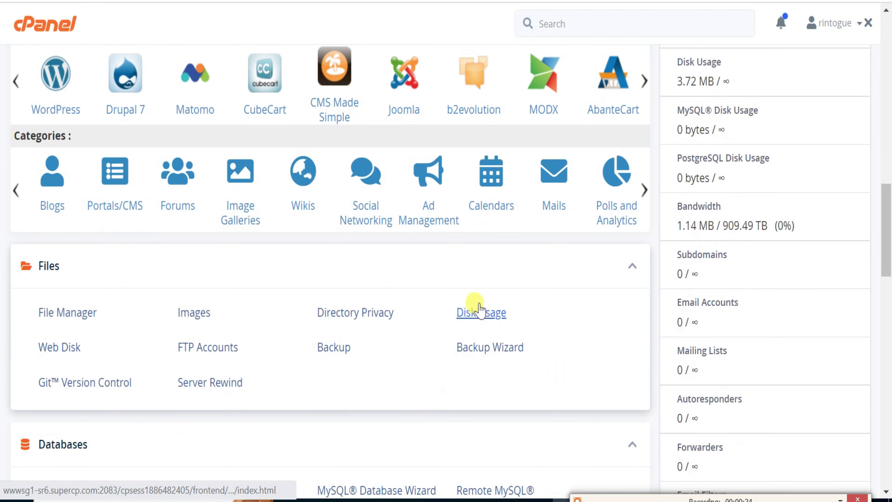
# Upload sengine363.zip from Downloads into public_html through File Manager, then return to the listing.
pyautogui.click(85, 239)
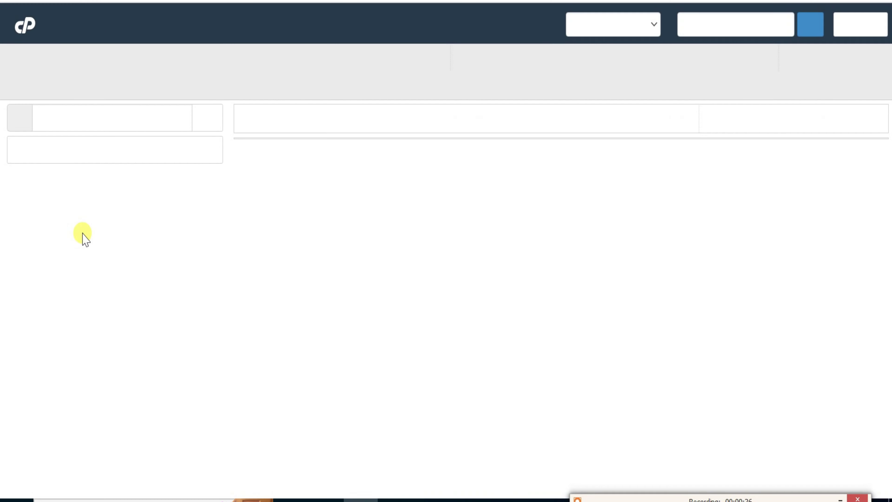
pyautogui.click(206, 115)
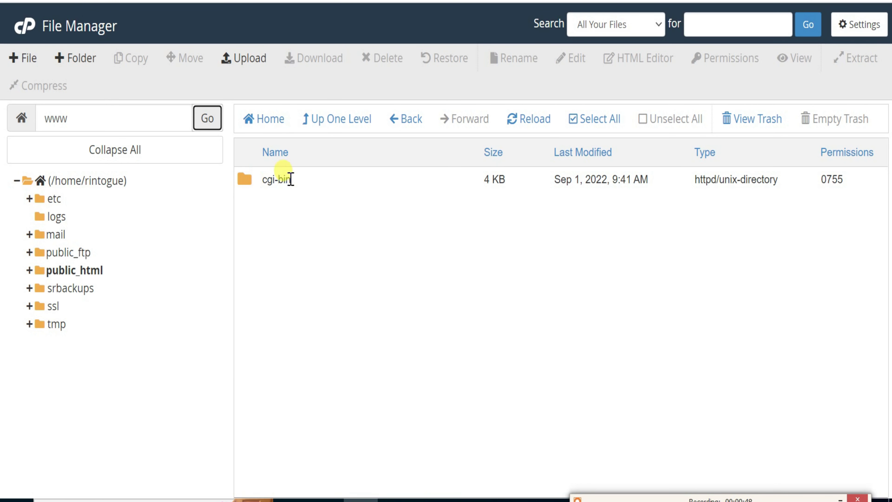
pyautogui.click(255, 58)
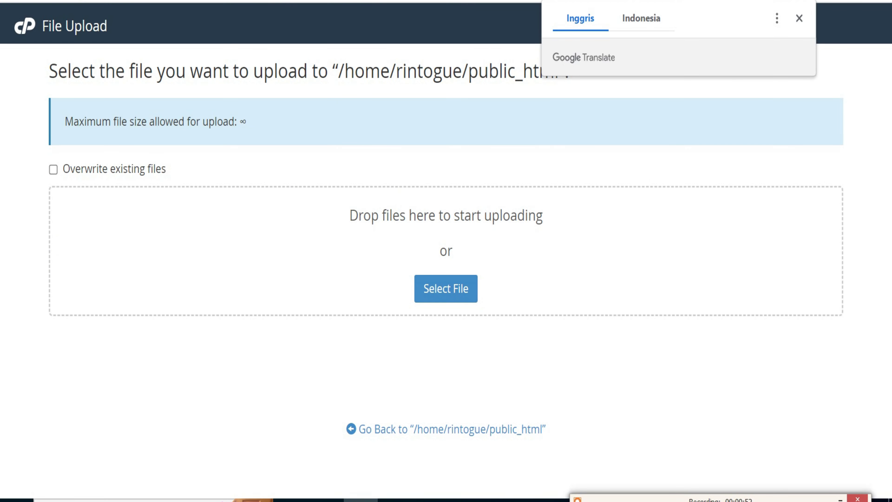
pyautogui.click(458, 295)
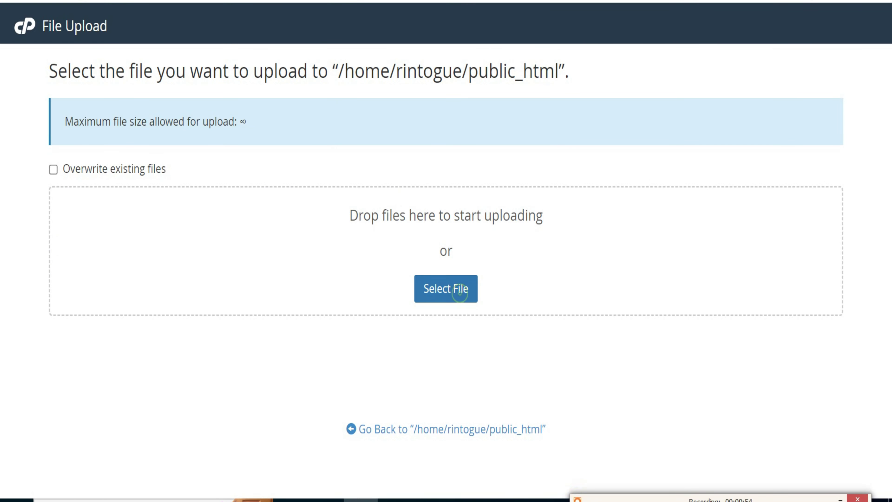
pyautogui.click(178, 135)
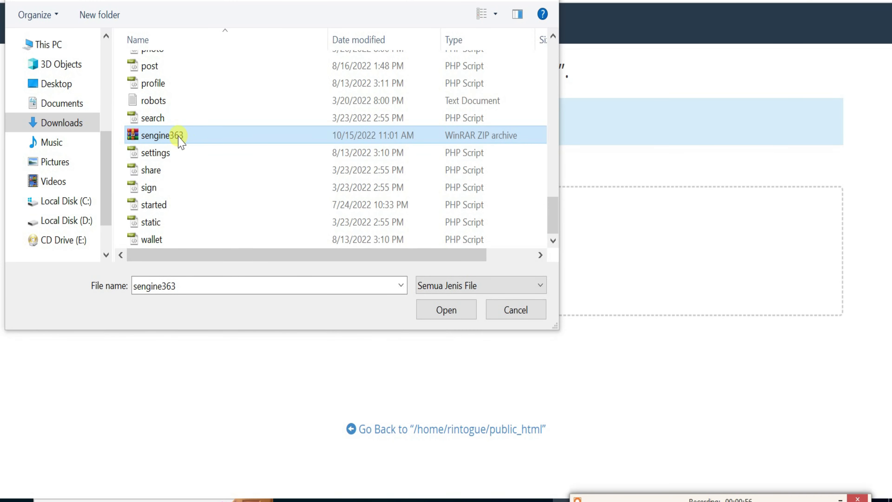
pyautogui.click(441, 310)
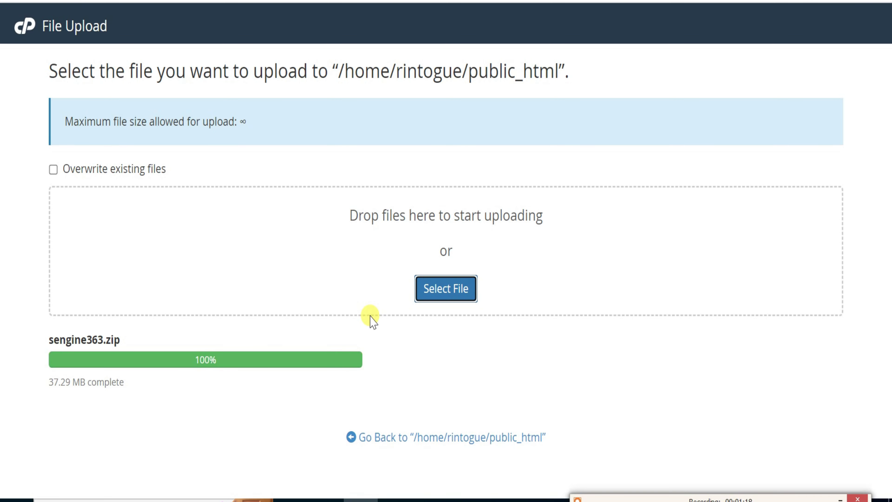
pyautogui.click(469, 439)
# Extract sengine363.zip into /public_html and bring up the Sngine installer page.
pyautogui.click(250, 214)
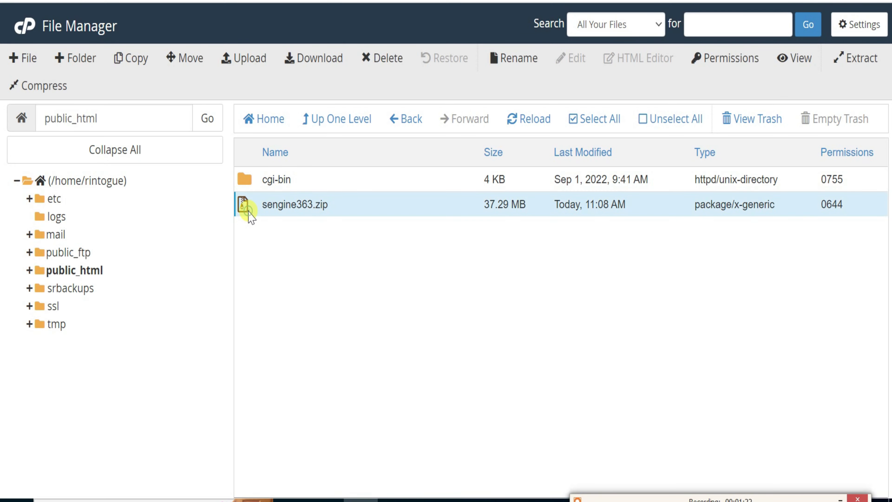
pyautogui.click(853, 54)
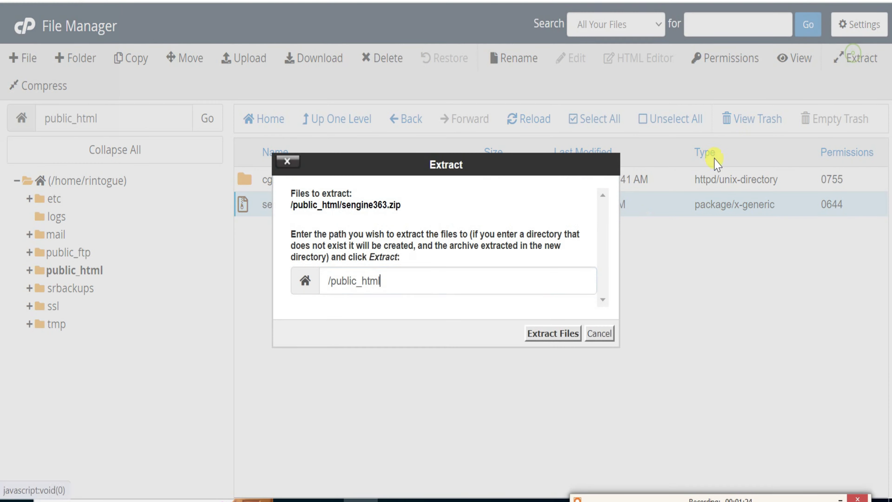
pyautogui.click(564, 332)
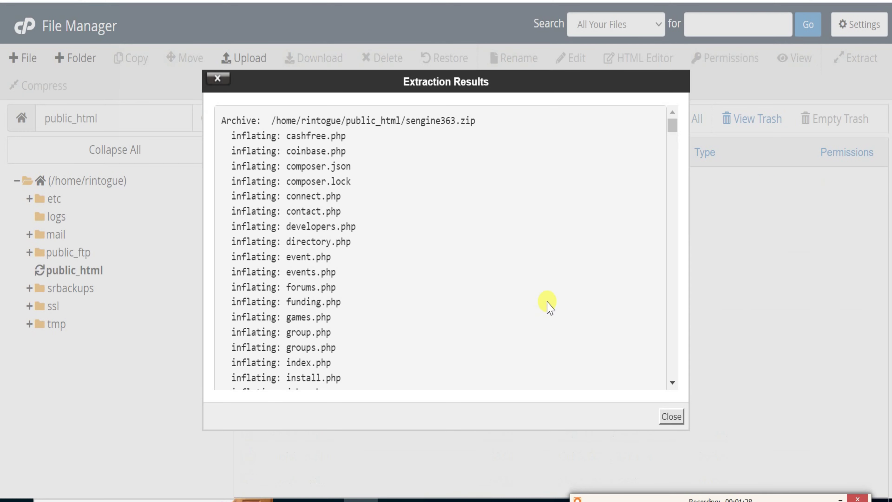
pyautogui.click(672, 417)
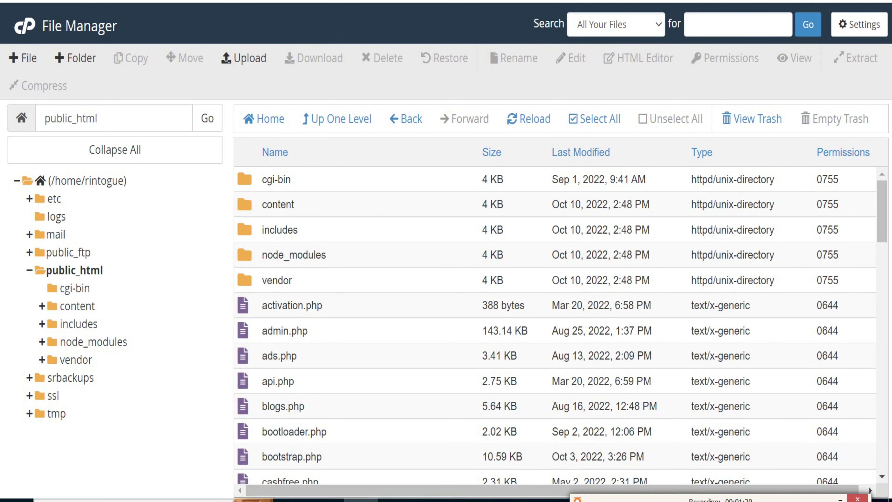
pyautogui.hotkey('ctrl', 'Tab')
pyautogui.scroll(-5, 572, 218)
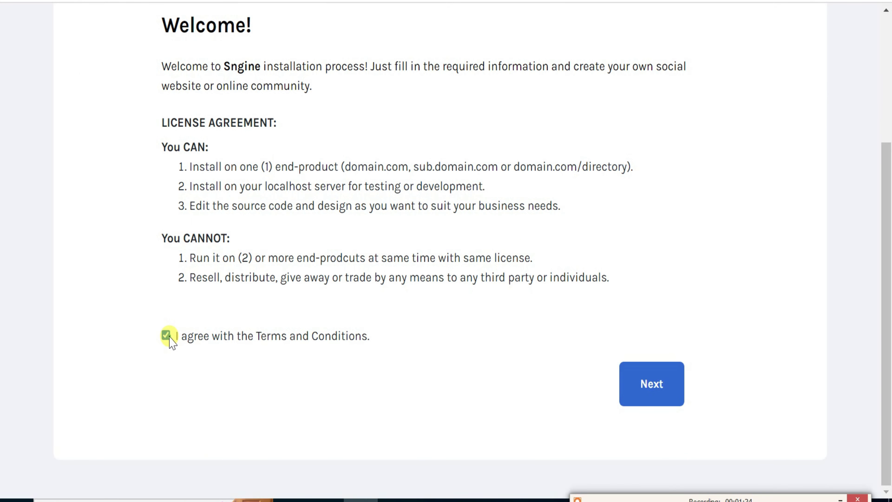
# Accept the terms and pass the requirements check to reach the installation form.
pyautogui.click(647, 387)
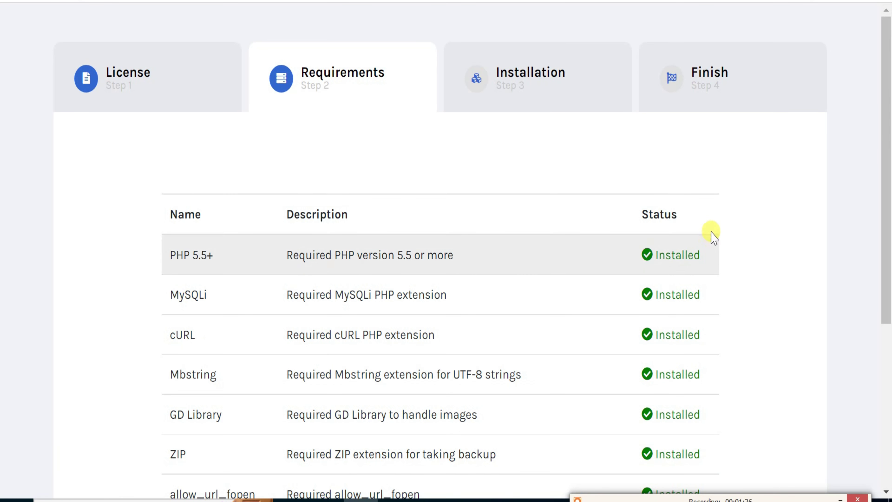
pyautogui.scroll(-6, 711, 234)
pyautogui.scroll(4, 709, 230)
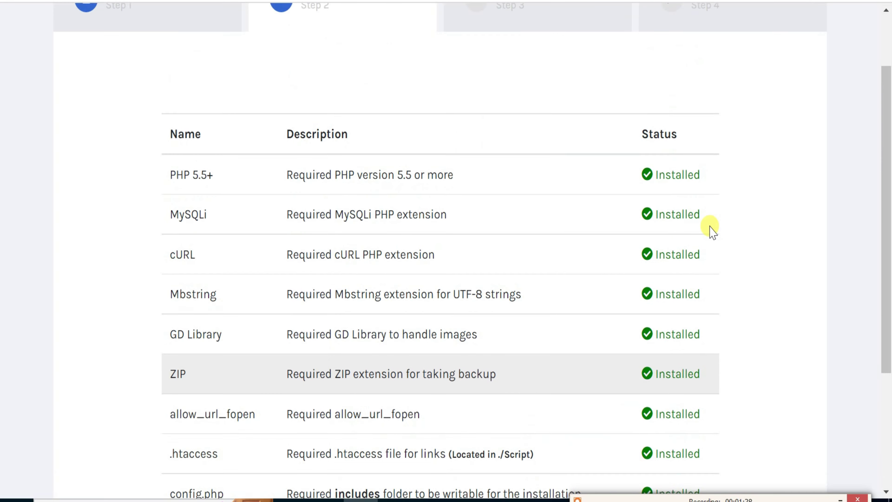
pyautogui.scroll(2, 710, 230)
pyautogui.scroll(-6, 708, 232)
pyautogui.click(650, 401)
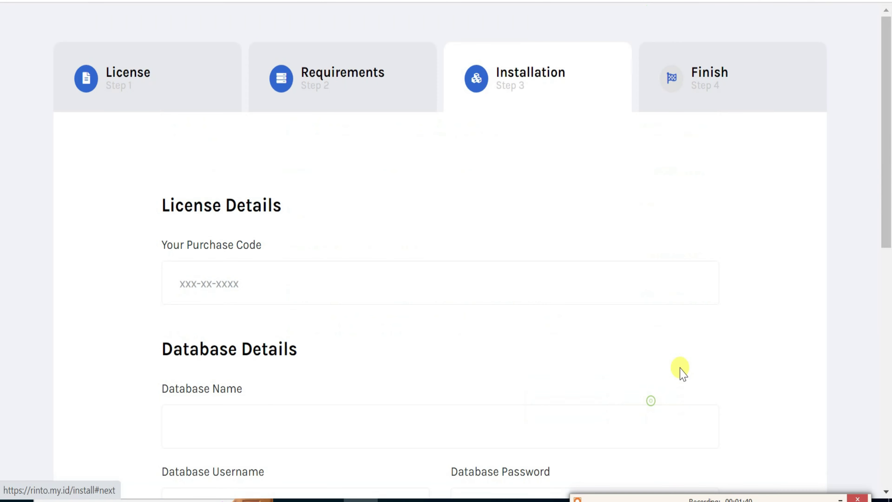
pyautogui.scroll(-4, 717, 273)
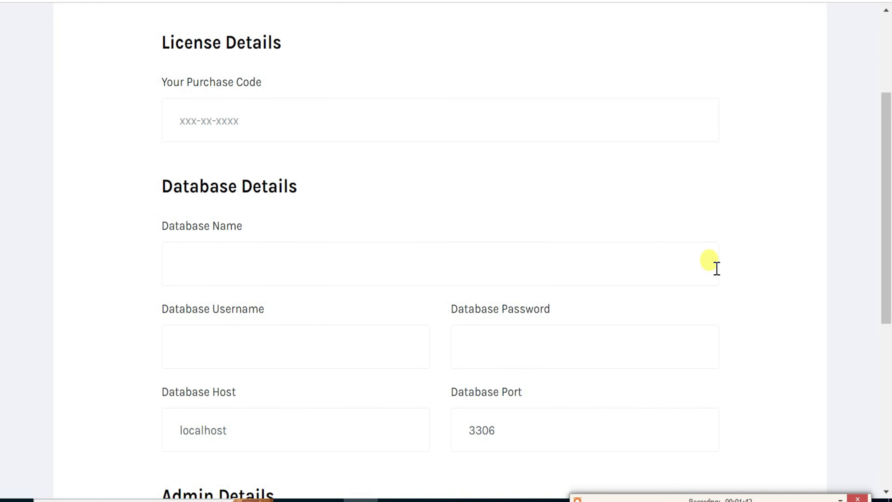
pyautogui.scroll(2, 717, 268)
# Enter the purchase code on the Installation form, then return to cPanel's home page.
pyautogui.click(201, 203)
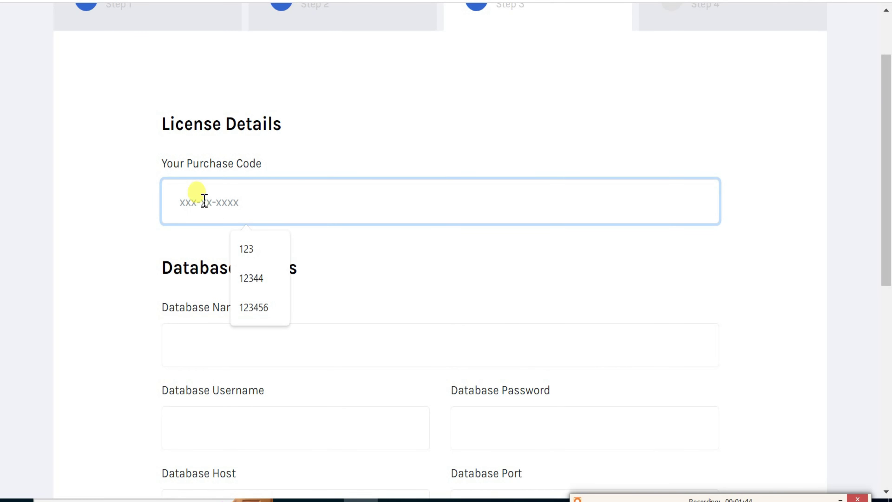
pyautogui.write('12345')
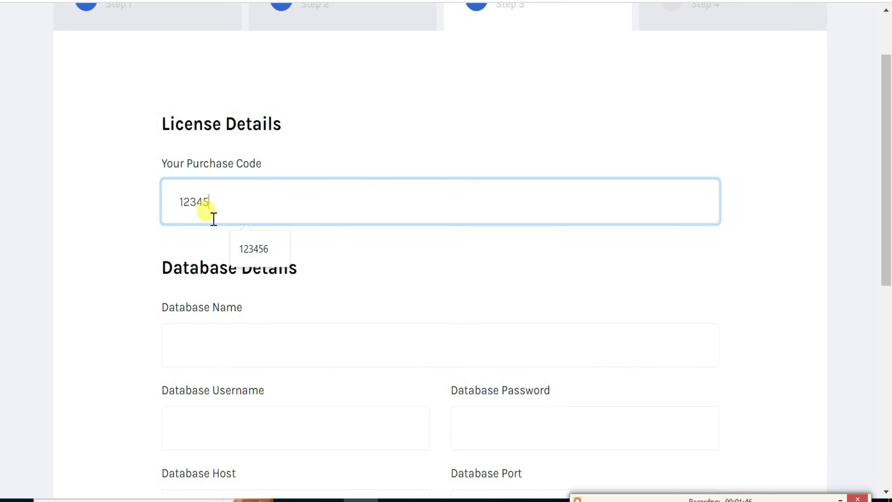
pyautogui.click(102, 334)
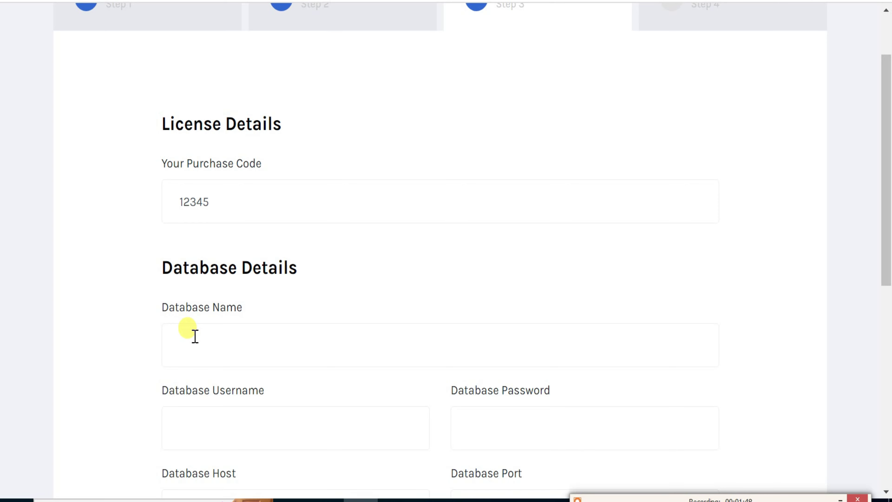
pyautogui.hotkey('ctrl', 'Tab')
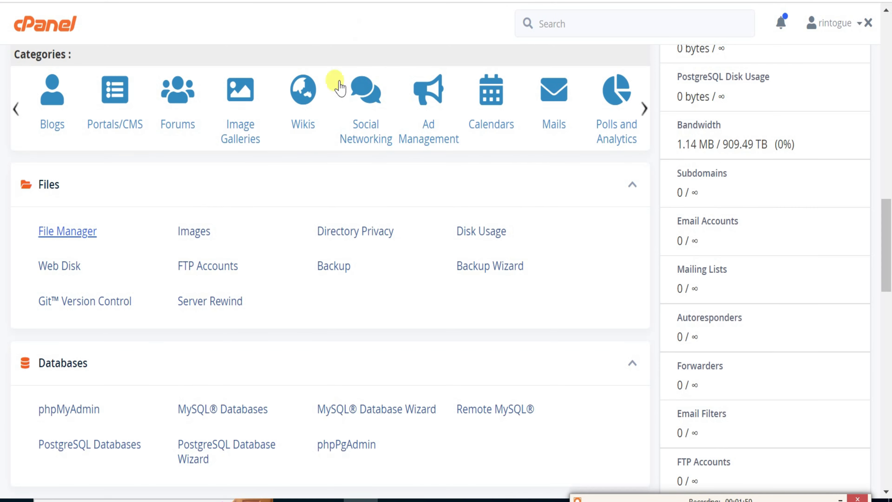
# Create the MySQL database sngine36, added as rintogue_sngine36.
pyautogui.scroll(-5, 295, 183)
pyautogui.click(257, 171)
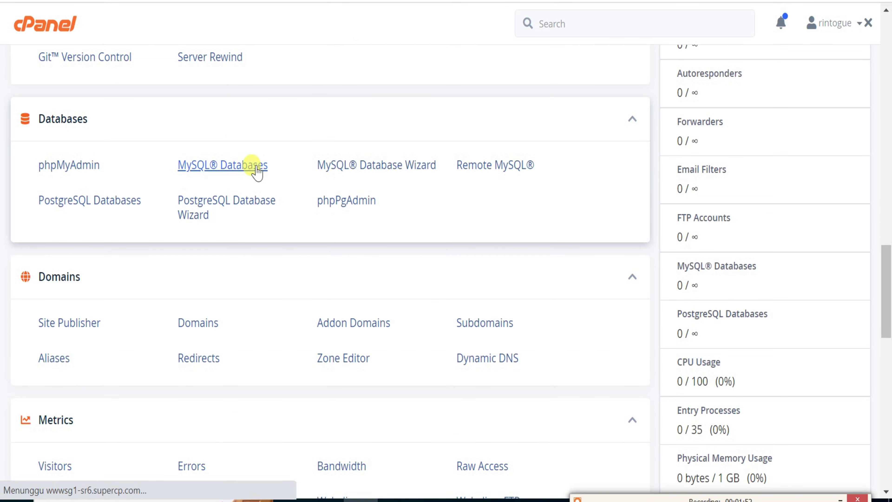
pyautogui.scroll(-5, 253, 220)
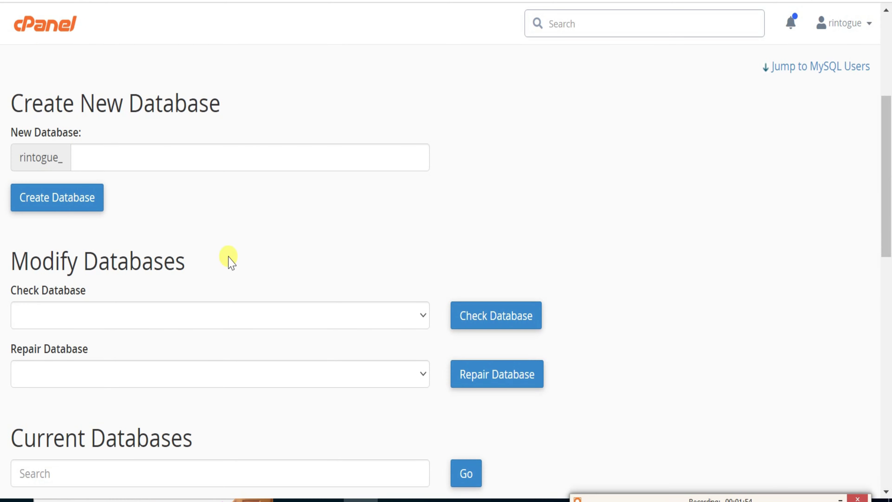
pyautogui.click(127, 157)
pyautogui.write('s')
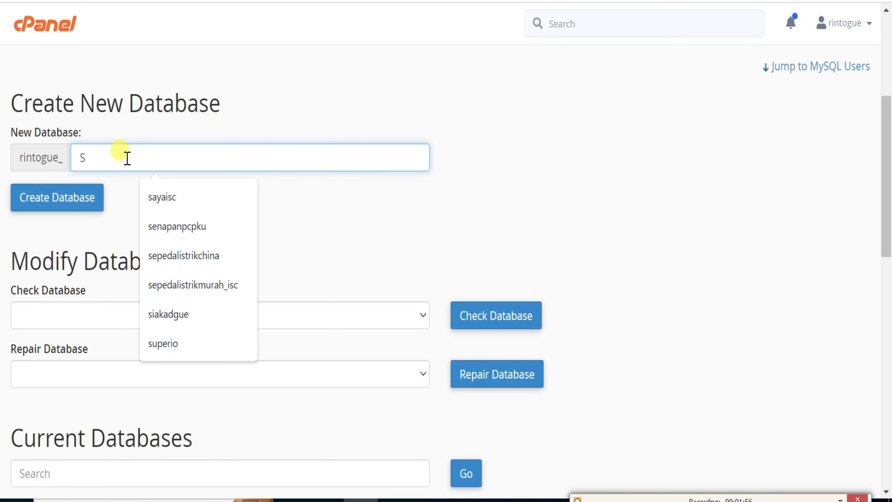
pyautogui.write('ENGINE')
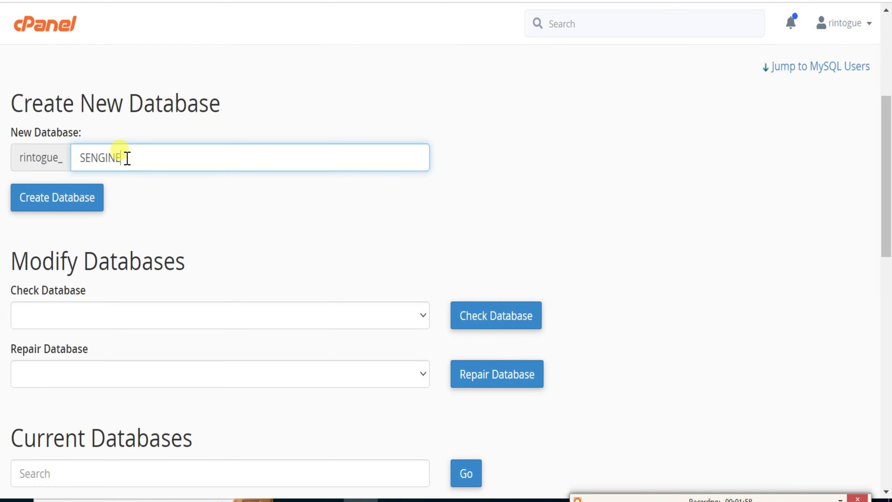
pyautogui.press('BackSpace')
pyautogui.press('BackSpace')
pyautogui.press('BackSpace')
pyautogui.press('BackSpace')
pyautogui.press('BackSpace')
pyautogui.press('BackSpace')
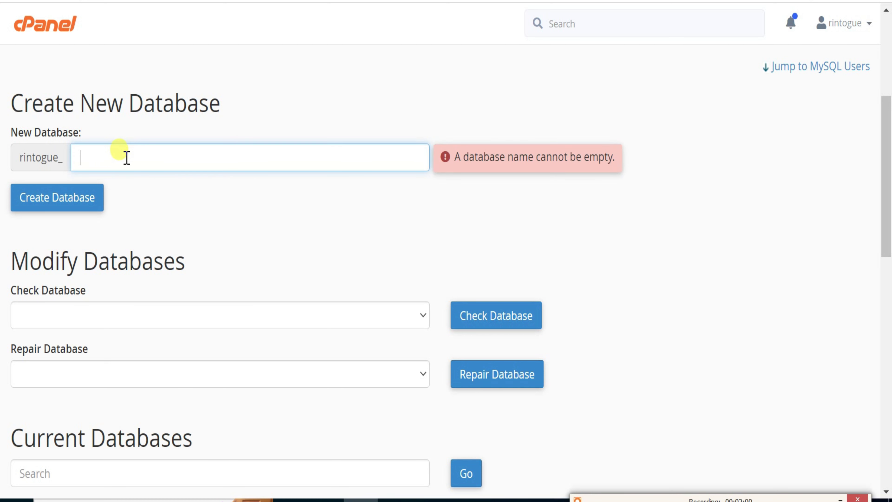
pyautogui.write('s')
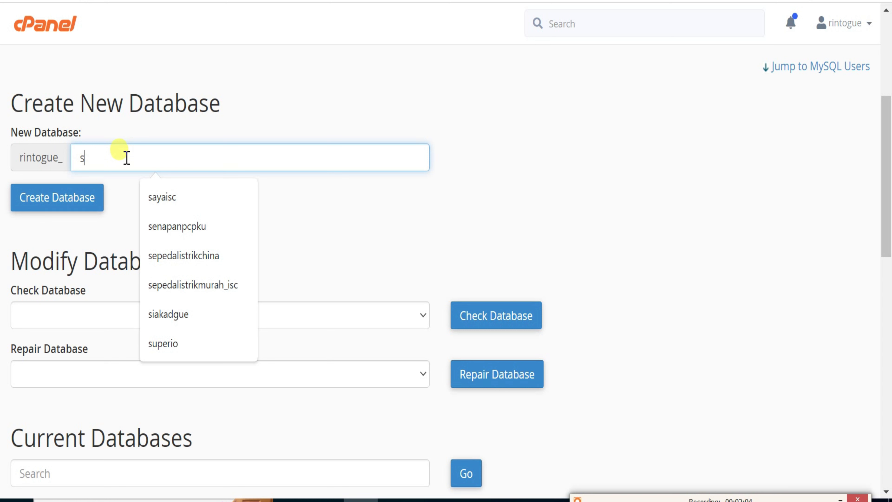
pyautogui.write('e')
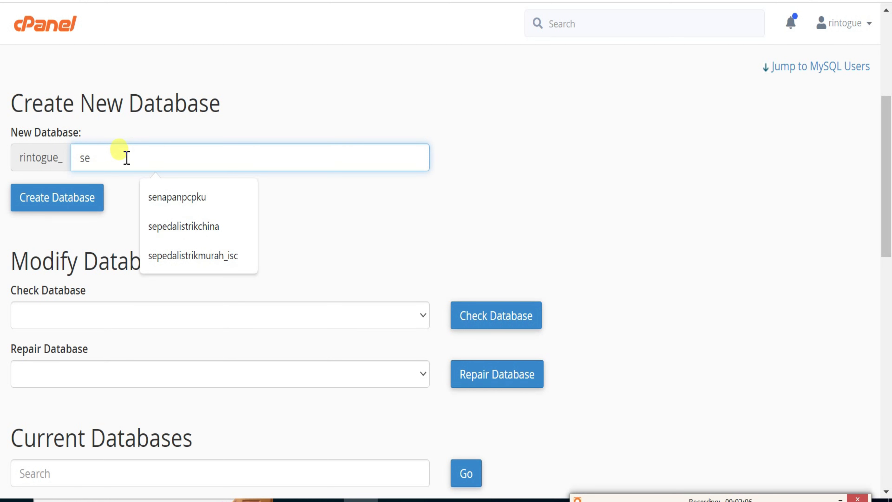
pyautogui.press('BackSpace')
pyautogui.write('ngine36')
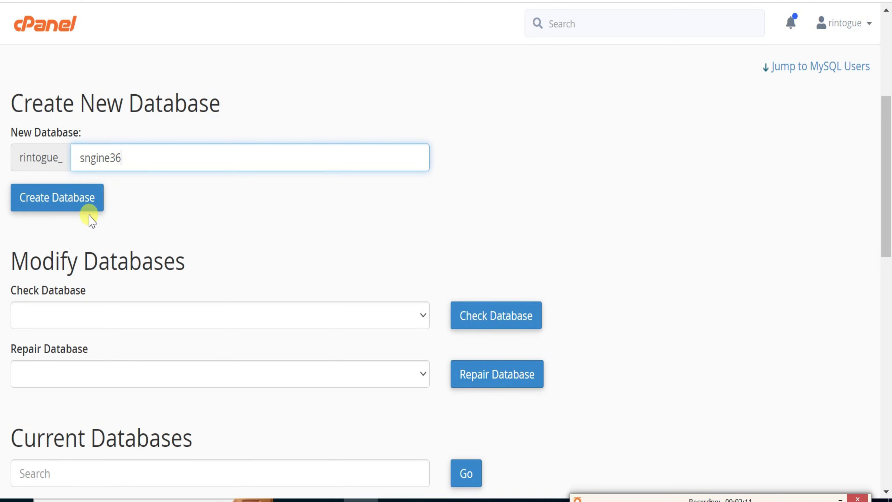
pyautogui.click(76, 206)
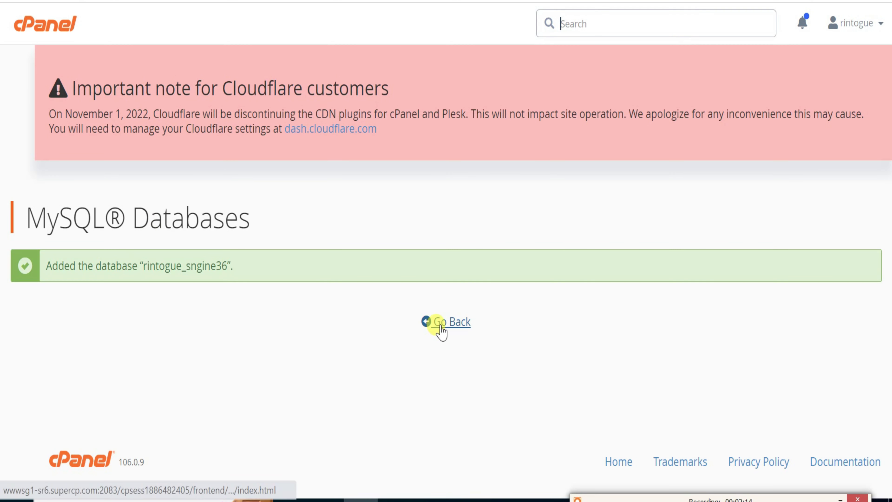
# Enter sngine as the new MySQL username.
pyautogui.click(417, 329)
pyautogui.scroll(-15, 397, 339)
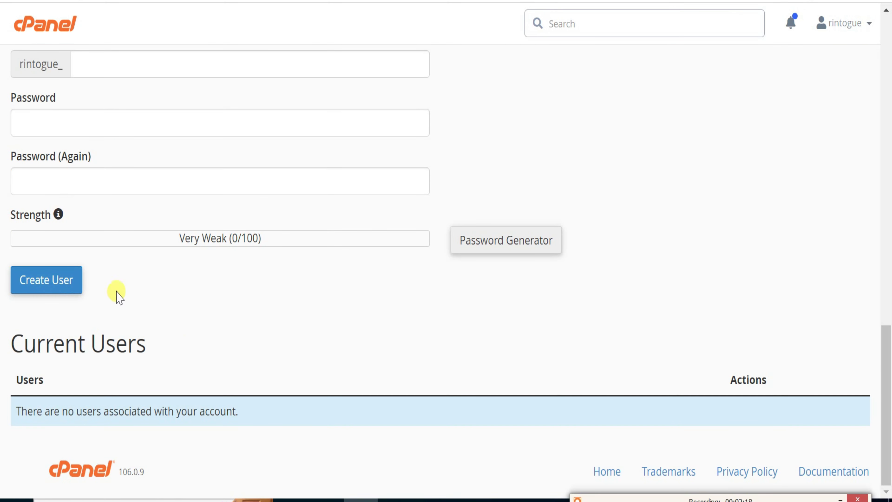
pyautogui.scroll(5, 119, 281)
pyautogui.click(131, 310)
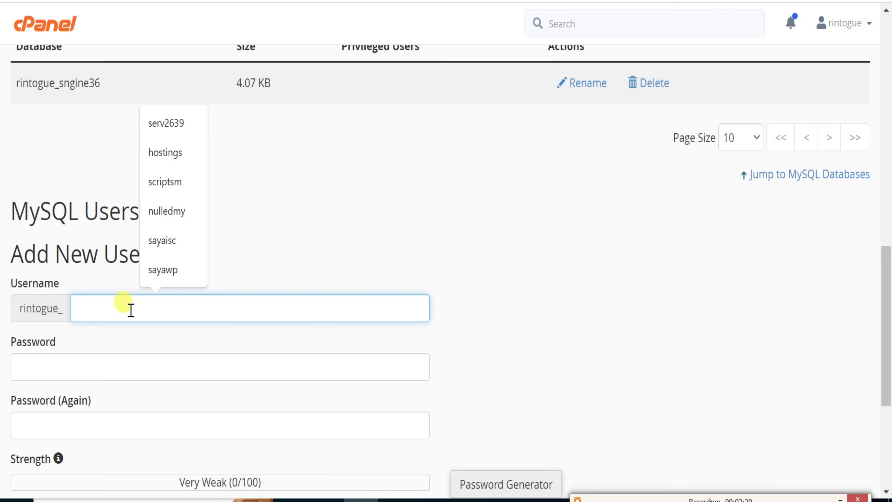
pyautogui.write('sngine')
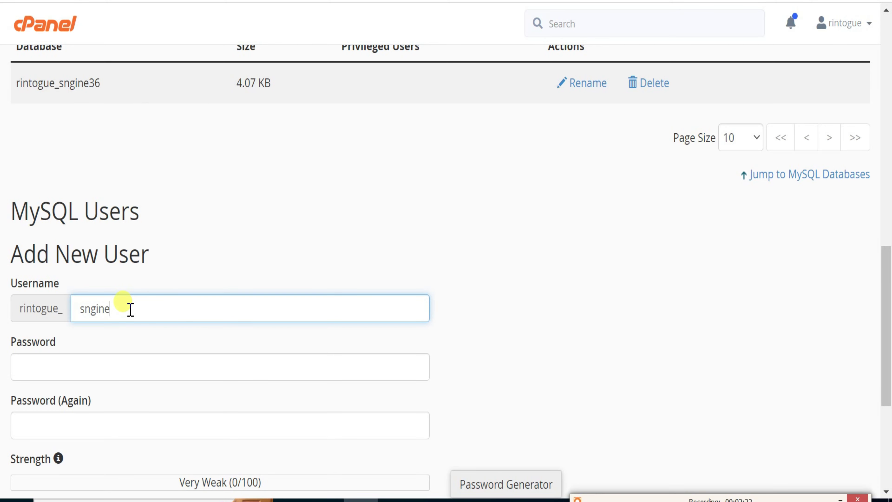
pyautogui.scroll(-5, 149, 336)
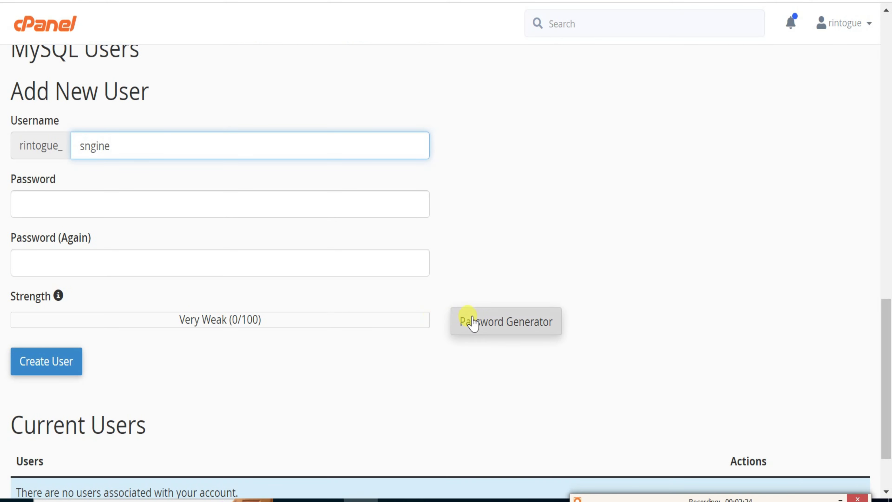
# Generate and copy a strong password, then create user rintogue_sngine.
pyautogui.click(468, 319)
pyautogui.moveTo(414, 197); pyautogui.dragTo(325, 197)
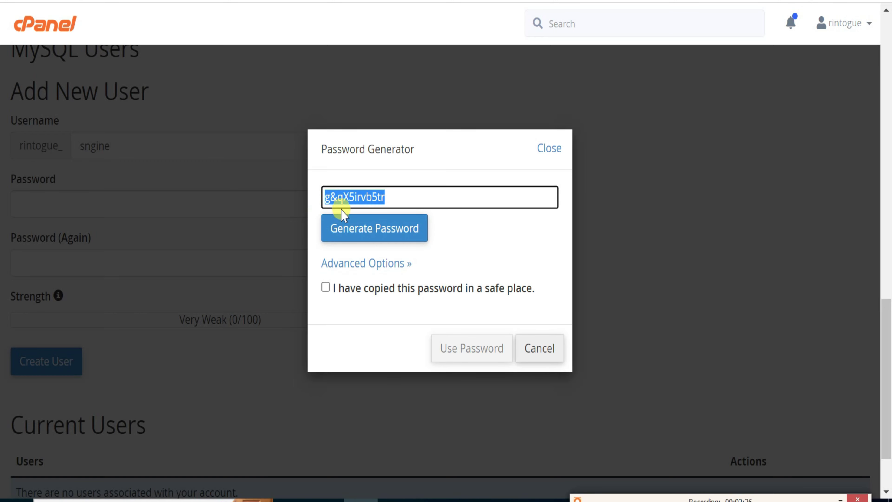
pyautogui.rightClick(347, 197)
pyautogui.click(382, 259)
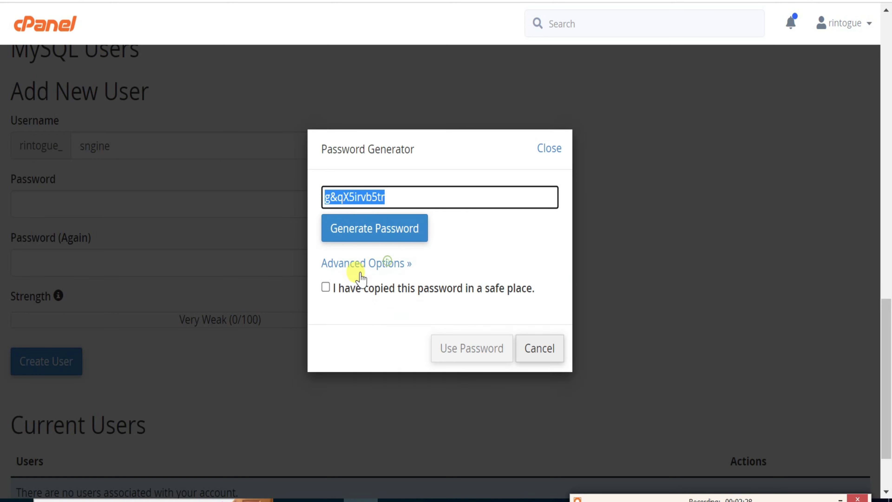
pyautogui.click(348, 286)
pyautogui.click(467, 349)
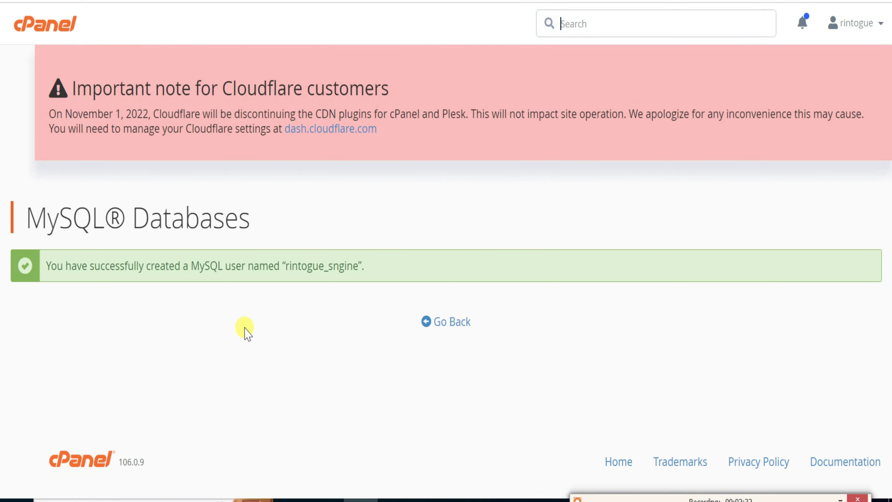
pyautogui.click(435, 327)
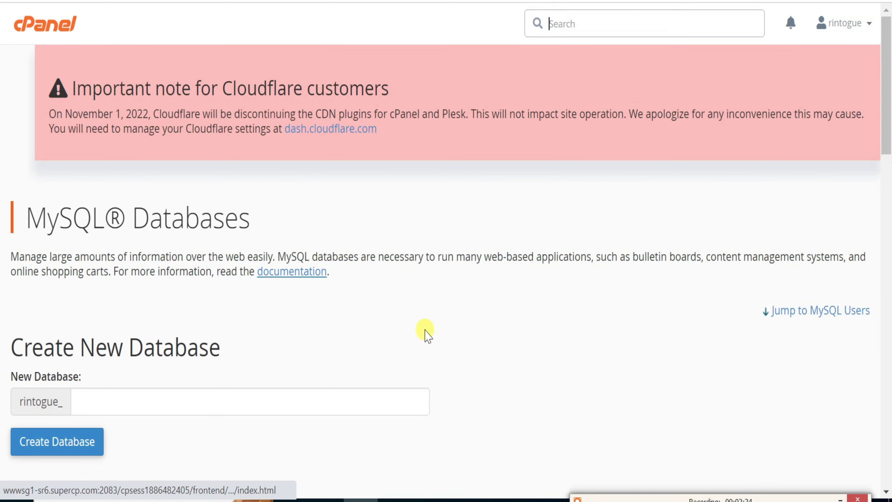
# Give rintogue_sngine ALL PRIVILEGES on rintogue_sngine36, then switch to the installer form.
pyautogui.scroll(-15, 424, 333)
pyautogui.scroll(-10, 276, 372)
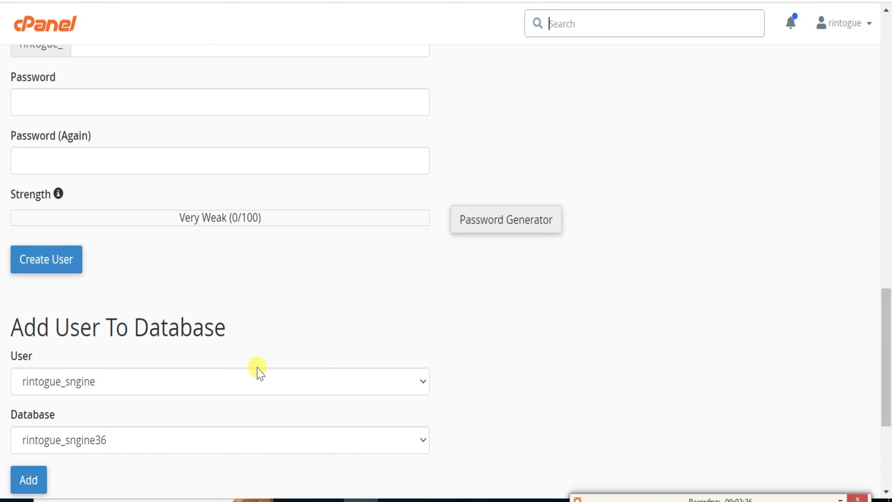
pyautogui.click(35, 318)
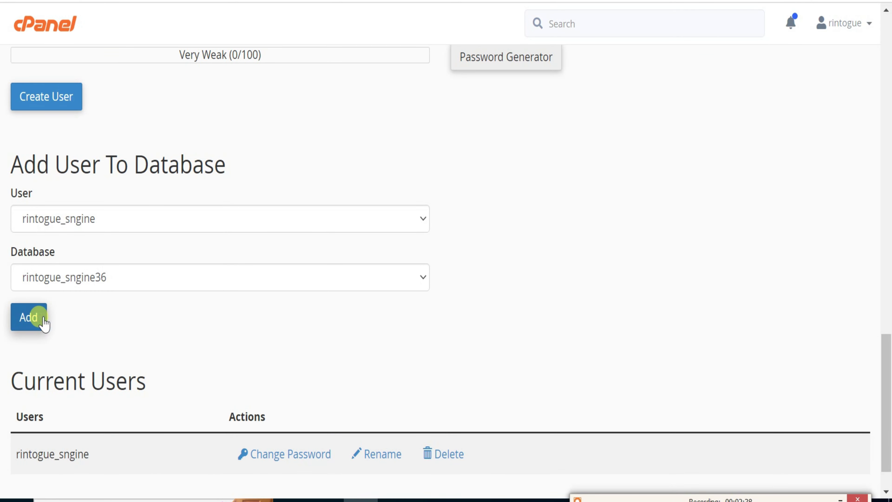
pyautogui.click(72, 355)
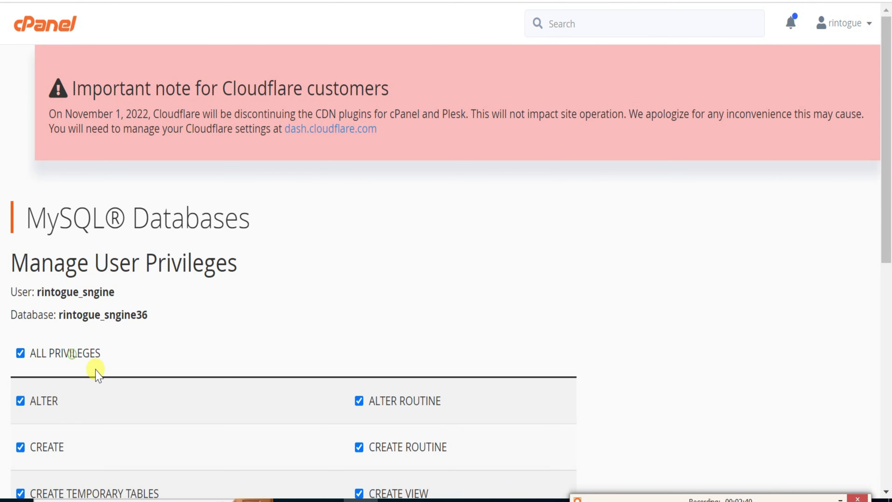
pyautogui.scroll(-8, 79, 405)
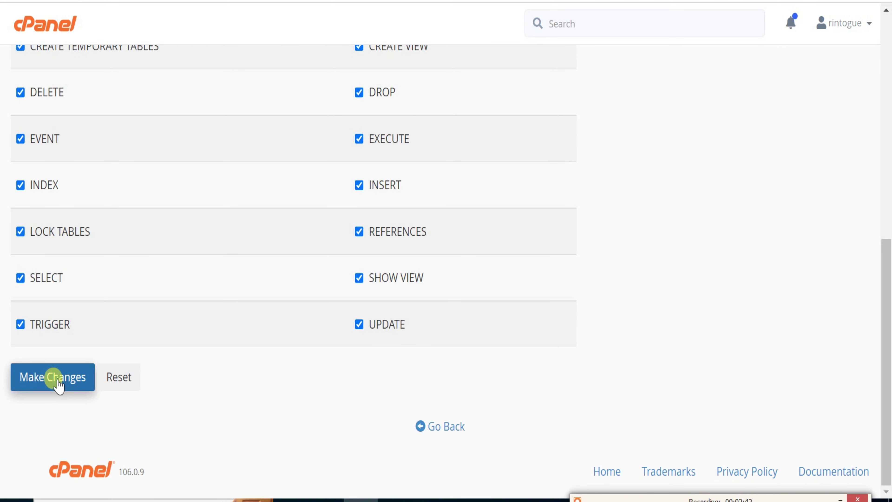
pyautogui.click(57, 384)
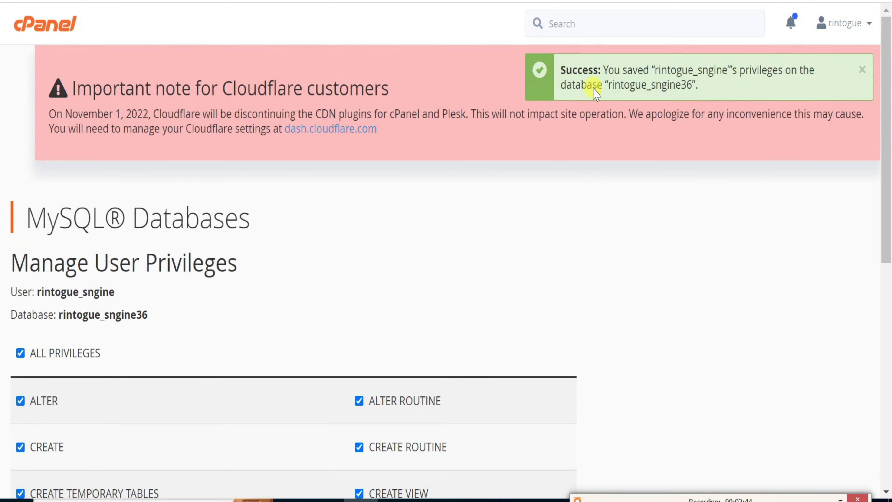
pyautogui.hotkey('ctrl', 'Tab')
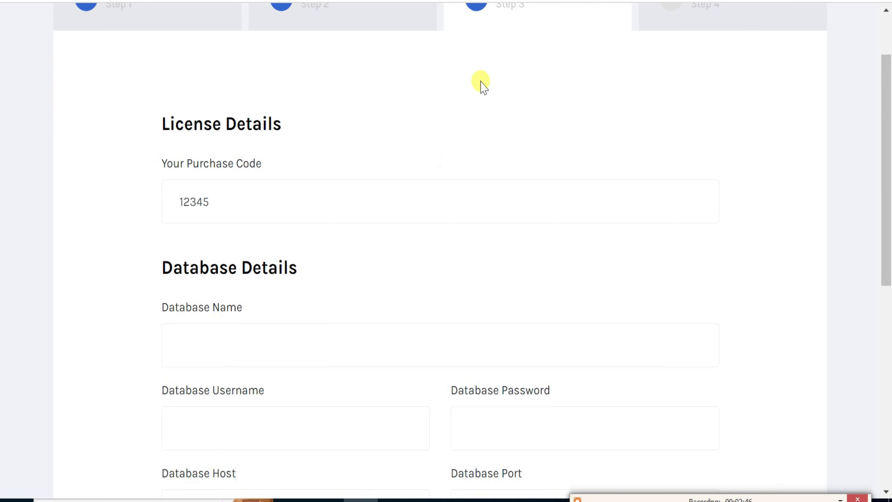
pyautogui.scroll(-5, 354, 321)
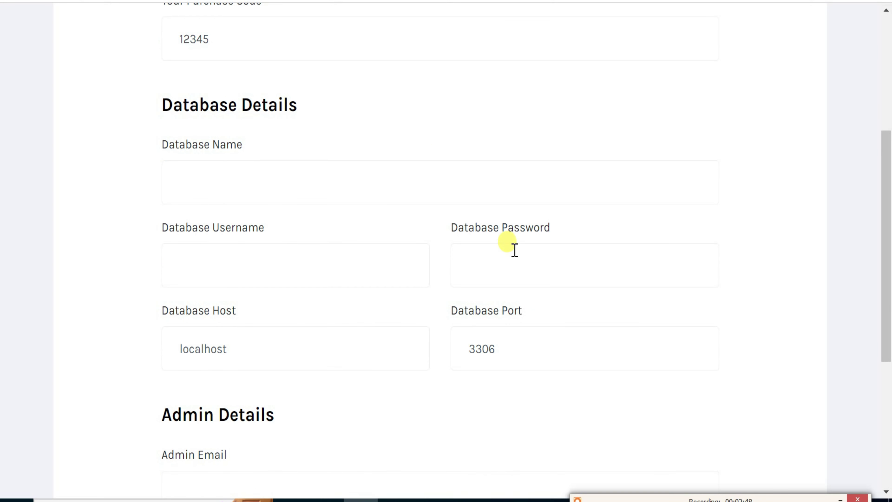
pyautogui.click(514, 249)
pyautogui.hotkey('ctrl', 'v')
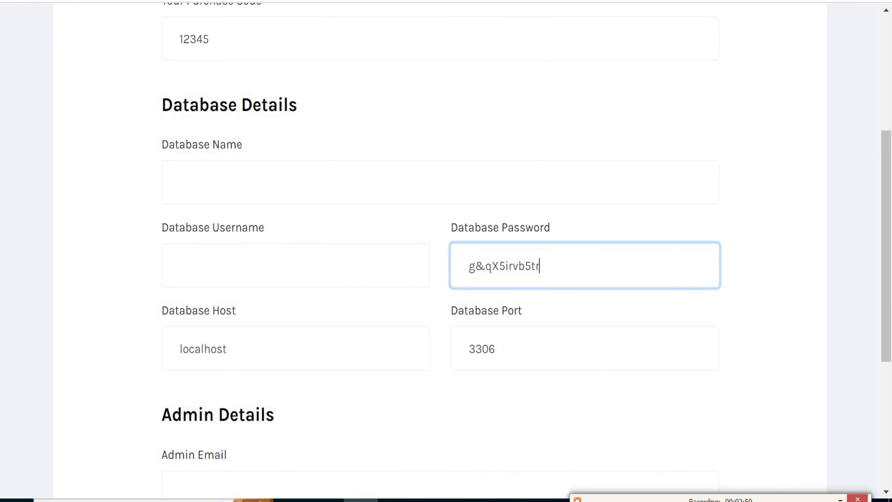
pyautogui.hotkey('ctrl', 'shift', 'Tab')
pyautogui.moveTo(115, 293); pyautogui.dragTo(50, 299)
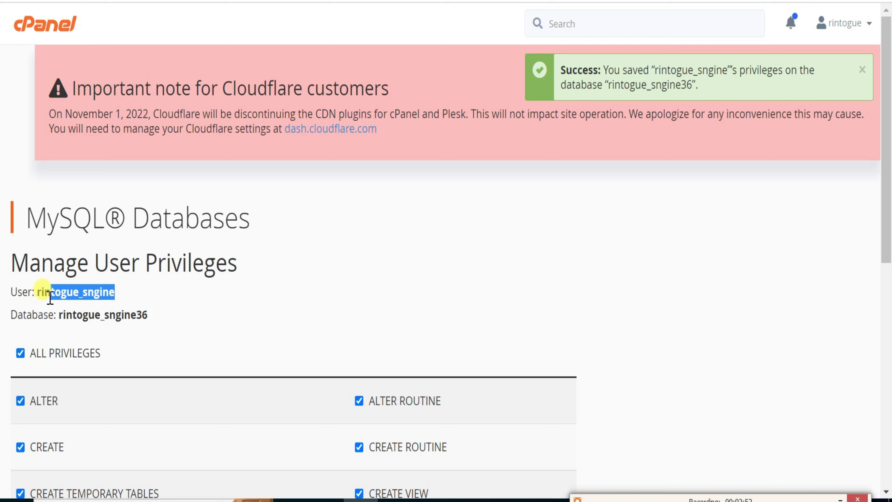
pyautogui.rightClick(44, 296)
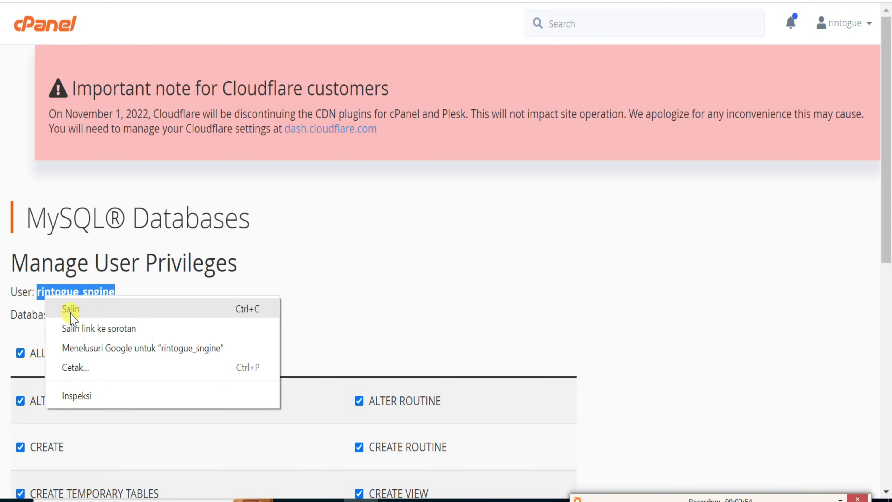
pyautogui.click(71, 310)
pyautogui.hotkey('ctrl', 'Tab')
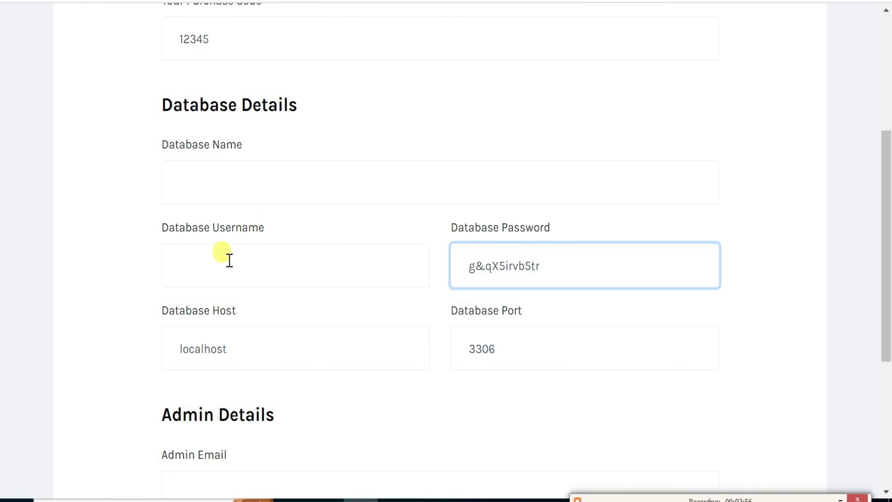
pyautogui.click(229, 259)
pyautogui.hotkey('ctrl', 'v')
# Copy the database name rintogue_sngine36 from cPanel into the installer's Database Name.
pyautogui.hotkey('ctrl', 'shift', 'Tab')
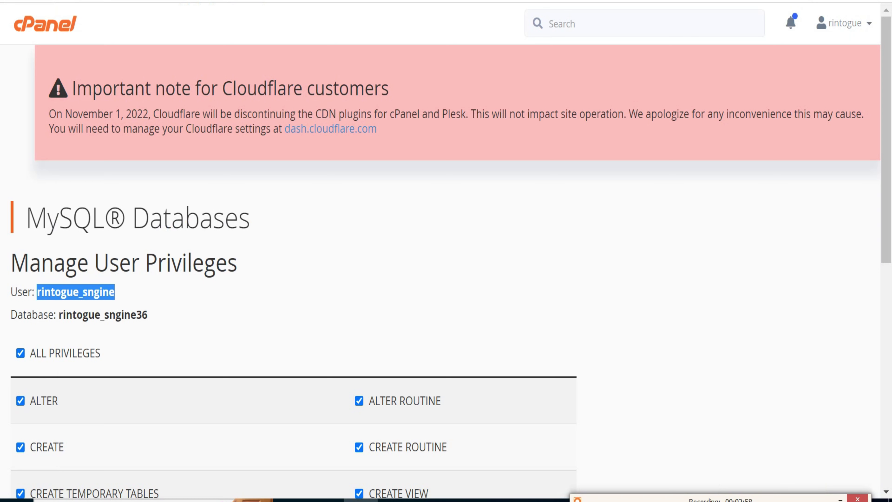
pyautogui.moveTo(155, 309); pyautogui.dragTo(66, 316)
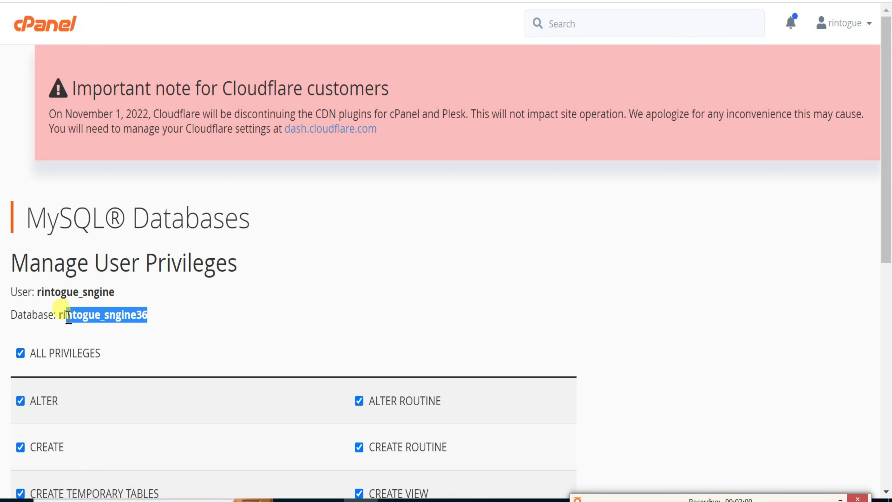
pyautogui.rightClick(61, 311)
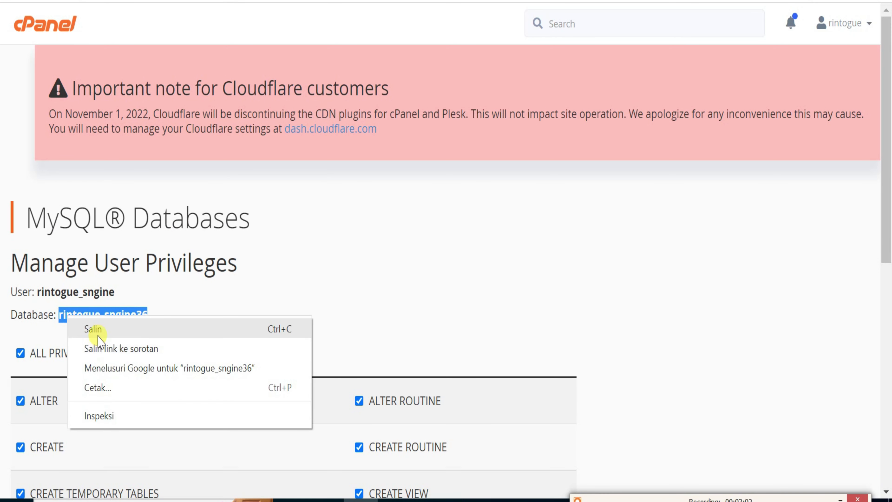
pyautogui.click(98, 333)
pyautogui.hotkey('ctrl', 'Tab')
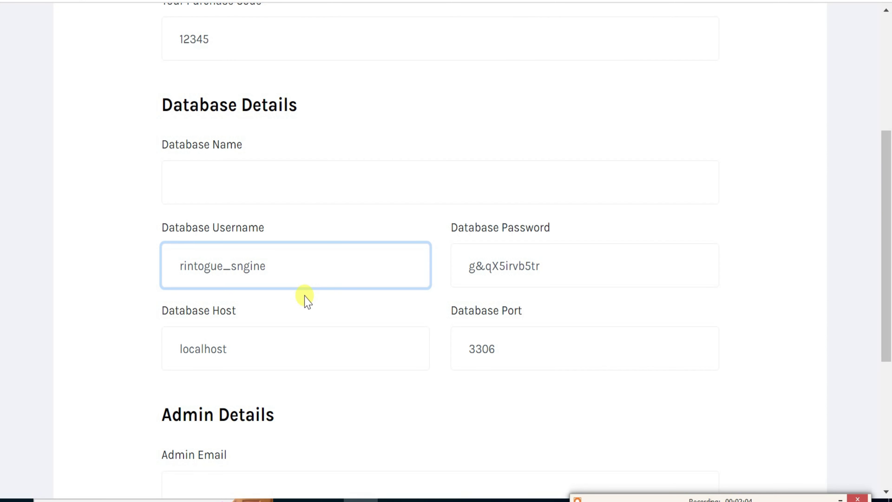
pyautogui.click(285, 171)
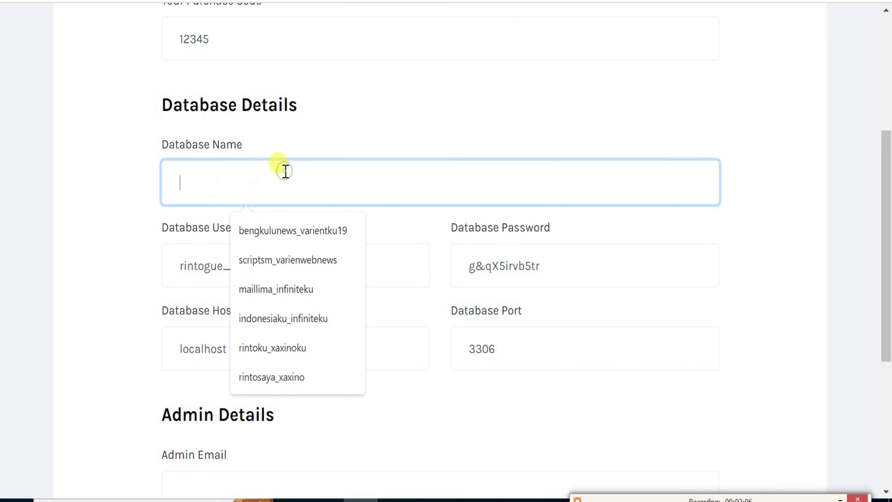
pyautogui.hotkey('ctrl', 'v')
pyautogui.click(77, 290)
pyautogui.scroll(-4, 79, 294)
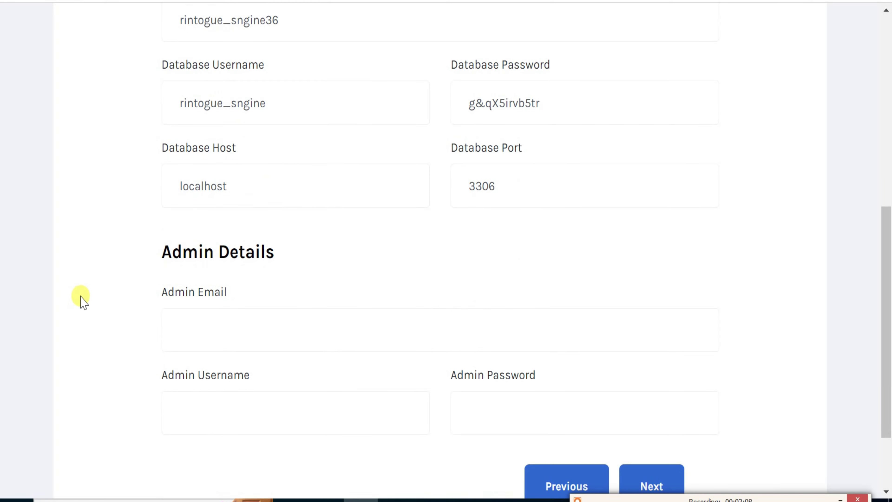
# Enter the admin e-mail address and the admin username myadmin.
pyautogui.click(196, 315)
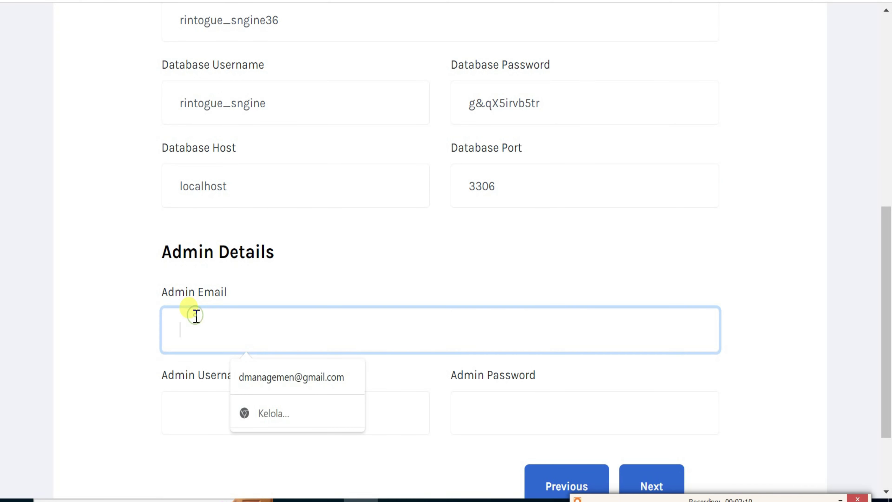
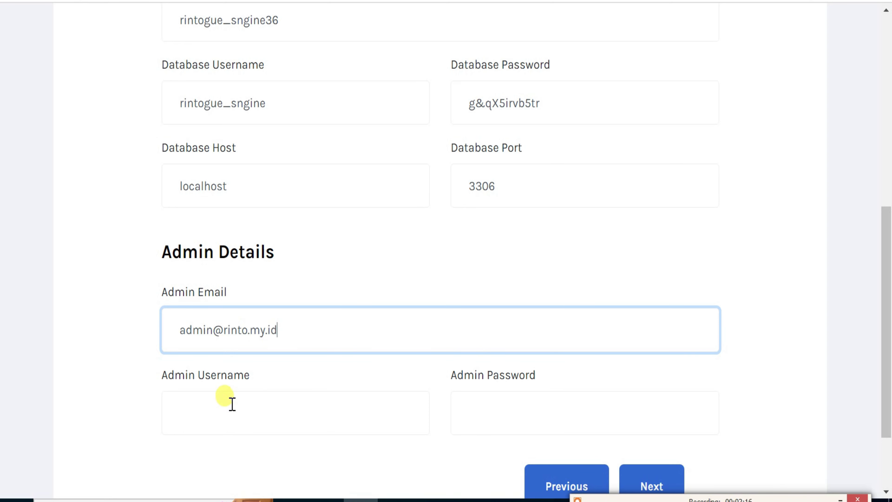
pyautogui.click(232, 404)
pyautogui.write('myad')
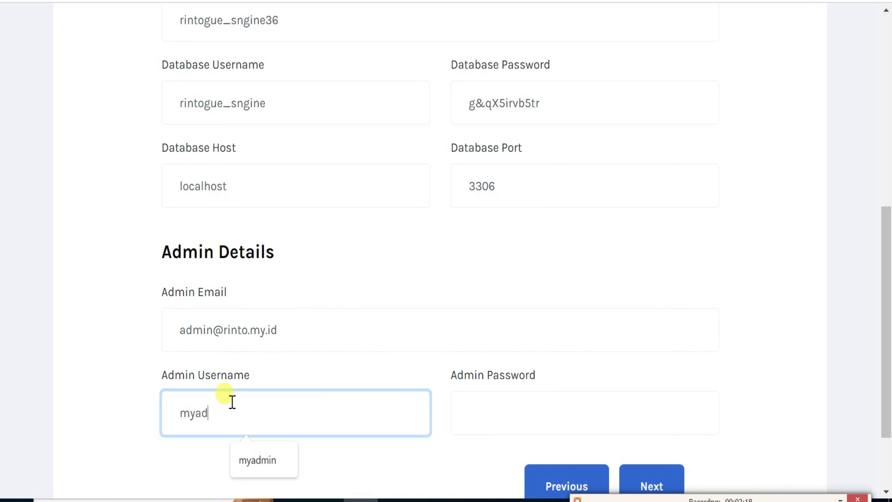
pyautogui.write('min')
# Fill in the admin password and continue to the Review Your Details step.
pyautogui.click(485, 421)
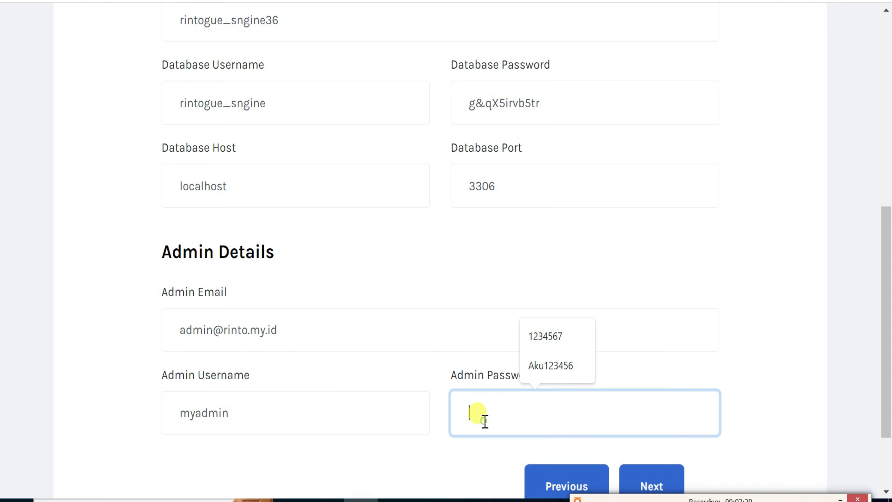
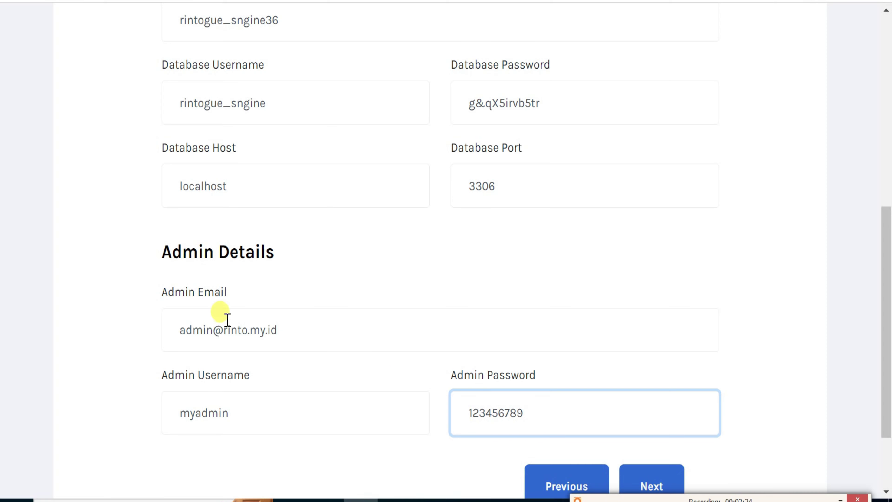
pyautogui.click(95, 318)
pyautogui.scroll(-3, 99, 334)
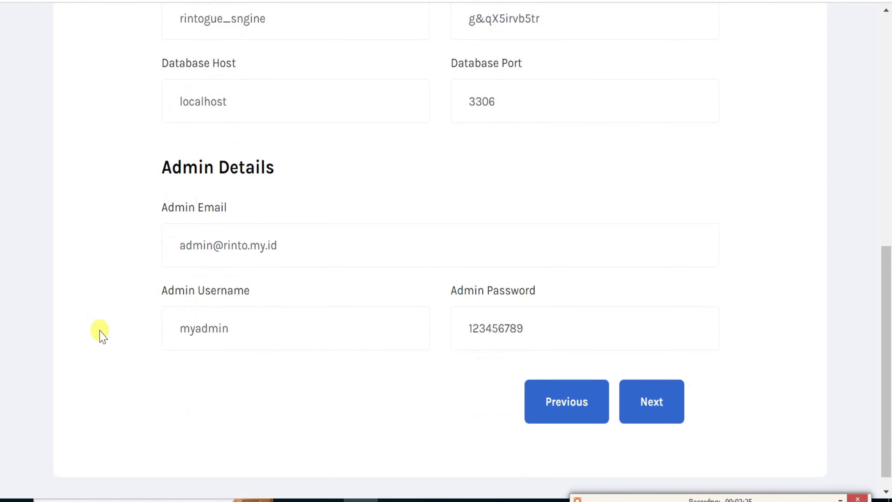
pyautogui.click(667, 395)
pyautogui.scroll(-3, 704, 304)
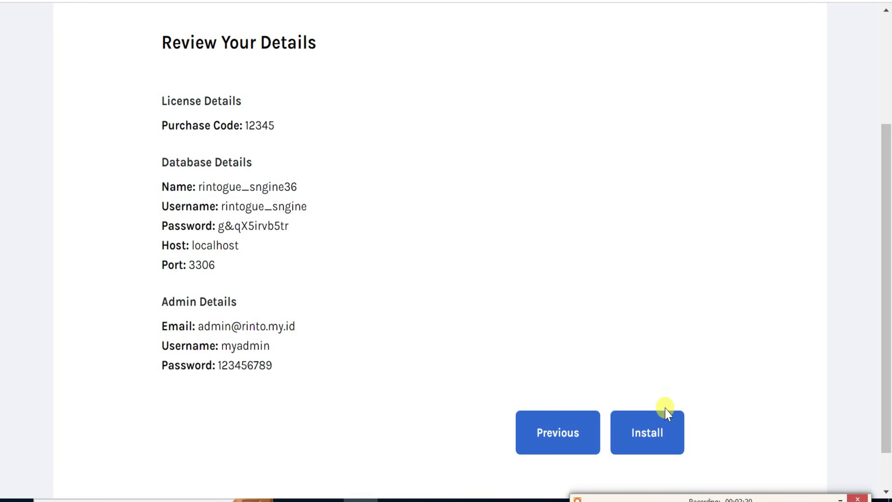
# Start the Sngine installation from the review page.
pyautogui.click(650, 432)
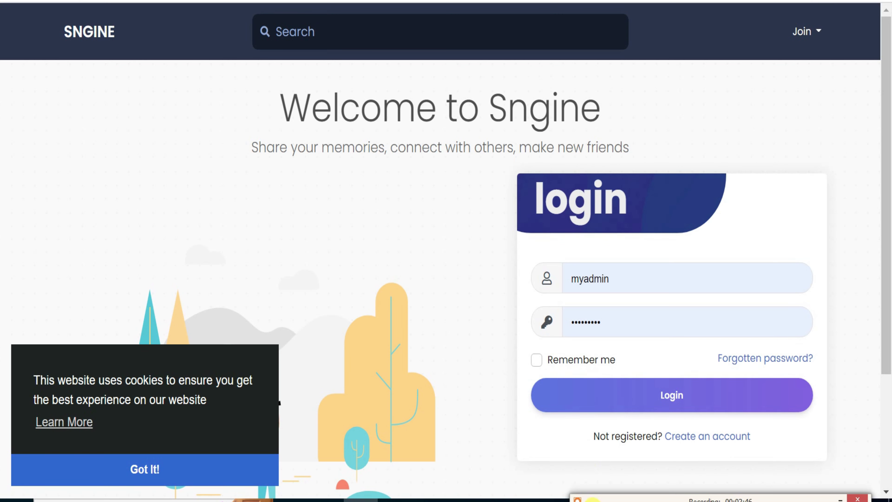
# Log in as admin, dismiss the password warning and cookie notice, and open Settings.
pyautogui.click(637, 403)
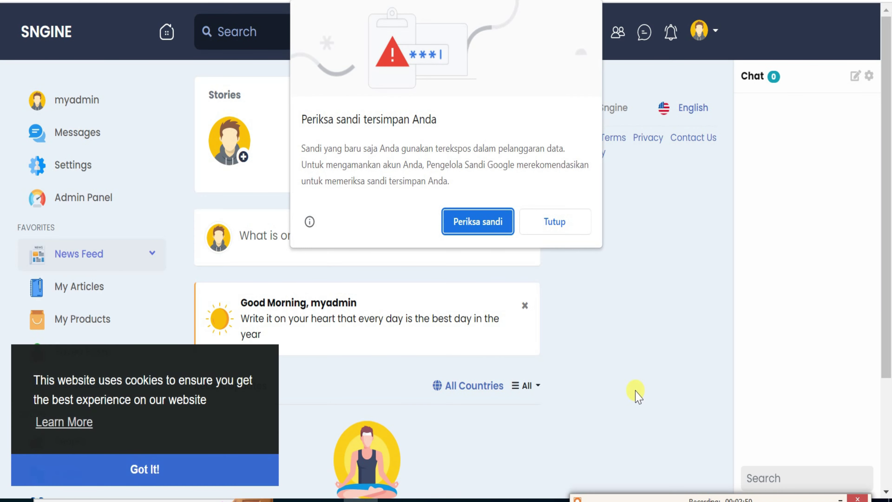
pyautogui.click(554, 221)
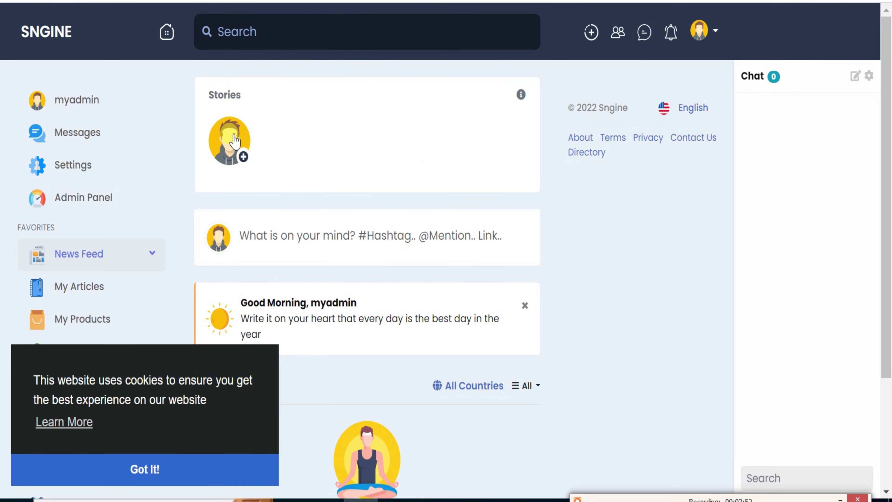
pyautogui.click(163, 469)
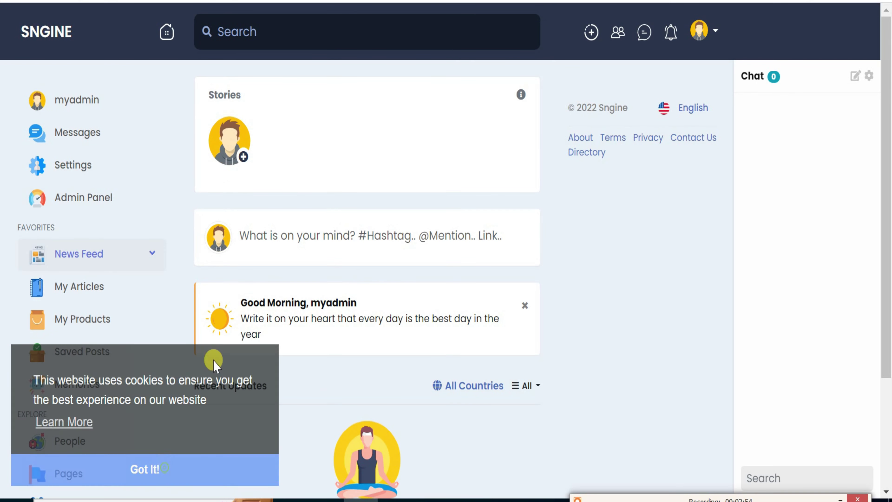
pyautogui.click(74, 165)
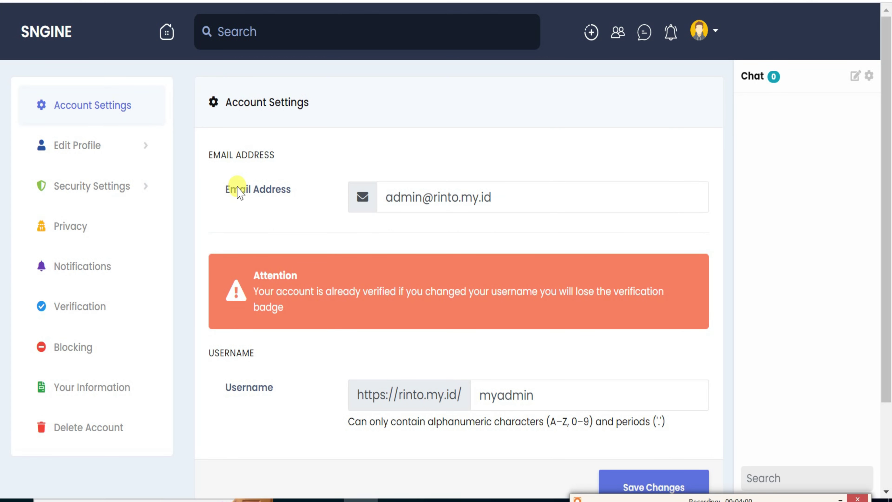
# Look over the Account Settings page, then switch to the window showing the login page.
pyautogui.scroll(-2, 237, 192)
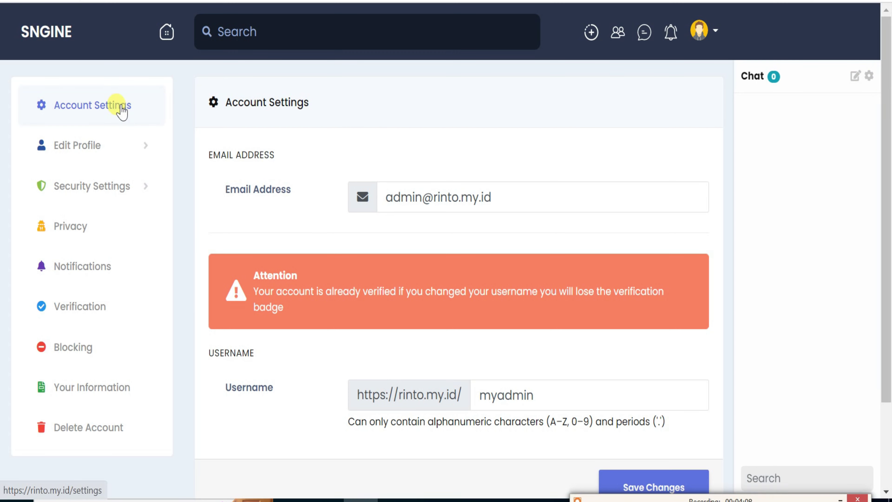
pyautogui.scroll(-3, 242, 204)
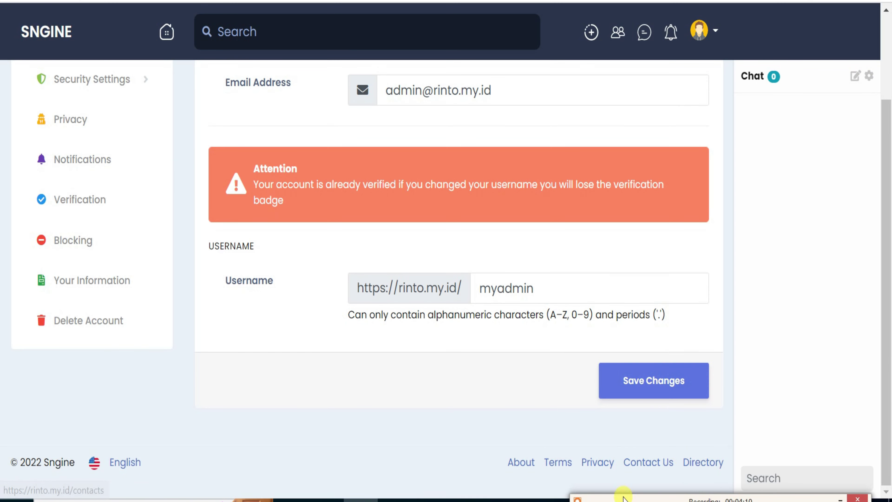
pyautogui.hotkey('alt', 'Tab')
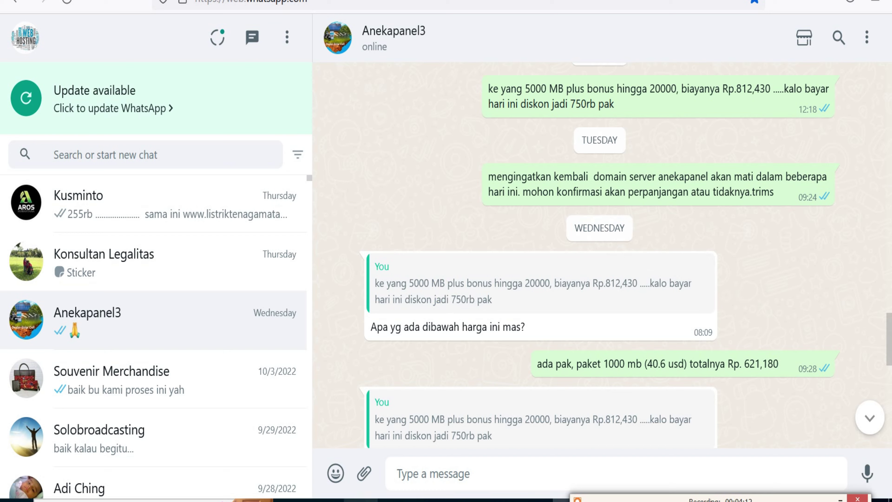
pyautogui.hotkey('alt', 'Tab')
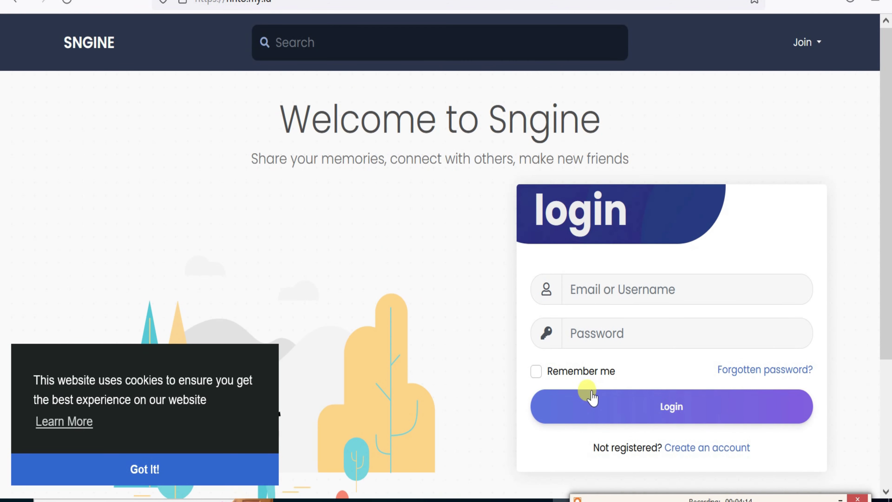
# Open the registration form and enter the new member's first name, last name and username.
pyautogui.scroll(-2, 648, 347)
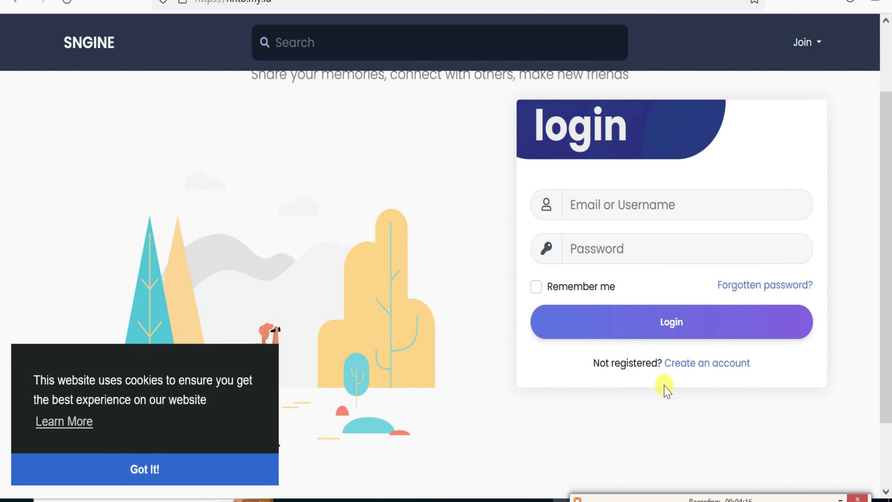
pyautogui.click(690, 366)
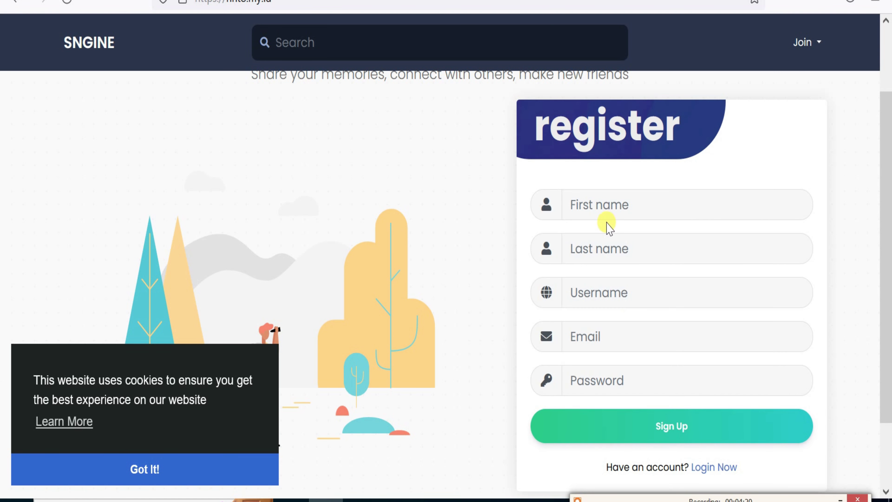
pyautogui.click(607, 207)
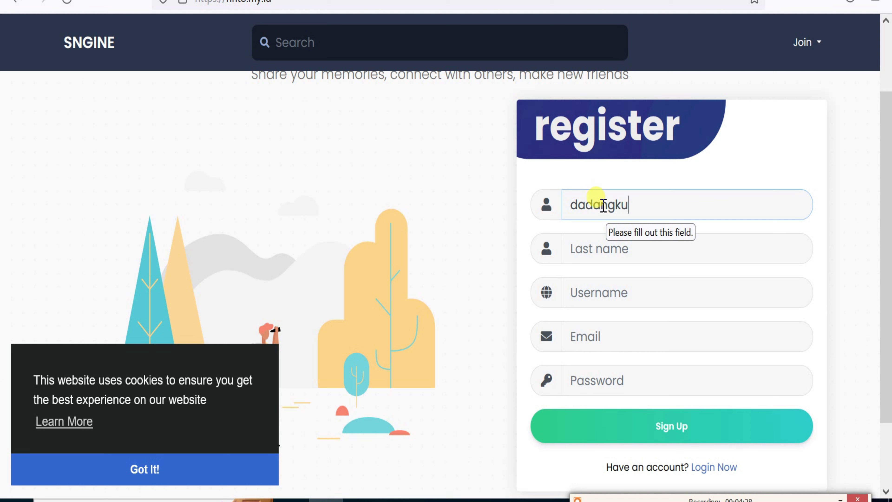
pyautogui.click(603, 248)
pyautogui.write('hebat')
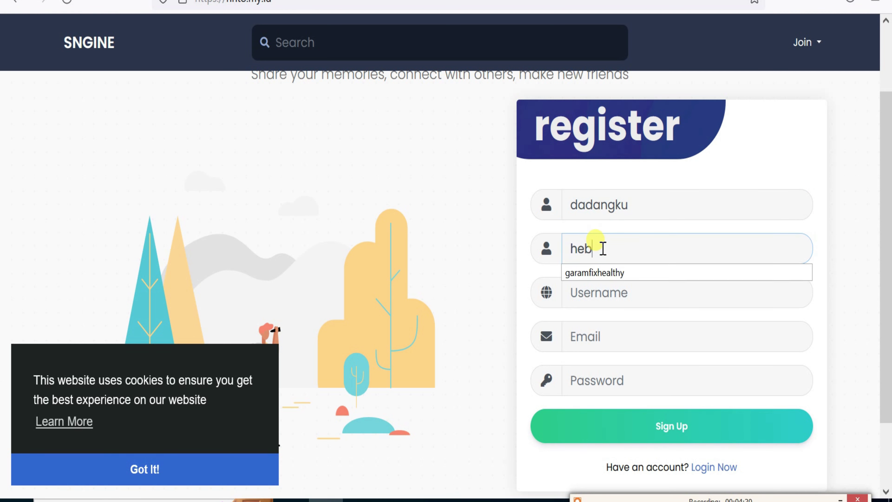
pyautogui.click(601, 289)
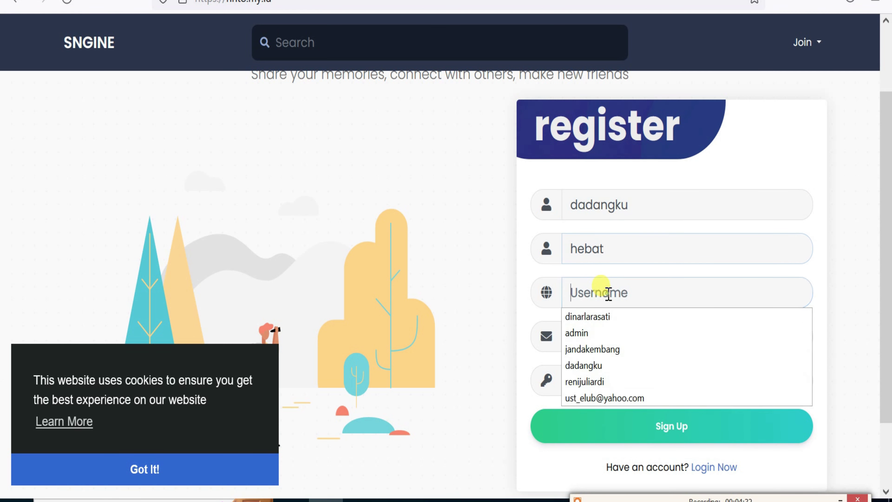
pyautogui.write('dadangku')
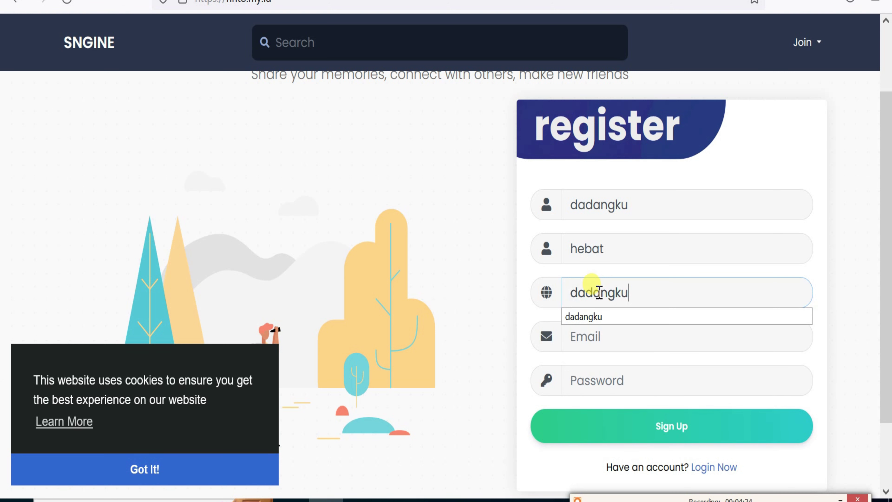
pyautogui.click(617, 340)
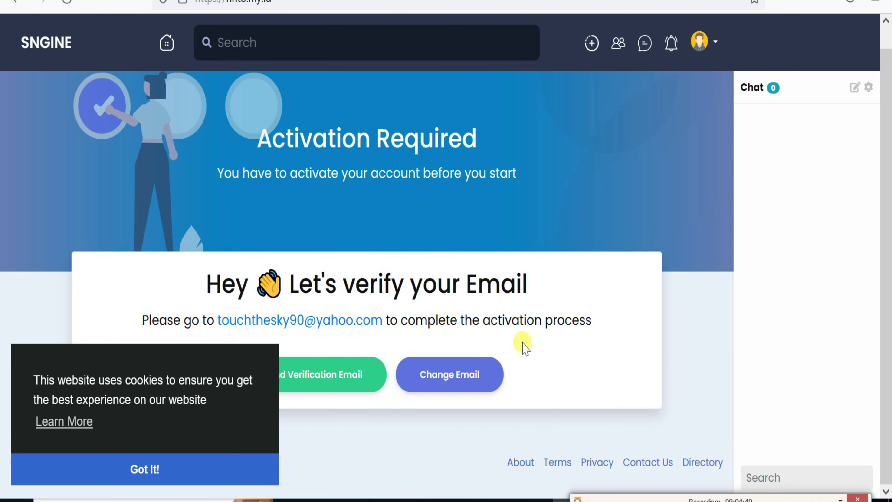
# Accept the cookie notice and advance past the profile photo step.
pyautogui.scroll(1, 497, 412)
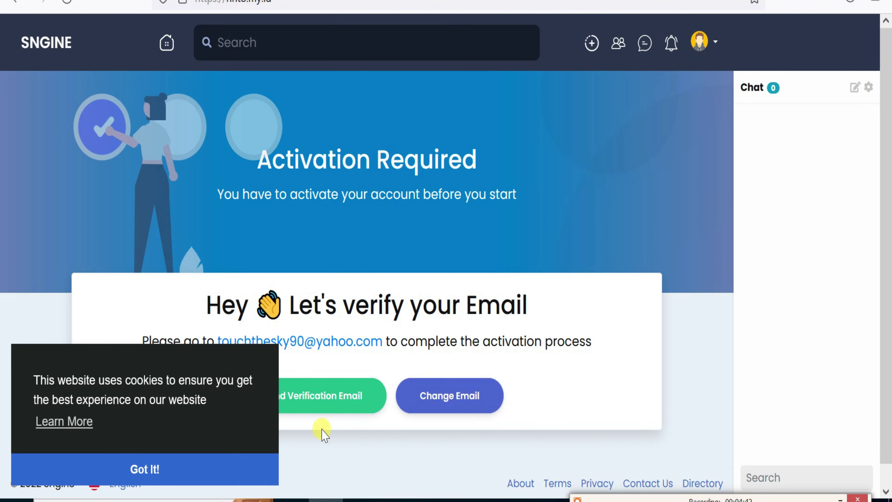
pyautogui.click(211, 470)
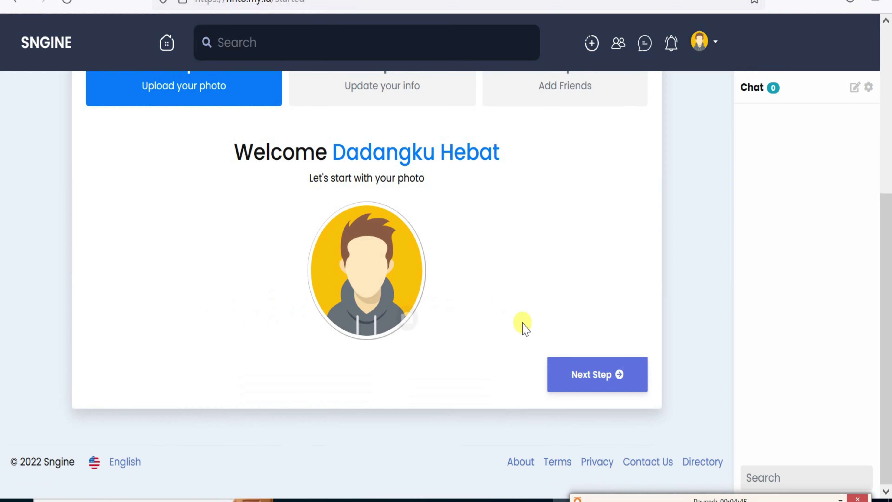
pyautogui.scroll(5, 521, 325)
pyautogui.scroll(-5, 521, 325)
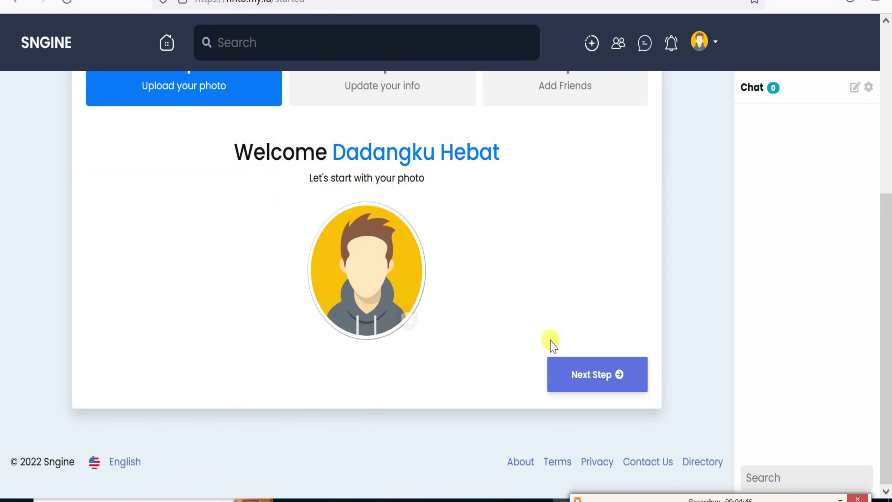
pyautogui.click(585, 375)
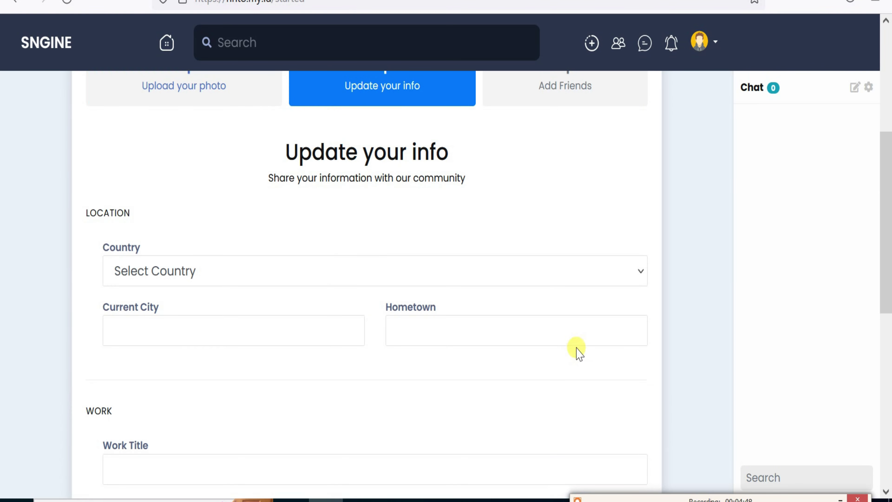
# Set the country to Indonesia and the city to jakarta, then finish the getting-started wizard.
pyautogui.click(426, 269)
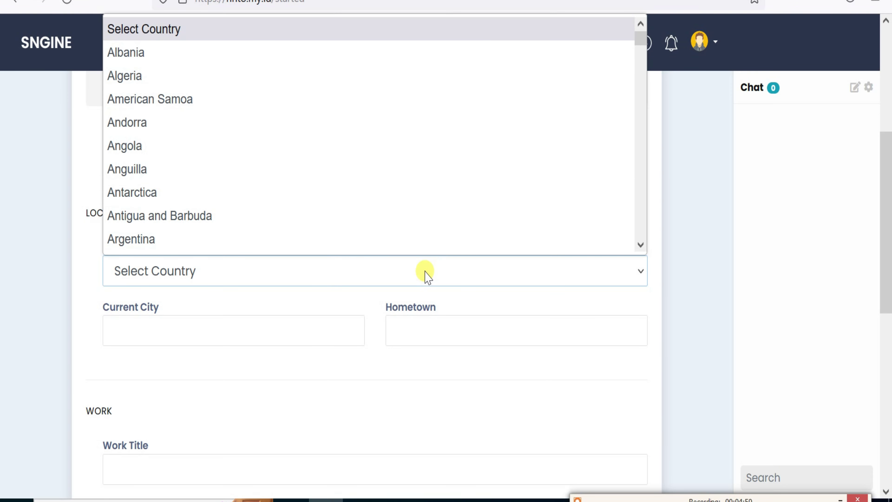
pyautogui.click(412, 203)
pyautogui.press('Up')
pyautogui.press('Up')
pyautogui.press('Up')
pyautogui.press('Up')
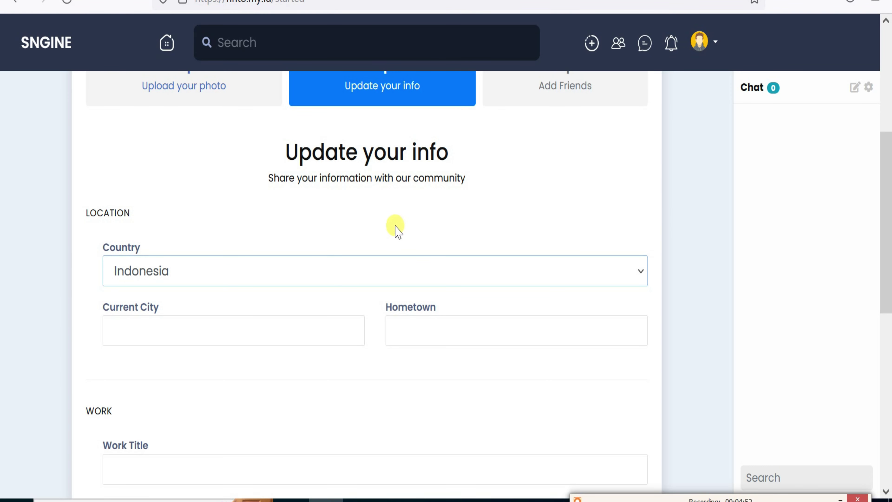
pyautogui.press('Down')
pyautogui.press('Down')
pyautogui.click(271, 338)
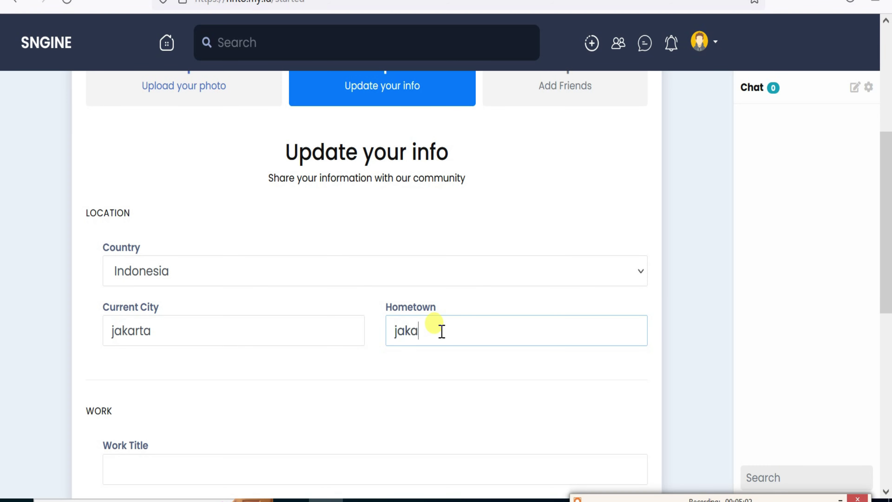
pyautogui.scroll(-5, 386, 374)
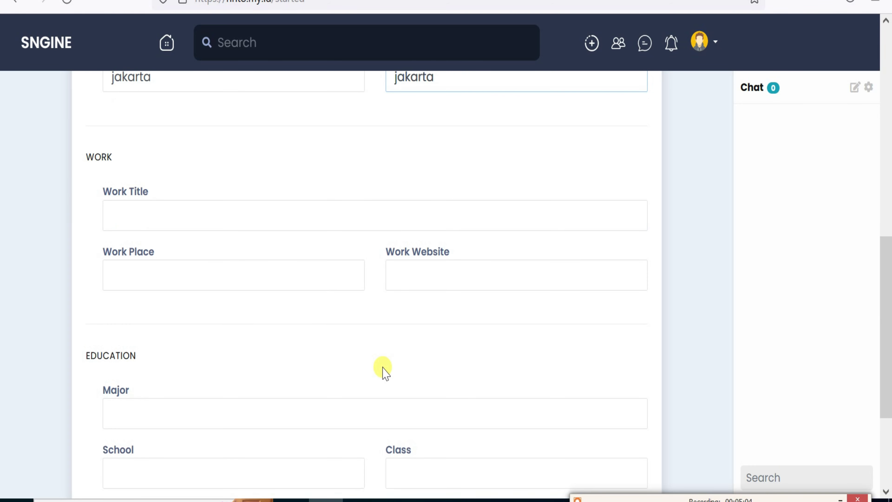
pyautogui.scroll(-3, 386, 374)
pyautogui.click(578, 377)
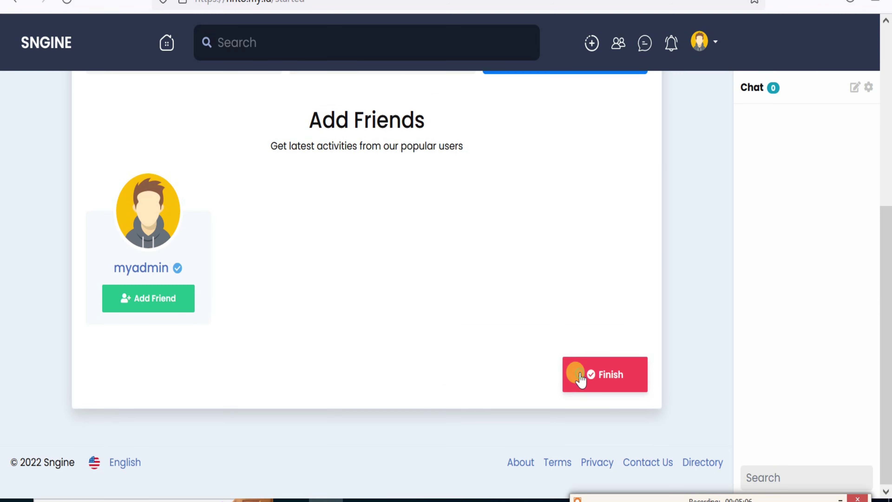
pyautogui.click(604, 378)
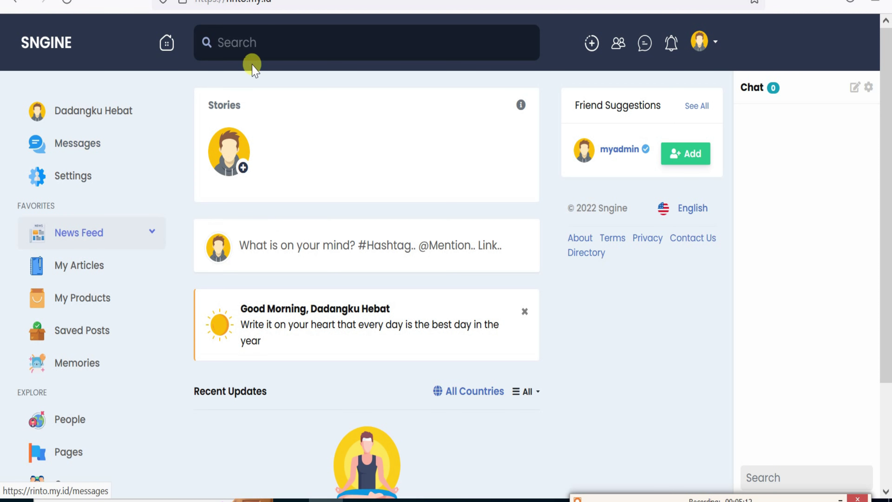
# Open the Account Settings page from the sidebar and reload it.
pyautogui.scroll(-3, 186, 183)
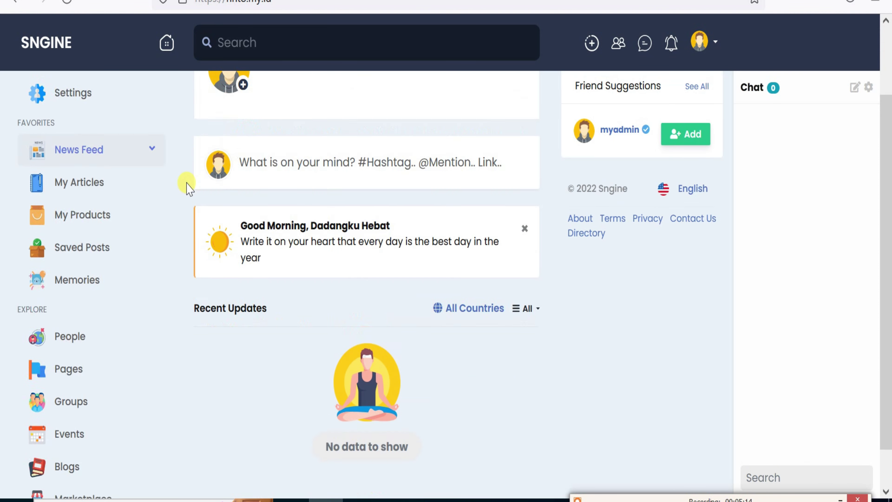
pyautogui.scroll(3, 186, 181)
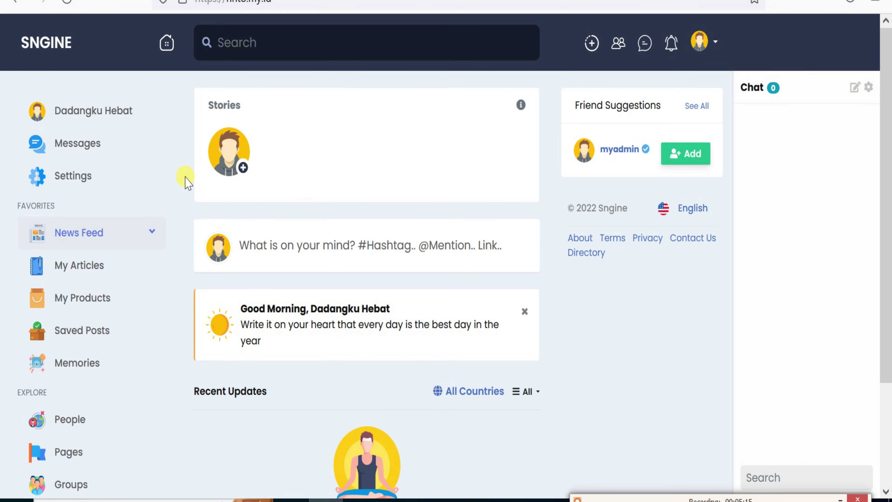
pyautogui.click(90, 183)
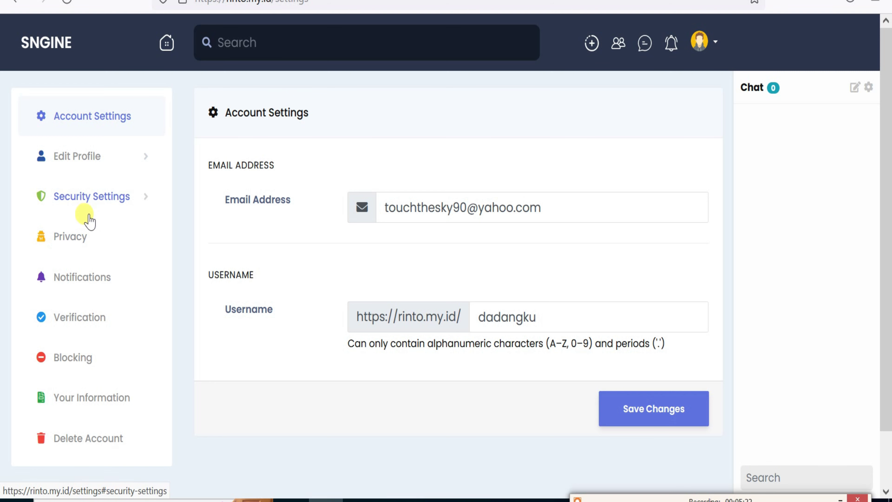
pyautogui.click(107, 120)
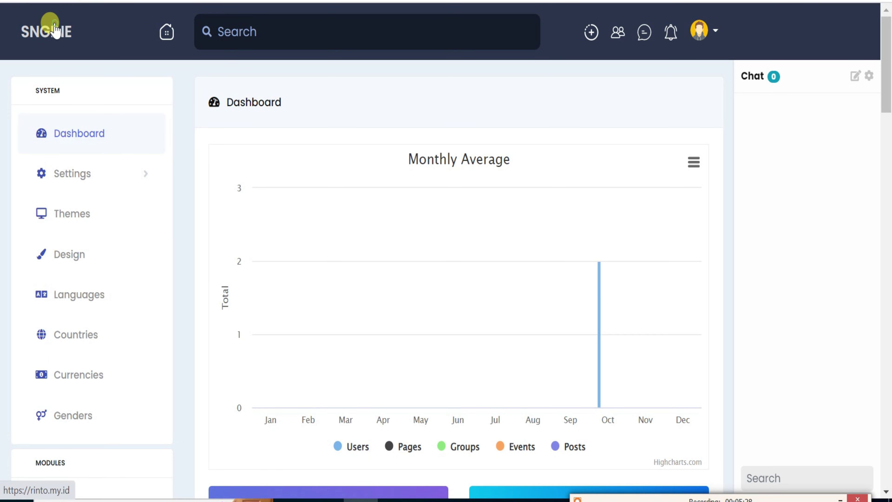
# Browse the admin panel sidebar sections, then go back to the news feed via the SNGINE logo.
pyautogui.click(53, 32)
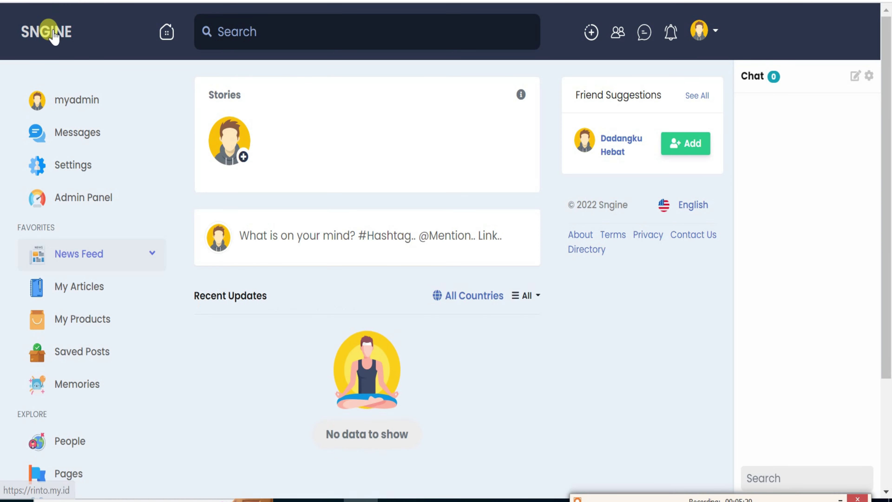
pyautogui.click(74, 202)
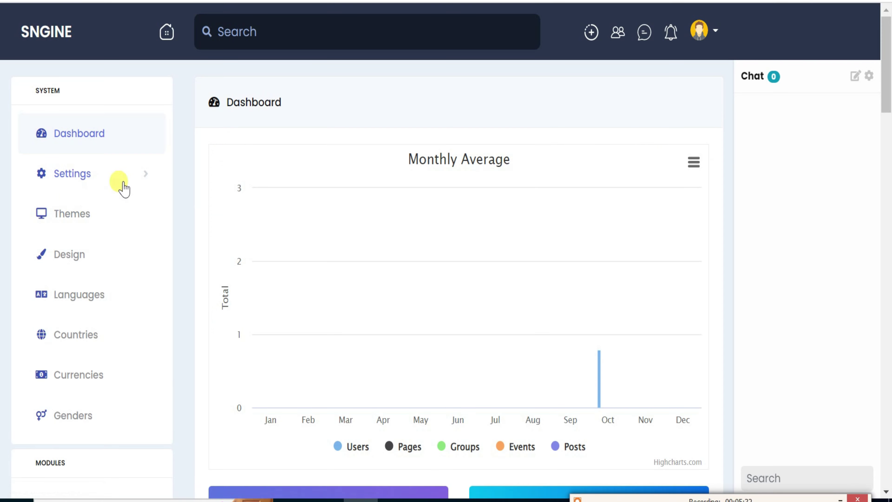
pyautogui.scroll(-15, 107, 210)
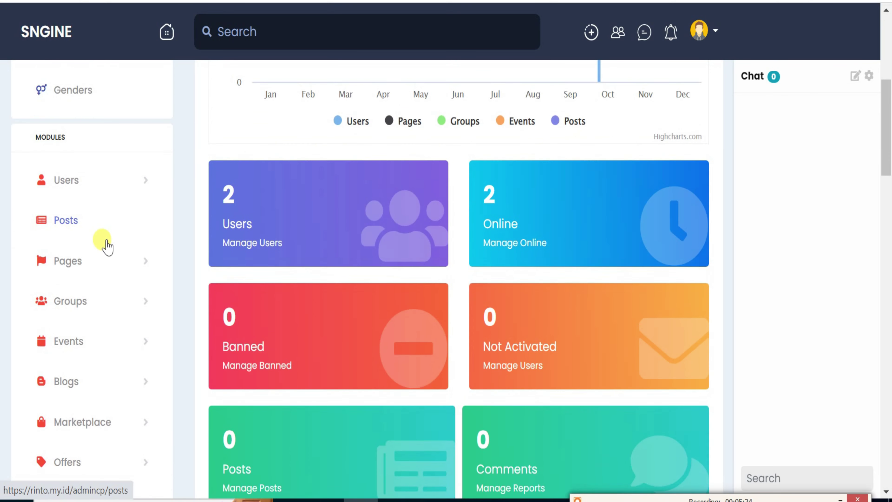
pyautogui.scroll(-15, 107, 267)
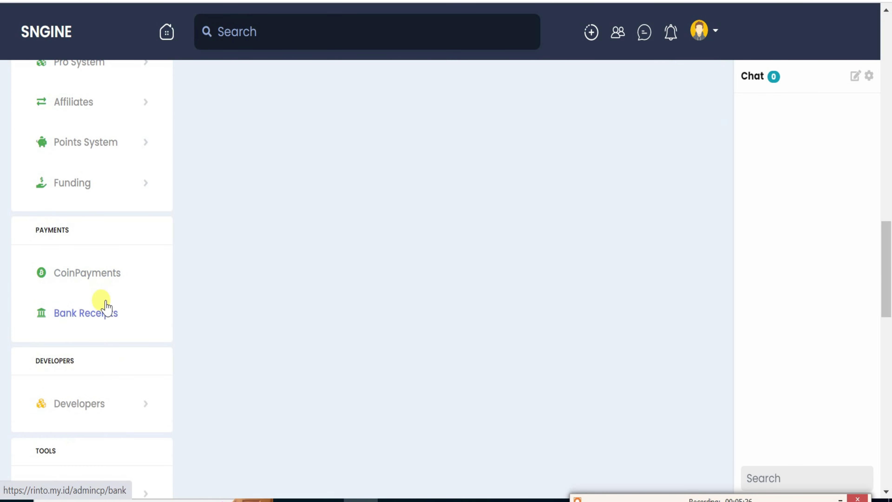
pyautogui.scroll(-10, 104, 334)
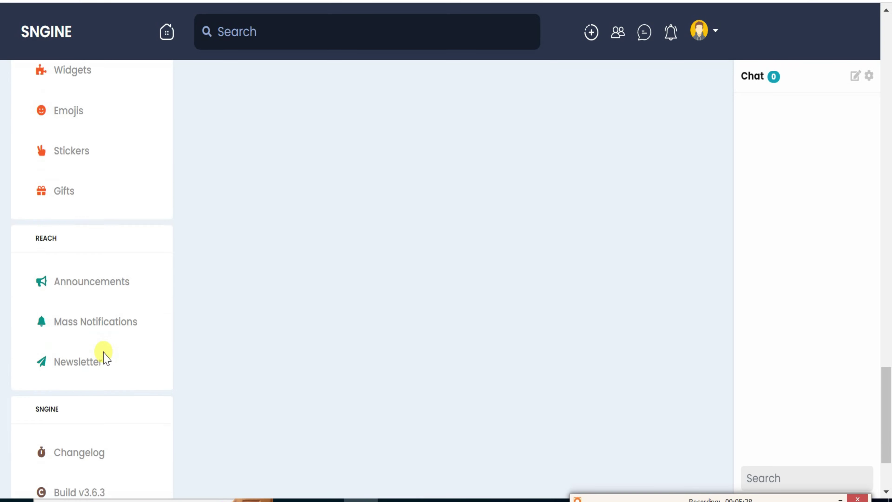
pyautogui.scroll(20, 103, 359)
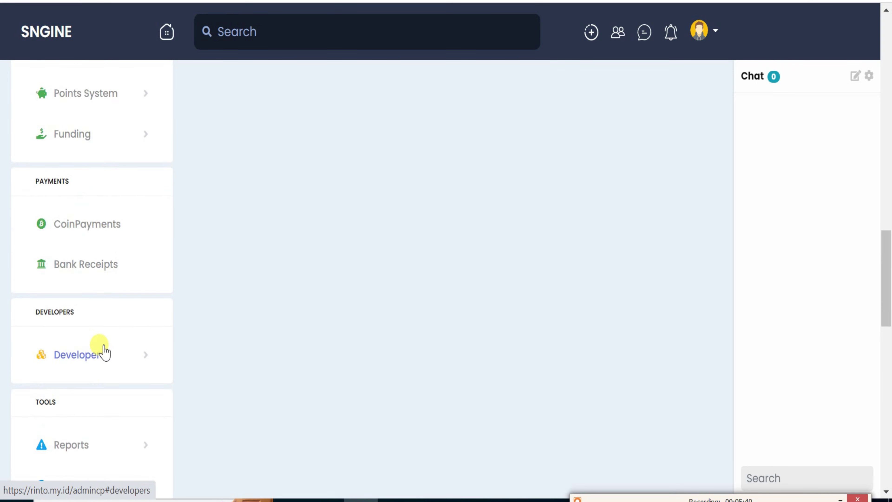
pyautogui.scroll(2, 100, 316)
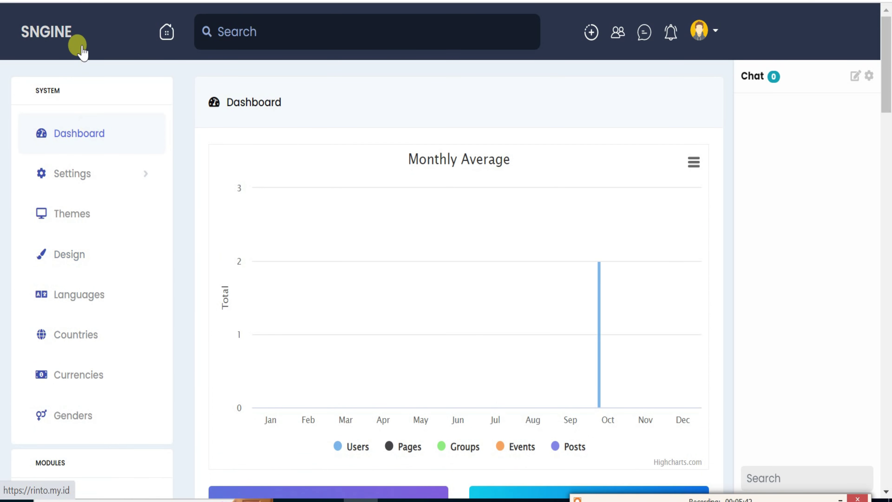
pyautogui.click(69, 34)
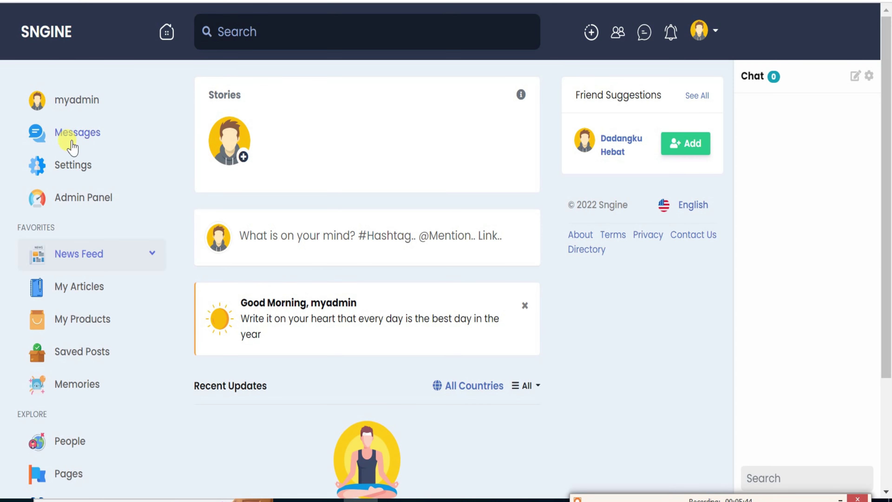
pyautogui.scroll(-2, 70, 311)
pyautogui.scroll(-2, 70, 311)
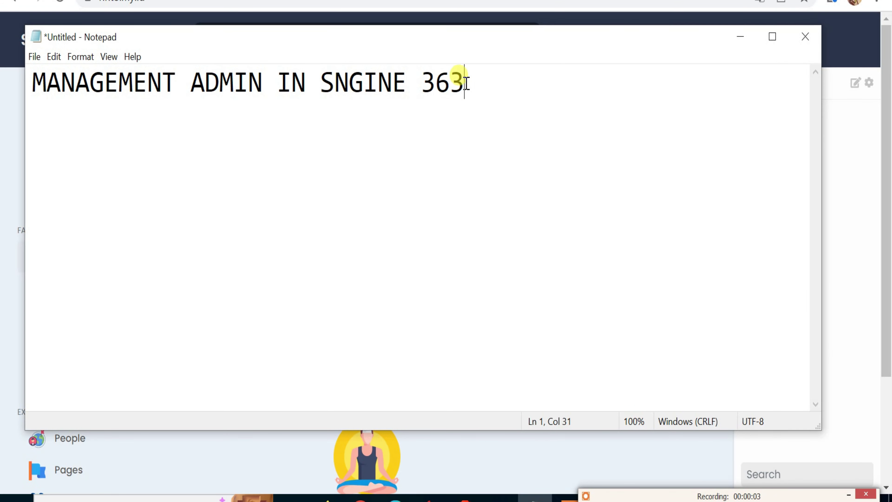
# Highlight the 'MANAGEMENT ADMIN IN SNGINE 363' title in Notepad, then minimize the note.
pyautogui.moveTo(465, 81); pyautogui.dragTo(24, 71)
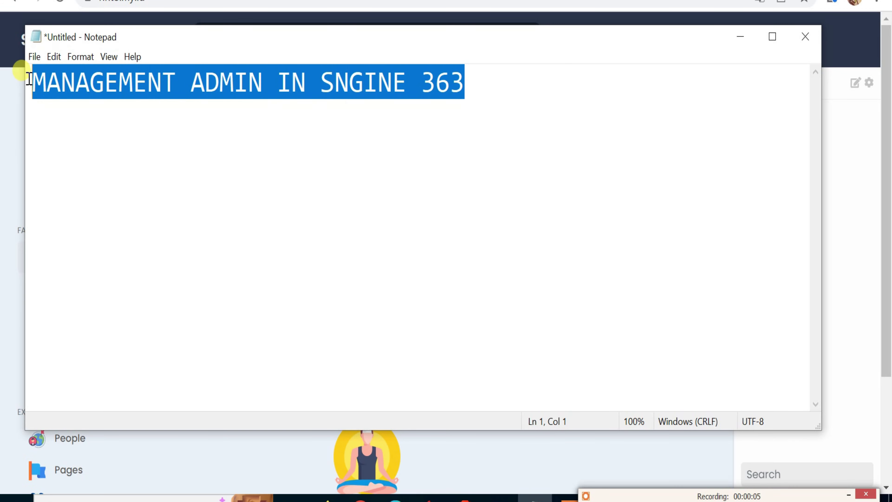
pyautogui.click(739, 37)
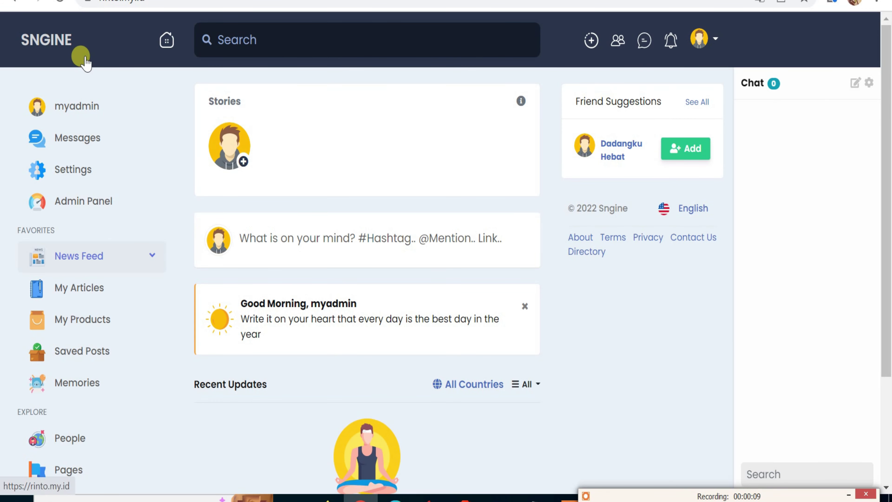
# Open the Admin Panel dashboard and expand the Settings menu to show its categories.
pyautogui.scroll(-2, 75, 40)
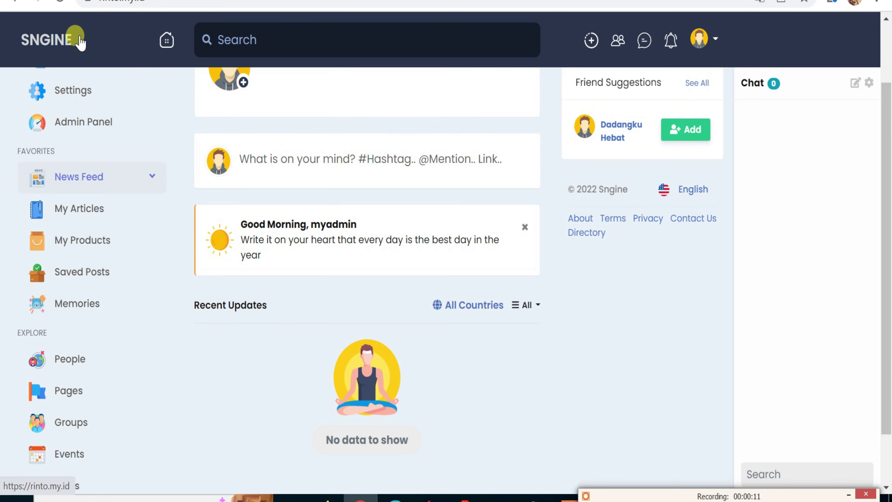
pyautogui.scroll(2, 75, 40)
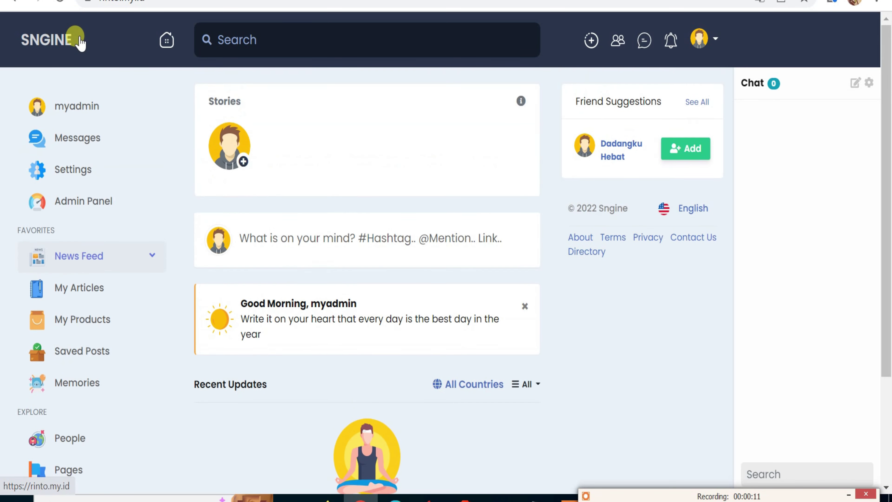
pyautogui.click(73, 206)
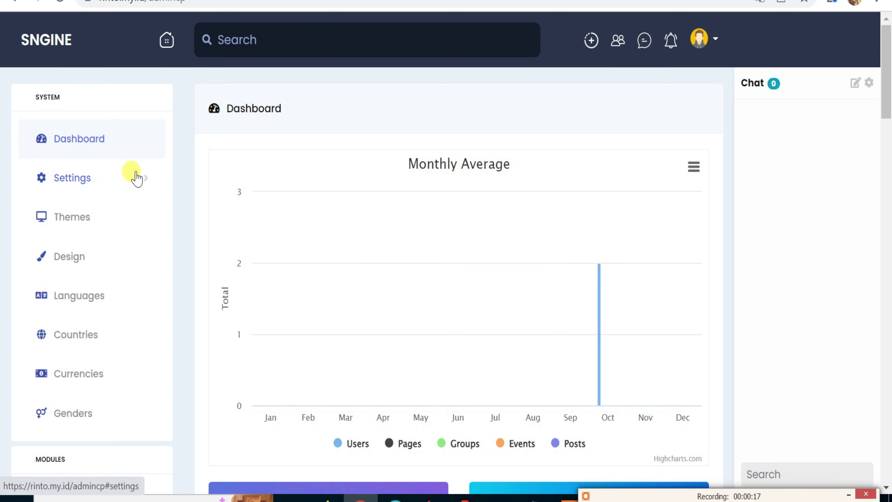
pyautogui.scroll(-5, 91, 124)
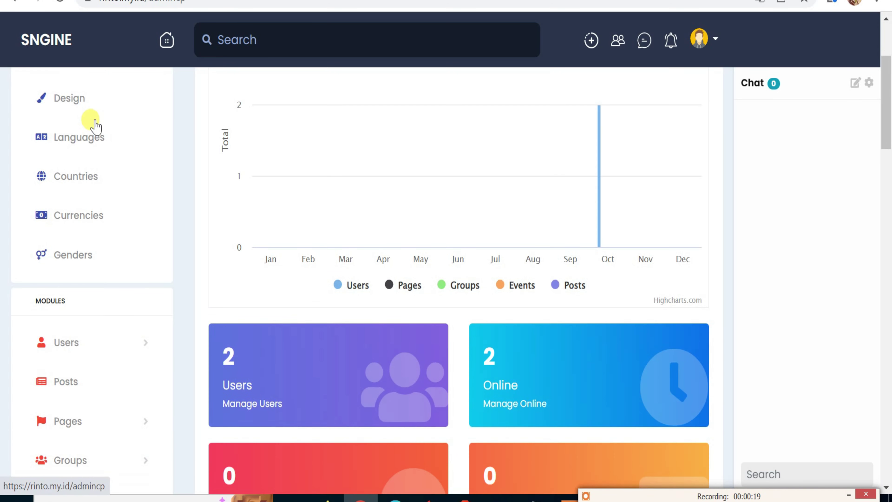
pyautogui.scroll(5, 96, 127)
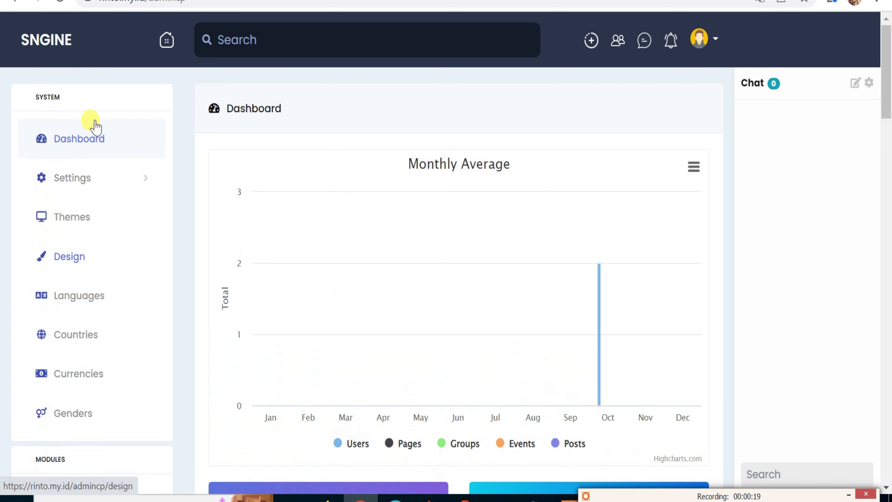
pyautogui.click(81, 144)
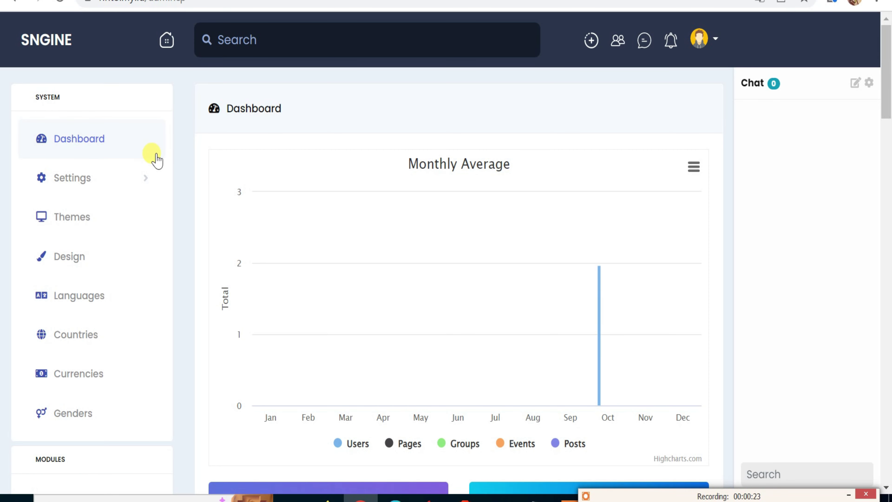
pyautogui.click(81, 188)
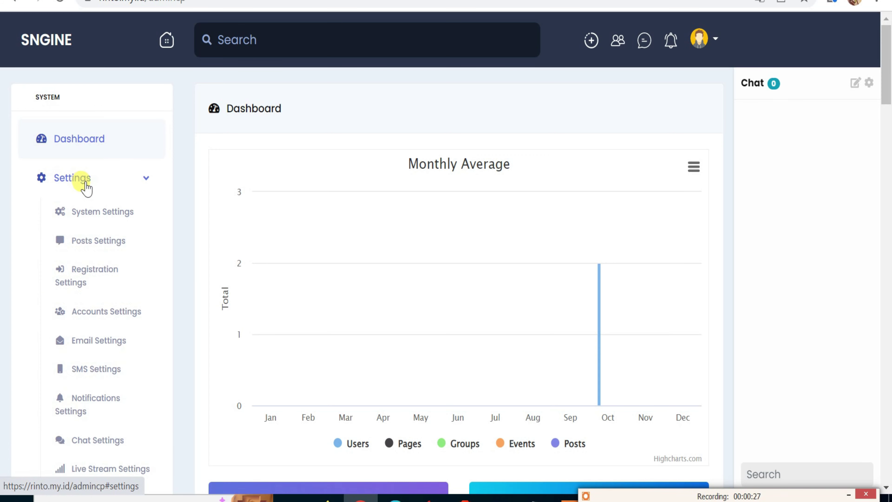
# Open System Settings and look through its General and SEO sections.
pyautogui.click(98, 217)
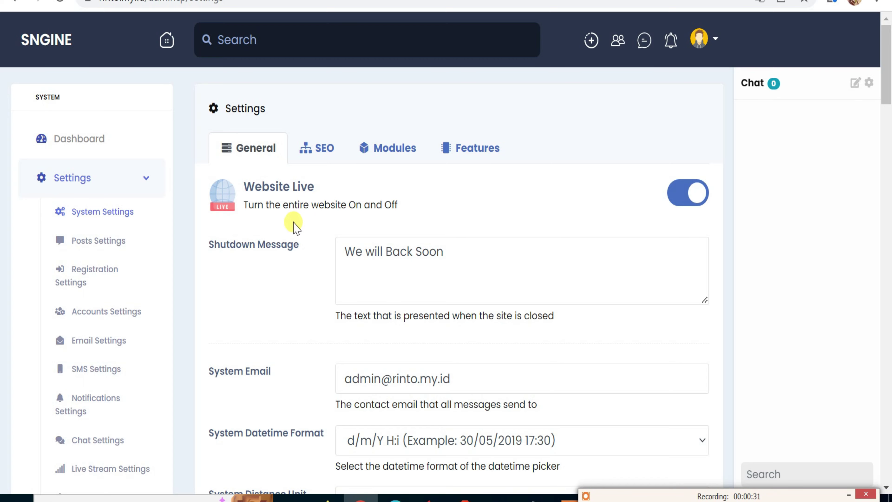
pyautogui.scroll(-2, 296, 228)
pyautogui.scroll(-4, 297, 228)
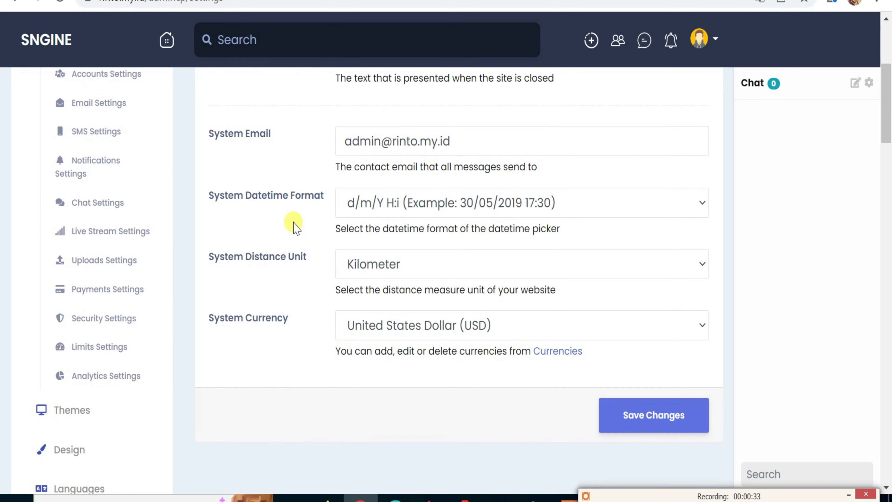
pyautogui.scroll(4, 296, 228)
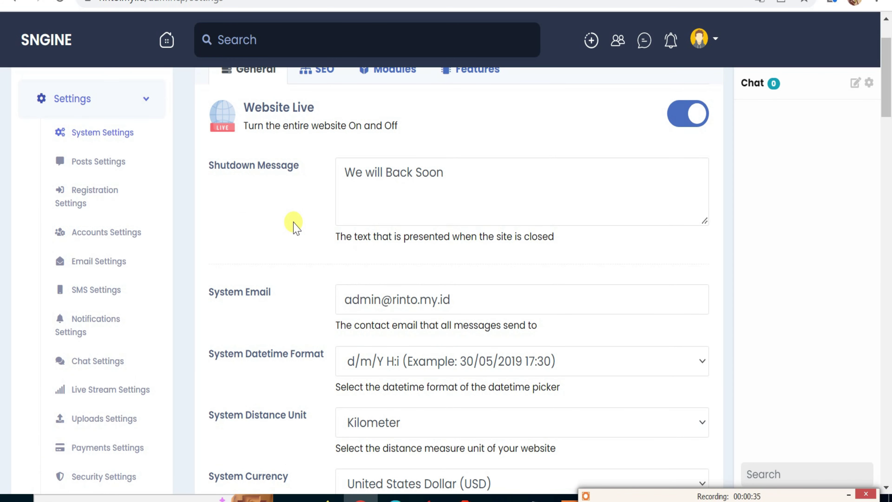
pyautogui.scroll(2, 297, 228)
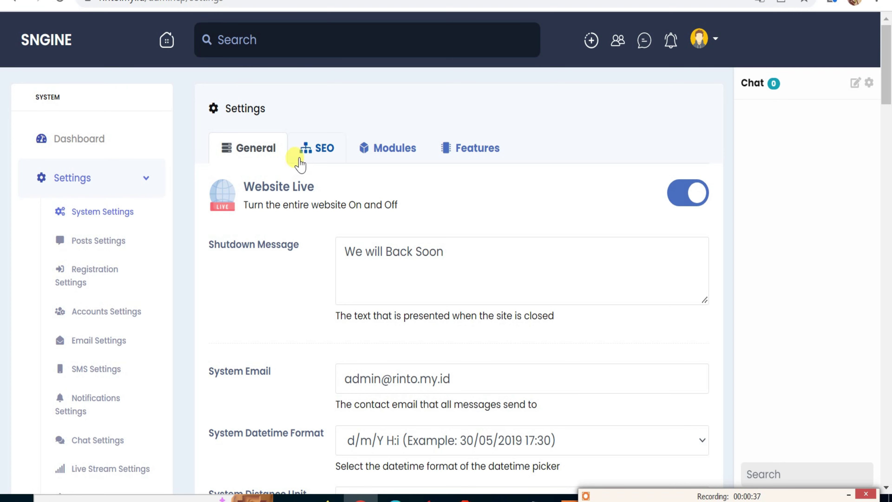
pyautogui.click(307, 152)
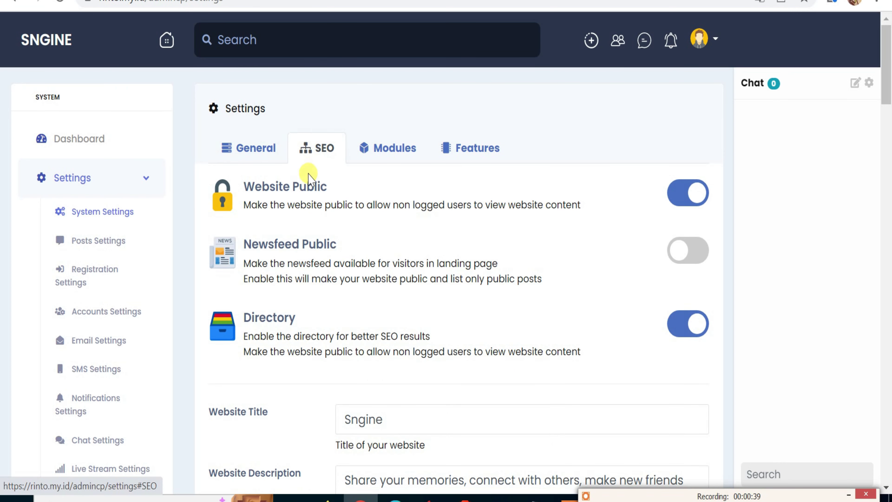
pyautogui.scroll(-2, 302, 235)
pyautogui.scroll(-4, 303, 239)
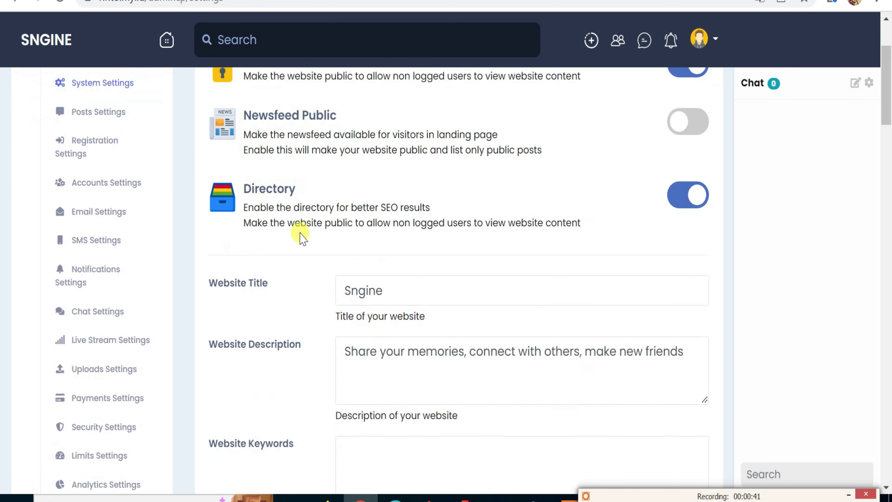
pyautogui.scroll(-2, 303, 239)
pyautogui.scroll(6, 303, 239)
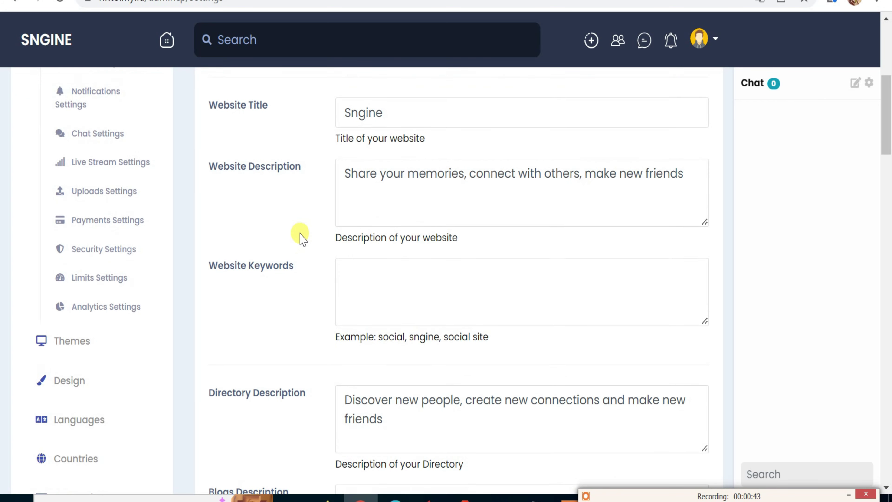
pyautogui.scroll(2, 301, 237)
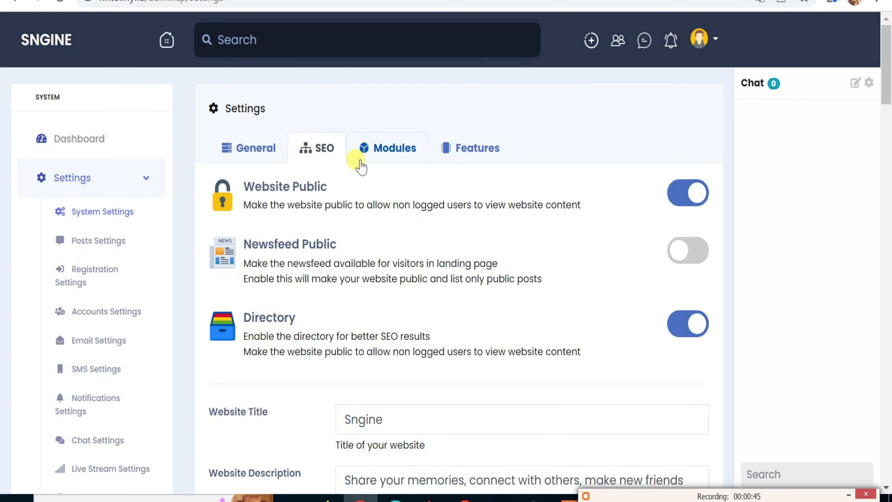
# Review the Modules and Features on/off options, then return to the General section.
pyautogui.click(385, 148)
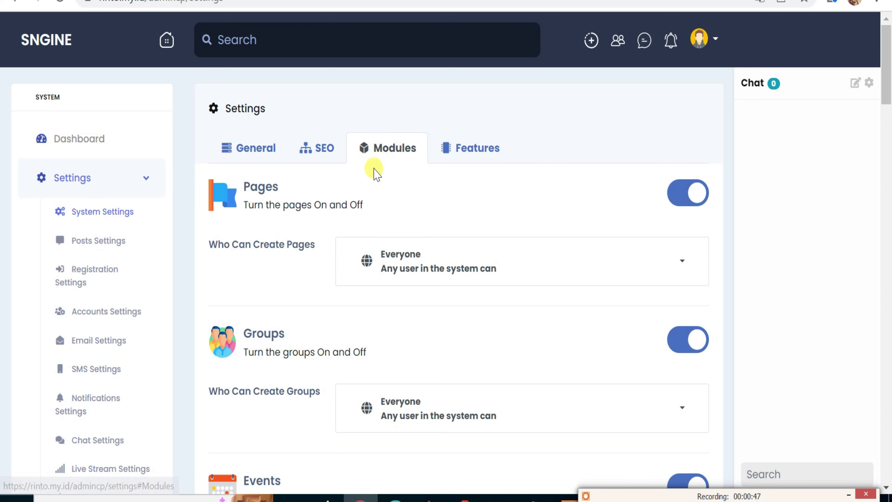
pyautogui.scroll(-4, 371, 174)
pyautogui.scroll(-2, 373, 175)
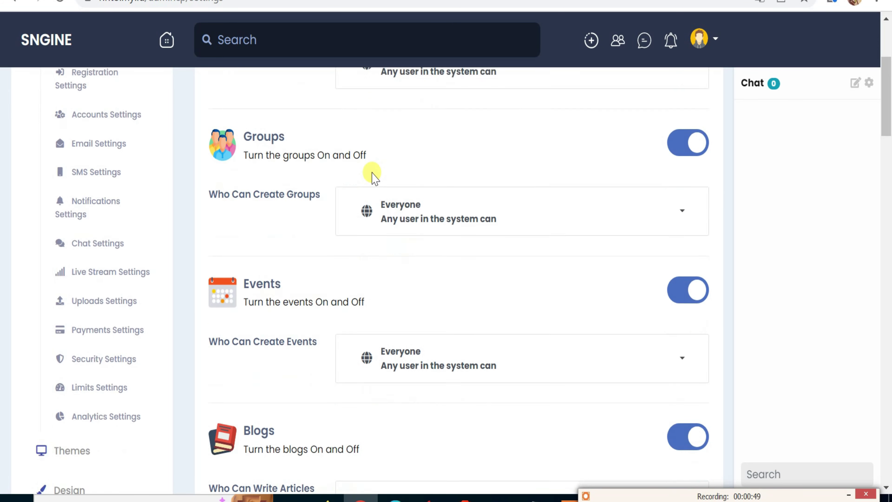
pyautogui.scroll(6, 369, 174)
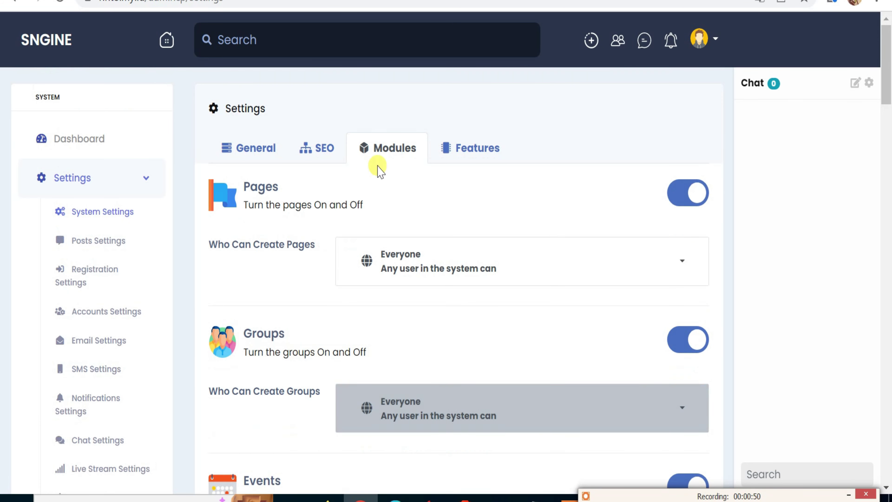
pyautogui.click(460, 149)
pyautogui.scroll(-2, 436, 193)
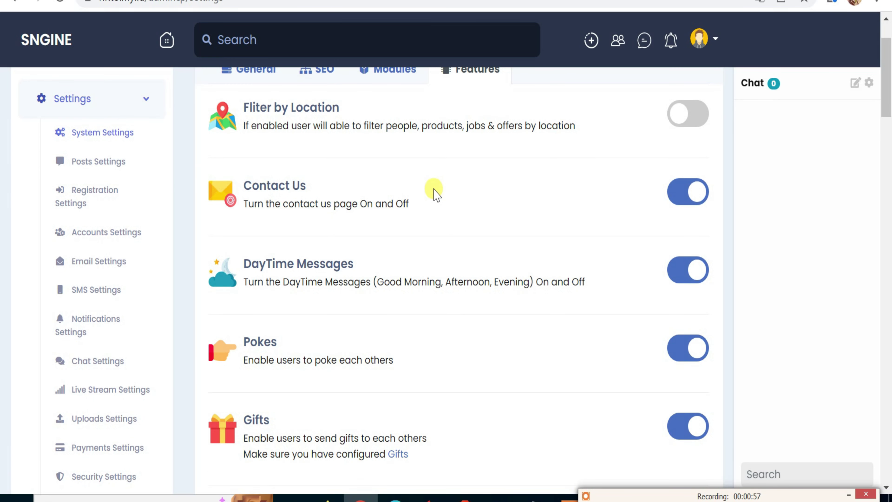
pyautogui.scroll(-4, 436, 194)
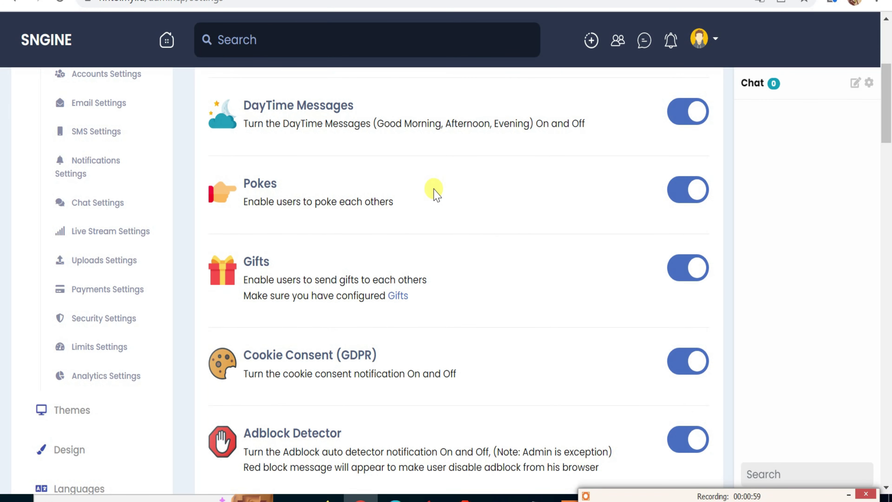
pyautogui.scroll(-4, 436, 193)
pyautogui.scroll(10, 436, 194)
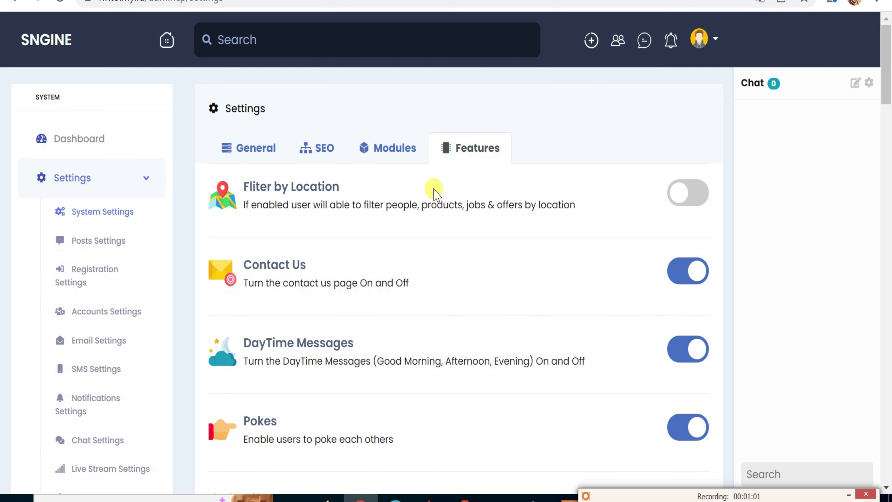
pyautogui.click(258, 151)
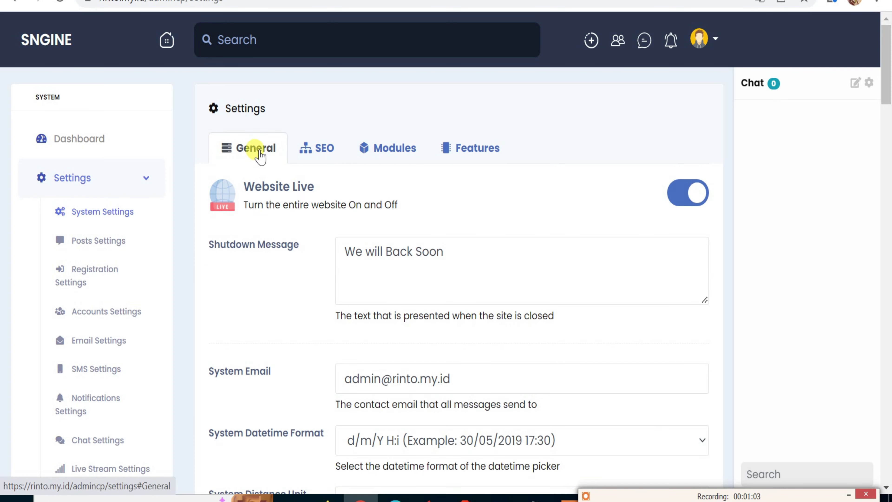
pyautogui.scroll(-2, 293, 190)
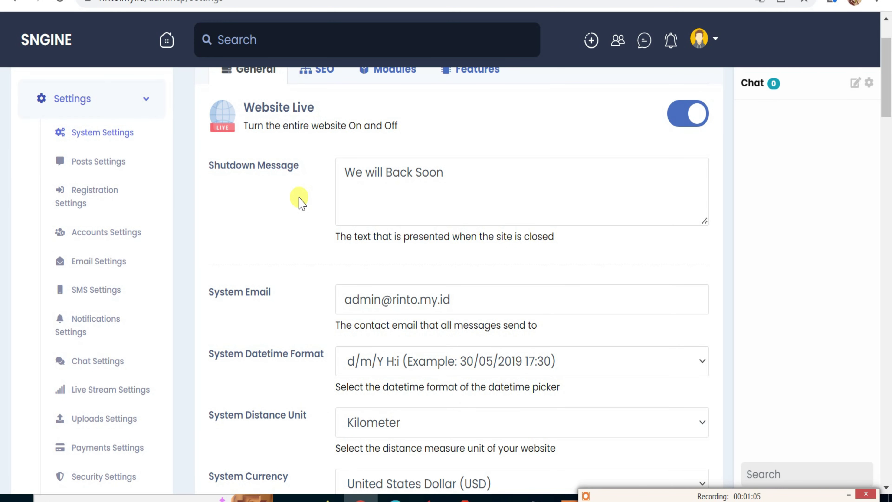
pyautogui.scroll(2, 301, 203)
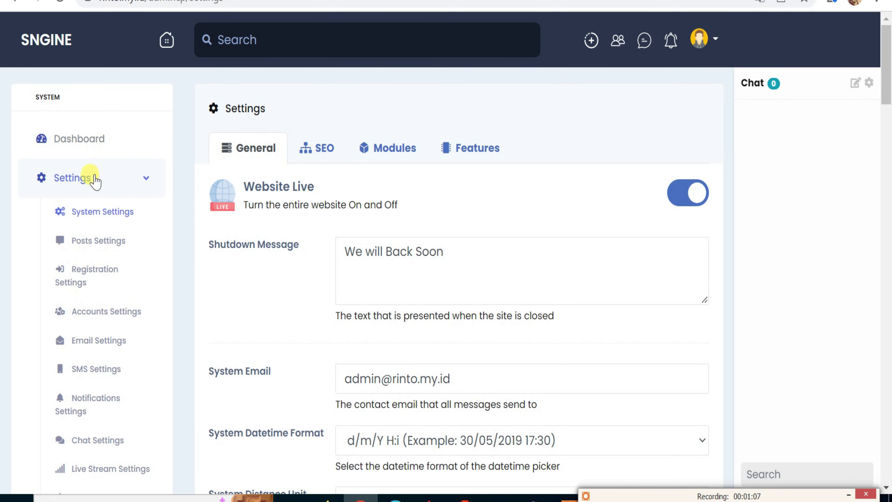
# Open the Posts settings and review the Stories and Newsfeed Posts Source options.
pyautogui.click(96, 243)
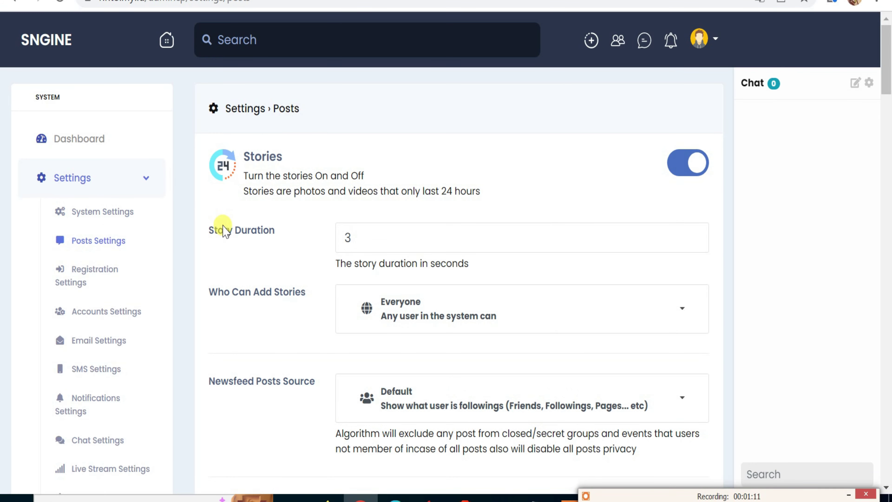
pyautogui.click(369, 239)
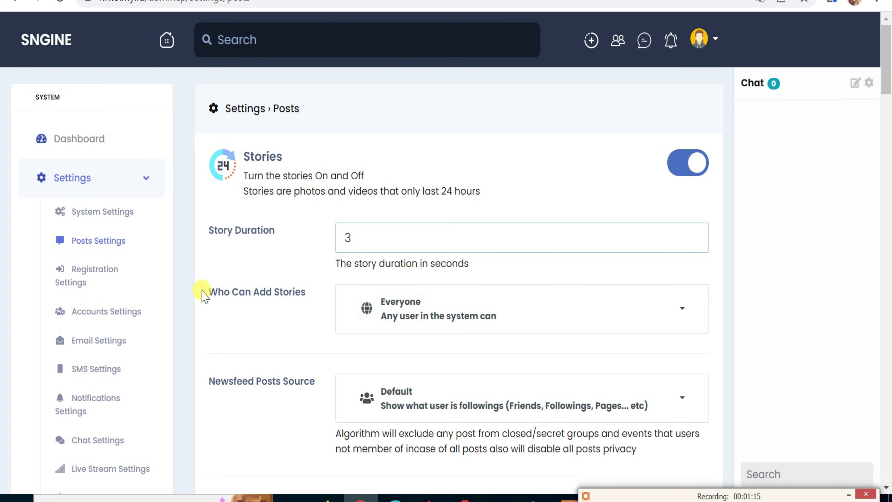
pyautogui.moveTo(205, 296); pyautogui.dragTo(318, 295)
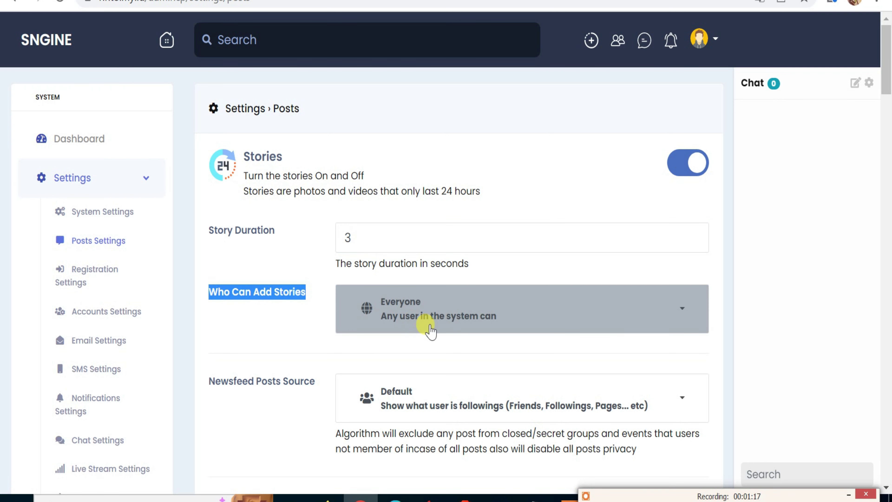
pyautogui.scroll(-2, 372, 336)
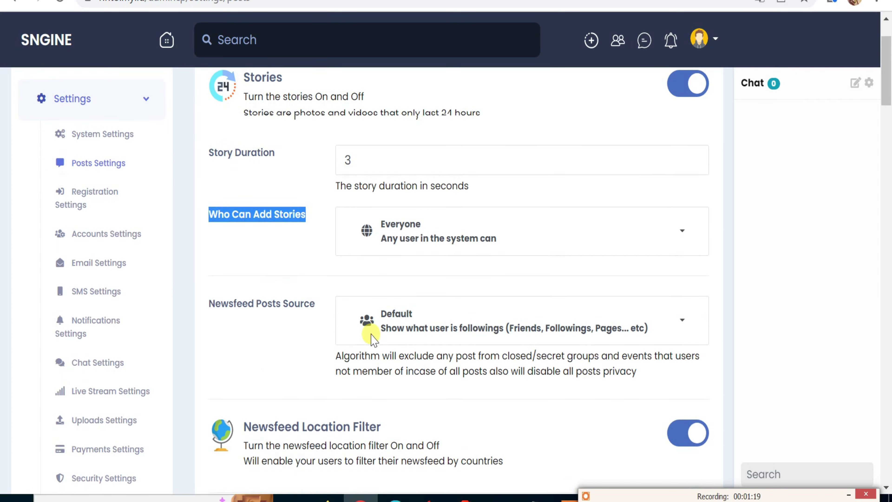
pyautogui.moveTo(206, 302); pyautogui.dragTo(309, 302)
pyautogui.scroll(2, 442, 320)
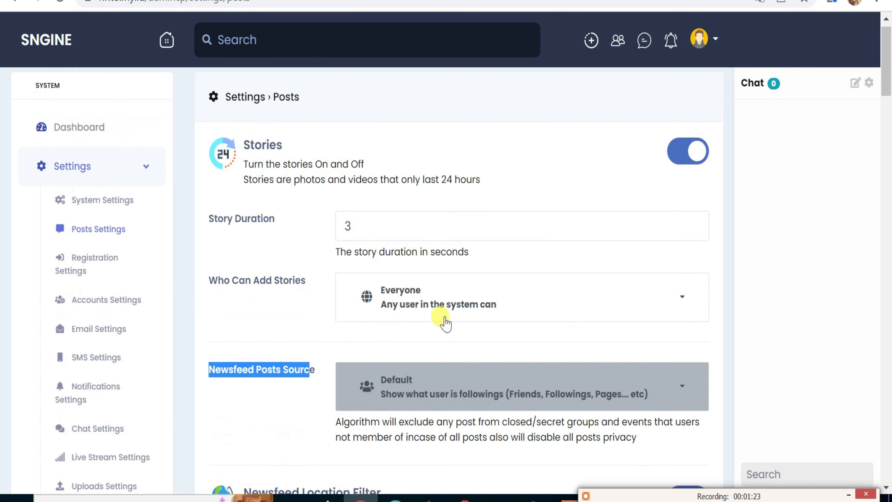
pyautogui.scroll(-2, 445, 337)
pyautogui.scroll(-4, 443, 327)
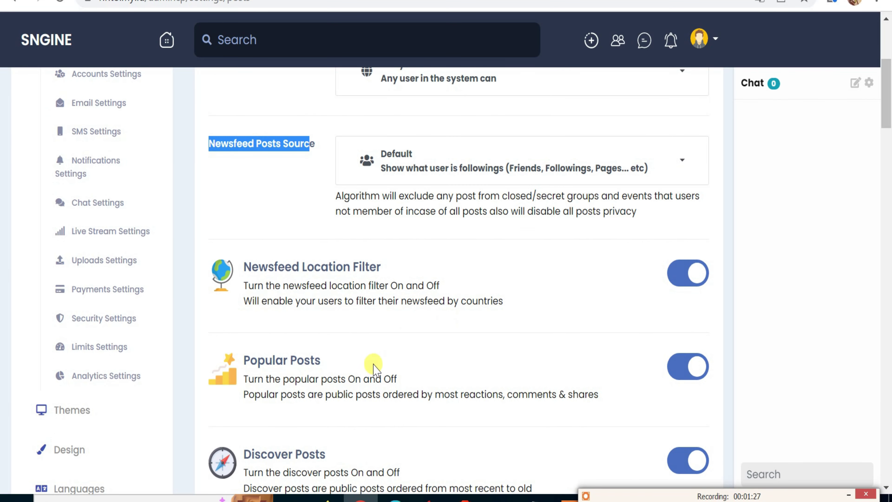
pyautogui.scroll(-2, 369, 362)
pyautogui.scroll(-8, 338, 359)
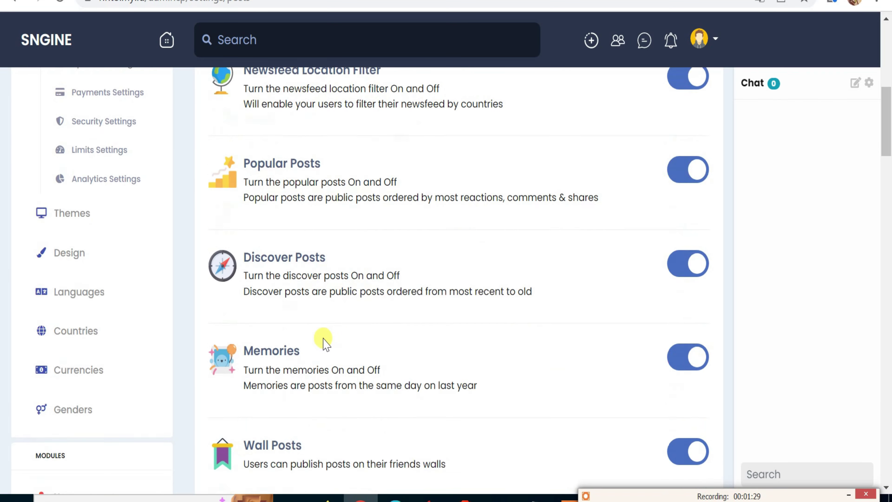
pyautogui.scroll(-5, 324, 337)
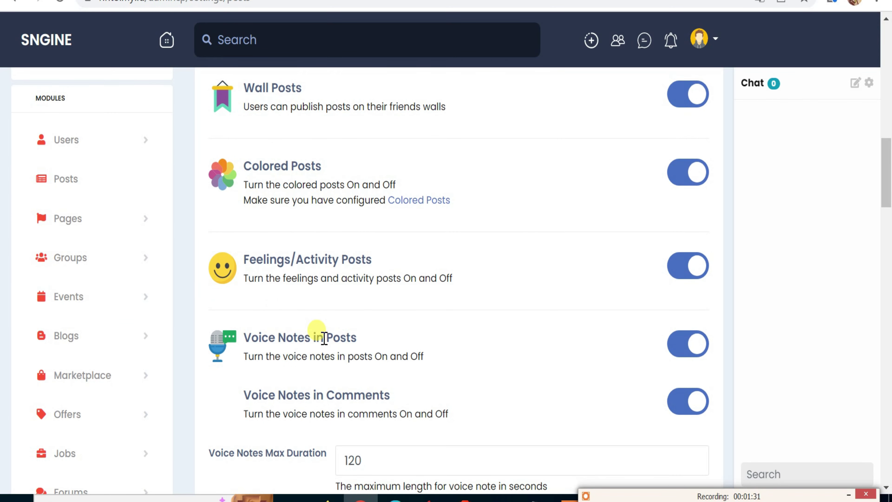
pyautogui.scroll(-5, 324, 337)
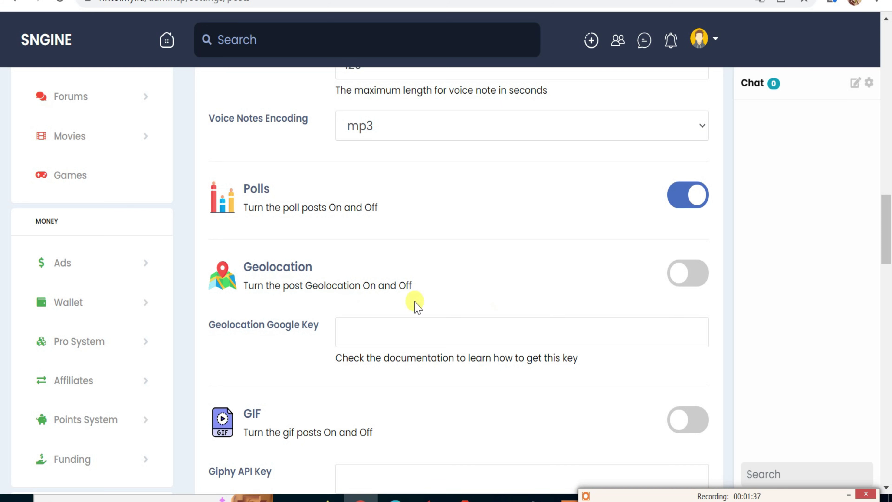
# Try the Geolocation and GIF post toggles, viewing their API key fields, and leave both off.
pyautogui.click(690, 284)
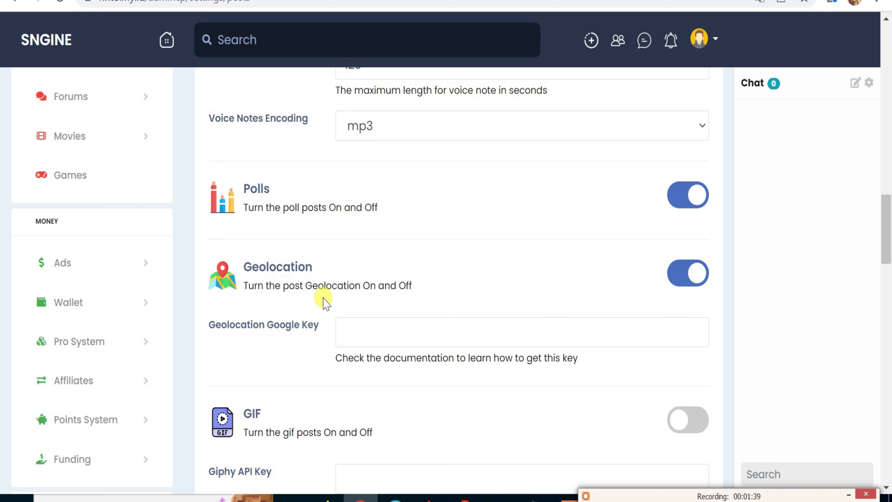
pyautogui.moveTo(210, 324); pyautogui.dragTo(342, 323)
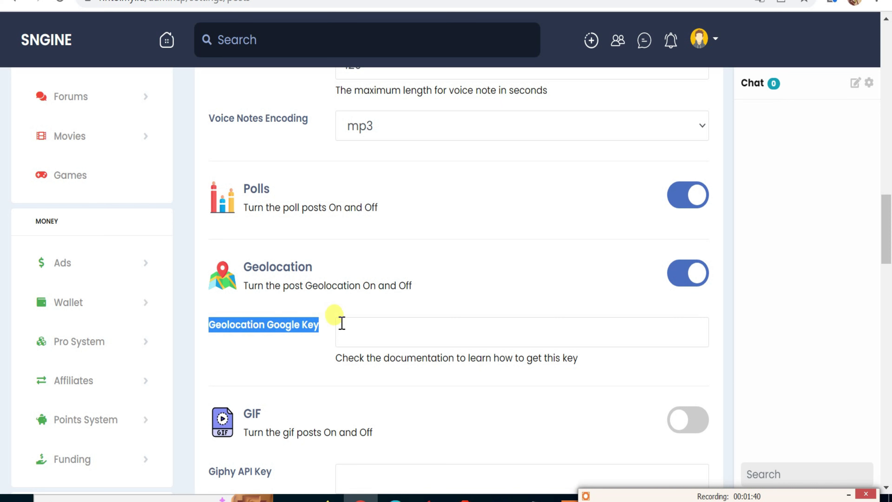
pyautogui.click(379, 331)
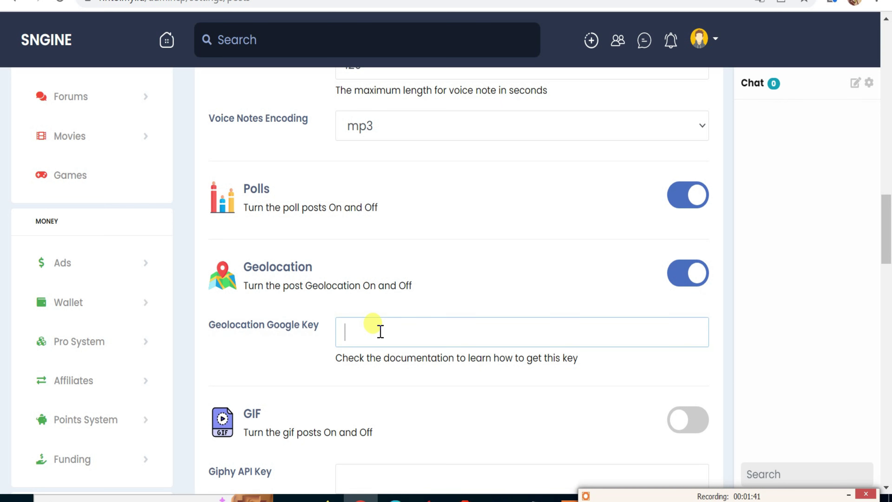
pyautogui.click(685, 278)
pyautogui.scroll(-4, 369, 306)
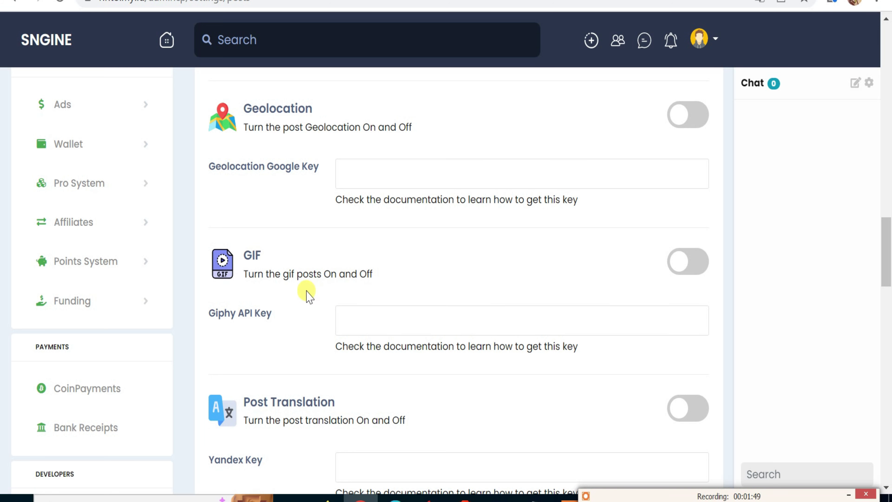
pyautogui.click(685, 271)
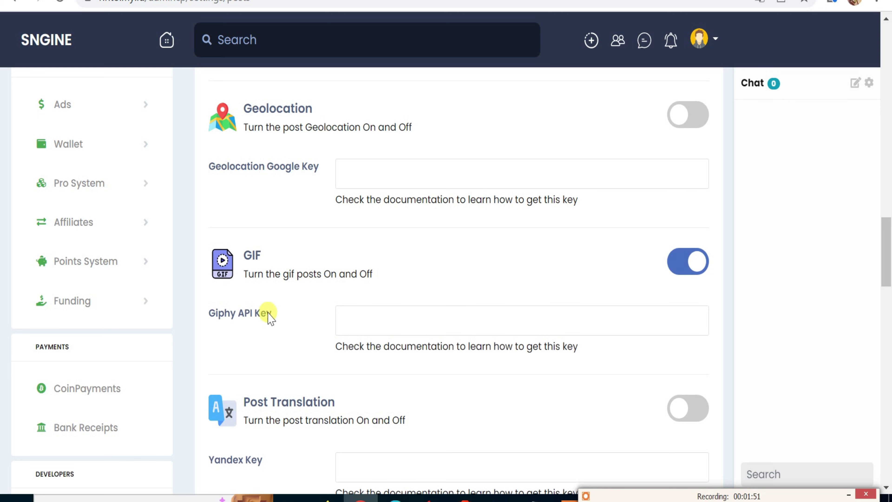
pyautogui.moveTo(216, 313); pyautogui.dragTo(269, 319)
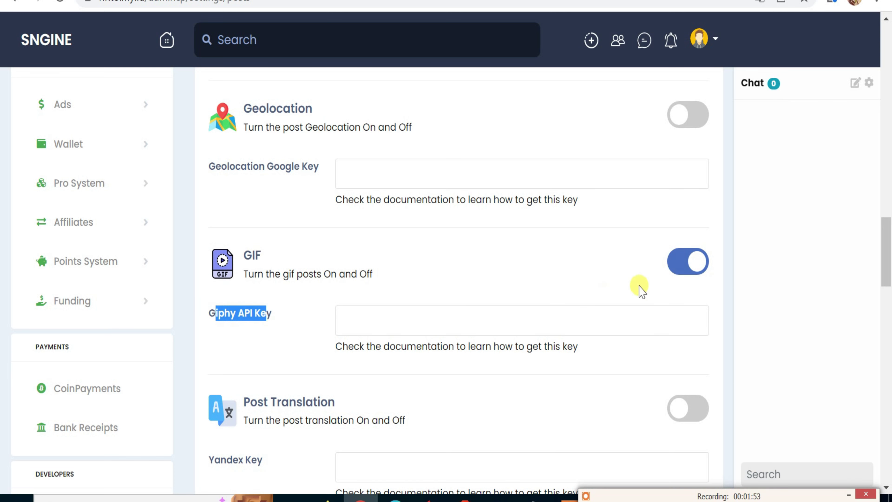
pyautogui.click(672, 269)
# Review the Post As Anonymous, Online Status and trending hashtags options further down.
pyautogui.scroll(-2, 576, 296)
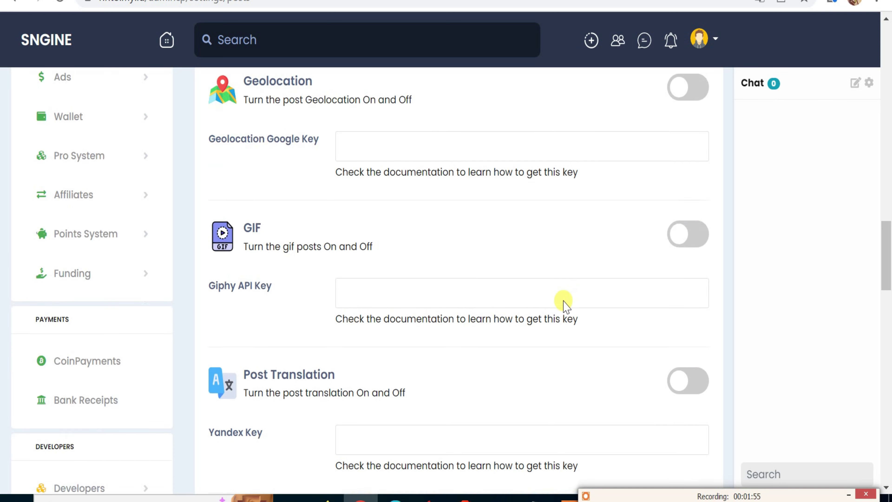
pyautogui.scroll(-3, 426, 328)
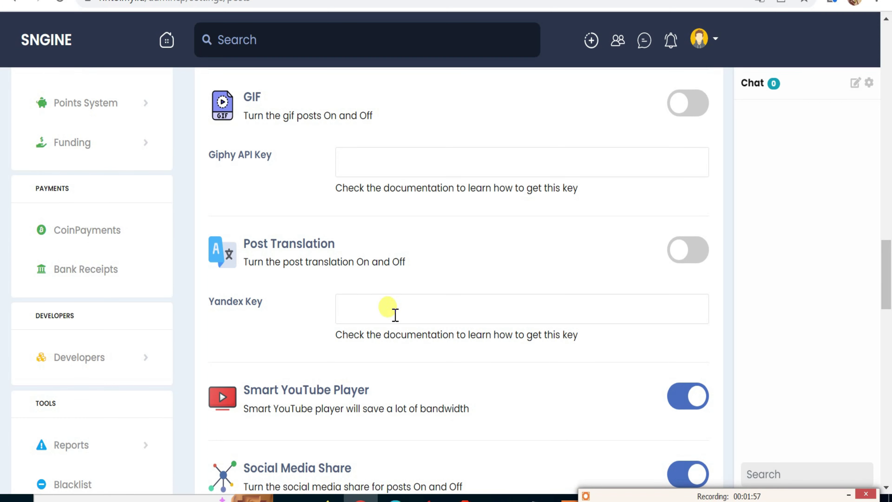
pyautogui.scroll(-4, 272, 253)
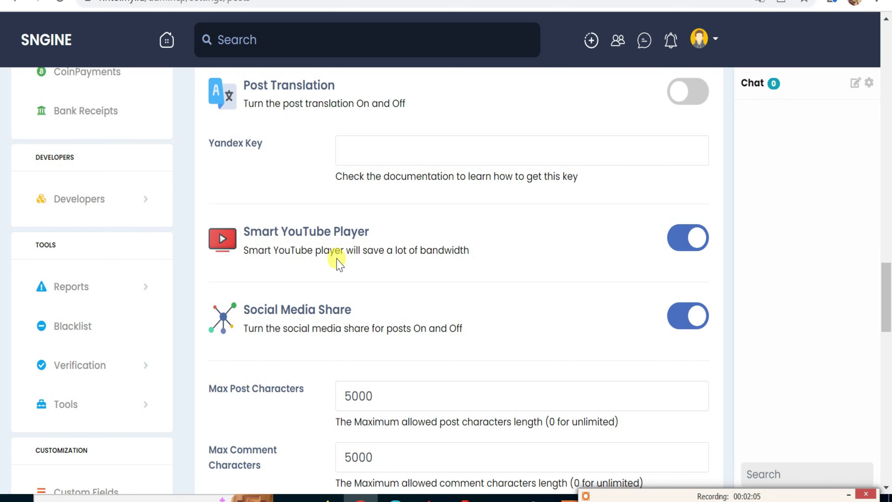
pyautogui.scroll(-8, 321, 297)
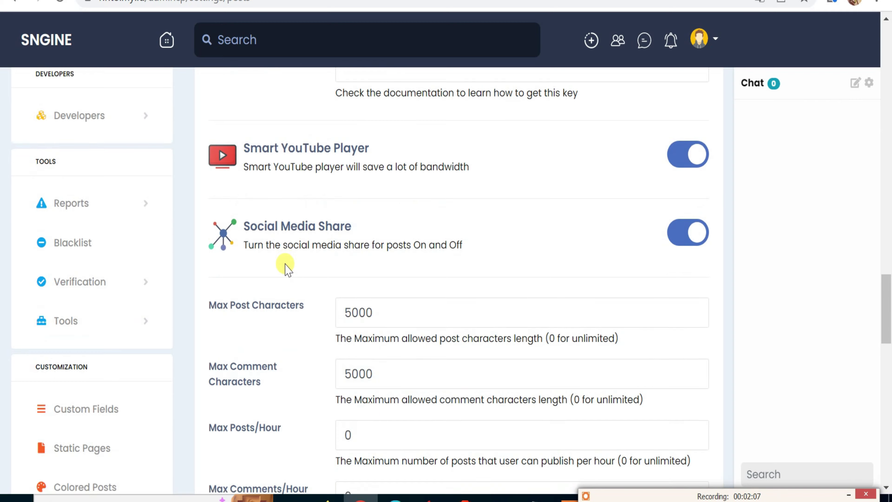
pyautogui.scroll(-4, 287, 268)
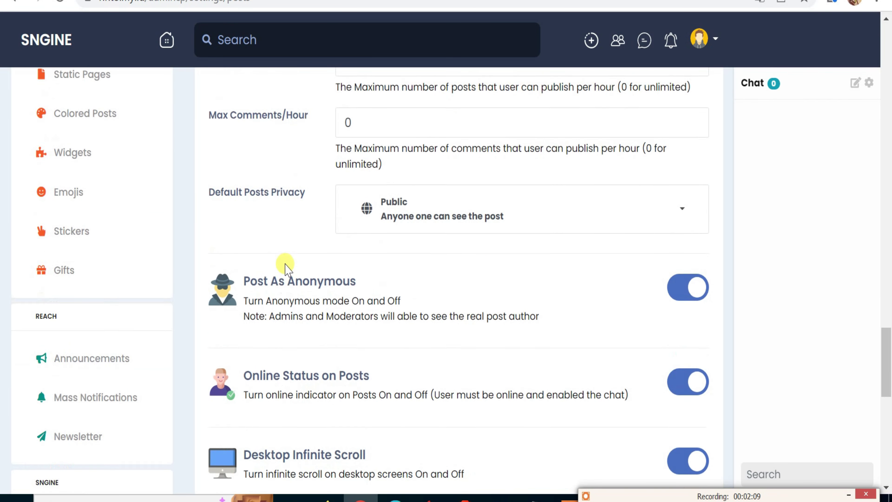
pyautogui.moveTo(264, 260); pyautogui.dragTo(312, 263)
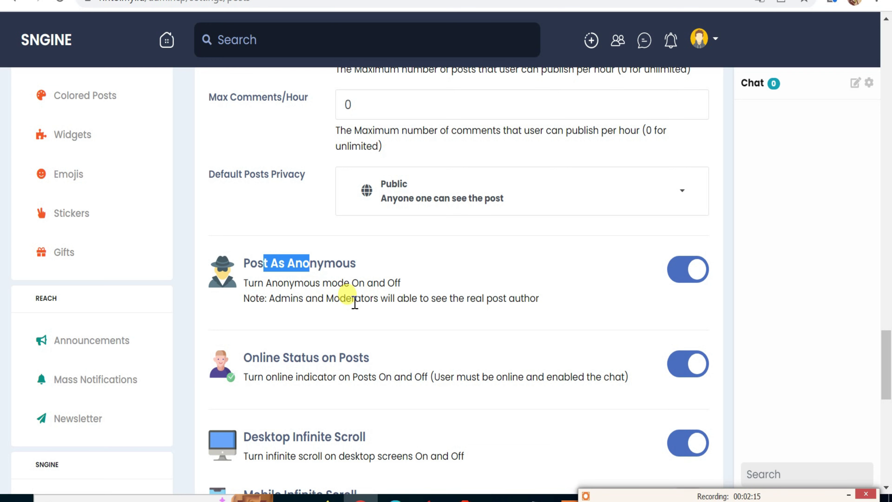
pyautogui.scroll(-2, 355, 303)
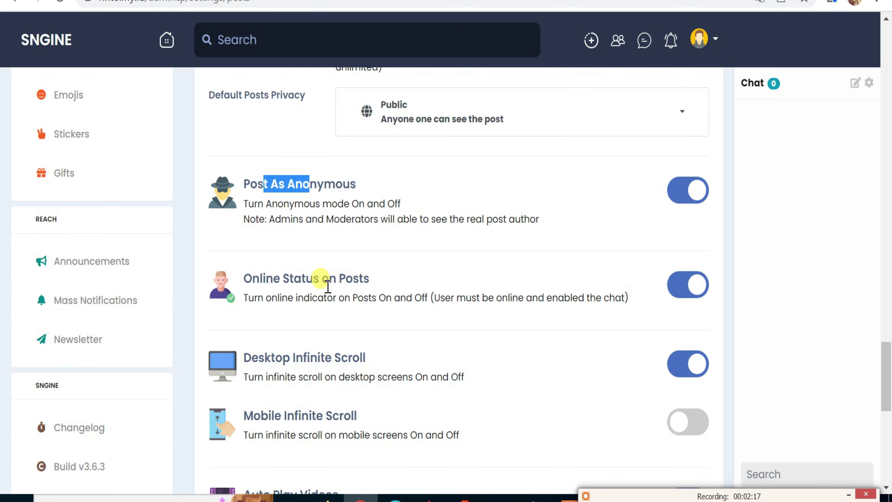
pyautogui.moveTo(328, 287); pyautogui.dragTo(347, 286)
pyautogui.scroll(-2, 348, 316)
pyautogui.scroll(-2, 346, 286)
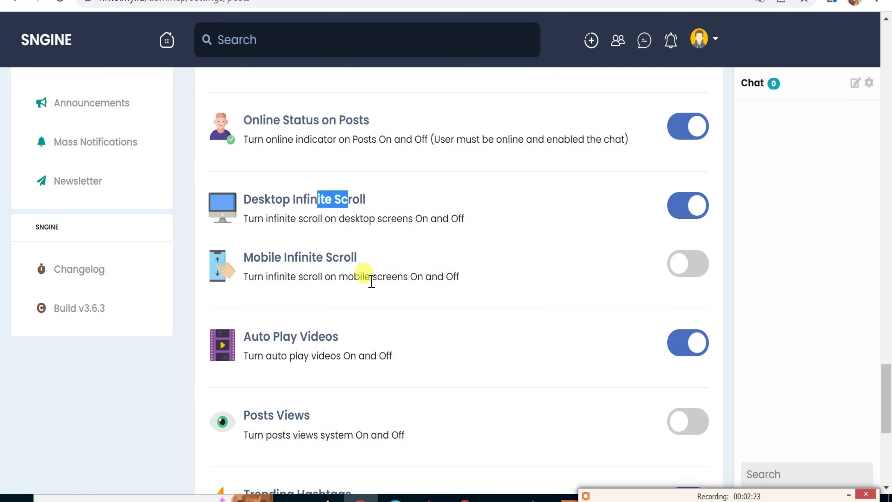
pyautogui.scroll(-2, 326, 262)
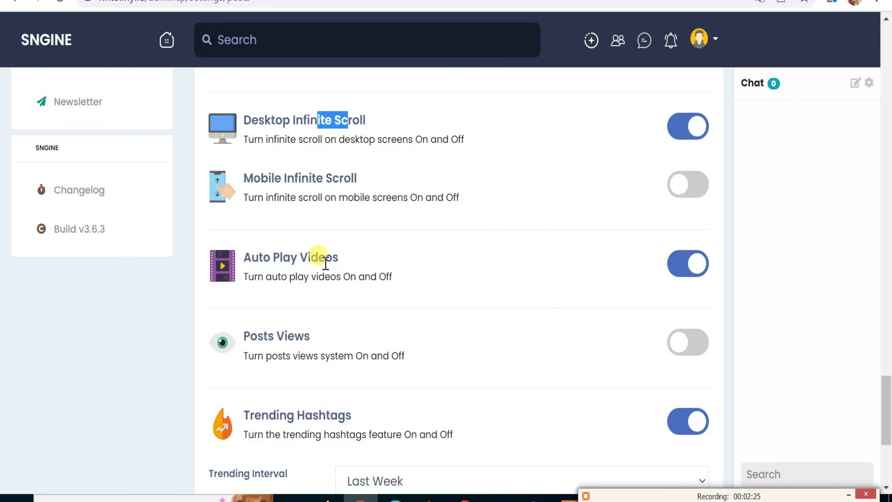
pyautogui.scroll(-2, 310, 246)
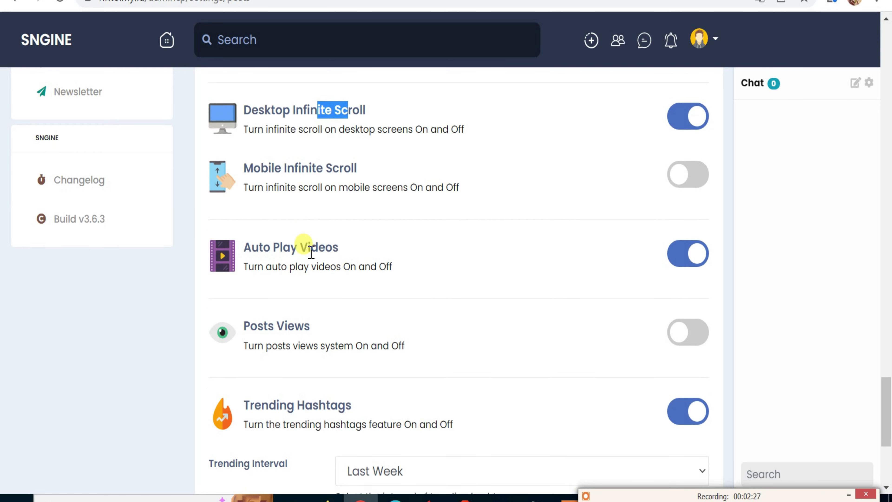
pyautogui.scroll(-2, 313, 258)
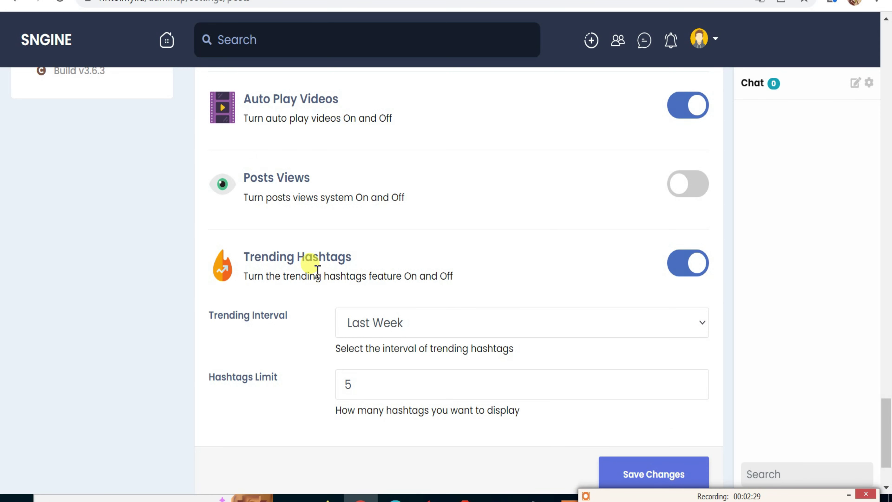
pyautogui.moveTo(298, 260); pyautogui.dragTo(339, 286)
pyautogui.scroll(-2, 341, 301)
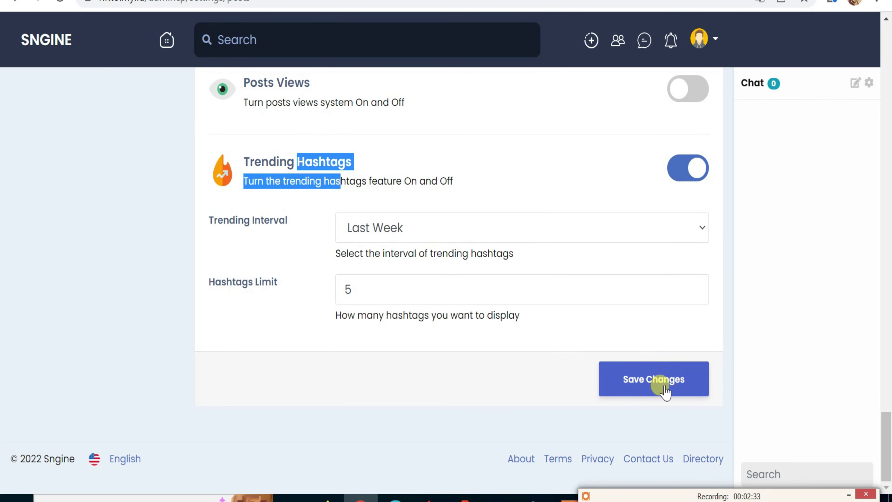
# Save the Posts settings and return to the top of the page.
pyautogui.click(660, 379)
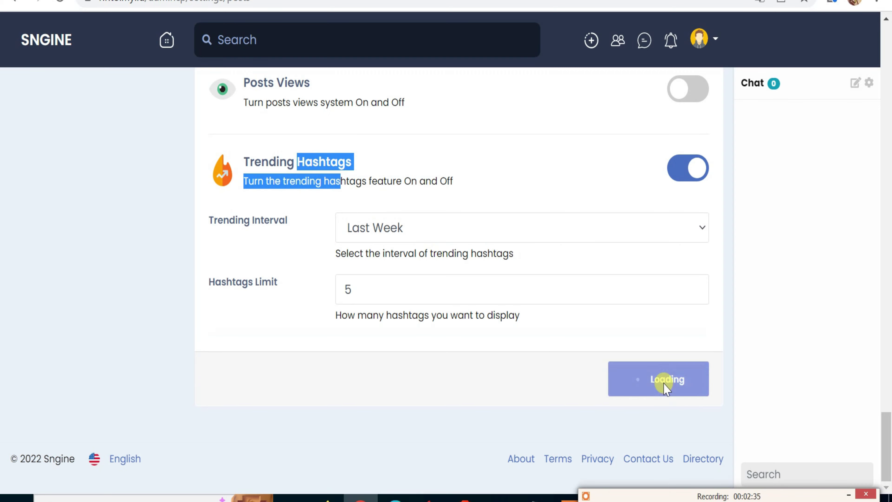
pyautogui.scroll(10, 647, 299)
pyautogui.scroll(15, 448, 233)
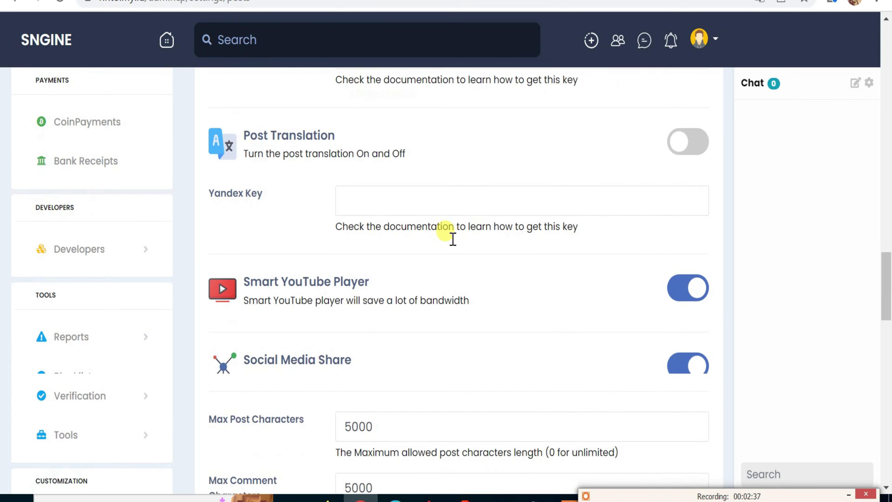
pyautogui.scroll(10, 442, 239)
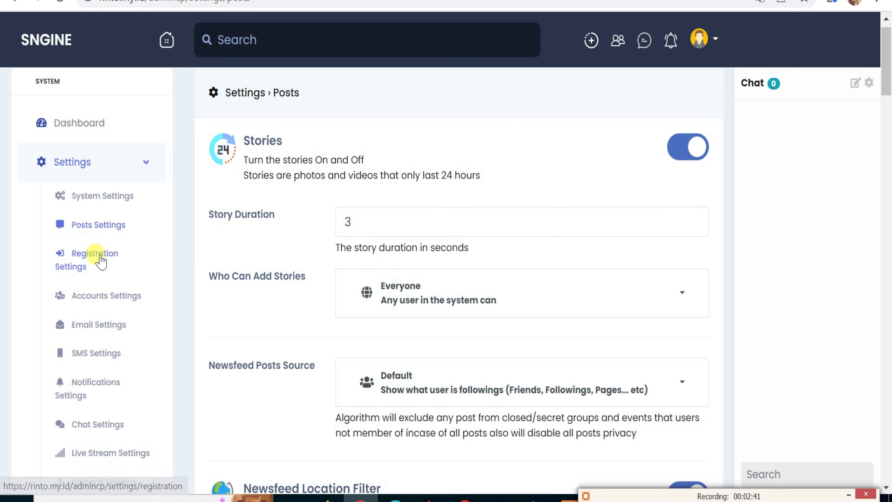
# Open Registration Settings on the Social Login tab, toggling social logins on and back off.
pyautogui.click(99, 256)
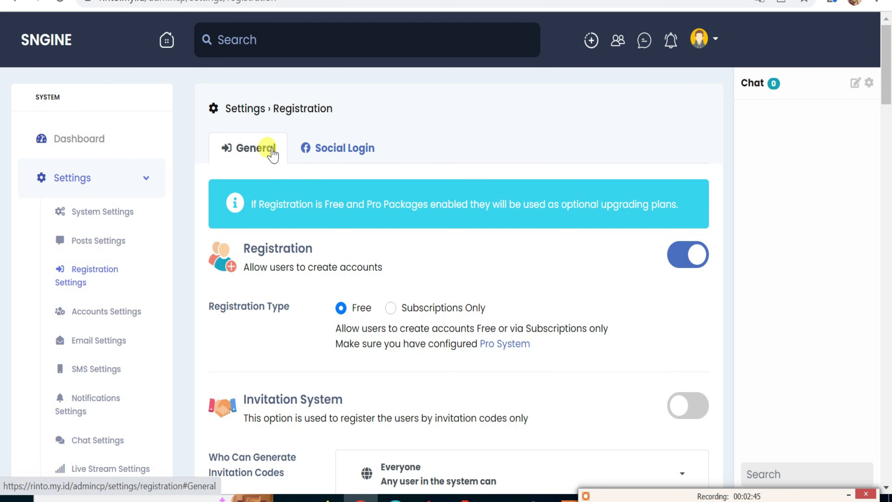
pyautogui.click(339, 152)
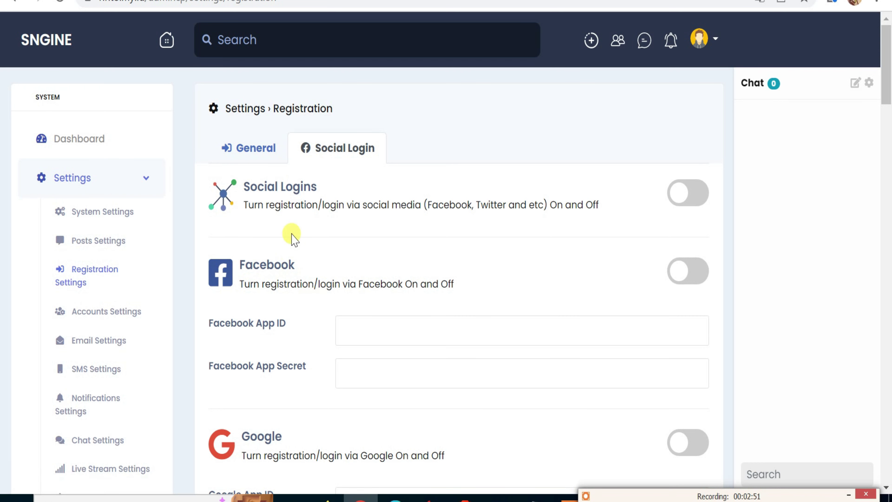
pyautogui.click(697, 199)
pyautogui.click(680, 198)
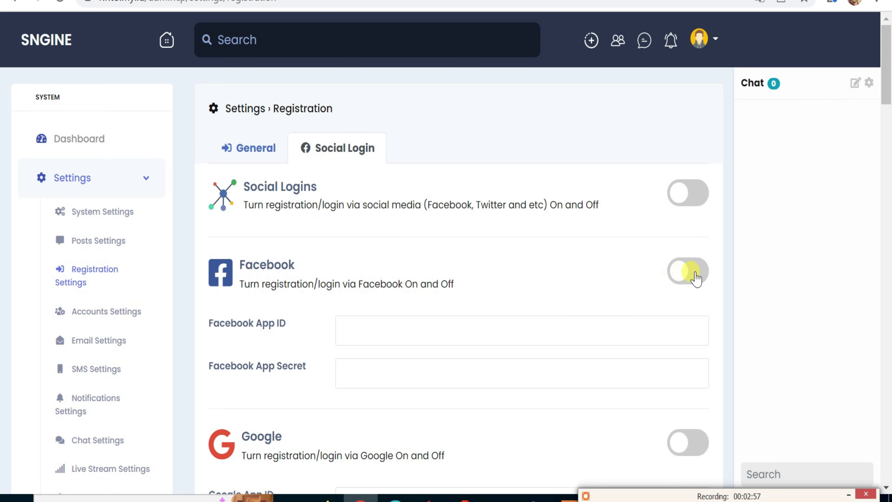
# Turn Facebook login on to view its App ID fields, then switch it off.
pyautogui.click(689, 278)
pyautogui.click(674, 278)
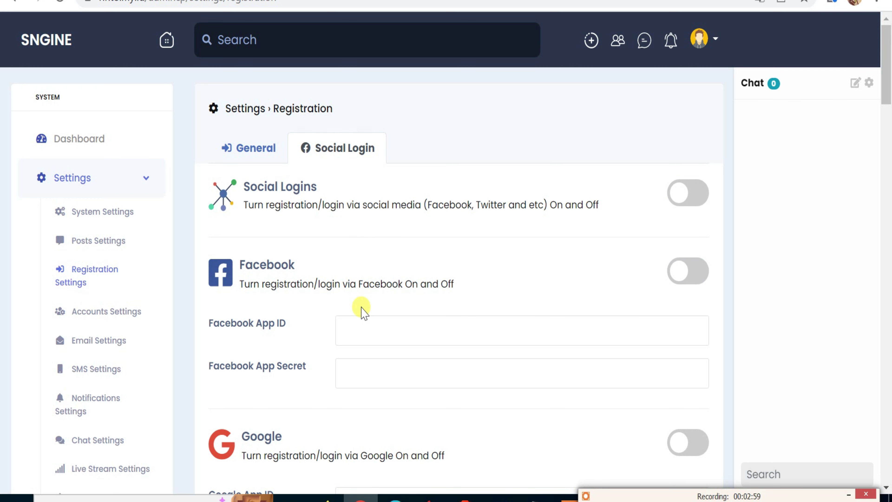
pyautogui.click(699, 277)
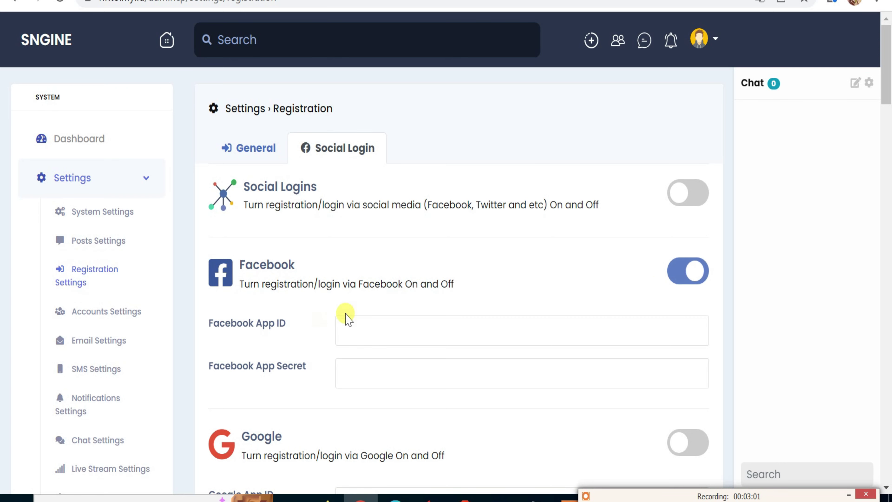
pyautogui.moveTo(237, 318); pyautogui.dragTo(280, 325)
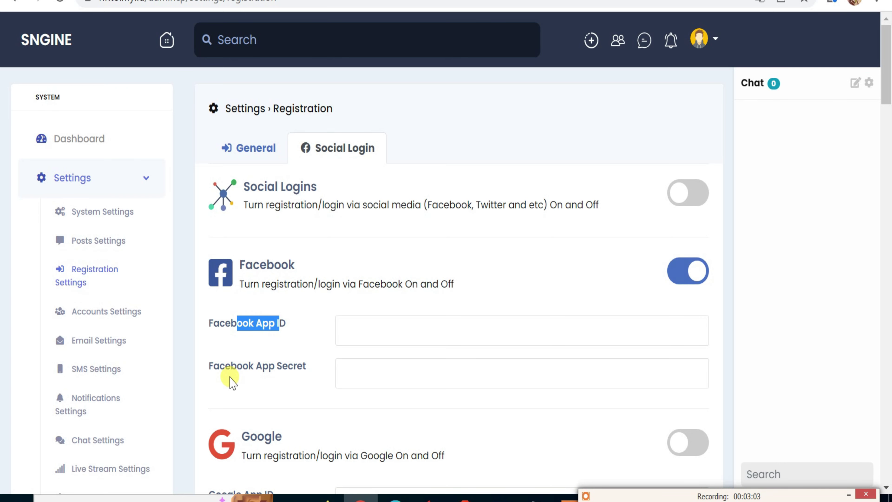
pyautogui.moveTo(220, 367); pyautogui.dragTo(256, 373)
pyautogui.scroll(-4, 392, 309)
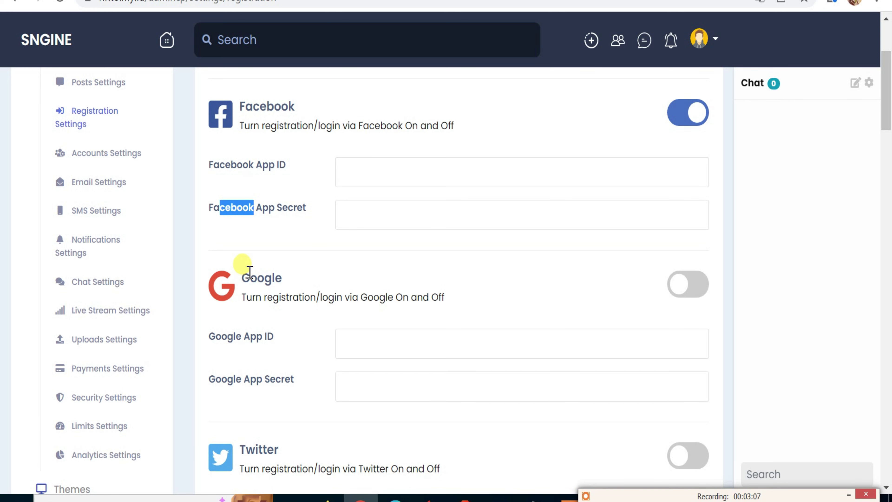
pyautogui.moveTo(249, 271); pyautogui.dragTo(302, 298)
pyautogui.click(685, 113)
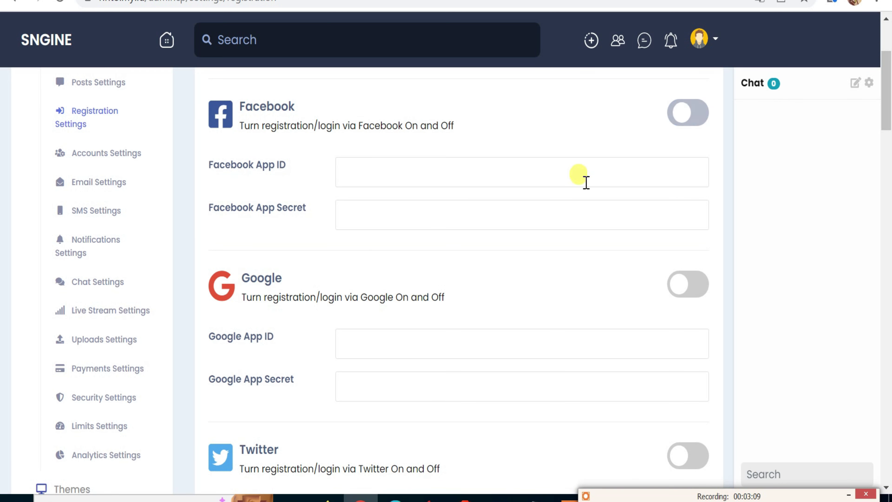
# Try the Google and Twitter logins, viewing their App ID and Secret fields, leaving both off.
pyautogui.moveTo(250, 272); pyautogui.dragTo(508, 301)
pyautogui.click(691, 293)
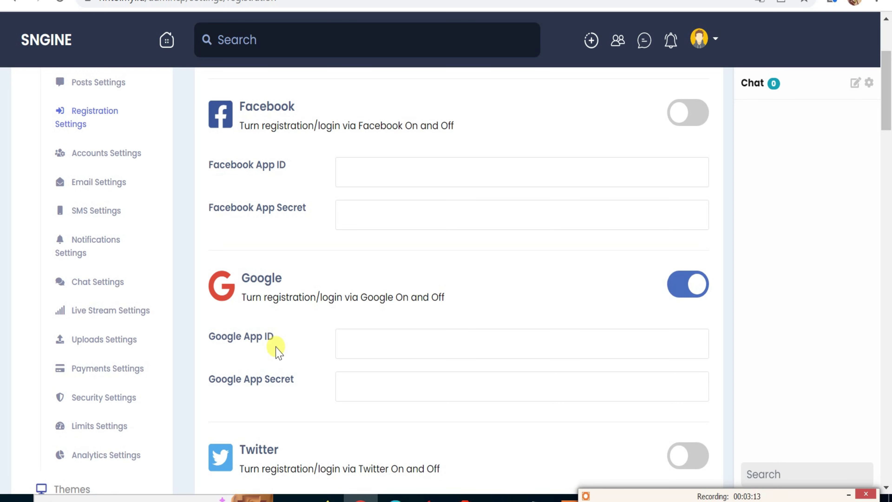
pyautogui.moveTo(270, 337); pyautogui.dragTo(244, 337)
pyautogui.moveTo(258, 387); pyautogui.dragTo(229, 378)
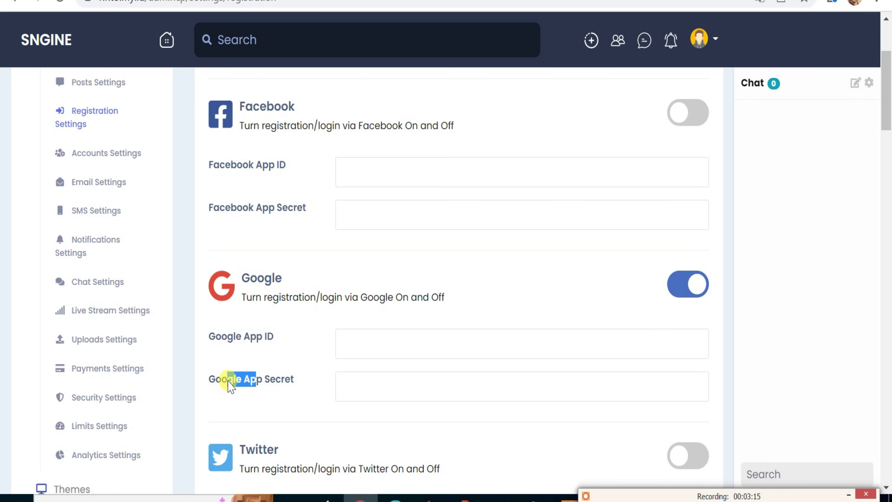
pyautogui.click(671, 288)
pyautogui.scroll(-6, 552, 318)
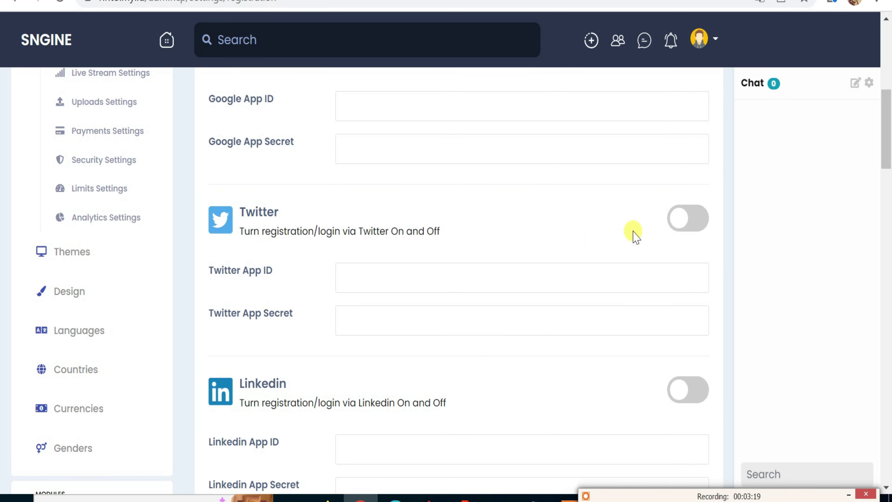
pyautogui.click(692, 221)
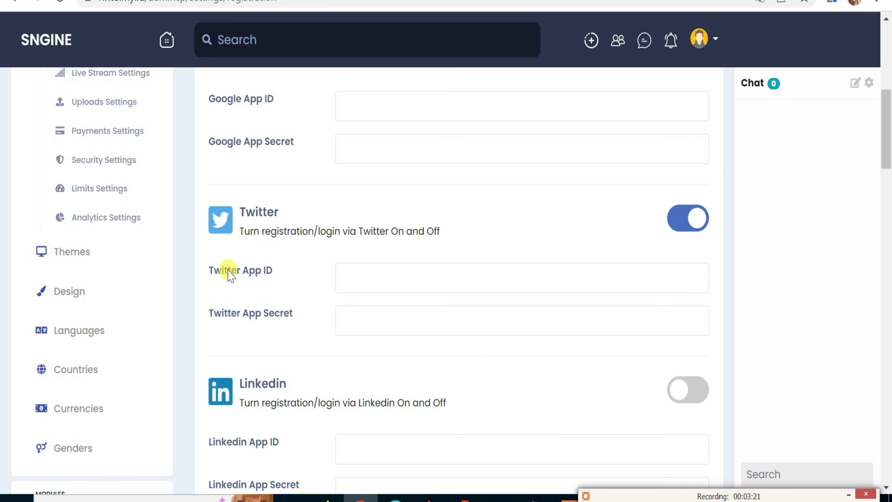
pyautogui.moveTo(227, 271); pyautogui.dragTo(247, 275)
pyautogui.moveTo(237, 314); pyautogui.dragTo(255, 321)
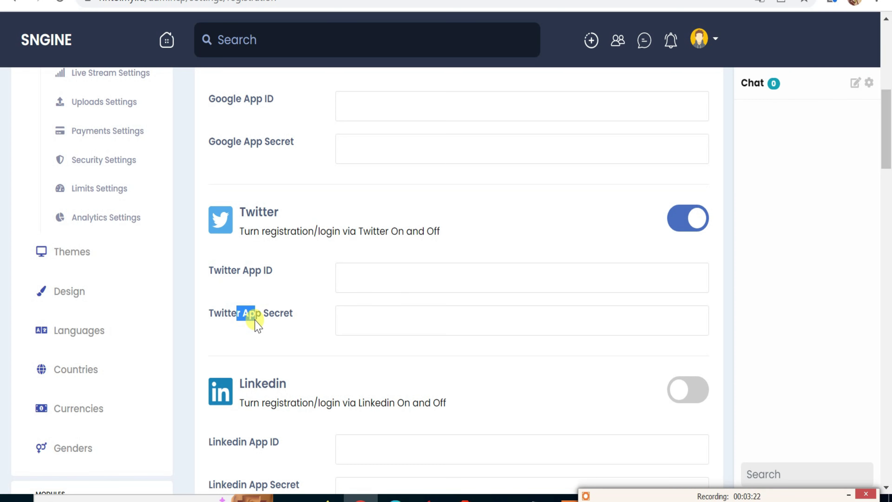
pyautogui.click(683, 220)
# Scroll through the remaining registration options, then open the Accounts settings.
pyautogui.scroll(-2, 492, 291)
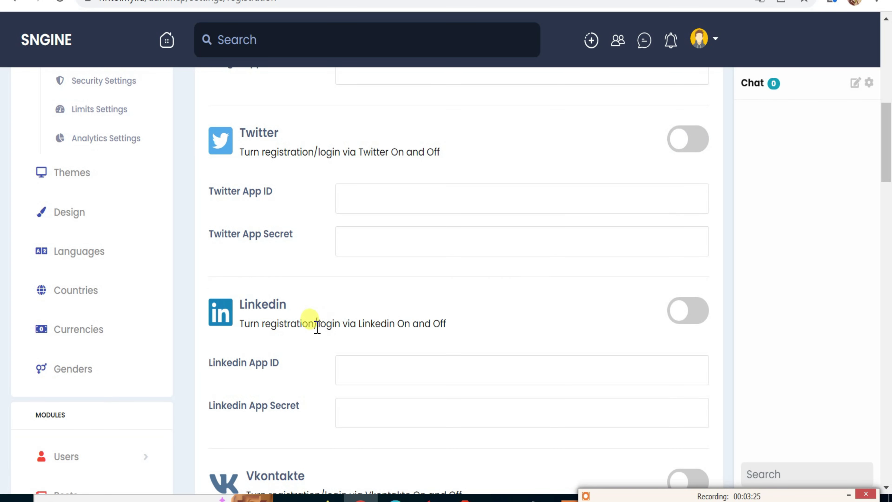
pyautogui.scroll(-4, 621, 345)
pyautogui.scroll(-4, 550, 339)
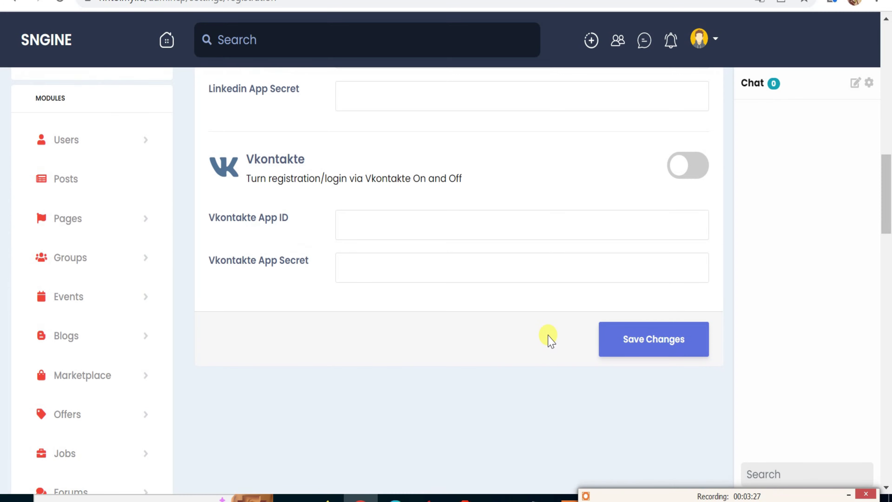
pyautogui.scroll(6, 386, 278)
pyautogui.scroll(14, 374, 276)
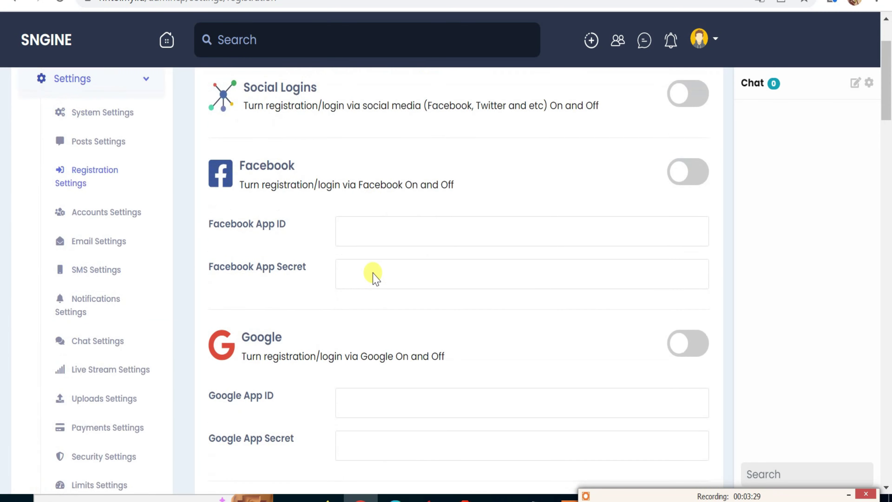
pyautogui.click(108, 312)
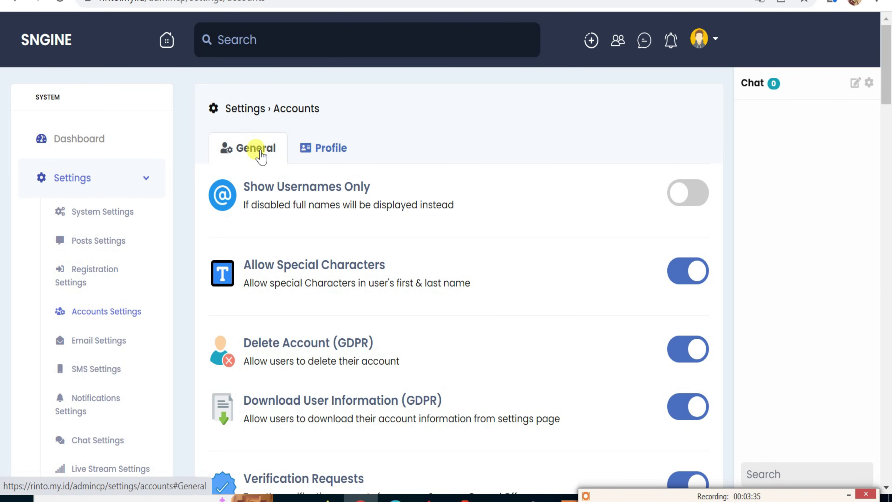
pyautogui.click(339, 151)
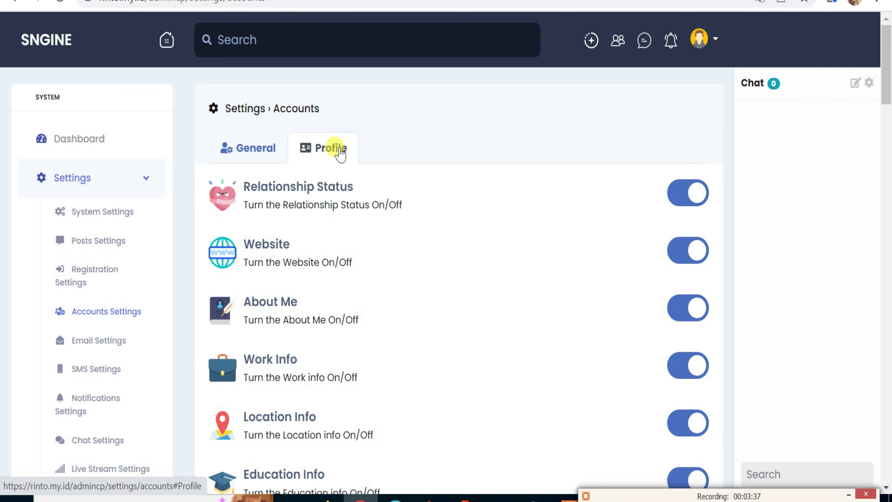
pyautogui.click(249, 147)
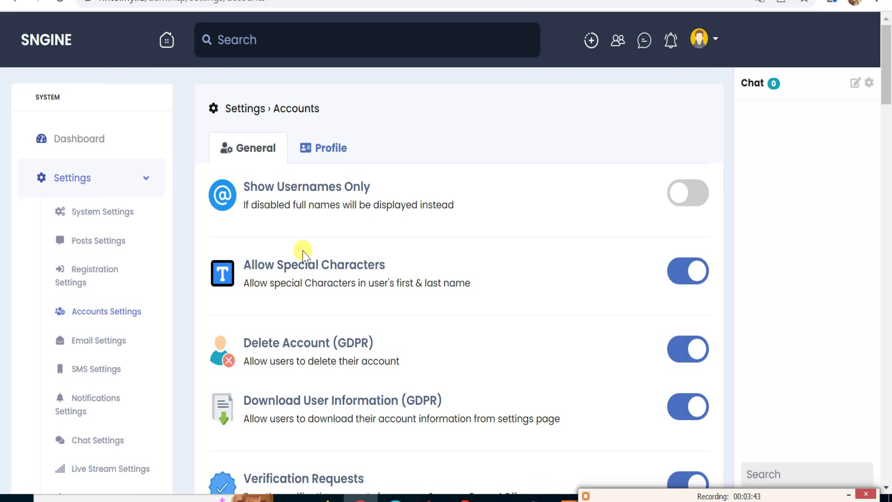
pyautogui.moveTo(258, 186); pyautogui.dragTo(505, 207)
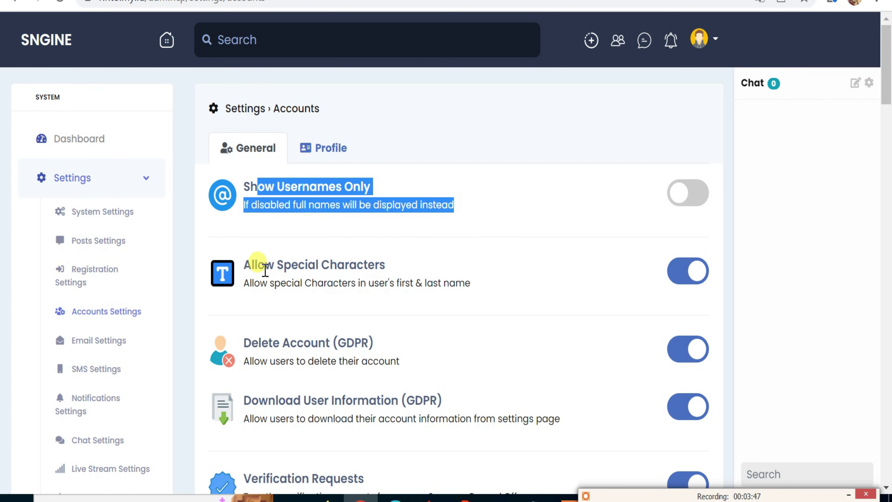
pyautogui.scroll(-2, 268, 260)
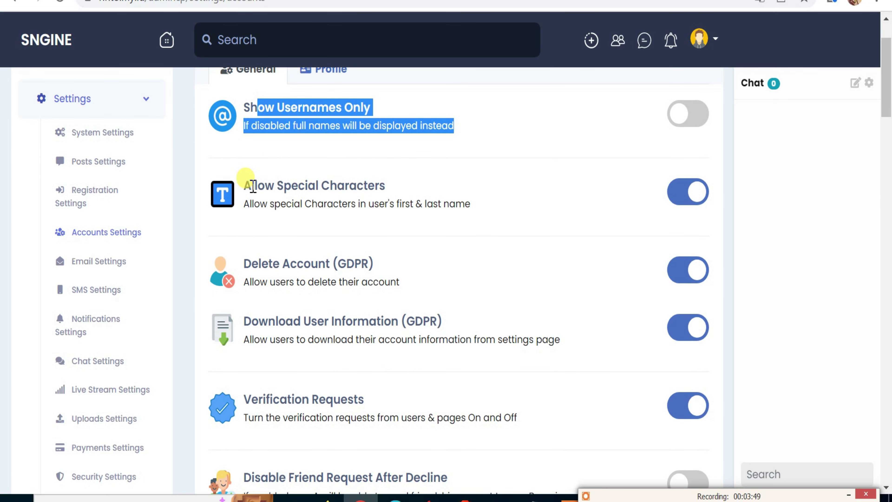
pyautogui.moveTo(253, 186); pyautogui.dragTo(375, 206)
pyautogui.moveTo(273, 263); pyautogui.dragTo(346, 323)
pyautogui.scroll(-4, 348, 317)
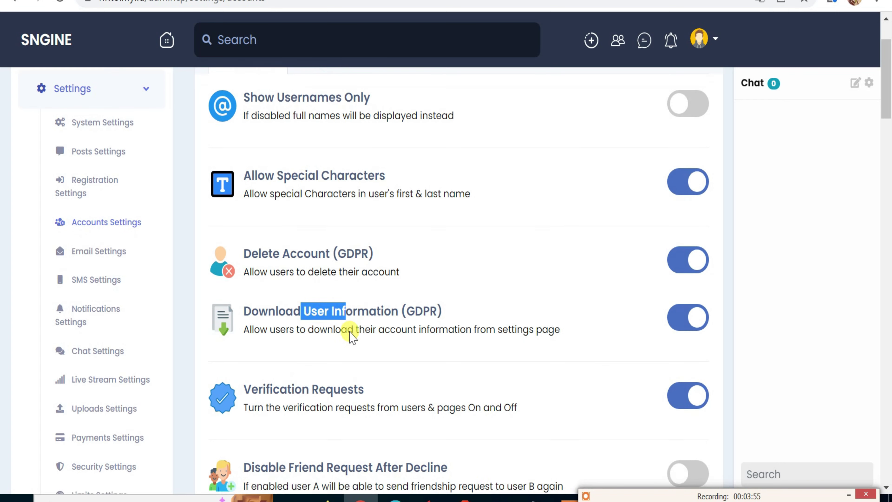
pyautogui.moveTo(326, 240); pyautogui.dragTo(398, 260)
pyautogui.moveTo(309, 320); pyautogui.dragTo(370, 324)
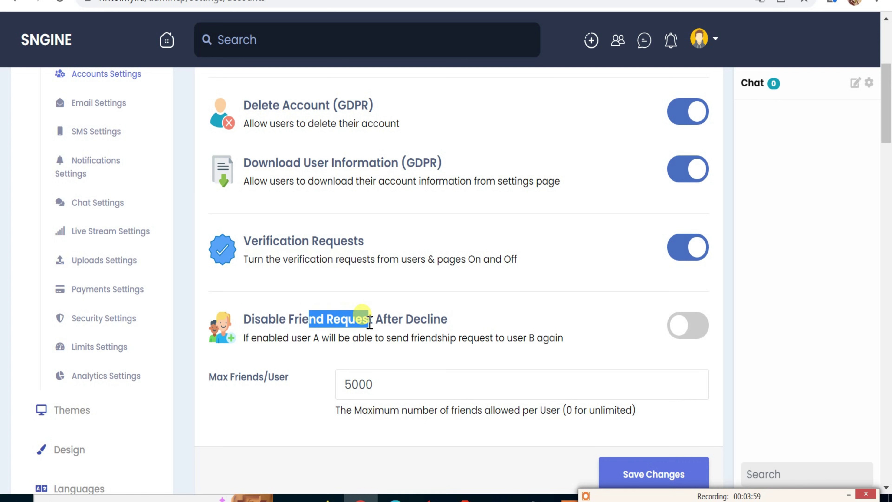
pyautogui.scroll(-2, 398, 336)
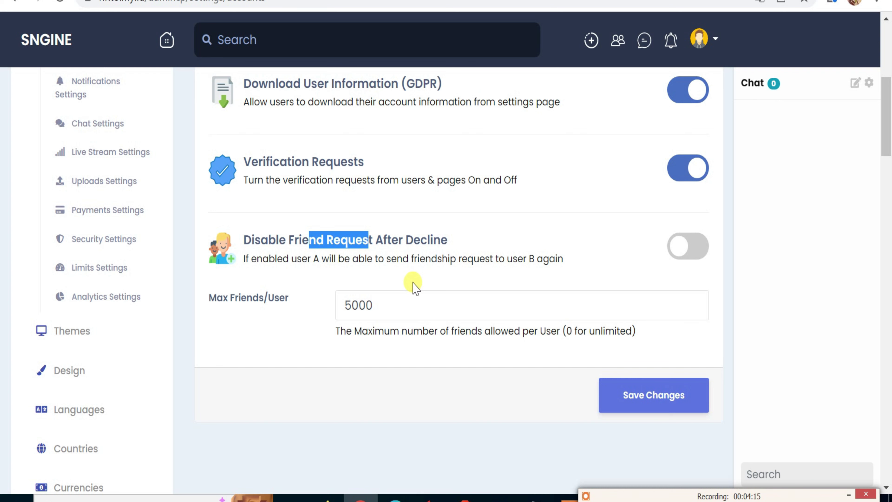
pyautogui.scroll(-3, 396, 325)
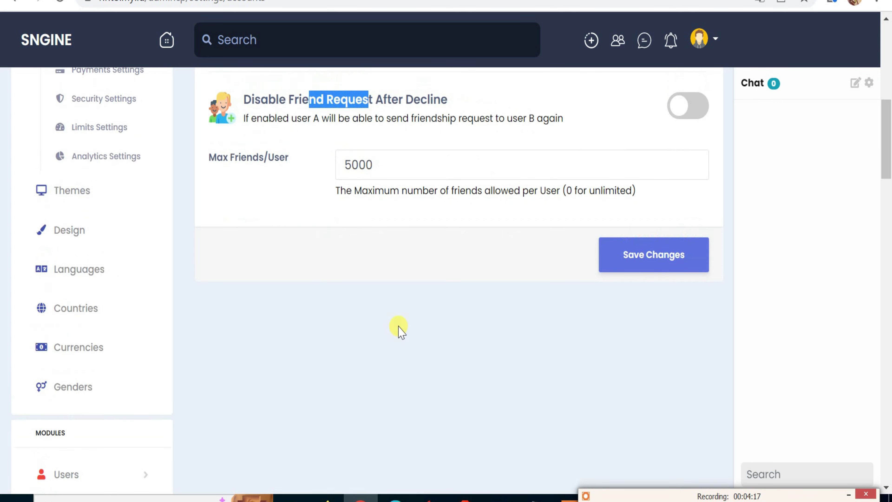
pyautogui.scroll(10, 399, 329)
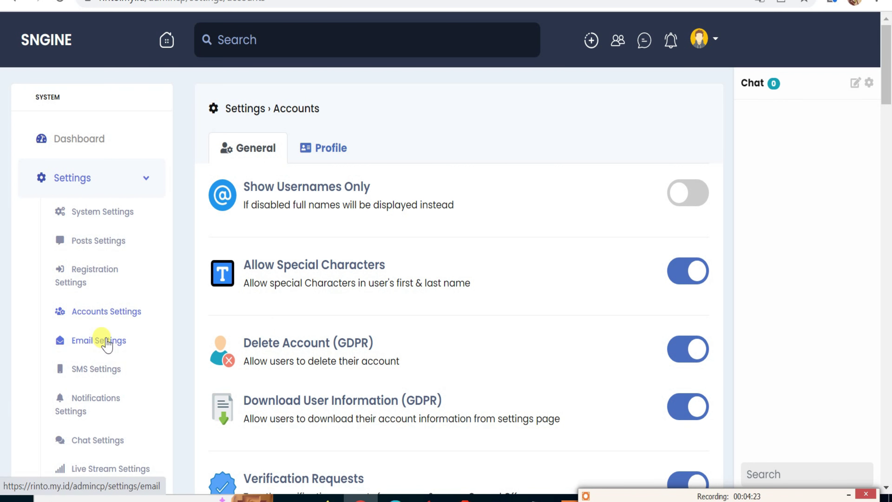
# Open the Email Settings page and look over its options.
pyautogui.click(107, 344)
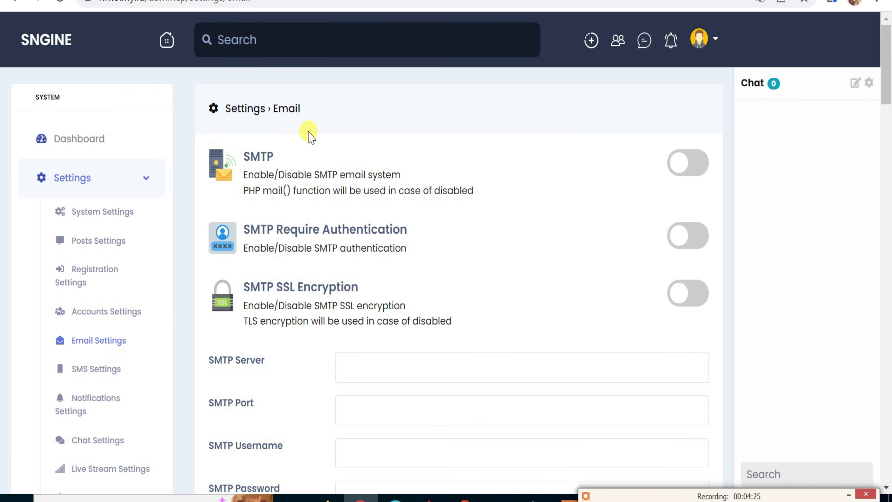
pyautogui.scroll(-8, 299, 159)
pyautogui.scroll(8, 296, 160)
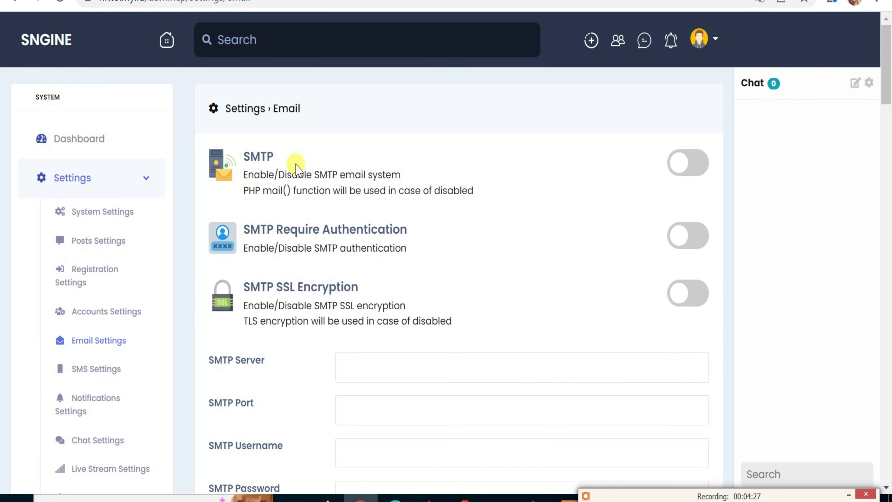
# On the SMS Settings page, make BulkSMS the default SMS provider, leaving credentials empty.
pyautogui.click(101, 369)
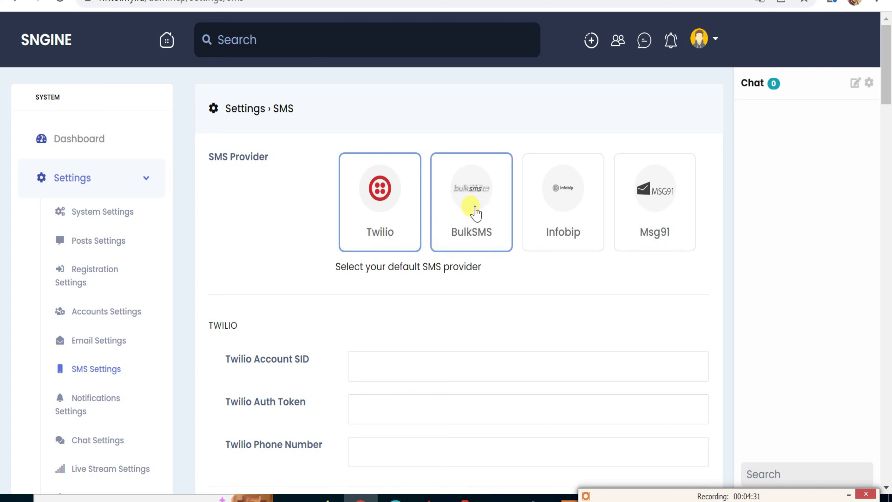
pyautogui.click(475, 211)
pyautogui.click(555, 207)
pyautogui.click(655, 215)
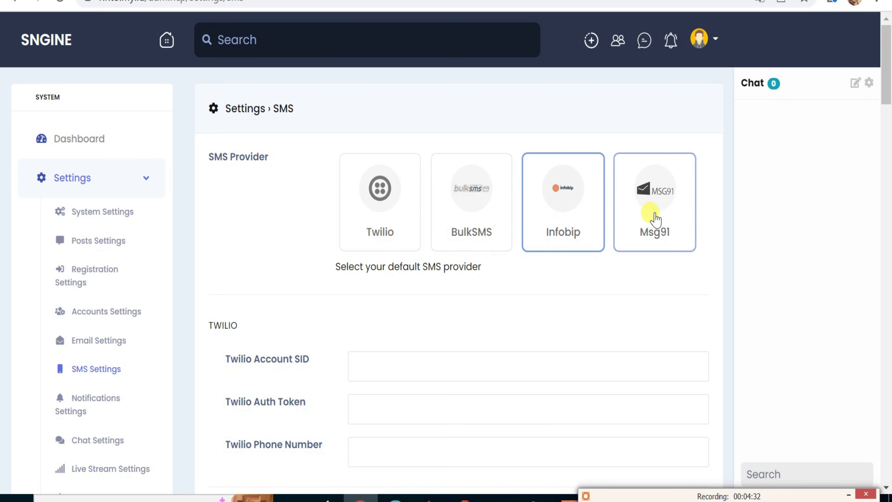
pyautogui.click(396, 221)
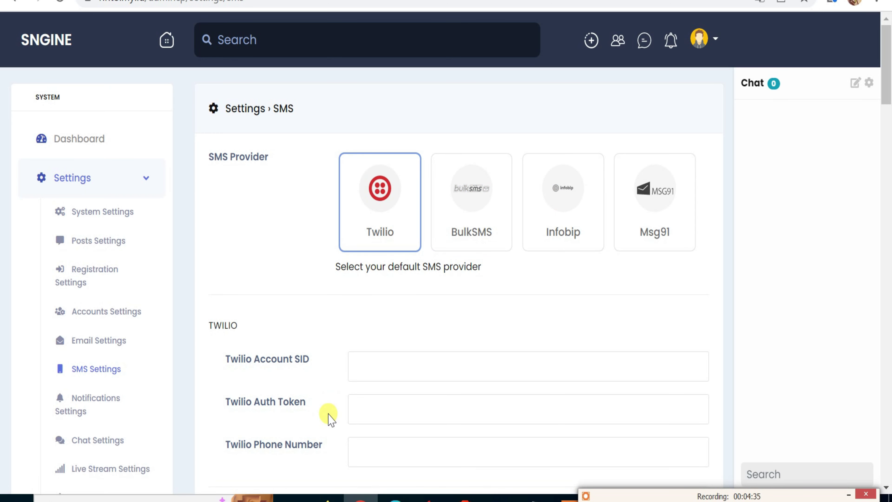
pyautogui.scroll(-2, 329, 414)
pyautogui.click(478, 136)
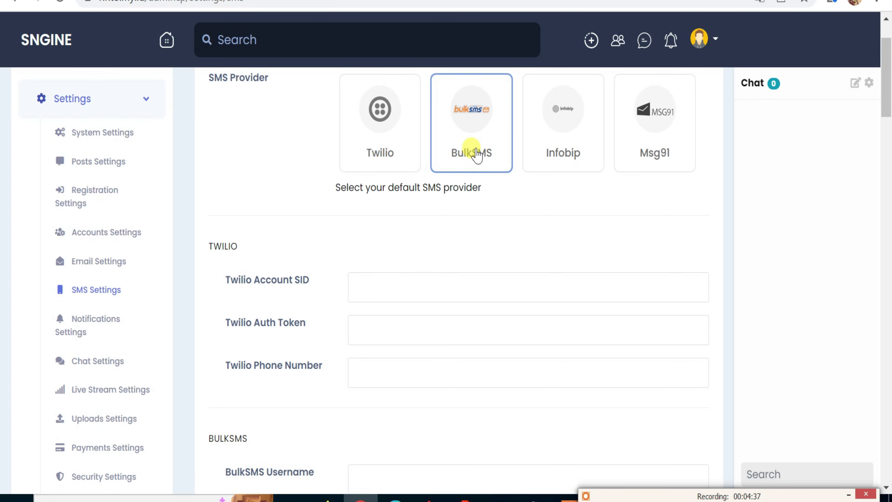
pyautogui.scroll(-6, 311, 309)
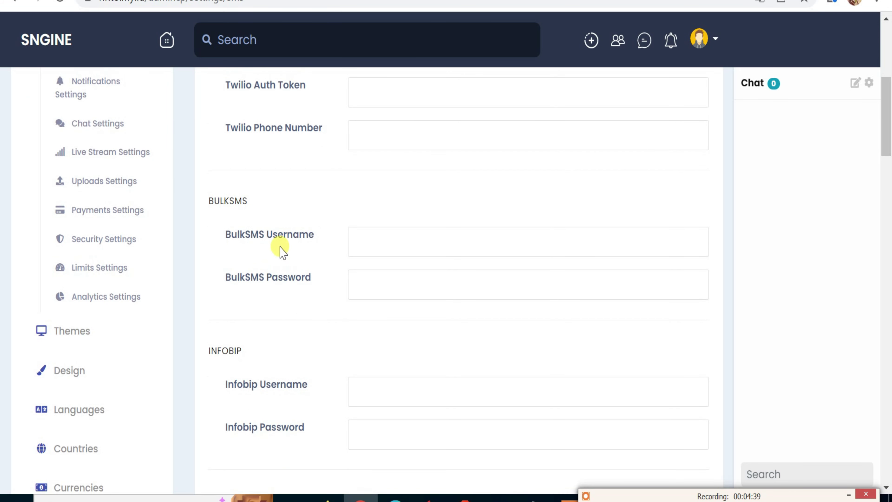
pyautogui.scroll(-4, 279, 358)
pyautogui.scroll(-6, 281, 371)
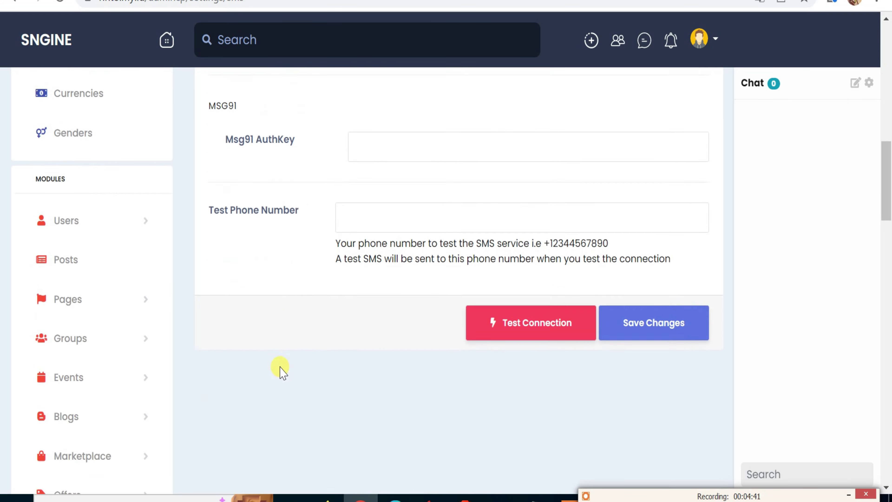
pyautogui.scroll(16, 282, 371)
# Open Notifications Settings, showing Profile Visit and Browser off and Noty on.
pyautogui.scroll(3, 296, 316)
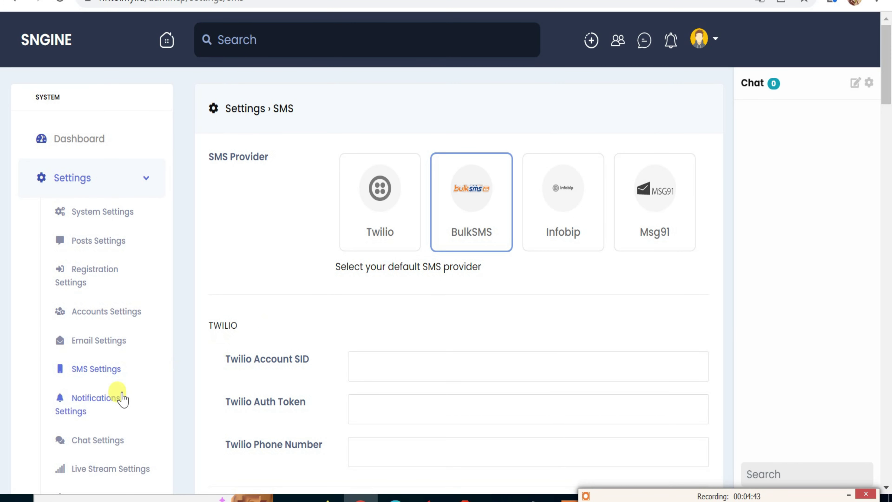
pyautogui.click(105, 405)
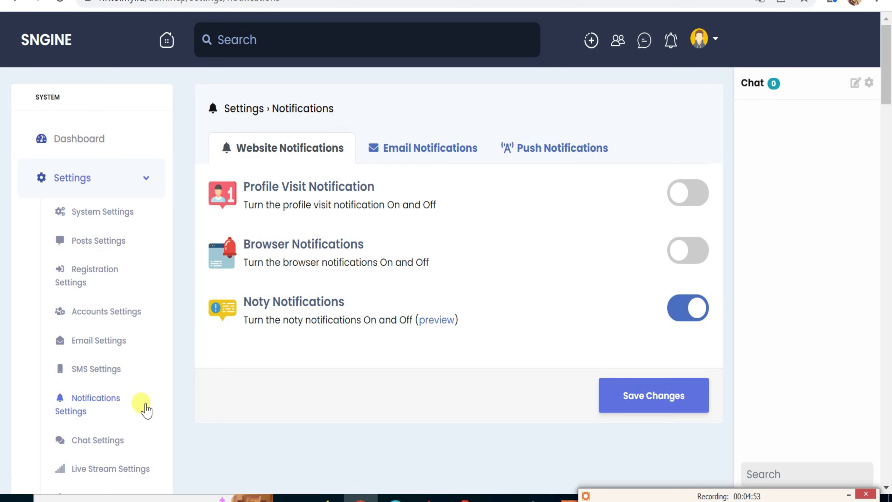
pyautogui.scroll(-2, 143, 411)
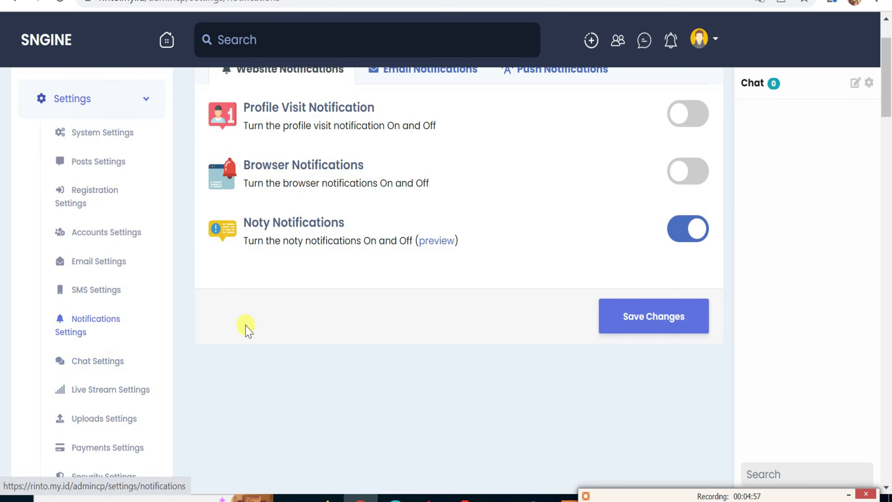
pyautogui.scroll(3, 245, 327)
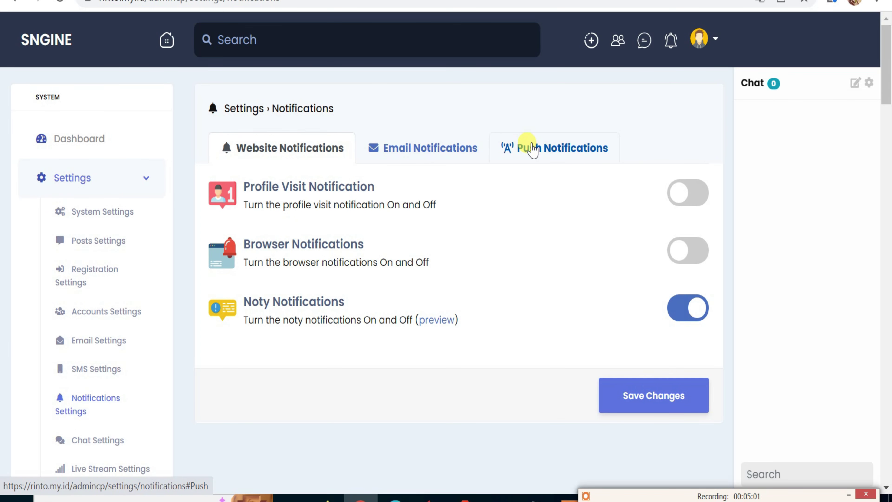
# Review Push Notifications with OneSignal left off, then switch to the Email Notifications tab.
pyautogui.click(533, 151)
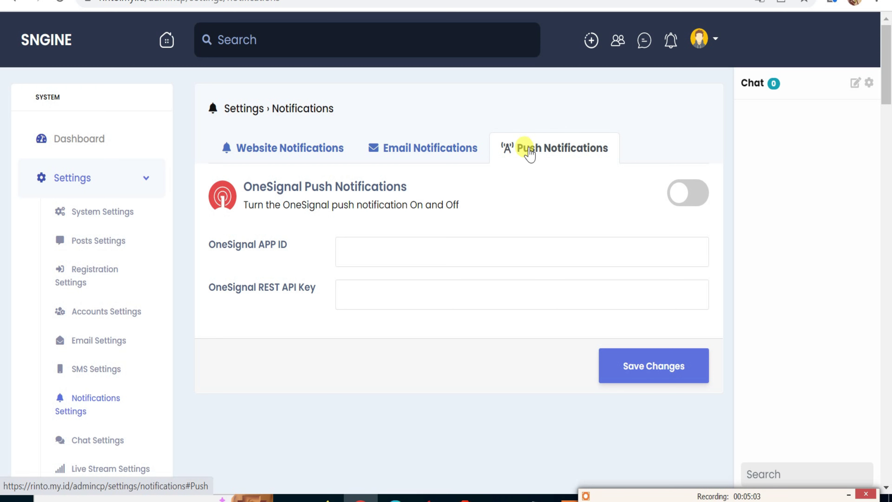
pyautogui.click(340, 246)
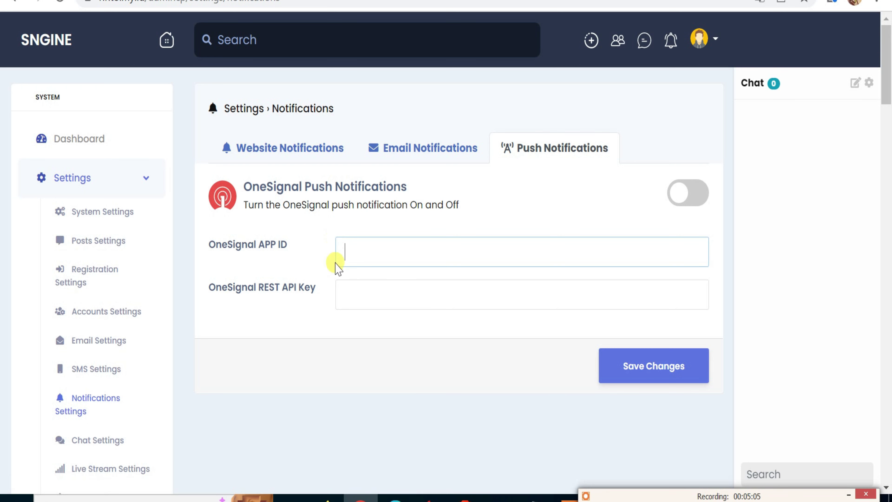
pyautogui.click(687, 197)
pyautogui.click(672, 208)
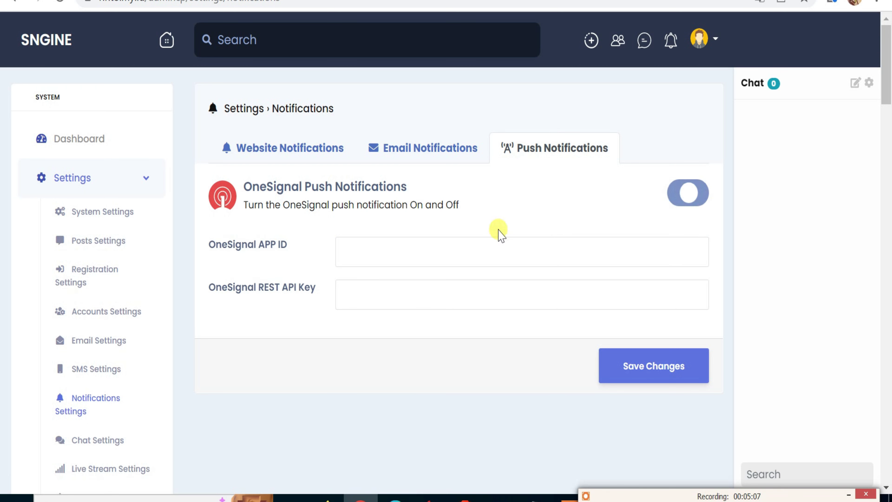
pyautogui.click(354, 294)
pyautogui.click(418, 146)
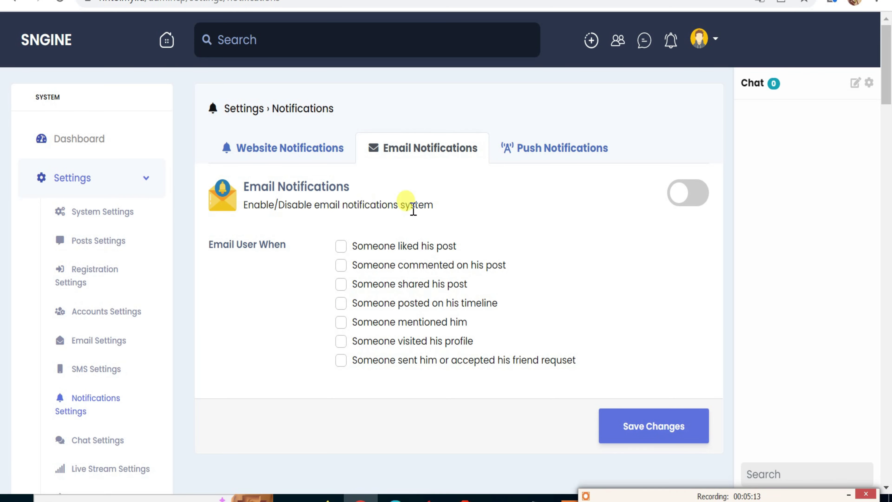
# Turn email notifications on and tick comment, share, timeline, mention, profile visit and friend-request events.
pyautogui.click(690, 201)
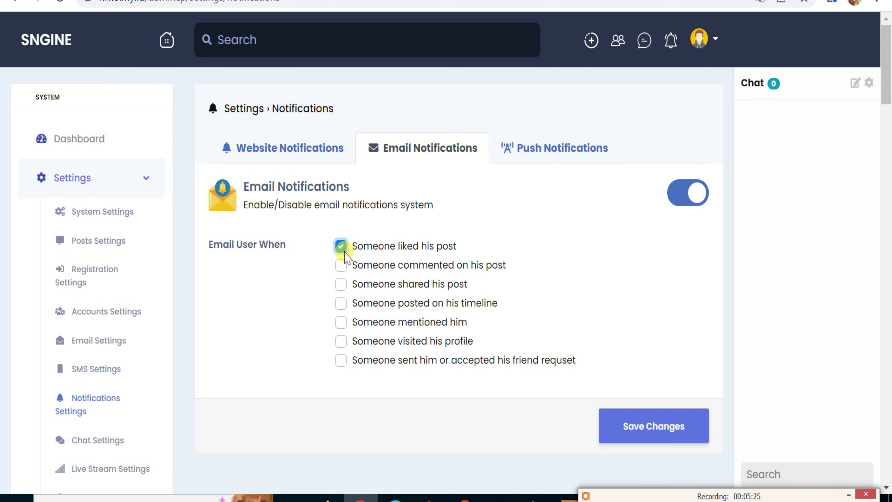
pyautogui.click(342, 266)
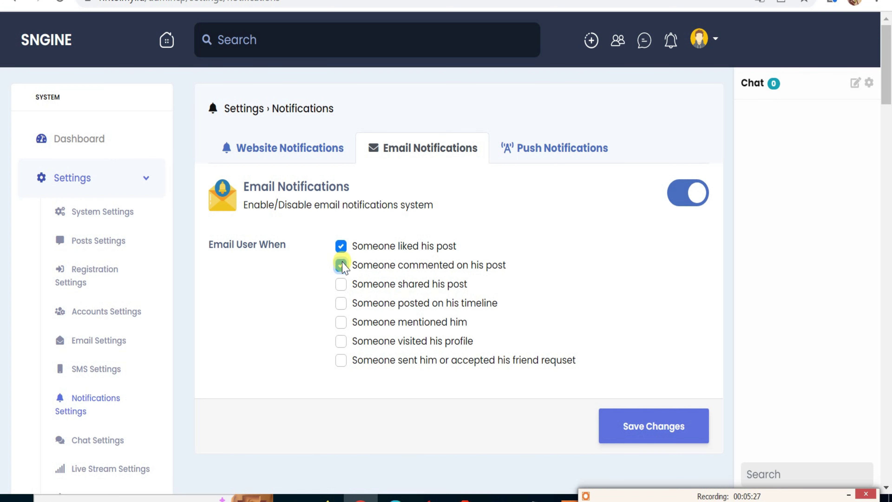
pyautogui.click(342, 286)
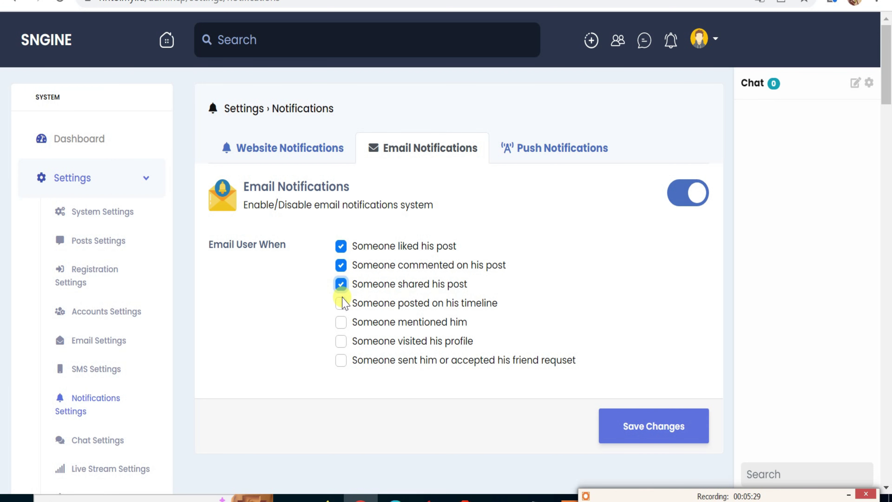
pyautogui.click(342, 303)
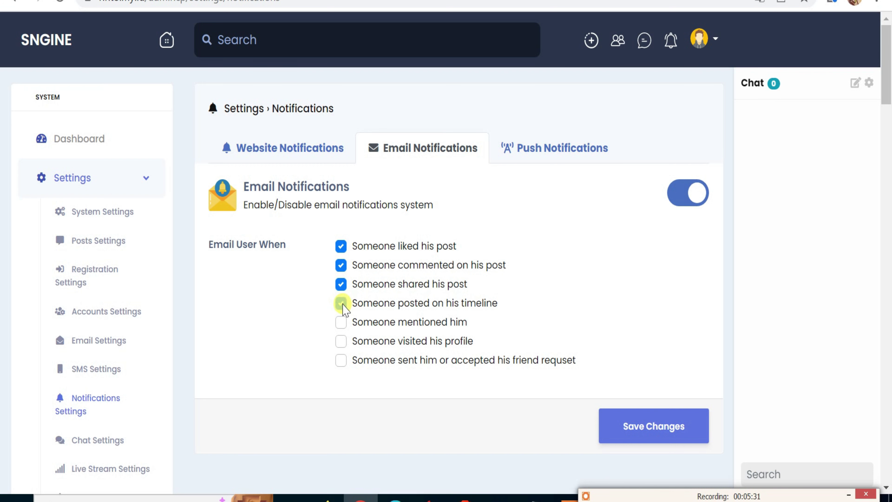
pyautogui.click(339, 323)
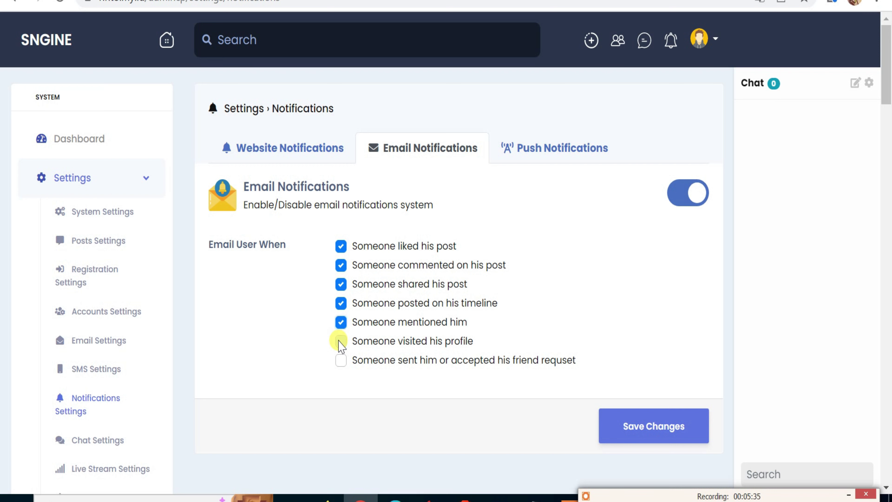
pyautogui.click(340, 342)
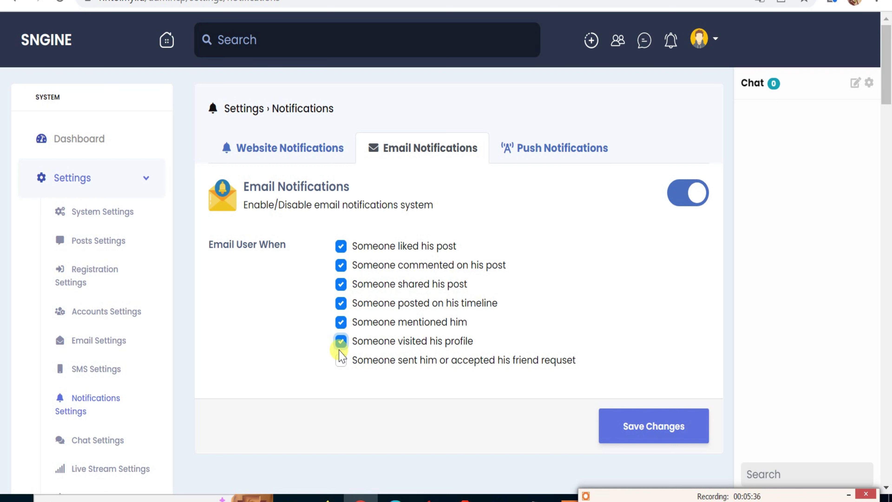
pyautogui.click(340, 362)
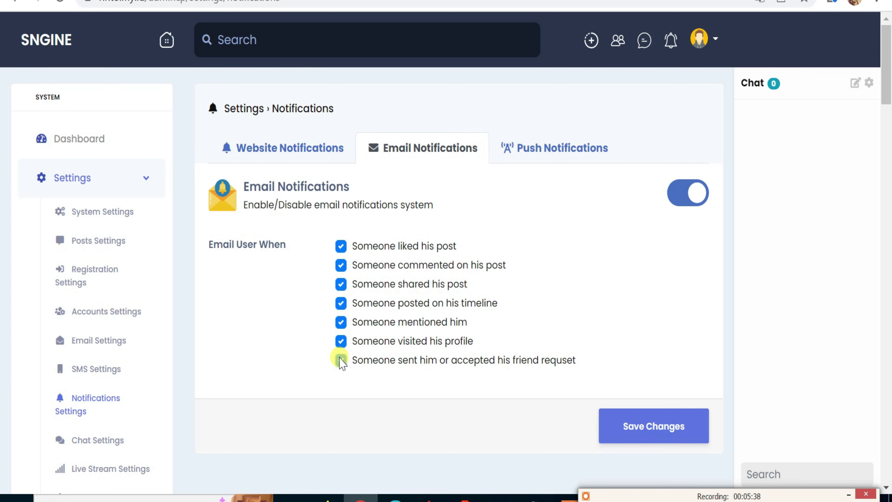
# Turn email notifications back off, untick every Email User When option, and return to Website Notifications.
pyautogui.click(681, 199)
pyautogui.click(340, 245)
pyautogui.click(340, 264)
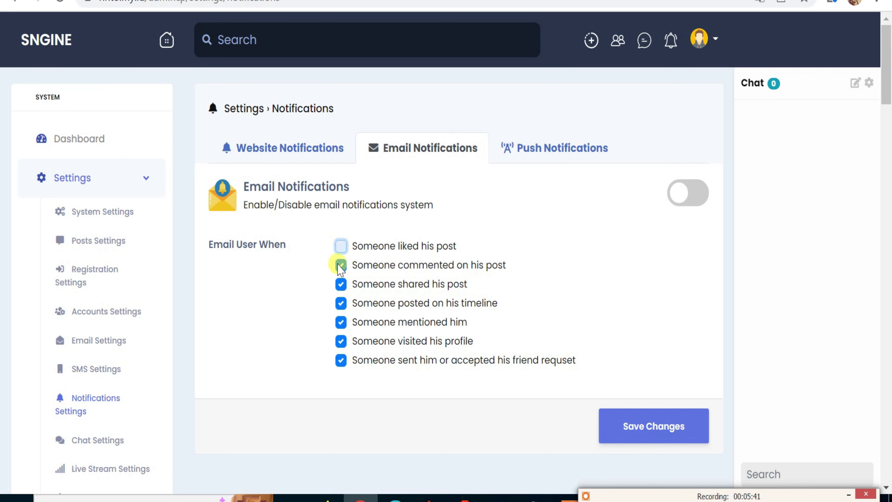
pyautogui.click(340, 303)
pyautogui.click(340, 322)
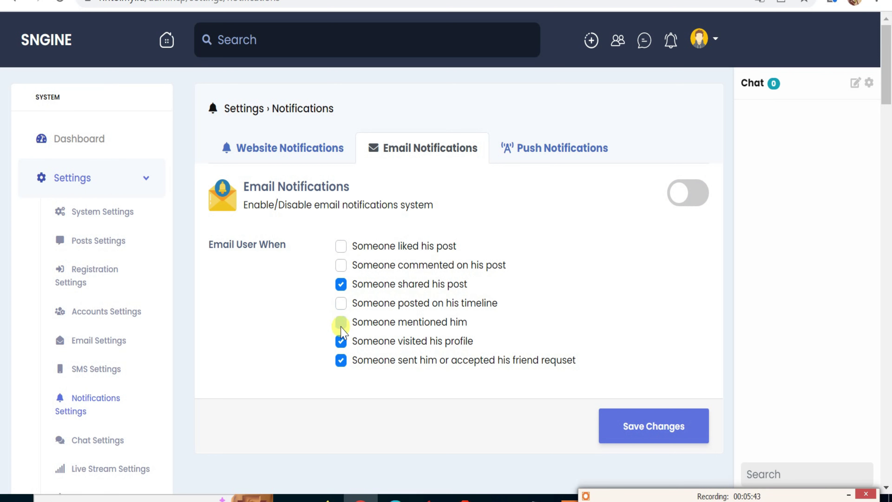
pyautogui.click(341, 340)
pyautogui.click(341, 359)
pyautogui.click(340, 284)
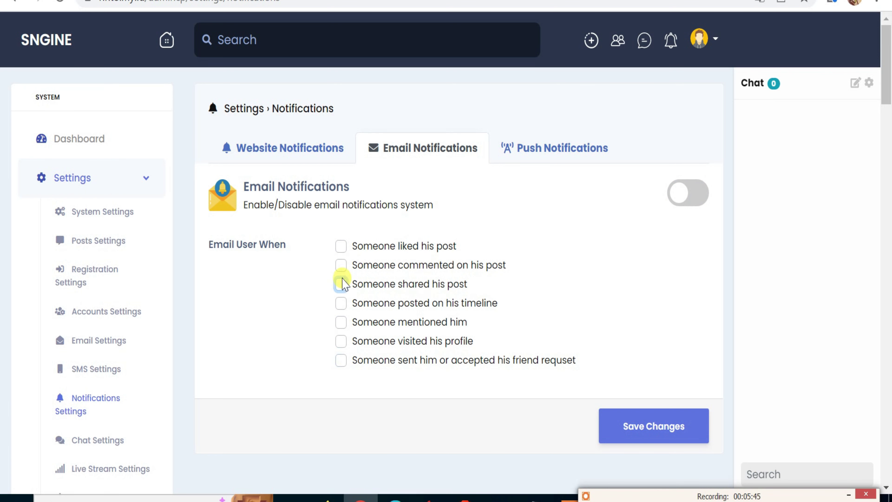
pyautogui.click(318, 148)
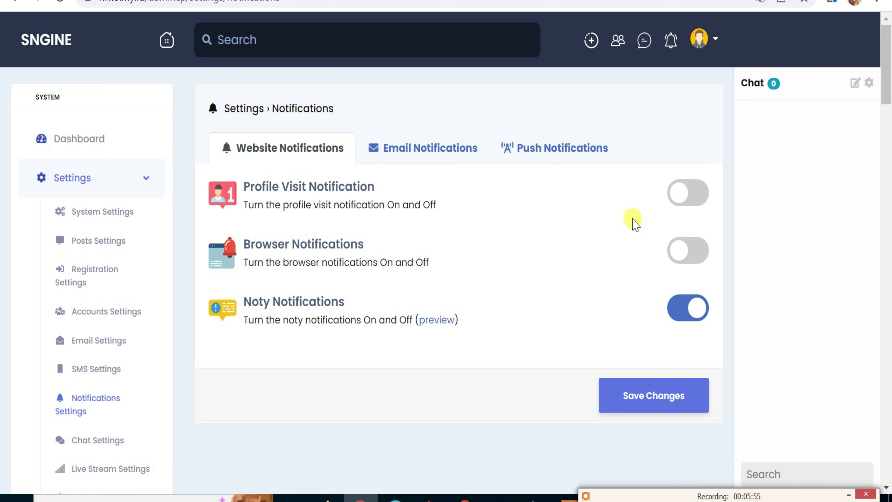
# Turn on Profile Visit and Browser notifications, save, and go to Chat Settings.
pyautogui.click(703, 199)
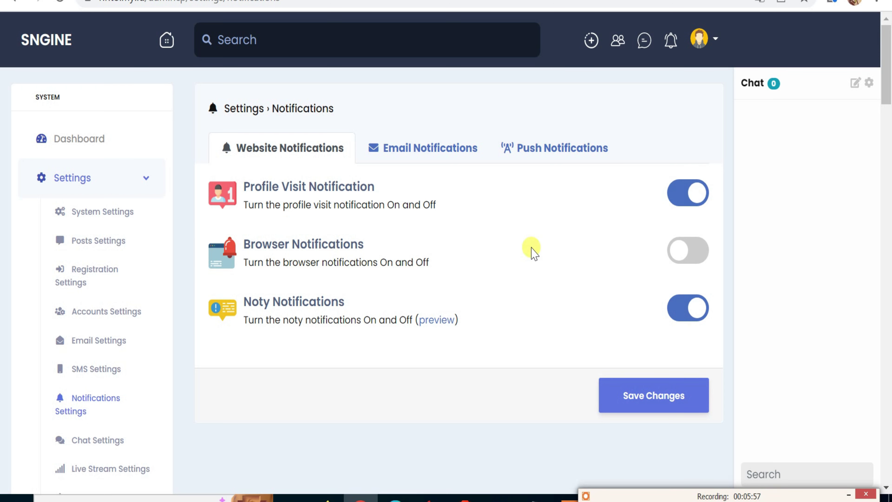
pyautogui.click(701, 254)
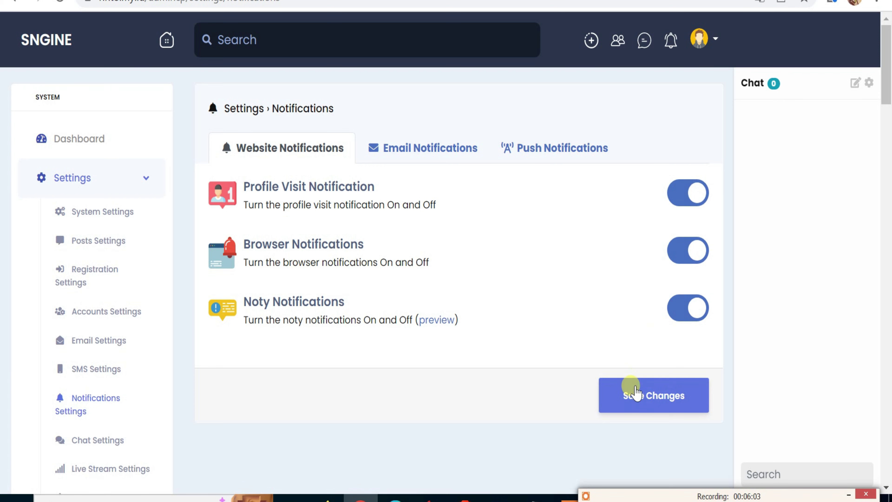
pyautogui.click(630, 395)
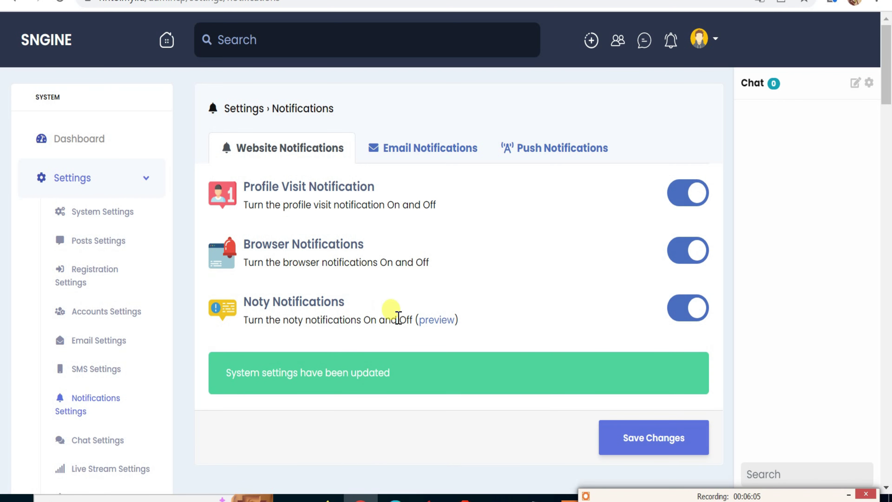
pyautogui.scroll(-2, 186, 371)
pyautogui.click(108, 360)
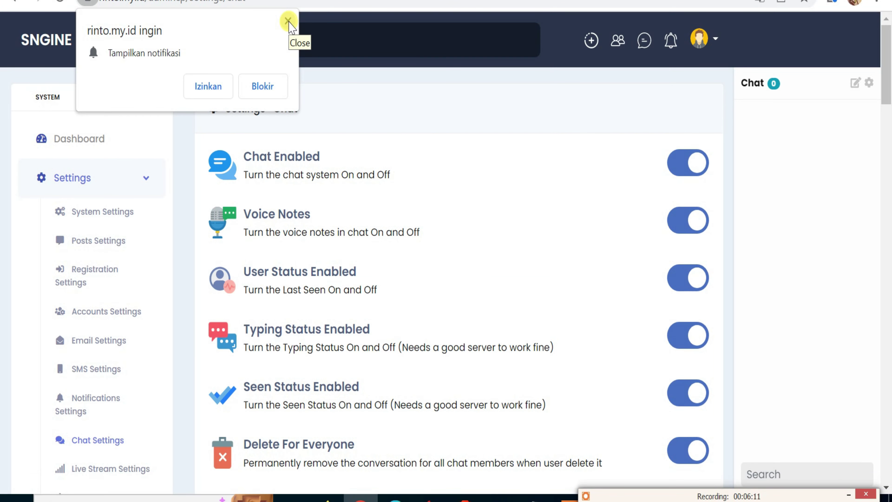
# Dismiss the permission prompt, enable audio and video calls, and save the chat settings.
pyautogui.click(288, 21)
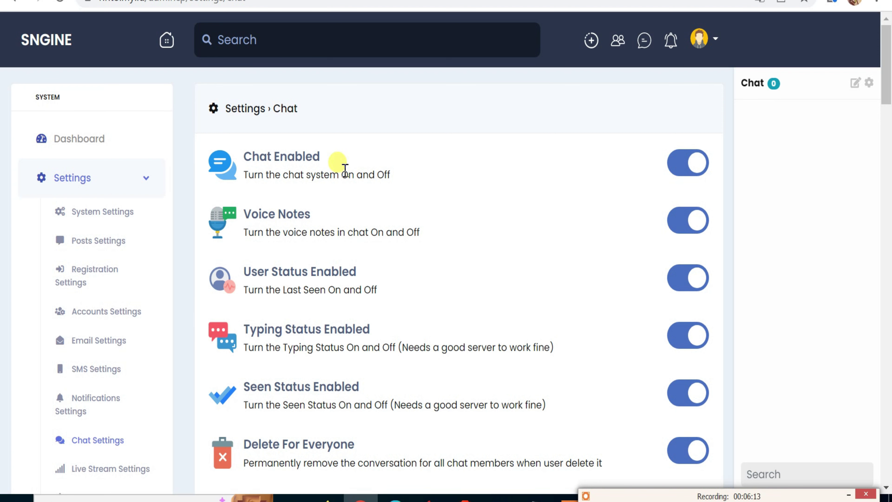
pyautogui.moveTo(259, 155); pyautogui.dragTo(301, 157)
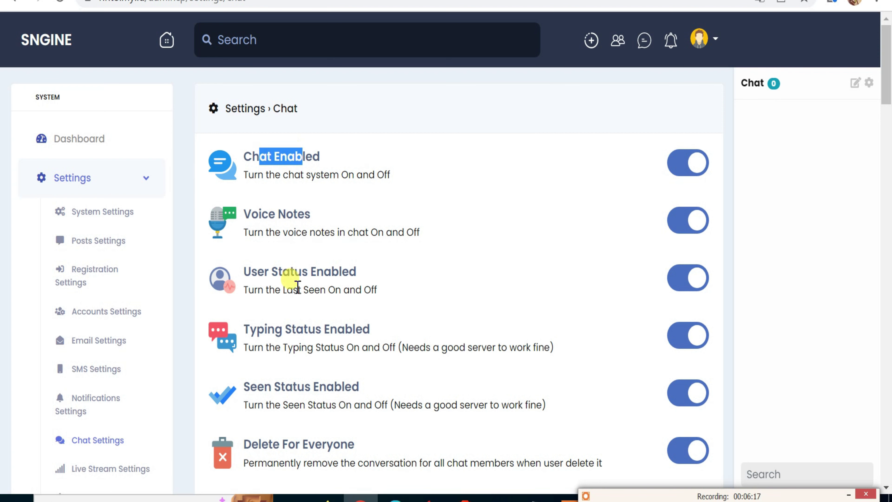
pyautogui.scroll(-5, 294, 285)
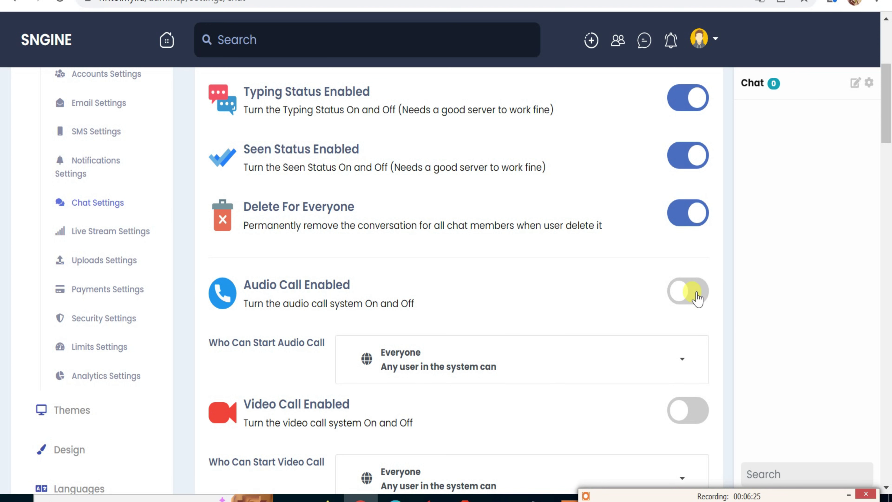
pyautogui.click(688, 296)
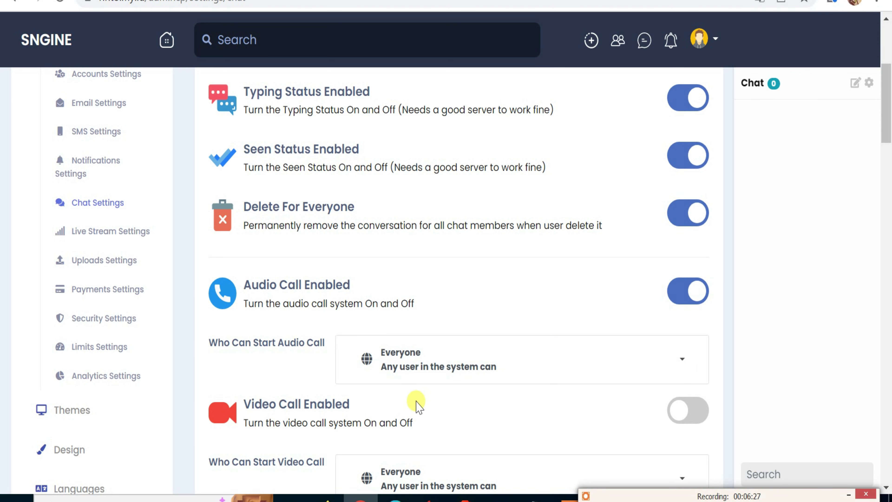
pyautogui.scroll(-2, 439, 395)
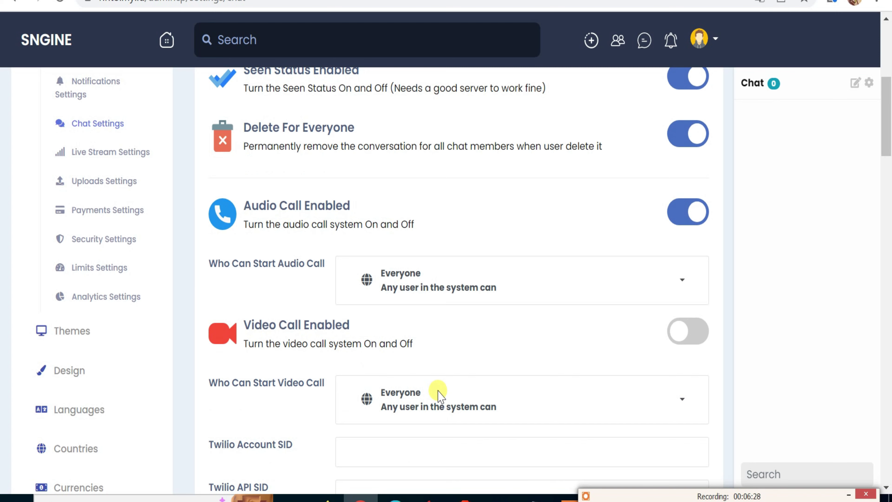
pyautogui.click(703, 334)
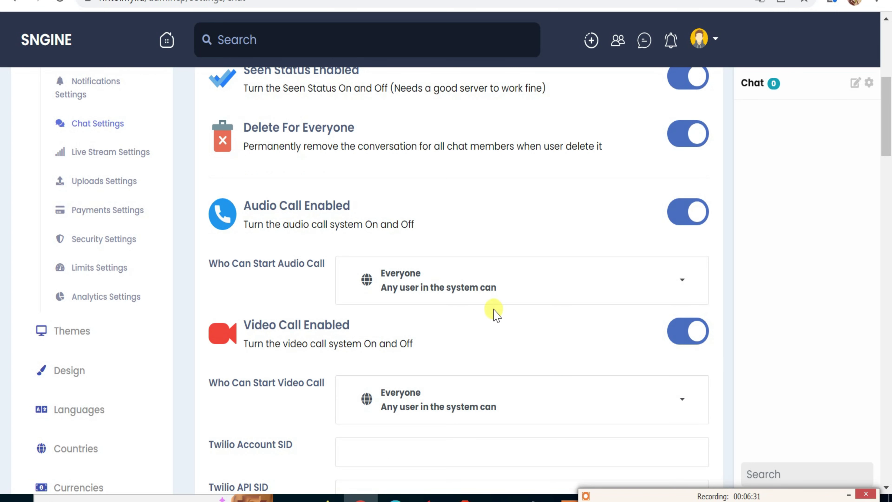
pyautogui.scroll(-4, 495, 315)
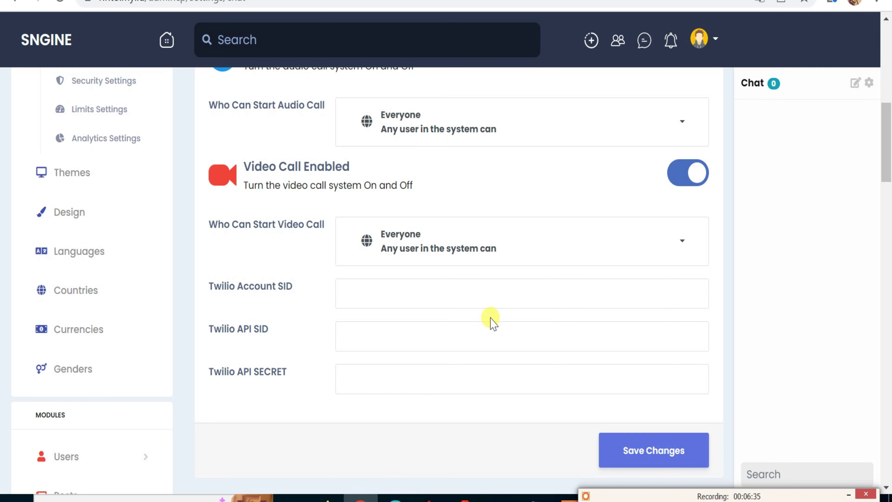
pyautogui.scroll(4, 491, 317)
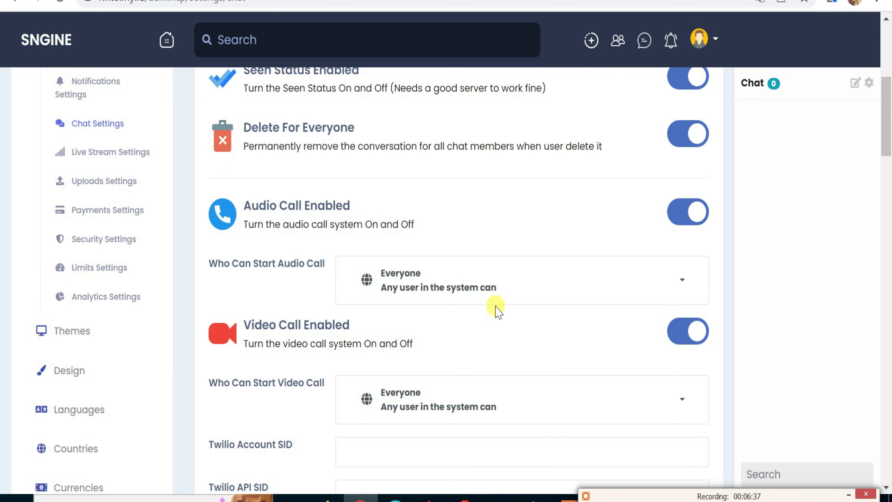
pyautogui.scroll(-6, 499, 309)
pyautogui.click(609, 376)
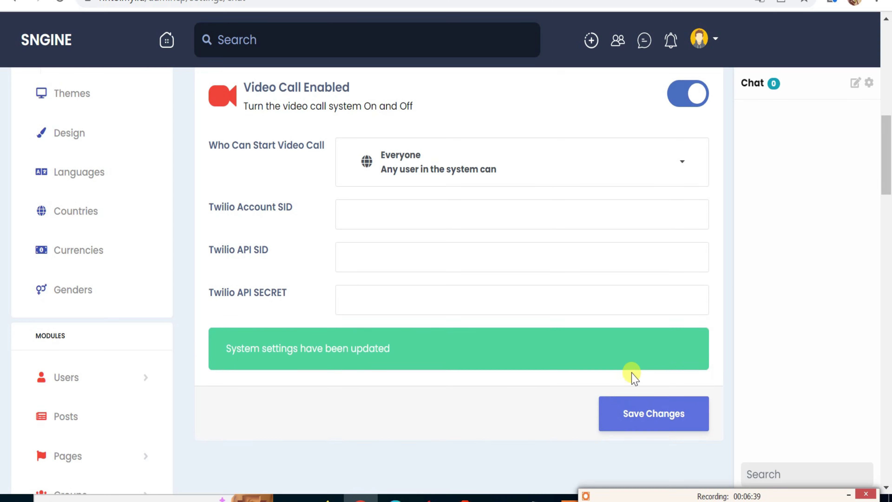
# Go to the Live Stream Settings page.
pyautogui.scroll(1, 551, 343)
pyautogui.scroll(4, 551, 342)
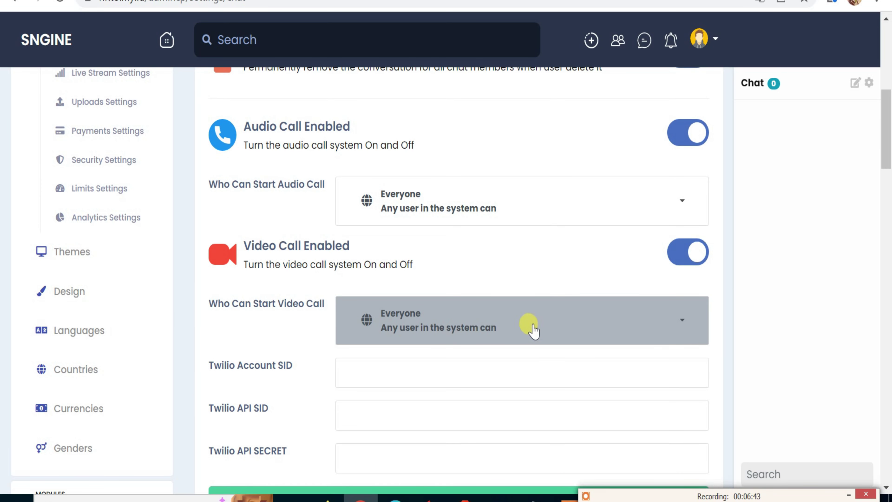
pyautogui.scroll(4, 520, 316)
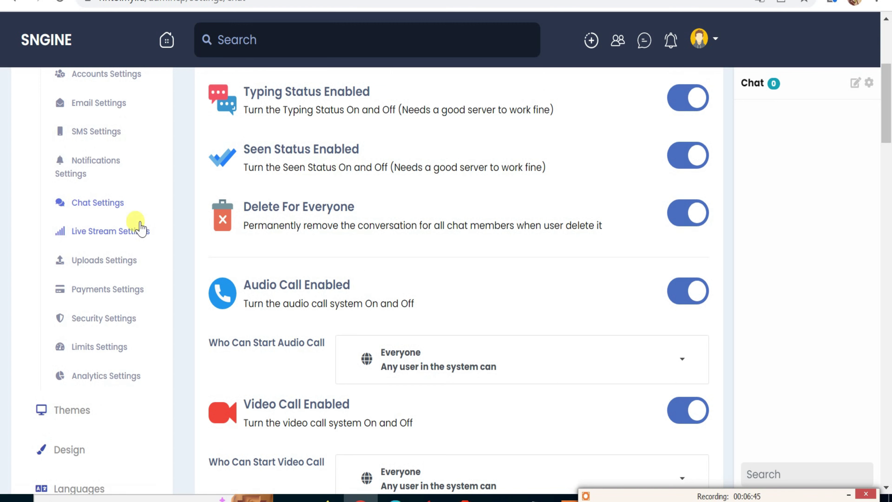
pyautogui.click(133, 231)
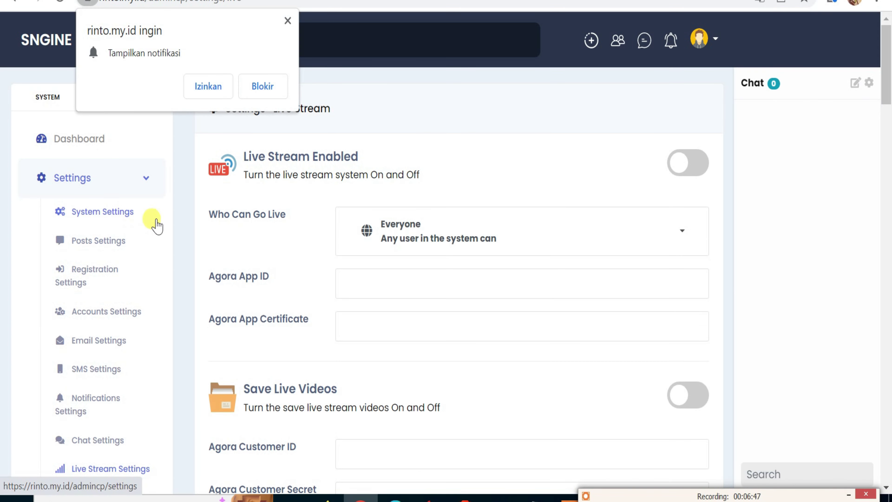
# Turn on Live Stream Enabled, leaving Agora App ID, App Certificate and S3 fields empty.
pyautogui.click(287, 21)
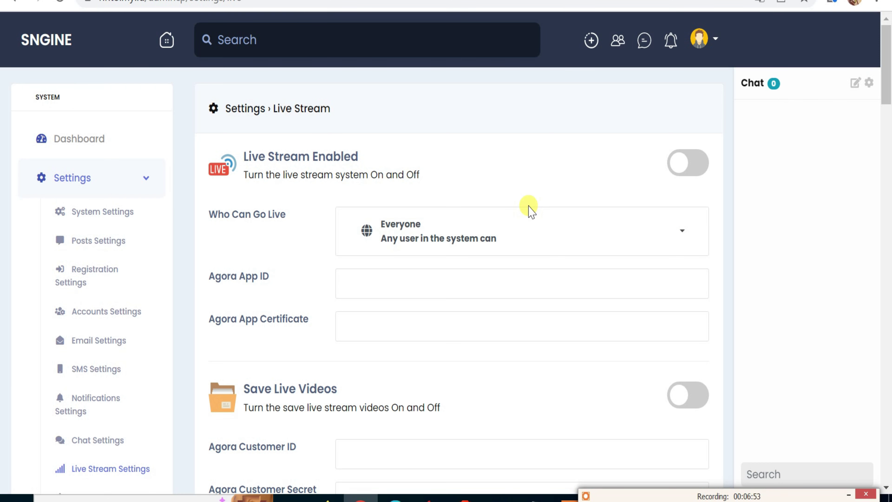
pyautogui.click(697, 172)
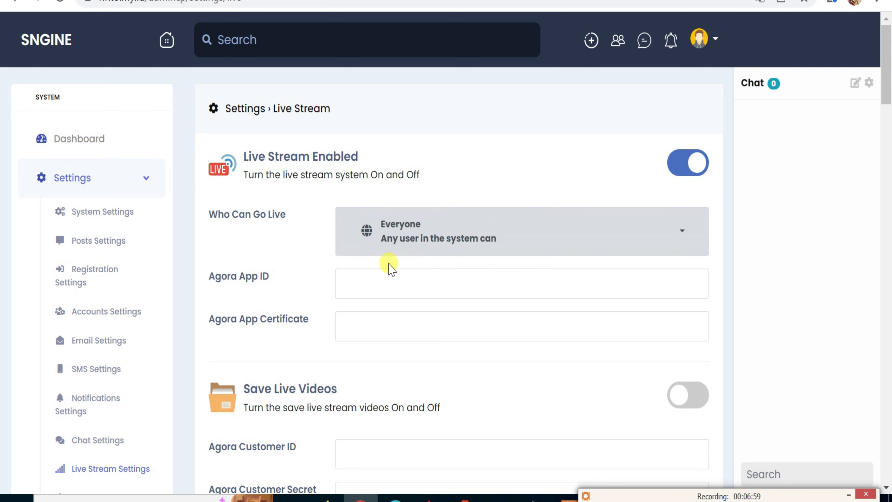
pyautogui.click(356, 279)
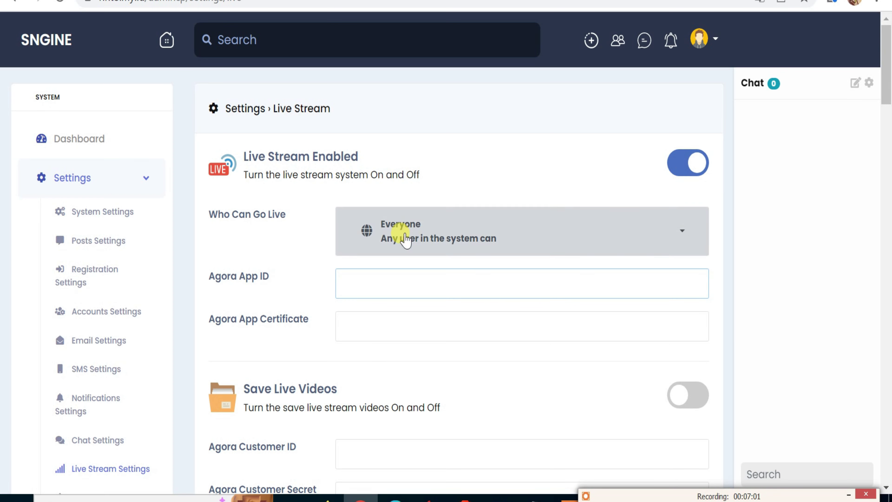
pyautogui.click(357, 325)
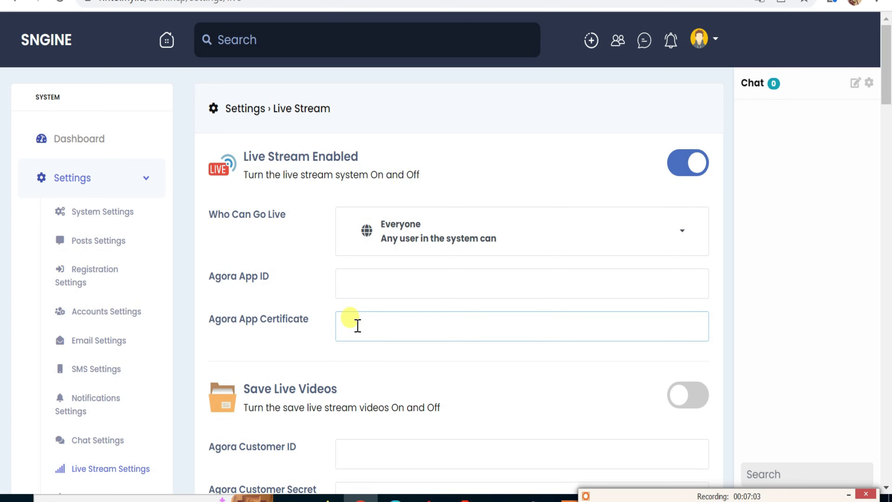
pyautogui.scroll(-5, 357, 325)
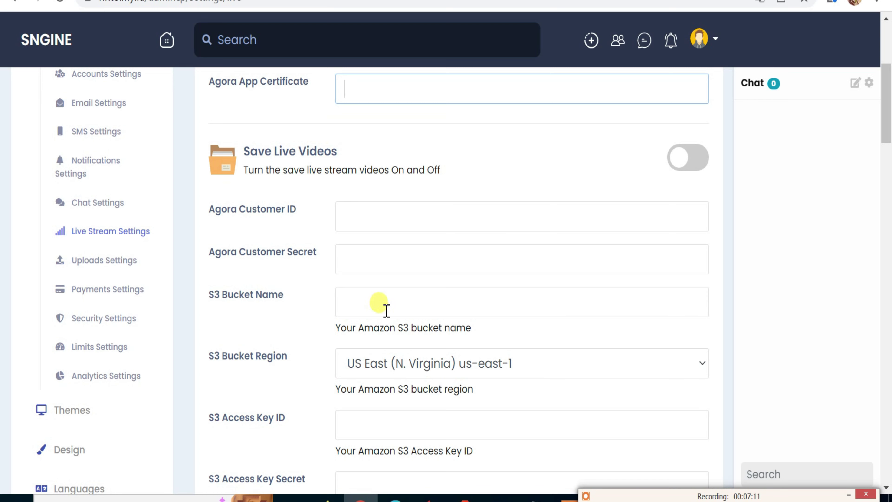
pyautogui.scroll(-1, 364, 327)
pyautogui.scroll(-2, 365, 330)
pyautogui.scroll(2, 365, 329)
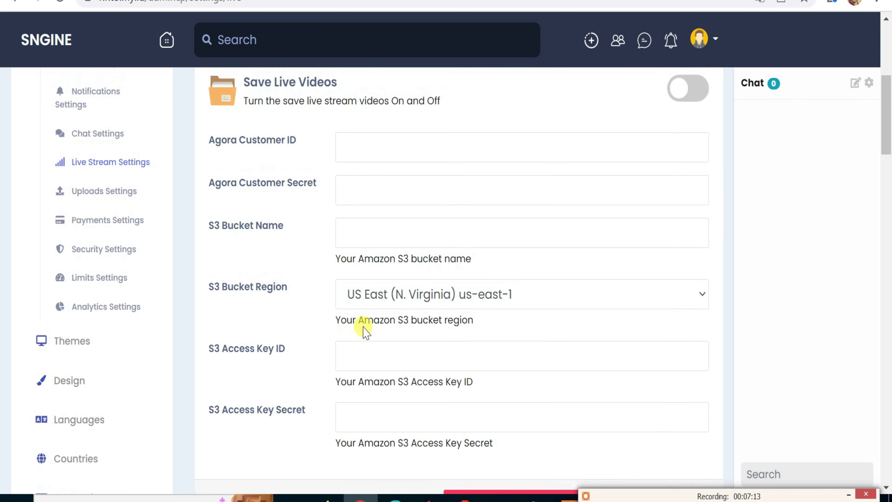
pyautogui.scroll(-2, 352, 320)
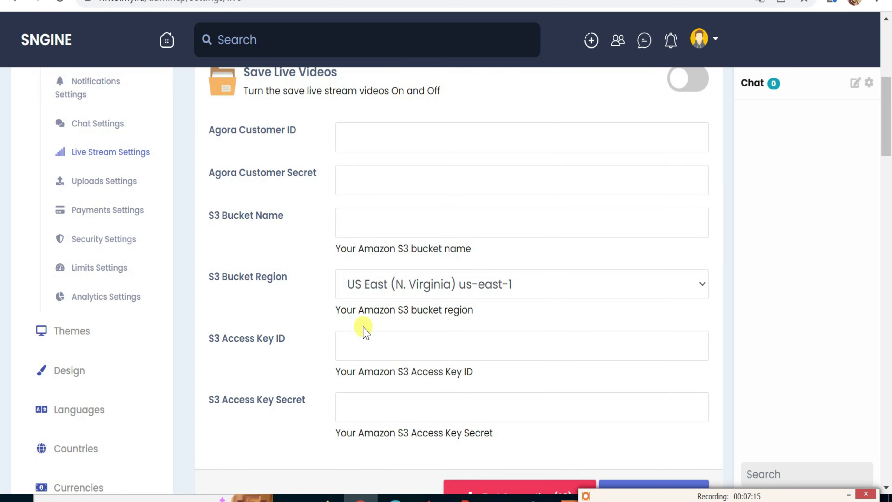
pyautogui.scroll(-4, 364, 332)
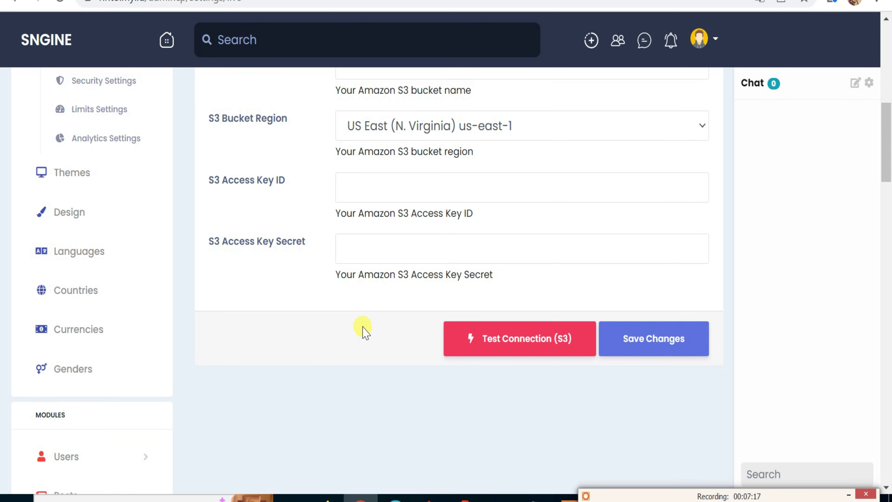
pyautogui.scroll(8, 364, 332)
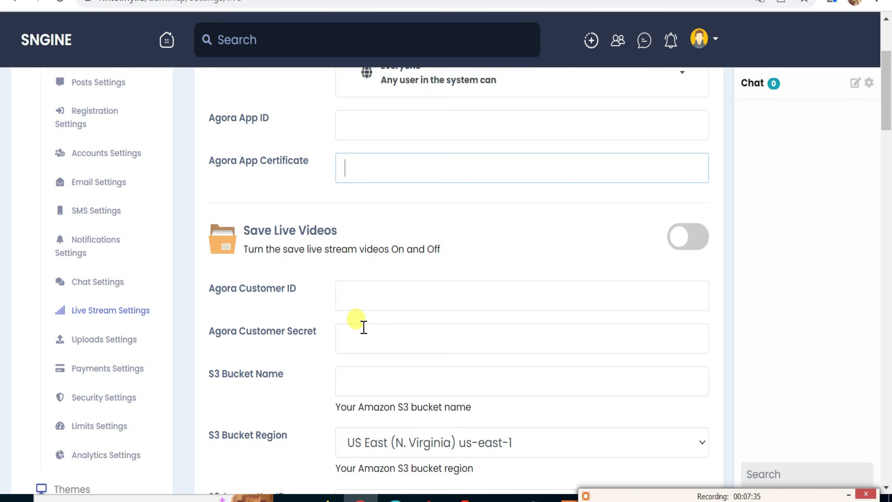
# Open Uploads Settings and look over the Cloud Hosting and FTP storage tabs.
pyautogui.click(113, 339)
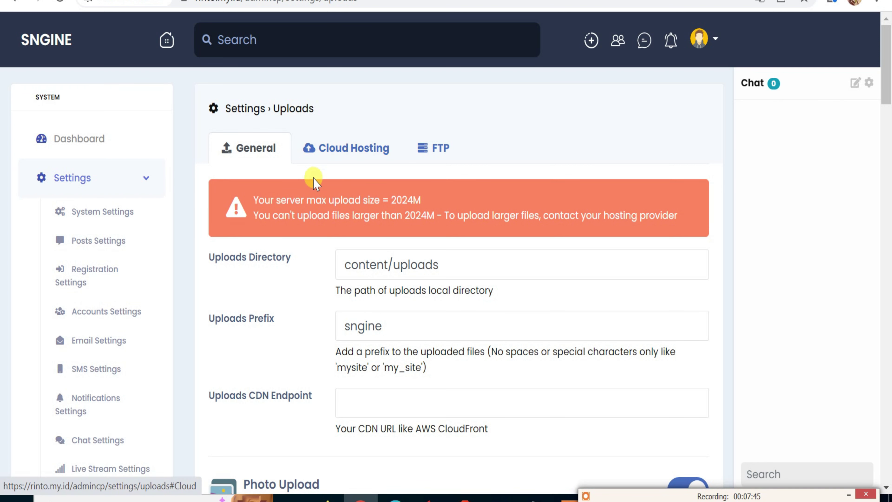
pyautogui.scroll(-5, 256, 260)
pyautogui.scroll(5, 255, 259)
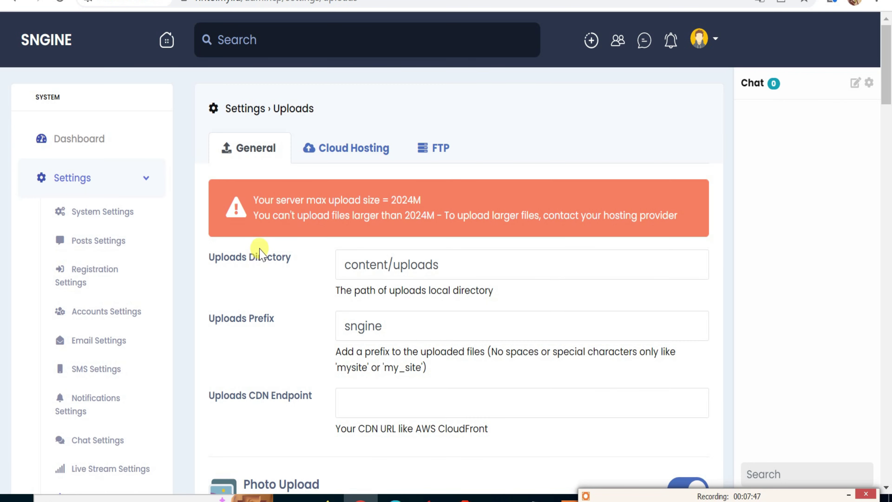
pyautogui.click(347, 149)
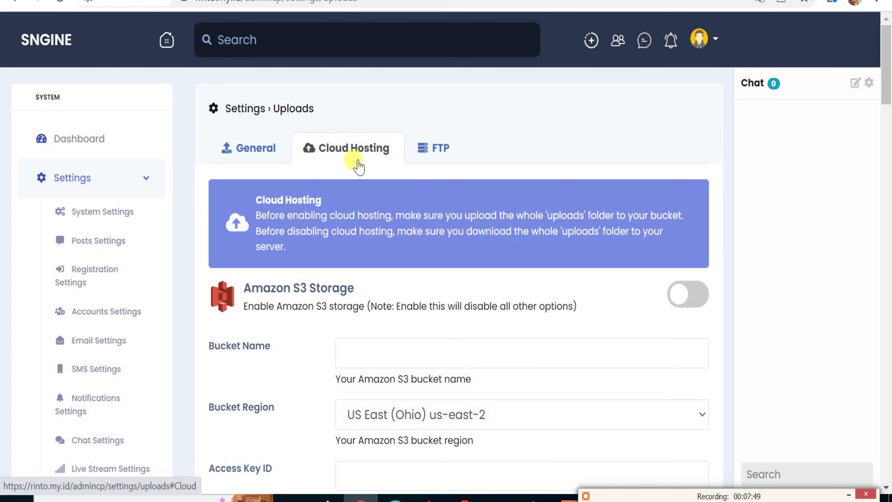
pyautogui.click(432, 149)
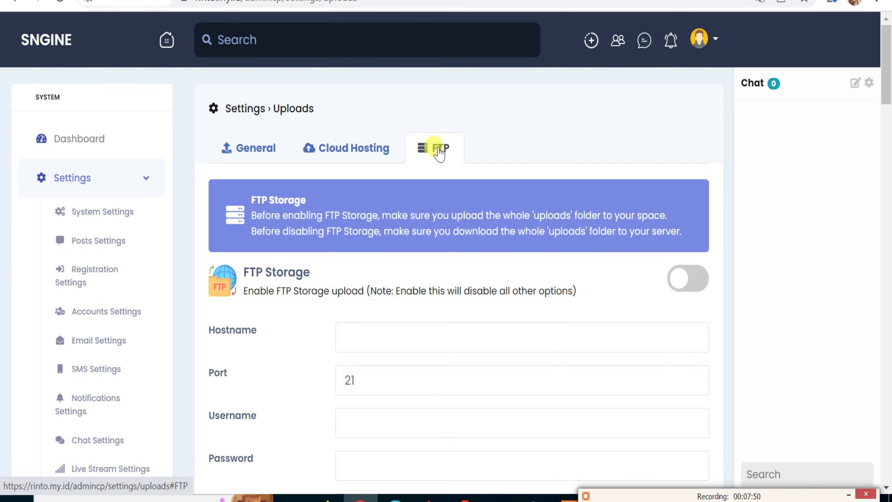
# Review the General upload options: content/uploads directory, sngine prefix, photo/audio/video/file uploads enabled.
pyautogui.click(265, 156)
pyautogui.scroll(-1, 301, 242)
pyautogui.scroll(-6, 309, 262)
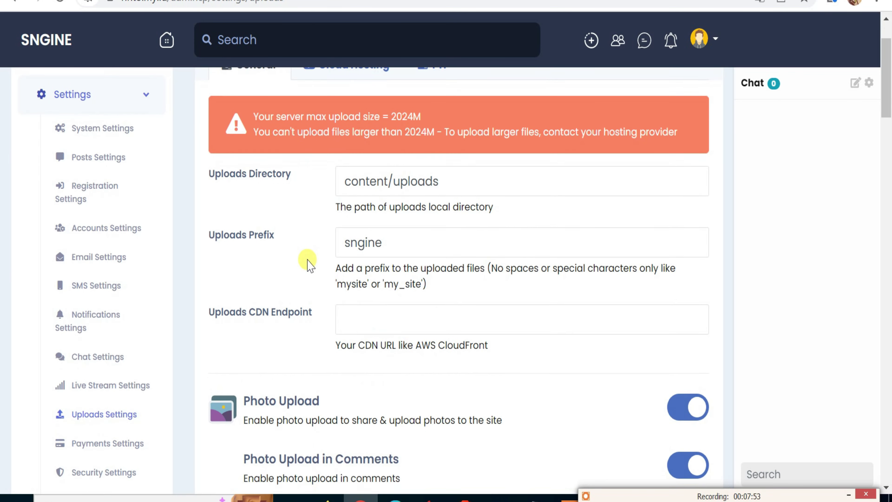
pyautogui.scroll(-20, 312, 261)
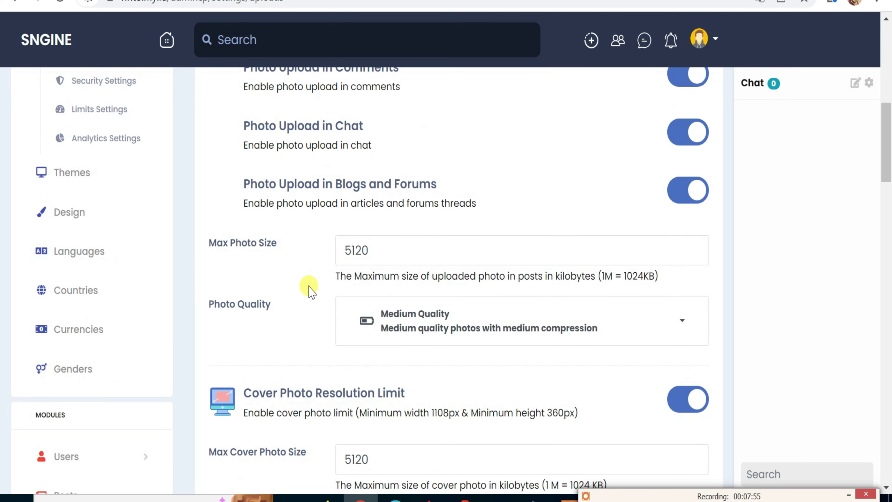
pyautogui.scroll(5, 309, 292)
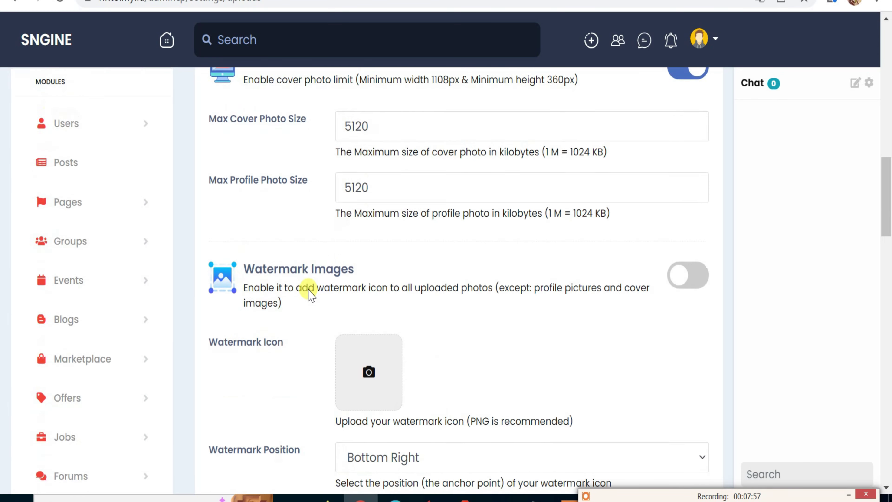
pyautogui.scroll(-20, 309, 292)
pyautogui.scroll(-18, 309, 287)
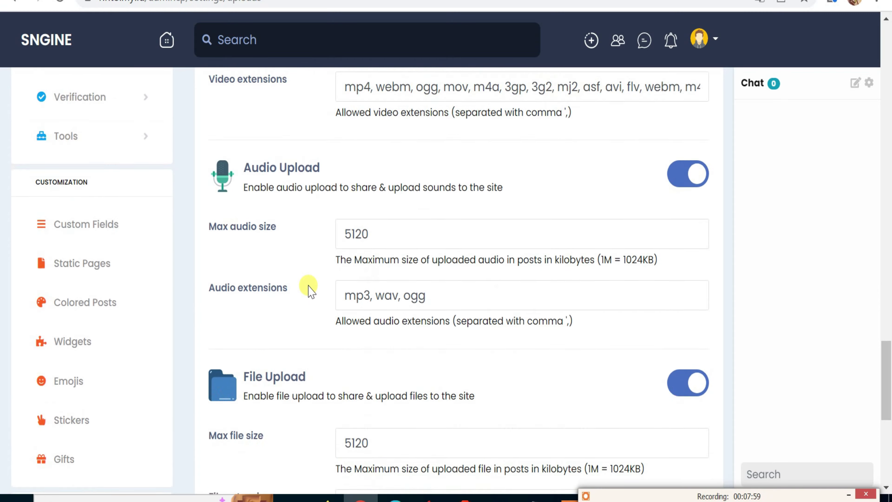
pyautogui.scroll(15, 309, 286)
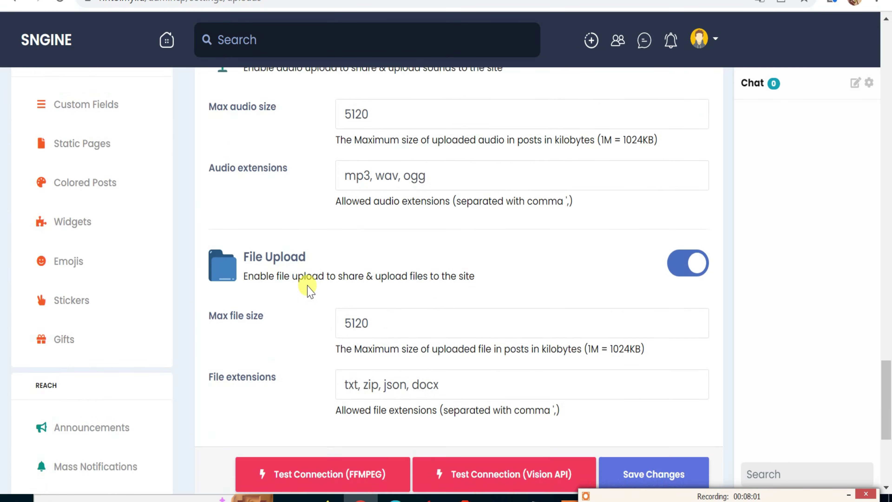
pyautogui.scroll(20, 309, 284)
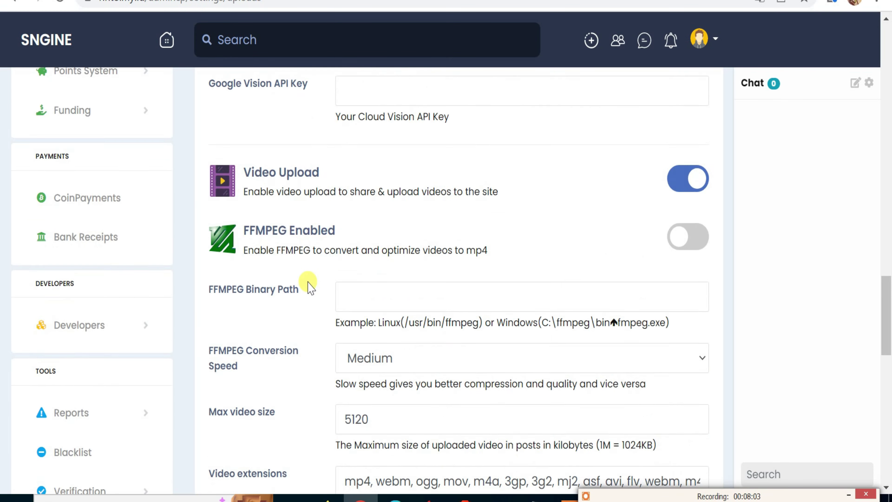
pyautogui.scroll(20, 309, 284)
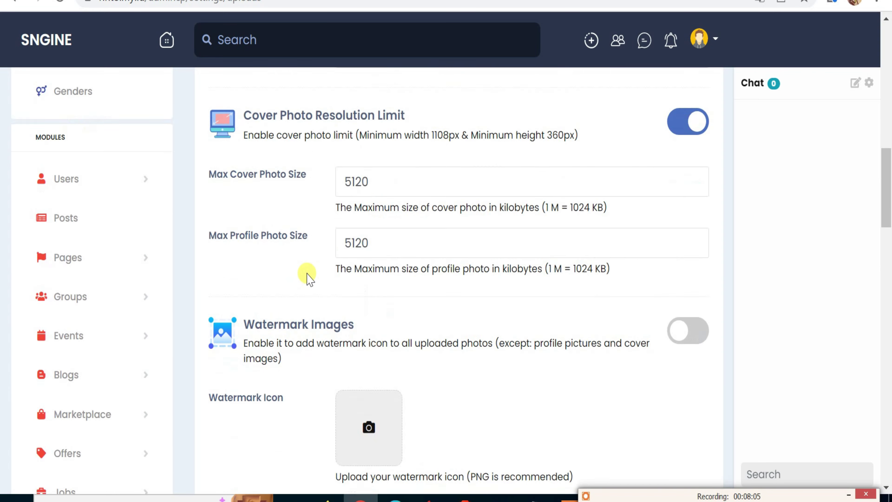
pyautogui.scroll(2, 309, 274)
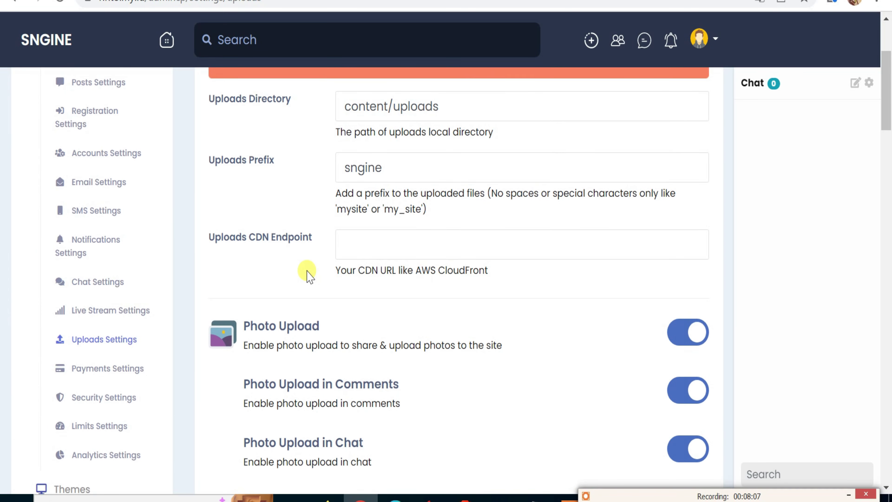
# Open Payments Settings, dismiss the browser notification prompt, and view Bank Transfers.
pyautogui.click(125, 372)
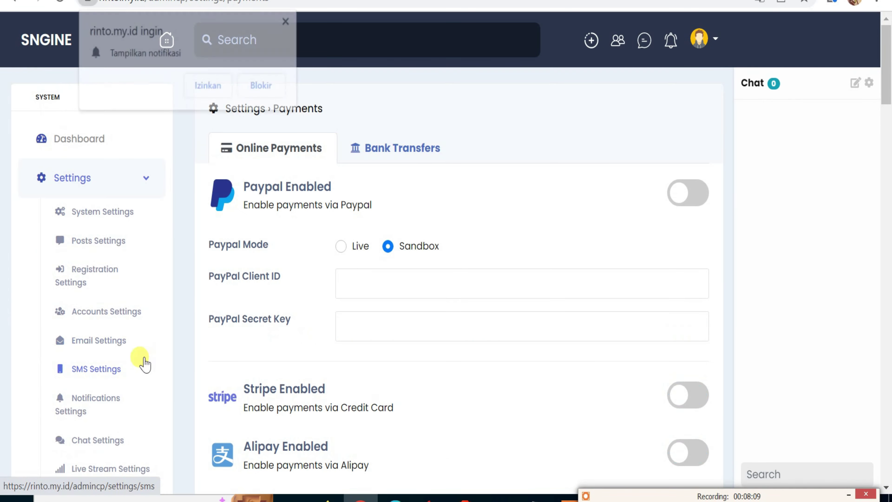
pyautogui.click(288, 21)
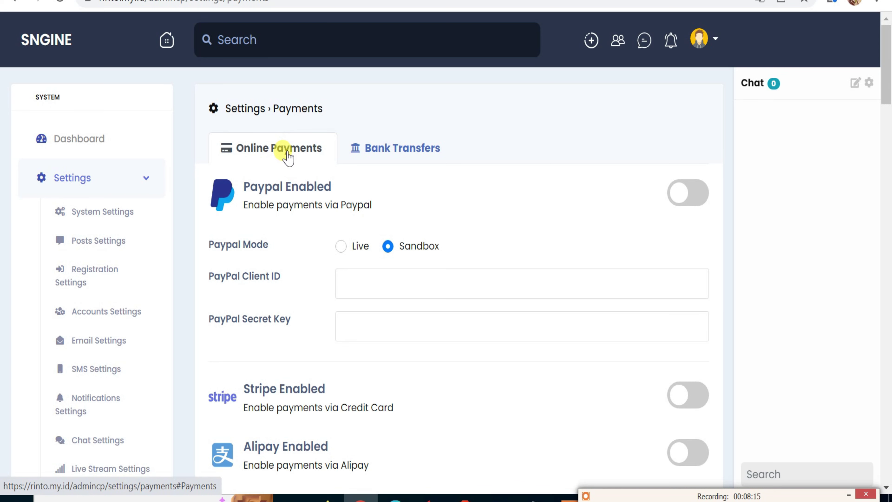
pyautogui.click(386, 158)
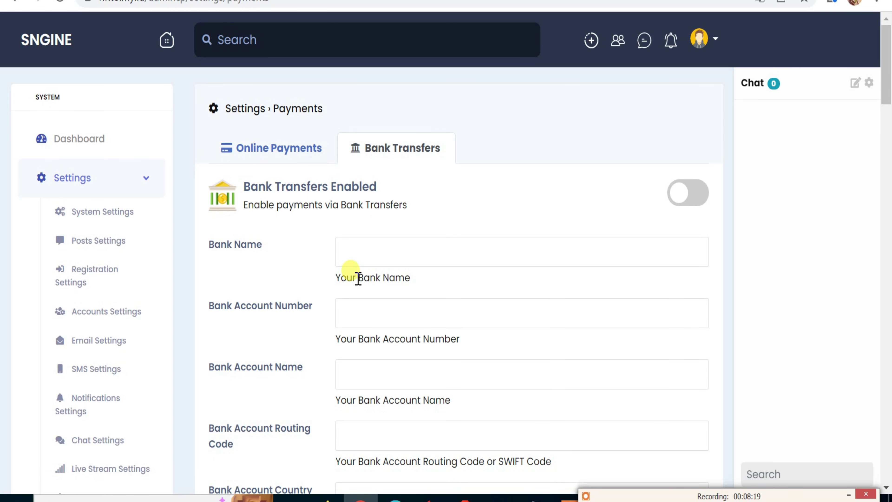
# Check the bank name, account number, account name and routing code fields, then return to Online Payments.
pyautogui.click(357, 250)
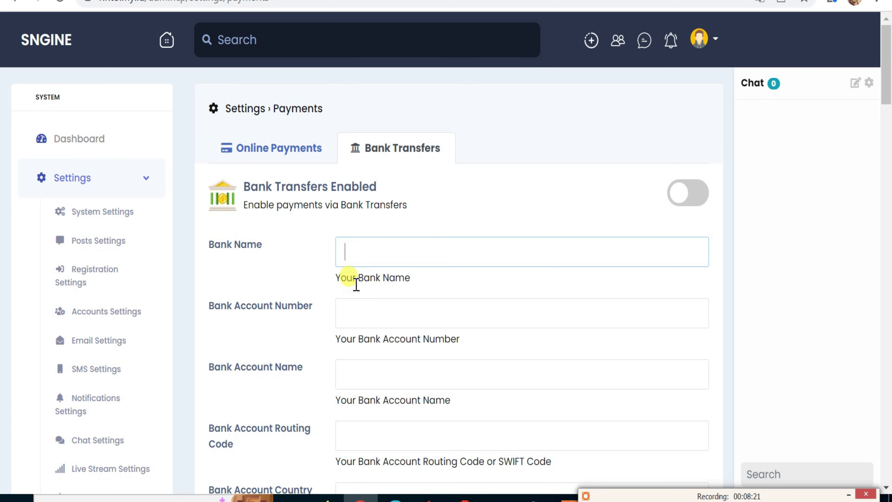
pyautogui.click(348, 311)
pyautogui.click(358, 363)
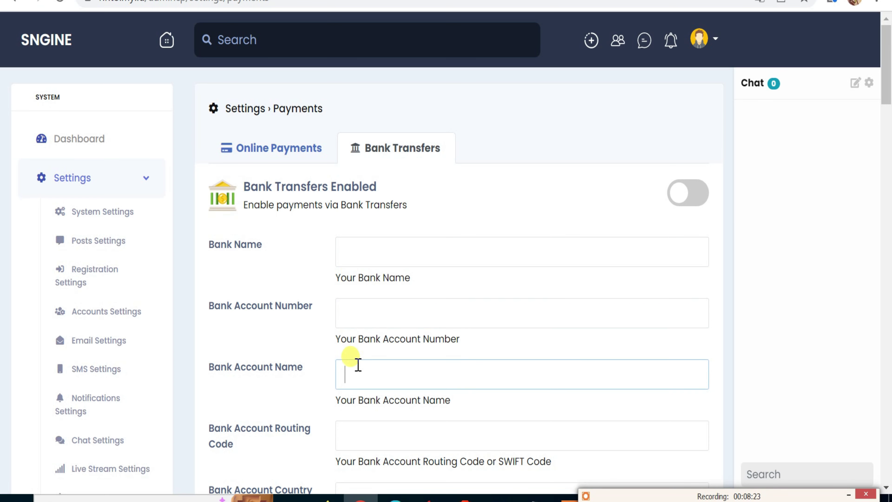
pyautogui.click(352, 422)
pyautogui.scroll(-3, 352, 418)
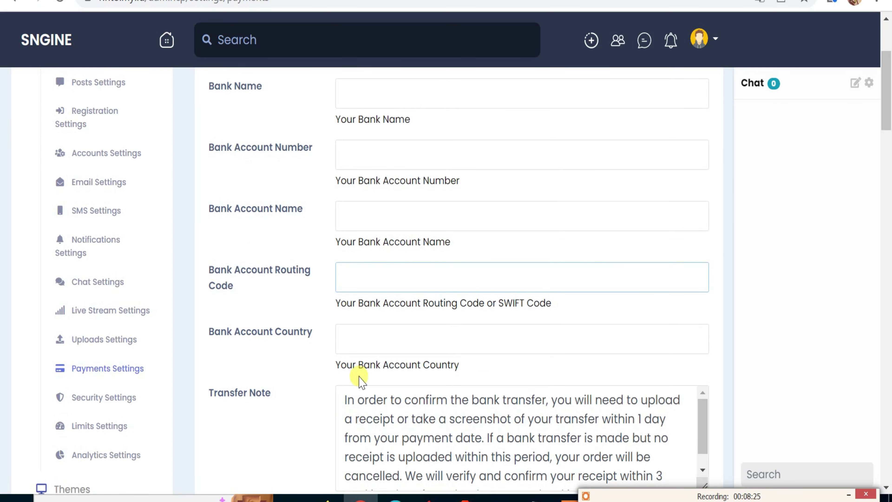
pyautogui.scroll(-2, 361, 319)
pyautogui.scroll(5, 360, 323)
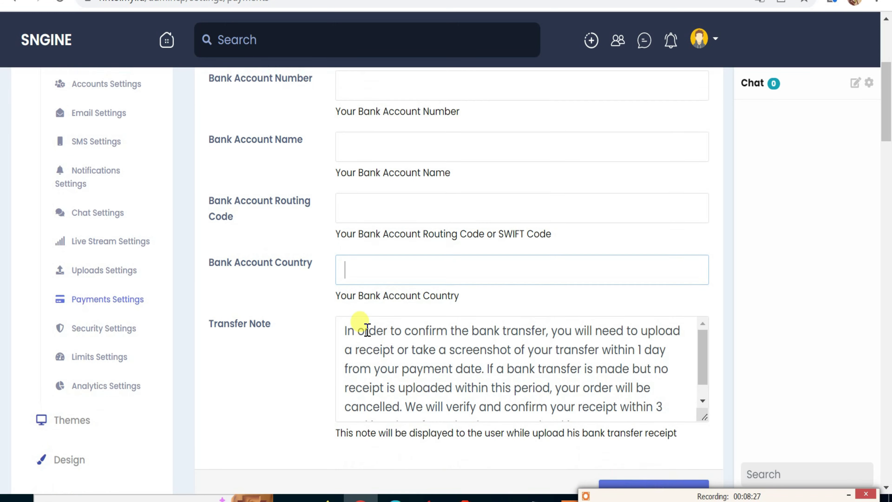
pyautogui.click(309, 148)
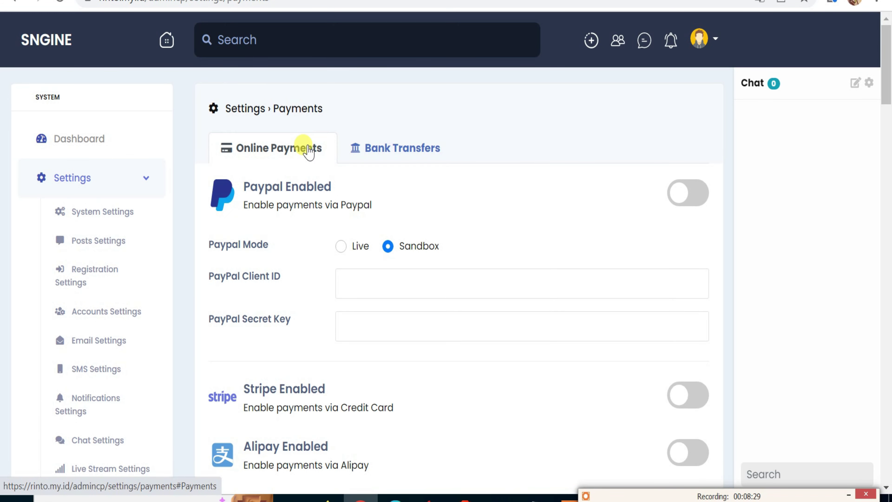
pyautogui.scroll(-7, 306, 235)
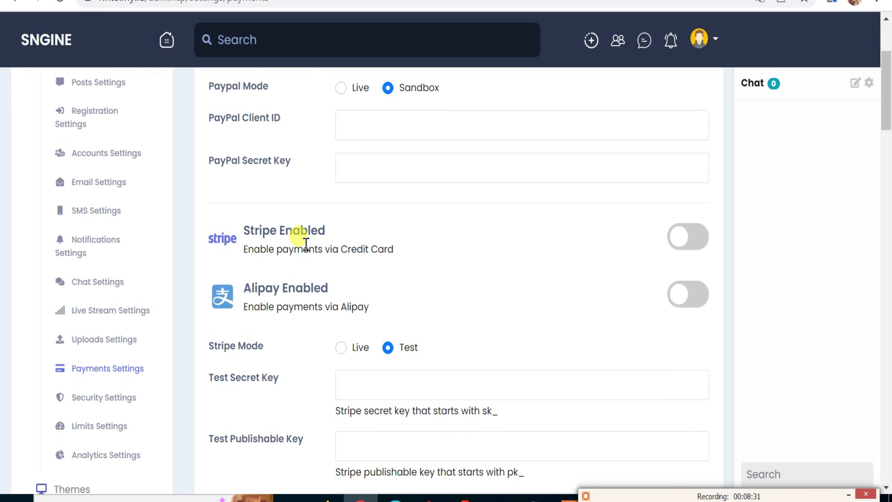
pyautogui.scroll(-4, 306, 250)
pyautogui.scroll(9, 308, 249)
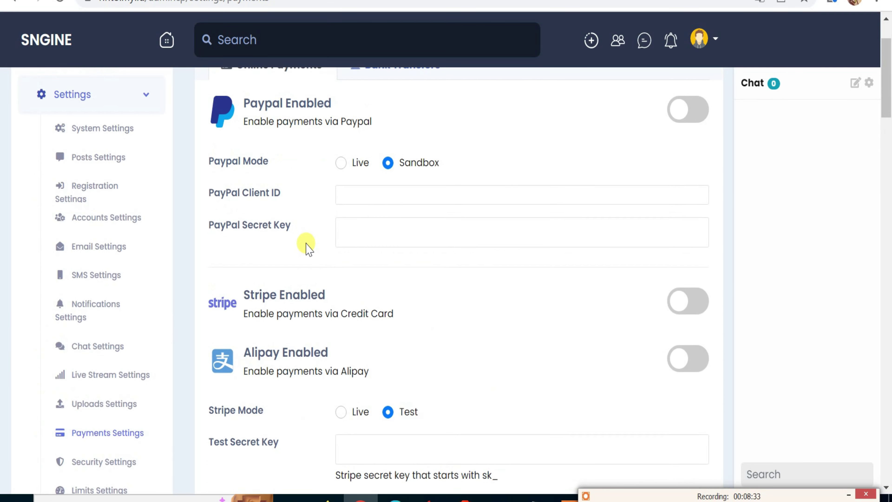
pyautogui.scroll(2, 306, 246)
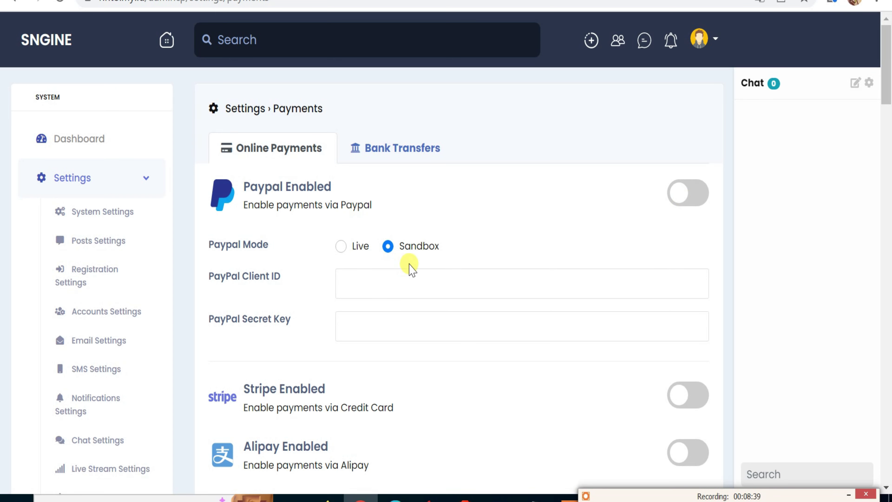
pyautogui.click(400, 281)
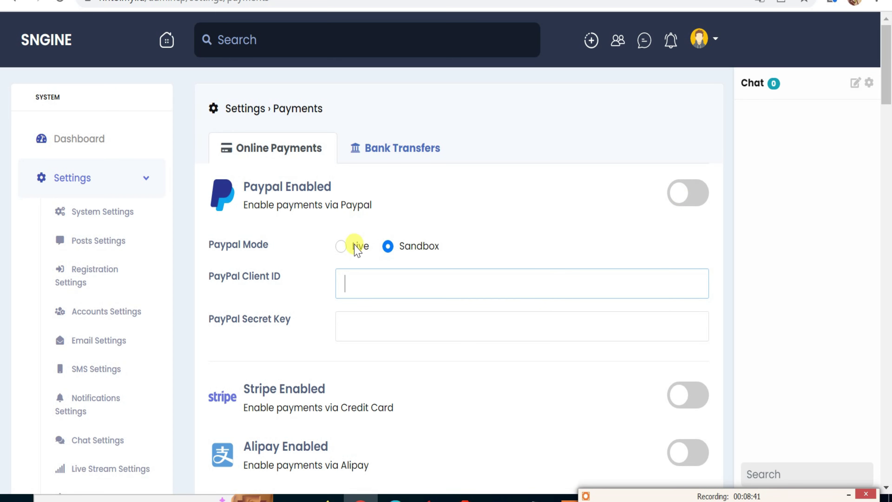
pyautogui.click(344, 244)
pyautogui.click(340, 283)
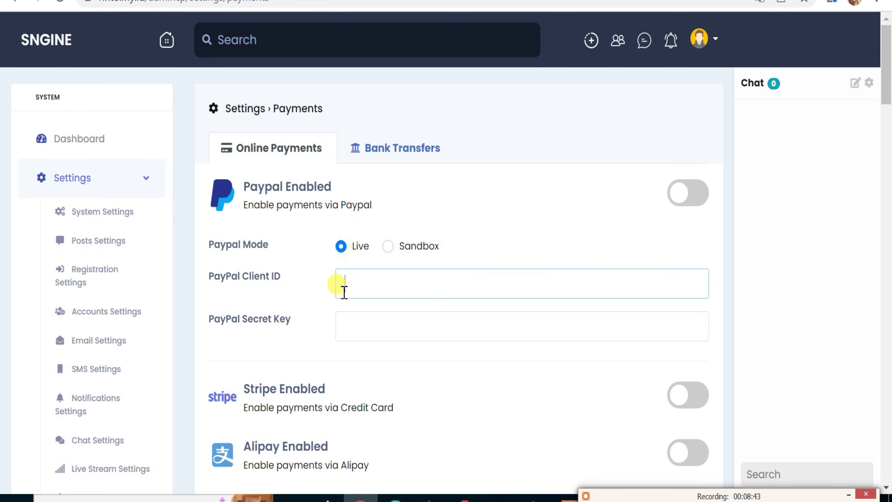
pyautogui.click(345, 325)
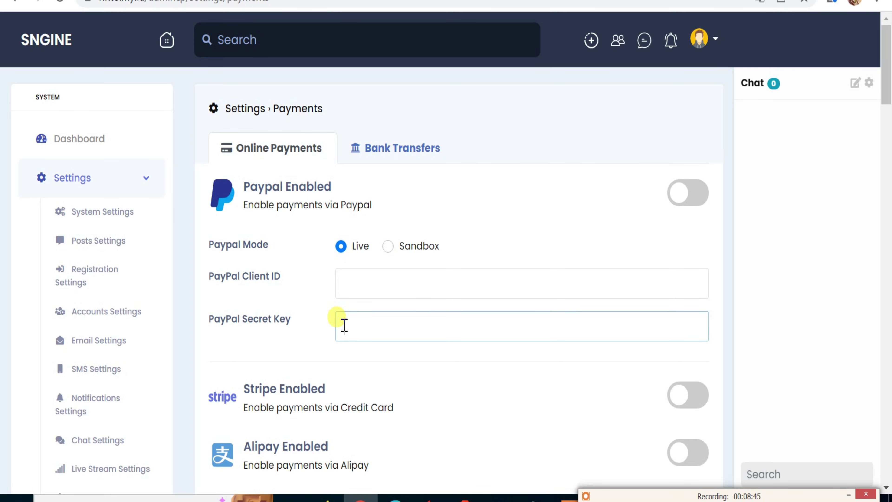
pyautogui.scroll(-4, 345, 325)
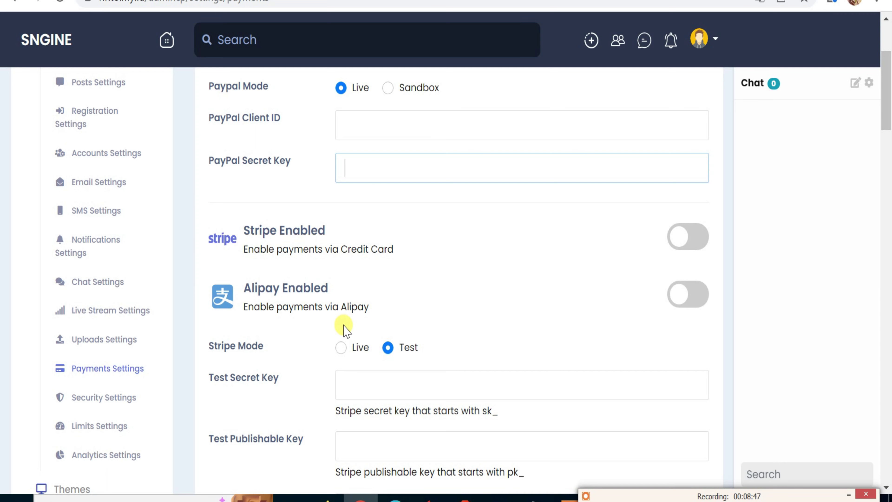
pyautogui.scroll(-10, 346, 329)
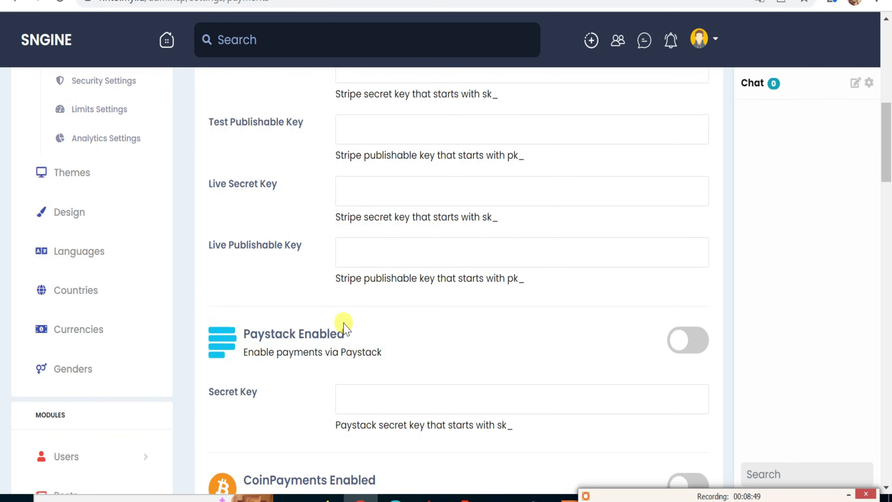
pyautogui.scroll(-4, 345, 325)
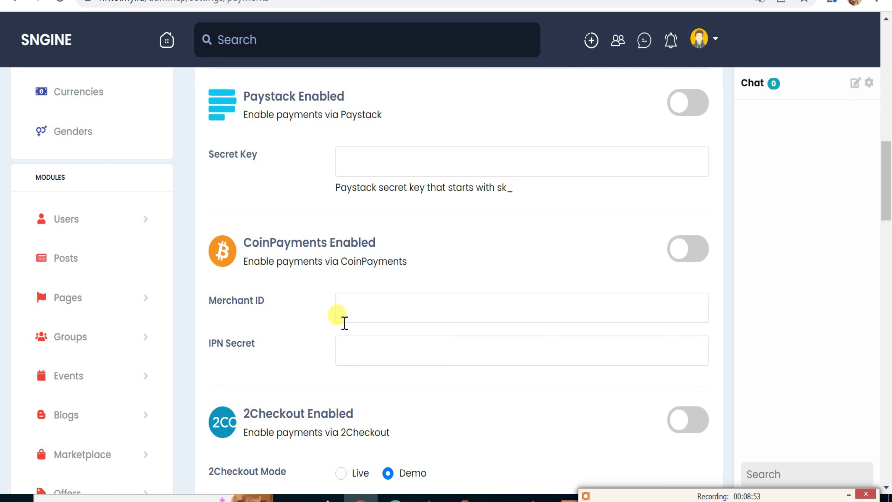
pyautogui.scroll(-4, 344, 323)
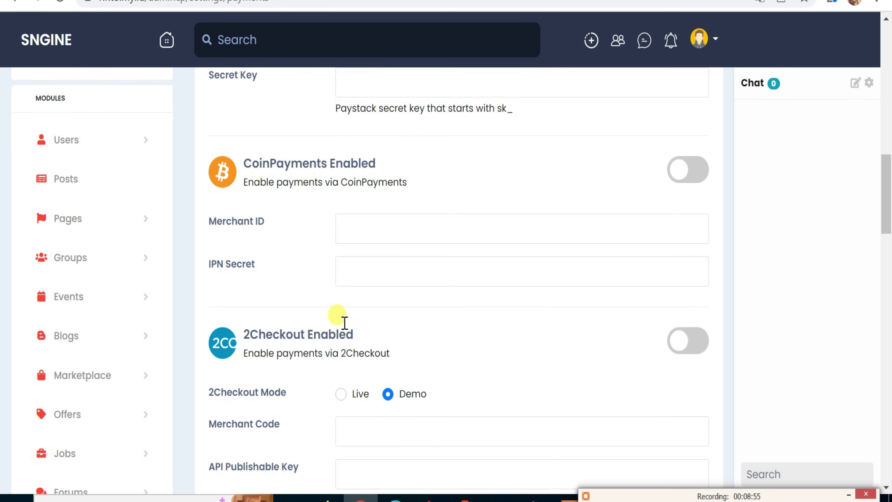
pyautogui.scroll(-2, 344, 327)
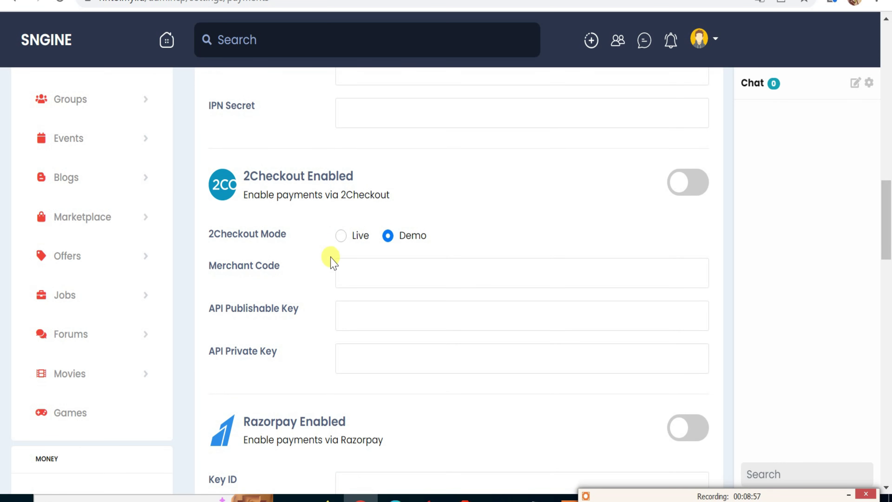
pyautogui.scroll(-6, 329, 248)
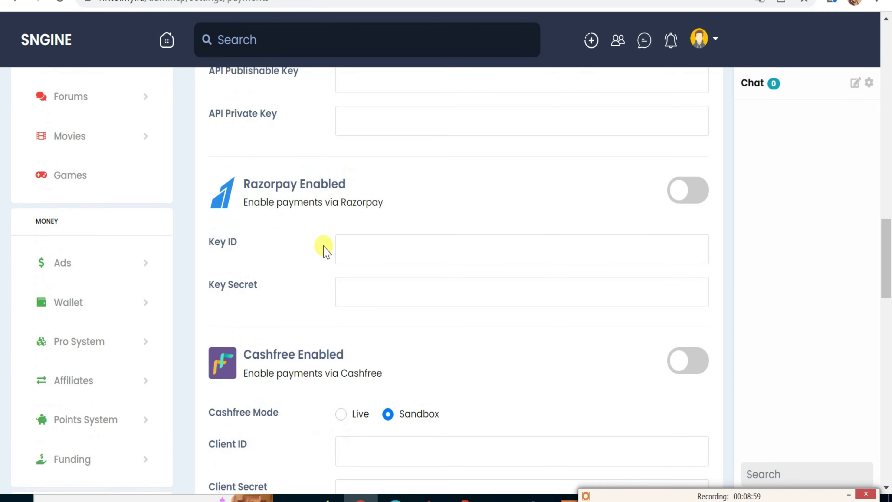
pyautogui.scroll(-4, 326, 250)
pyautogui.scroll(-4, 321, 244)
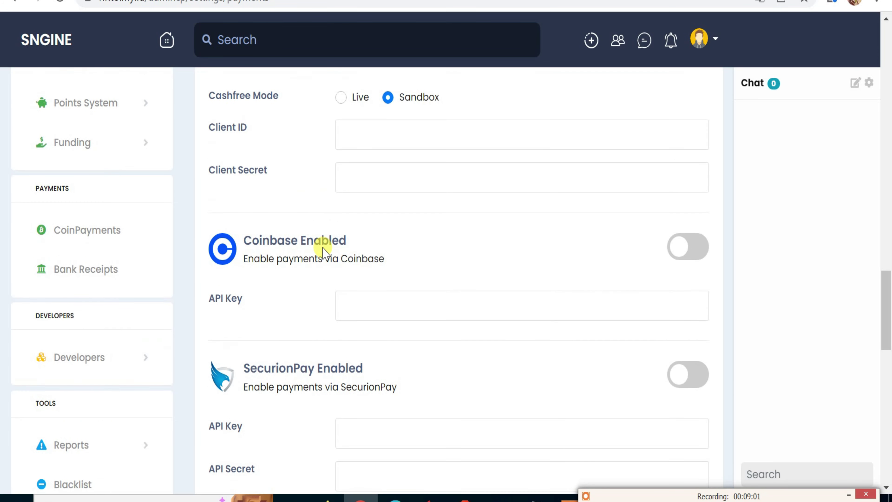
pyautogui.scroll(-4, 324, 247)
pyautogui.scroll(-4, 326, 251)
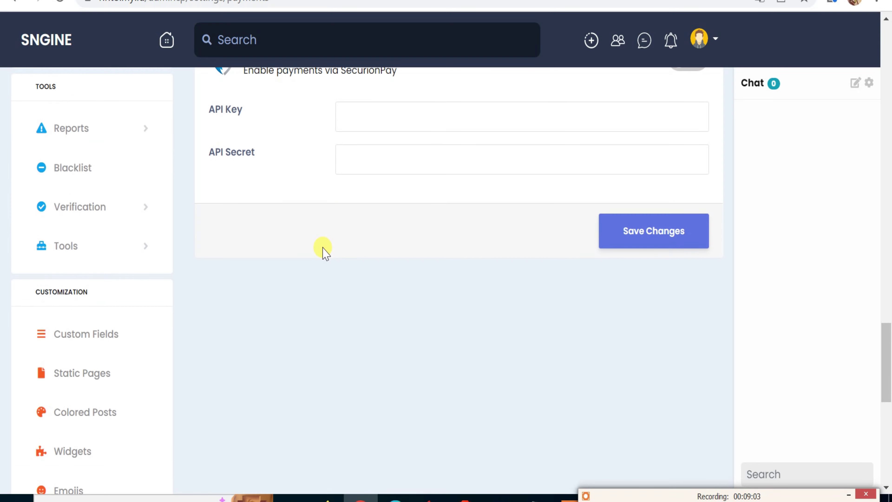
pyautogui.scroll(2, 324, 250)
pyautogui.middleClick(322, 247)
pyautogui.scroll(-2, 334, 328)
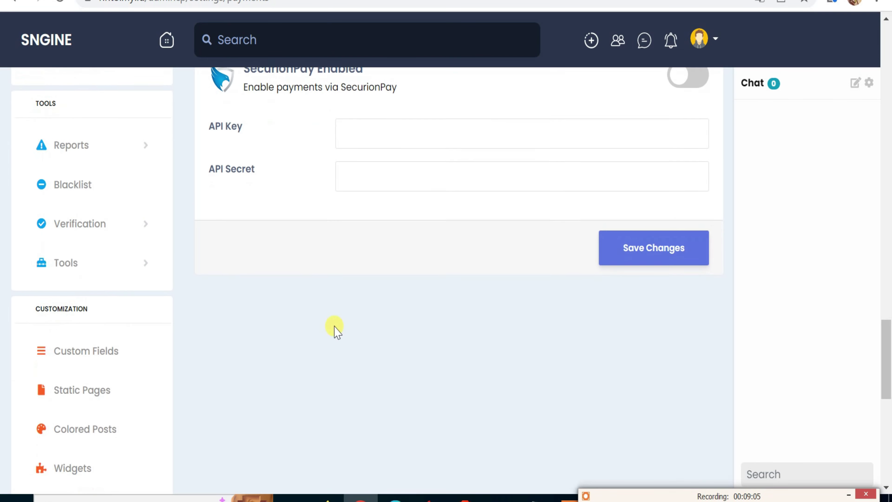
pyautogui.scroll(10, 321, 305)
pyautogui.scroll(10, 310, 281)
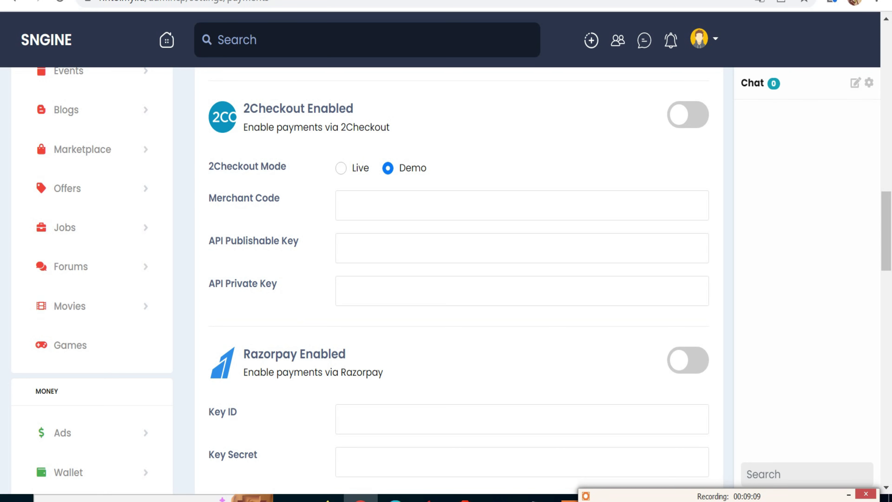
pyautogui.scroll(-2, 450, 374)
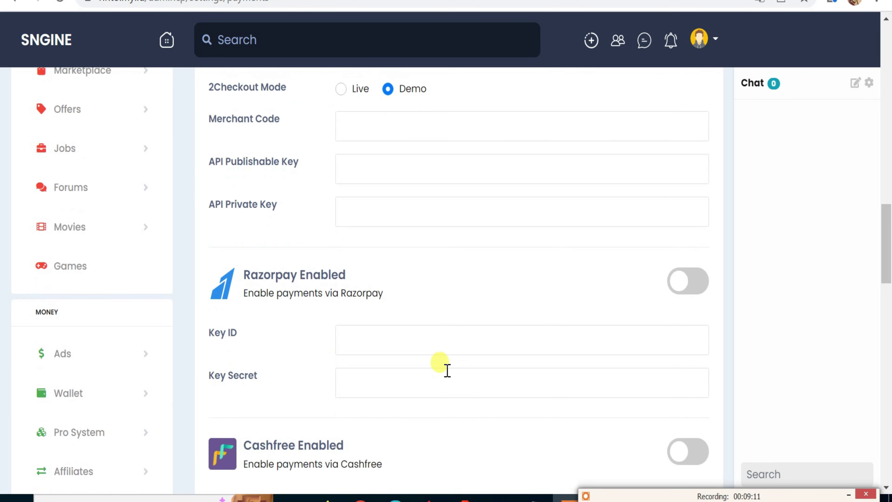
pyautogui.scroll(-4, 447, 370)
pyautogui.scroll(-6, 432, 339)
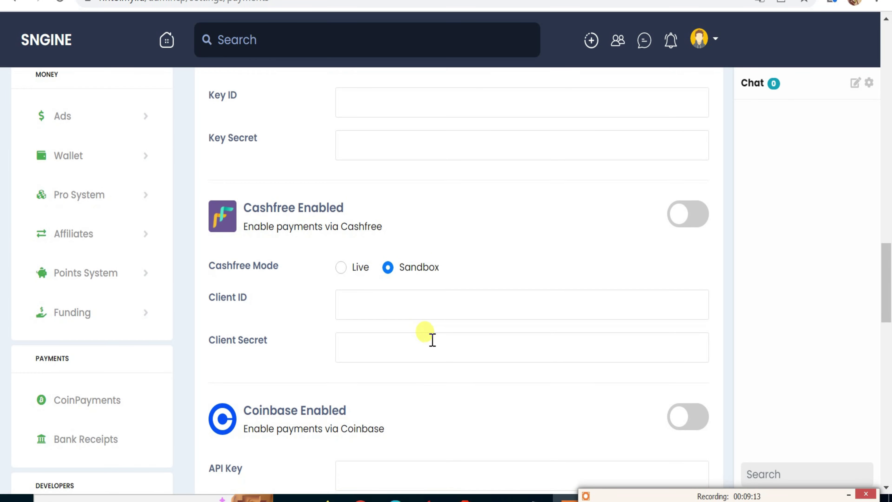
pyautogui.scroll(-6, 443, 340)
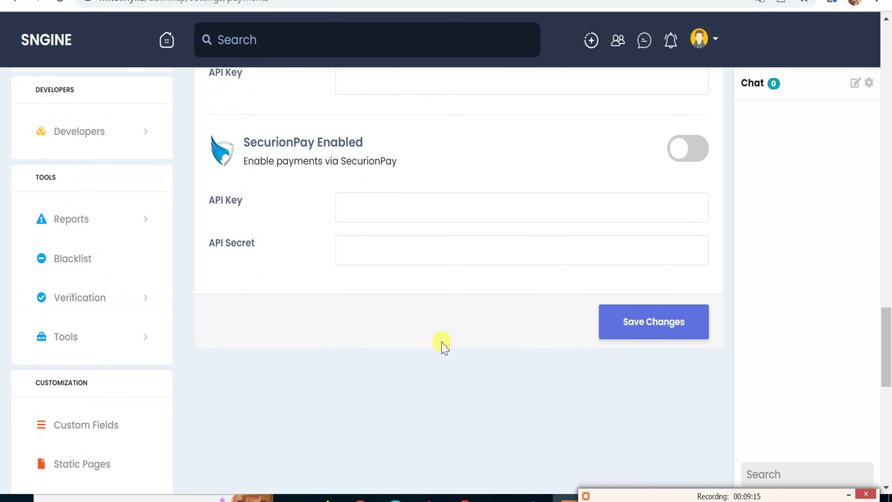
pyautogui.scroll(-6, 442, 343)
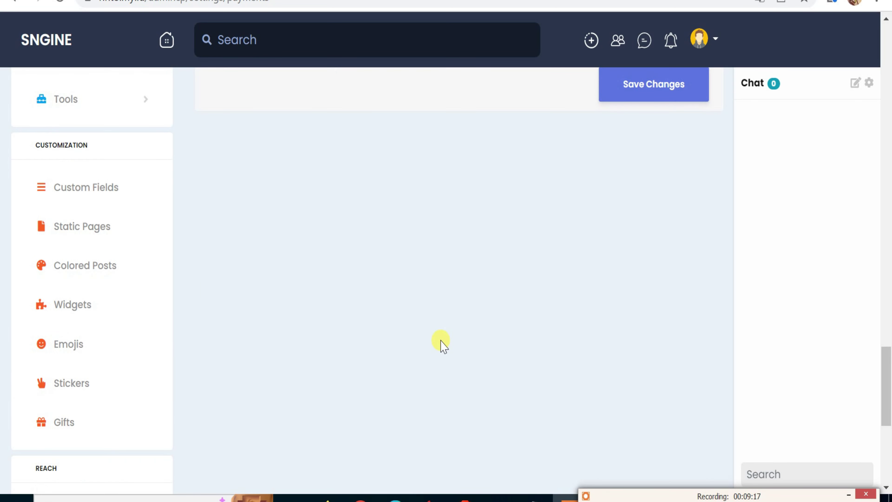
pyautogui.scroll(6, 442, 341)
pyautogui.scroll(10, 436, 330)
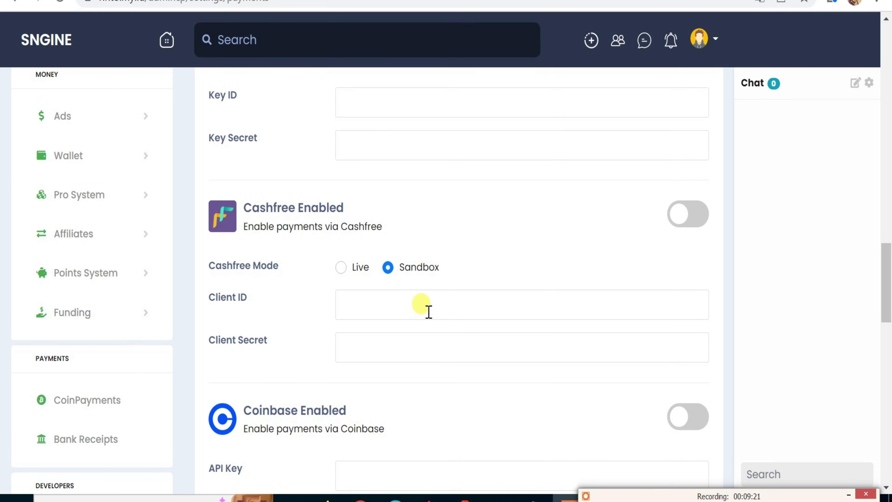
pyautogui.scroll(8, 425, 312)
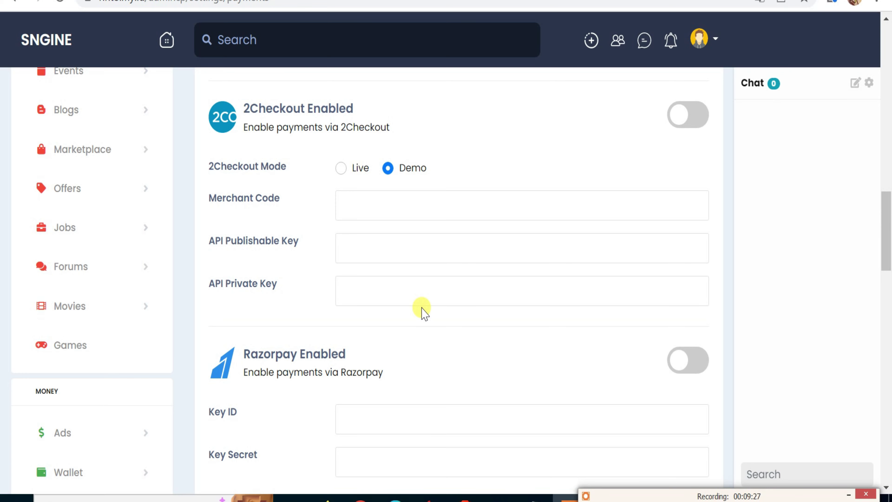
pyautogui.scroll(14, 196, 253)
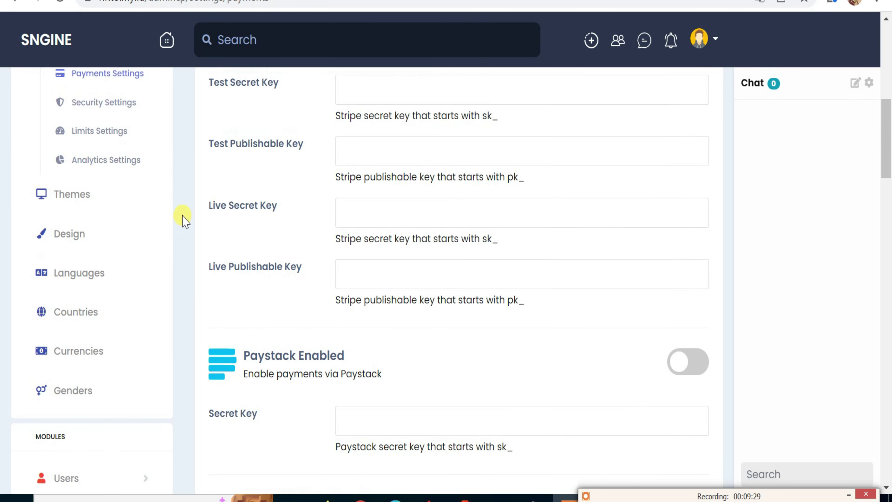
pyautogui.scroll(8, 182, 219)
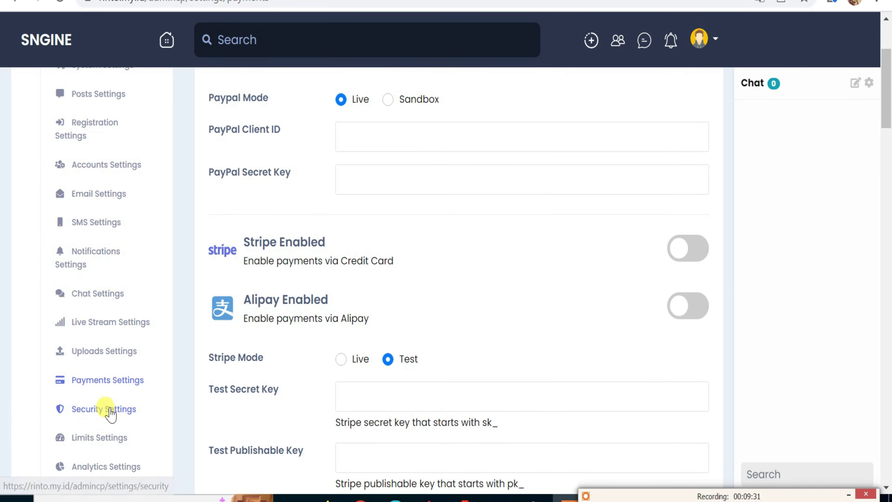
# Open Security Settings and switch on Unusual Login Detection.
pyautogui.click(109, 411)
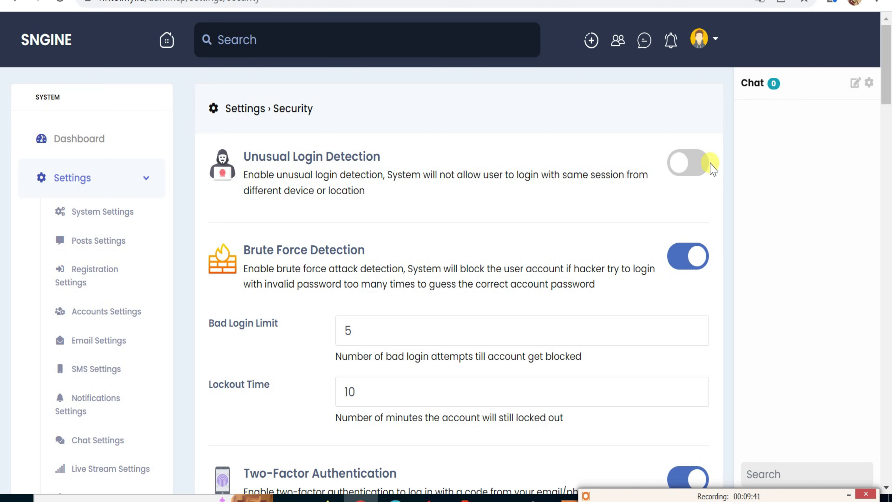
pyautogui.click(713, 167)
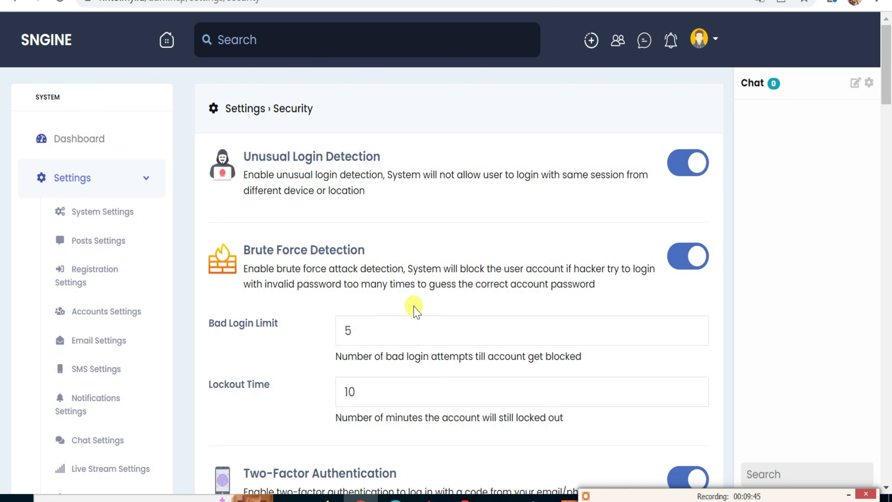
pyautogui.scroll(-4, 367, 343)
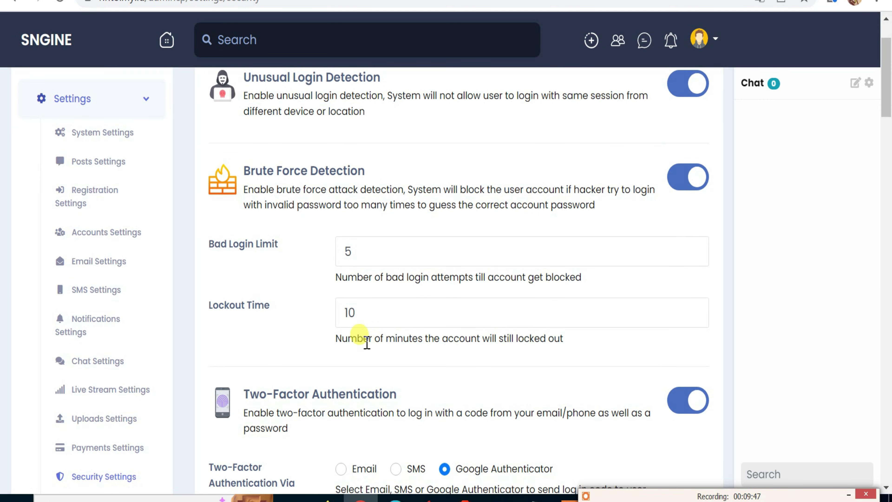
pyautogui.scroll(-2, 367, 350)
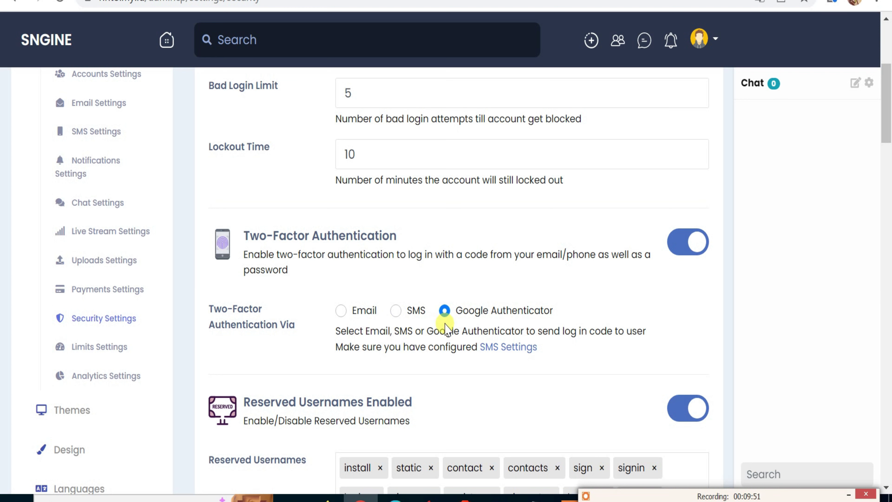
# Try the two-factor method options, keeping Google Authenticator as the login method.
pyautogui.click(396, 311)
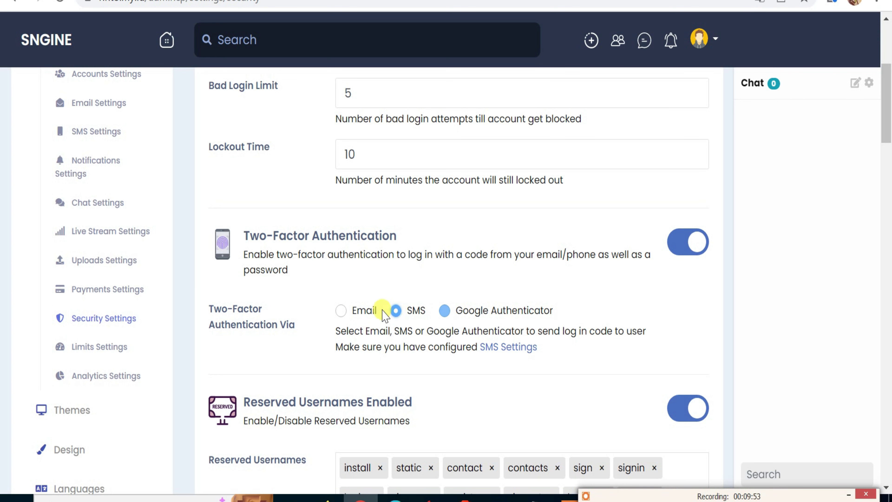
pyautogui.click(342, 310)
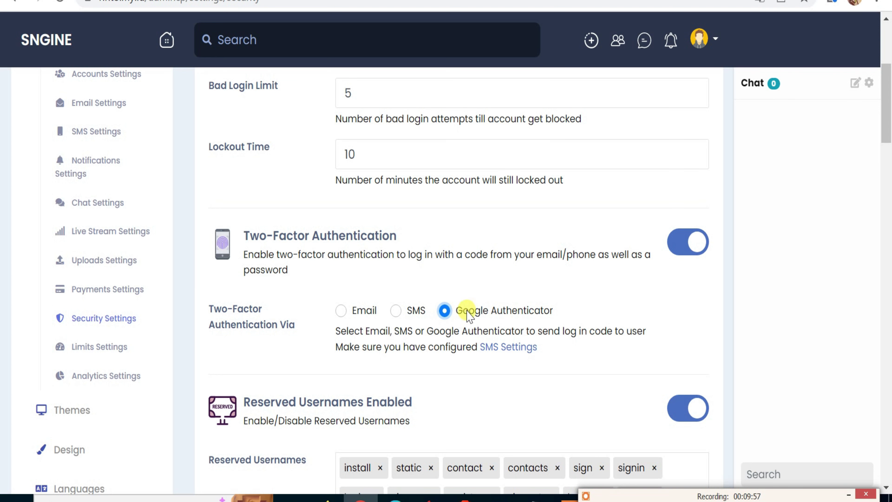
pyautogui.moveTo(552, 310); pyautogui.dragTo(467, 309)
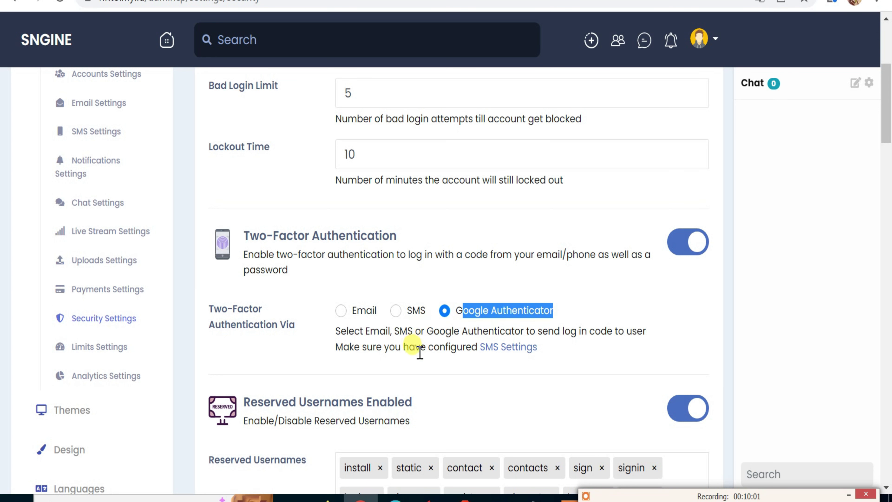
pyautogui.scroll(-5, 472, 348)
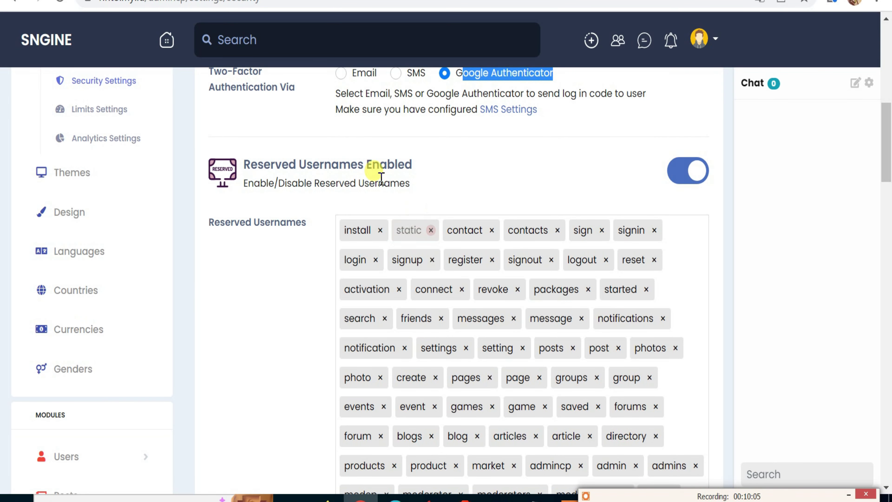
# Scroll through Security Settings and inspect the Censored Words setting and its word list.
pyautogui.scroll(-3, 395, 200)
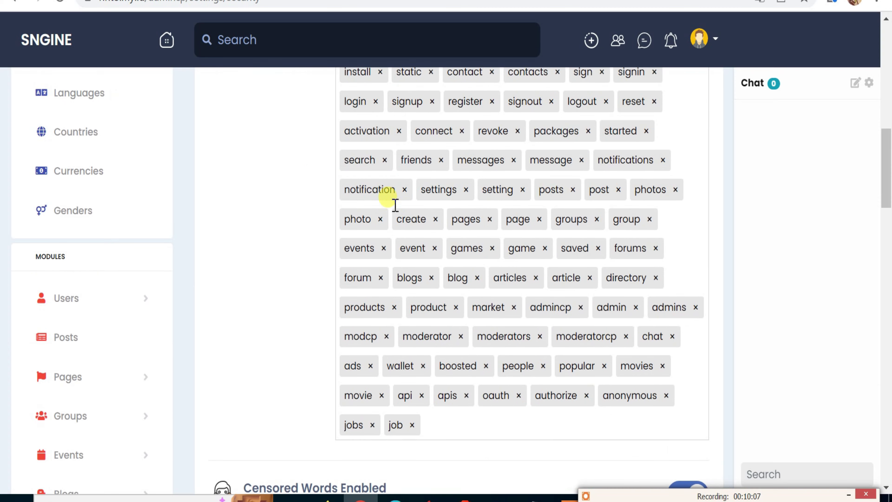
pyautogui.scroll(2, 395, 205)
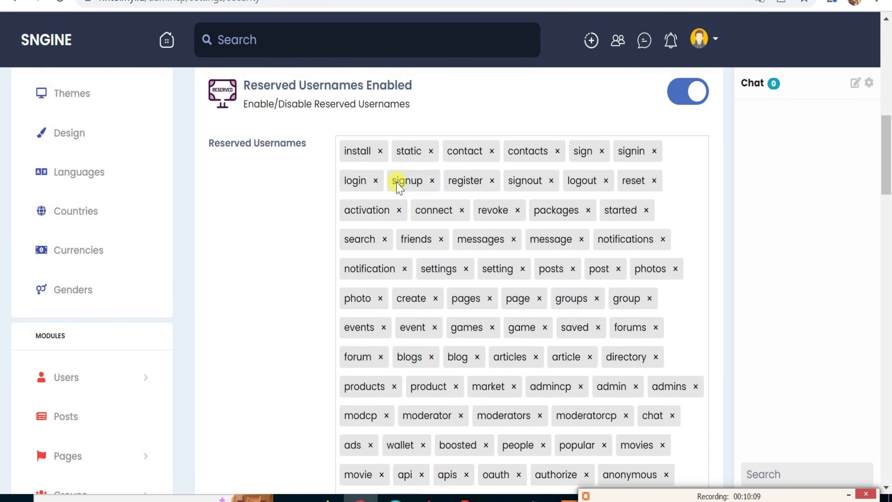
pyautogui.scroll(-4, 399, 212)
pyautogui.scroll(2, 447, 267)
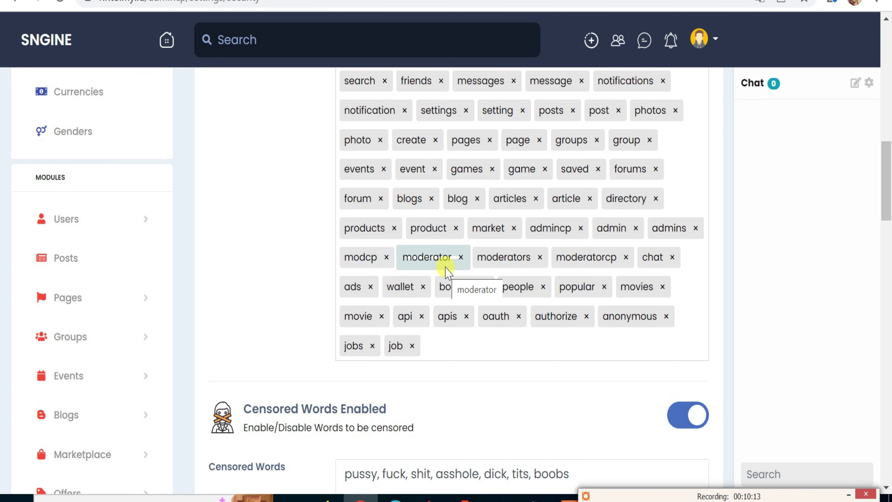
pyautogui.scroll(-3, 446, 272)
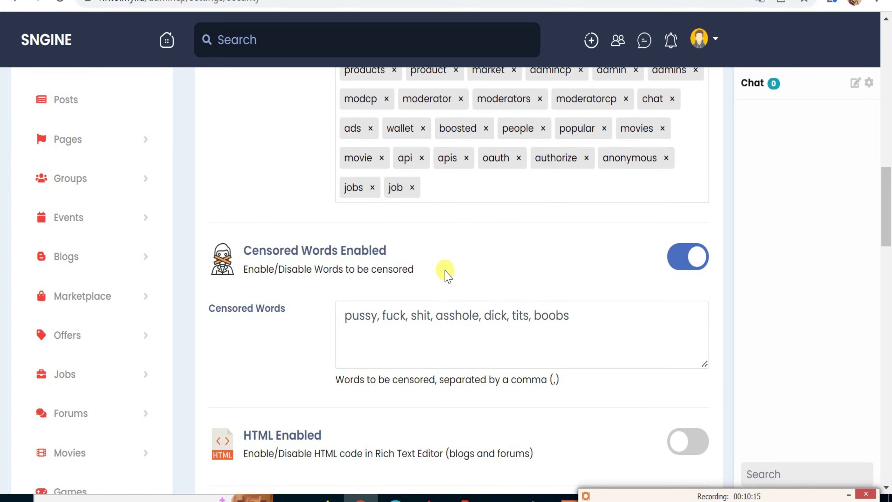
pyautogui.scroll(-4, 447, 276)
pyautogui.scroll(3, 531, 237)
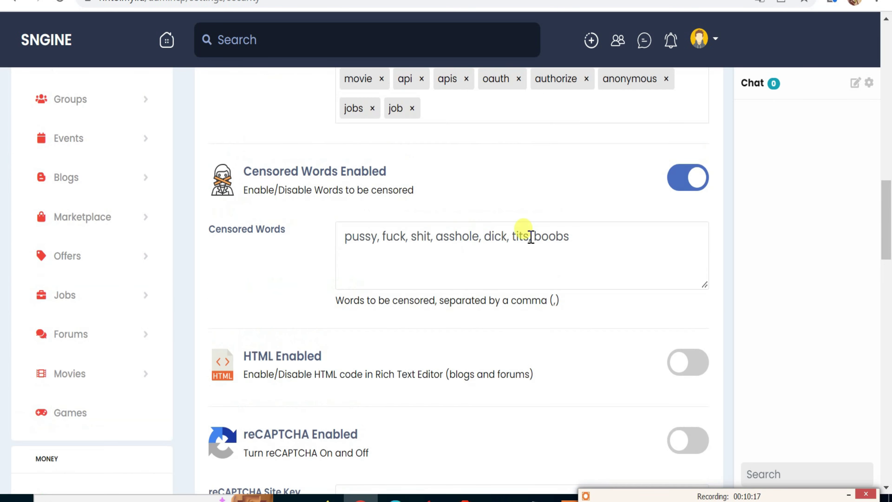
pyautogui.moveTo(240, 171); pyautogui.dragTo(378, 170)
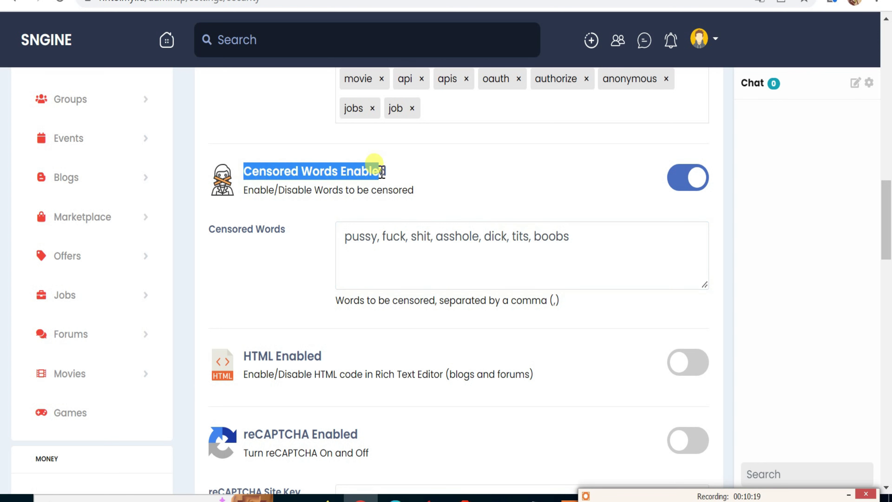
pyautogui.click(347, 236)
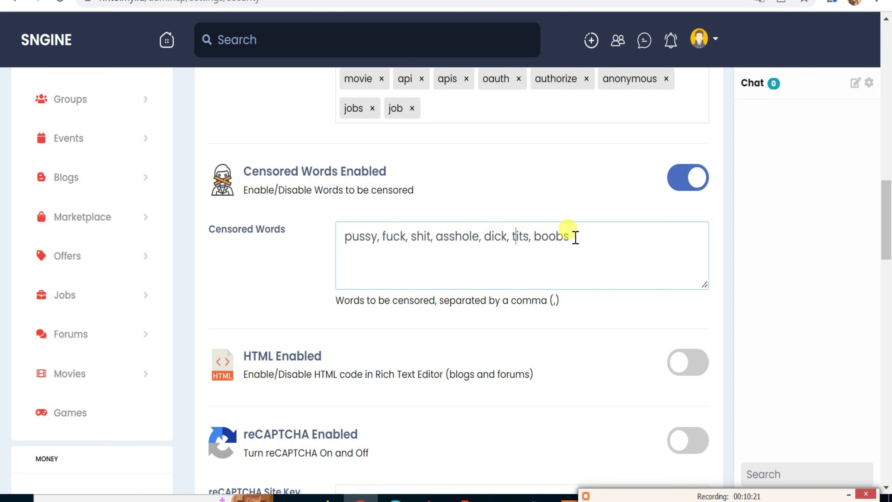
pyautogui.click(575, 235)
# Review the remaining security options such as reCAPTCHA, then open Limits Settings.
pyautogui.scroll(-2, 562, 316)
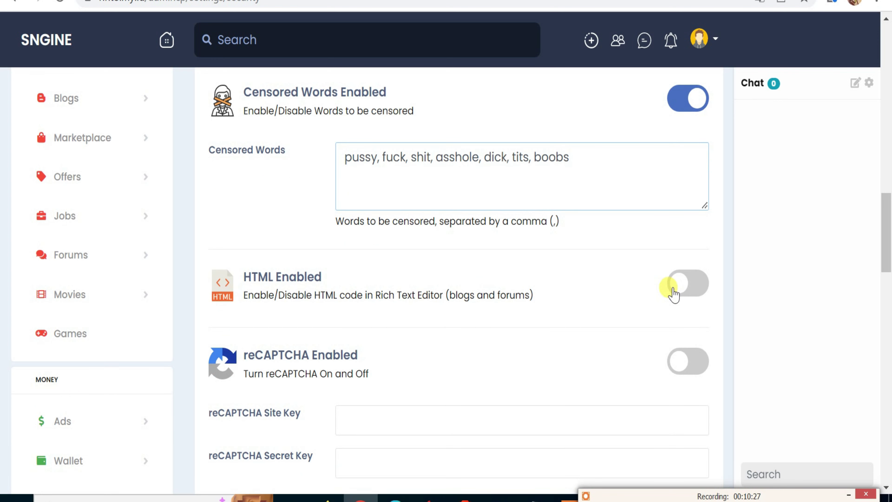
pyautogui.scroll(-2, 330, 339)
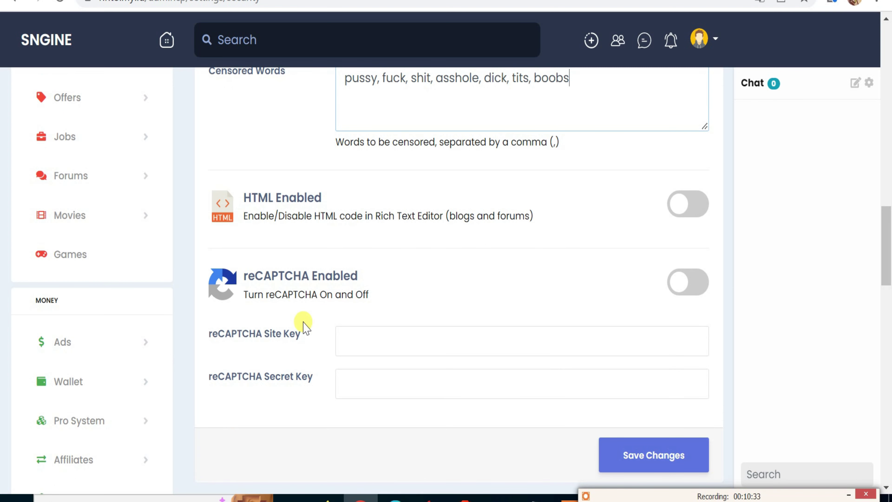
pyautogui.scroll(-4, 304, 325)
pyautogui.scroll(-6, 366, 319)
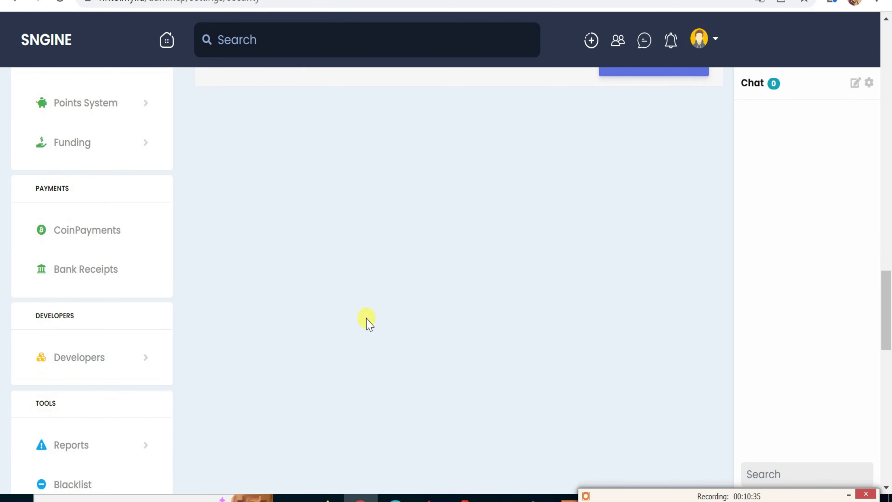
pyautogui.scroll(3, 367, 320)
pyautogui.scroll(20, 366, 319)
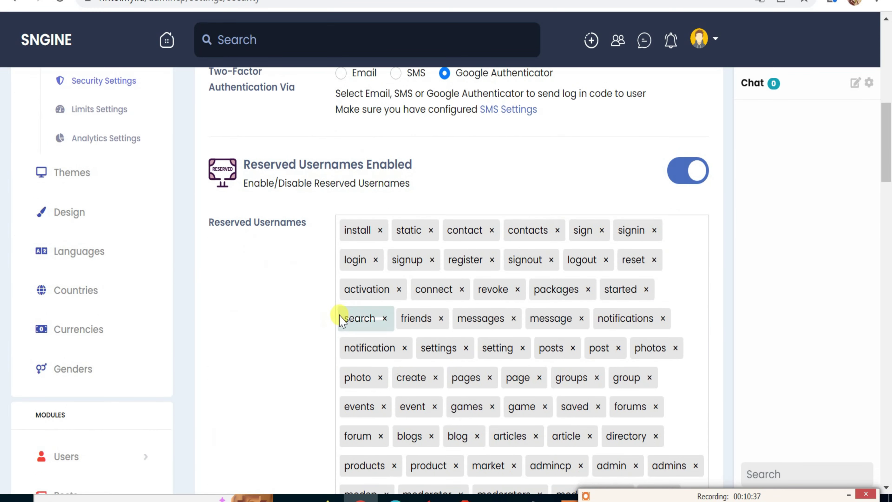
pyautogui.scroll(-4, 246, 309)
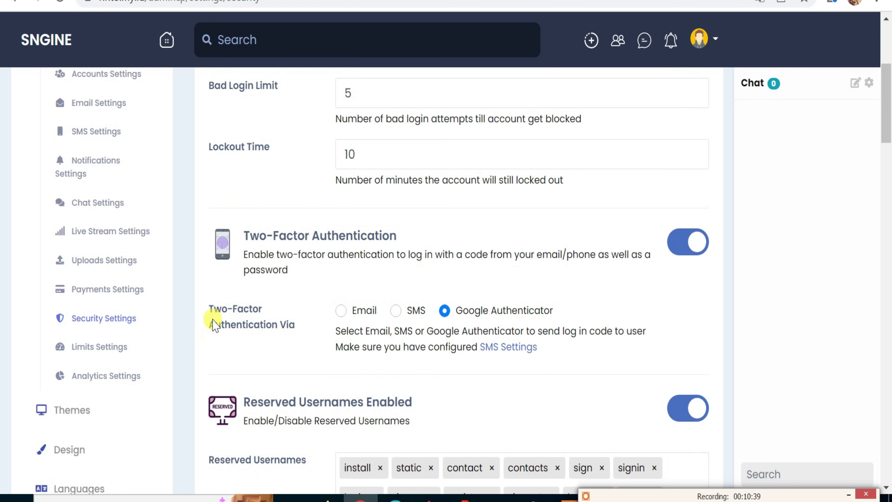
pyautogui.click(110, 350)
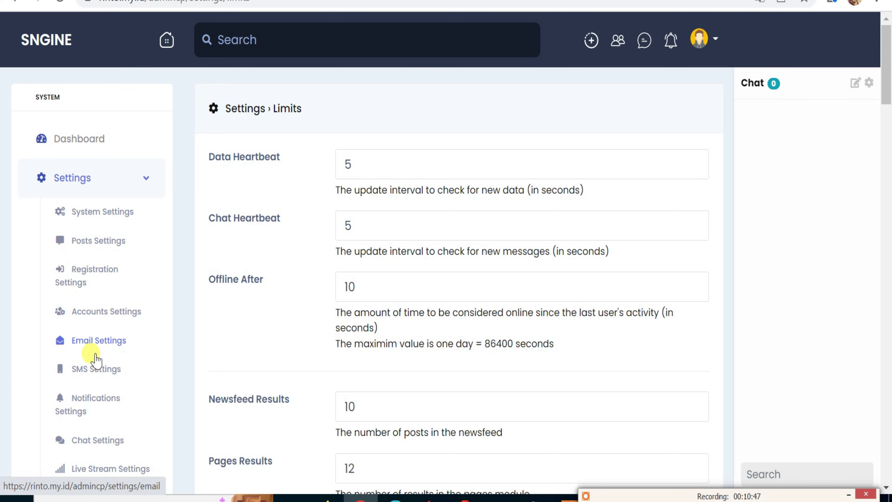
pyautogui.scroll(-4, 115, 320)
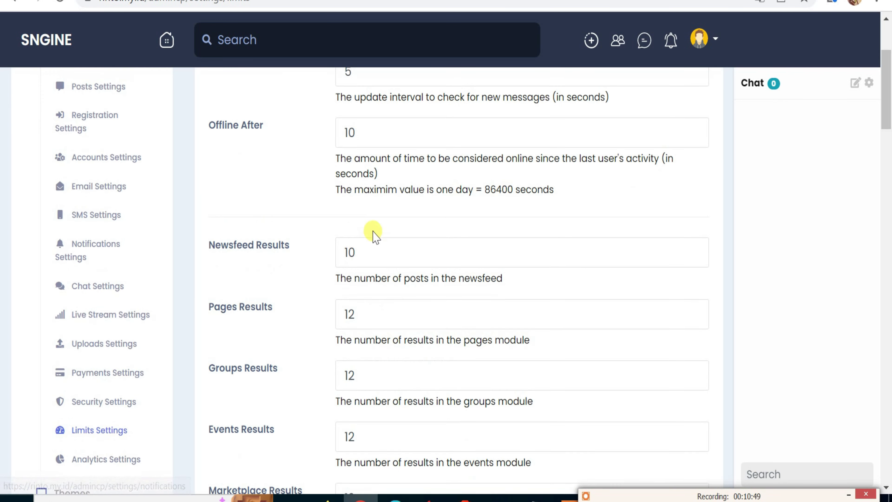
pyautogui.scroll(4, 373, 232)
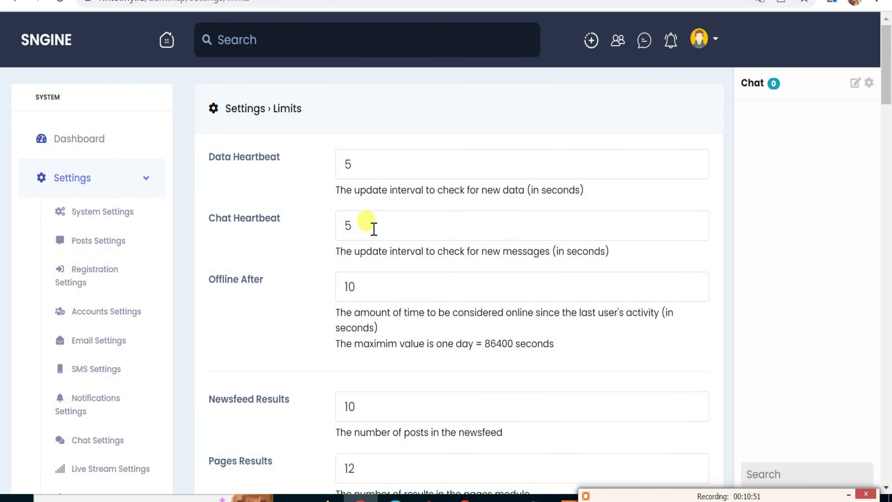
pyautogui.scroll(-4, 374, 230)
pyautogui.scroll(-4, 373, 234)
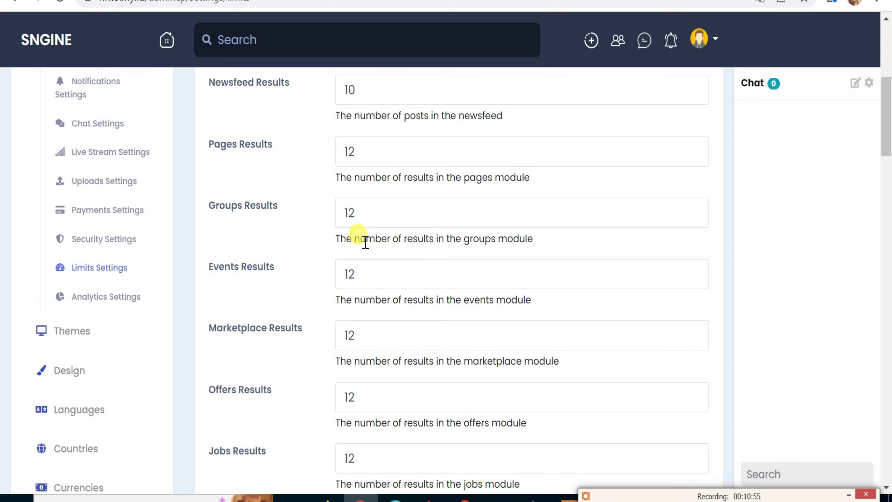
pyautogui.scroll(8, 366, 243)
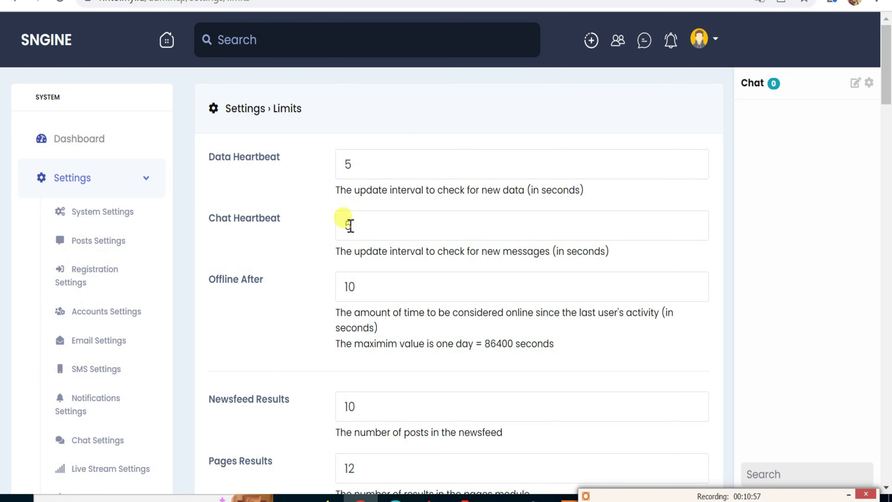
pyautogui.scroll(-8, 133, 281)
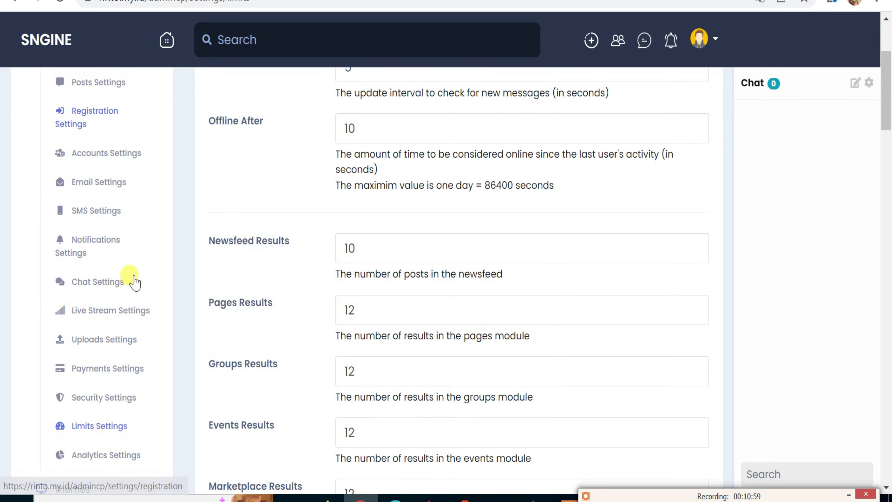
pyautogui.scroll(8, 334, 283)
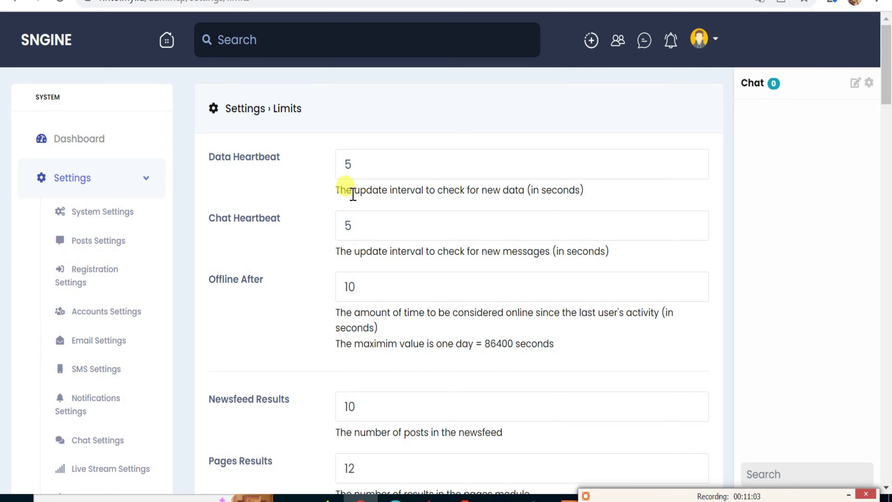
pyautogui.moveTo(354, 194); pyautogui.dragTo(585, 196)
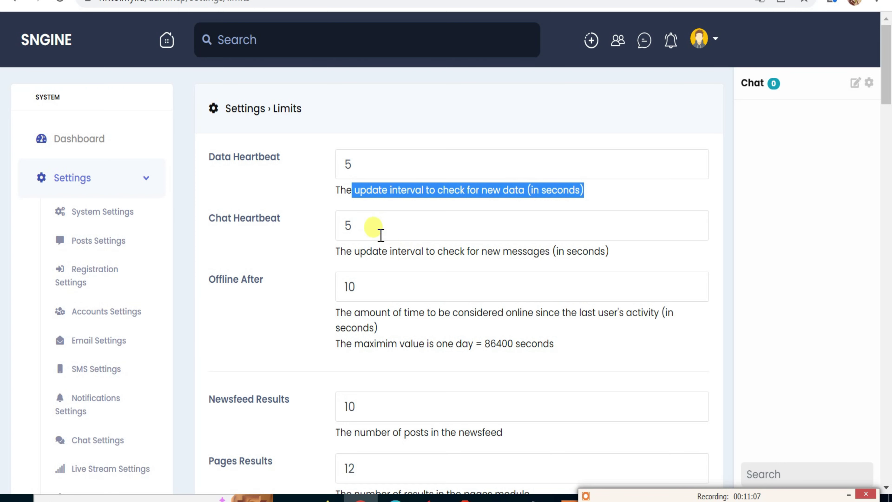
pyautogui.moveTo(353, 252); pyautogui.dragTo(550, 269)
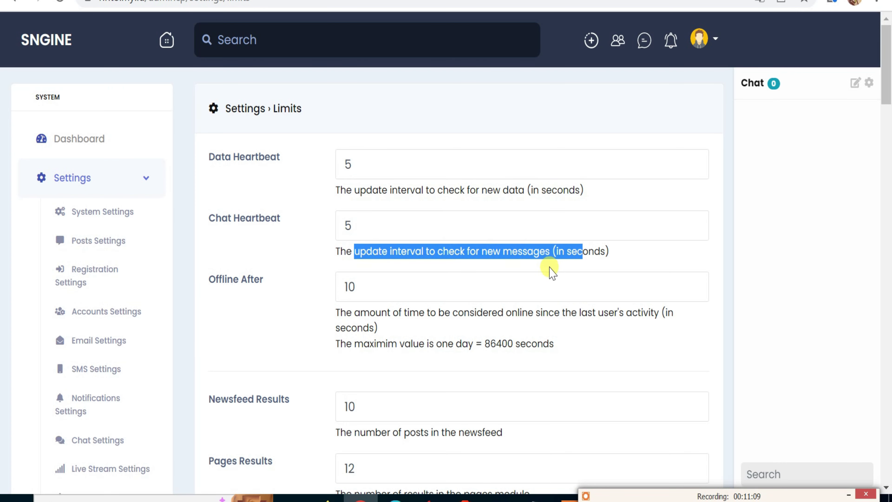
pyautogui.scroll(-5, 550, 268)
pyautogui.scroll(-10, 468, 231)
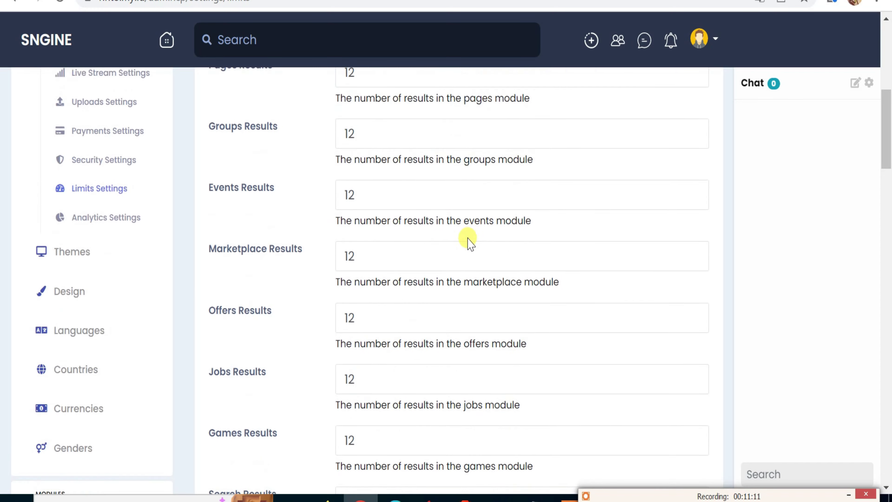
pyautogui.scroll(-5, 469, 246)
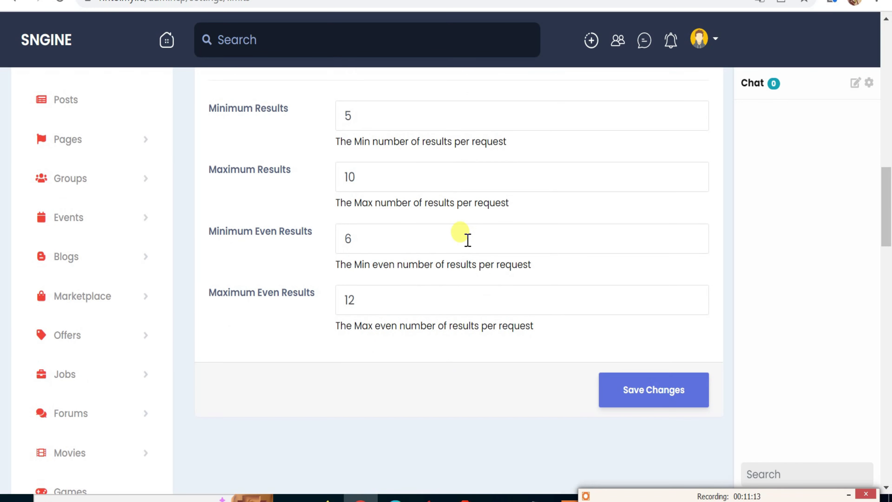
pyautogui.scroll(18, 370, 331)
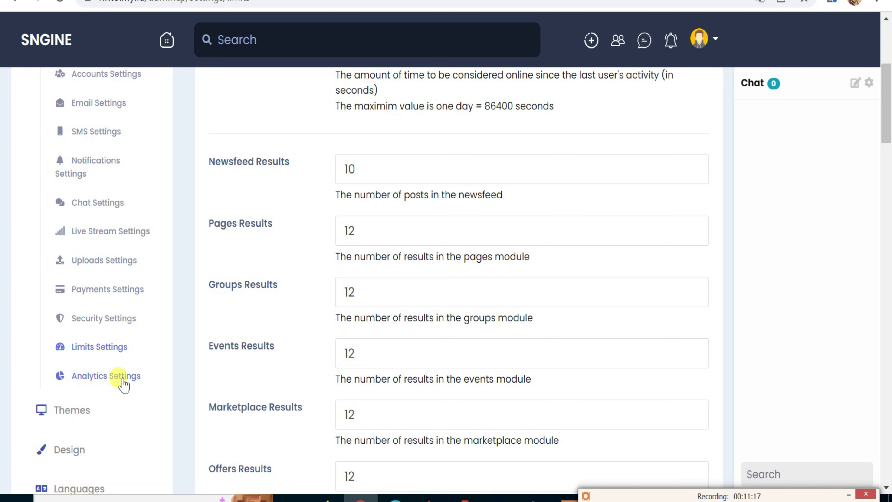
# Open Analytics Settings and save changes with the Tracking Code box empty.
pyautogui.click(124, 375)
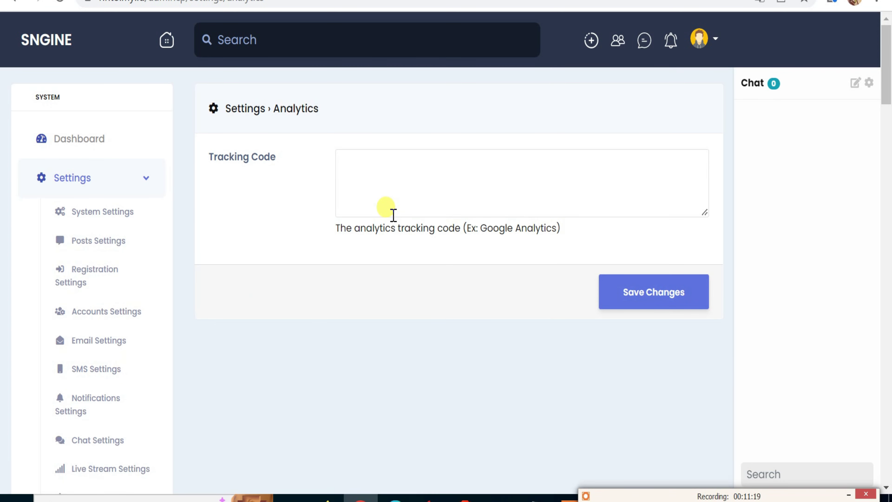
pyautogui.click(378, 165)
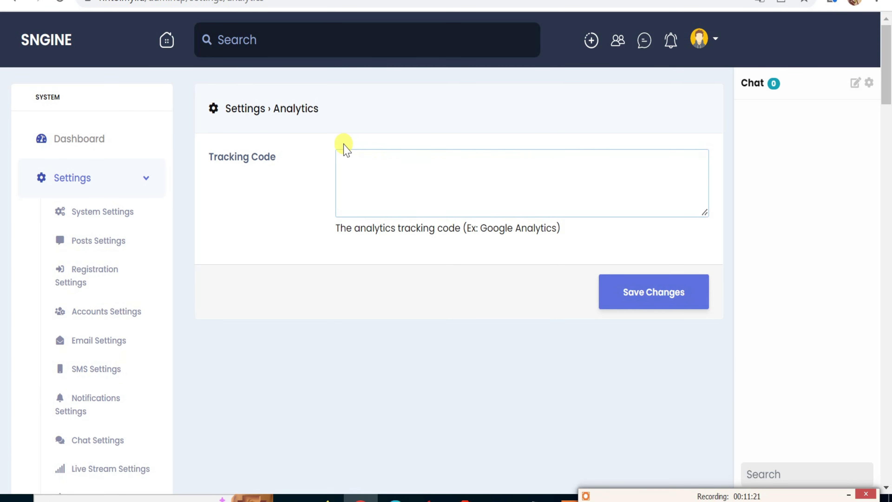
pyautogui.click(617, 299)
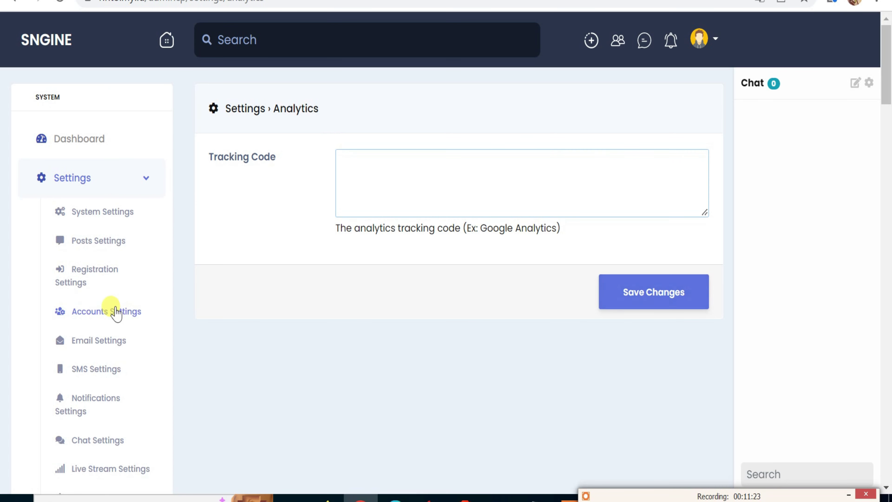
pyautogui.scroll(-5, 115, 310)
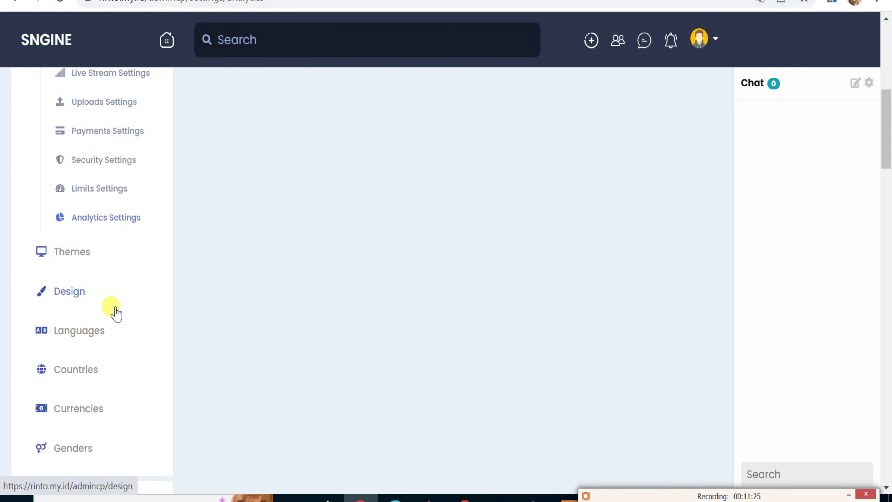
# Open the Themes page and review the single 'default' theme.
pyautogui.click(75, 253)
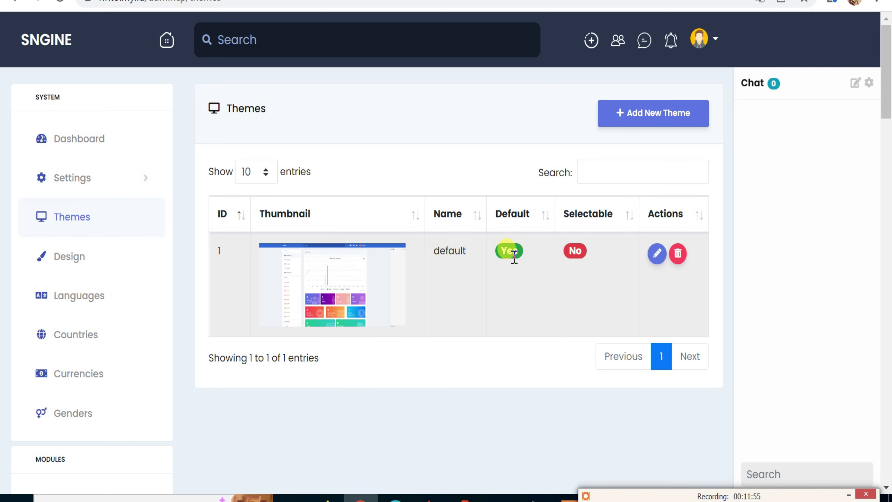
pyautogui.scroll(-4, 135, 318)
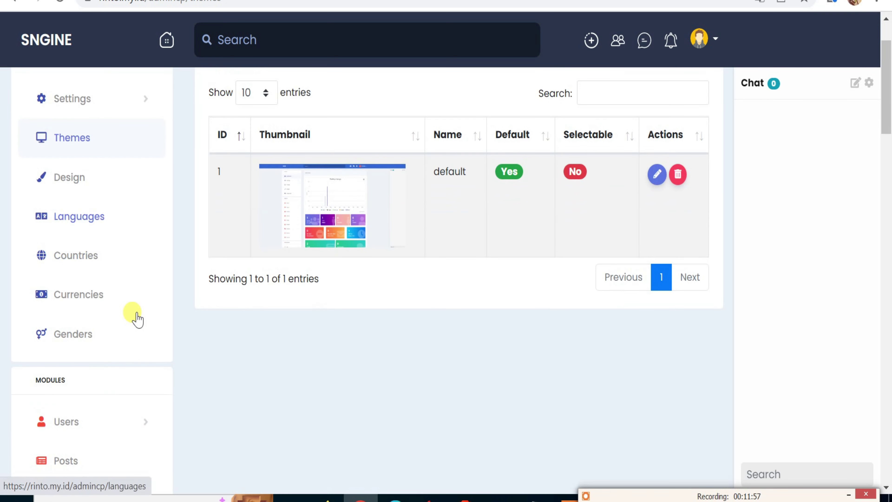
pyautogui.scroll(4, 247, 298)
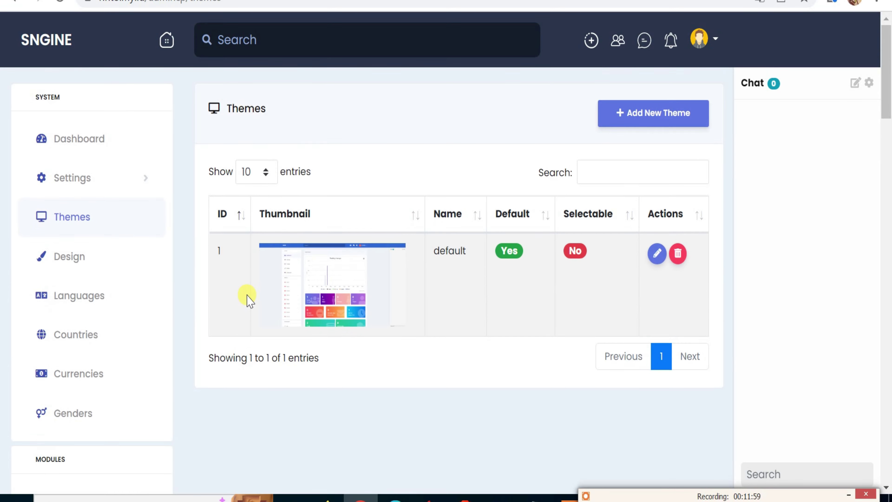
pyautogui.scroll(-6, 179, 263)
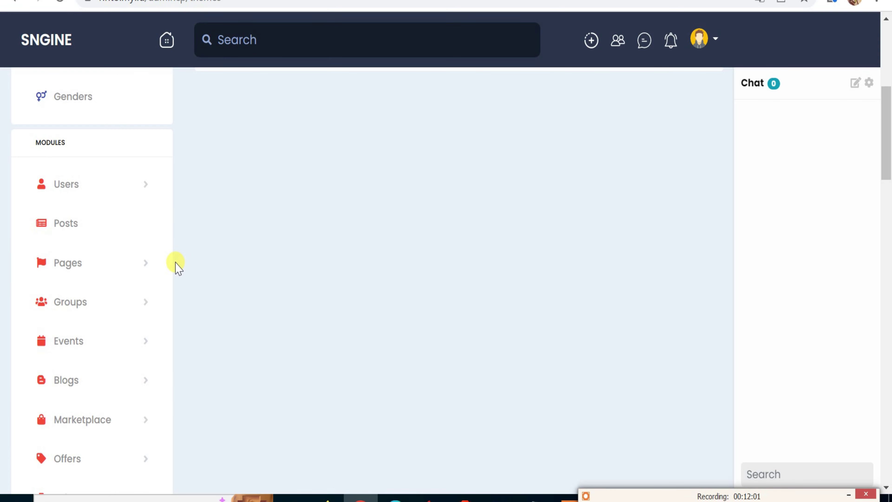
pyautogui.scroll(6, 177, 268)
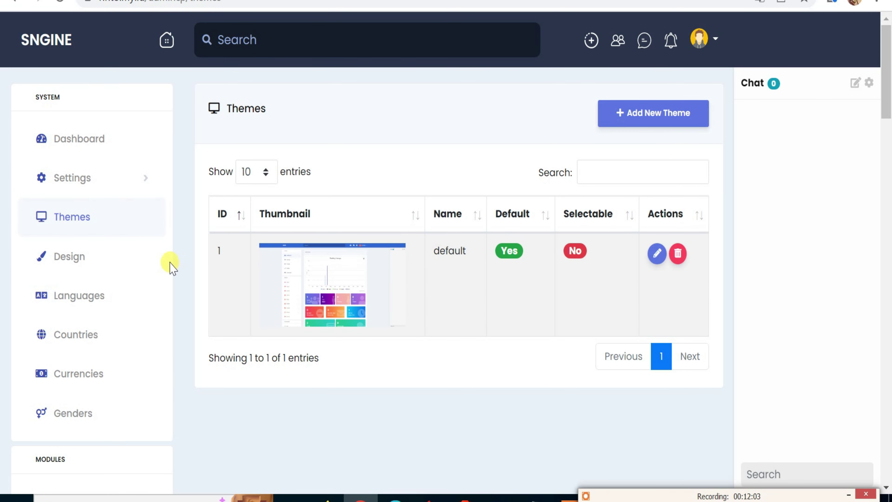
pyautogui.scroll(-2, 172, 268)
pyautogui.scroll(2, 160, 276)
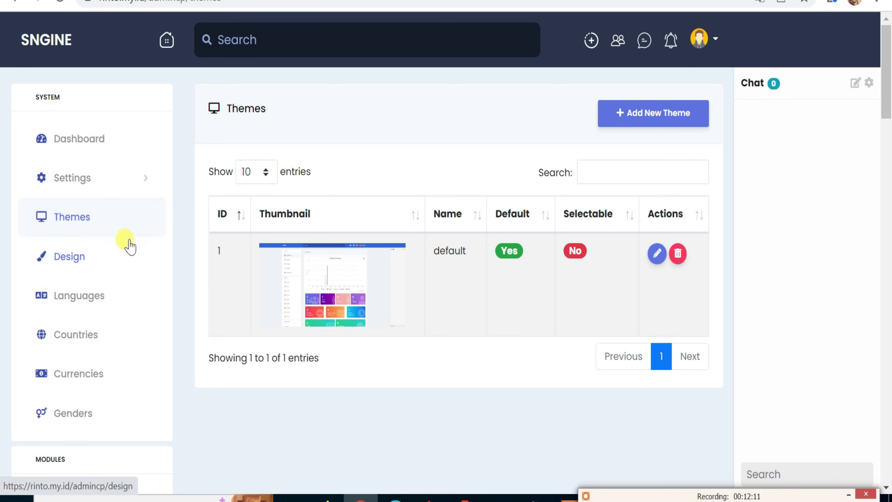
pyautogui.scroll(-12, 90, 196)
pyautogui.scroll(10, 88, 217)
pyautogui.scroll(2, 87, 219)
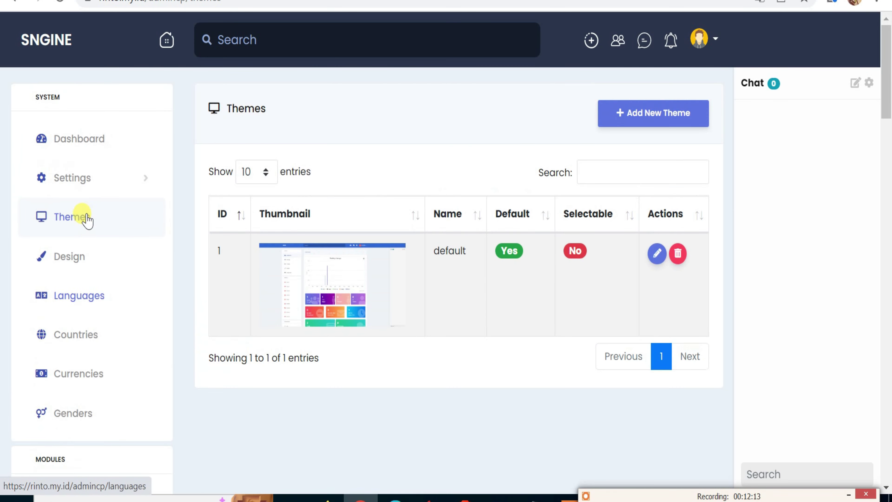
# Expand the Settings submenu in the sidebar and scroll down toward Design.
pyautogui.click(81, 180)
pyautogui.scroll(-6, 85, 242)
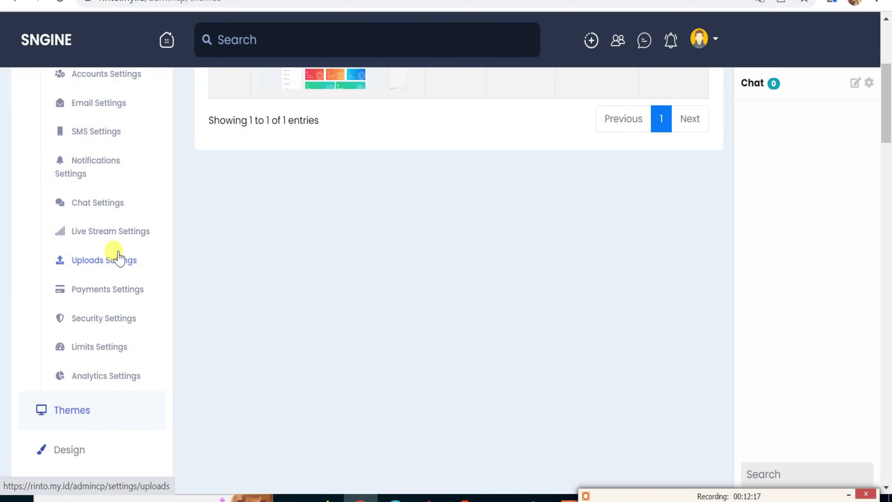
pyautogui.scroll(-2, 124, 299)
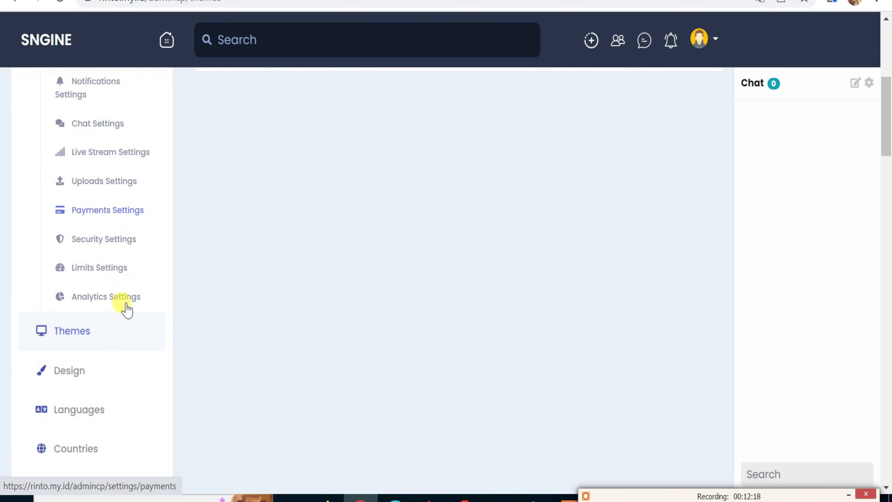
# Open Design and review night mode, logo, wallpaper, favicon, store badges and custom CSS/JavaScript options.
pyautogui.click(72, 373)
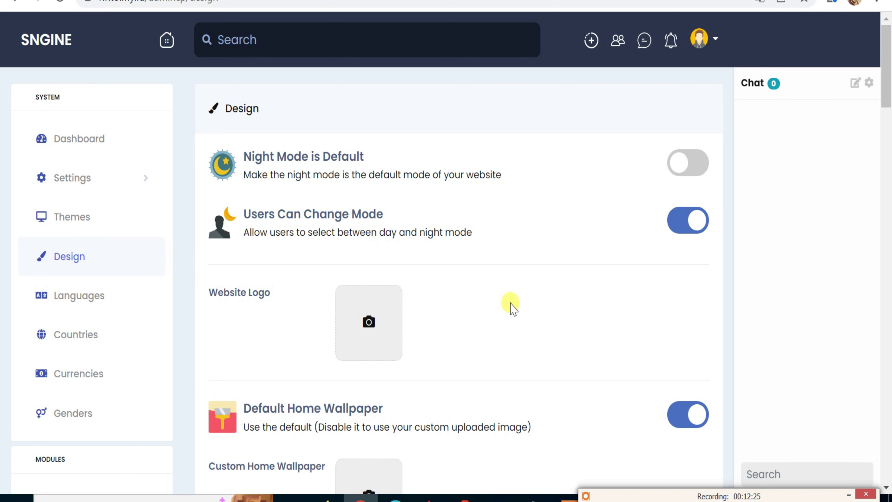
pyautogui.scroll(-2, 492, 312)
pyautogui.scroll(-6, 455, 314)
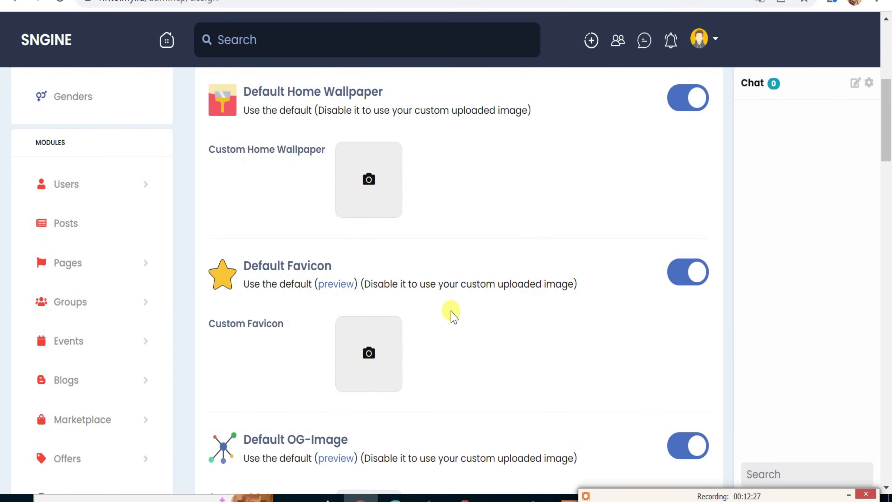
pyautogui.scroll(-12, 444, 304)
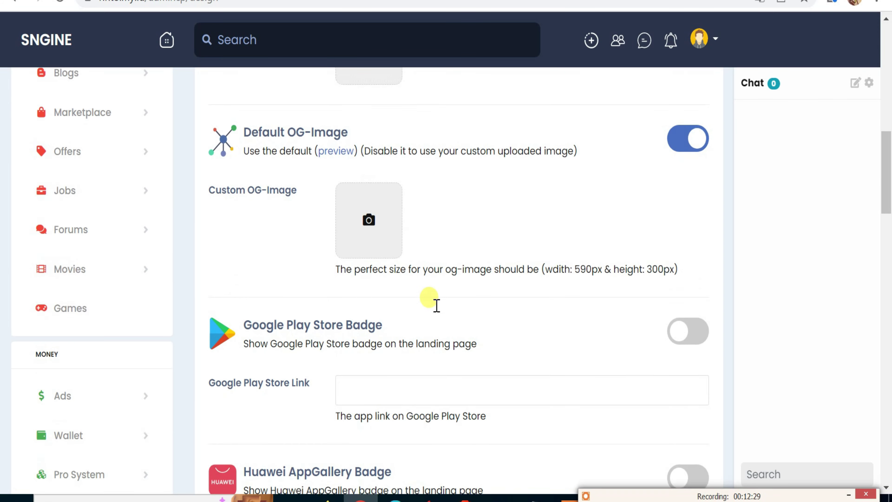
pyautogui.scroll(4, 435, 309)
pyautogui.scroll(-17, 434, 309)
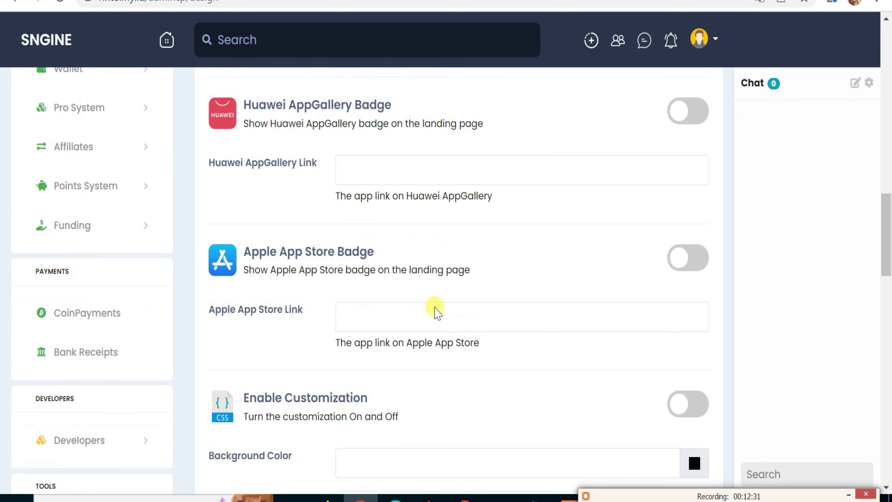
pyautogui.scroll(-6, 435, 307)
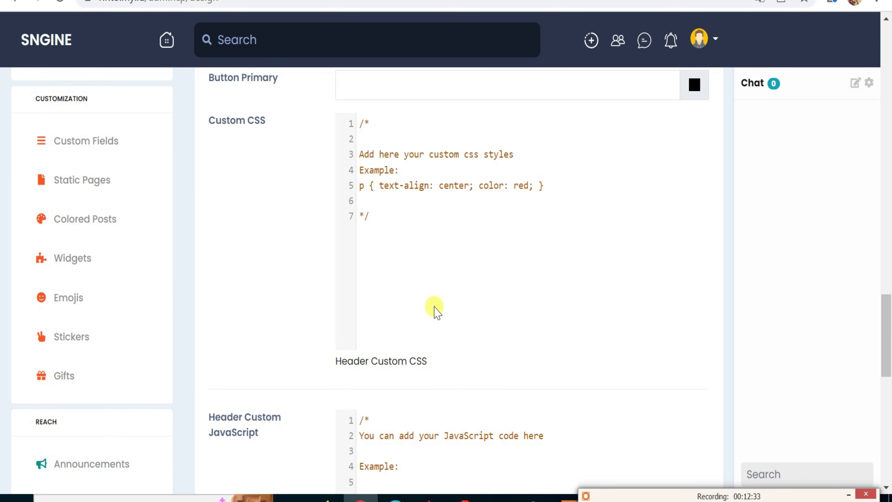
pyautogui.scroll(-19, 435, 311)
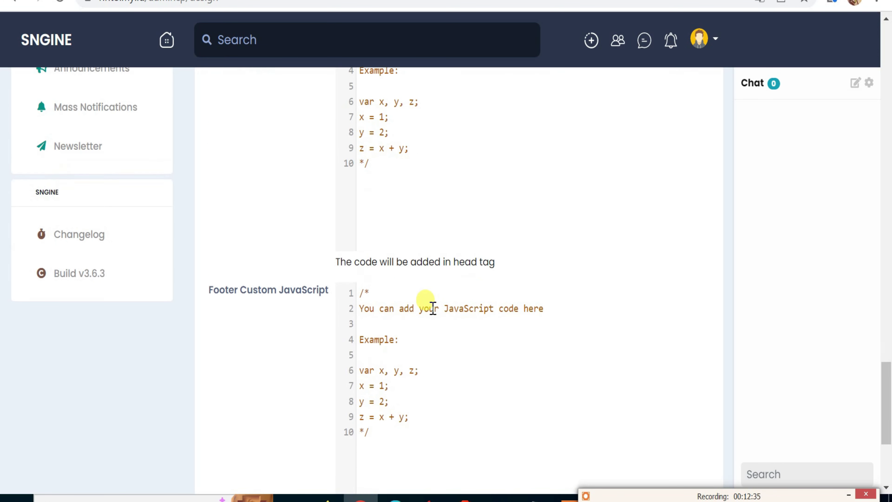
pyautogui.scroll(20, 432, 306)
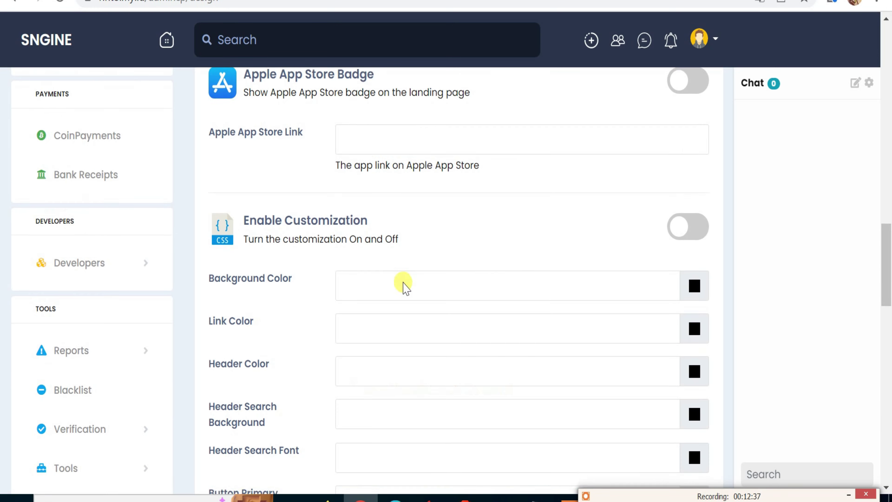
pyautogui.scroll(18, 401, 282)
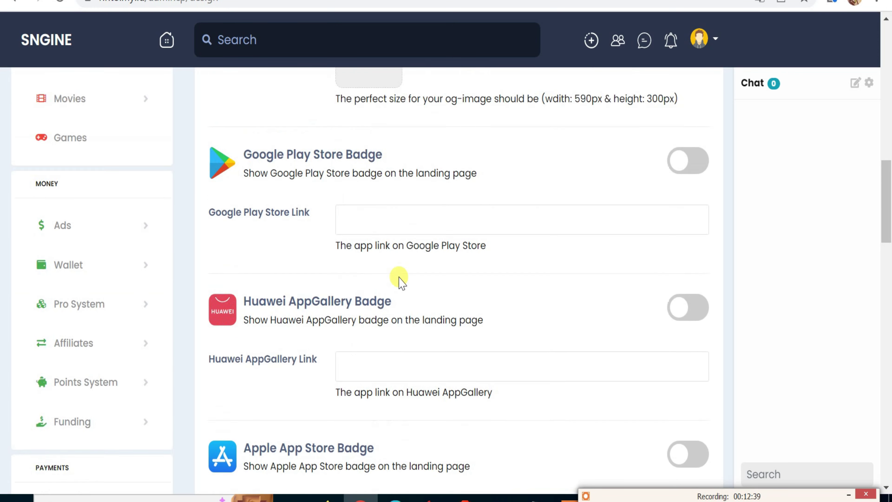
pyautogui.scroll(6, 399, 275)
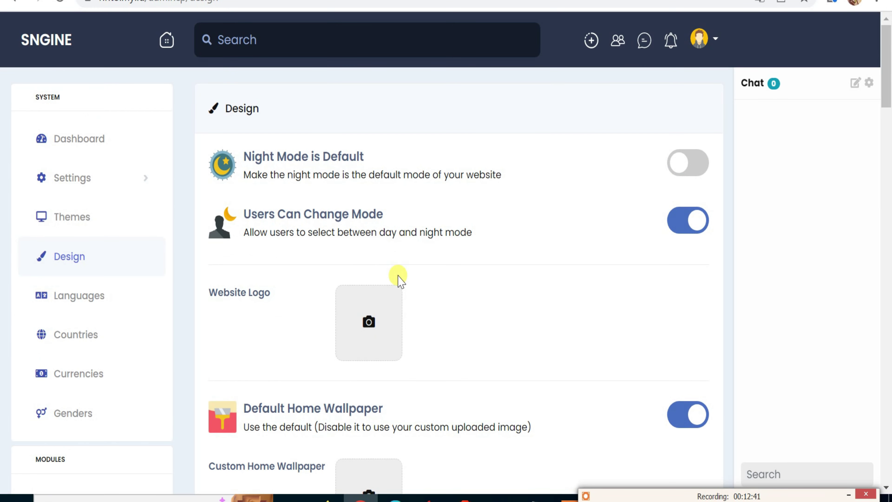
# Open the Languages list and review the installed languages, with English as default.
pyautogui.click(94, 303)
pyautogui.scroll(-4, 275, 262)
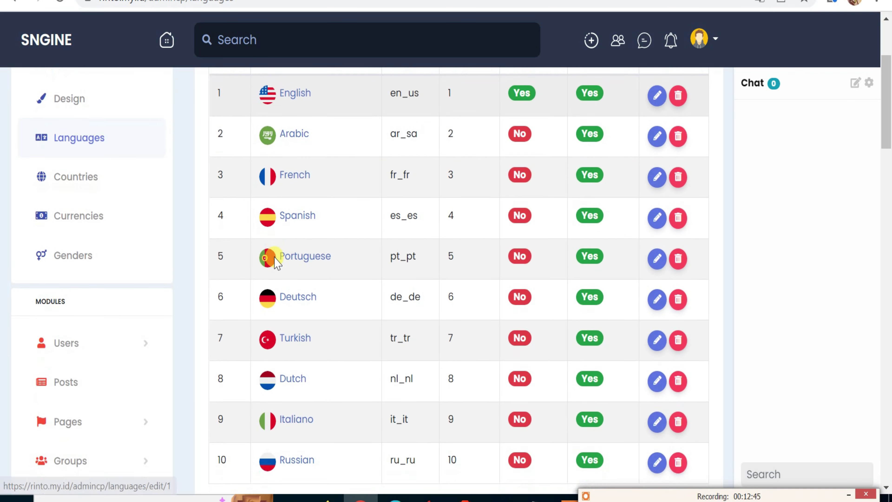
pyautogui.scroll(-4, 276, 263)
pyautogui.scroll(8, 312, 268)
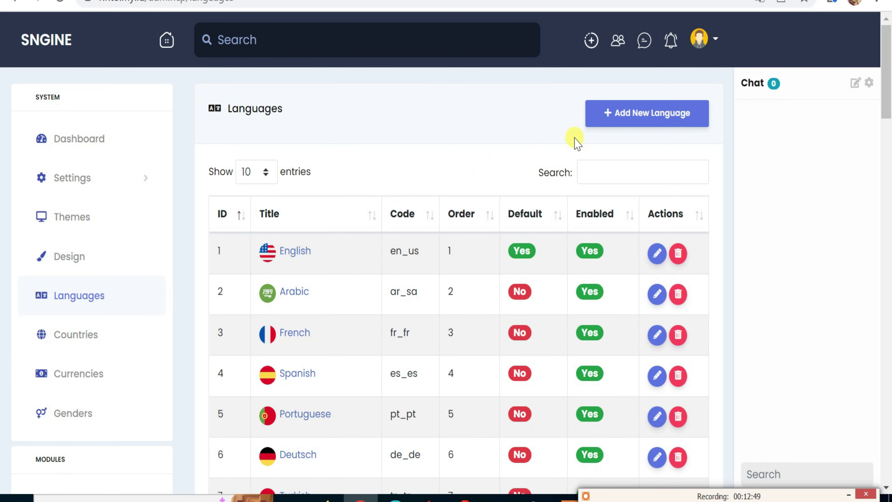
# Bring up the empty Add New Language form and scroll through its fields.
pyautogui.click(629, 114)
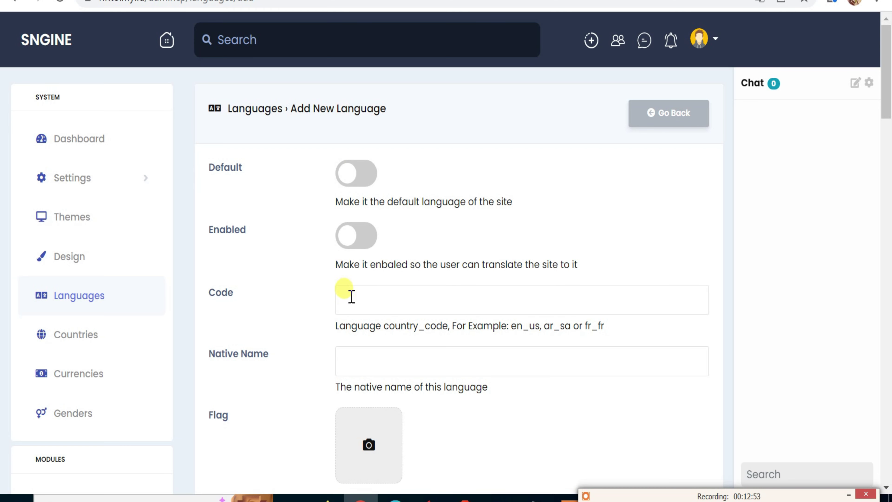
pyautogui.scroll(-4, 352, 385)
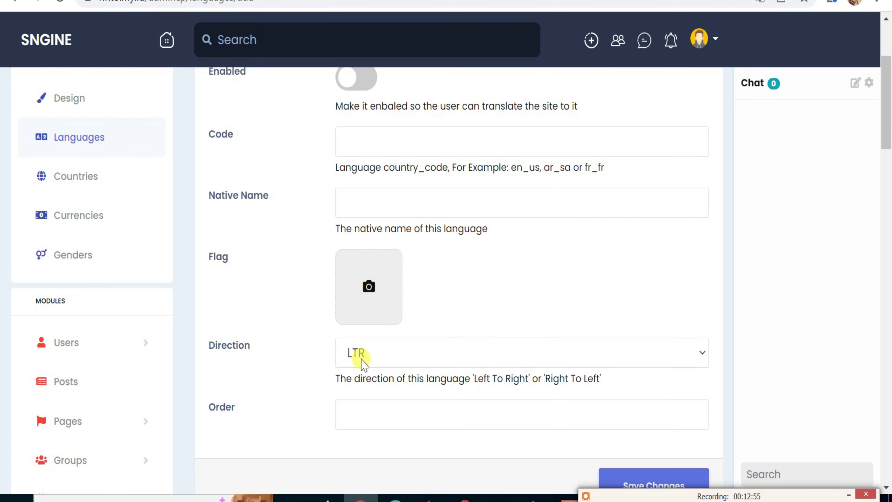
pyautogui.scroll(-4, 355, 369)
pyautogui.scroll(4, 361, 372)
pyautogui.scroll(4, 362, 352)
# Open the Countries page and scroll through the countries table.
pyautogui.click(90, 338)
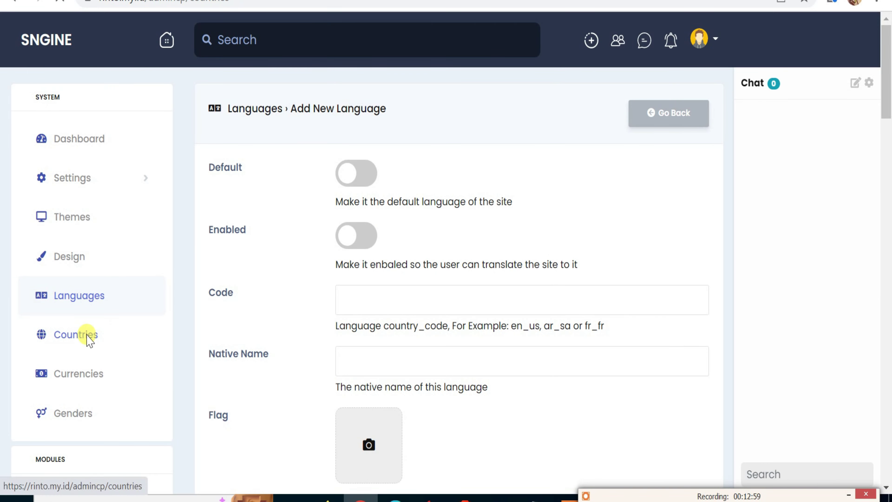
pyautogui.scroll(-2, 369, 232)
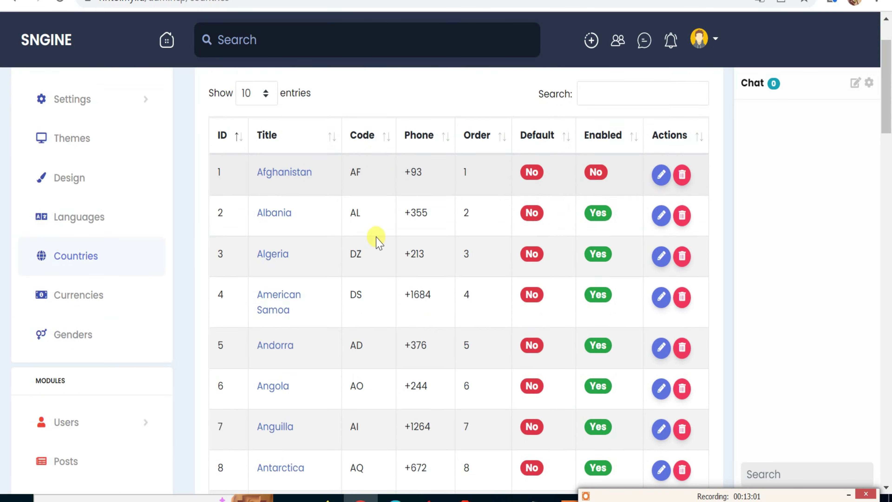
pyautogui.scroll(-8, 377, 244)
pyautogui.scroll(10, 442, 248)
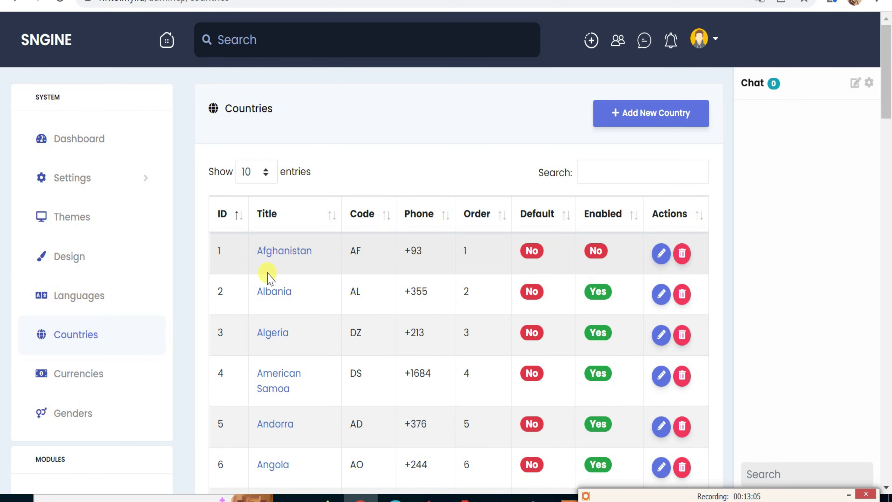
pyautogui.scroll(-2, 251, 281)
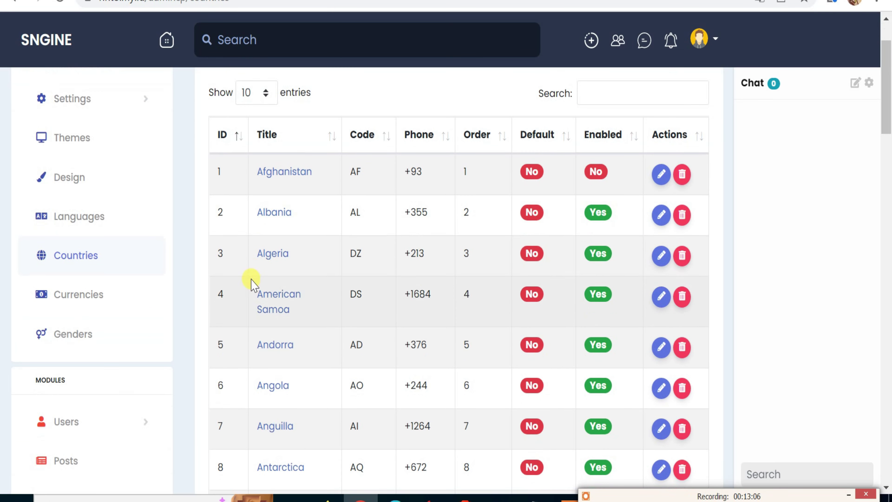
# Open Currencies and browse the 25 enabled currencies, including Australia Dollar (AUD) and Euro.
pyautogui.click(101, 303)
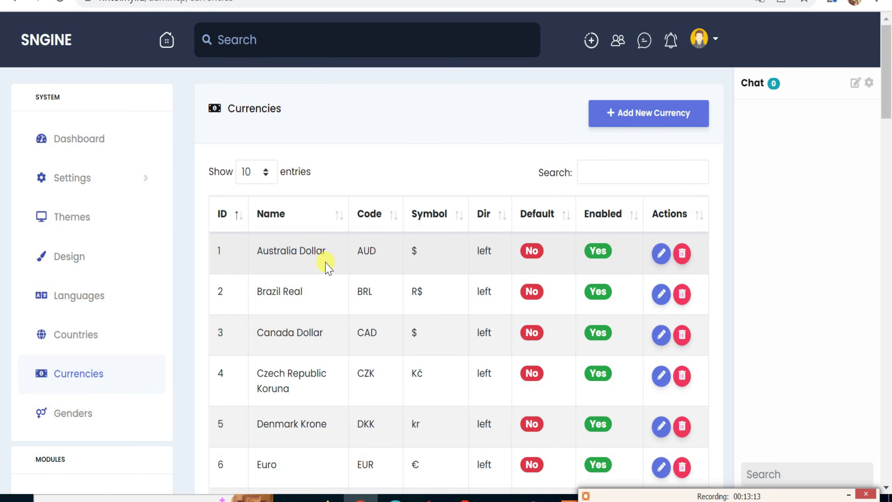
pyautogui.scroll(-4, 280, 311)
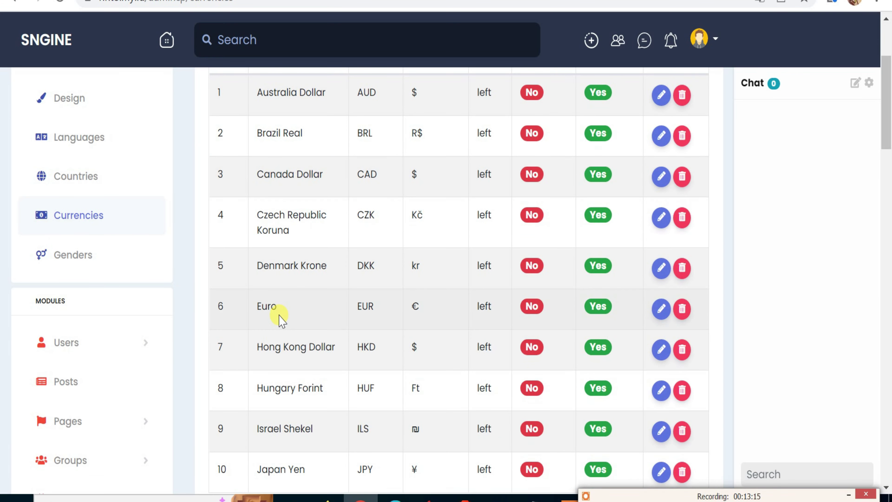
pyautogui.scroll(4, 280, 317)
pyautogui.scroll(-8, 280, 318)
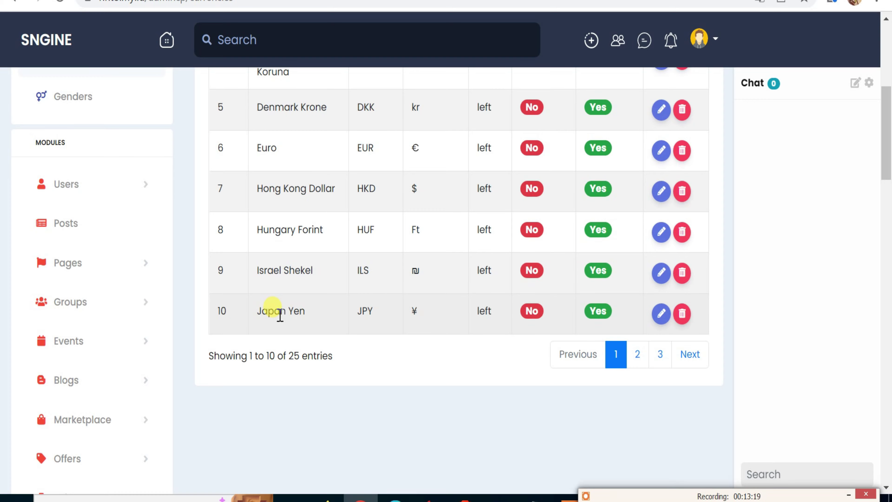
pyautogui.scroll(4, 280, 316)
pyautogui.scroll(4, 280, 316)
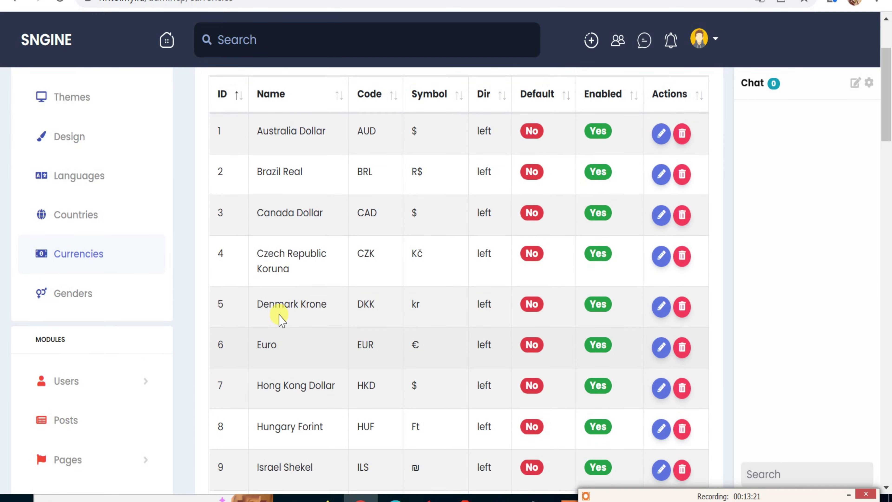
pyautogui.scroll(-3, 279, 316)
pyautogui.scroll(-5, 280, 318)
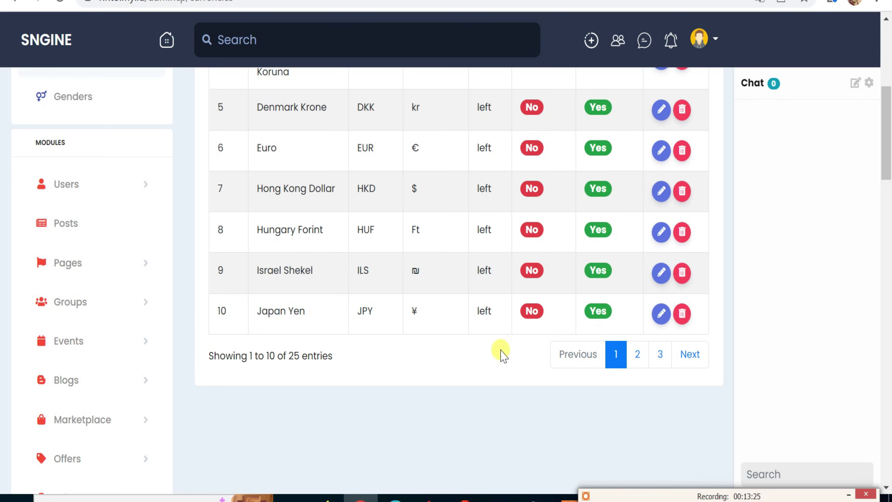
pyautogui.scroll(4, 160, 297)
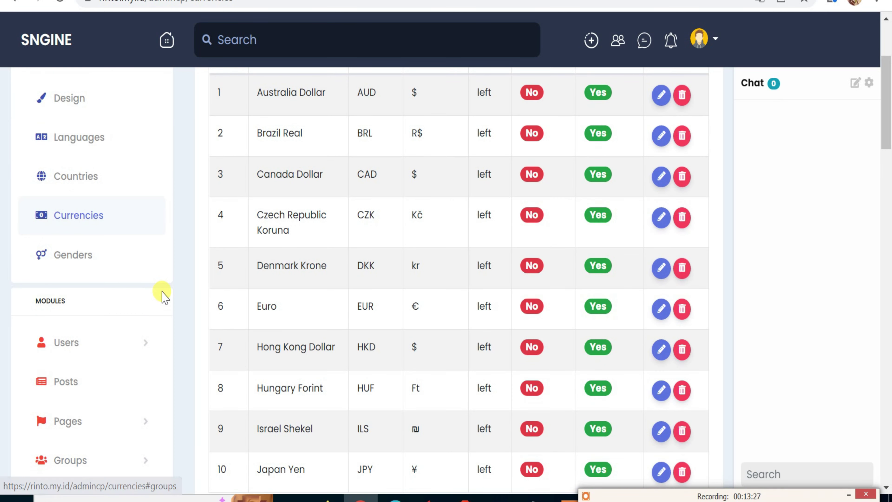
pyautogui.scroll(2, 162, 297)
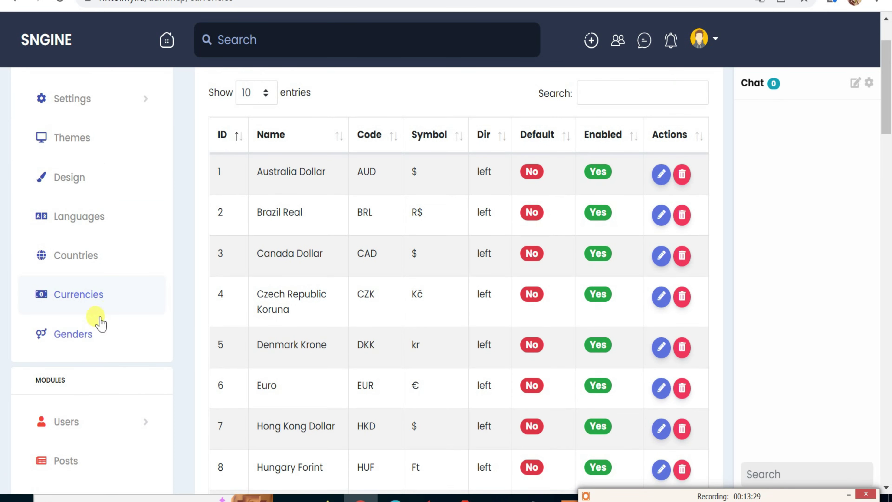
# Glance at the Genders list, then open List Users showing 2 activated accounts and 0 banned.
pyautogui.click(72, 338)
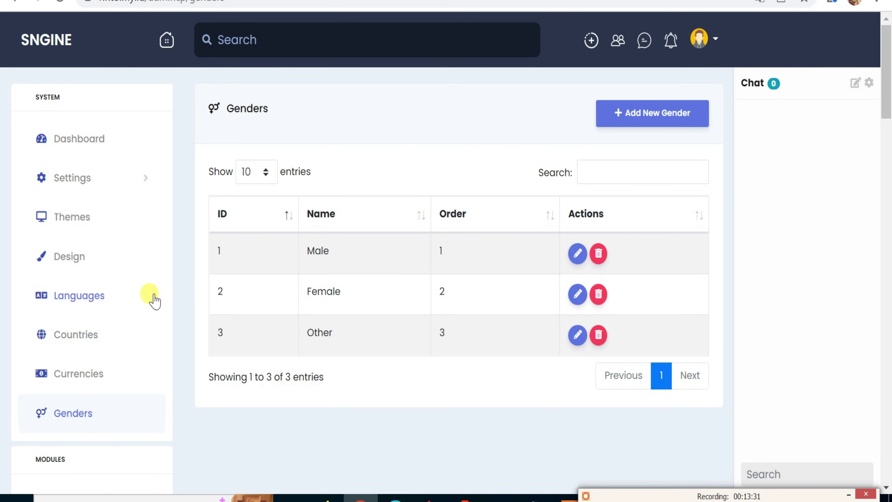
pyautogui.scroll(-4, 245, 346)
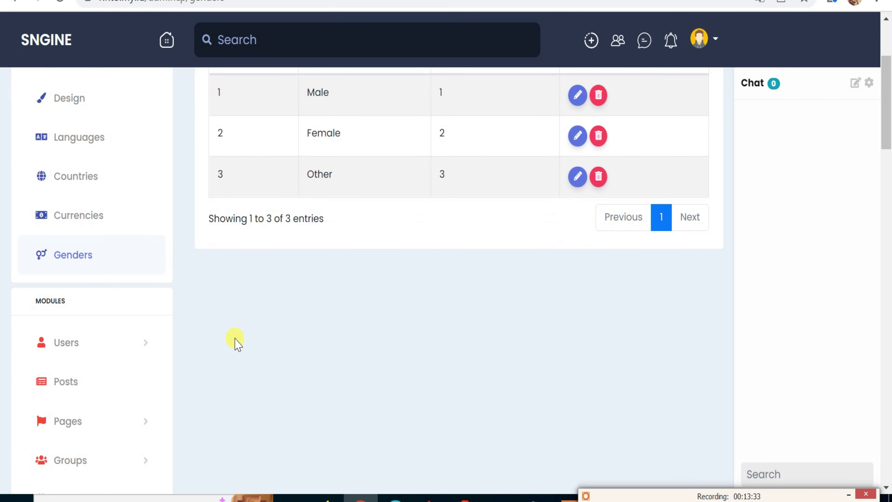
pyautogui.click(71, 347)
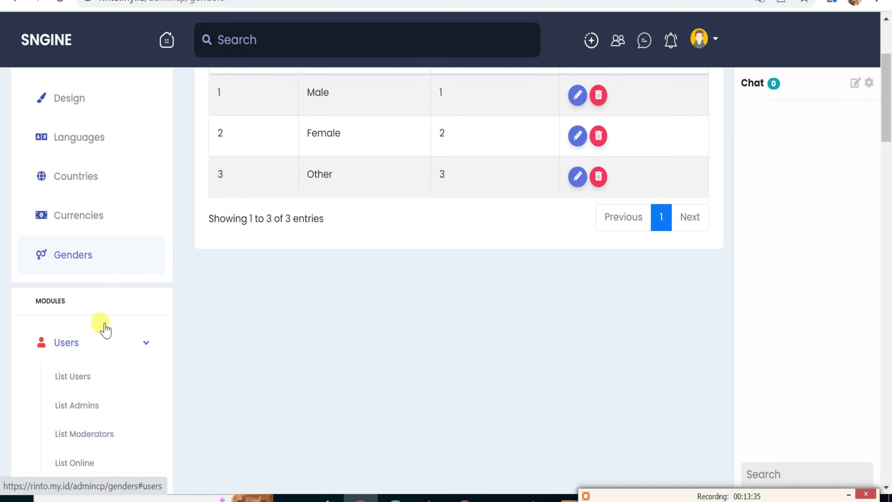
pyautogui.click(86, 377)
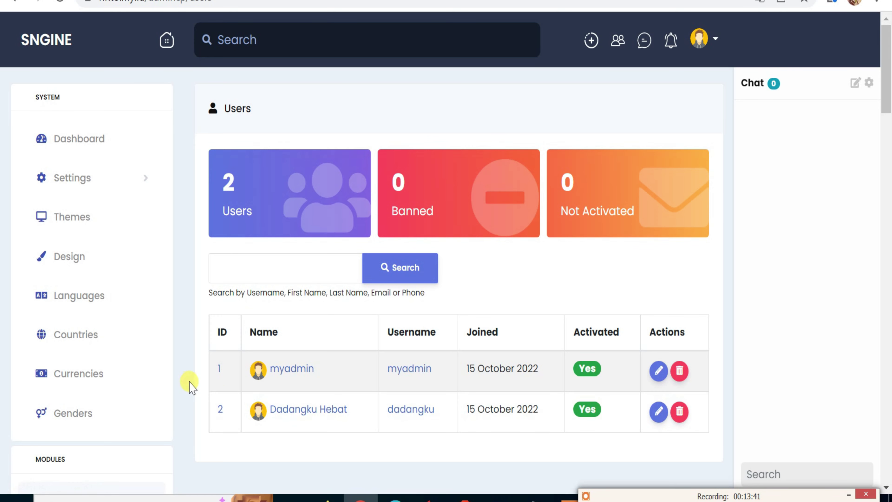
pyautogui.scroll(-5, 189, 384)
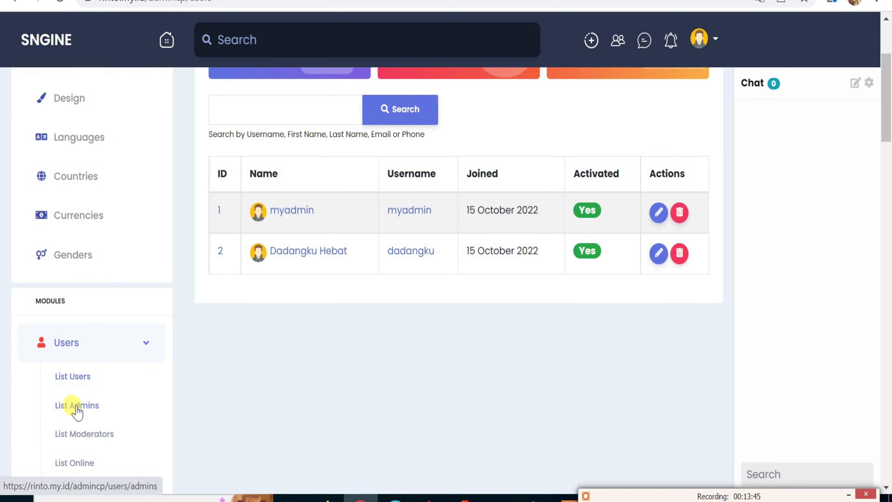
# Open the list of admin accounts and scroll through it.
pyautogui.click(76, 408)
pyautogui.scroll(-2, 150, 397)
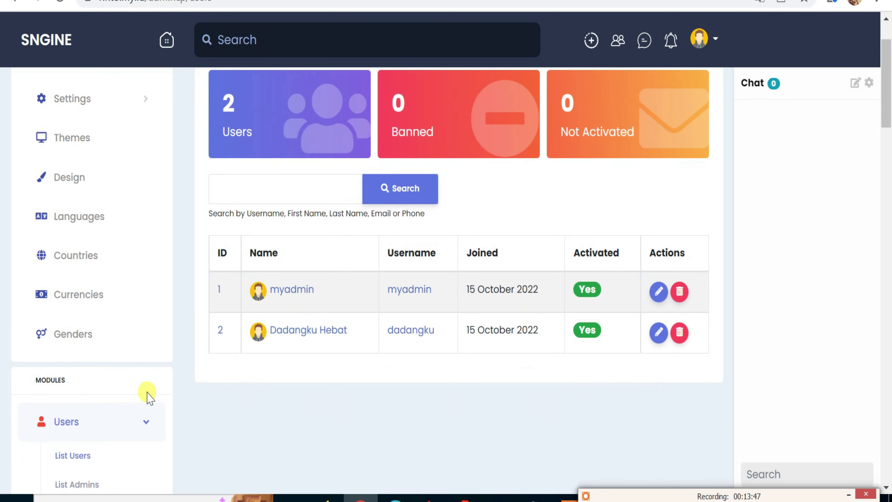
pyautogui.scroll(-2, 150, 397)
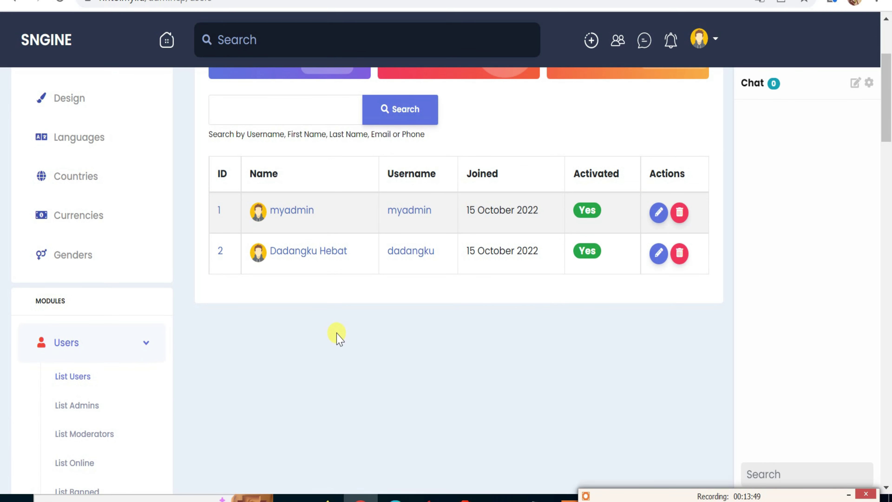
# Show the Admins list with its single admin (ID 1), briefly opening and closing the chat compose box and chat settings.
pyautogui.click(75, 404)
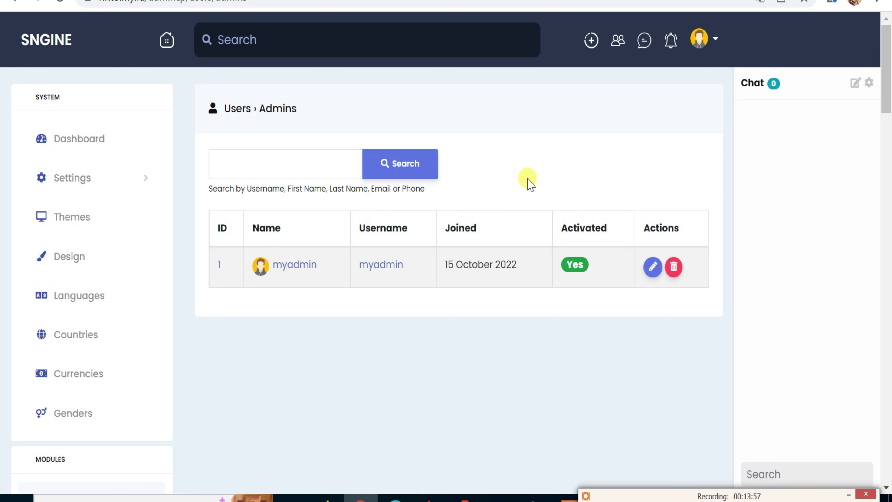
pyautogui.click(855, 85)
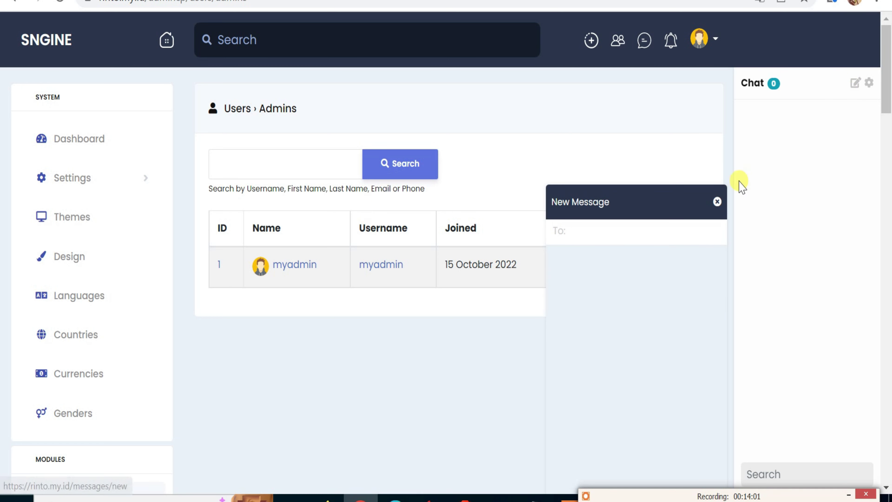
pyautogui.click(717, 202)
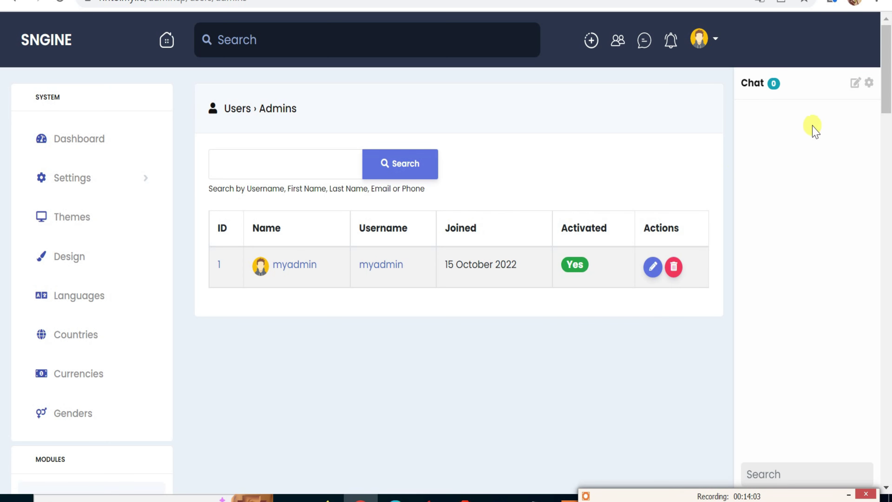
pyautogui.click(869, 83)
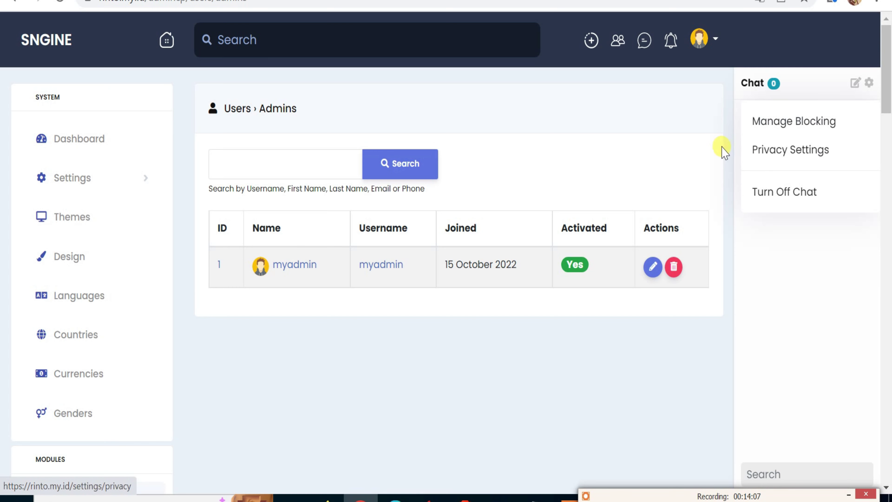
pyautogui.click(700, 146)
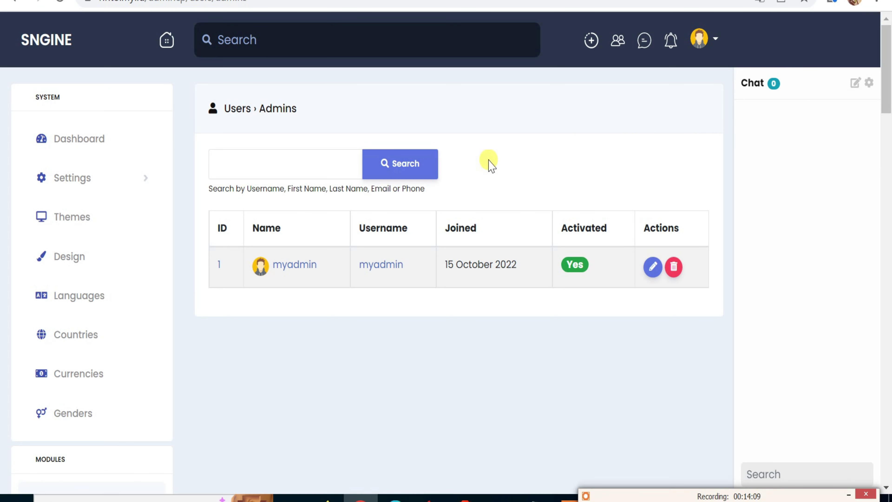
pyautogui.scroll(-2, 430, 206)
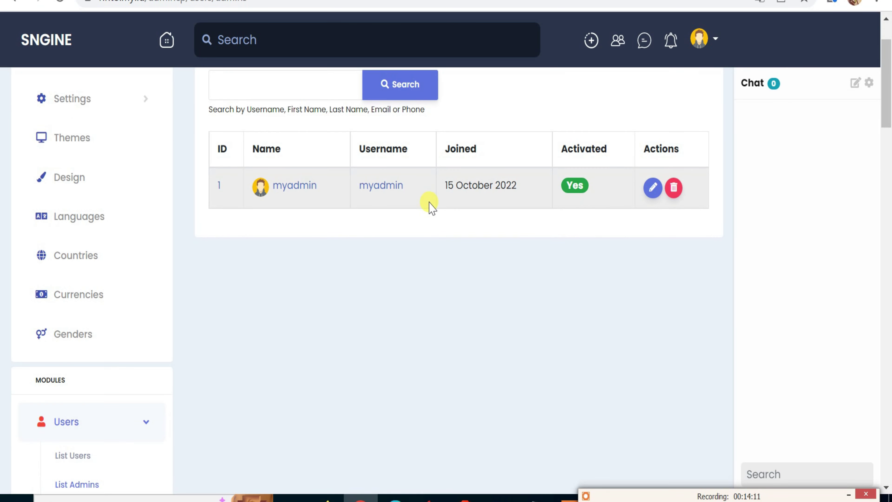
pyautogui.scroll(2, 430, 206)
pyautogui.scroll(-4, 359, 227)
pyautogui.scroll(-2, 169, 303)
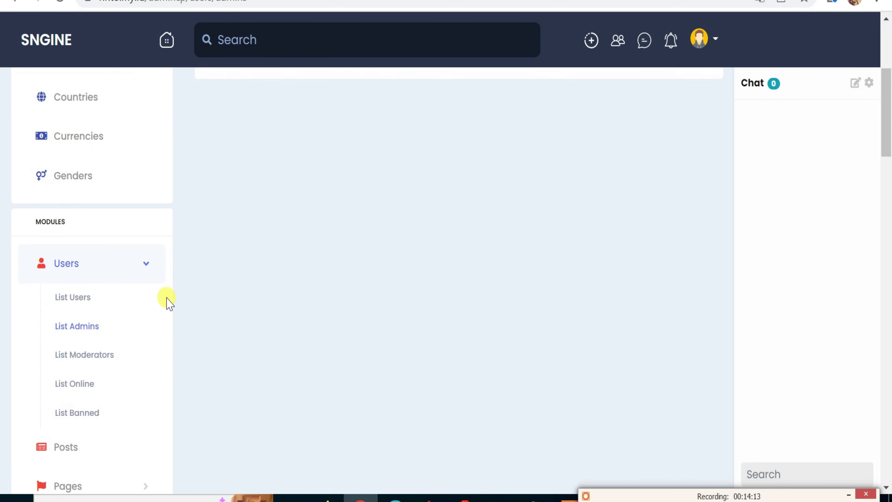
# Look over the Moderators and Online users lists, then open the empty Banned users list.
pyautogui.click(86, 356)
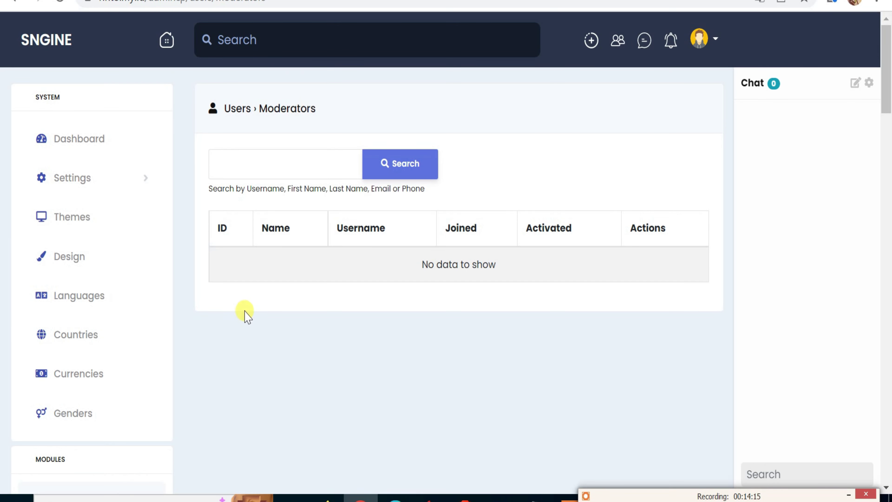
pyautogui.scroll(-3, 149, 354)
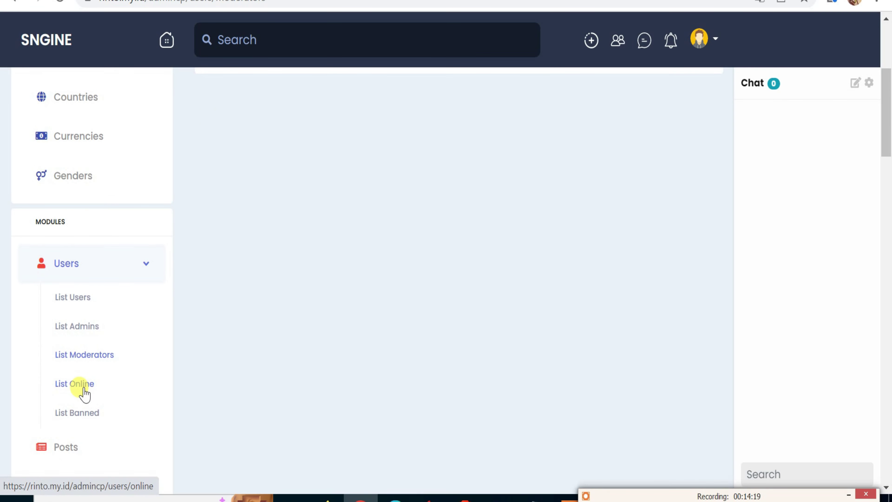
pyautogui.click(84, 395)
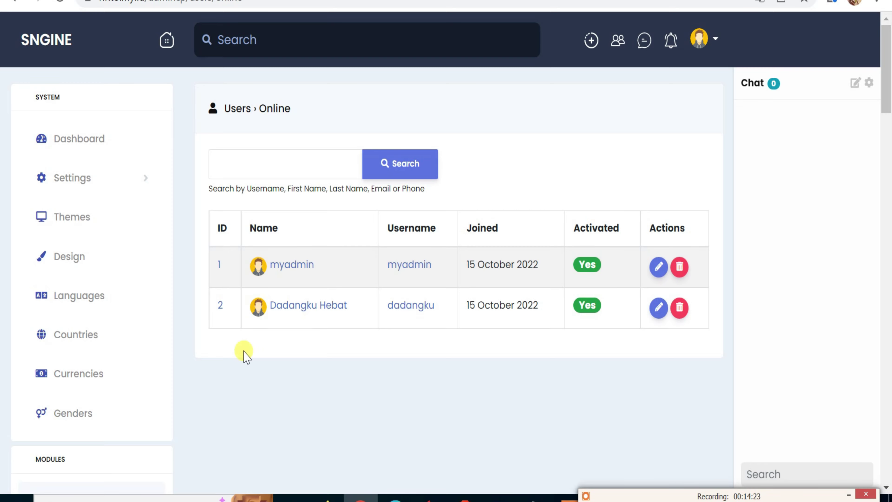
pyautogui.scroll(-1, 208, 373)
pyautogui.scroll(-2, 196, 373)
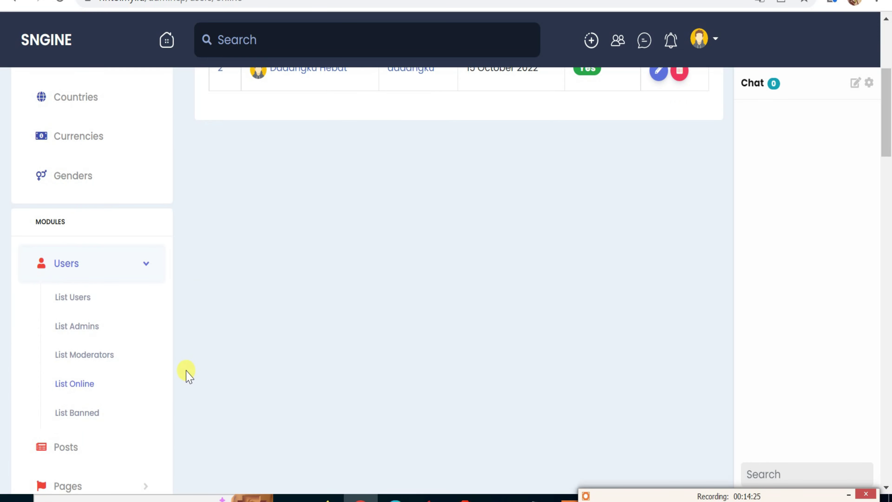
pyautogui.click(81, 414)
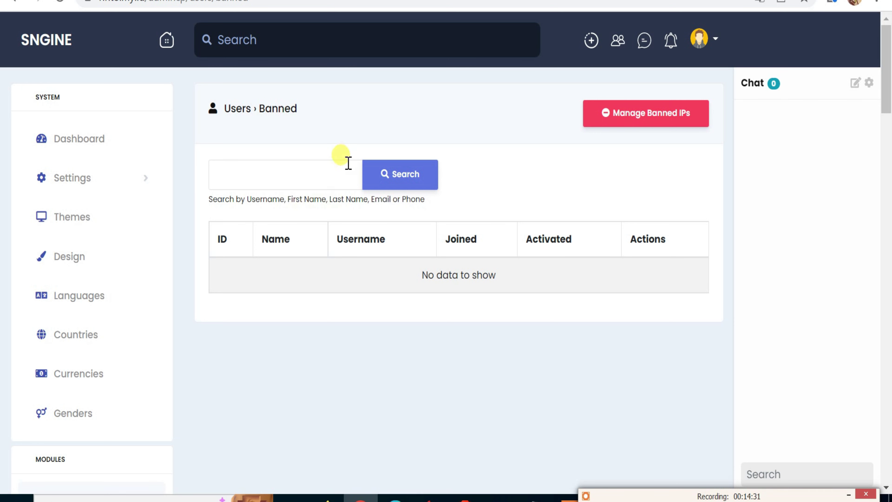
# Search the users for the second account by name and view its public profile.
pyautogui.click(335, 175)
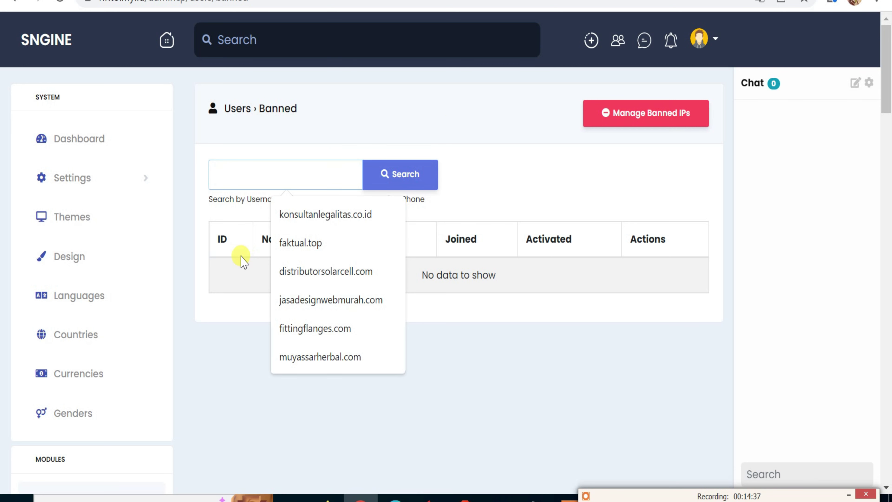
pyautogui.write('DADANG')
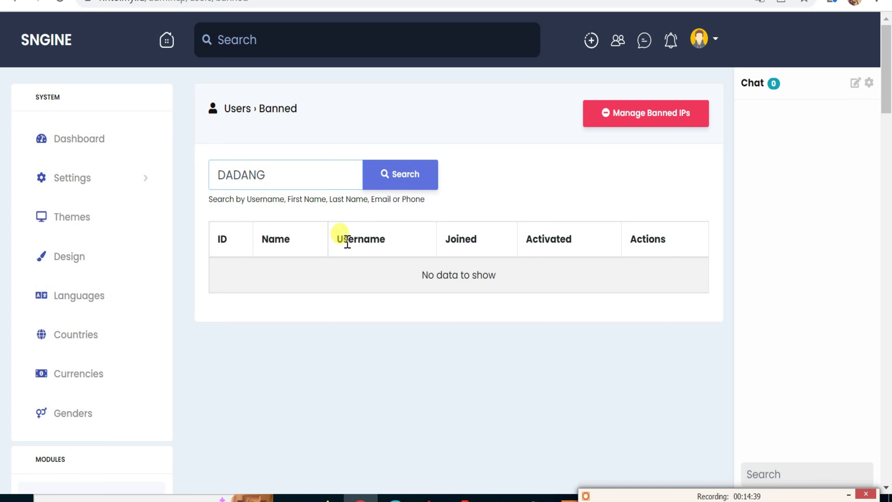
pyautogui.click(404, 184)
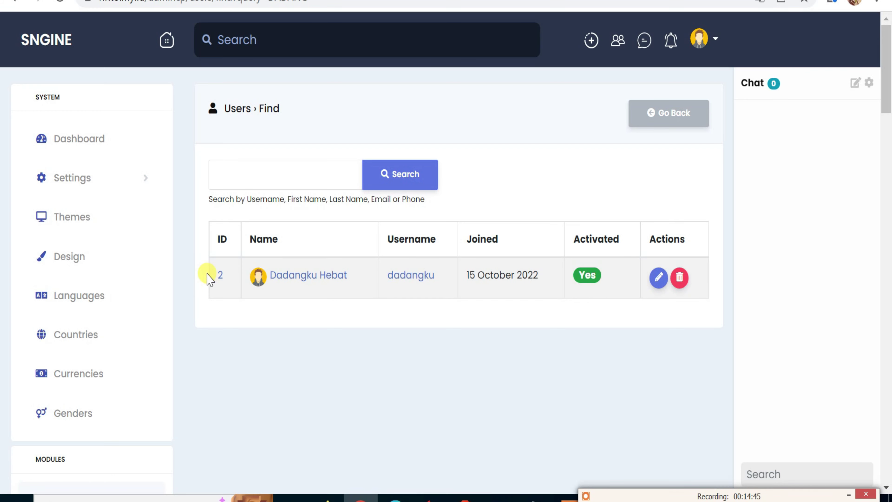
pyautogui.click(221, 276)
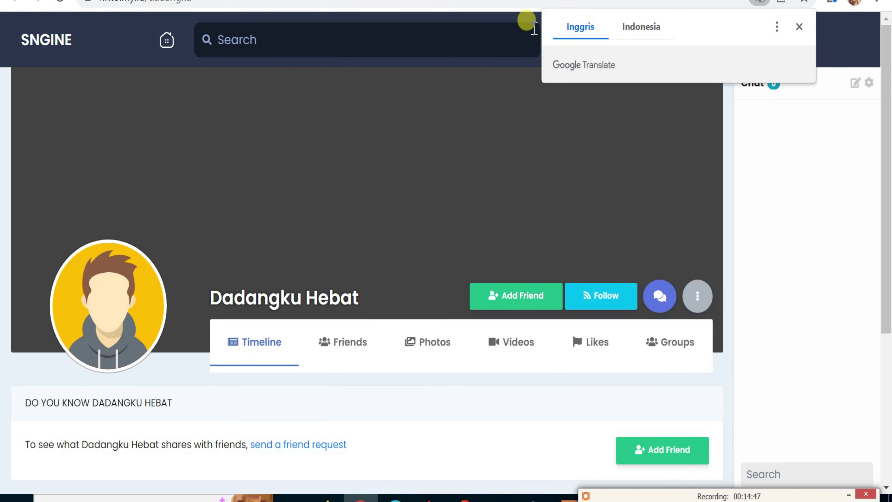
pyautogui.hotkey('alt', 'Left')
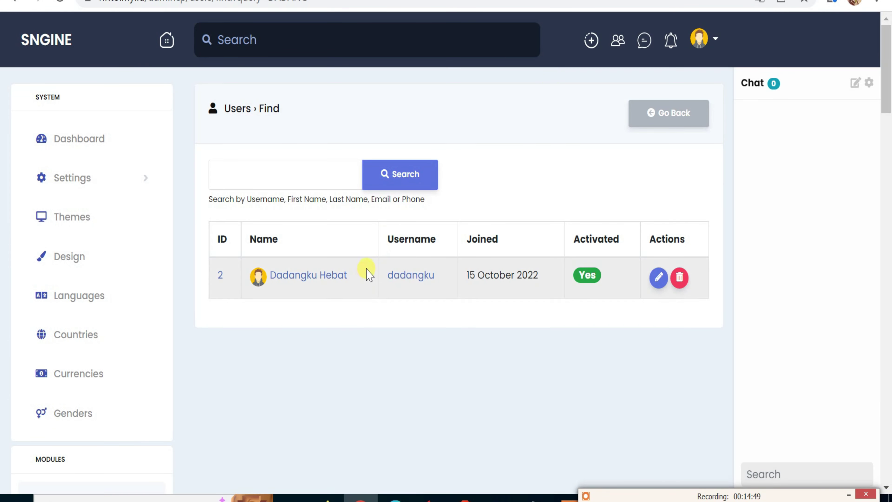
# In the user's account edit form, toggle verified and banned on and back off, leaving both unchanged.
pyautogui.click(656, 280)
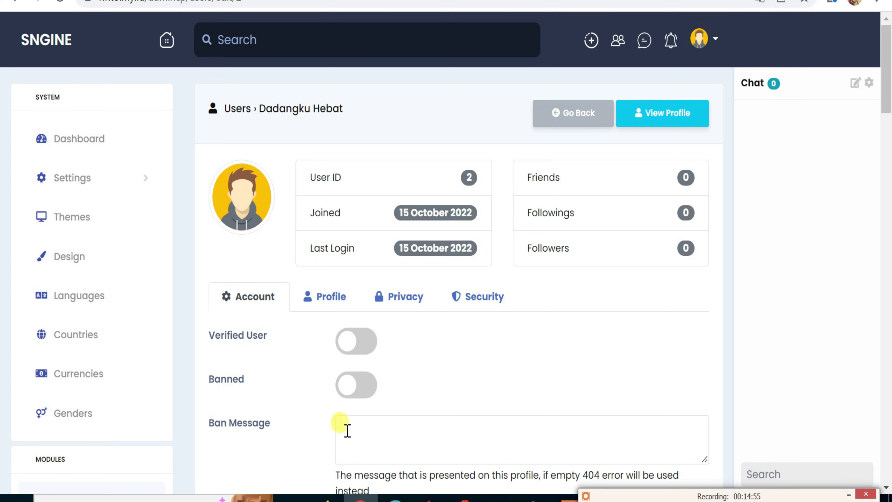
pyautogui.scroll(-4, 347, 430)
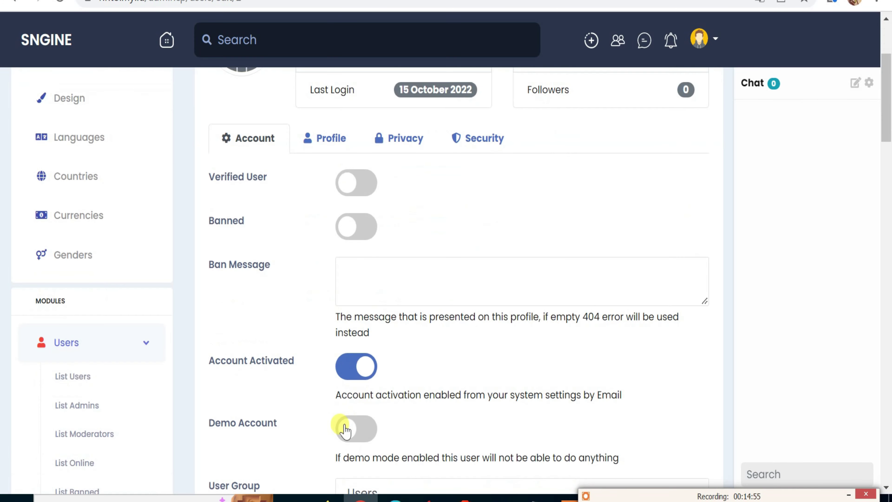
pyautogui.click(362, 186)
pyautogui.click(362, 187)
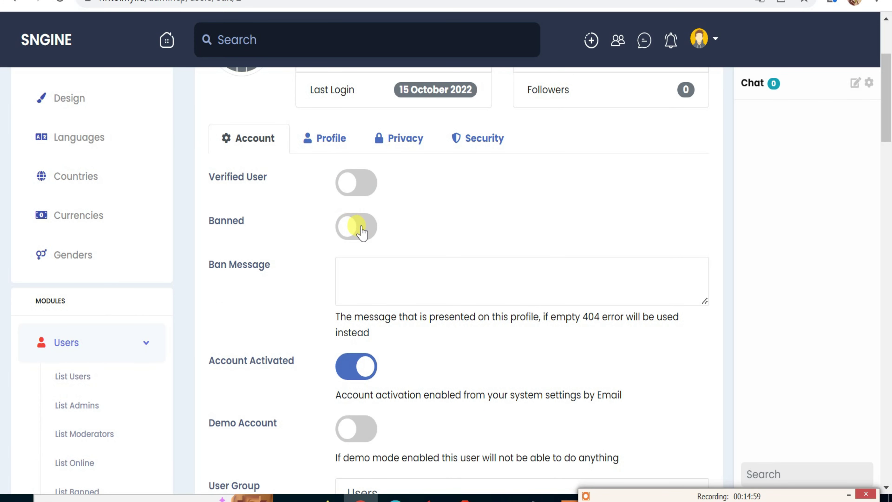
pyautogui.click(362, 228)
pyautogui.click(362, 229)
# Scroll through the rest of the edit form, then return to the empty Banned users list.
pyautogui.scroll(-4, 366, 302)
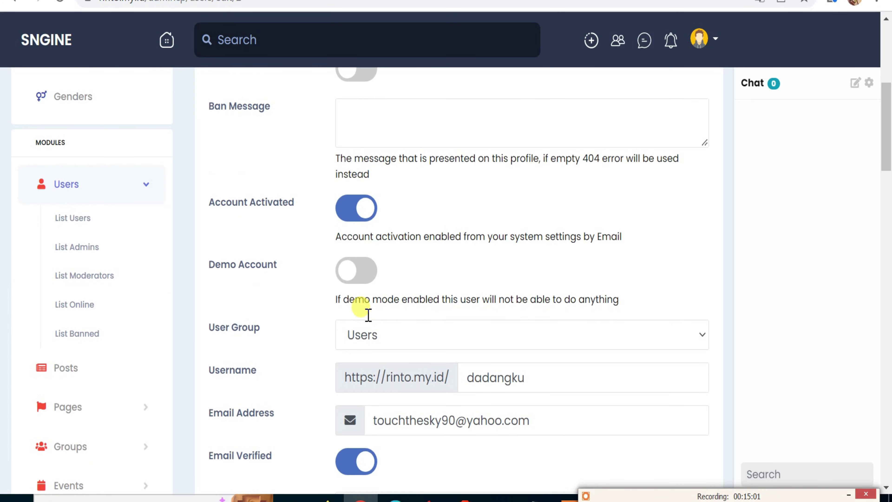
pyautogui.scroll(-6, 367, 318)
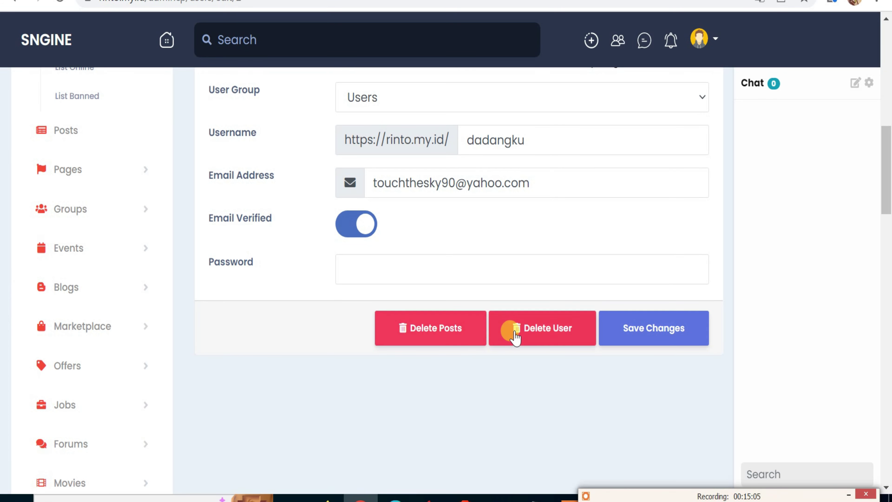
pyautogui.scroll(6, 515, 338)
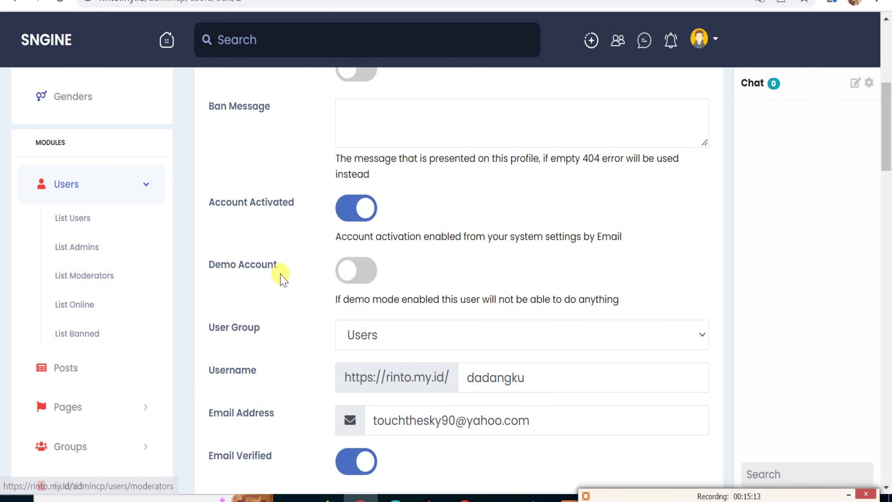
pyautogui.scroll(-2, 351, 292)
pyautogui.scroll(-2, 358, 295)
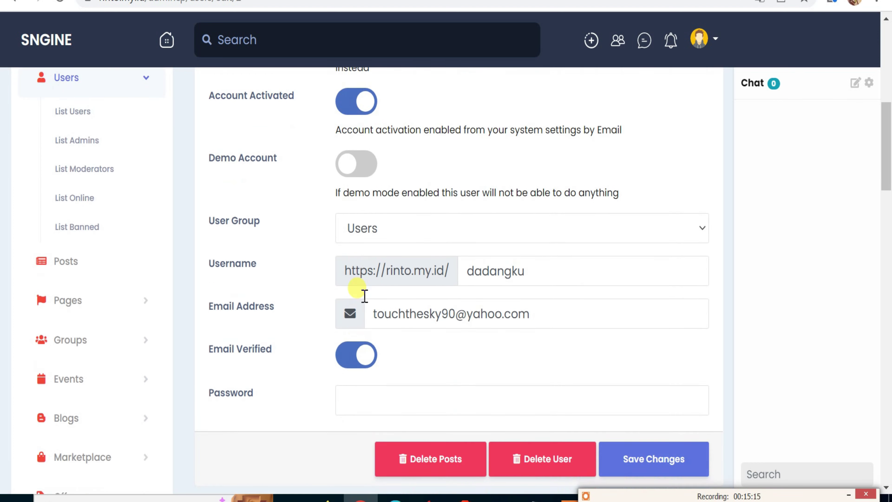
pyautogui.scroll(4, 358, 299)
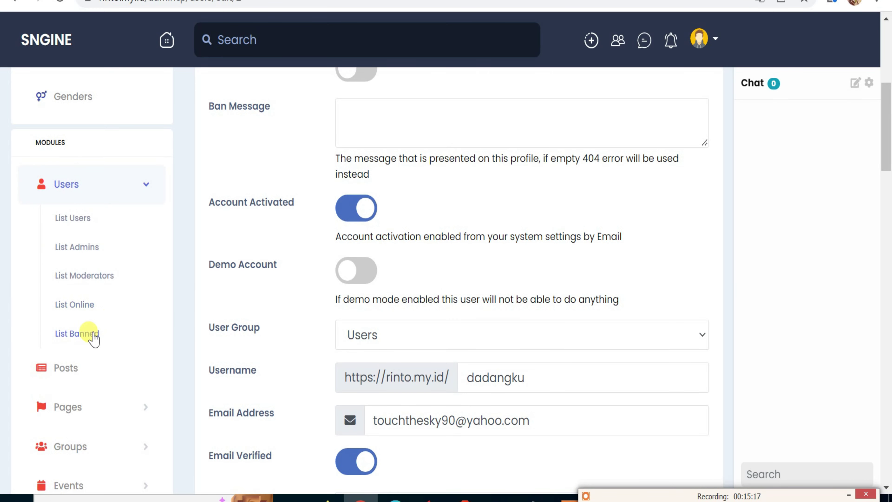
pyautogui.click(92, 336)
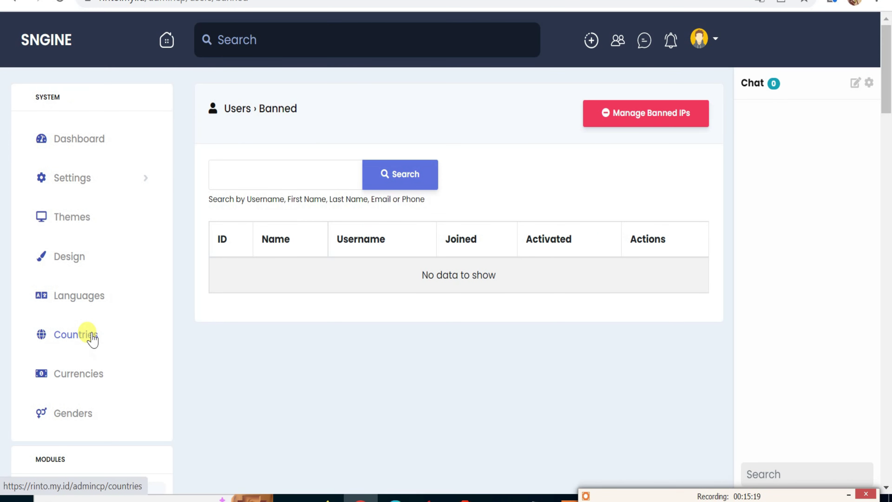
# Open the site's Posts overview.
pyautogui.scroll(-4, 100, 343)
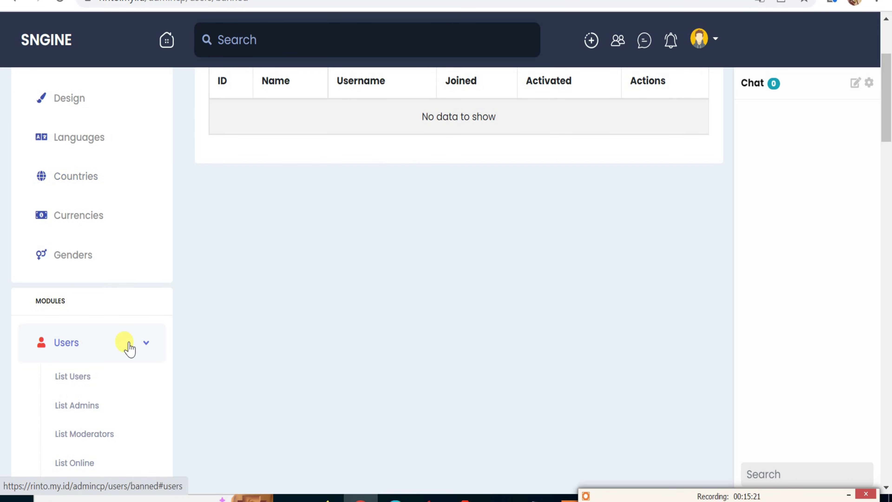
pyautogui.scroll(-4, 133, 351)
pyautogui.click(60, 372)
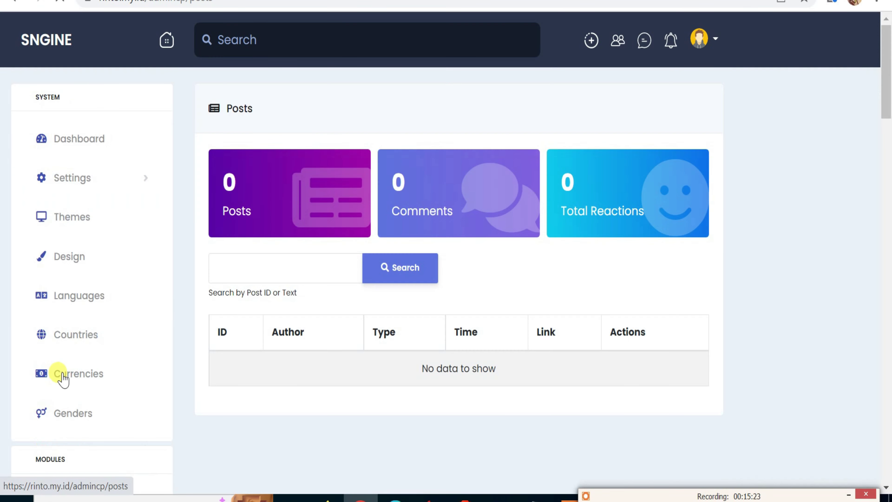
pyautogui.scroll(-4, 167, 359)
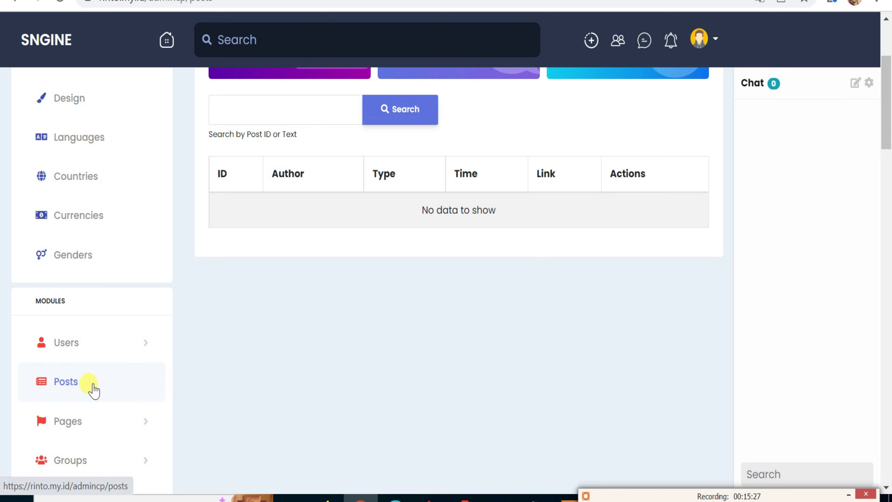
# Review the empty Pages list and the Pages categories list.
pyautogui.click(72, 431)
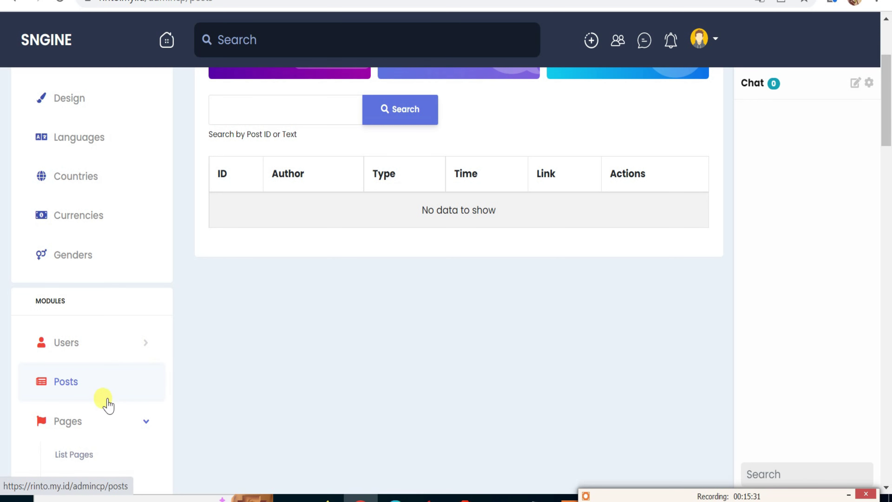
pyautogui.scroll(-2, 83, 450)
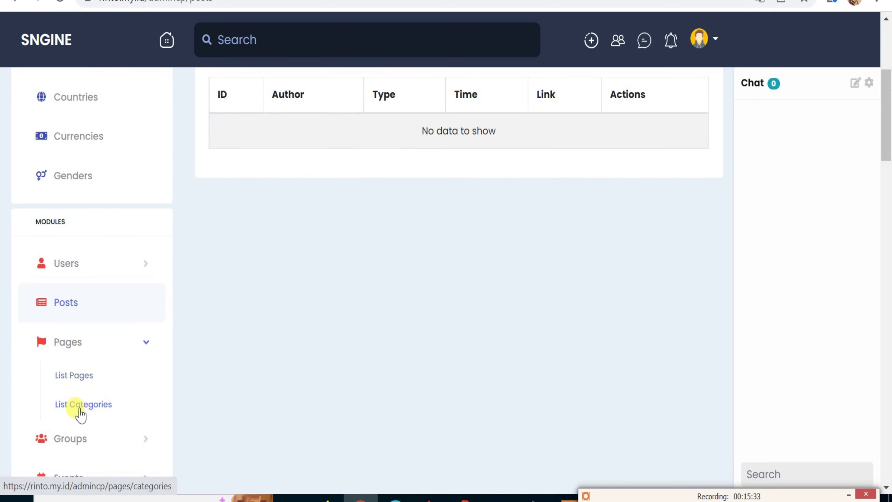
pyautogui.click(79, 376)
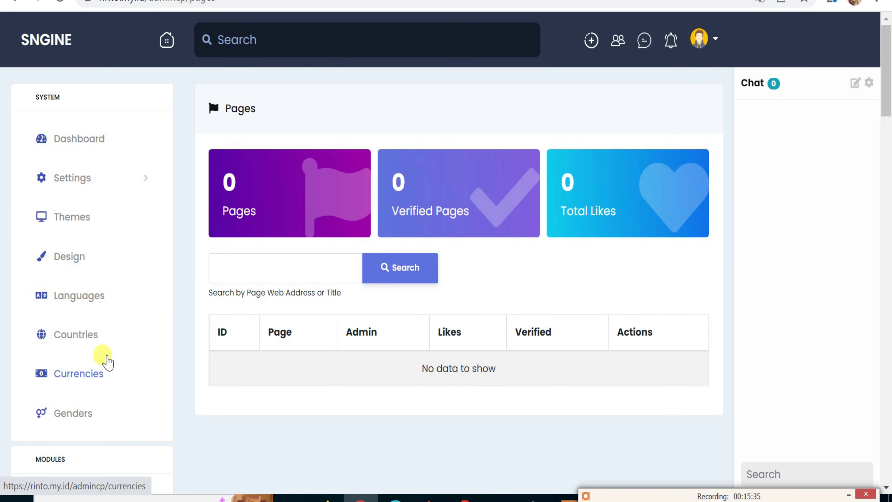
pyautogui.scroll(-4, 108, 360)
pyautogui.scroll(-4, 110, 363)
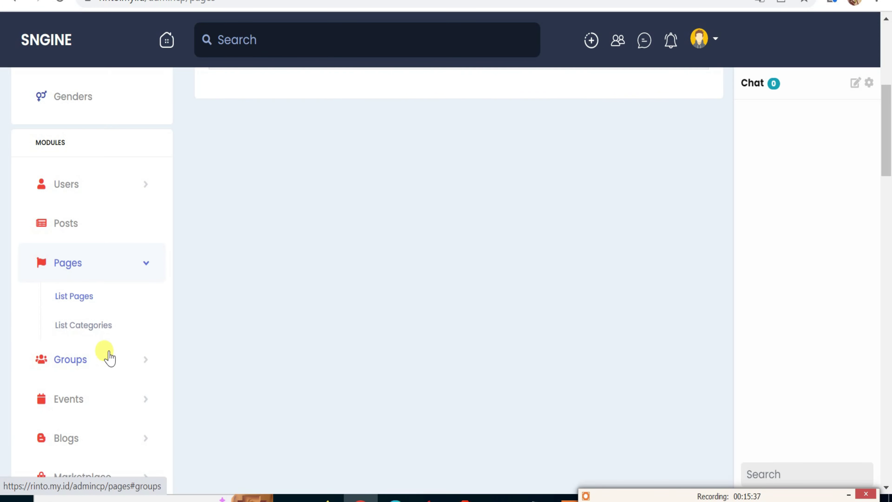
pyautogui.click(102, 330)
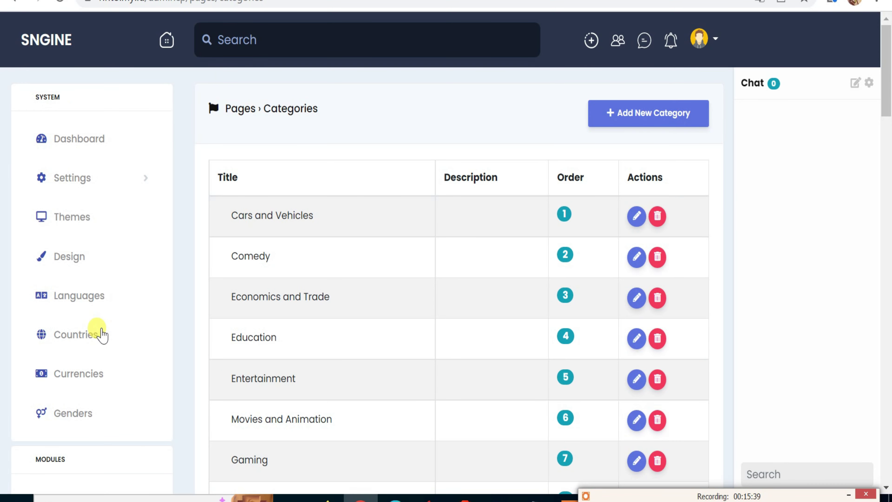
pyautogui.scroll(-7, 244, 271)
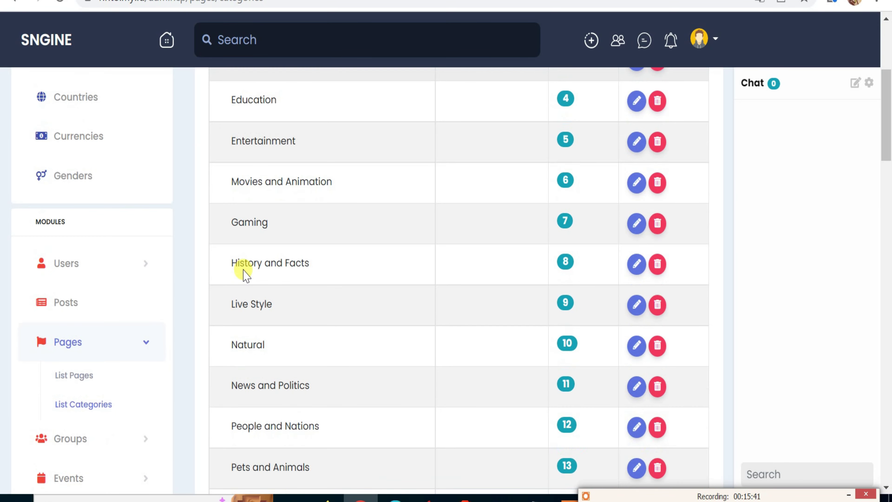
pyautogui.scroll(-1, 244, 269)
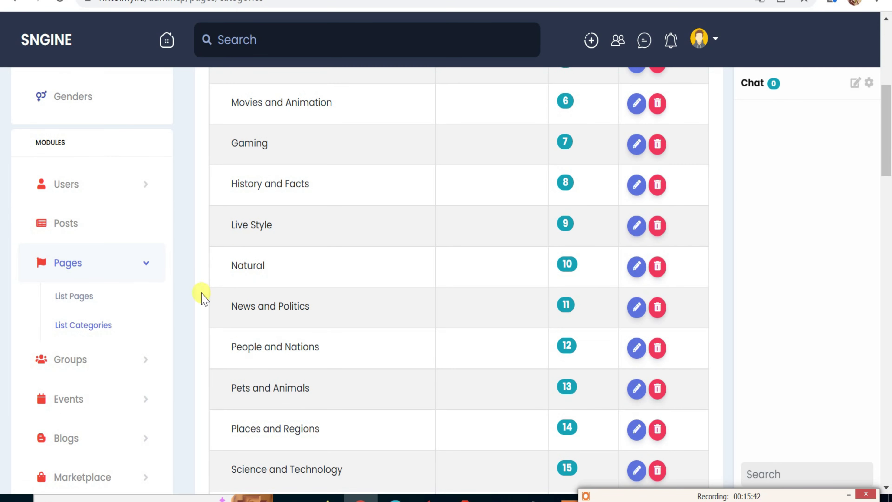
# Open the Groups list, which has no data.
pyautogui.click(78, 362)
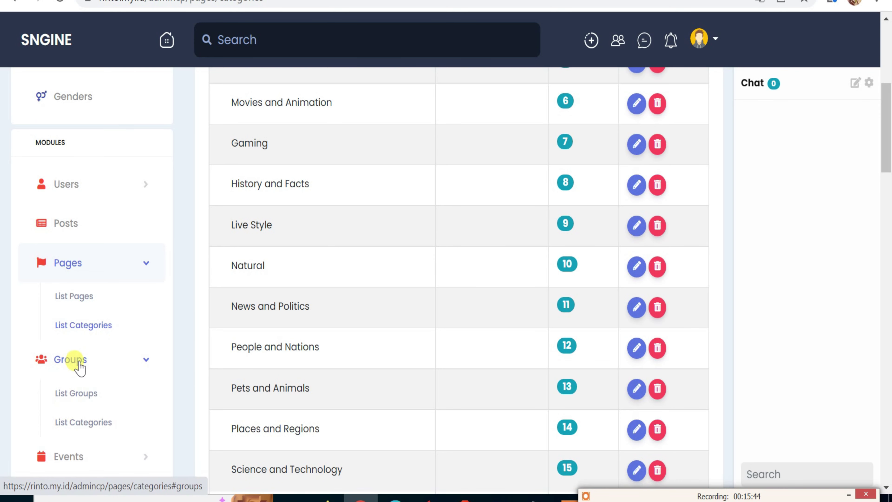
pyautogui.click(89, 400)
pyautogui.scroll(-4, 88, 402)
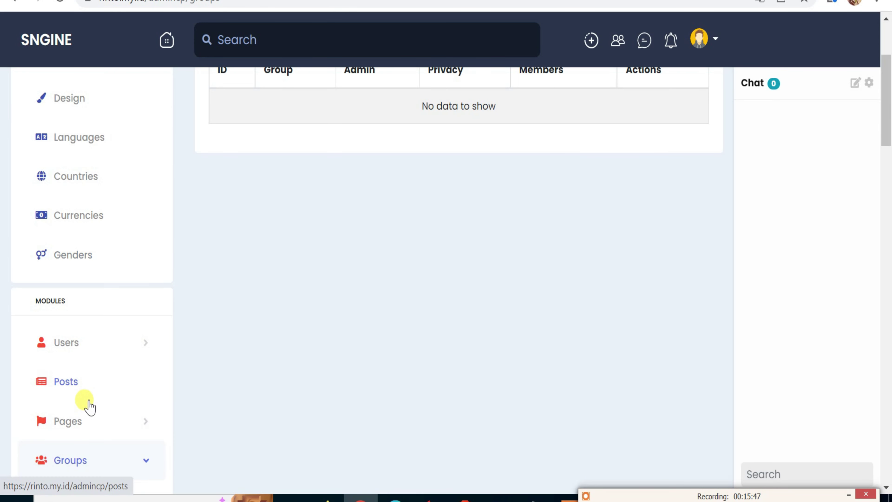
pyautogui.scroll(-4, 90, 406)
# Scroll through the Groups categories list.
pyautogui.click(91, 375)
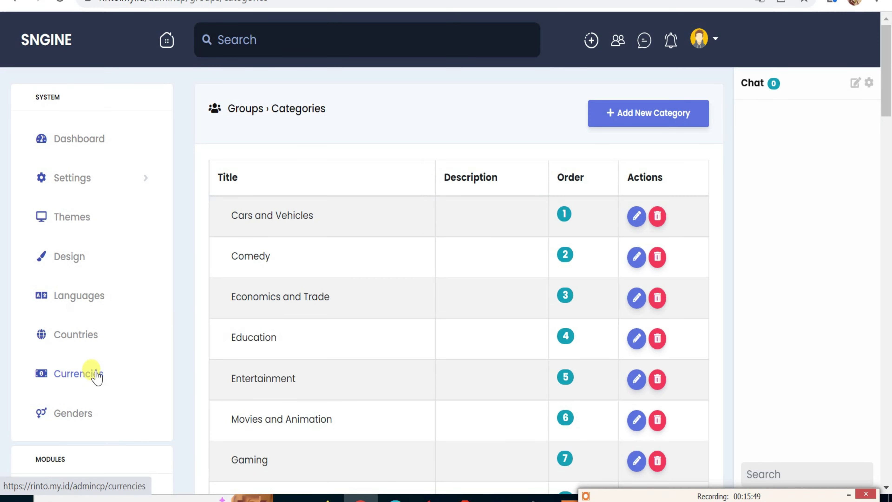
pyautogui.scroll(-4, 113, 384)
pyautogui.scroll(-2, 115, 387)
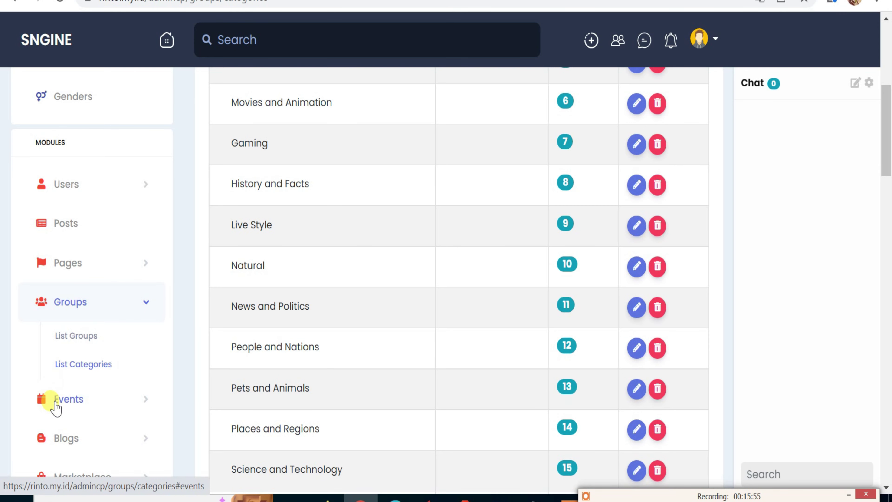
pyautogui.scroll(-2, 64, 405)
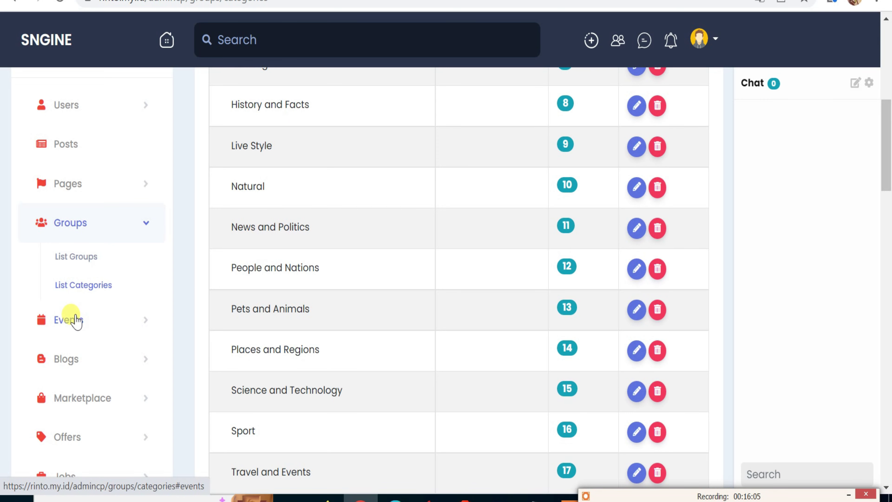
# Look over the Events list and the Events categories list.
pyautogui.click(75, 319)
pyautogui.click(96, 352)
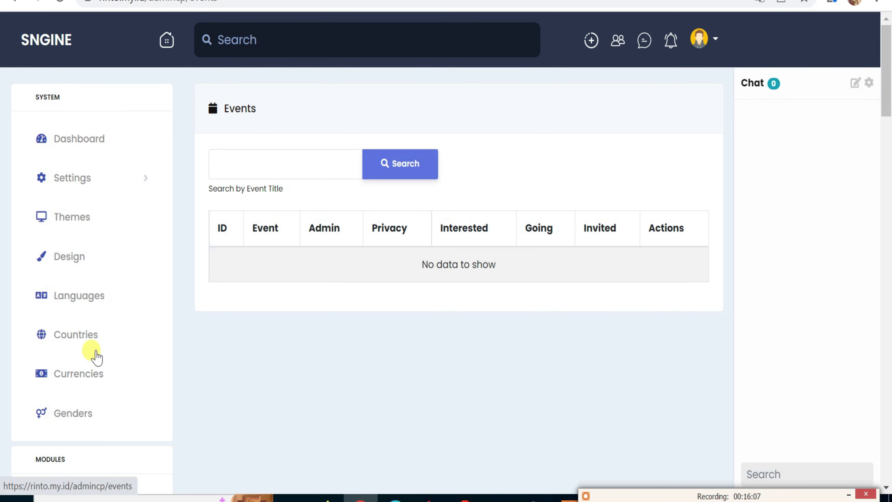
pyautogui.scroll(-2, 82, 393)
pyautogui.scroll(-5, 81, 400)
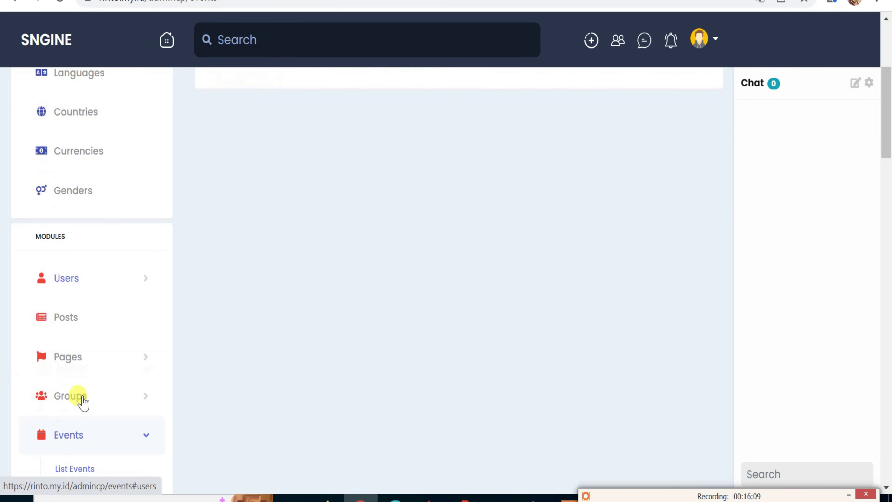
pyautogui.click(90, 407)
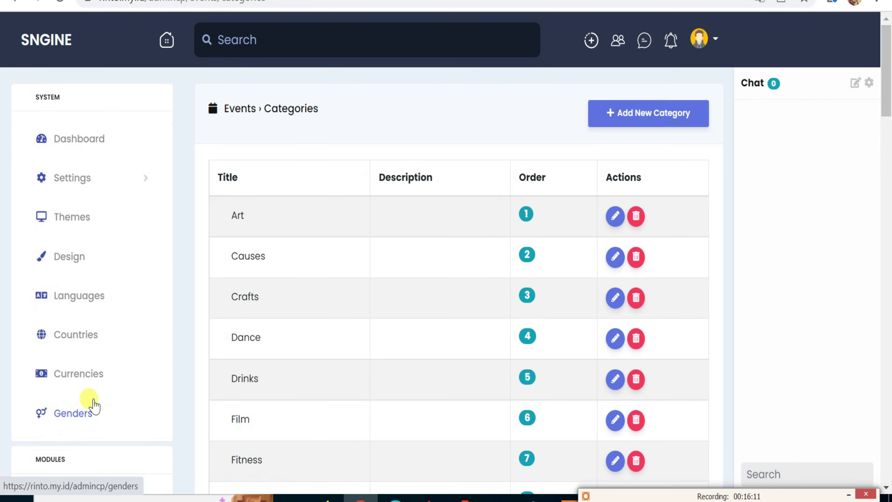
pyautogui.scroll(-5, 95, 399)
pyautogui.scroll(-2, 102, 390)
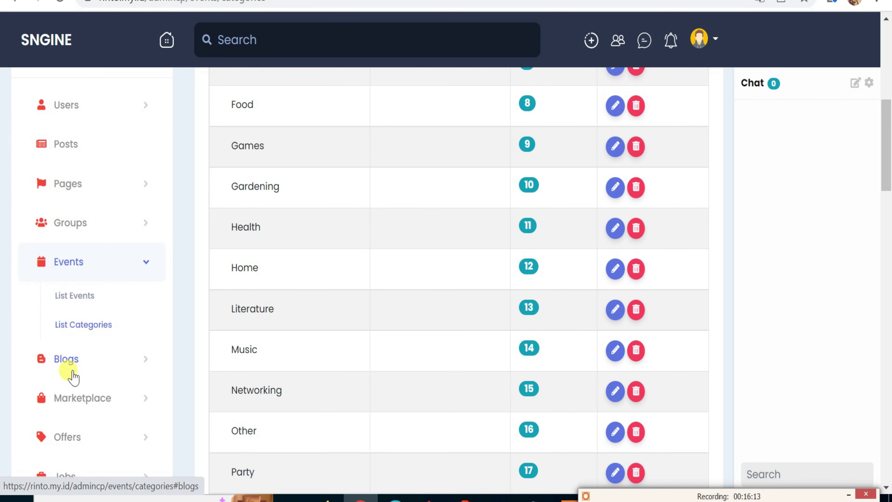
# Review the Blogs articles list and the Blogs categories, such as Gardening, Health and Shopping.
pyautogui.click(72, 366)
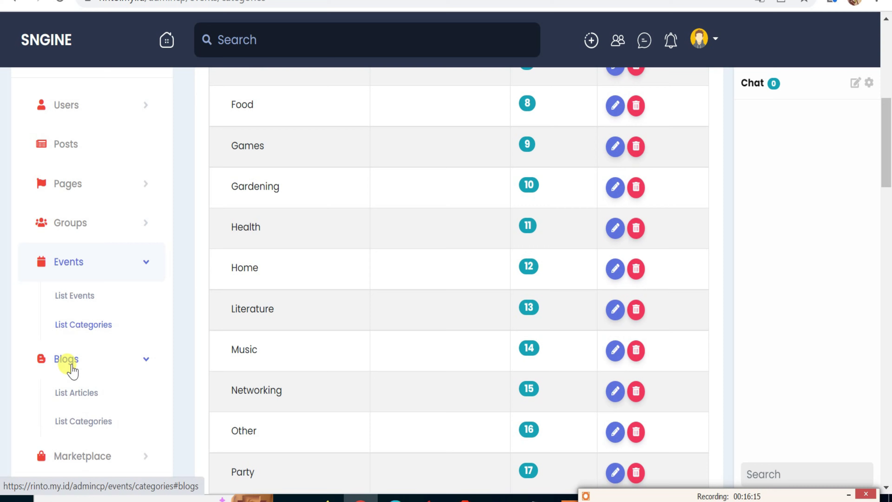
pyautogui.click(81, 395)
pyautogui.scroll(-6, 153, 360)
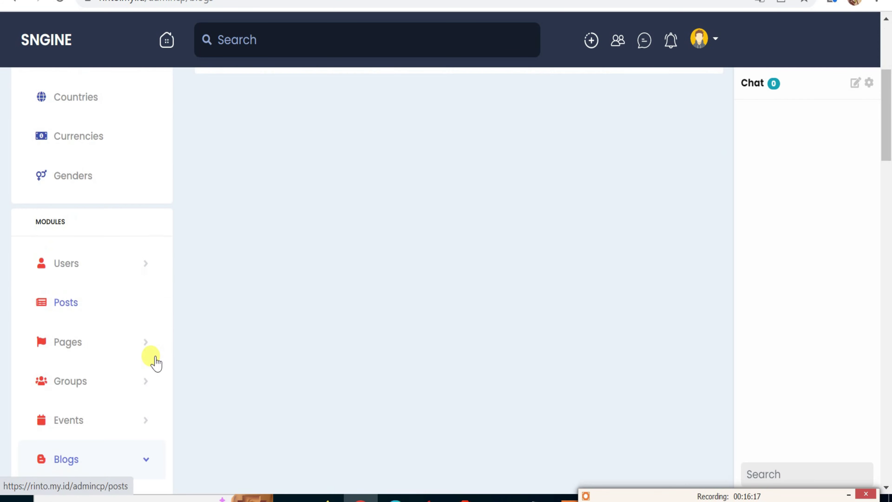
pyautogui.scroll(-2, 153, 363)
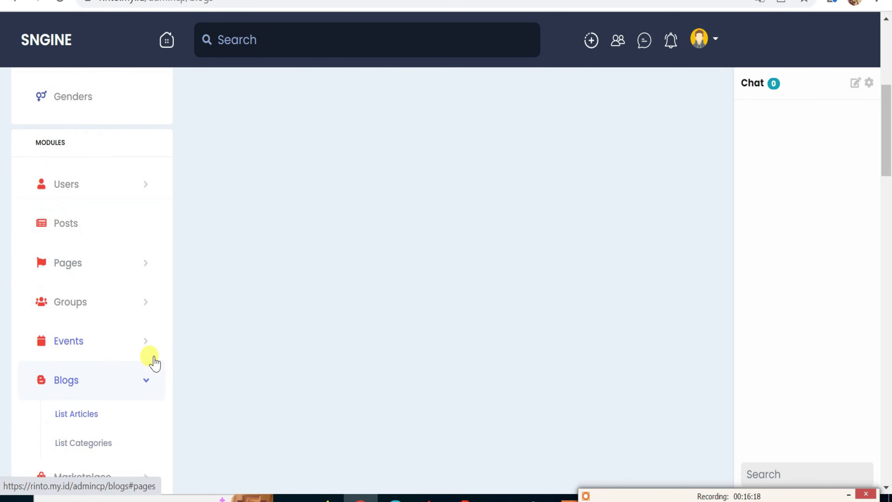
pyautogui.click(83, 442)
pyautogui.scroll(-8, 233, 255)
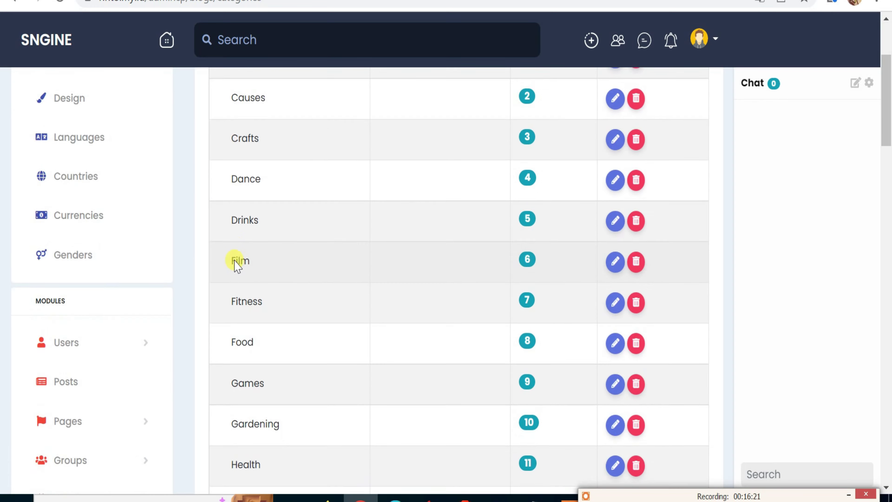
pyautogui.scroll(-4, 234, 262)
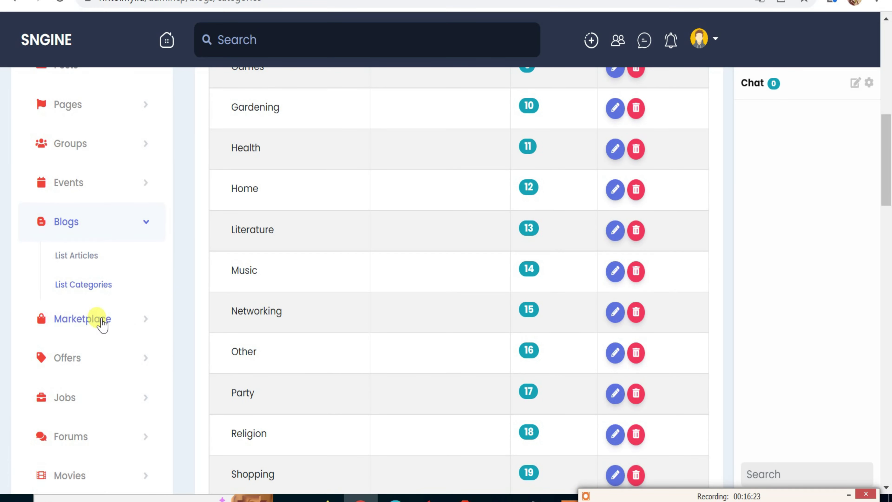
pyautogui.click(82, 319)
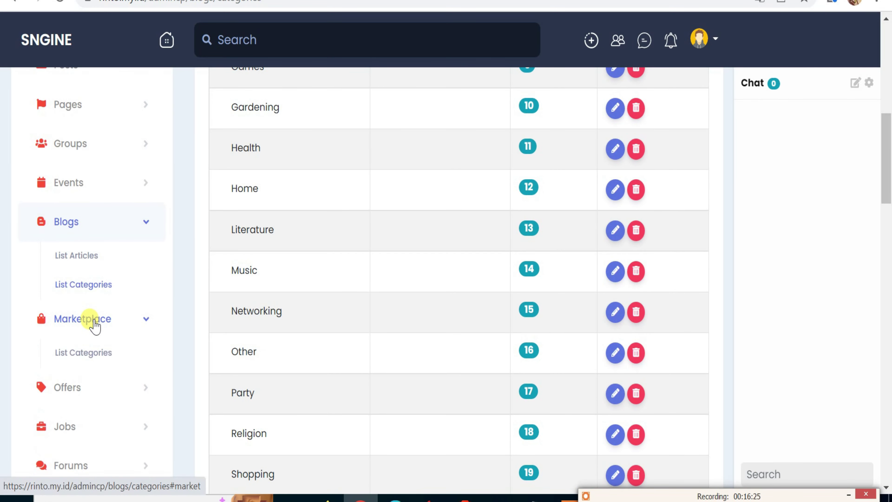
# Look at the Marketplace categories and the blank Add New Category form, then expand the Offers menu.
pyautogui.click(95, 357)
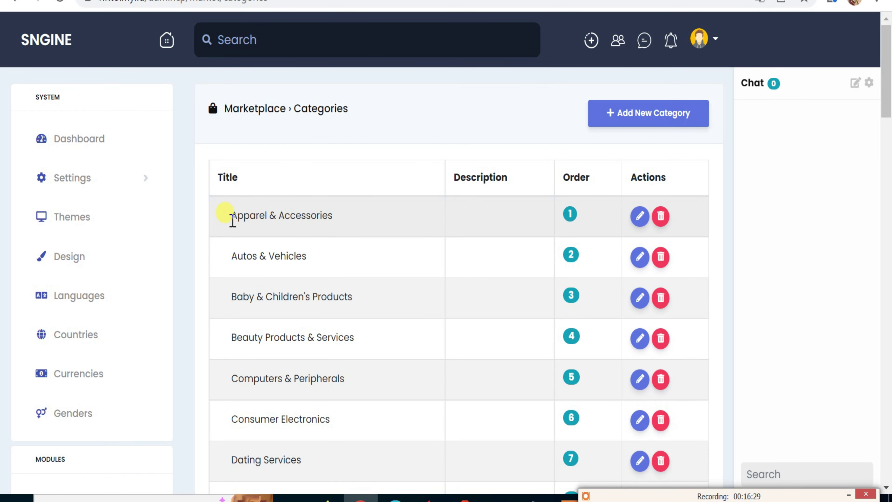
pyautogui.scroll(-8, 229, 219)
pyautogui.scroll(8, 388, 169)
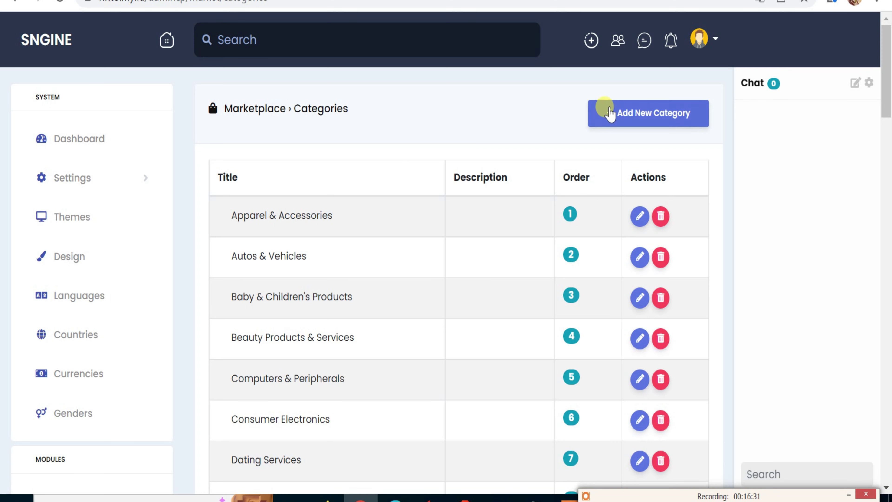
pyautogui.click(620, 119)
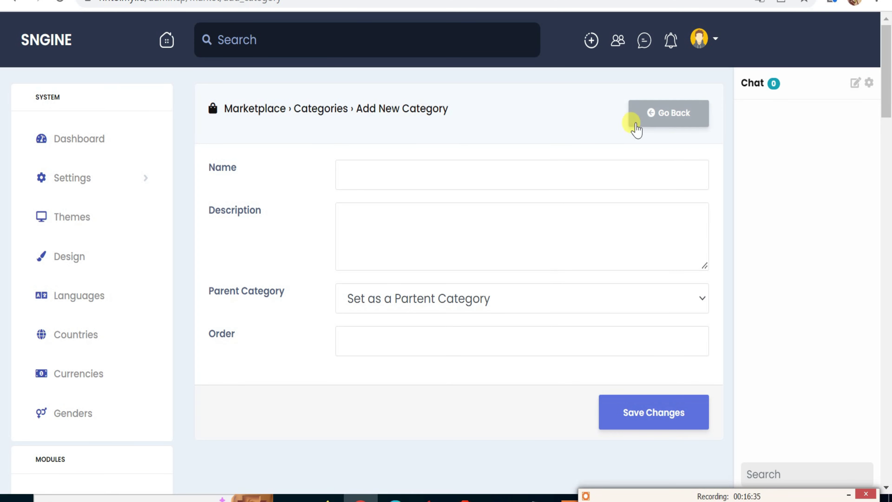
pyautogui.scroll(-4, 246, 290)
pyautogui.scroll(4, 246, 290)
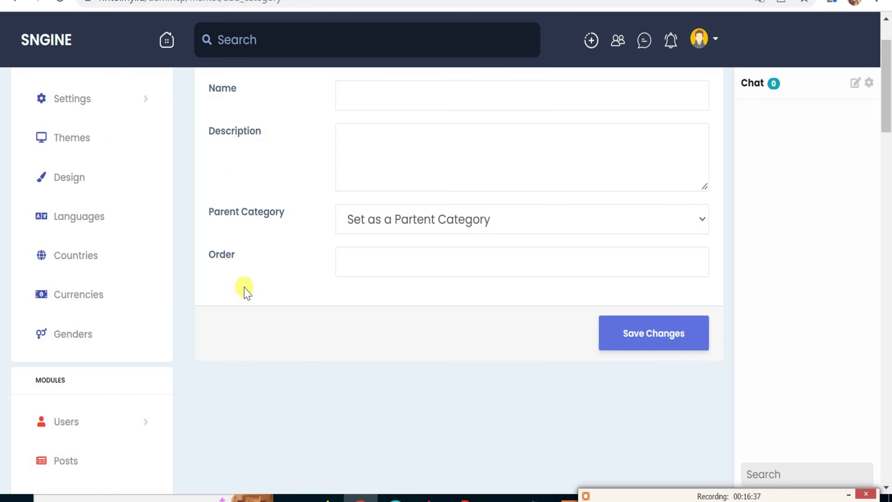
pyautogui.scroll(-8, 246, 292)
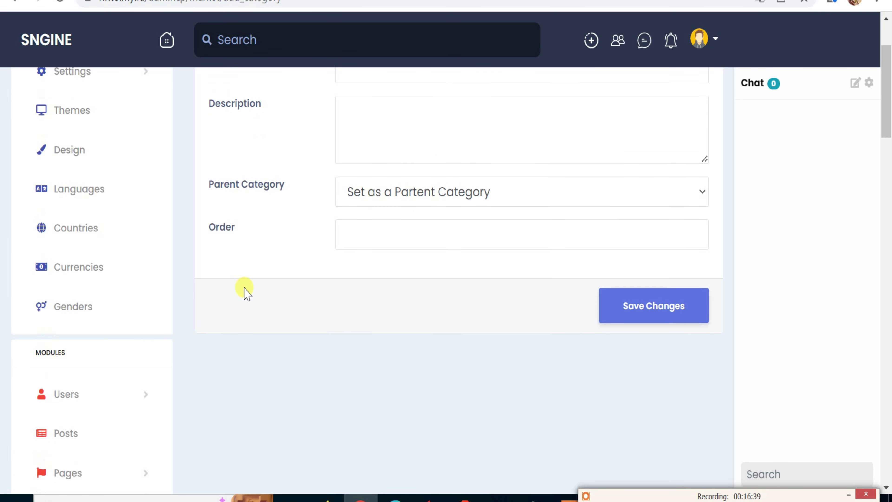
pyautogui.scroll(-4, 228, 293)
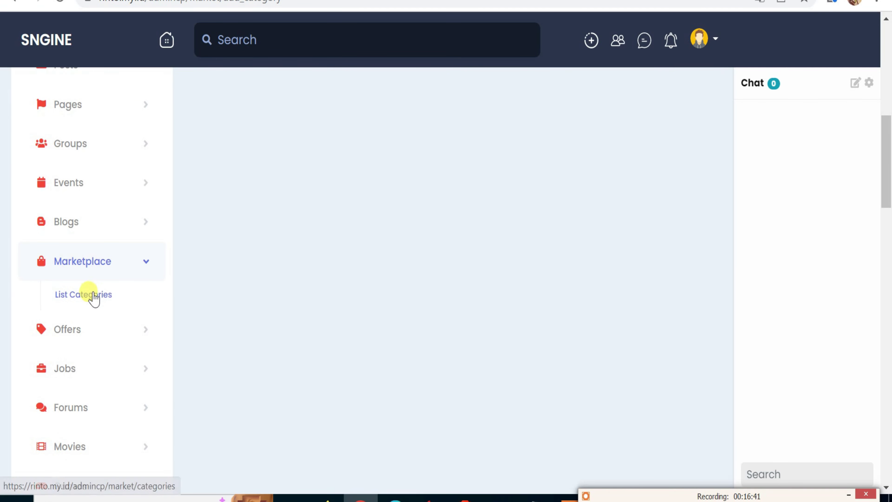
pyautogui.click(75, 332)
# Open the empty Offers list and put focus in its title/description search box.
pyautogui.click(86, 371)
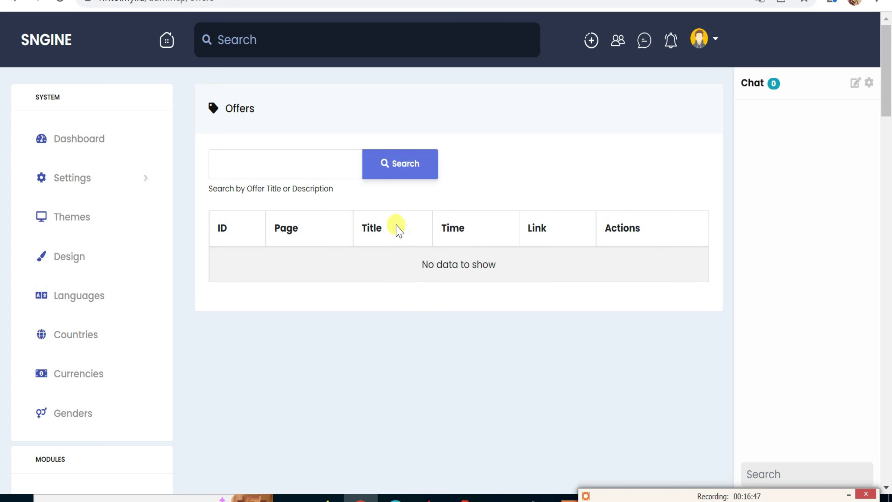
pyautogui.click(299, 164)
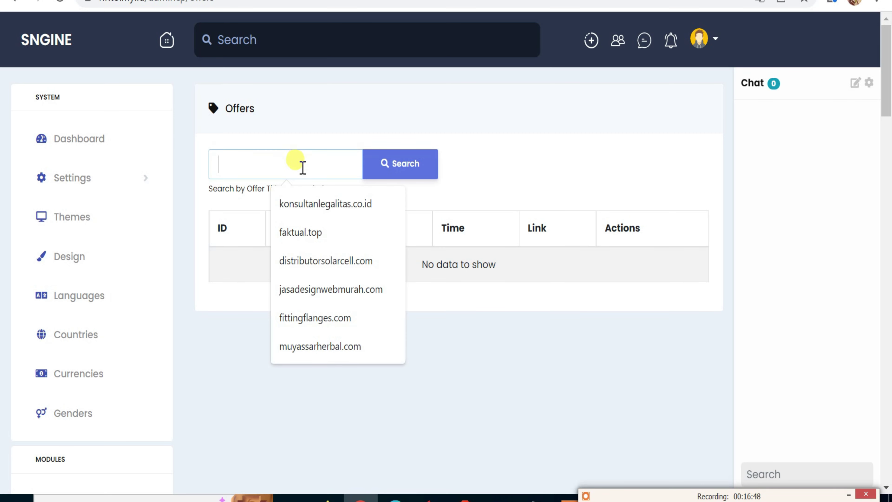
pyautogui.click(444, 366)
# Open the Jobs list under Jobs in the sidebar, which shows no jobs yet.
pyautogui.scroll(-2, 191, 388)
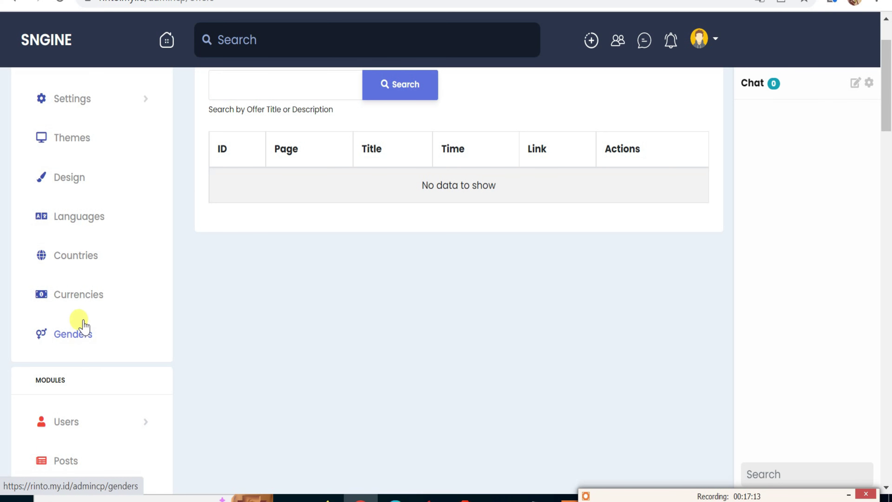
pyautogui.scroll(-2, 79, 327)
pyautogui.scroll(-8, 79, 309)
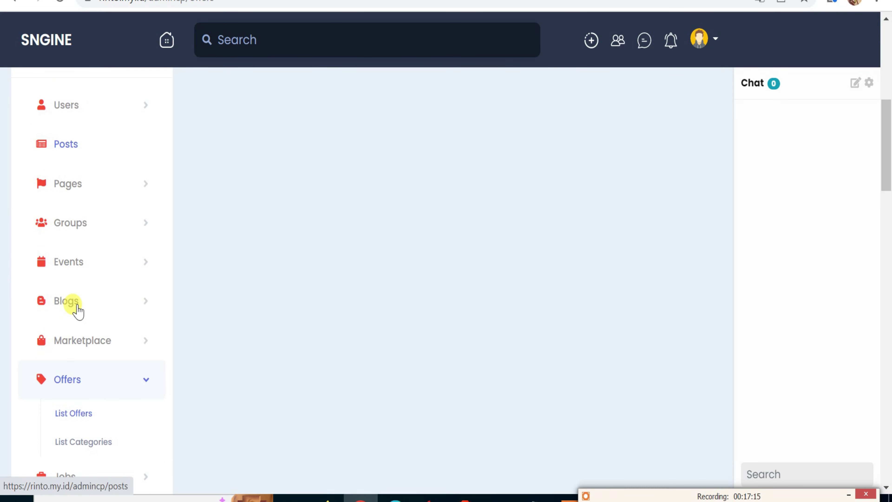
pyautogui.scroll(-2, 80, 334)
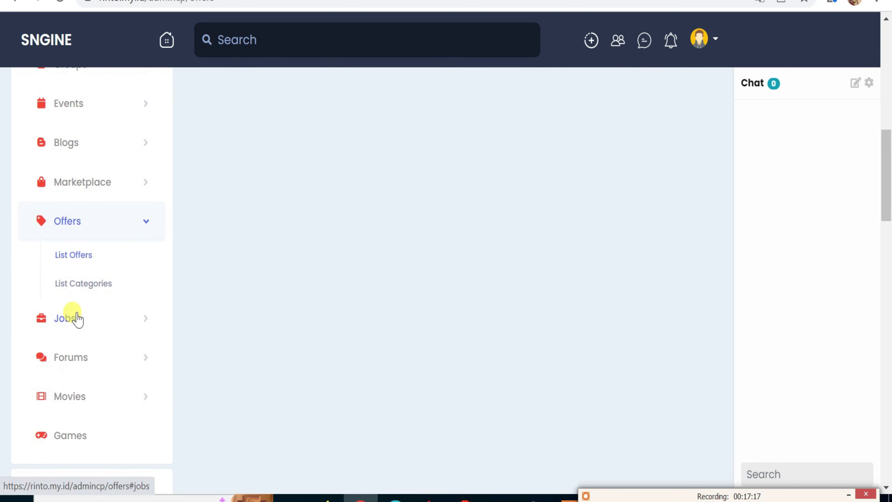
pyautogui.click(77, 318)
pyautogui.click(74, 353)
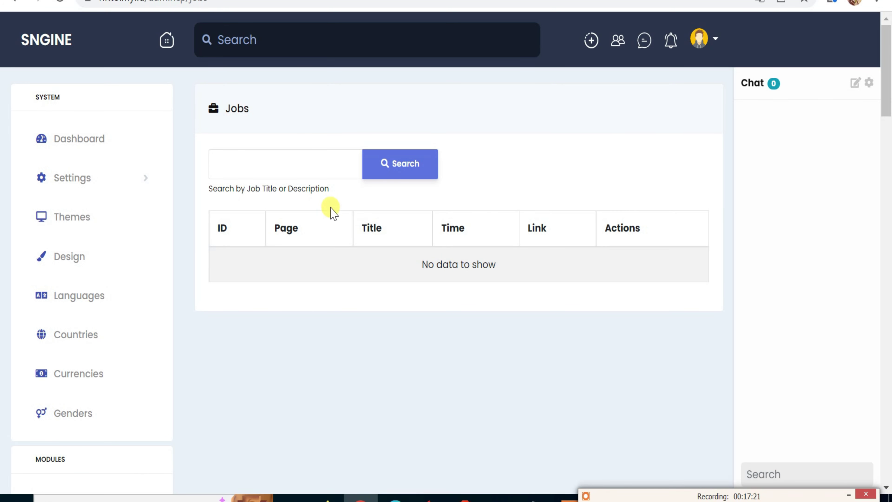
# Open the Forums list from the sidebar.
pyautogui.scroll(-6, 454, 239)
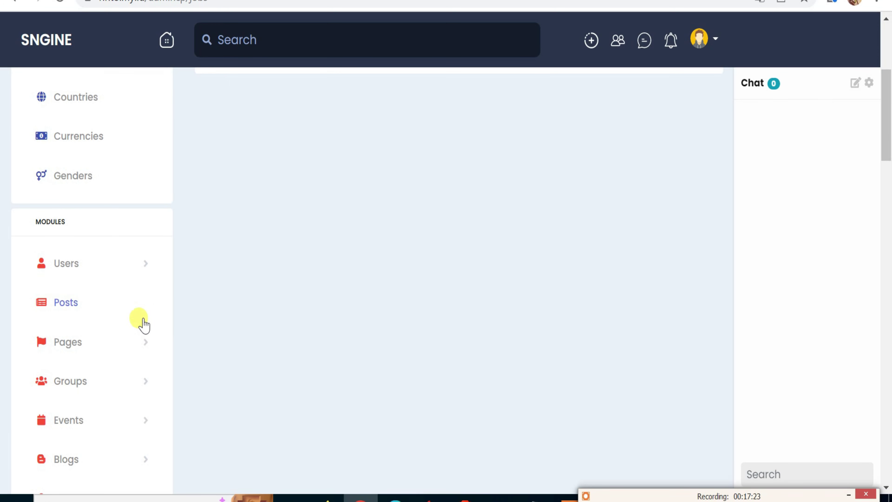
pyautogui.scroll(-8, 105, 341)
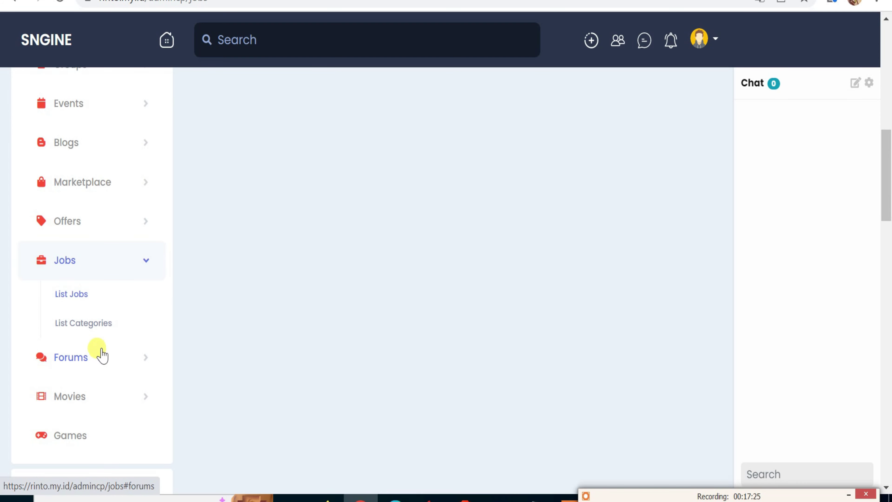
pyautogui.click(87, 364)
pyautogui.click(73, 394)
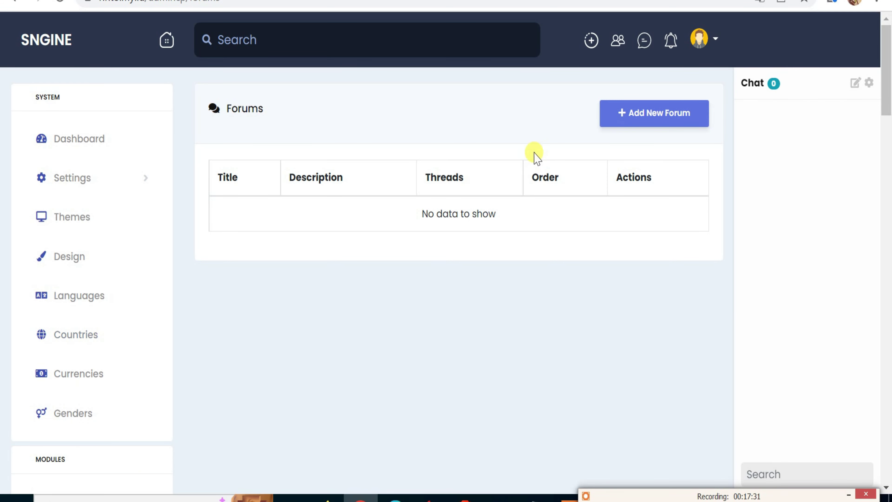
# Inspect the blank Add New Forum form's section, description, name and order fields.
pyautogui.click(640, 115)
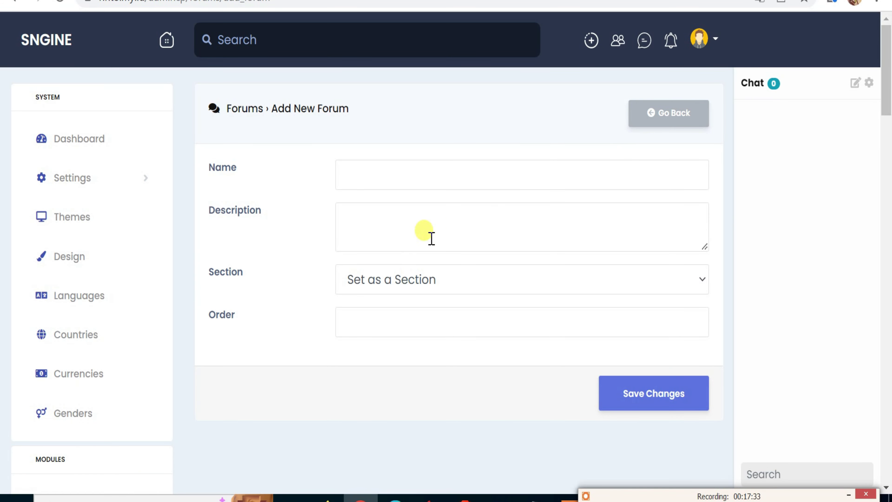
pyautogui.click(388, 288)
pyautogui.click(370, 213)
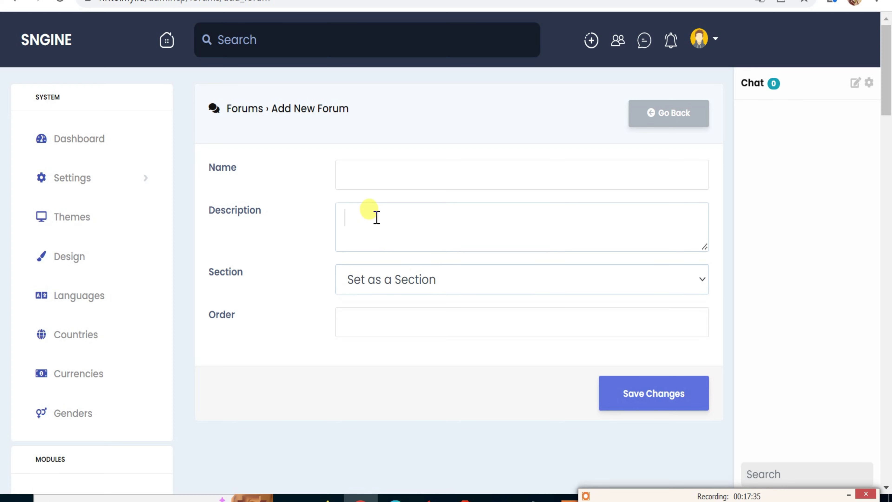
pyautogui.click(369, 177)
pyautogui.click(369, 318)
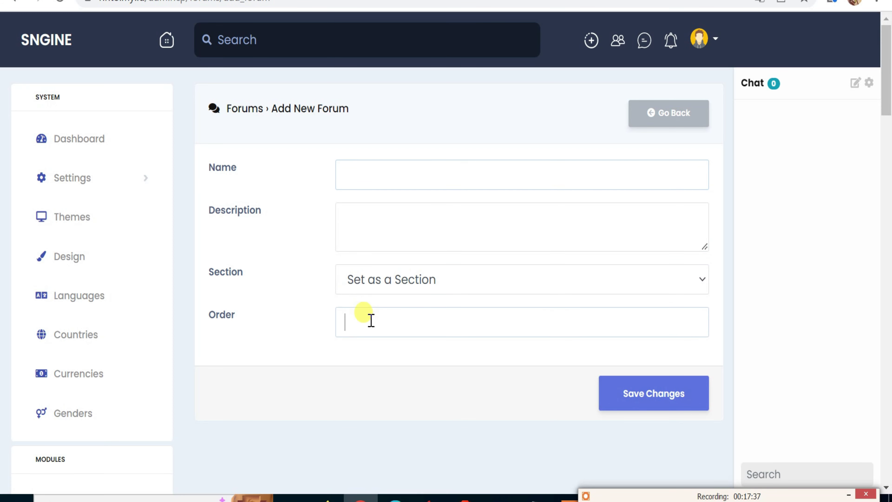
pyautogui.scroll(-8, 119, 397)
pyautogui.scroll(-4, 119, 396)
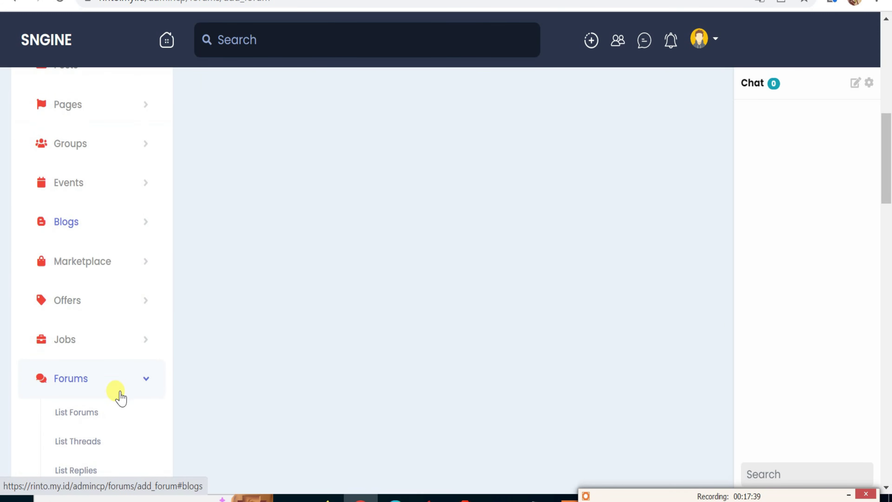
pyautogui.scroll(-2, 120, 397)
# Open the Forums threads list and scroll through it, finding no threads.
pyautogui.click(94, 366)
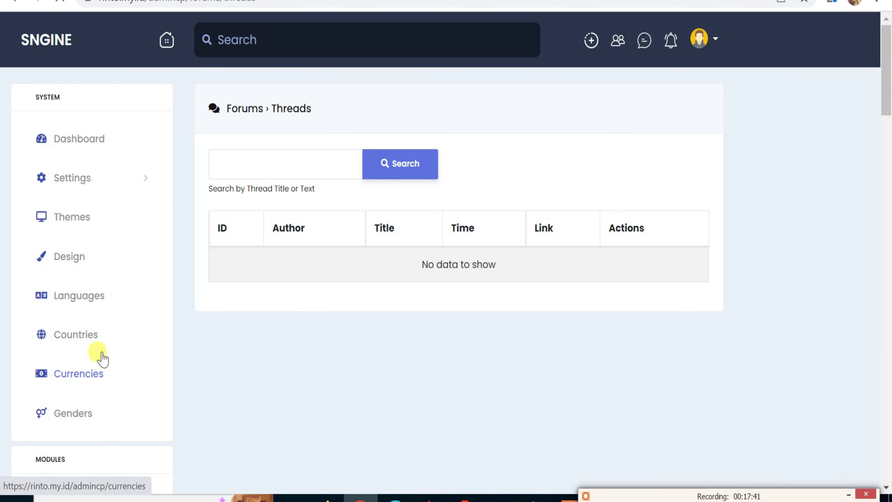
pyautogui.scroll(-6, 60, 393)
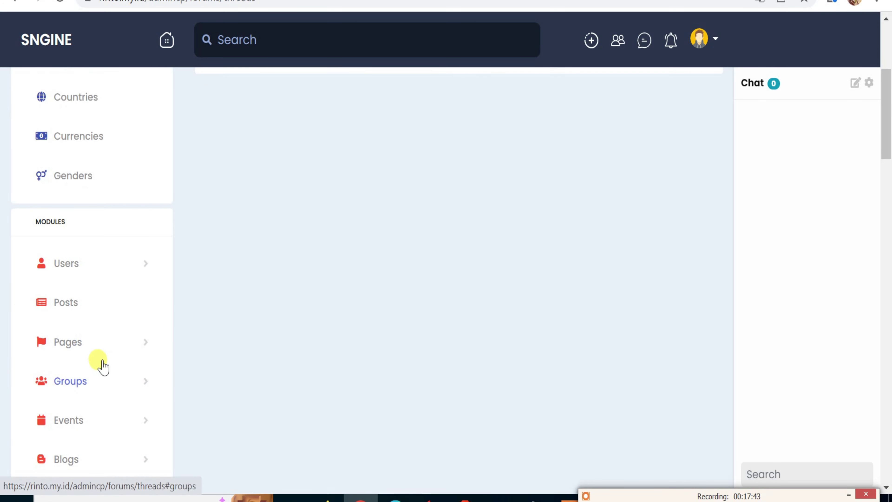
pyautogui.scroll(-8, 137, 314)
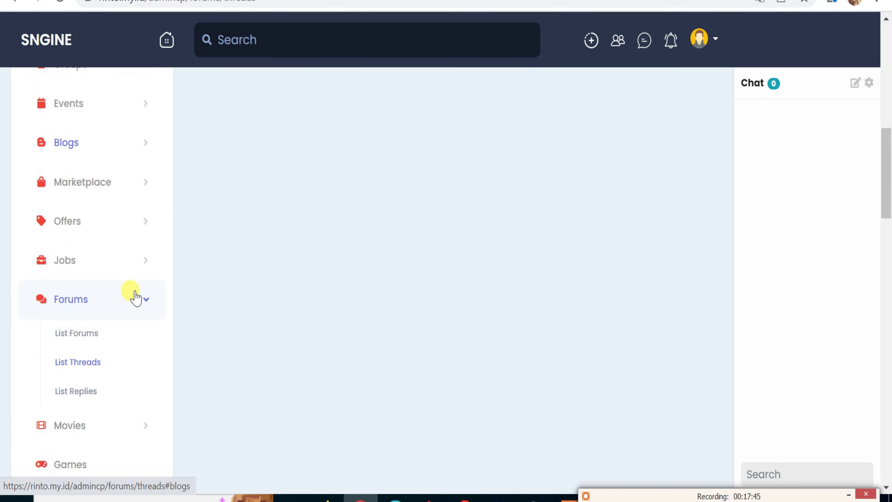
pyautogui.scroll(-2, 129, 330)
# Open the Movies list and start a new movie, focusing the source link field.
pyautogui.click(74, 347)
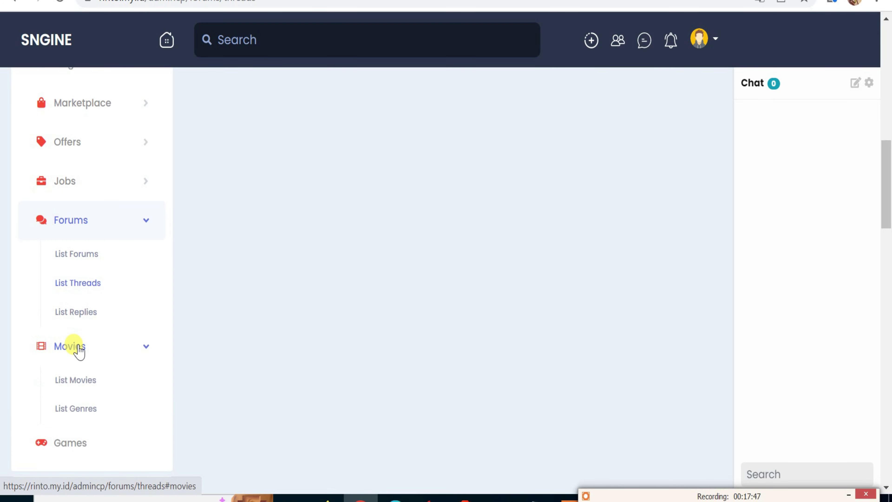
pyautogui.click(86, 381)
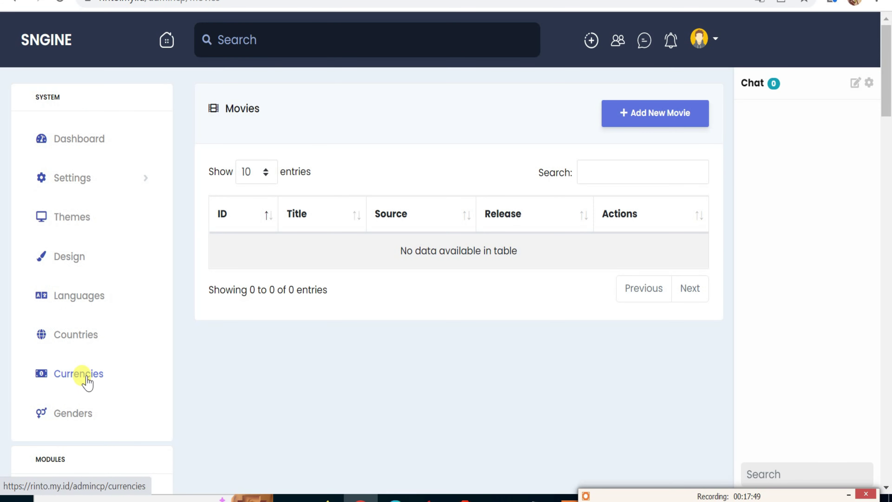
pyautogui.click(666, 112)
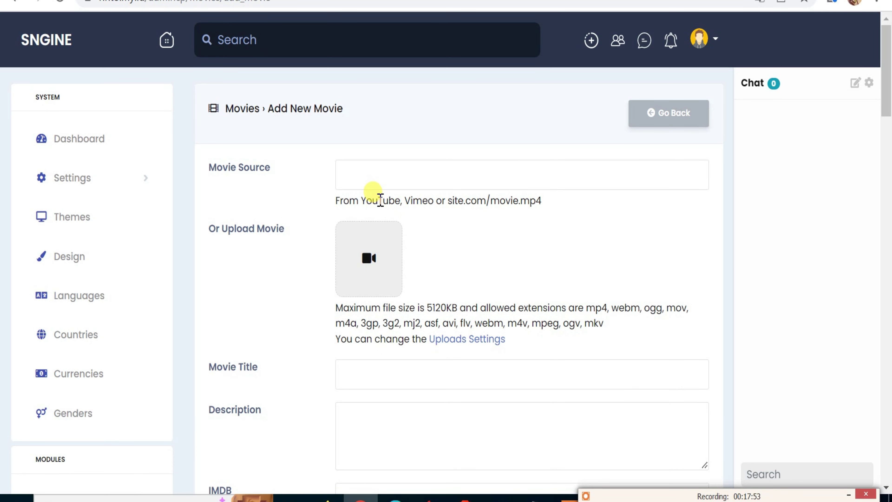
pyautogui.click(367, 172)
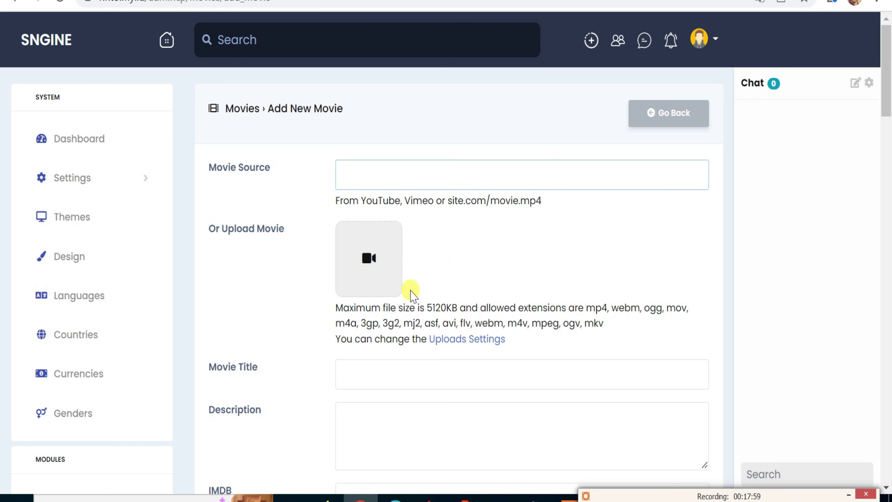
# Inspect the new movie's title, description, IMDB link, stars, release year and duration fields.
pyautogui.scroll(-4, 387, 312)
pyautogui.click(378, 226)
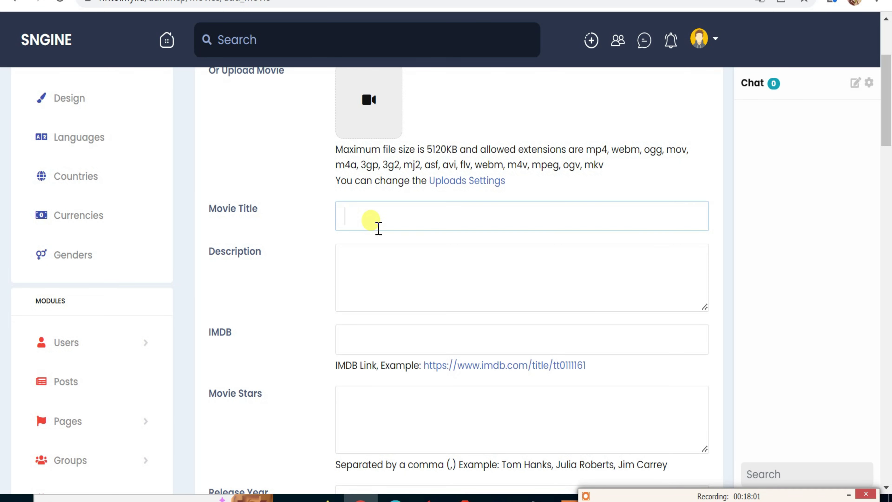
pyautogui.click(362, 285)
pyautogui.click(367, 332)
pyautogui.scroll(-4, 371, 327)
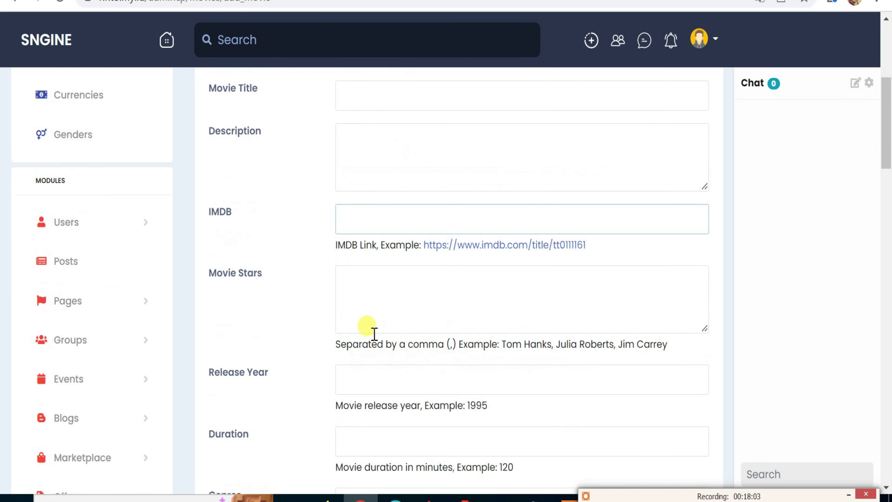
pyautogui.click(371, 265)
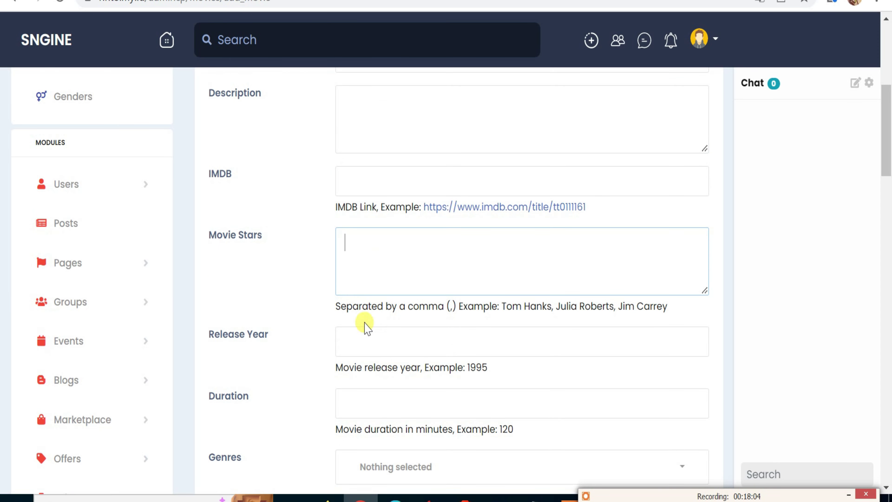
pyautogui.click(363, 340)
pyautogui.click(358, 399)
pyautogui.scroll(-4, 357, 391)
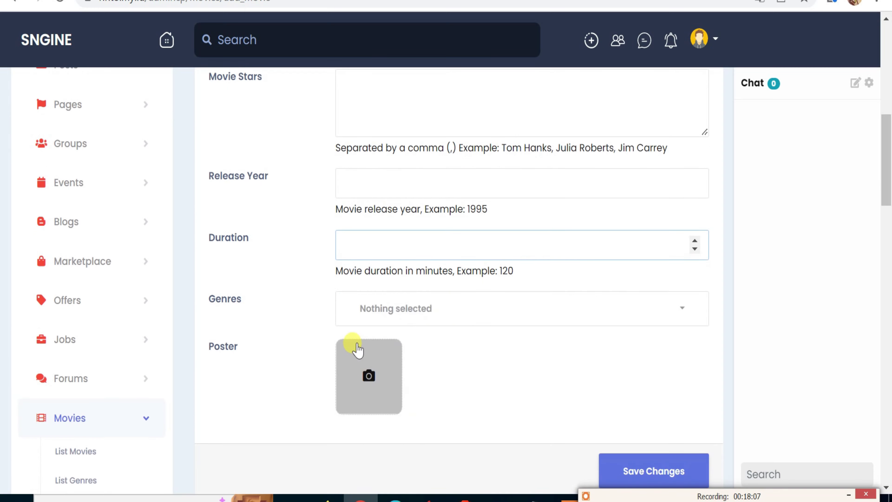
pyautogui.scroll(-4, 196, 356)
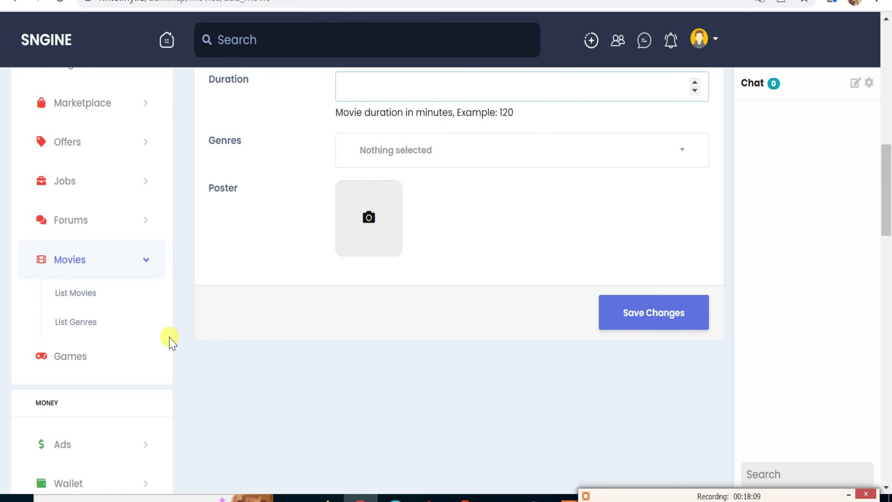
# Open the Movies genres list and scroll through its 18 genres, Action through History.
pyautogui.click(89, 324)
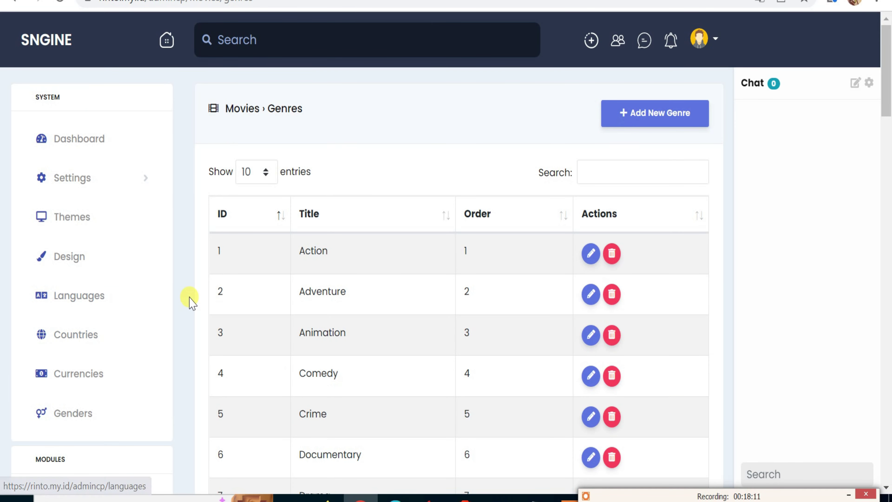
pyautogui.scroll(-8, 189, 299)
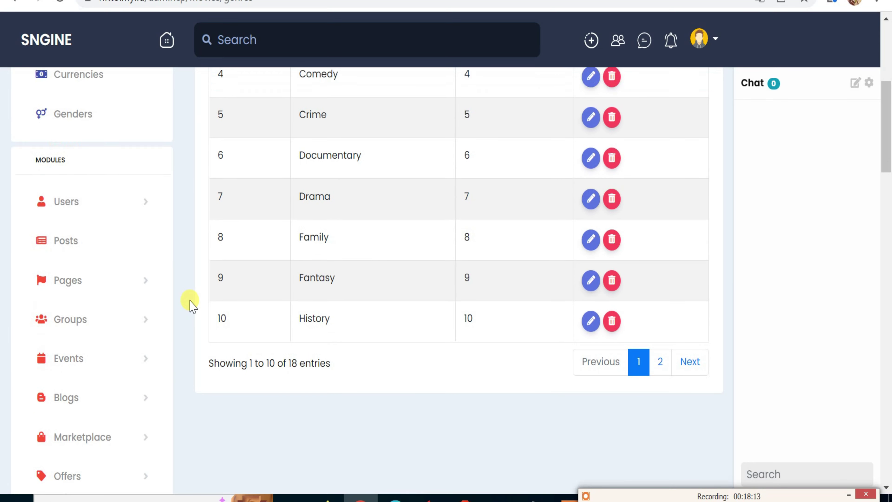
pyautogui.scroll(8, 192, 302)
pyautogui.scroll(-1, 165, 338)
pyautogui.scroll(-8, 161, 337)
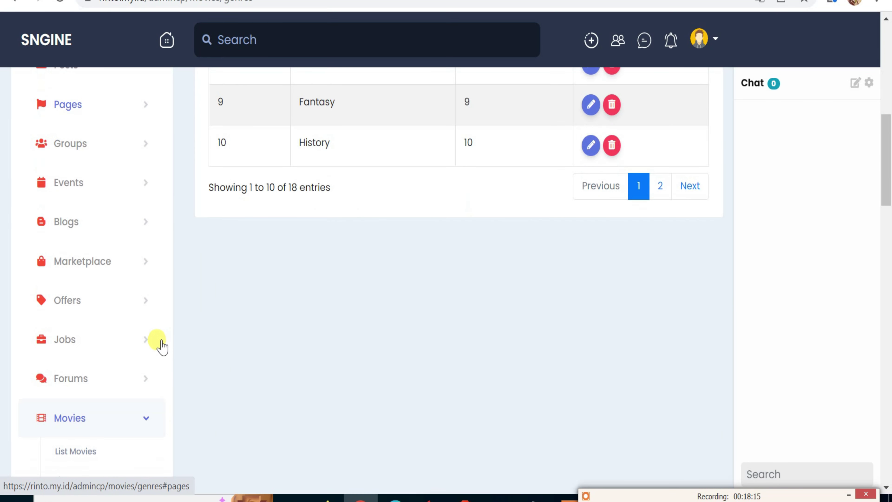
pyautogui.scroll(-2, 122, 394)
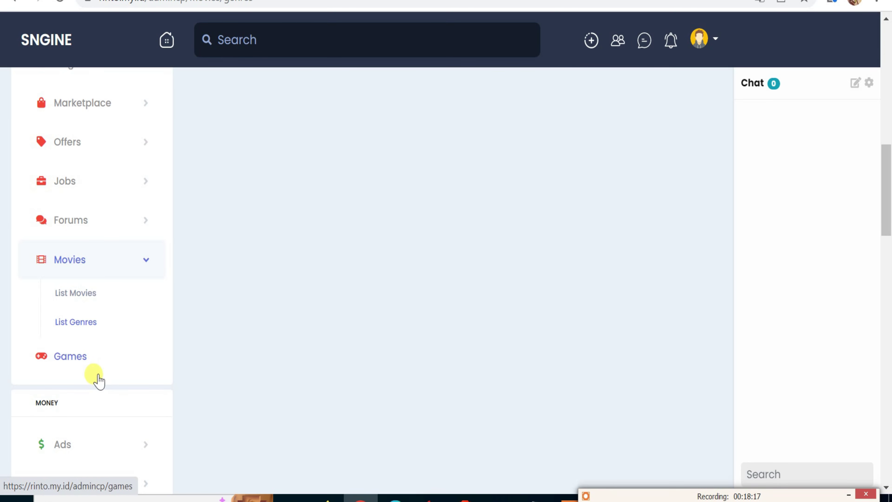
# Start a new game under Games and check its empty Game Source, Description and Name fields.
pyautogui.click(69, 357)
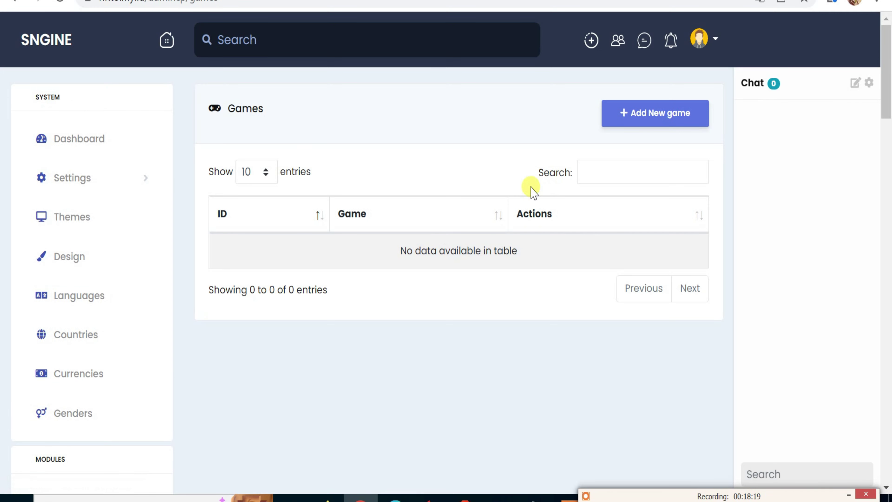
pyautogui.click(651, 114)
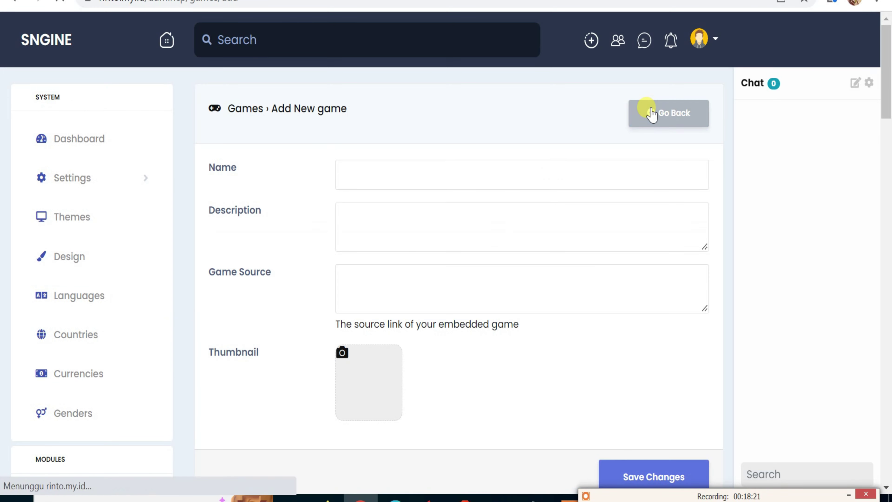
pyautogui.scroll(-2, 389, 246)
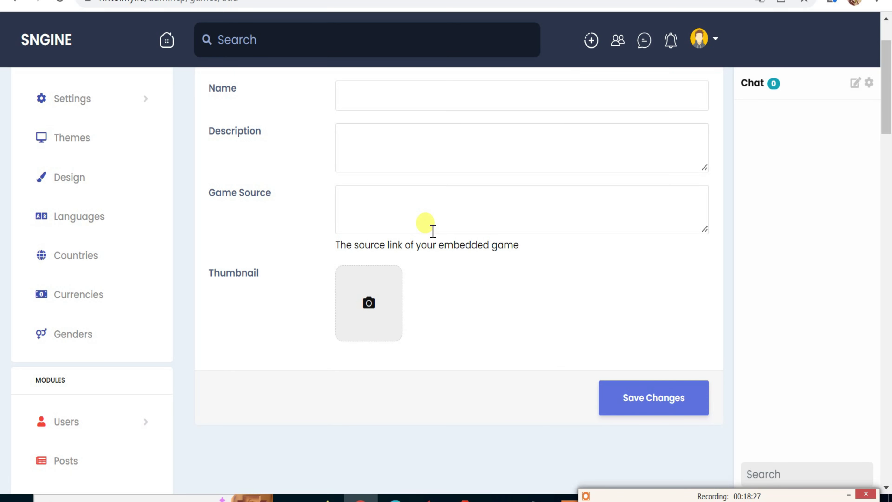
pyautogui.scroll(2, 433, 231)
pyautogui.click(338, 283)
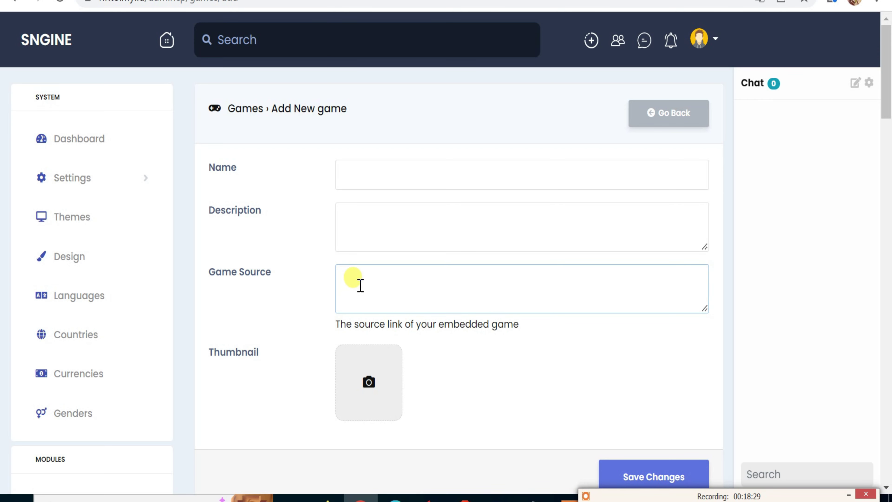
pyautogui.click(342, 214)
pyautogui.click(349, 178)
pyautogui.scroll(-3, 157, 349)
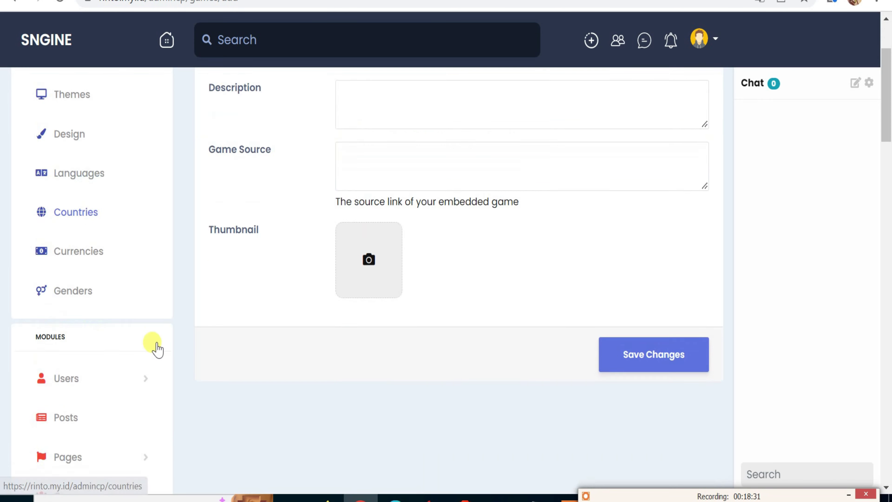
pyautogui.scroll(-10, 134, 357)
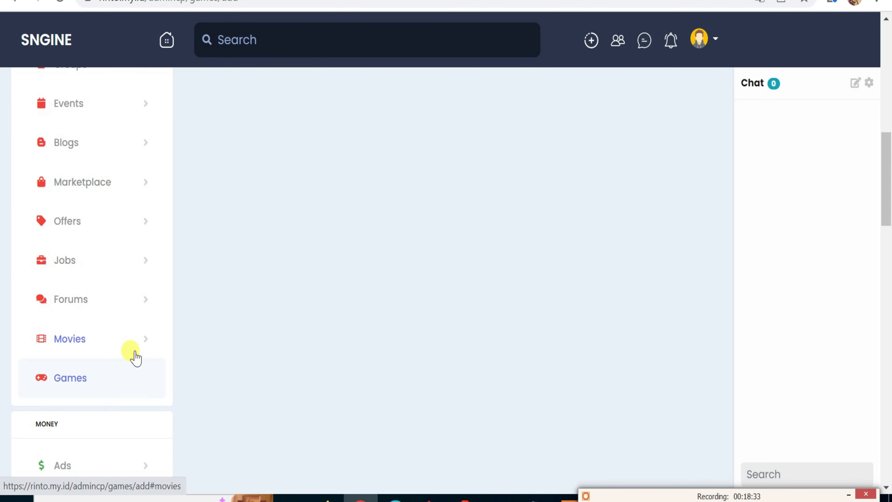
pyautogui.scroll(-4, 136, 356)
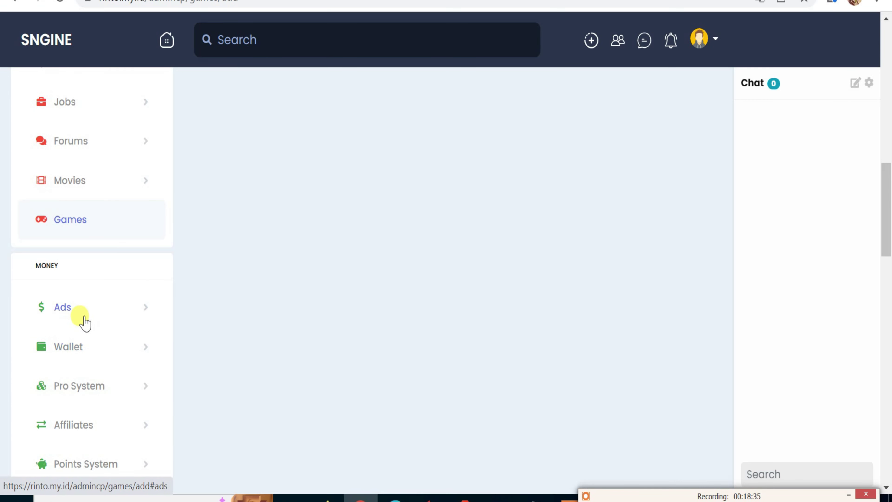
# Turn on Ads Campaigns in Ads Settings, with ad costs of 0.01 per view and 0.05 per click.
pyautogui.click(60, 308)
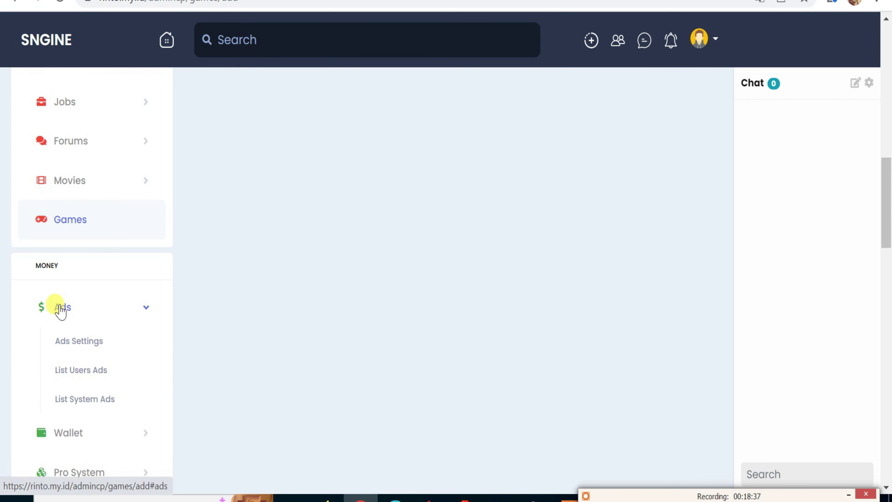
pyautogui.click(95, 349)
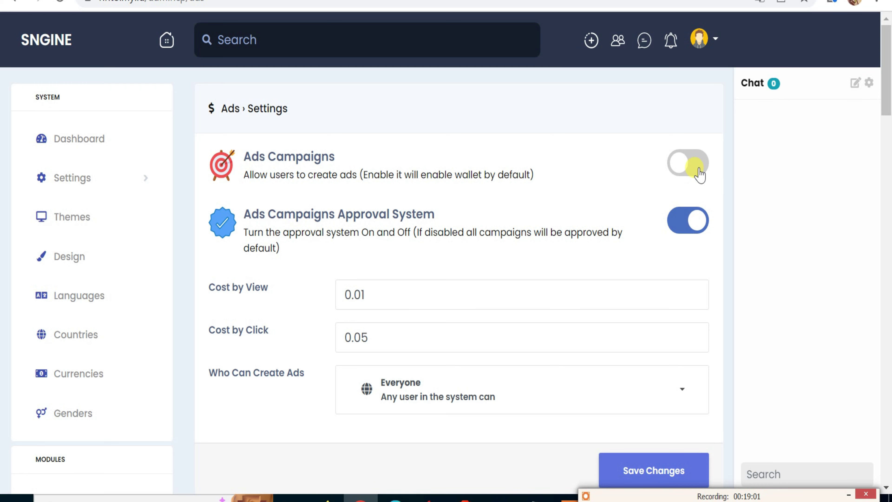
pyautogui.click(699, 174)
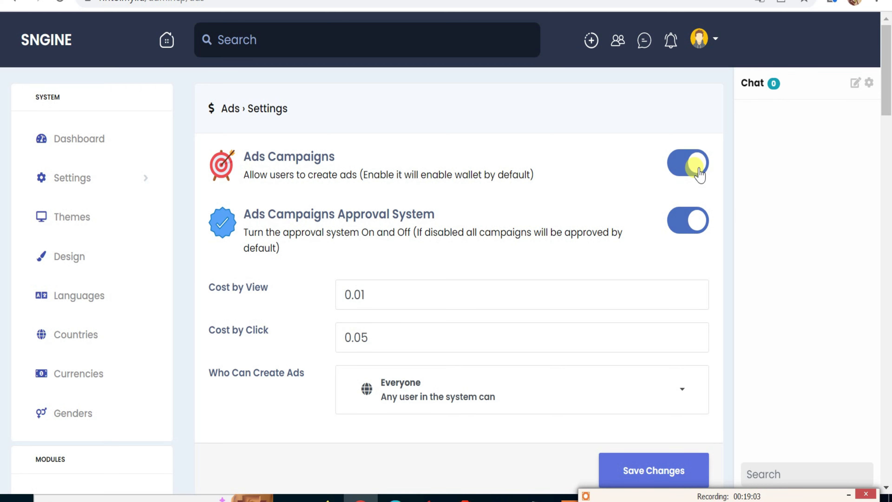
pyautogui.scroll(-3, 545, 279)
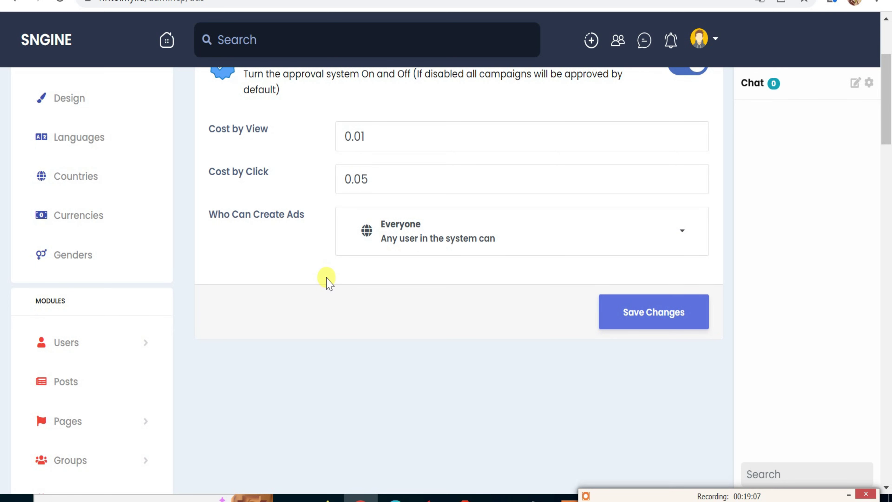
pyautogui.scroll(-2, 211, 327)
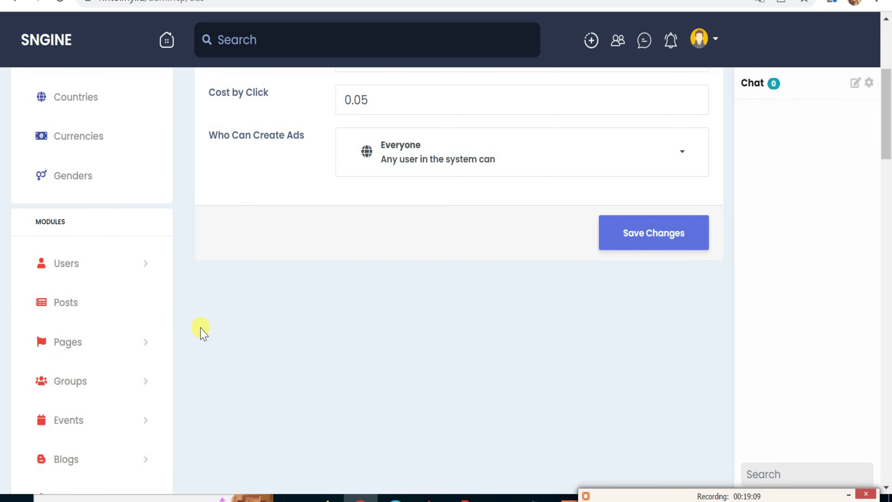
pyautogui.scroll(-4, 193, 337)
pyautogui.scroll(2, 171, 290)
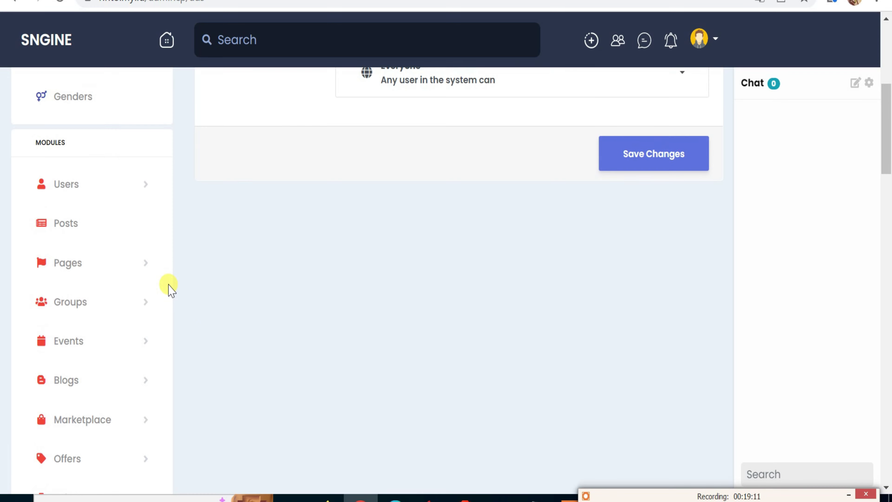
pyautogui.scroll(-10, 165, 292)
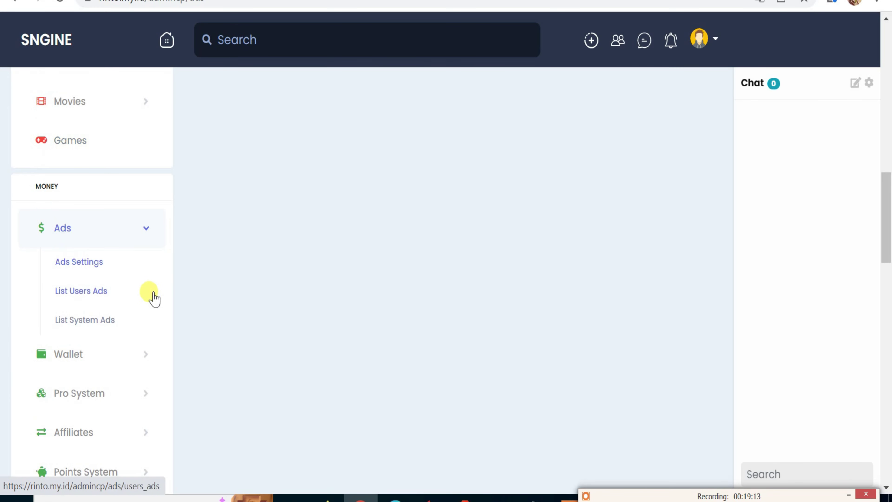
# Bring up the Users Ads list, which shows no pending ads.
pyautogui.click(92, 301)
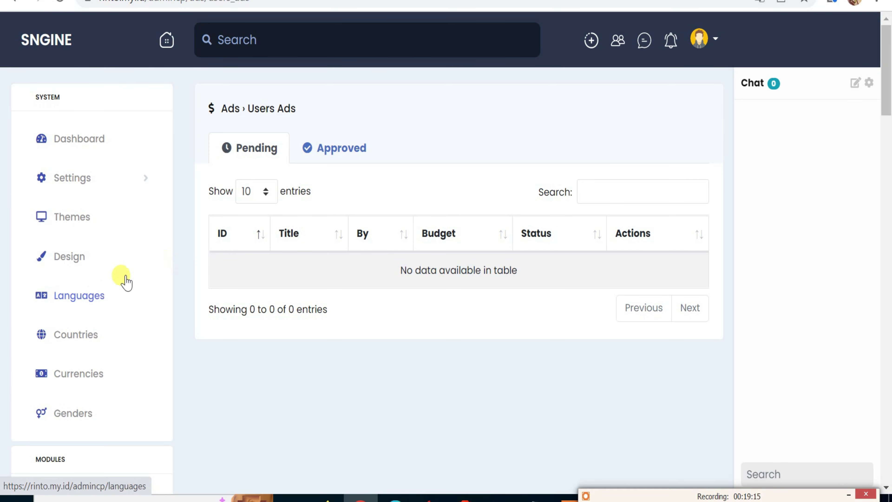
pyautogui.scroll(-5, 239, 259)
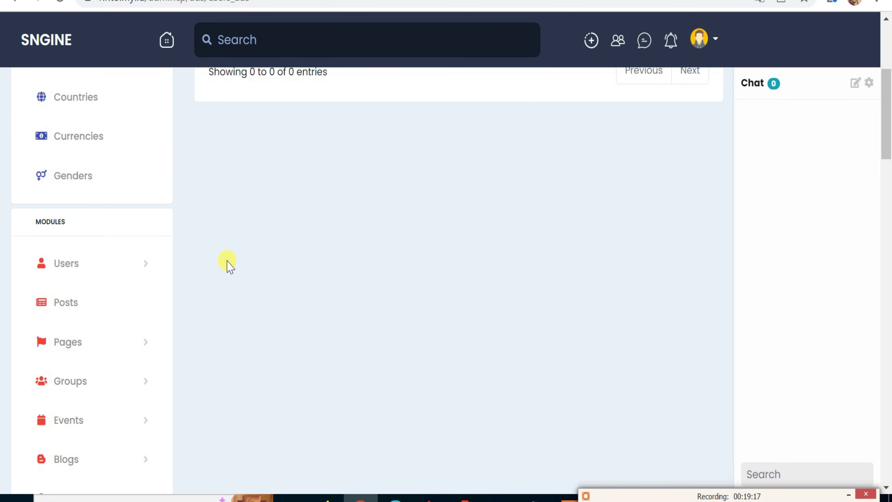
pyautogui.scroll(-10, 138, 286)
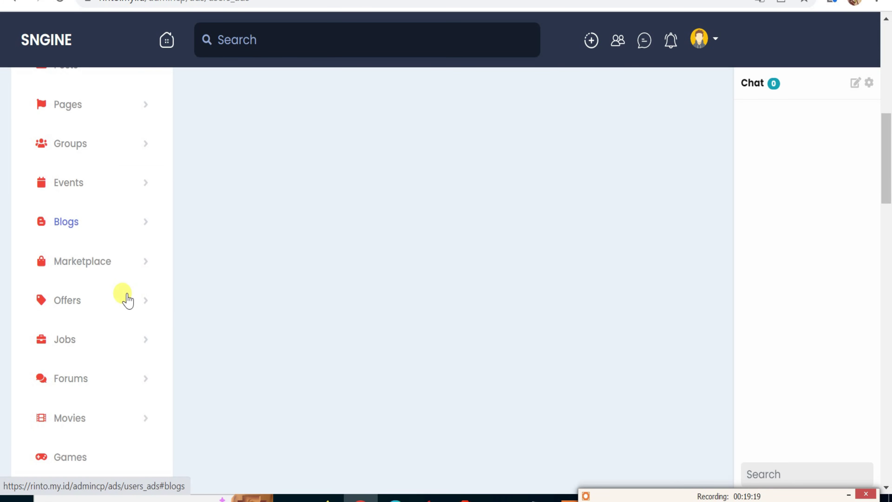
pyautogui.scroll(-2, 125, 304)
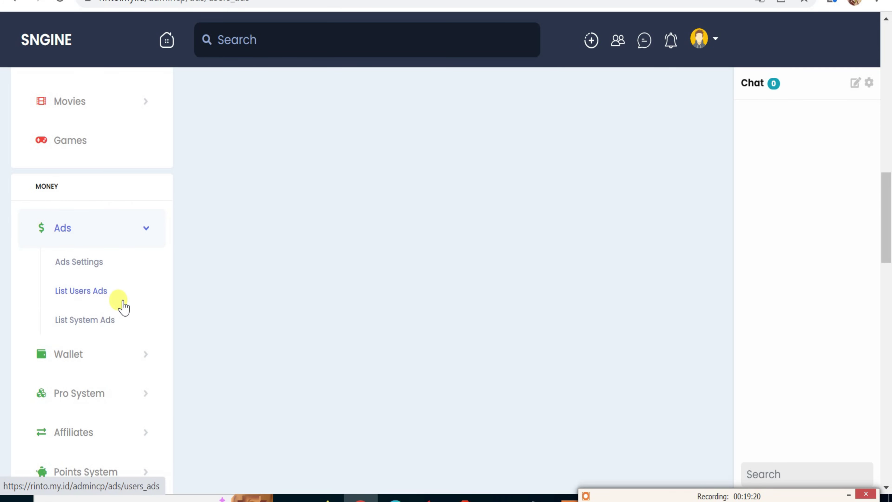
# Turn on Wallet Enabled in Wallet Settings, alongside money transfers and PayPal/Skrill withdrawals from 50 USD.
pyautogui.click(63, 355)
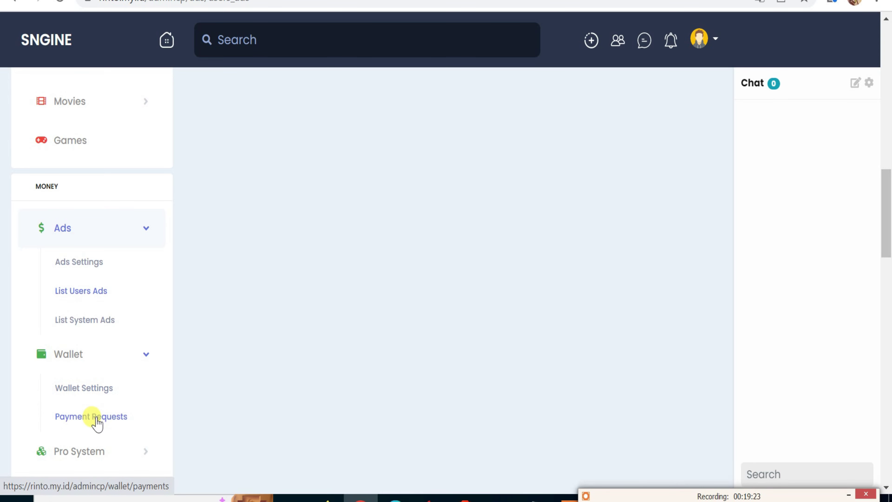
pyautogui.click(95, 388)
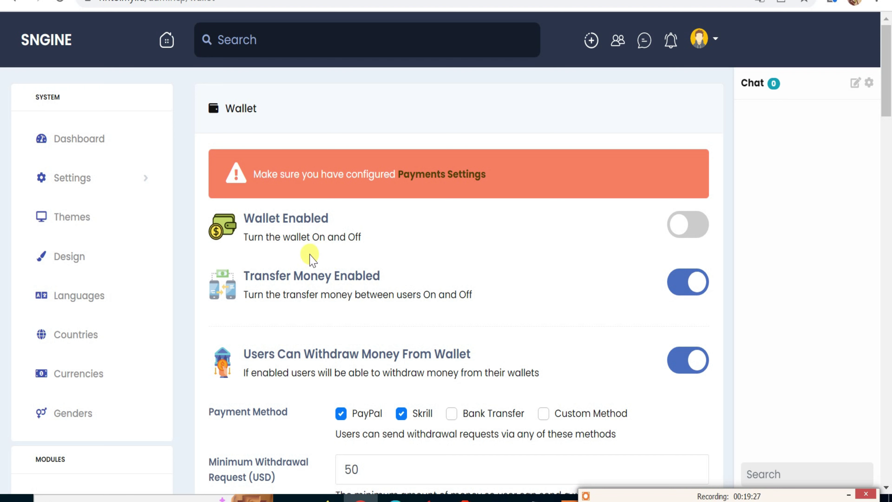
pyautogui.click(692, 227)
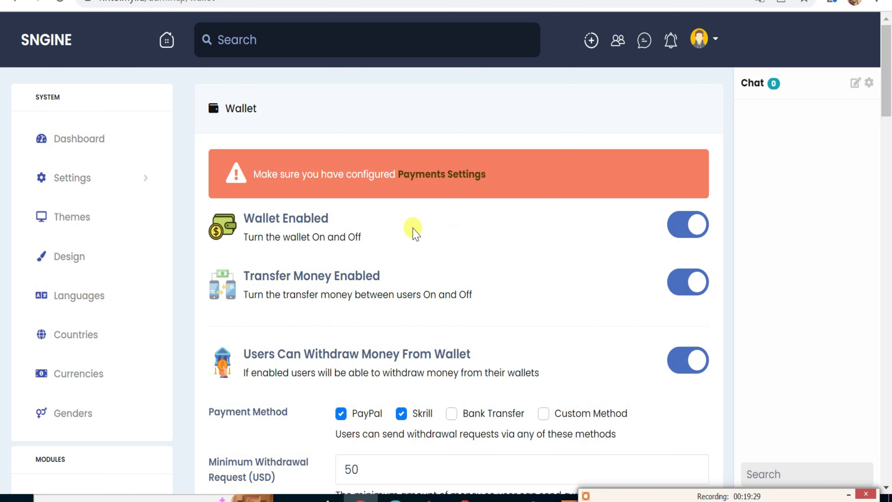
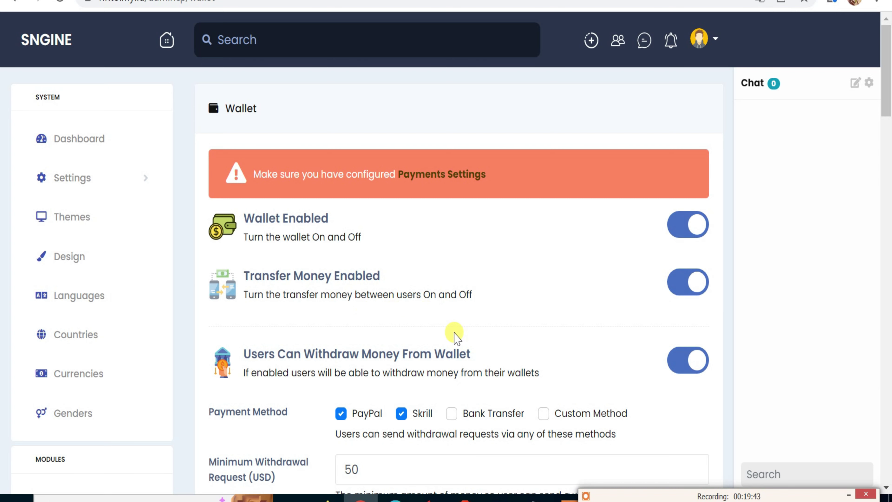
# Tick Bank Transfer as a withdrawal method next to PayPal and Skrill (50 USD minimum).
pyautogui.scroll(-2, 454, 334)
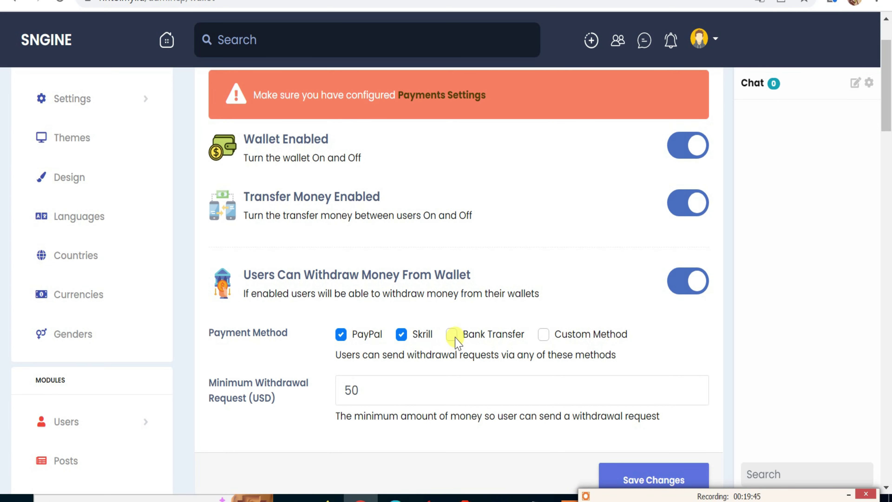
pyautogui.click(453, 334)
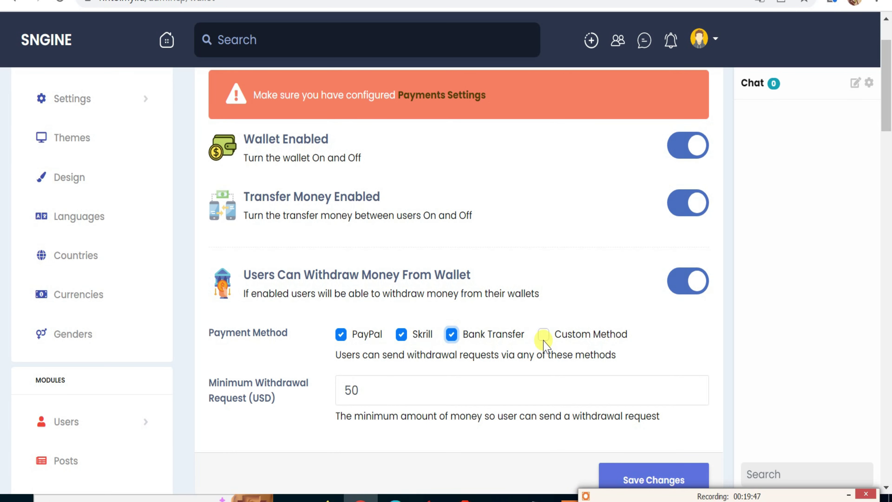
pyautogui.scroll(-4, 539, 341)
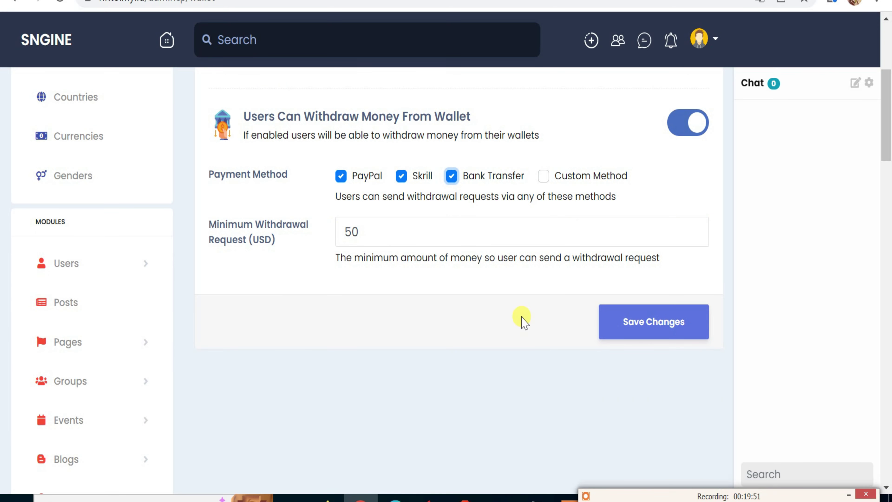
pyautogui.scroll(-2, 524, 320)
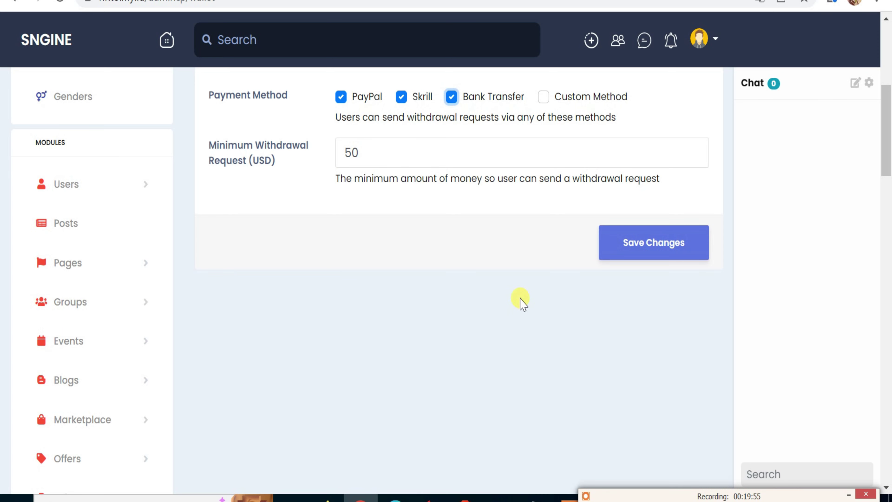
pyautogui.scroll(2, 514, 267)
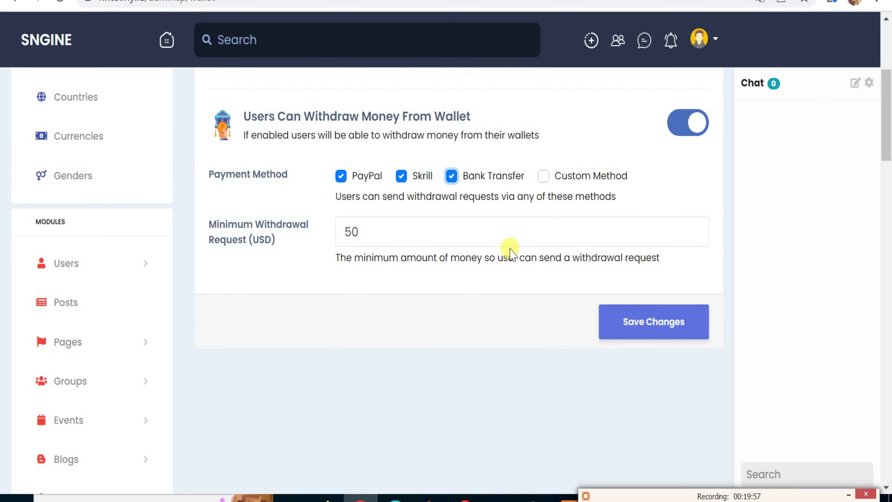
pyautogui.scroll(-14, 496, 277)
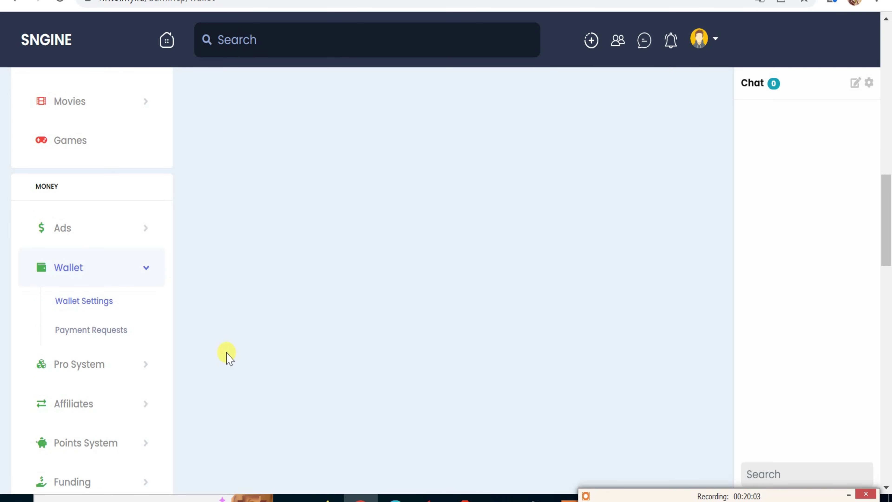
# Check the Wallet Payment Requests list, which is empty.
pyautogui.click(124, 331)
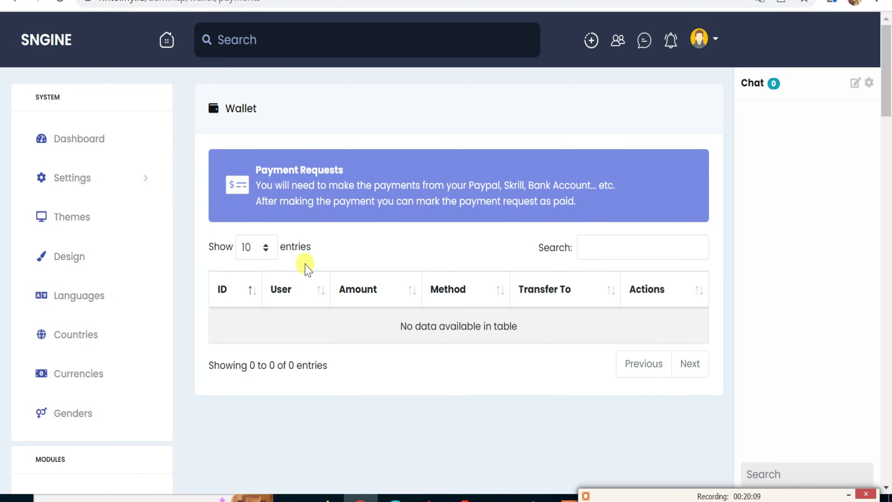
pyautogui.scroll(-7, 200, 341)
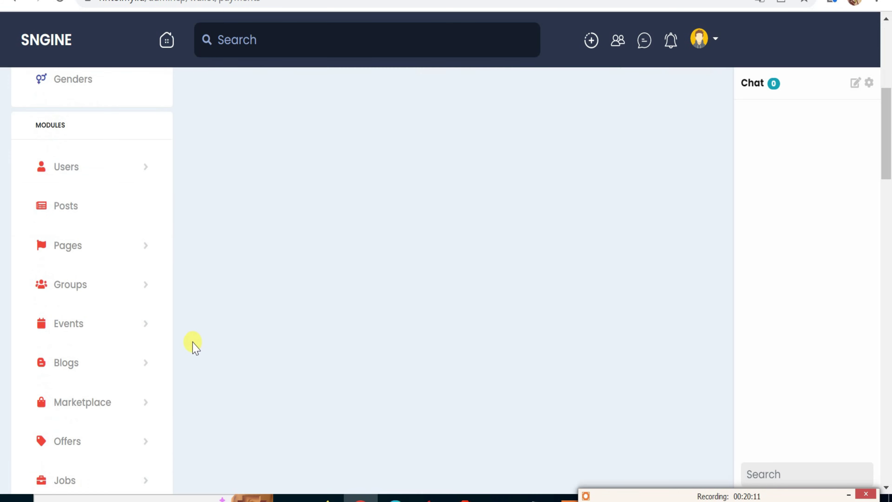
pyautogui.scroll(-5, 194, 346)
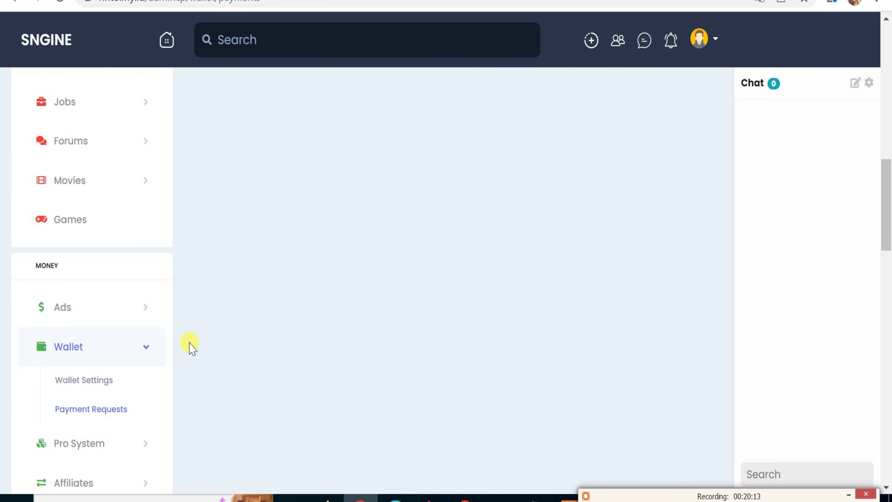
# Expand Pro System in the sidebar and open Pro Settings.
pyautogui.click(90, 446)
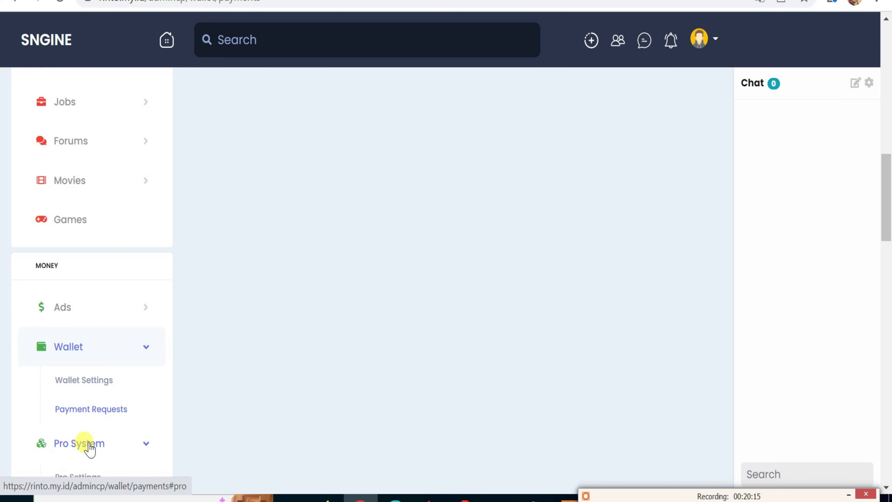
pyautogui.scroll(-4, 132, 372)
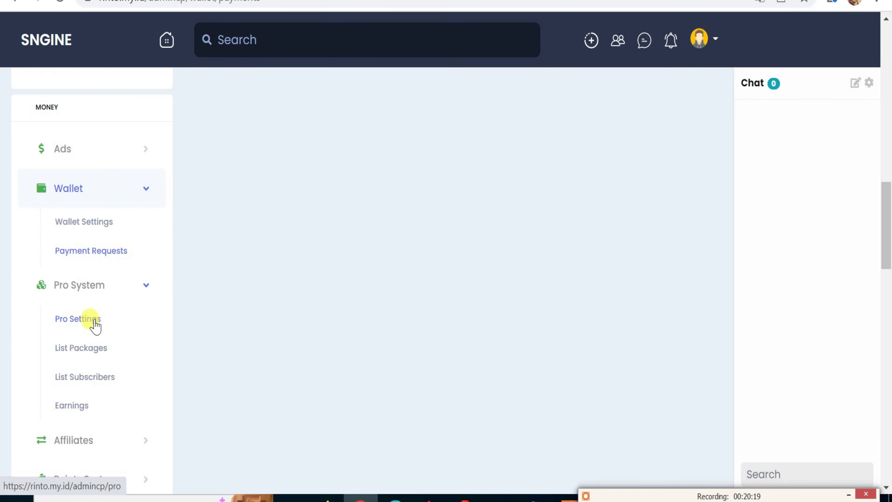
pyautogui.click(93, 320)
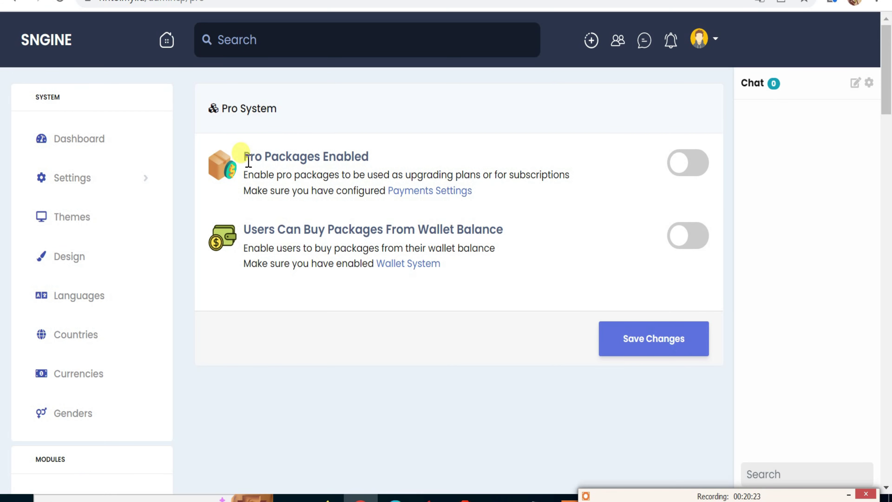
# Toggle Pro Packages Enabled and wallet-balance package buying on and back off, leaving both disabled.
pyautogui.moveTo(246, 157); pyautogui.dragTo(360, 156)
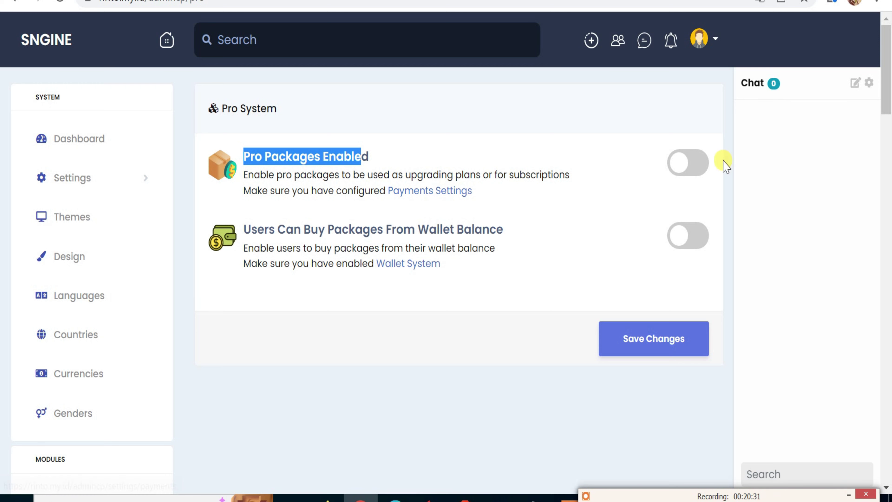
pyautogui.click(690, 161)
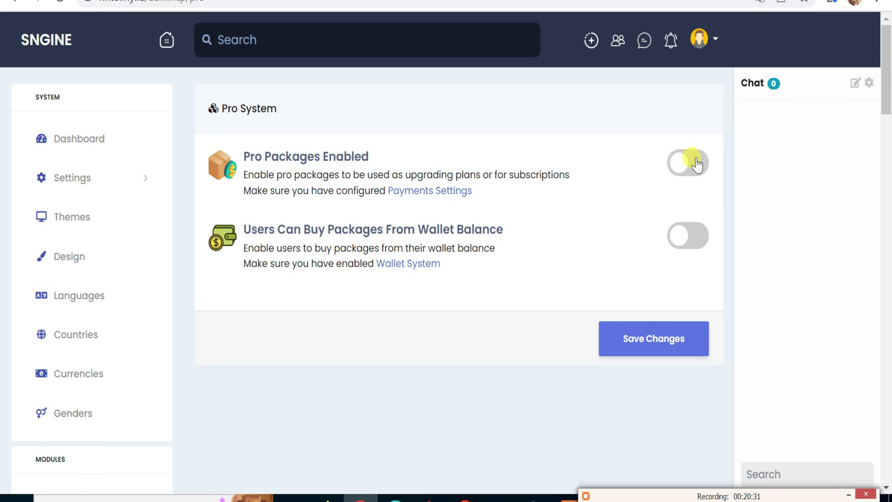
pyautogui.click(681, 164)
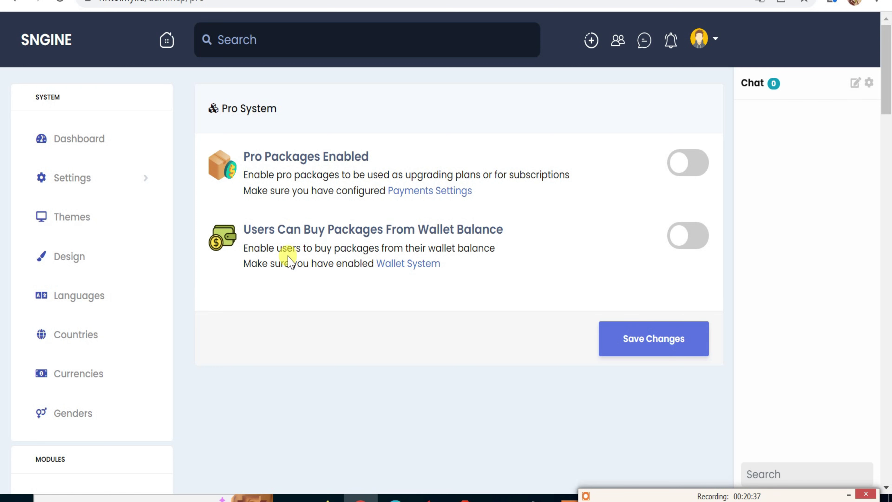
pyautogui.click(700, 235)
pyautogui.click(699, 236)
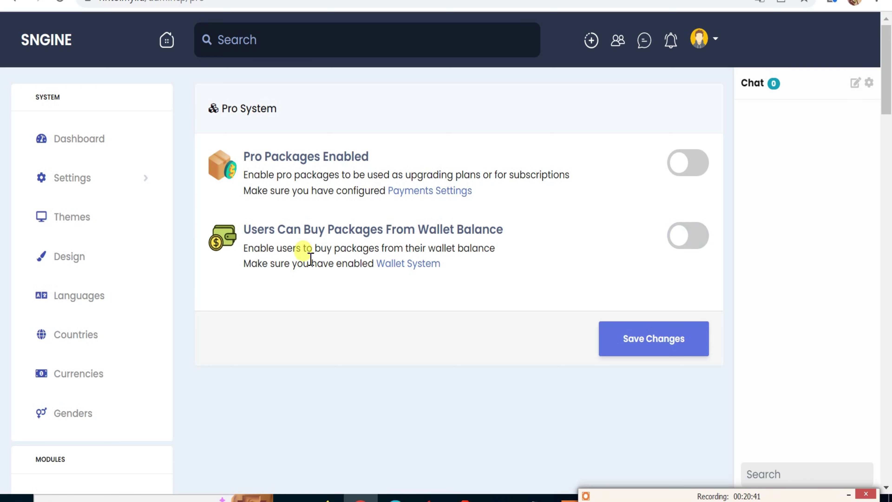
pyautogui.moveTo(293, 246); pyautogui.dragTo(464, 268)
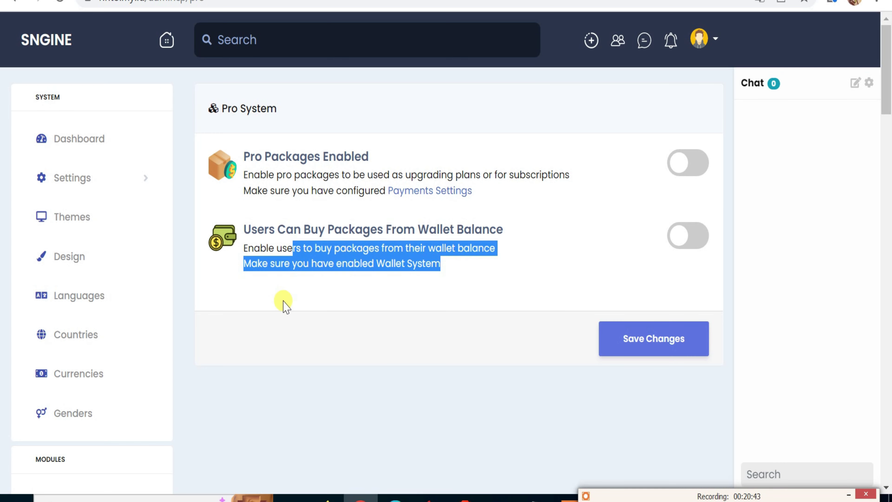
pyautogui.scroll(-2, 277, 309)
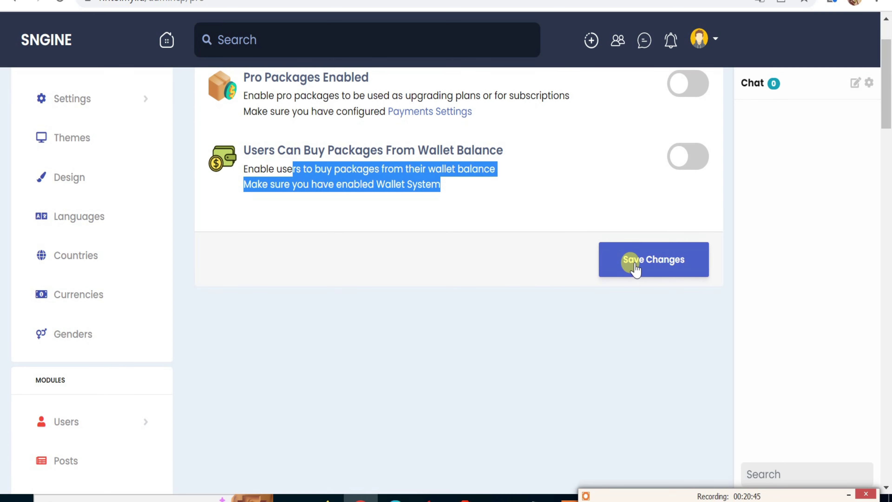
pyautogui.scroll(-10, 364, 323)
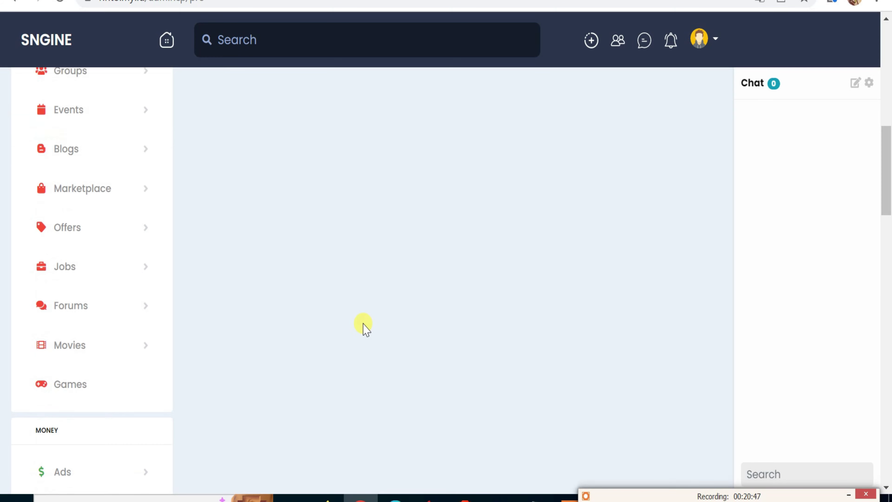
pyautogui.scroll(-4, 364, 323)
pyautogui.scroll(-4, 352, 325)
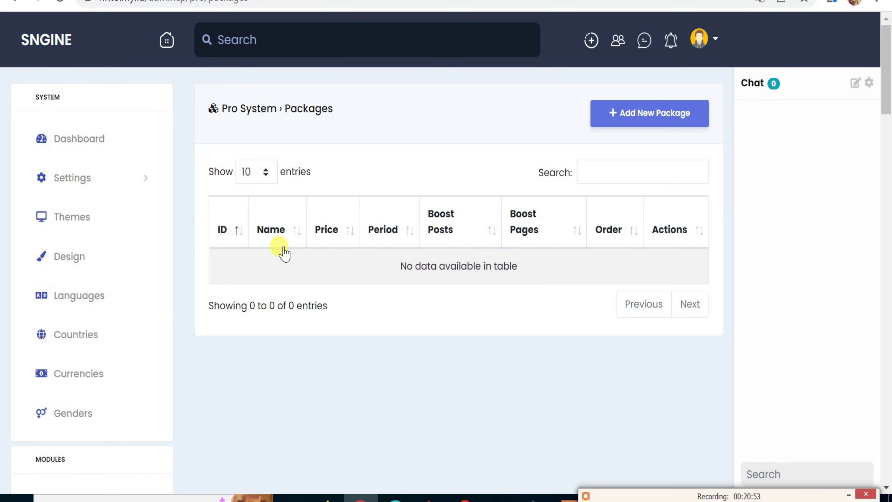
# Open Add New Package and inspect its Name, Price, billing period (Day) and colour fields, leaving them empty.
pyautogui.click(629, 121)
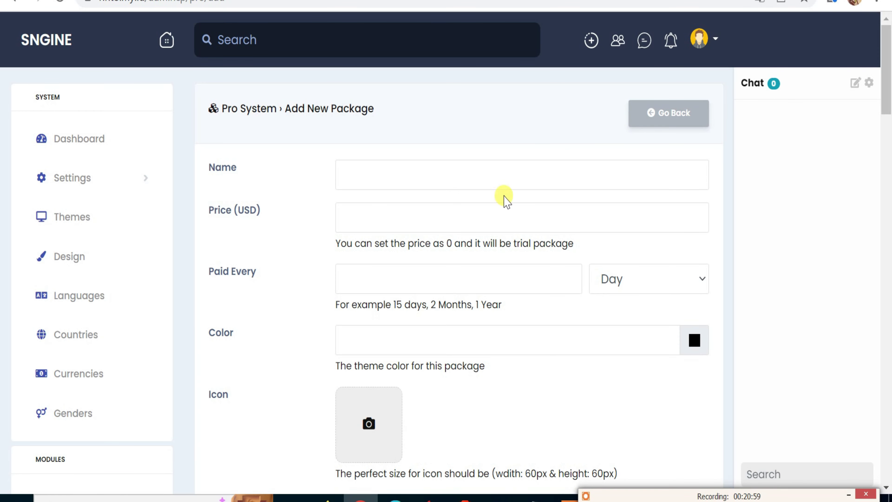
pyautogui.click(367, 170)
pyautogui.click(343, 213)
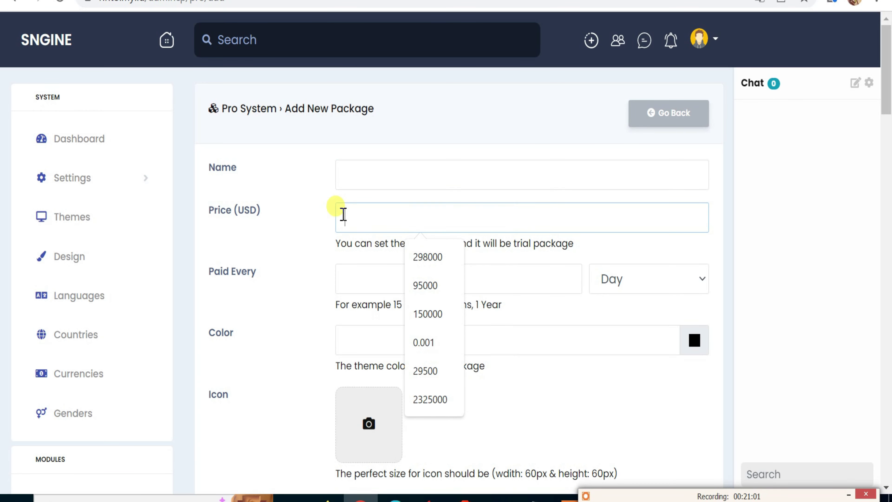
pyautogui.click(315, 277)
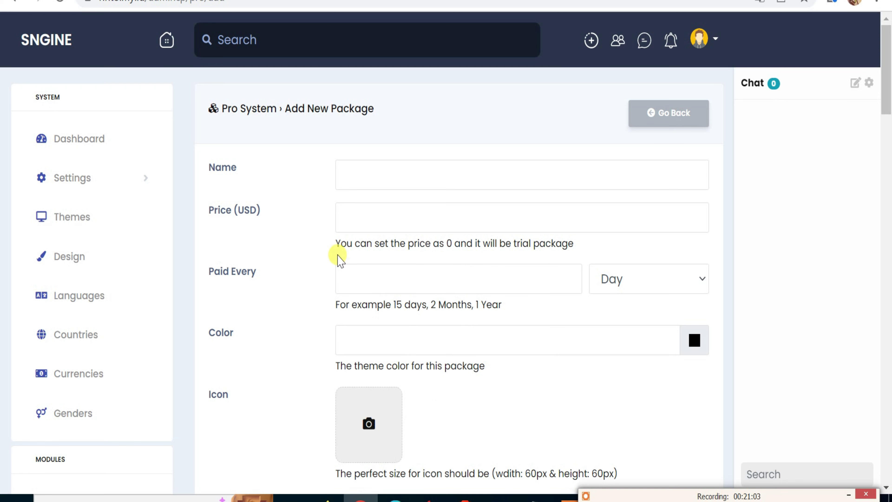
pyautogui.click(339, 275)
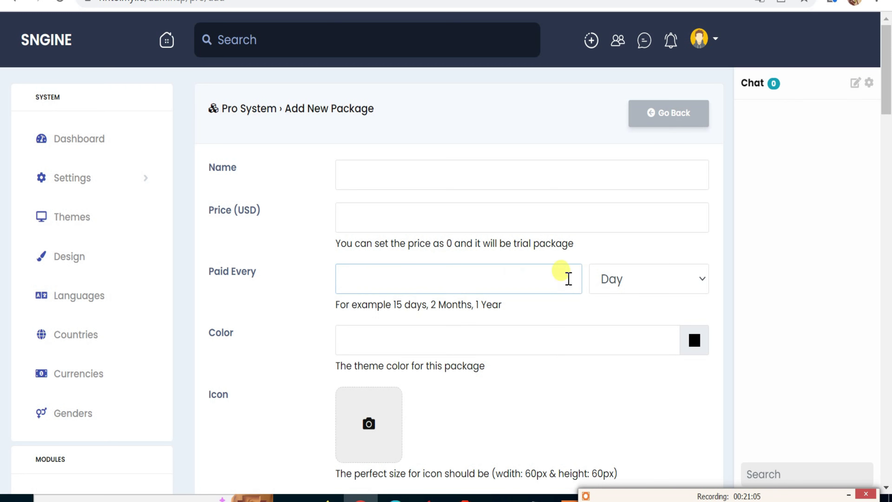
pyautogui.click(615, 285)
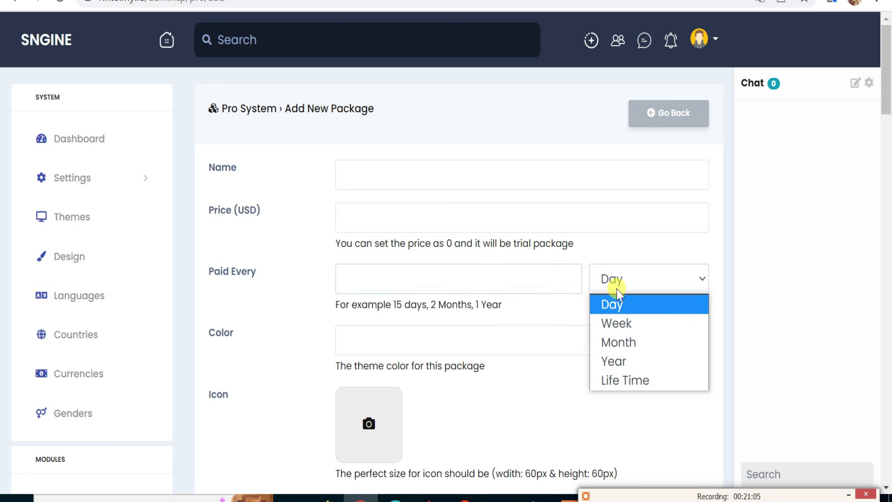
pyautogui.click(393, 334)
pyautogui.click(230, 362)
pyautogui.scroll(-2, 250, 393)
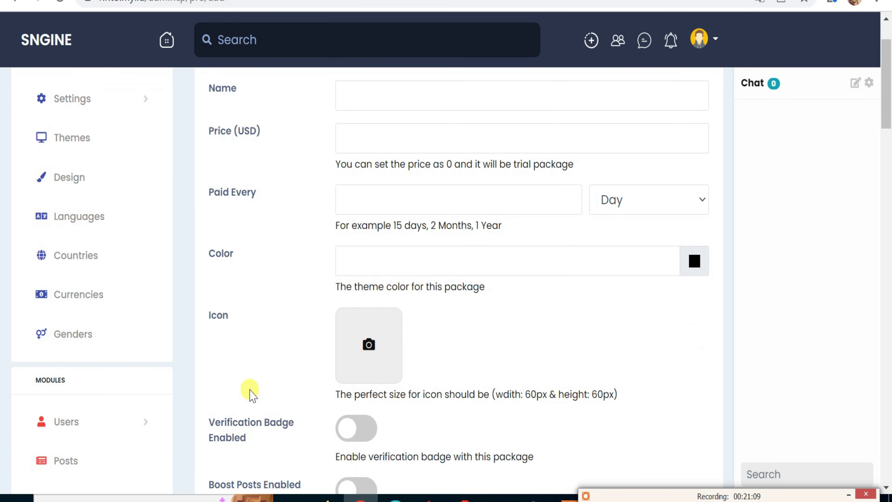
pyautogui.scroll(-1, 441, 337)
pyautogui.scroll(-6, 441, 337)
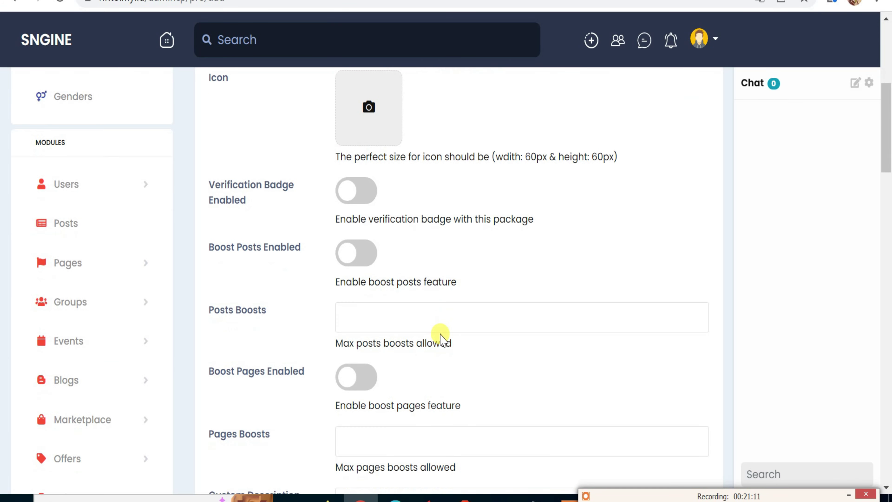
pyautogui.scroll(-4, 440, 336)
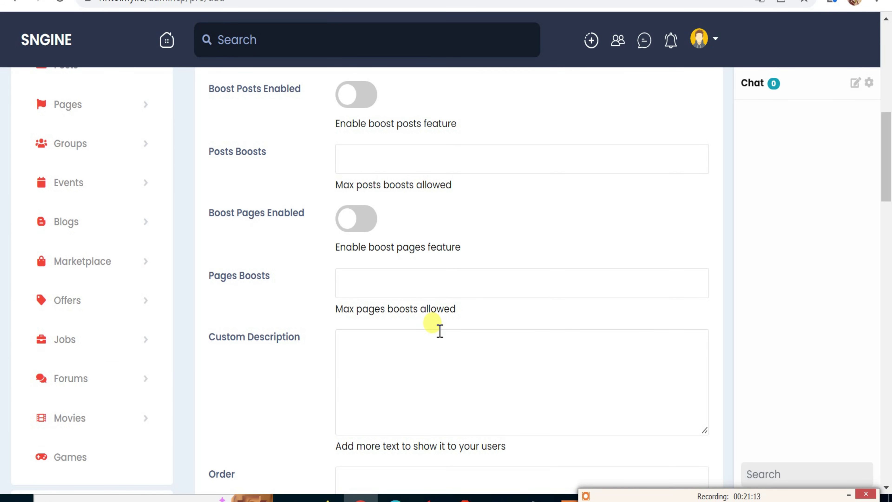
pyautogui.scroll(4, 435, 326)
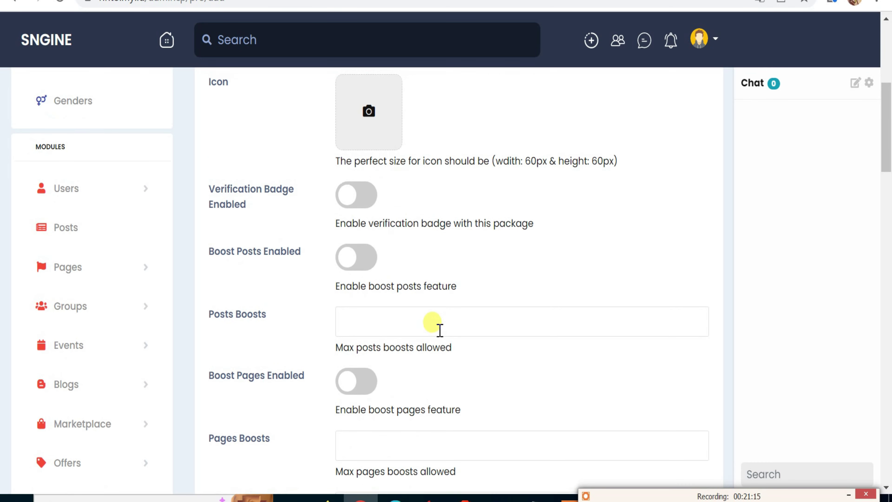
pyautogui.scroll(-6, 437, 327)
pyautogui.scroll(-4, 439, 327)
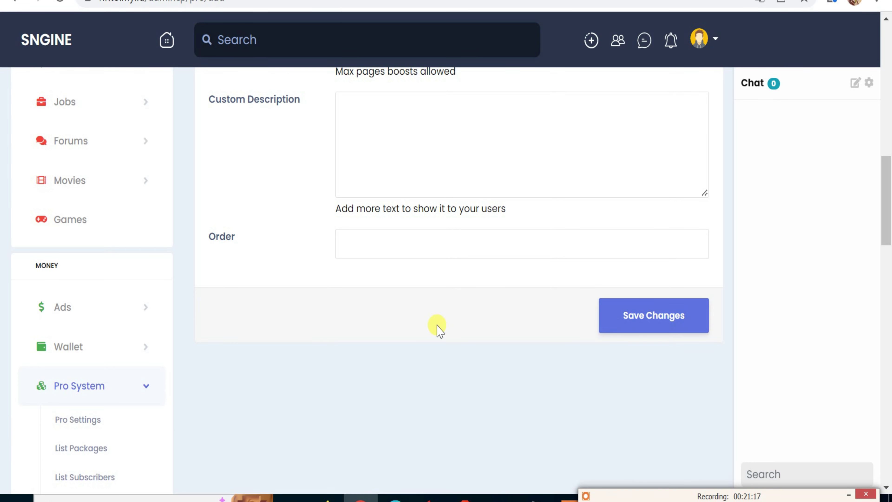
pyautogui.scroll(-4, 440, 332)
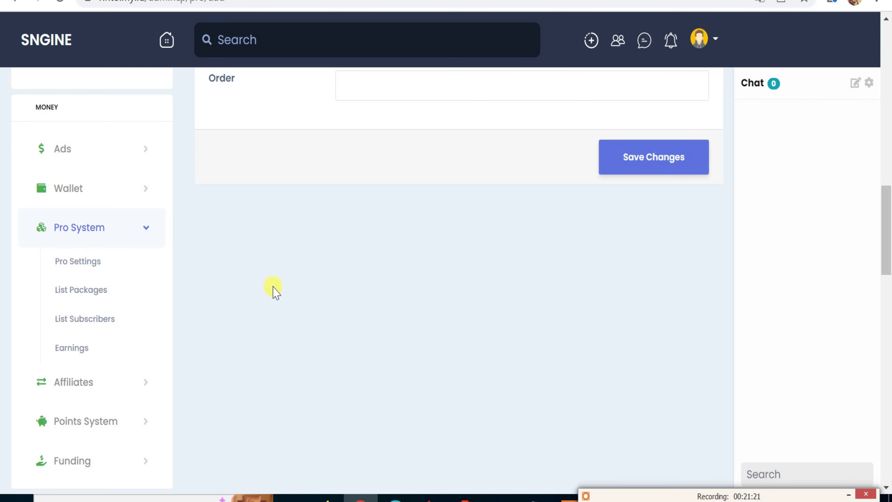
# Return to the empty Pro packages list and reopen the Add New Package form, checking Name and Price.
pyautogui.click(88, 292)
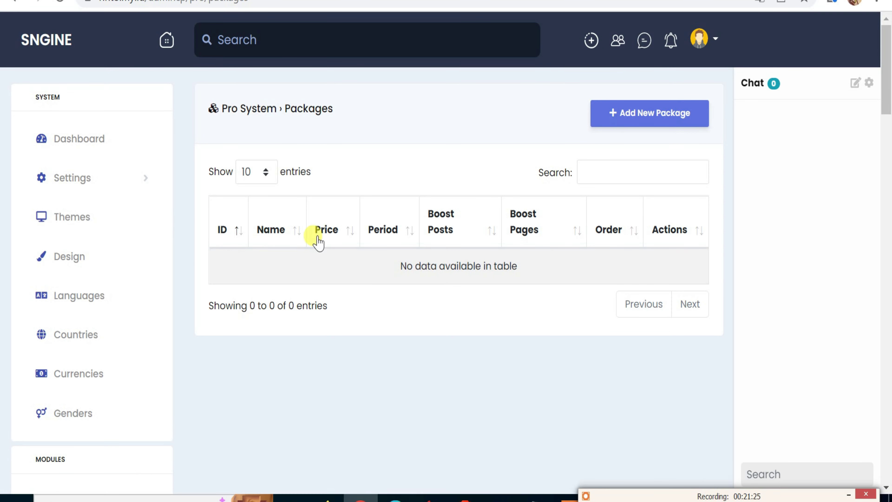
pyautogui.click(618, 123)
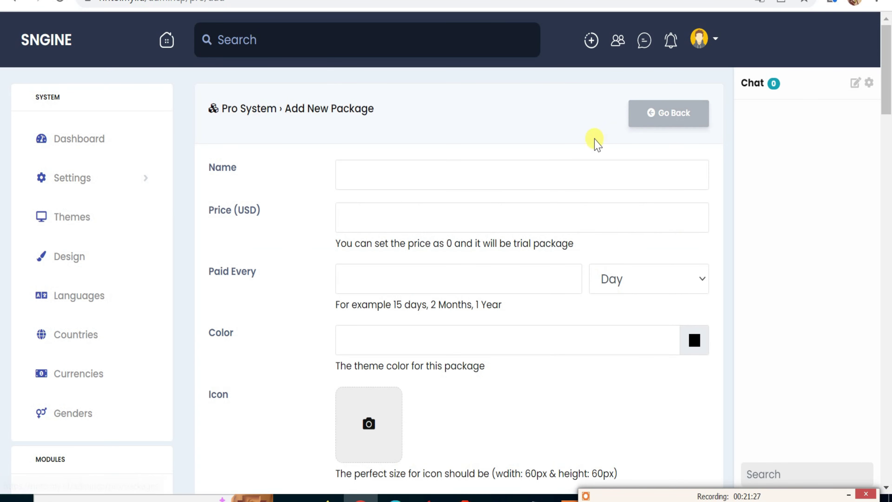
pyautogui.click(338, 174)
pyautogui.click(338, 215)
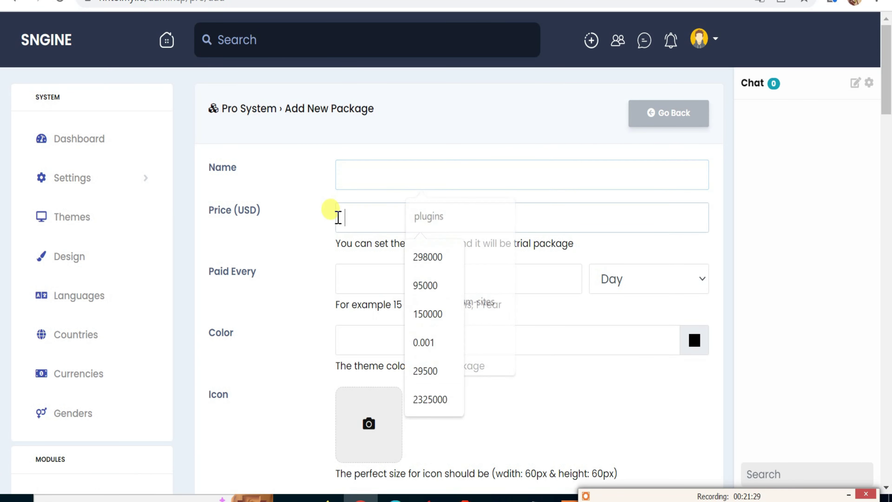
pyautogui.scroll(-20, 158, 369)
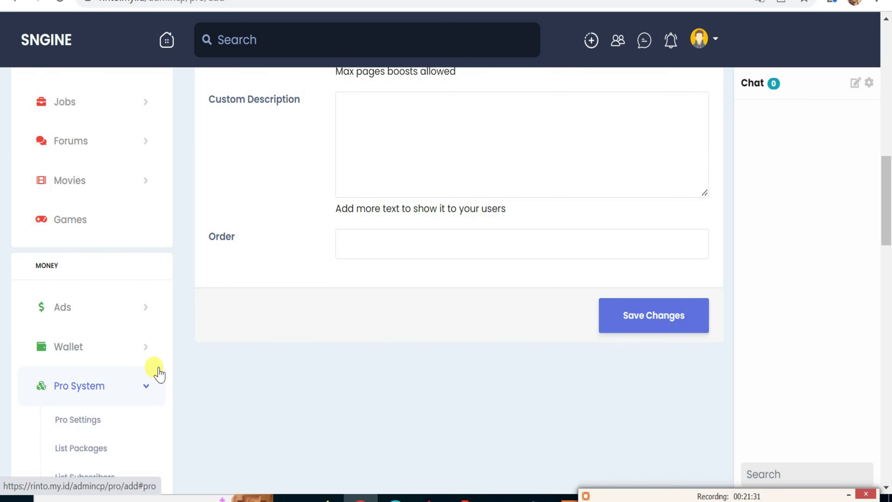
pyautogui.scroll(-2, 158, 371)
# View the empty Pro subscribers list, then expand the Affiliates section in the sidebar.
pyautogui.click(100, 399)
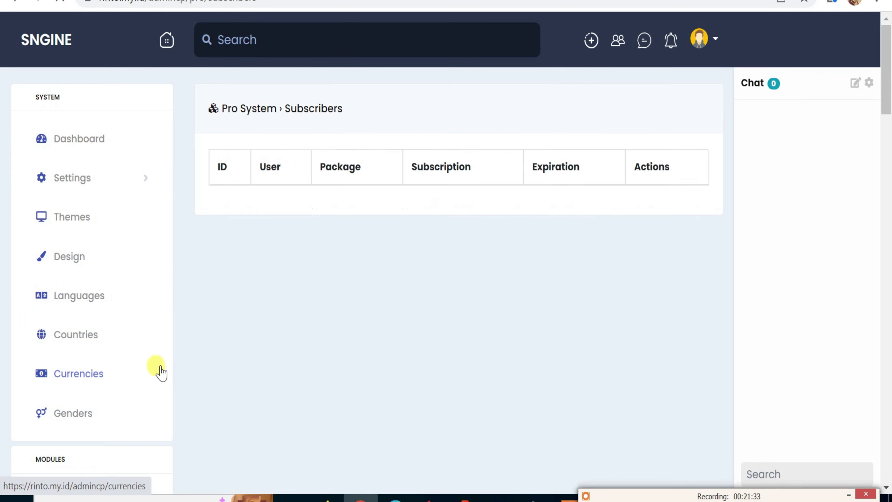
pyautogui.scroll(-3, 183, 373)
pyautogui.scroll(-10, 129, 399)
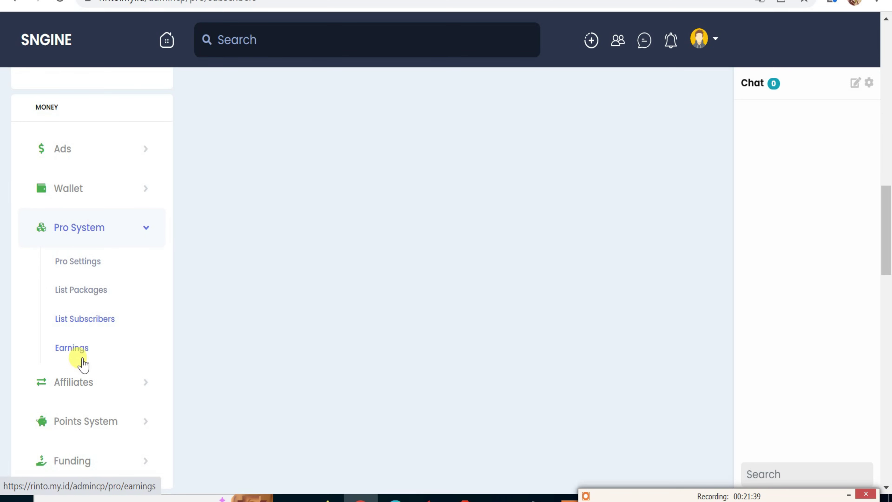
pyautogui.click(82, 387)
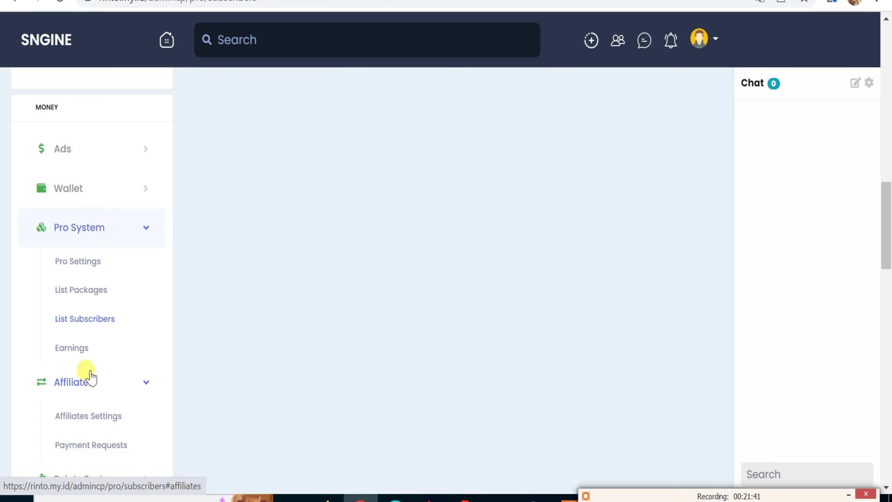
pyautogui.scroll(-2, 103, 427)
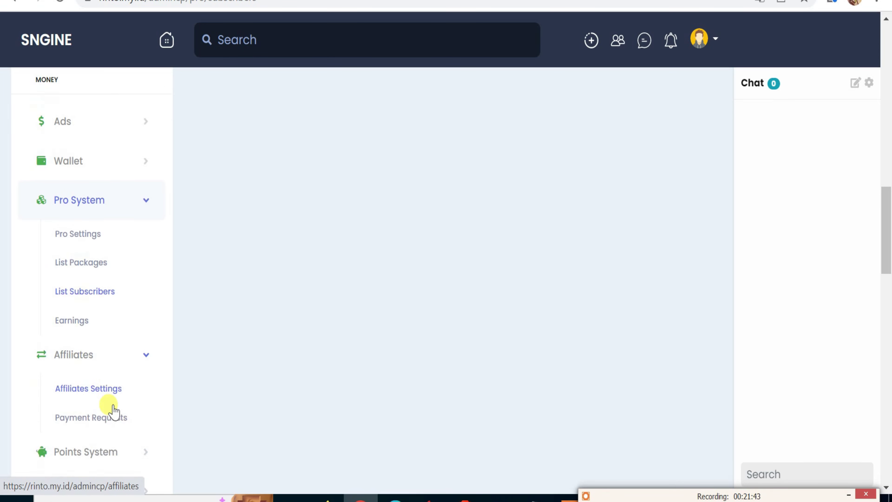
# Open Affiliates Settings and switch Affiliates Enabled on.
pyautogui.click(109, 341)
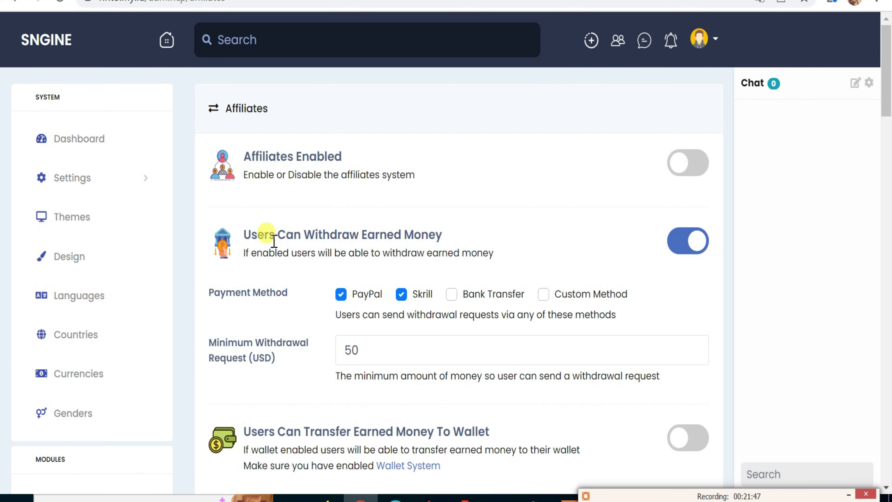
pyautogui.scroll(-4, 279, 239)
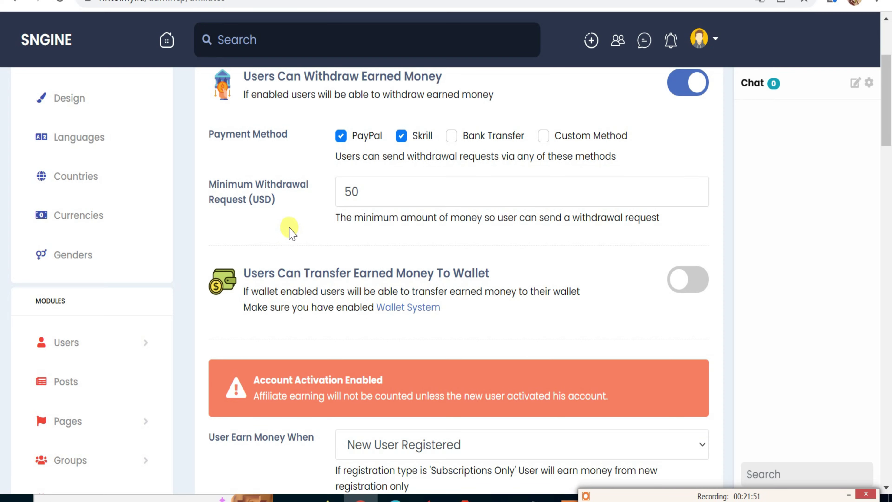
pyautogui.scroll(2, 289, 235)
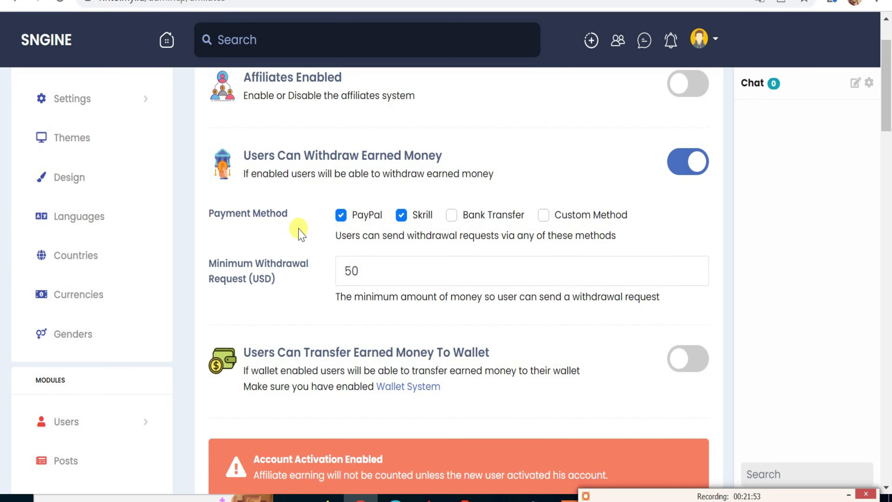
pyautogui.scroll(2, 309, 220)
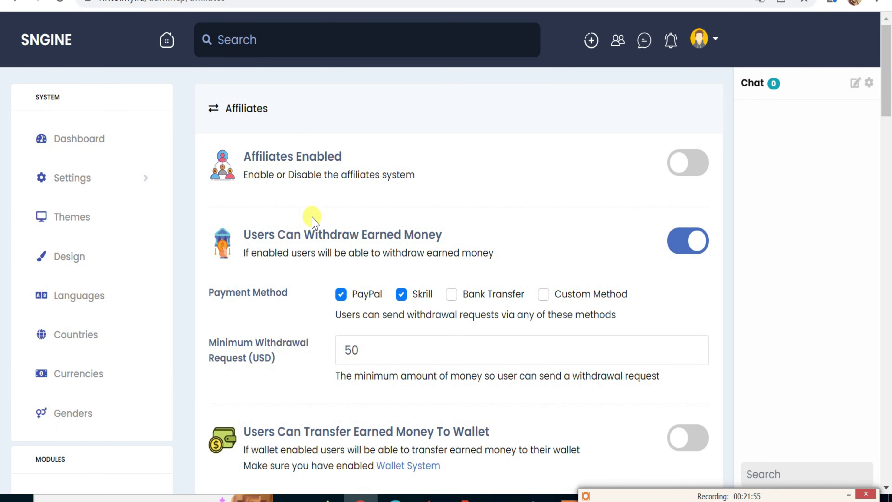
pyautogui.click(686, 165)
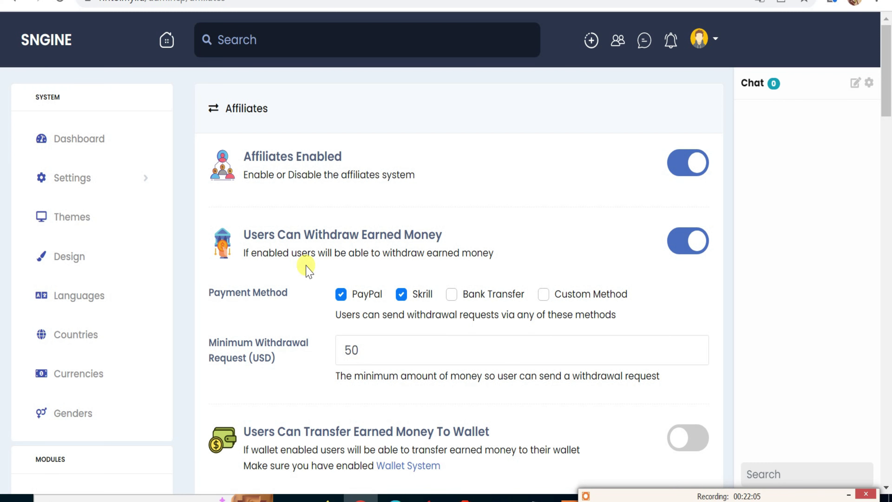
pyautogui.scroll(-2, 308, 271)
pyautogui.scroll(-6, 309, 271)
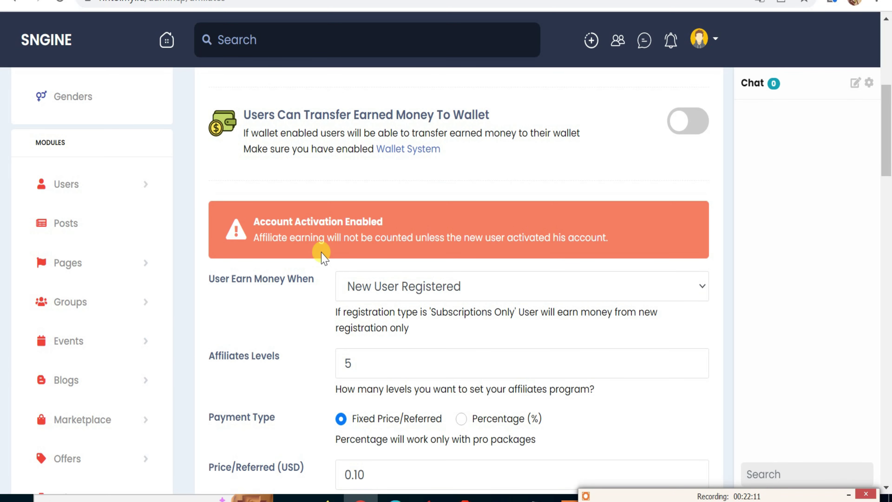
pyautogui.scroll(4, 327, 242)
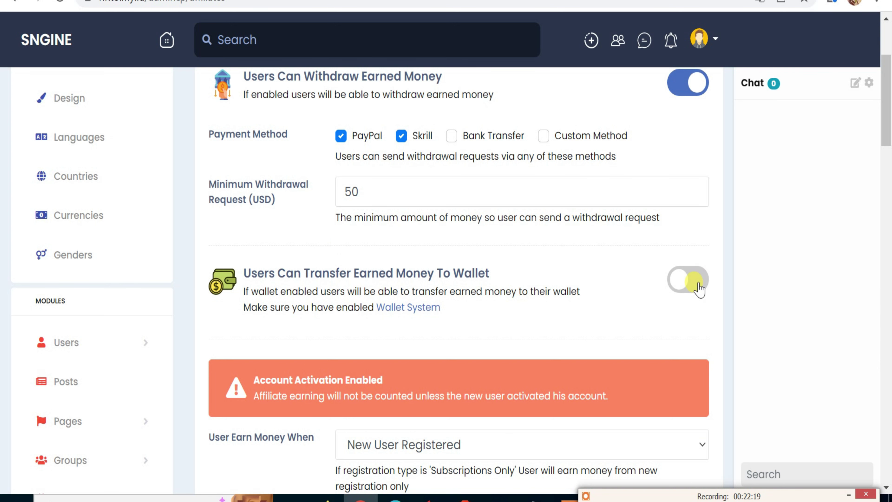
# Turn on Transfer To Wallet and tick Bank Transfer as an affiliate withdrawal method.
pyautogui.click(687, 279)
pyautogui.scroll(3, 669, 264)
pyautogui.scroll(2, 669, 265)
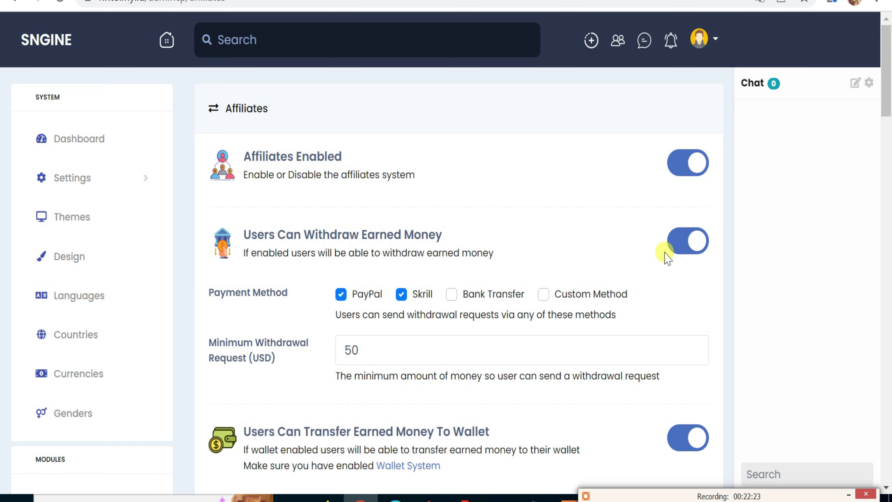
pyautogui.click(453, 296)
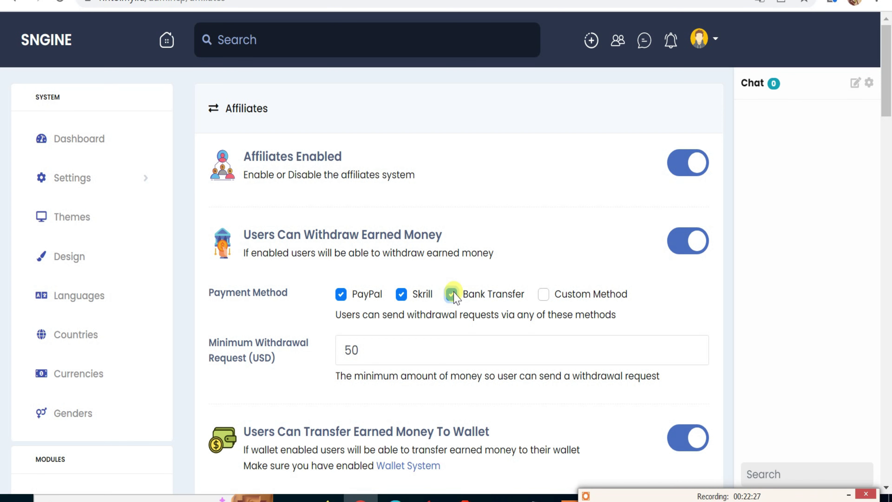
pyautogui.scroll(-7, 455, 338)
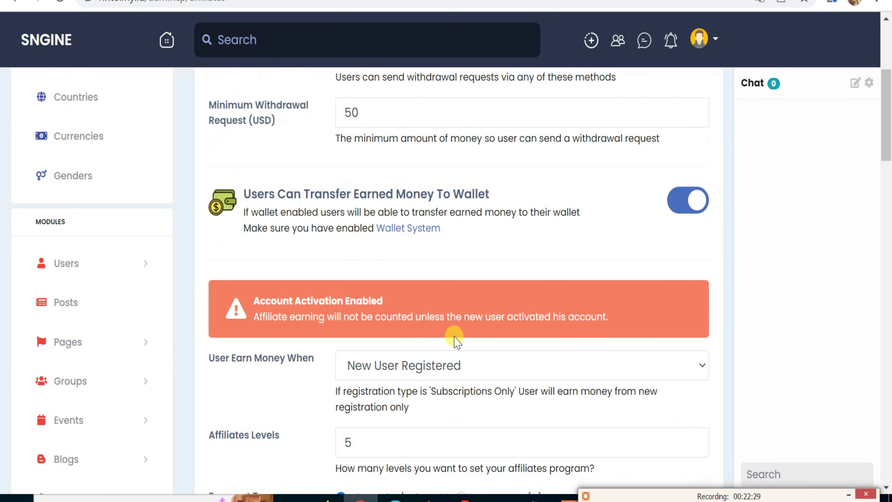
pyautogui.scroll(-10, 457, 340)
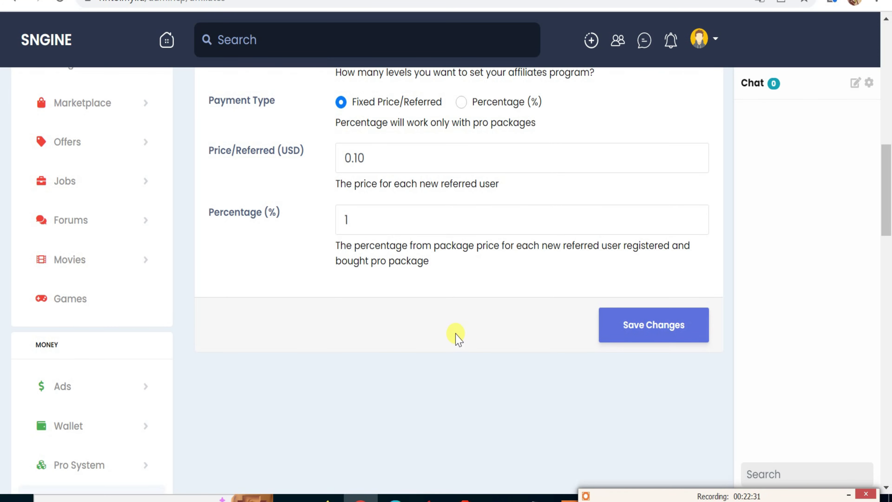
pyautogui.scroll(4, 455, 337)
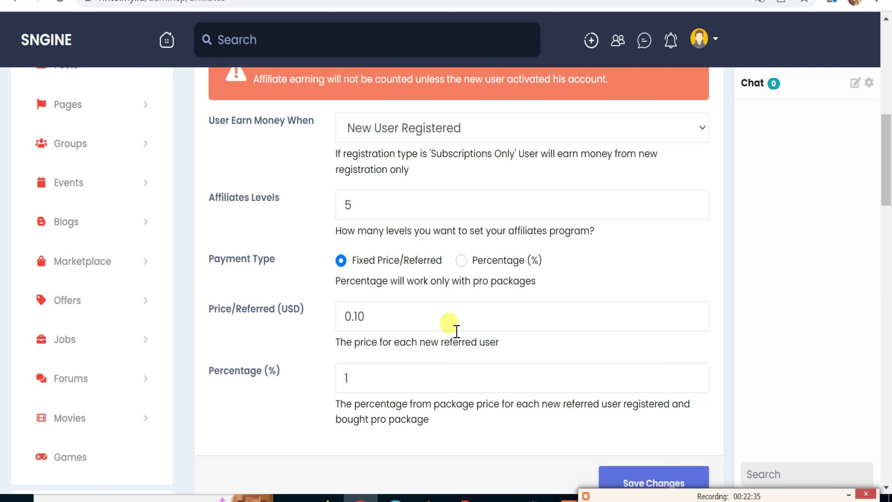
# Try Percentage payment type, revert to Fixed Price/Referred, and view the Affiliates Payment Requests list.
pyautogui.click(462, 261)
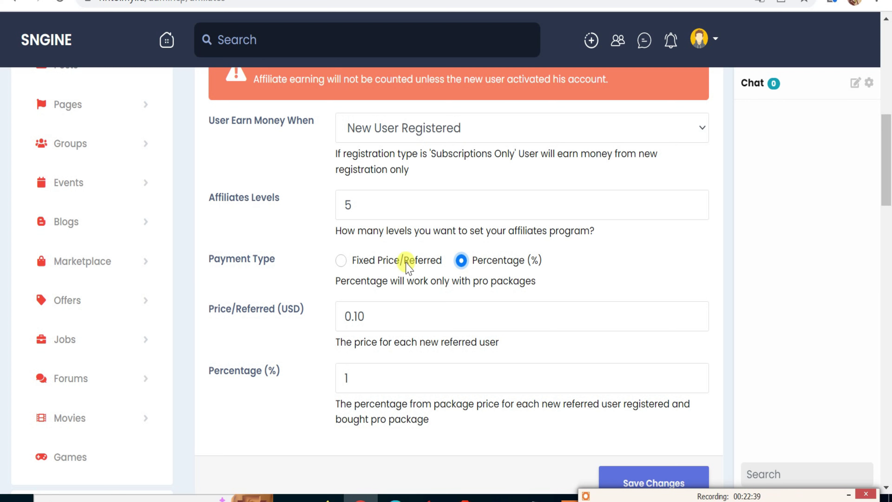
pyautogui.click(341, 260)
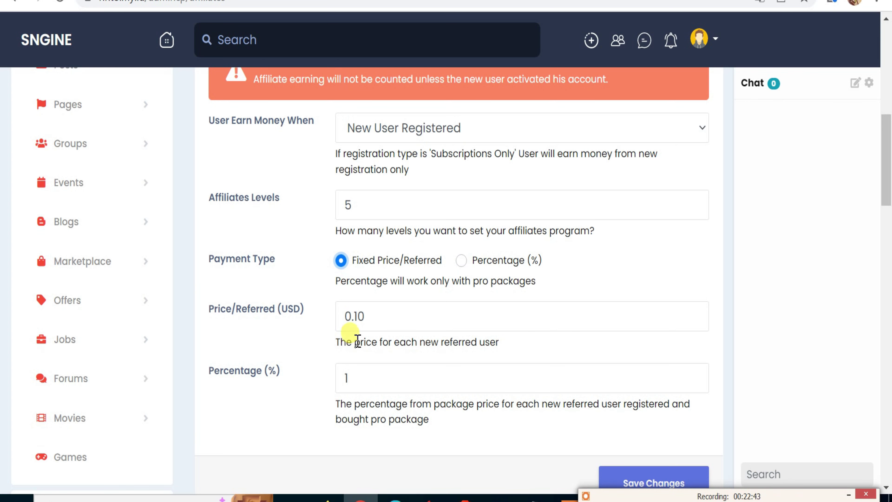
pyautogui.scroll(6, 386, 340)
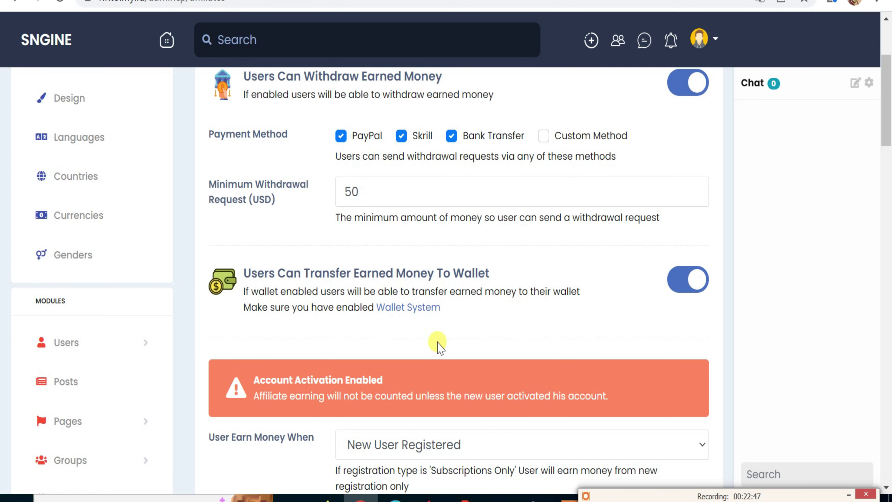
pyautogui.scroll(-12, 67, 376)
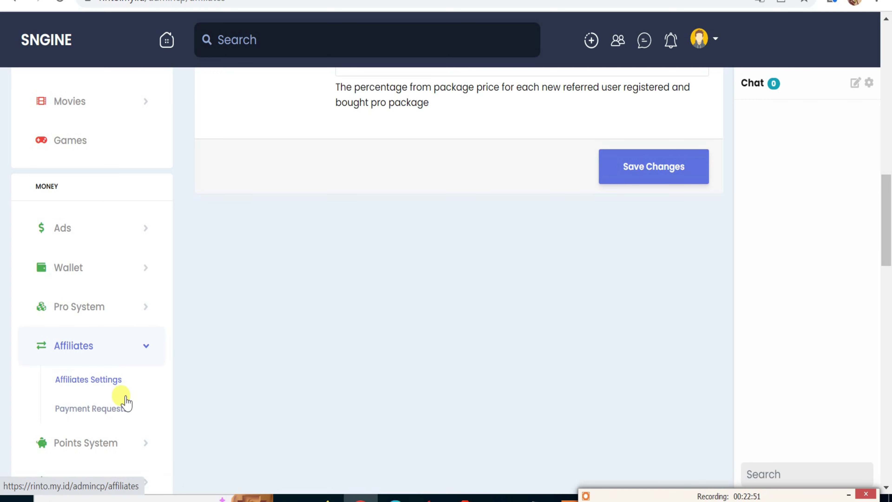
pyautogui.click(121, 408)
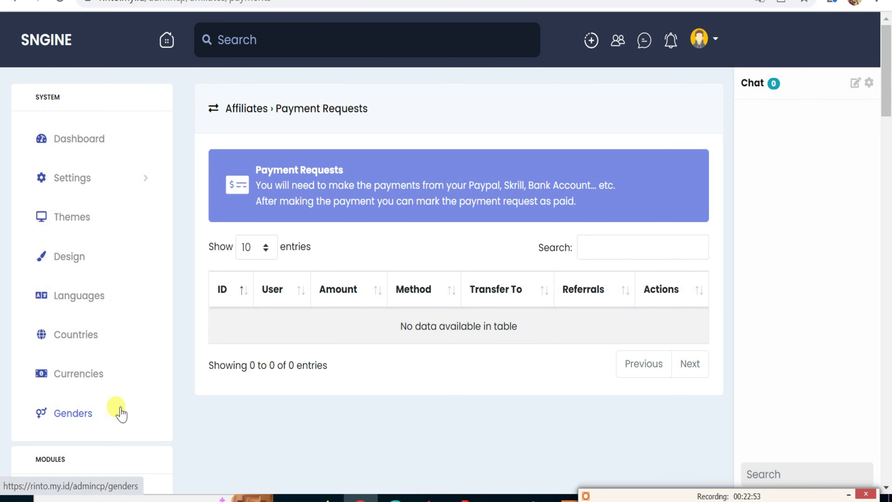
# Expand Pro System again and view its Earnings page.
pyautogui.scroll(-20, 121, 413)
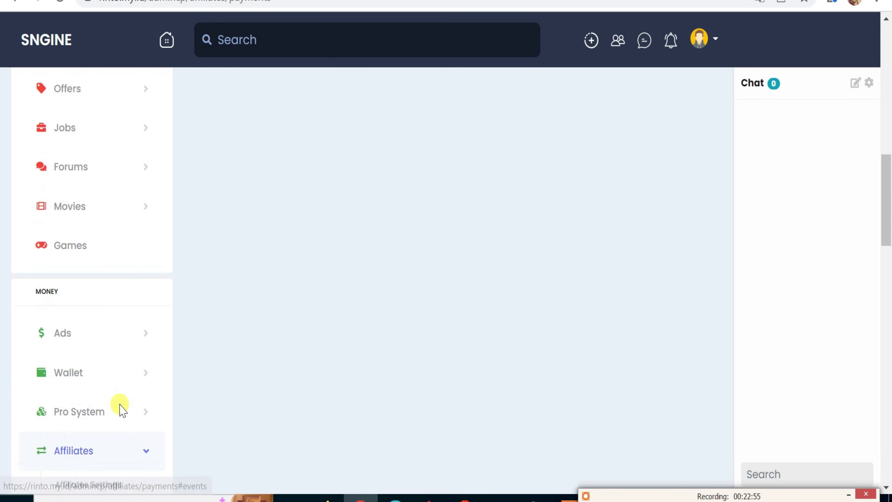
pyautogui.scroll(-8, 120, 410)
pyautogui.scroll(6, 118, 408)
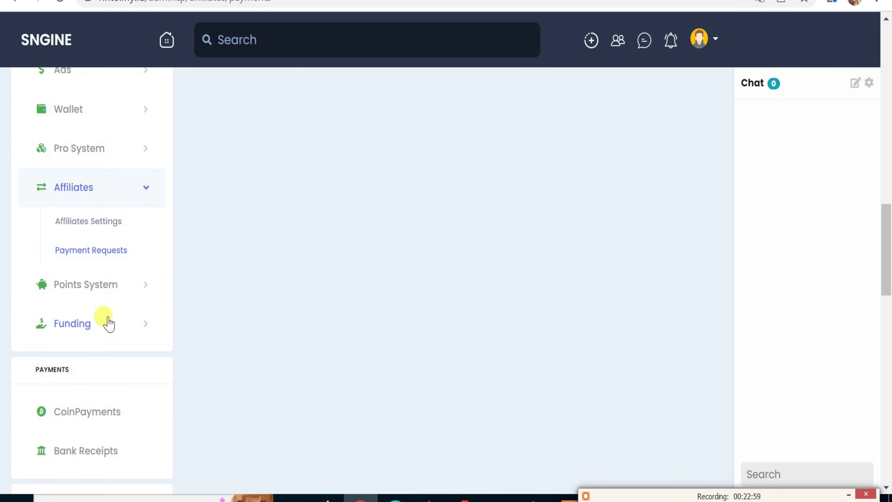
pyautogui.click(123, 150)
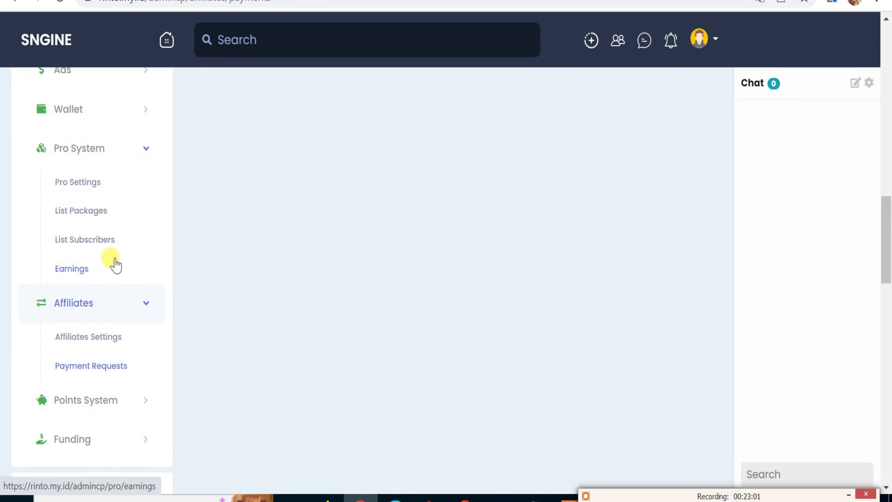
pyautogui.click(82, 271)
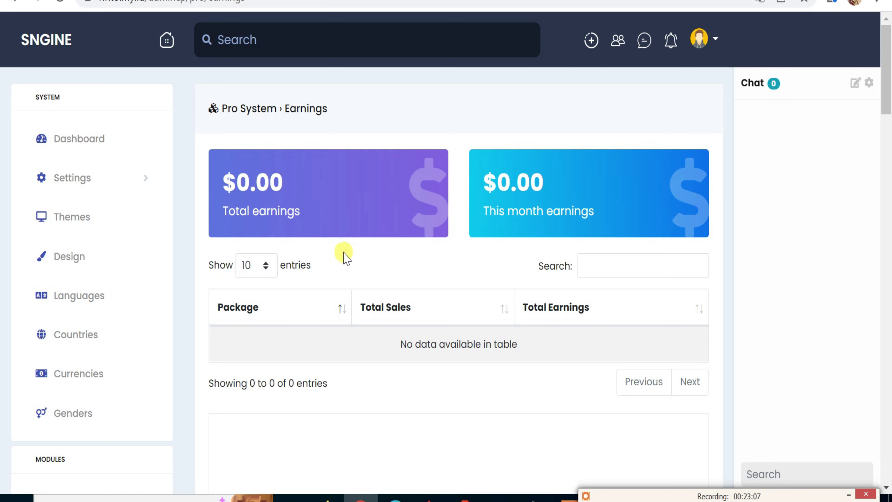
pyautogui.scroll(-8, 126, 406)
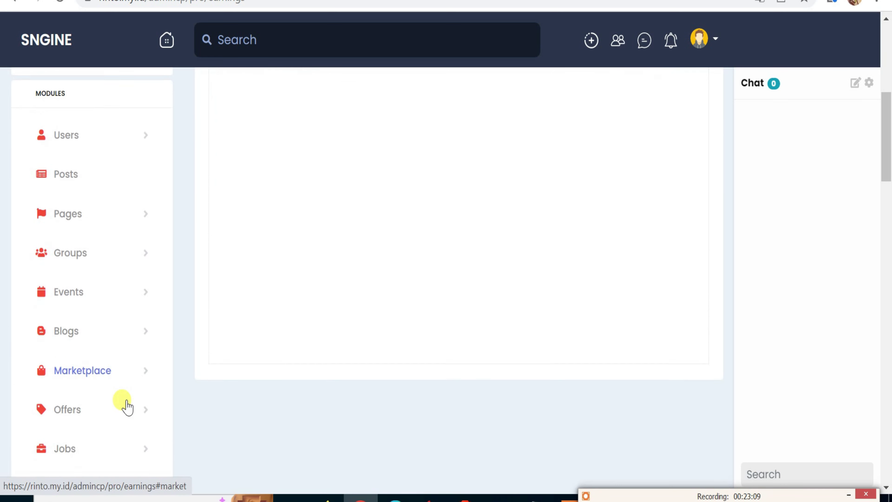
pyautogui.scroll(-12, 126, 406)
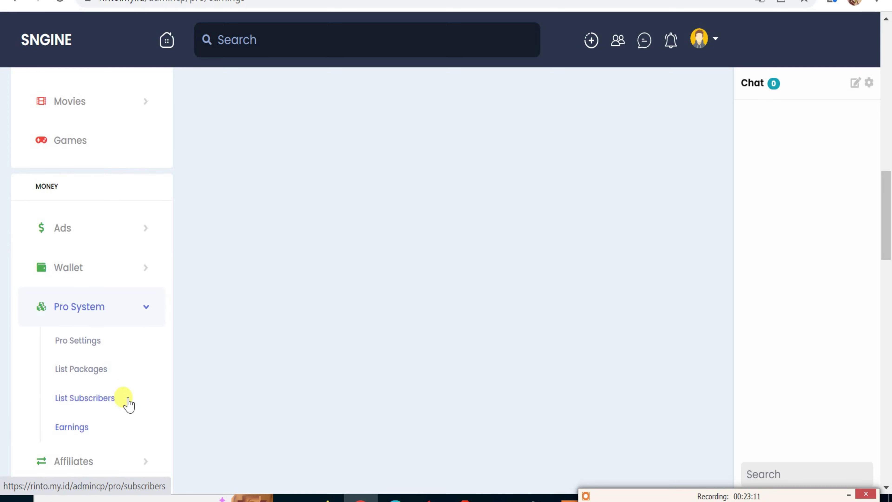
# Expand Affiliates and Points System in the sidebar, then open Points Settings.
pyautogui.click(85, 310)
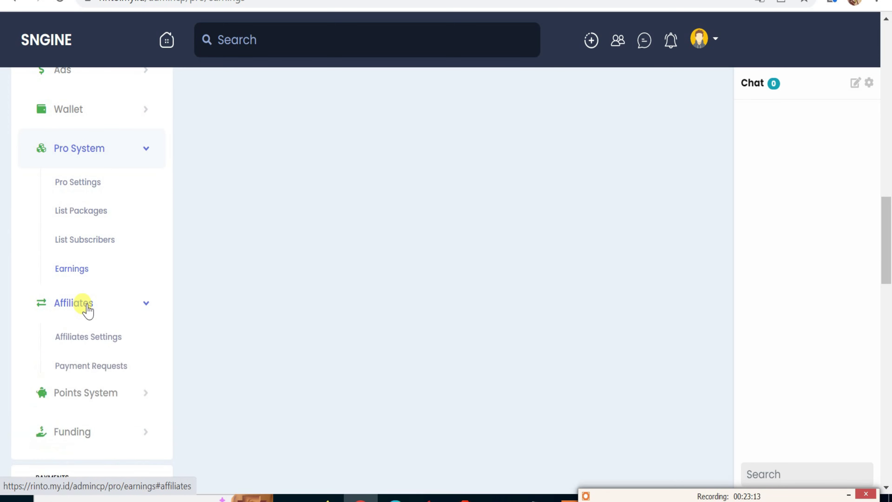
pyautogui.scroll(-2, 92, 331)
pyautogui.click(94, 331)
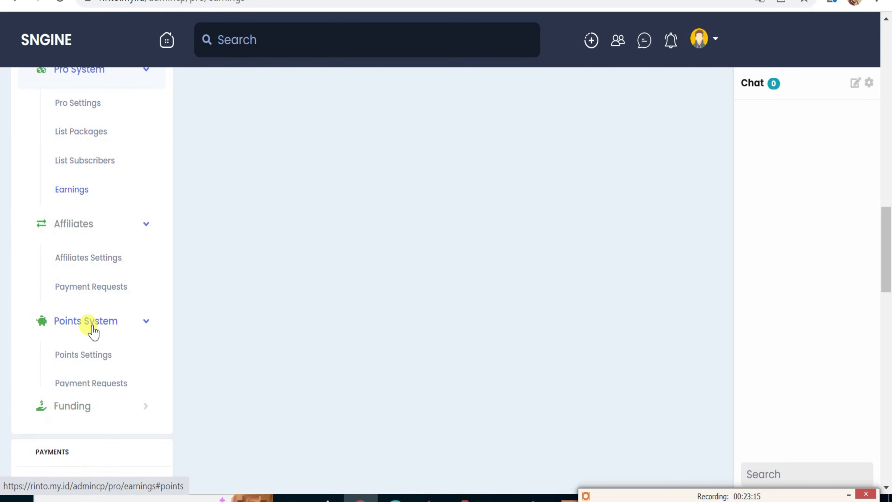
pyautogui.click(95, 366)
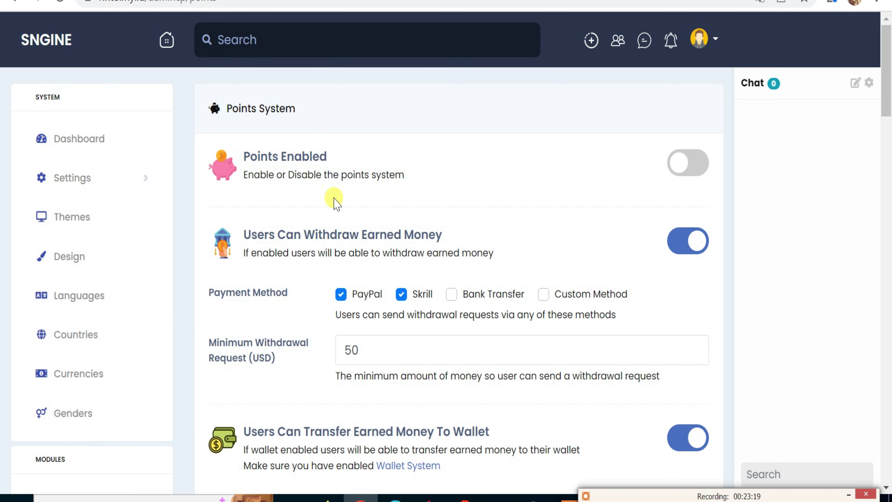
# Switch Points Enabled on and review the rest of the points settings.
pyautogui.click(691, 170)
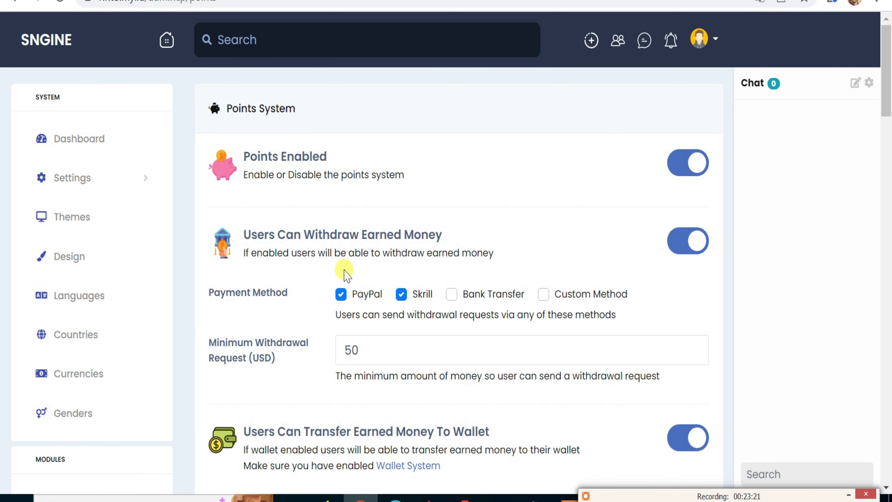
pyautogui.scroll(-4, 344, 294)
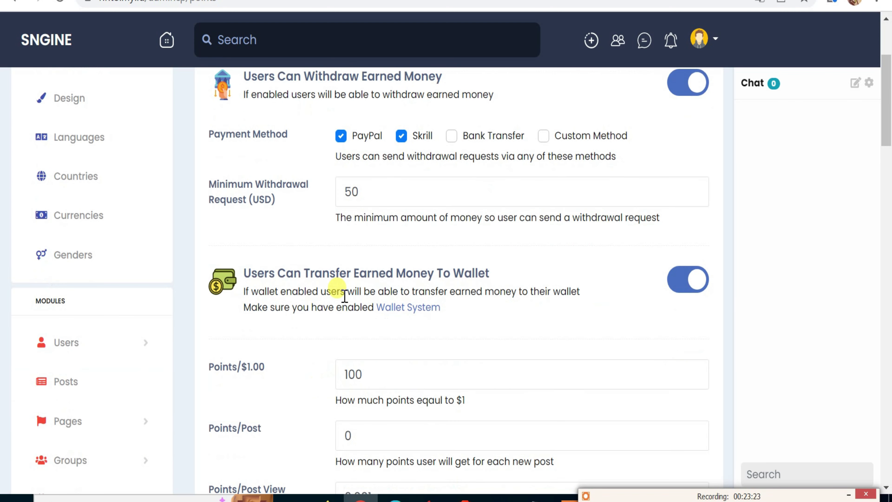
pyautogui.scroll(-4, 345, 295)
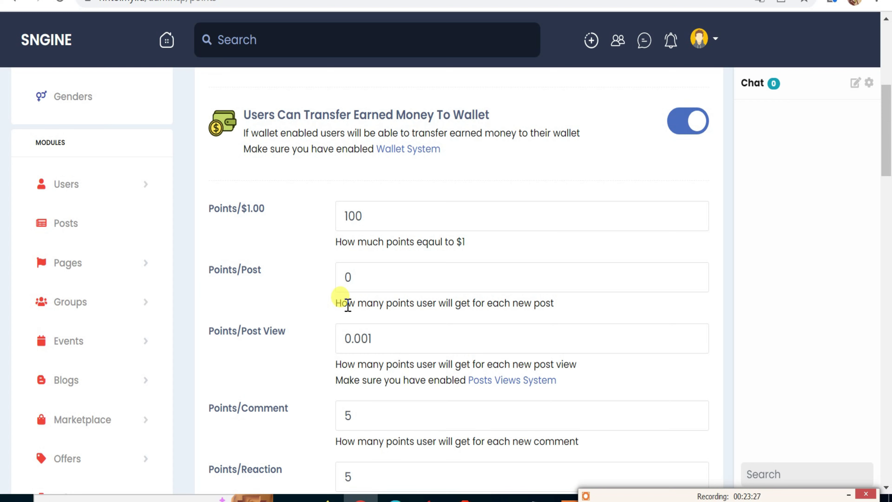
pyautogui.scroll(-6, 348, 303)
pyautogui.scroll(-6, 348, 308)
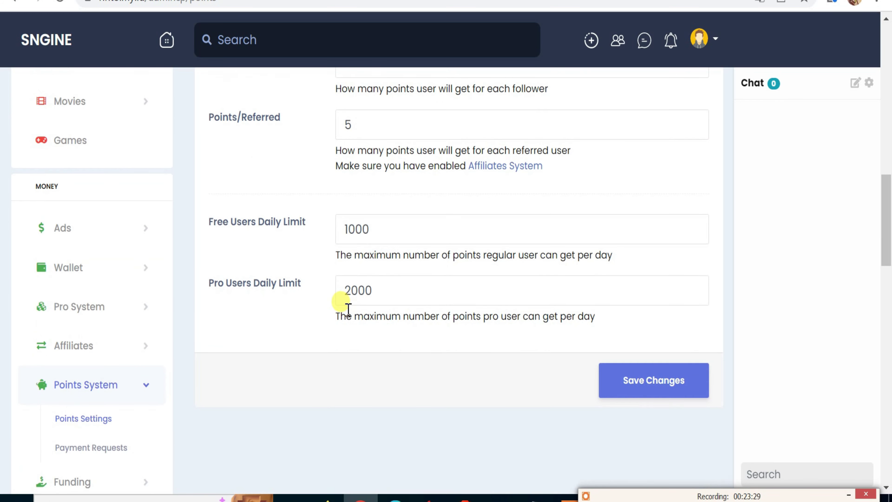
pyautogui.scroll(-2, 348, 308)
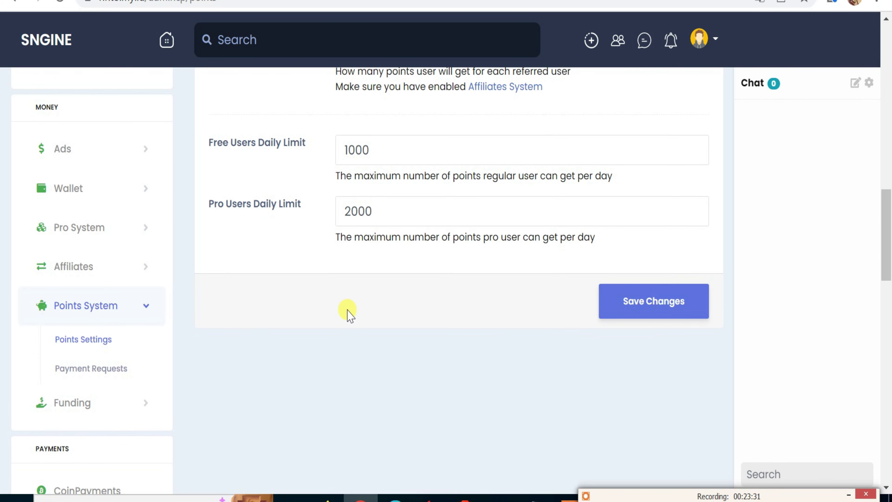
# View the Points System Payment Requests list, which has no requests.
pyautogui.click(123, 373)
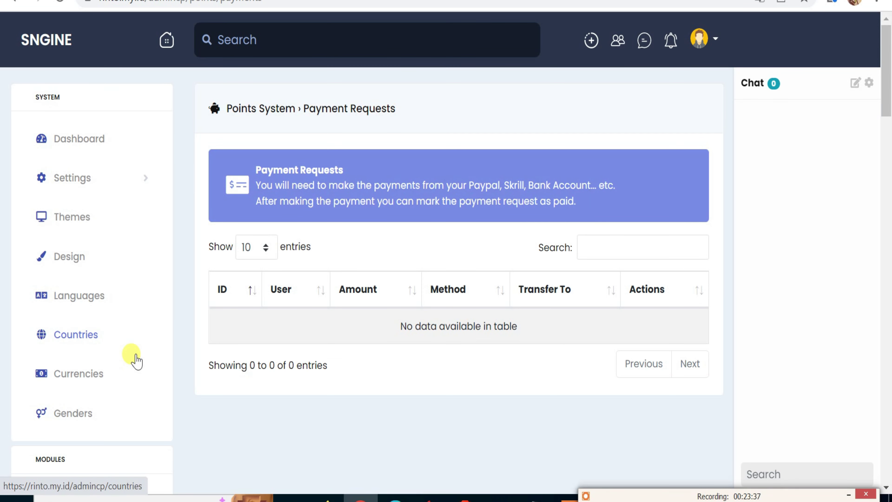
pyautogui.scroll(-2, 136, 360)
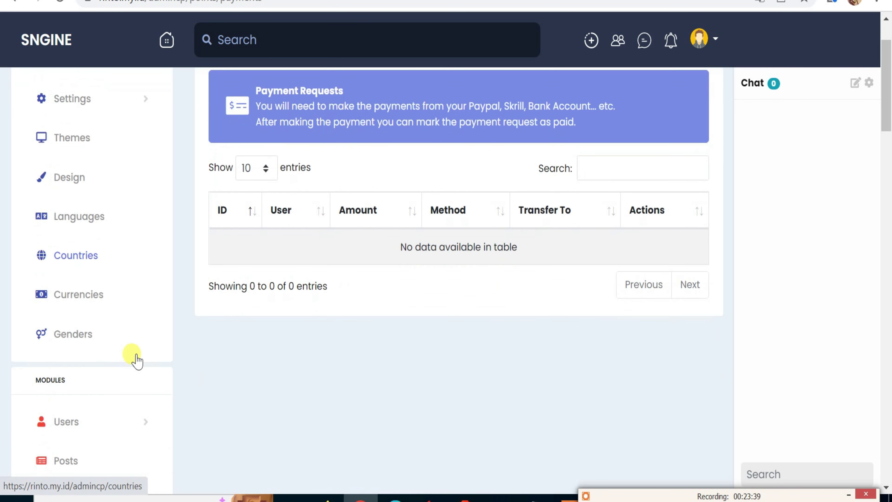
pyautogui.scroll(-2, 136, 361)
pyautogui.scroll(4, 334, 306)
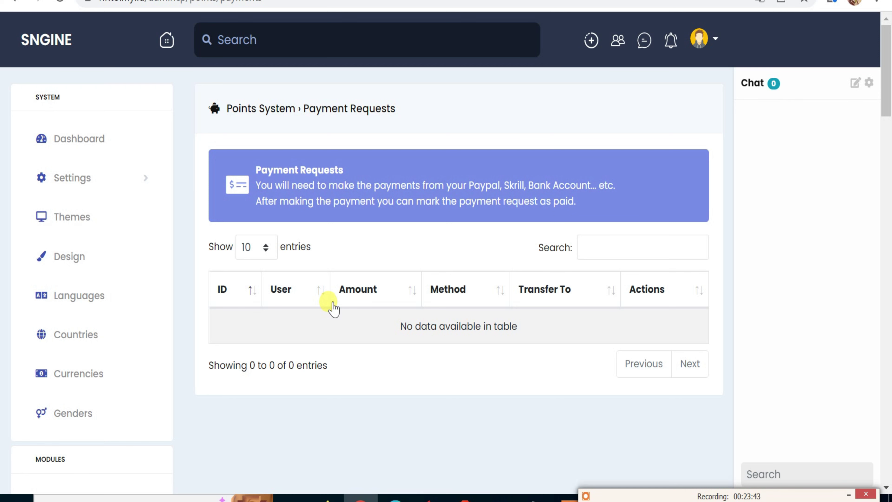
pyautogui.scroll(-15, 333, 306)
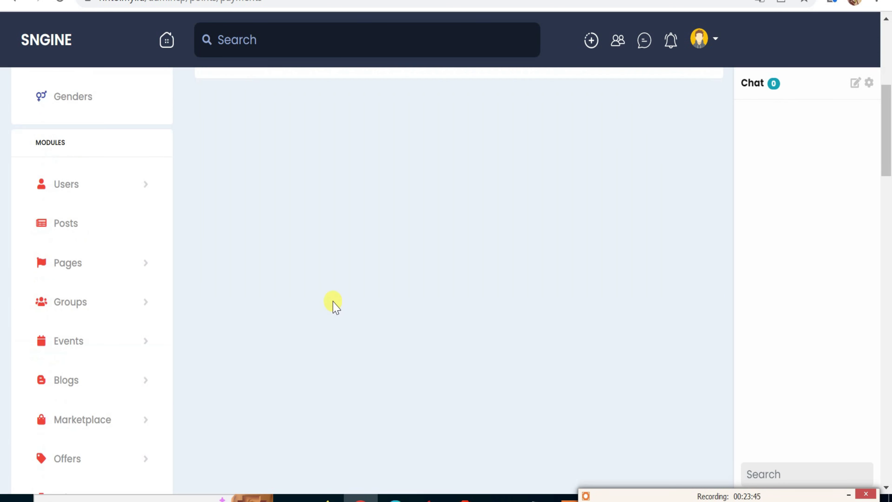
pyautogui.scroll(-10, 281, 330)
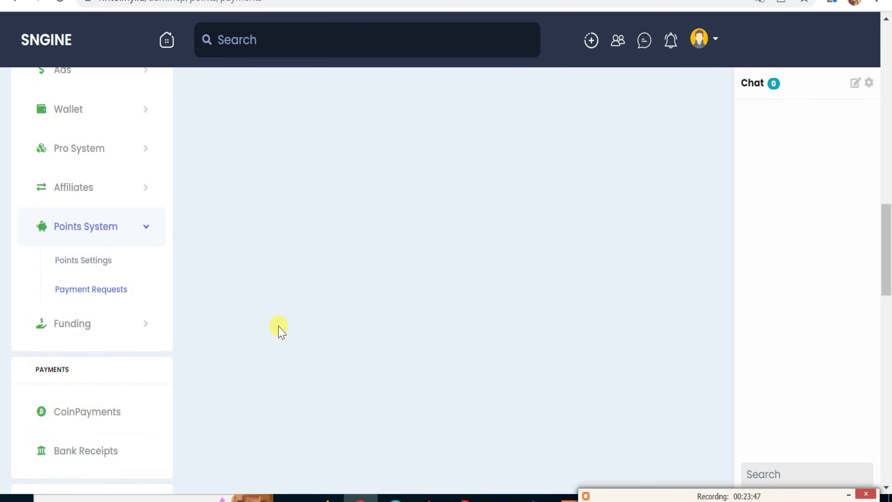
pyautogui.scroll(5, 274, 332)
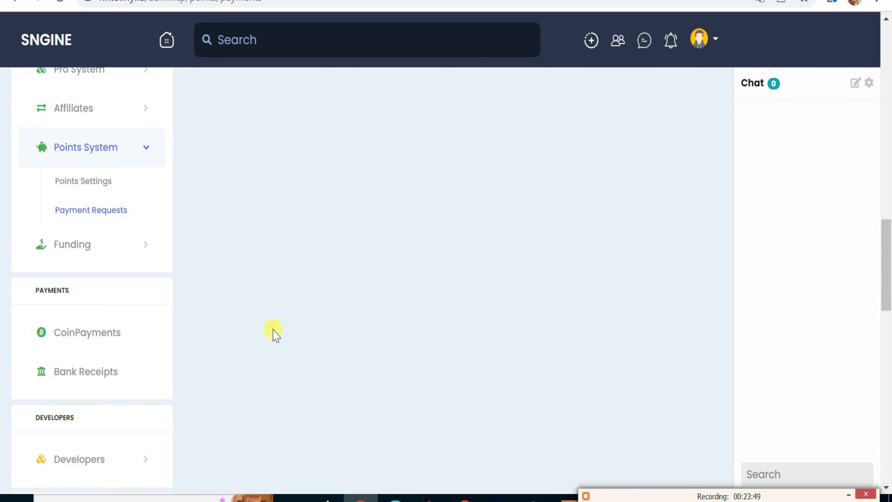
# Open Funding Settings, switch Funding on, and clear the PayPal and Skrill withdrawal methods.
pyautogui.click(72, 246)
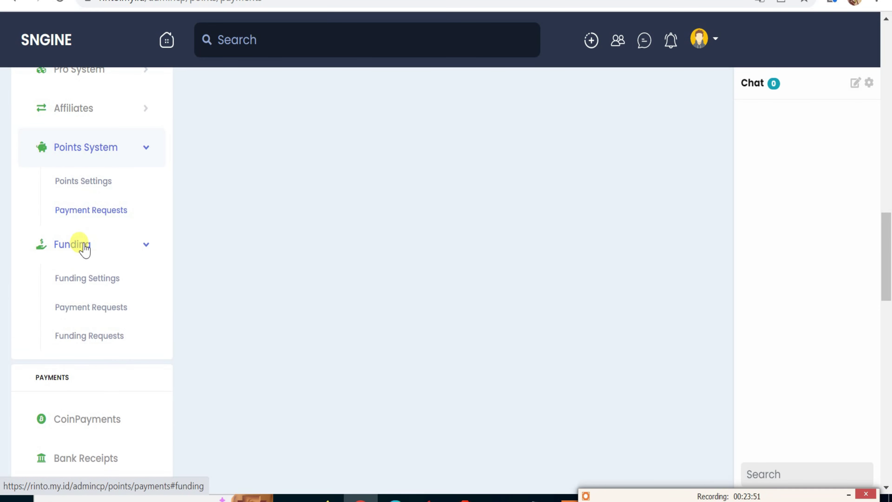
pyautogui.click(101, 280)
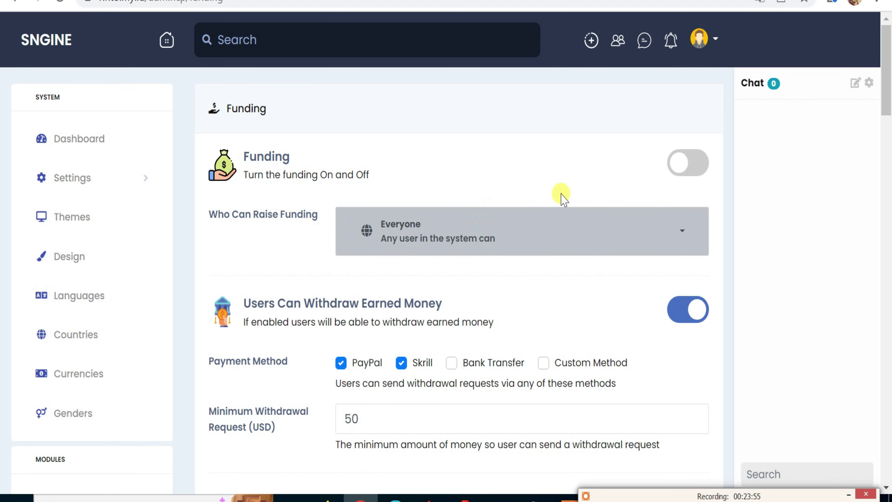
pyautogui.click(695, 169)
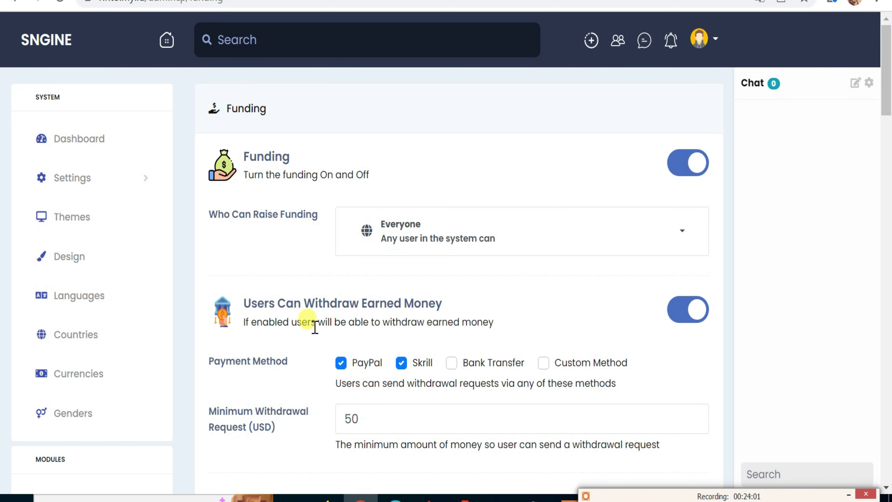
pyautogui.click(340, 362)
pyautogui.click(401, 362)
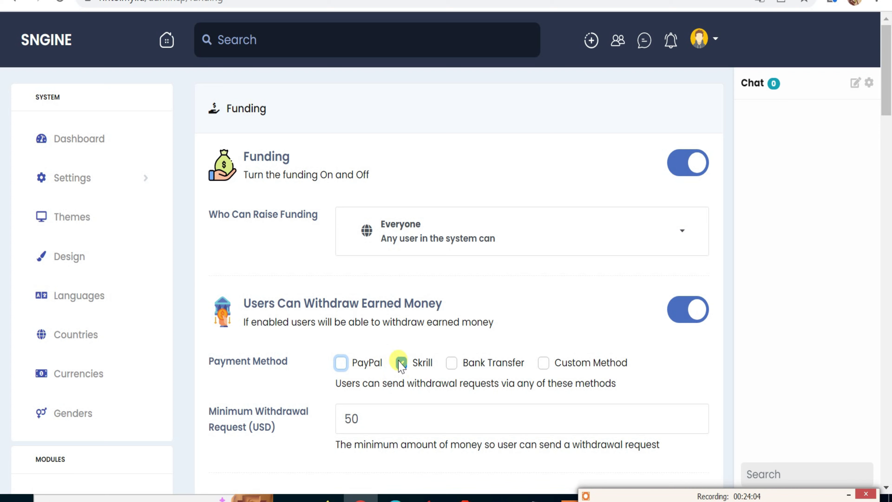
pyautogui.click(447, 362)
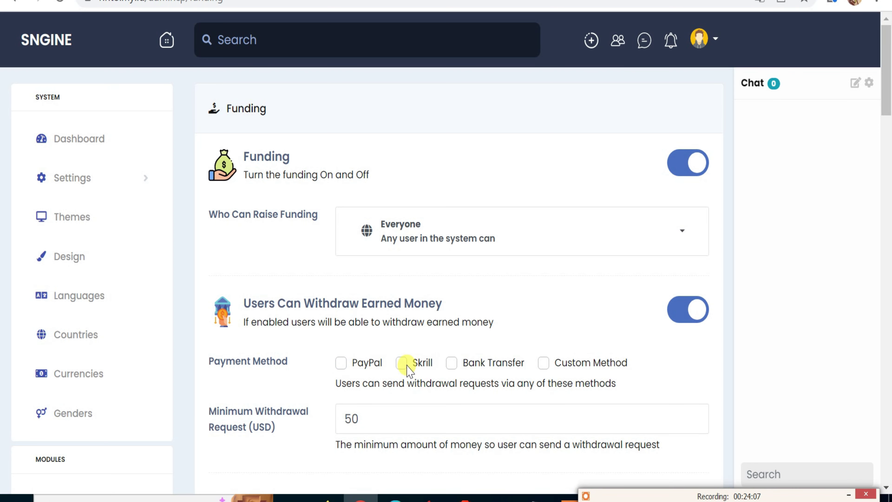
# Enable Transfer To Wallet for funding, then view the empty CoinPayments Transactions page.
pyautogui.scroll(-2, 404, 364)
pyautogui.scroll(-2, 407, 365)
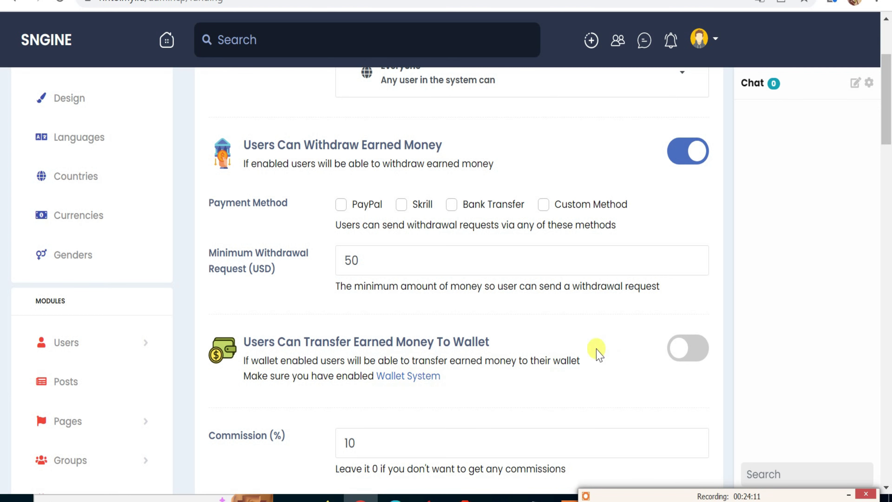
pyautogui.click(687, 350)
pyautogui.scroll(-1, 576, 372)
pyautogui.scroll(-5, 562, 382)
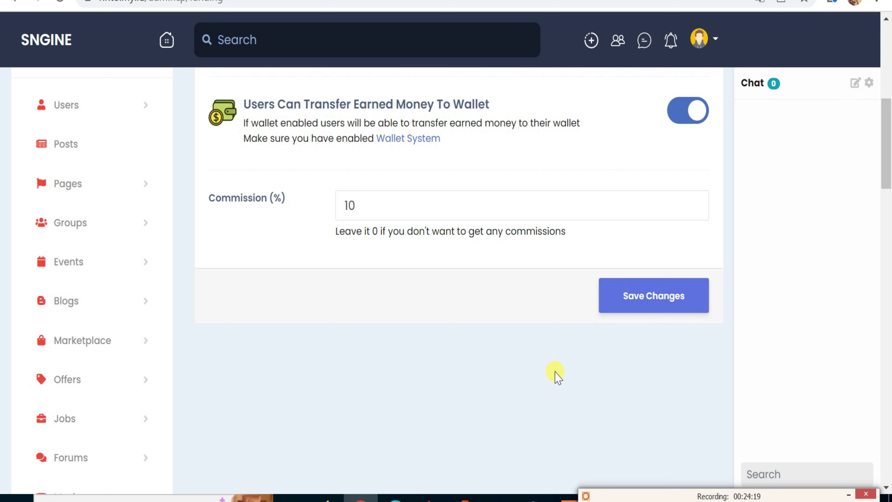
pyautogui.scroll(-14, 305, 324)
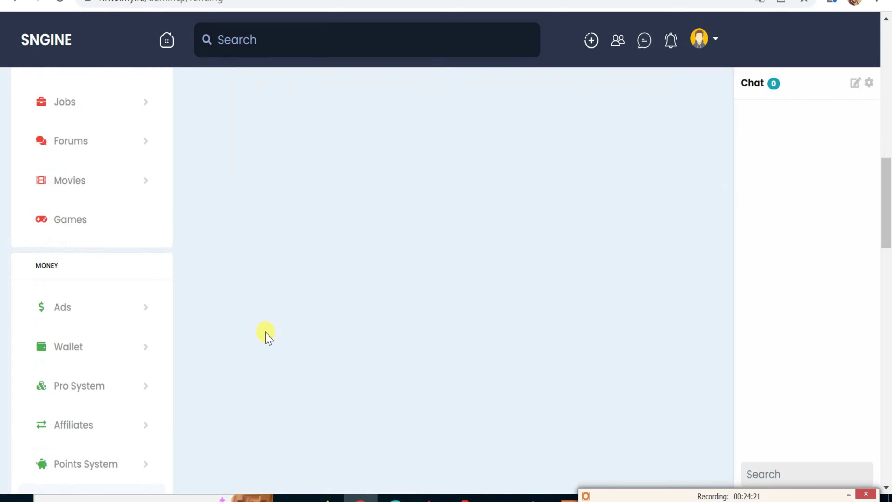
pyautogui.scroll(-5, 208, 331)
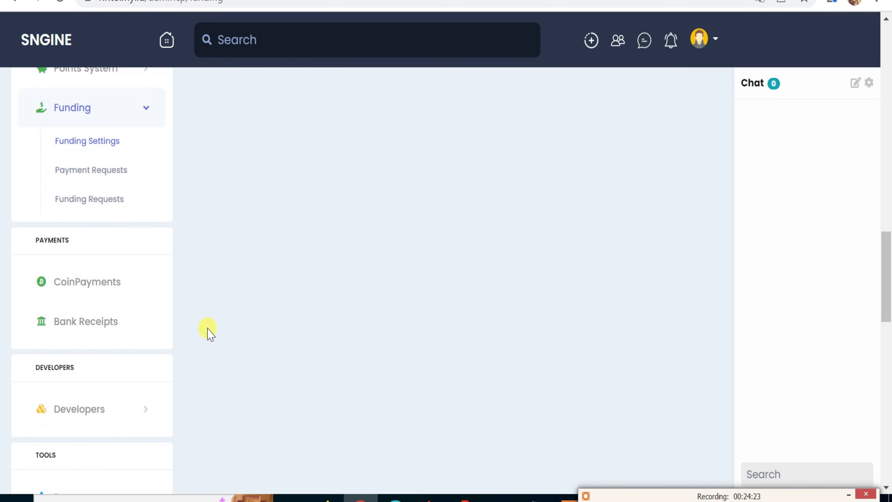
pyautogui.click(100, 290)
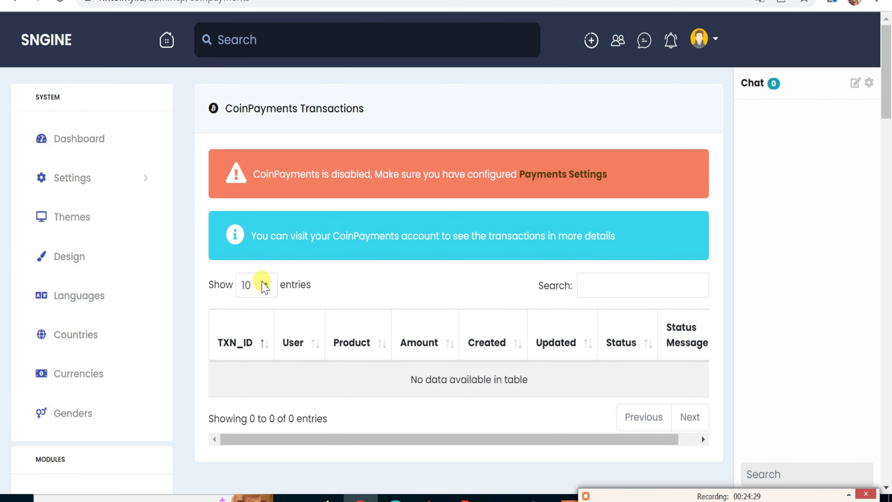
# Go to Payments › Bank Receipts, showing no receipts and a bank-transfers-disabled warning.
pyautogui.scroll(-2, 264, 287)
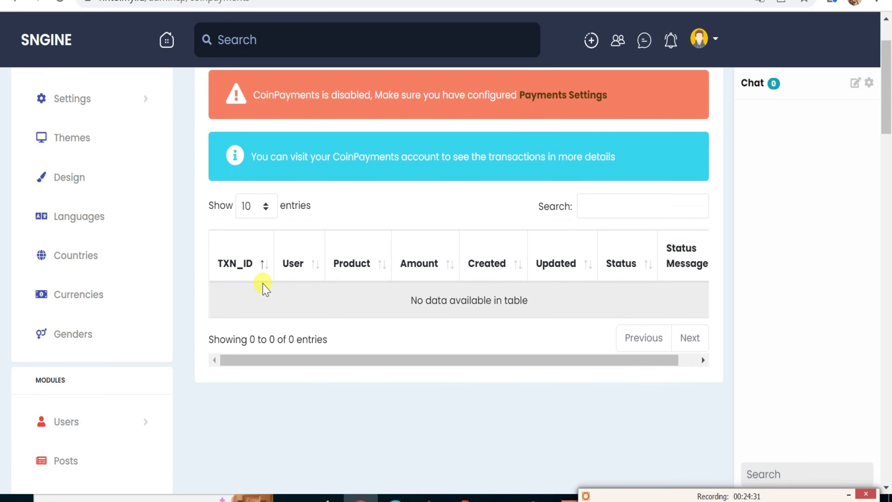
pyautogui.scroll(2, 264, 286)
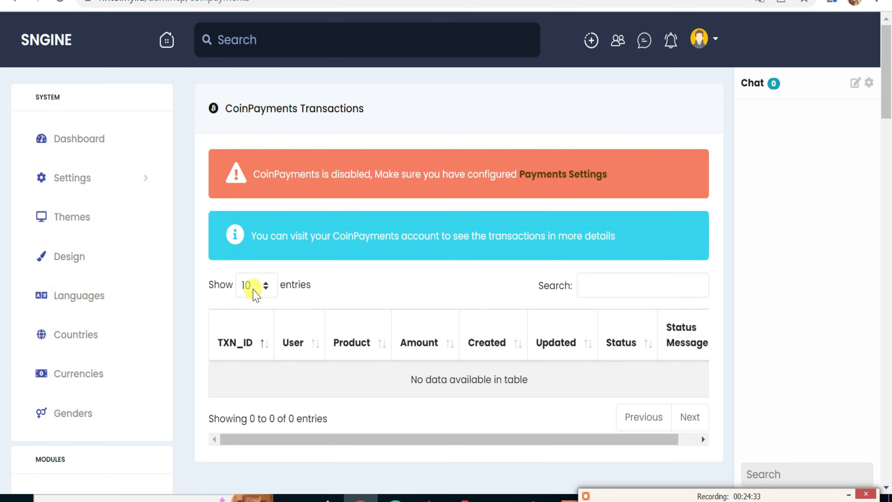
pyautogui.scroll(-12, 181, 331)
pyautogui.scroll(-9, 177, 334)
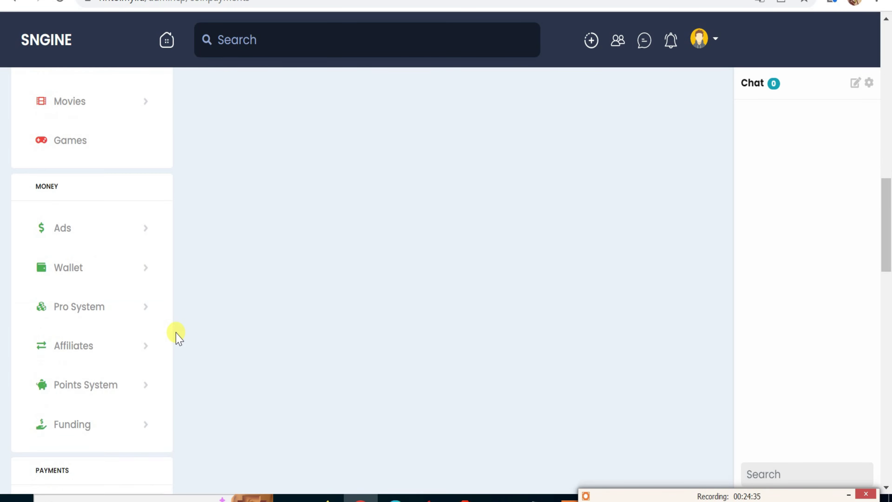
pyautogui.scroll(2, 177, 334)
pyautogui.scroll(-8, 176, 332)
pyautogui.scroll(-2, 178, 334)
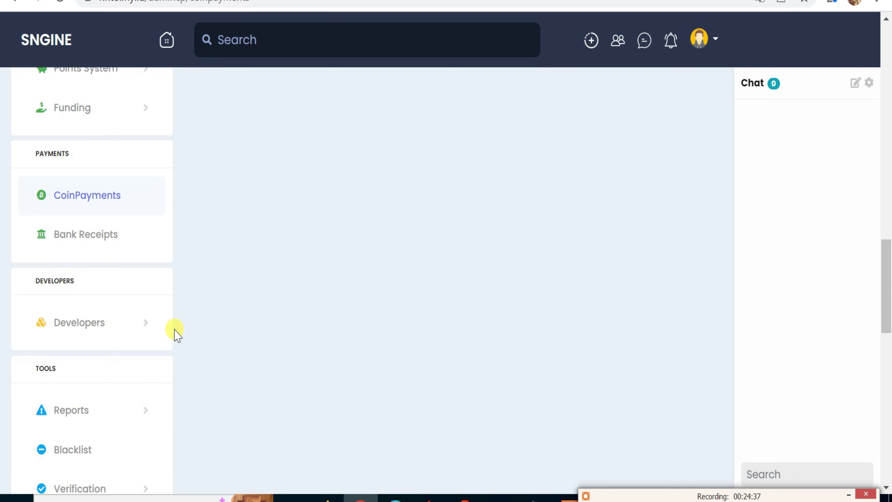
pyautogui.click(105, 243)
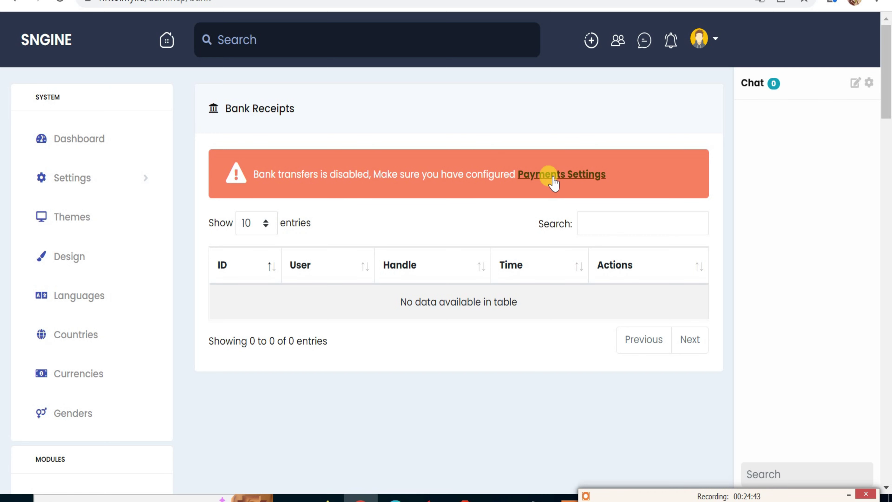
pyautogui.scroll(-5, 137, 365)
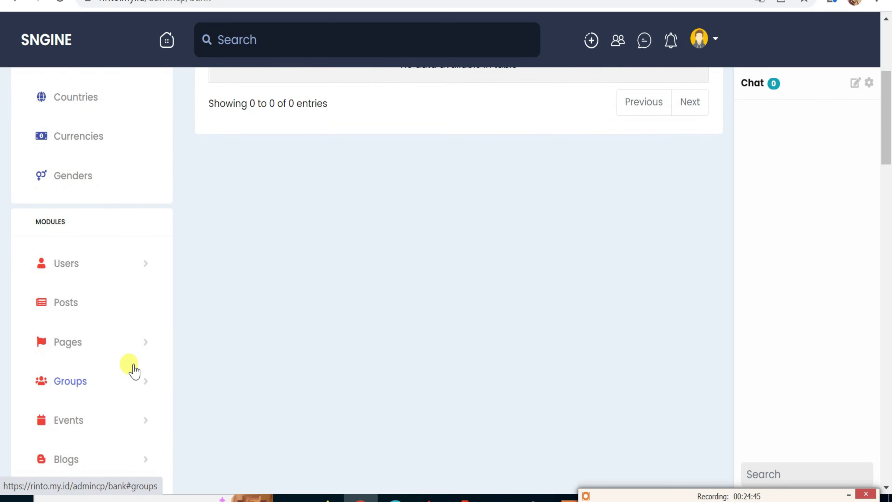
pyautogui.scroll(-7, 135, 371)
pyautogui.scroll(-9, 135, 371)
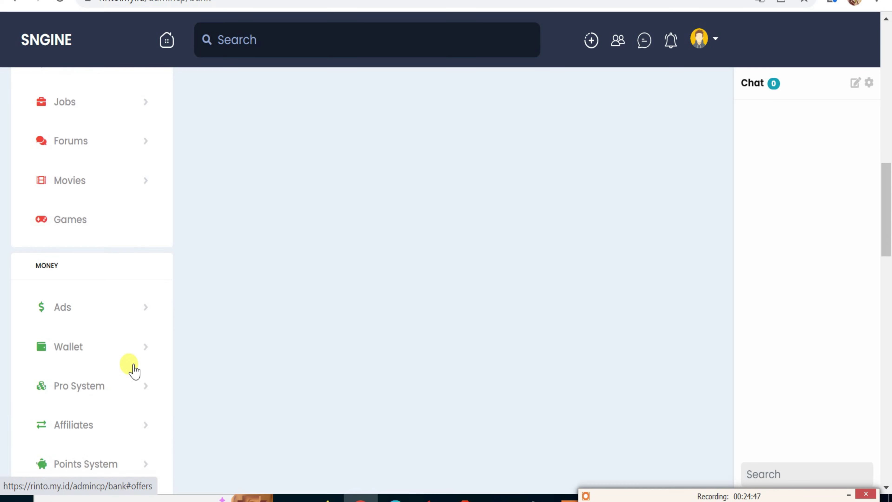
pyautogui.scroll(-5, 134, 366)
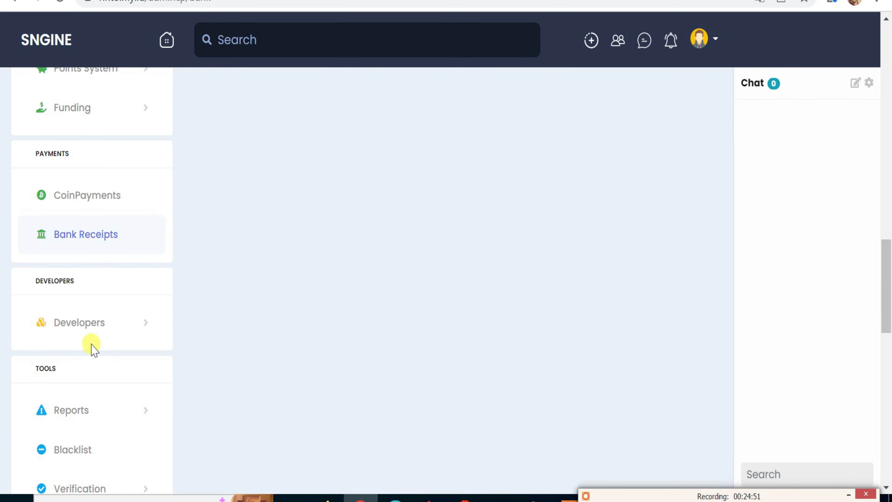
# Open the Developers settings page from the Developers sidebar section and scroll through its options.
pyautogui.click(88, 323)
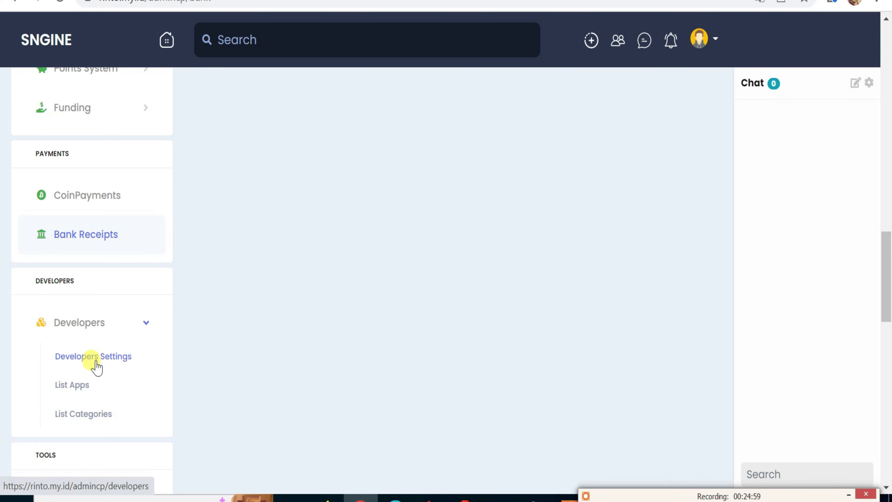
pyautogui.click(95, 359)
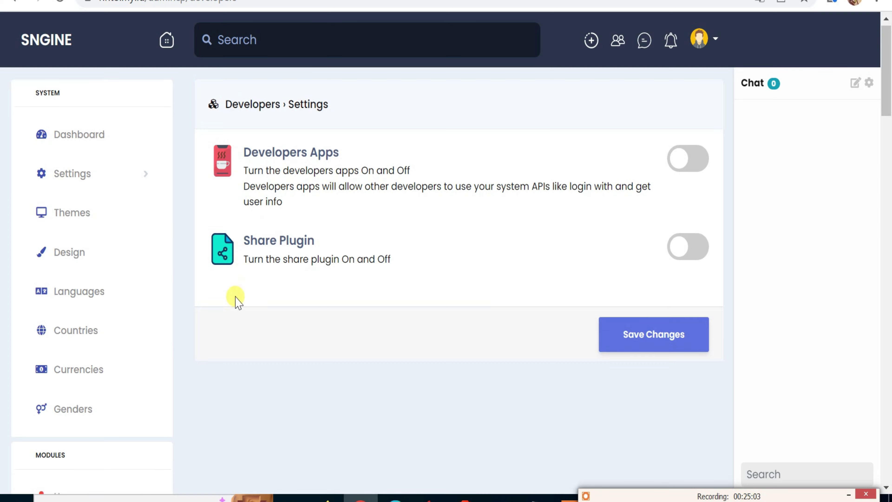
pyautogui.scroll(-10, 198, 315)
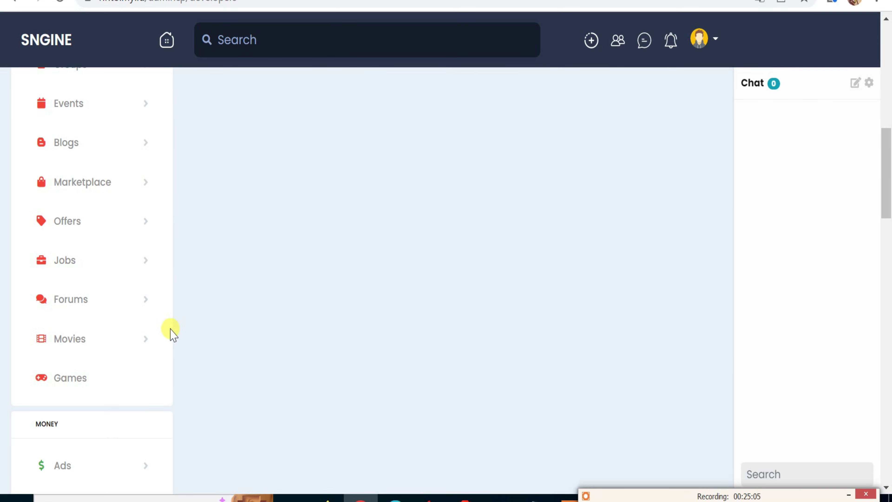
pyautogui.scroll(-15, 165, 339)
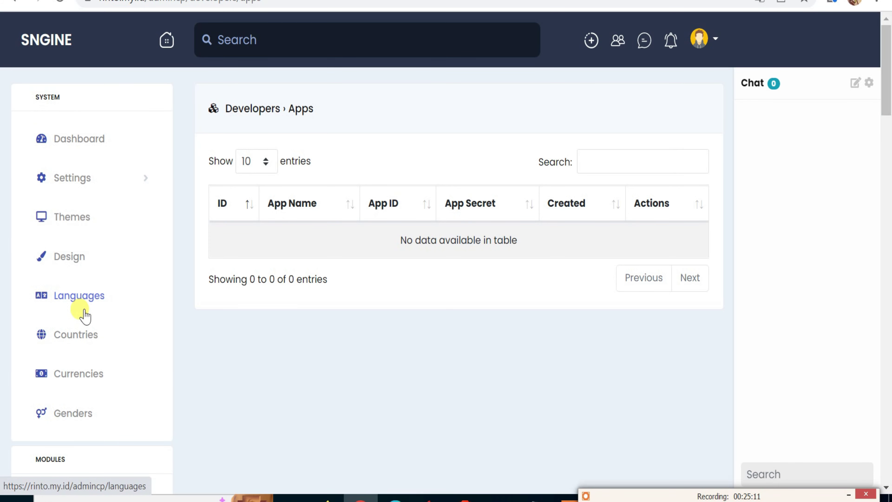
pyautogui.scroll(-5, 124, 355)
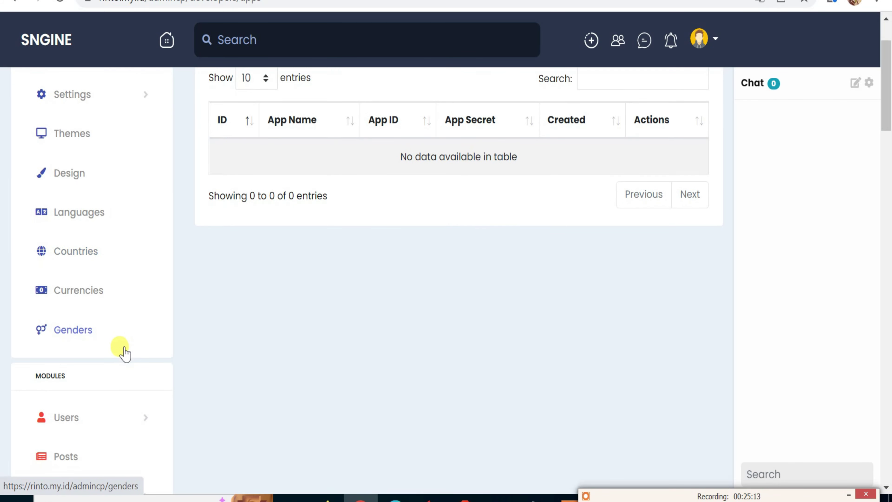
pyautogui.scroll(-5, 137, 323)
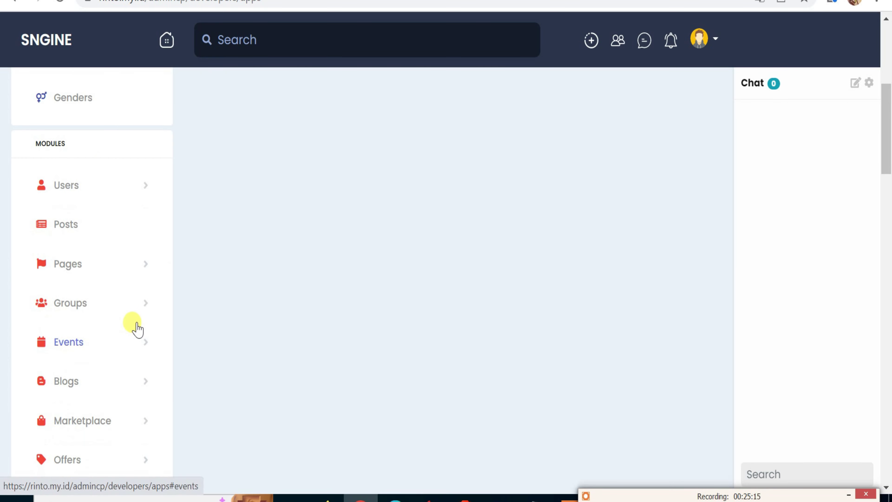
pyautogui.scroll(5, 136, 323)
pyautogui.scroll(5, 134, 320)
pyautogui.scroll(-20, 132, 324)
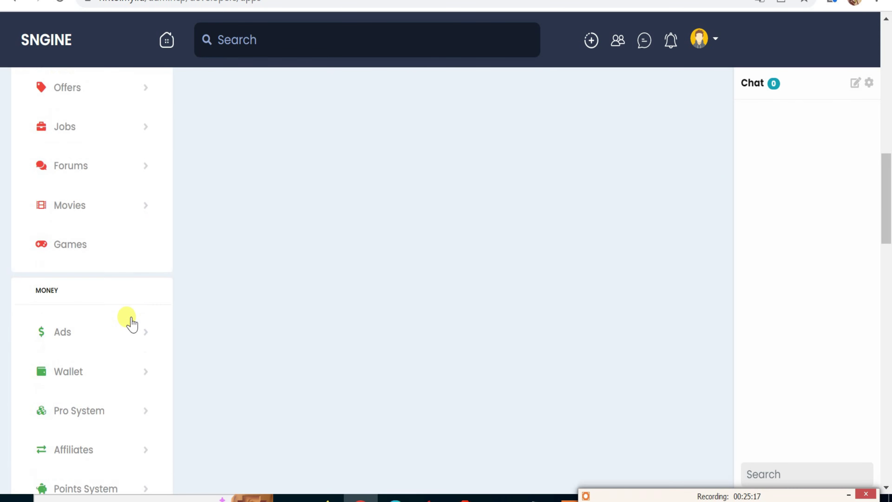
pyautogui.scroll(-5, 131, 325)
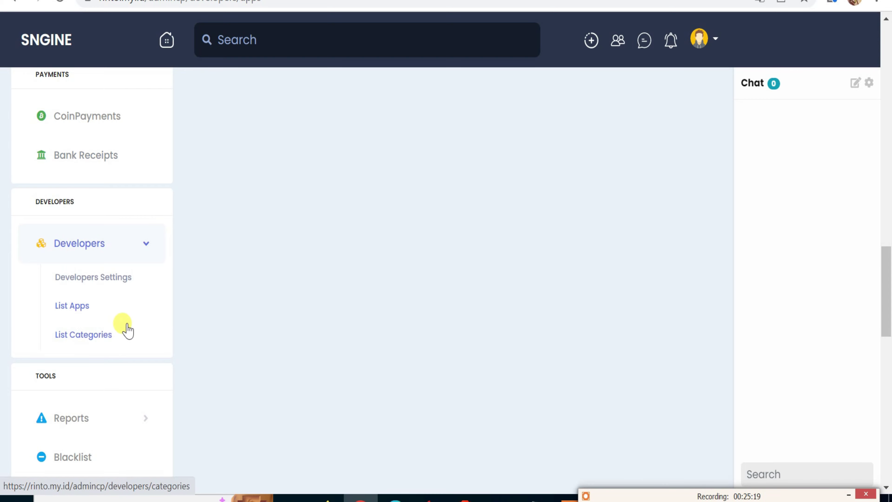
# Browse the 12 developer app categories, from Business and Pages to Utility & Productivity.
pyautogui.click(100, 339)
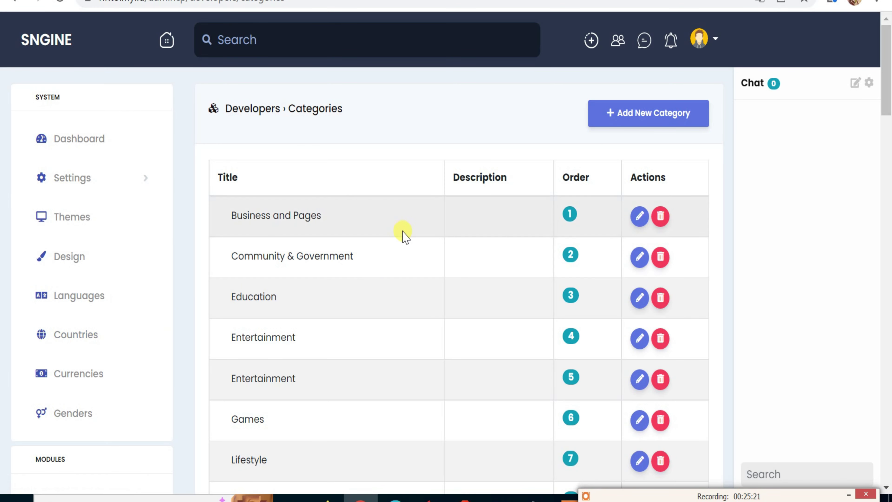
pyautogui.scroll(-15, 410, 233)
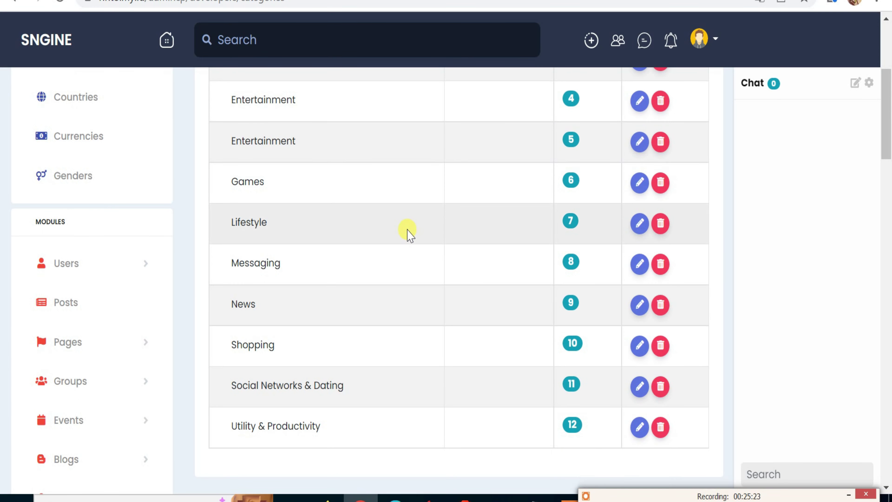
pyautogui.scroll(-10, 409, 233)
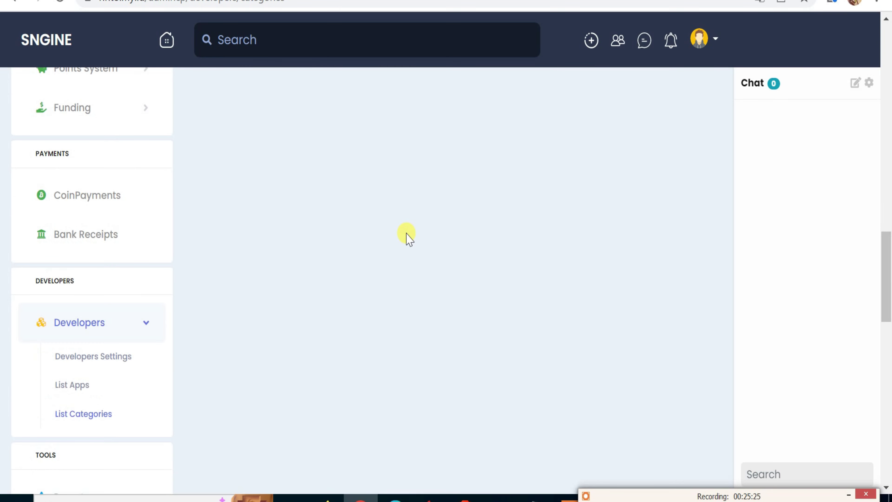
pyautogui.scroll(-12, 407, 237)
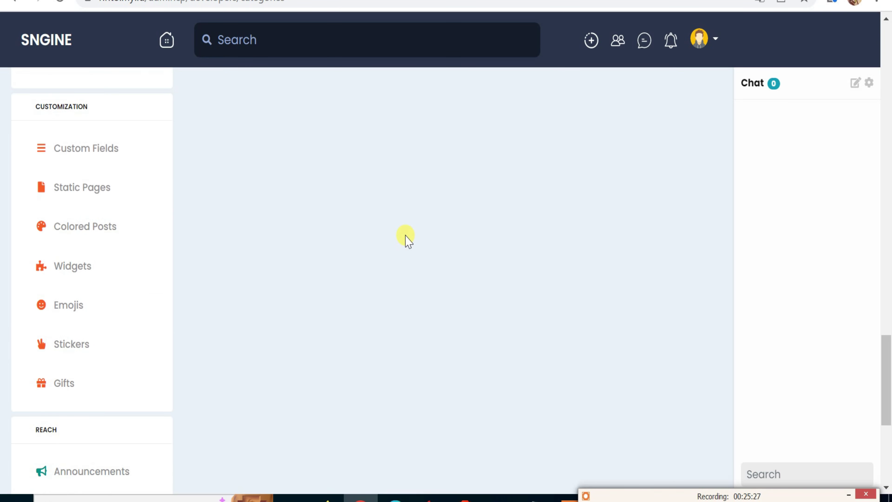
pyautogui.scroll(5, 408, 237)
pyautogui.scroll(4, 408, 239)
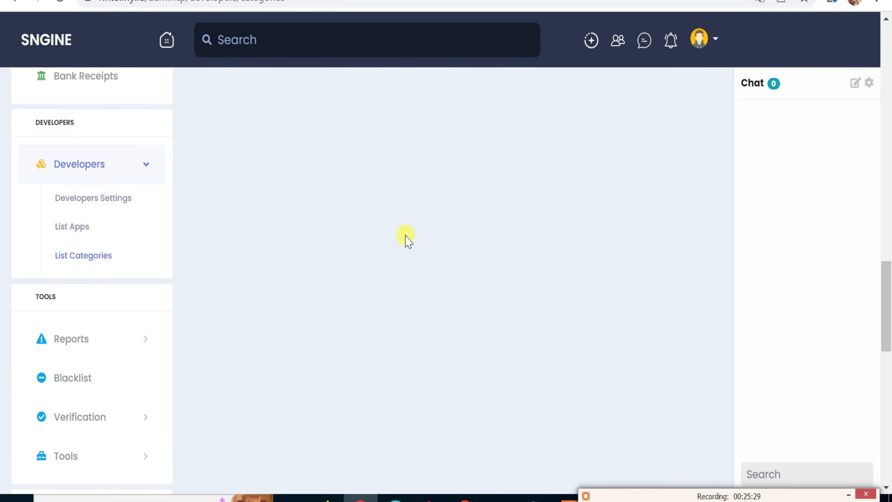
# Open the Reports admin page and scroll through it.
pyautogui.click(71, 340)
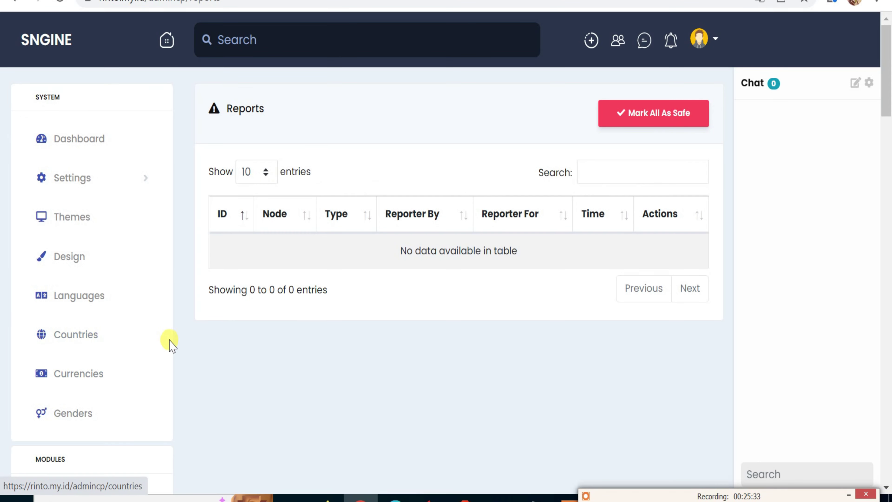
pyautogui.scroll(-10, 106, 371)
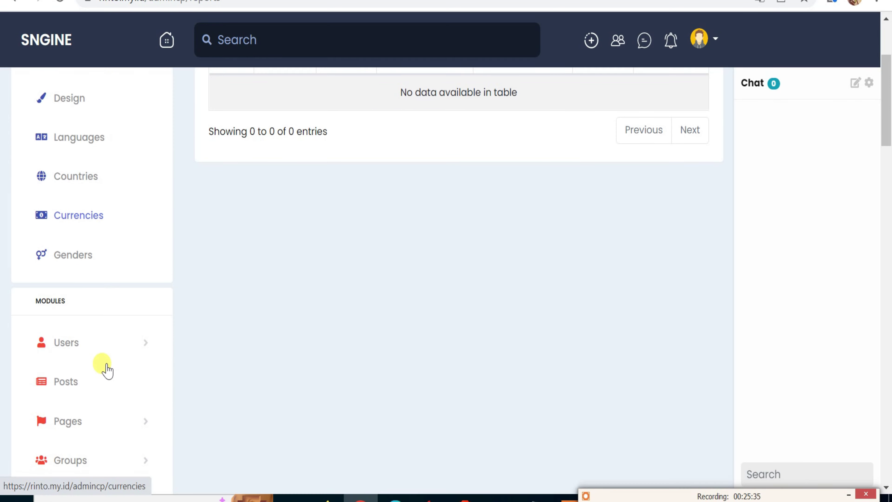
pyautogui.scroll(-15, 105, 371)
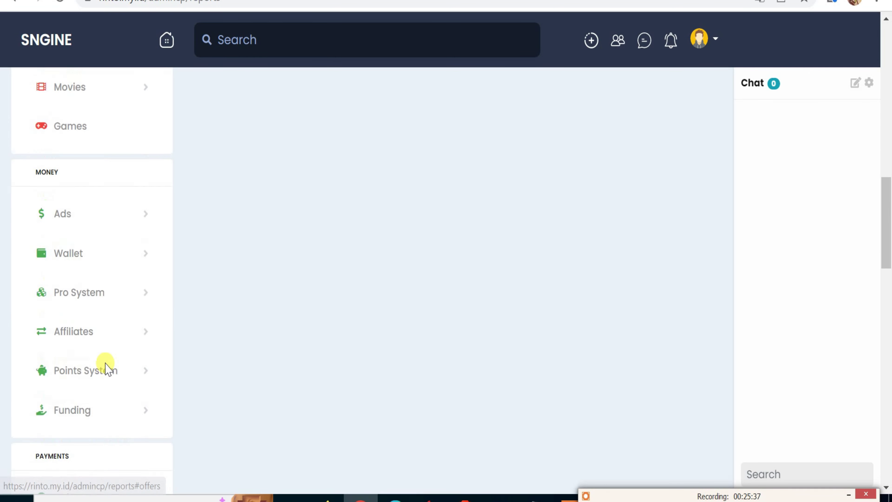
pyautogui.scroll(-8, 105, 371)
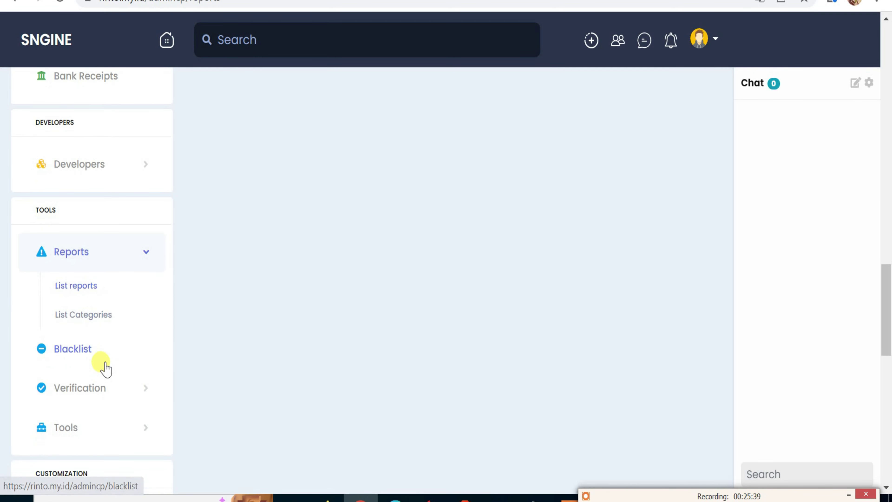
# Open the Blacklist admin page and confirm its table has no entries.
pyautogui.click(90, 356)
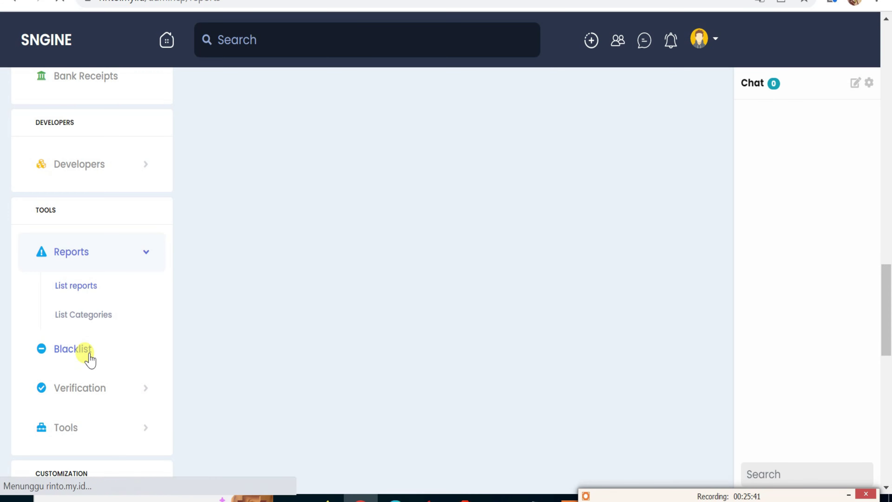
pyautogui.scroll(-20, 230, 323)
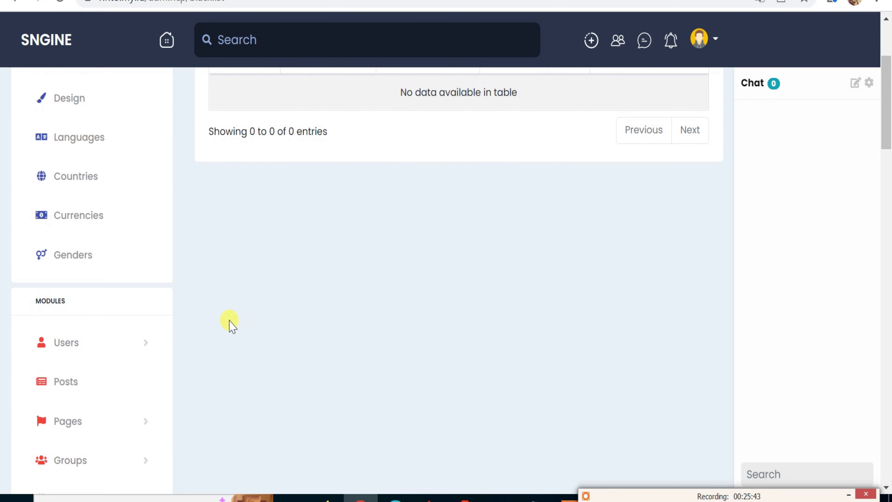
pyautogui.scroll(-12, 173, 348)
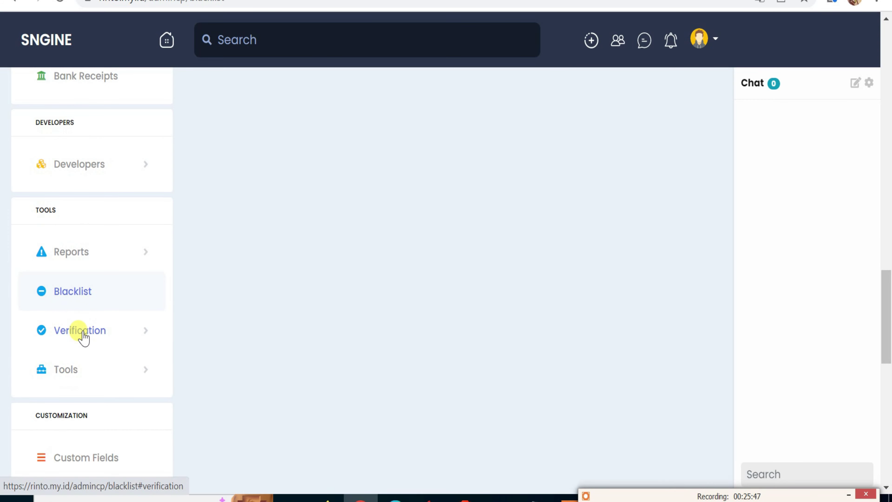
pyautogui.click(83, 338)
pyautogui.scroll(6, 347, 261)
pyautogui.scroll(20, 347, 261)
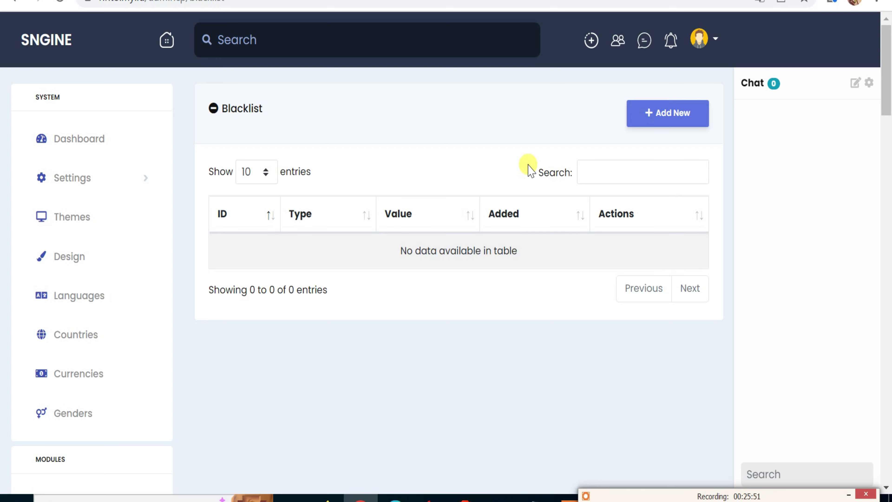
pyautogui.scroll(-20, 168, 352)
pyautogui.scroll(-16, 147, 375)
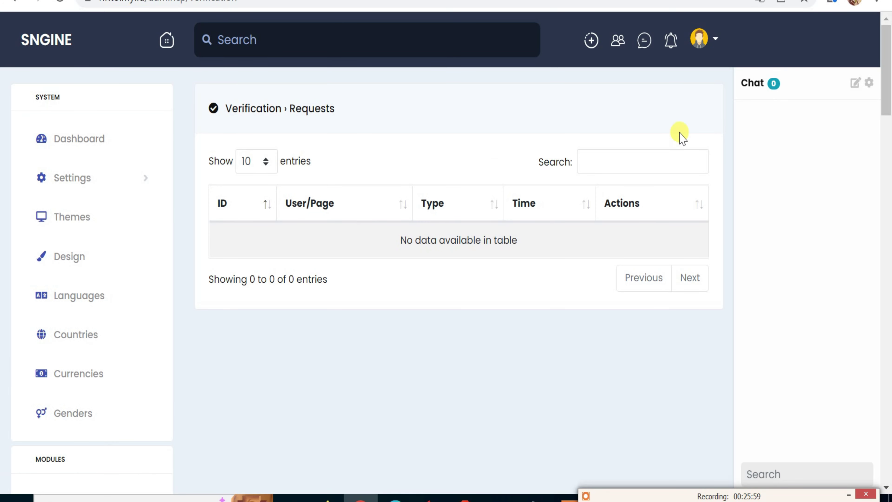
pyautogui.scroll(-15, 84, 360)
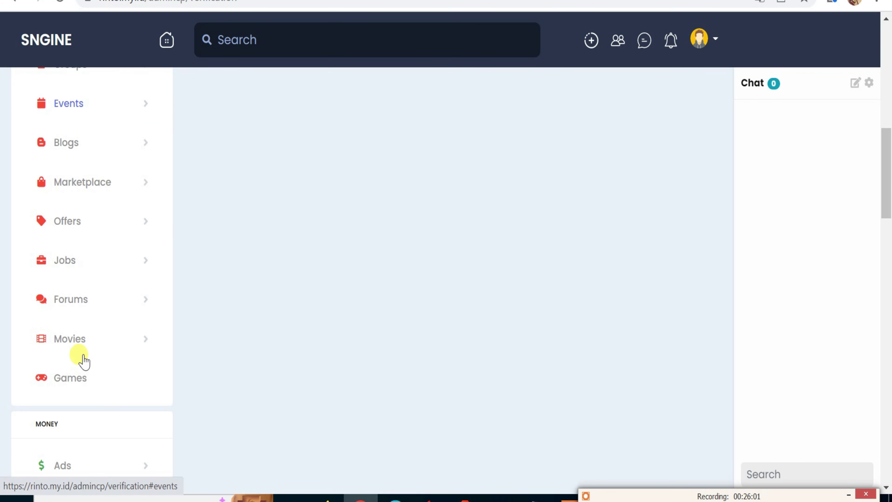
pyautogui.scroll(-4, 83, 361)
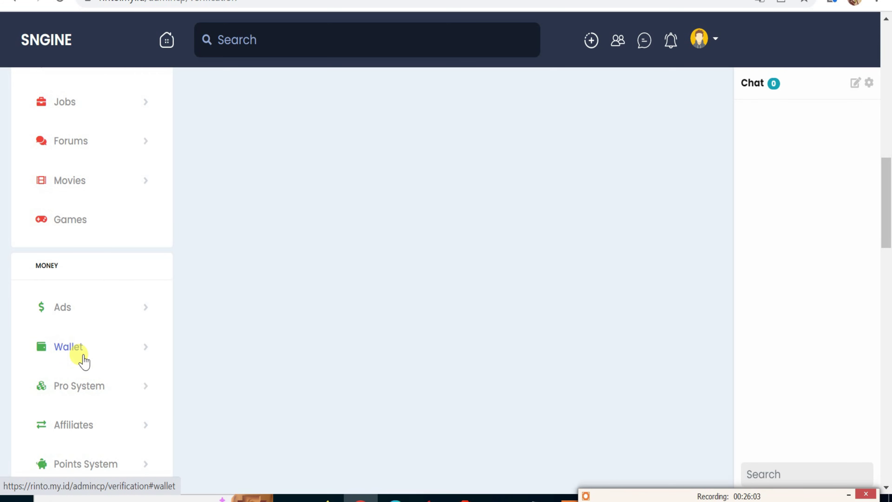
pyautogui.scroll(-2, 83, 360)
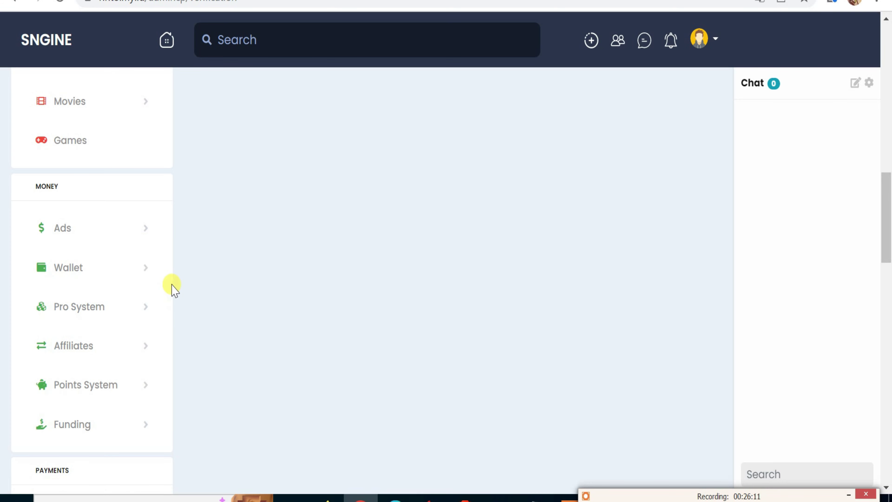
pyautogui.scroll(-2, 84, 309)
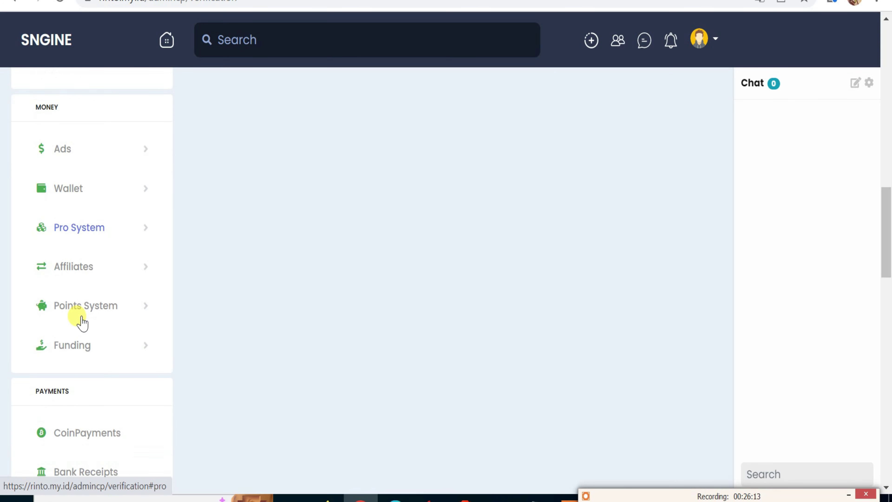
pyautogui.scroll(-10, 82, 322)
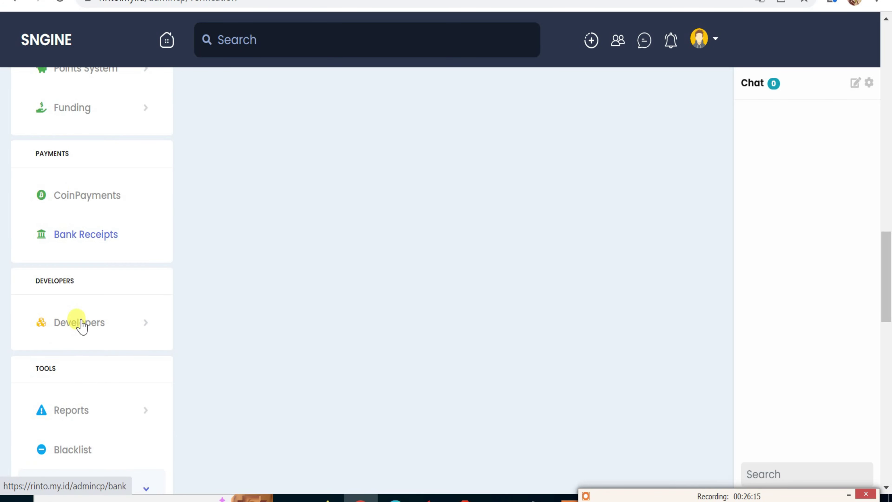
pyautogui.scroll(-4, 82, 324)
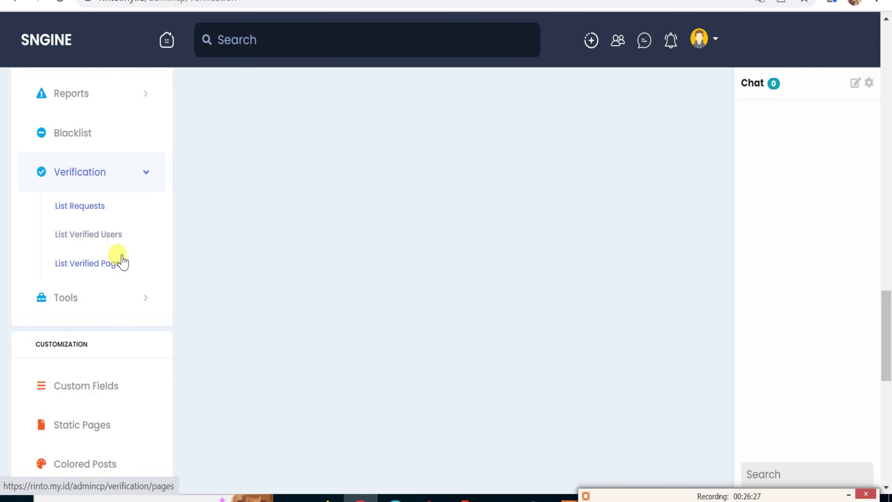
pyautogui.scroll(-10, 121, 262)
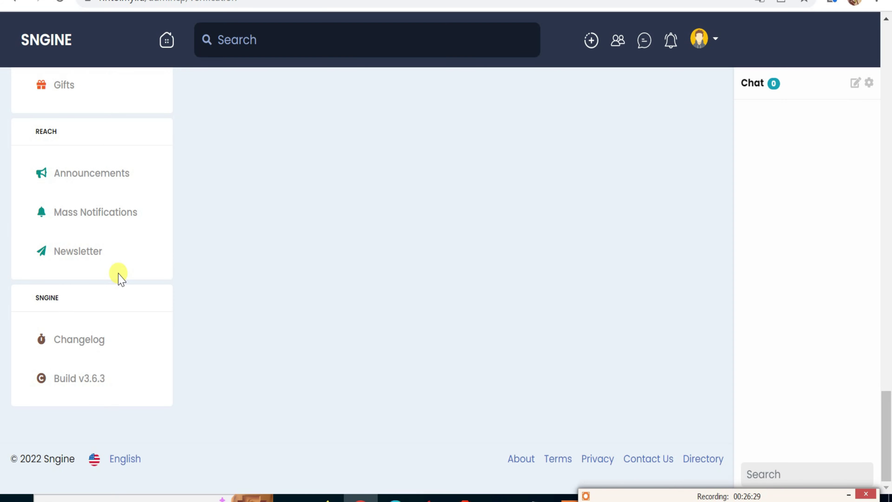
pyautogui.scroll(10, 121, 277)
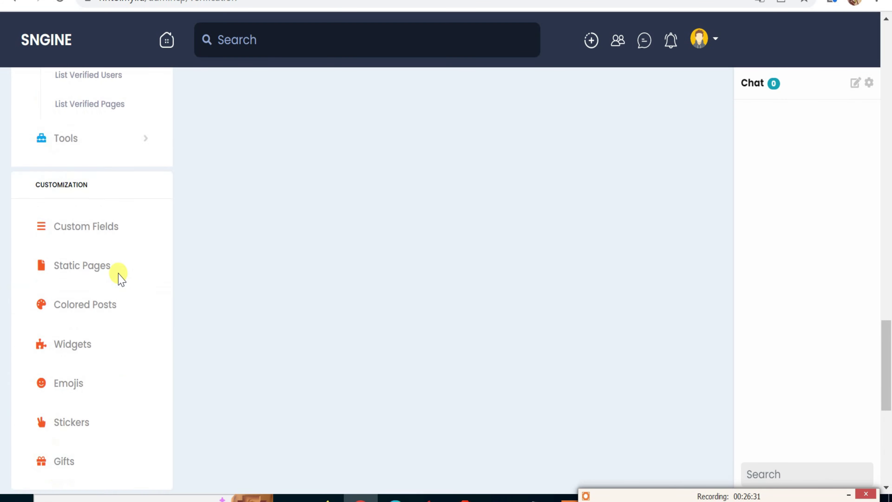
pyautogui.scroll(2, 119, 280)
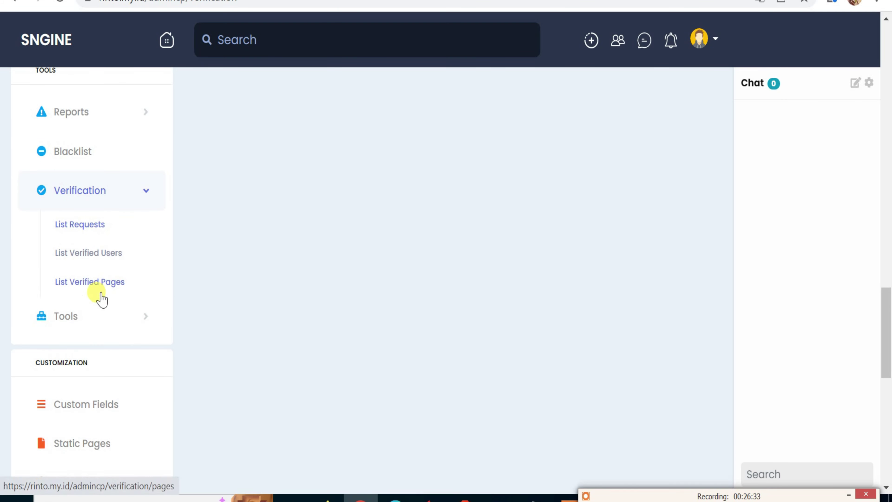
# Open the List Verified Users page and scroll through it.
pyautogui.click(108, 257)
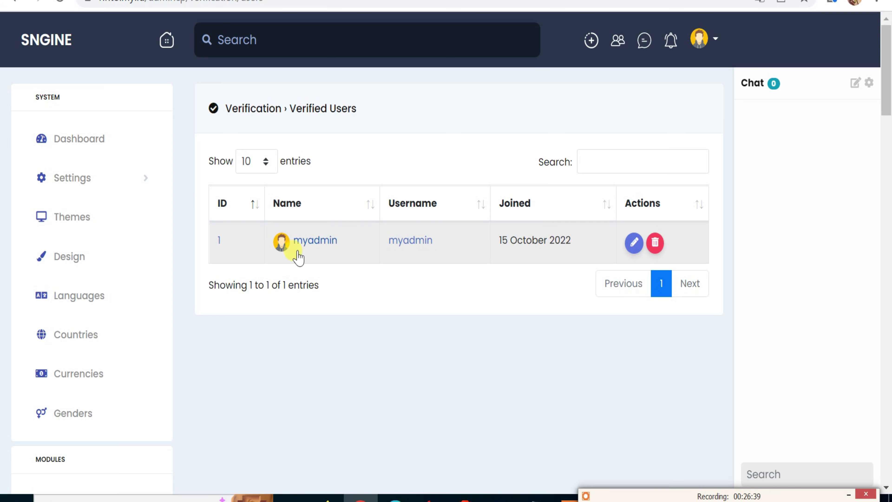
pyautogui.scroll(-20, 126, 349)
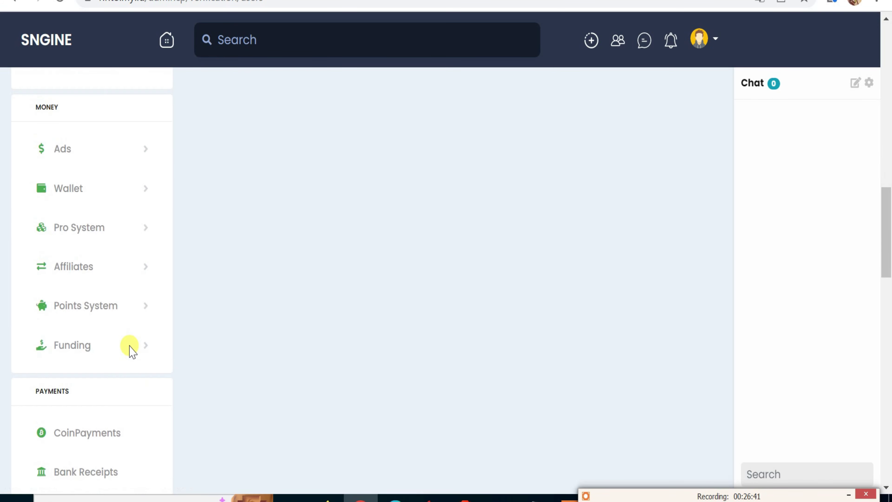
pyautogui.scroll(-10, 129, 350)
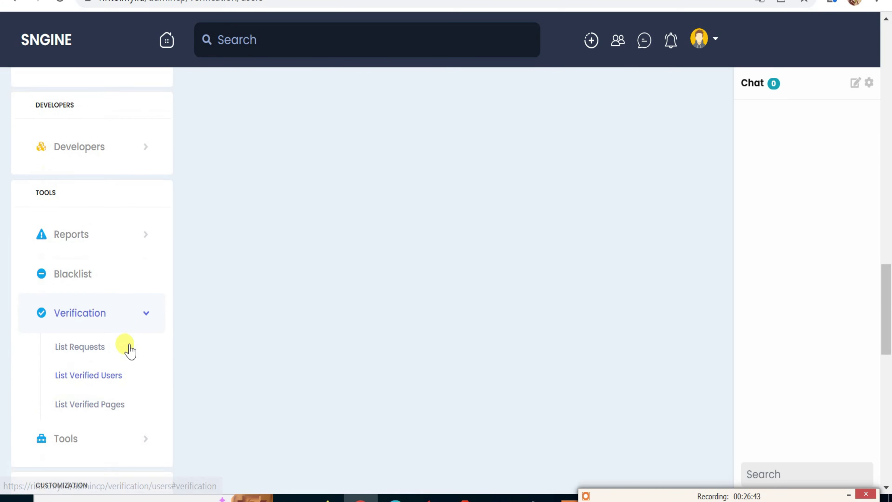
pyautogui.scroll(-4, 129, 350)
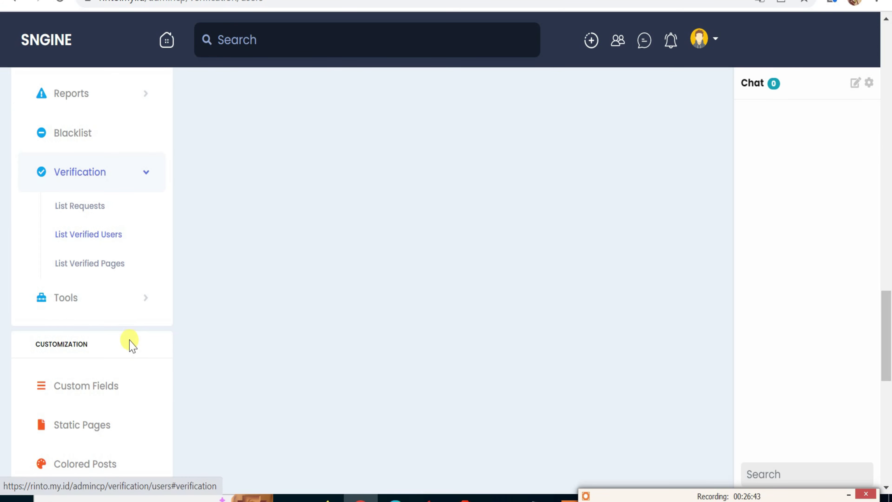
# Check the empty Verified Pages list and expand the Tools section in the sidebar.
pyautogui.click(117, 271)
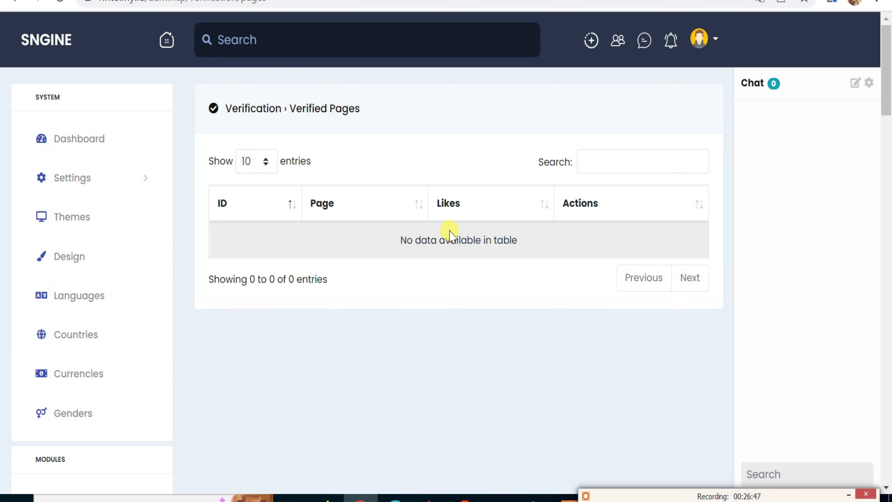
pyautogui.scroll(-20, 127, 373)
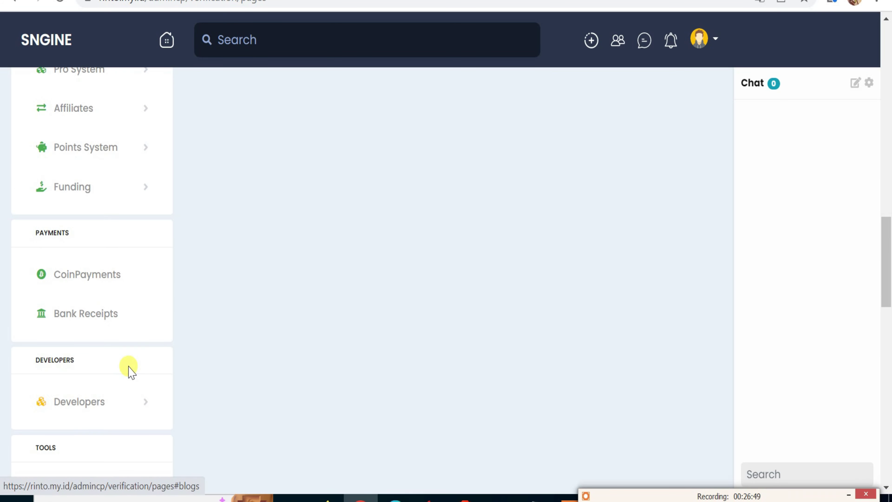
pyautogui.scroll(-10, 128, 369)
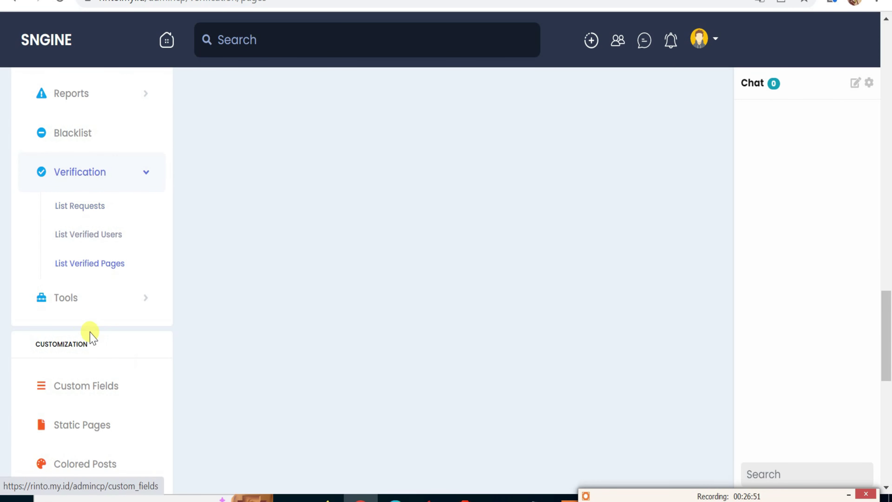
pyautogui.click(71, 301)
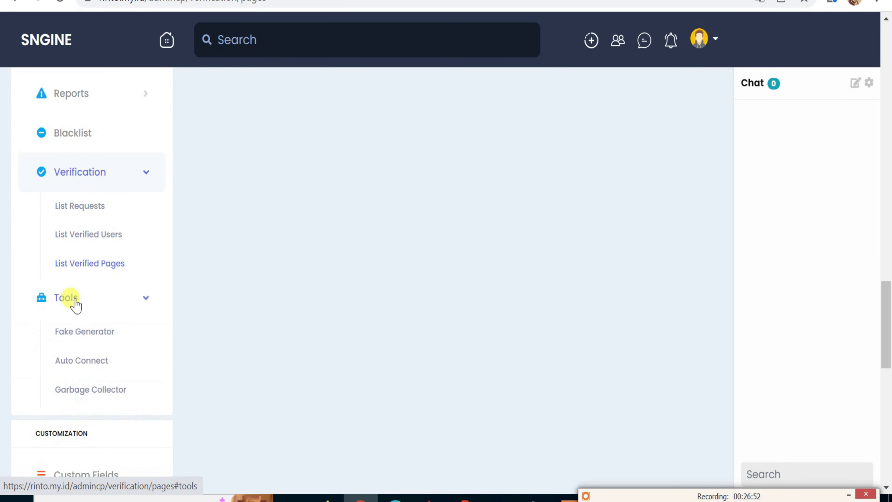
# Open Fake Generator and enable Random Pictures, keeping 10 users with English names.
pyautogui.click(81, 337)
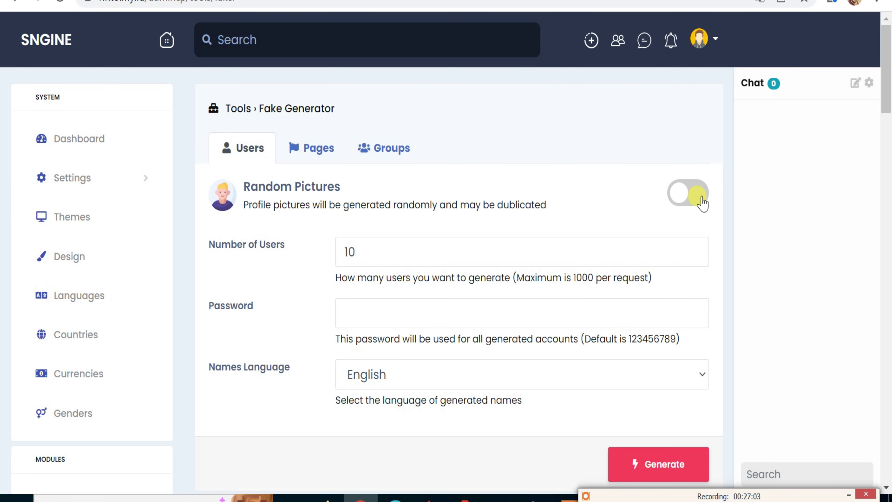
pyautogui.click(702, 203)
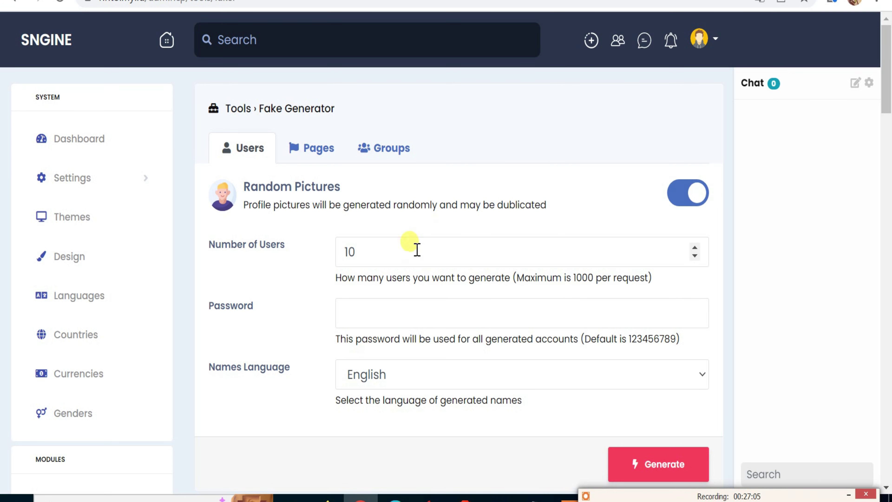
pyautogui.click(345, 310)
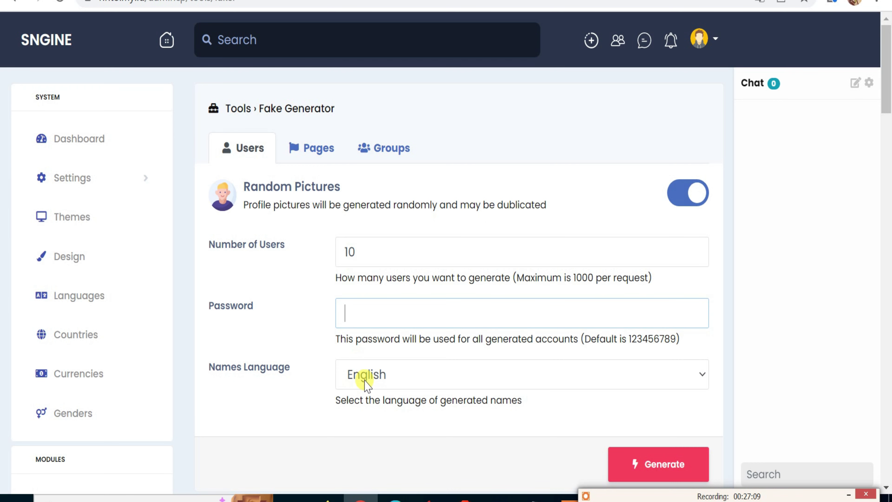
pyautogui.click(366, 384)
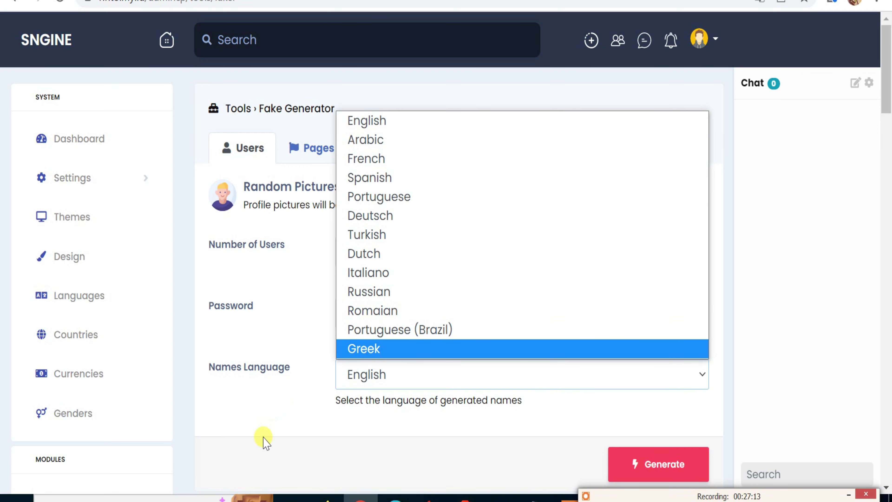
pyautogui.click(264, 439)
pyautogui.scroll(-3, 426, 365)
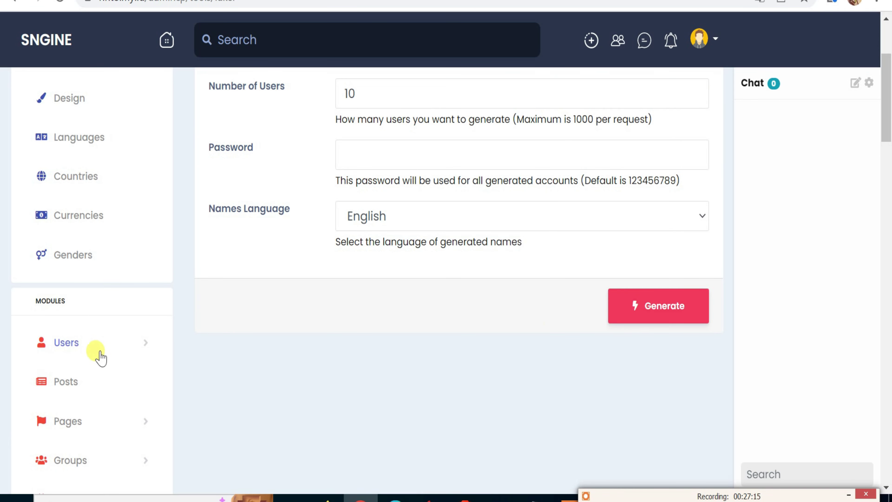
pyautogui.scroll(2, 152, 299)
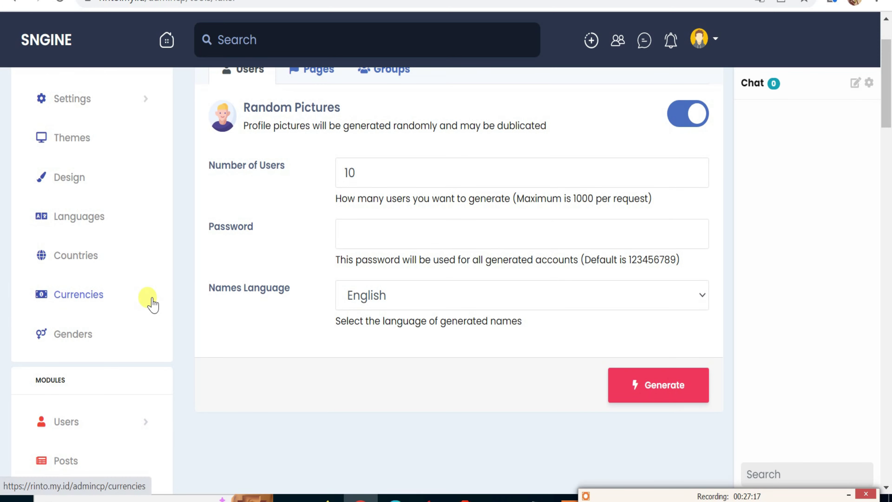
pyautogui.scroll(-4, 150, 298)
pyautogui.scroll(-14, 149, 318)
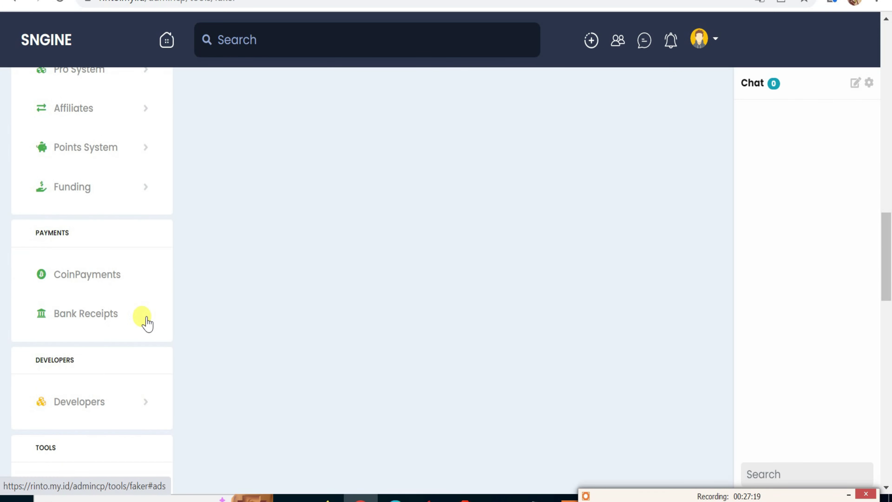
pyautogui.scroll(-5, 147, 321)
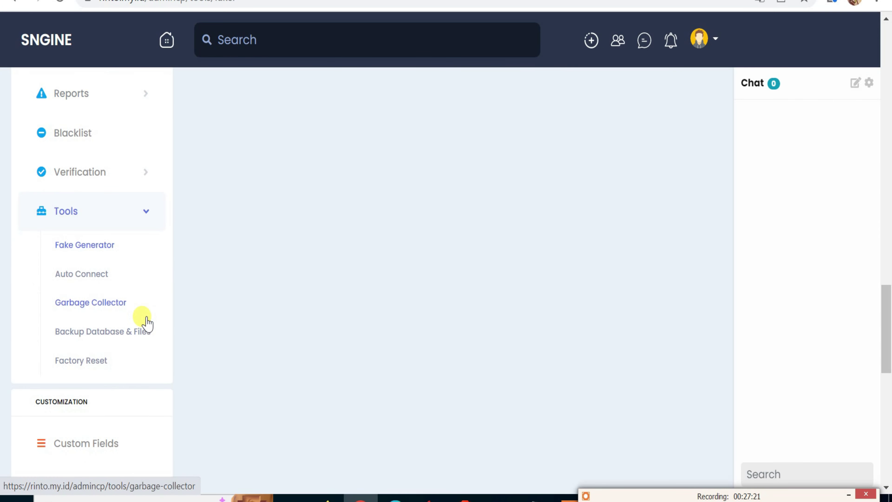
# Open Auto Connect, toggle Auto Friend on and back off, and scroll to Save Changes.
pyautogui.click(96, 278)
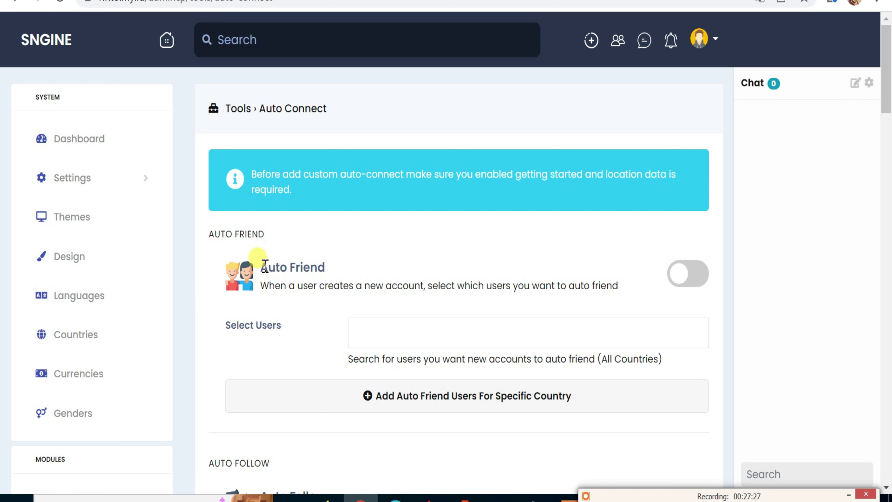
pyautogui.moveTo(257, 262); pyautogui.dragTo(594, 293)
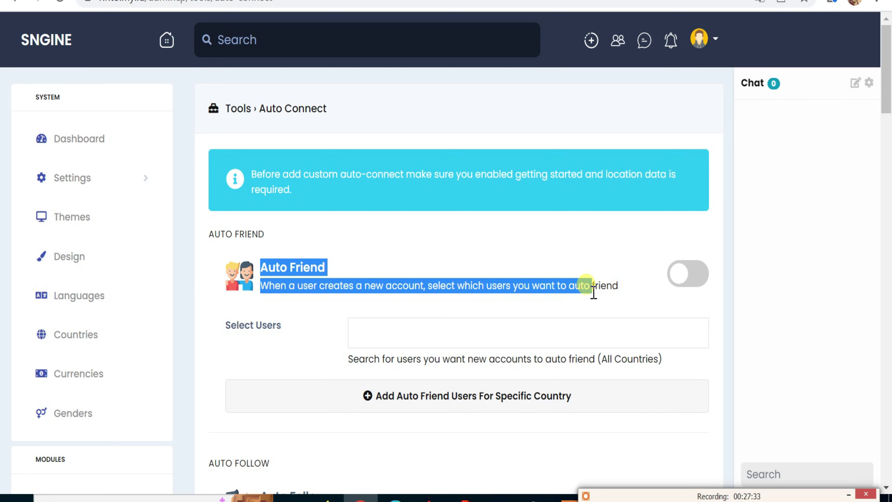
pyautogui.click(687, 281)
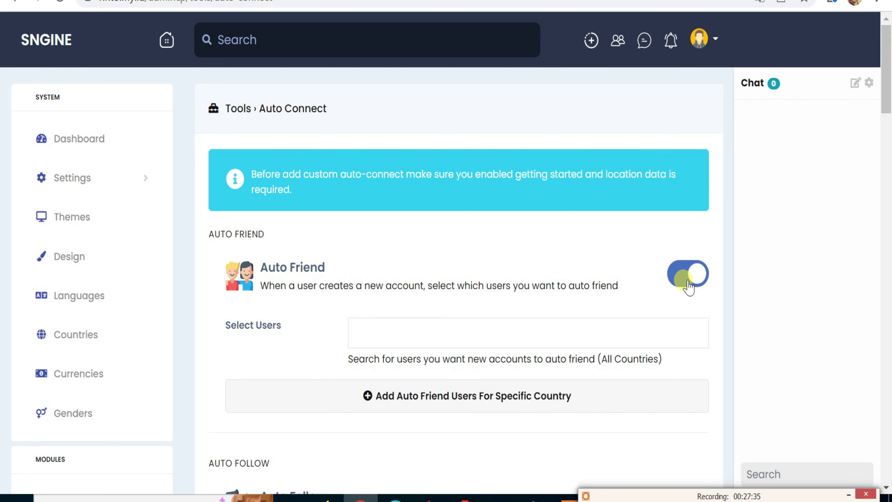
pyautogui.click(685, 281)
pyautogui.scroll(-5, 584, 291)
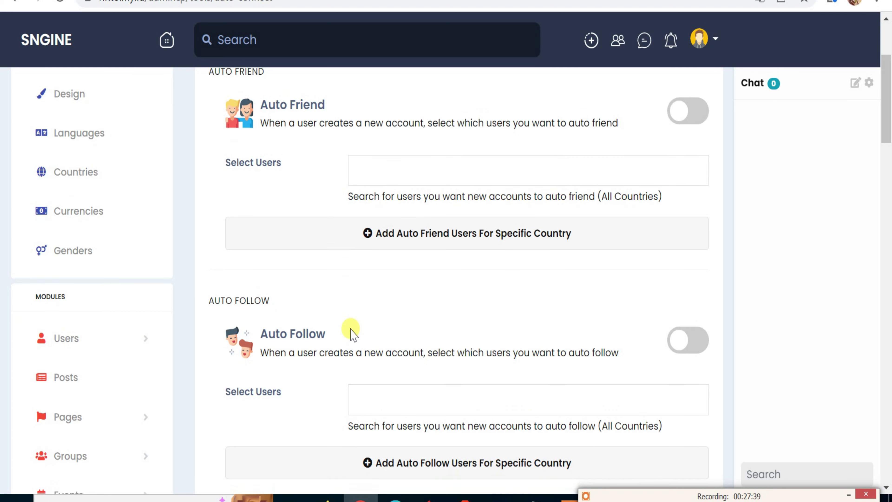
pyautogui.scroll(-5, 353, 332)
pyautogui.scroll(-2, 353, 332)
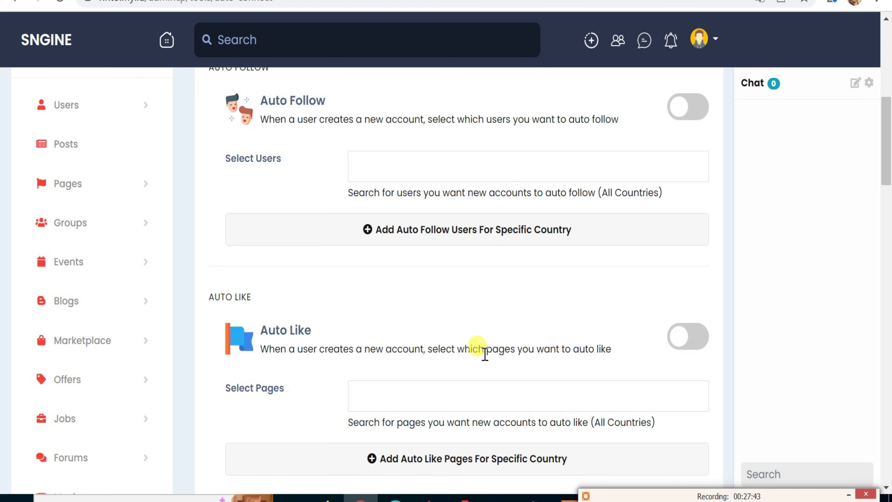
pyautogui.scroll(-6, 494, 354)
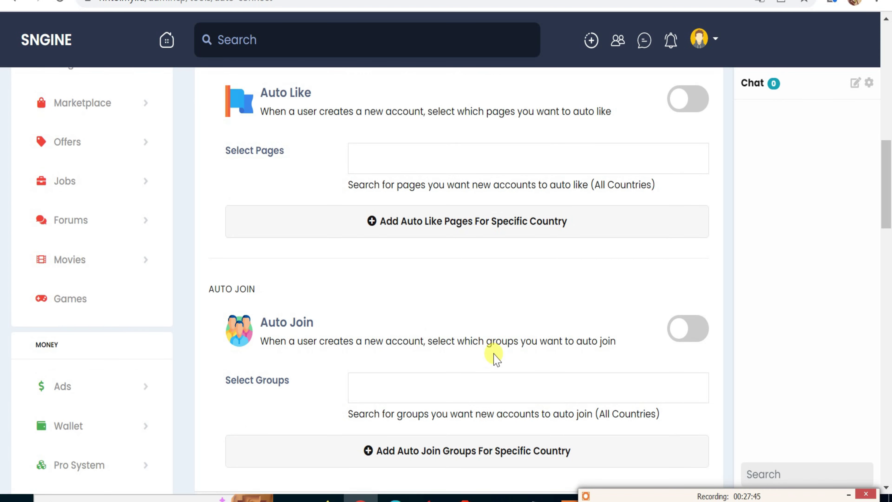
pyautogui.scroll(-2, 494, 355)
pyautogui.scroll(-4, 494, 355)
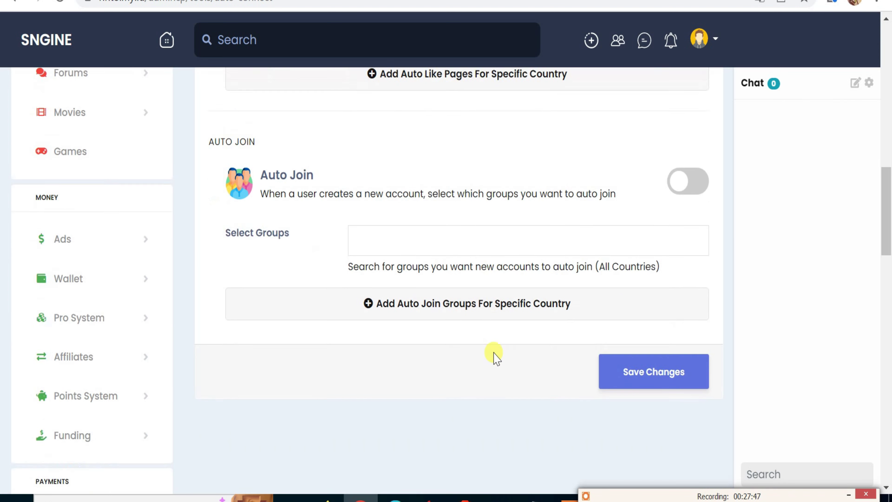
pyautogui.scroll(-10, 154, 349)
pyautogui.scroll(-4, 154, 348)
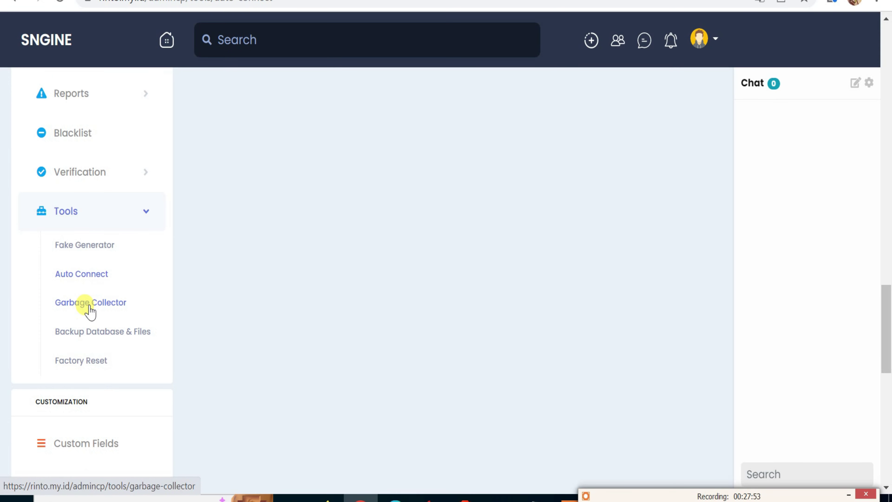
# Look over the Garbage Collector and Backup Database & Files tool pages.
pyautogui.click(90, 303)
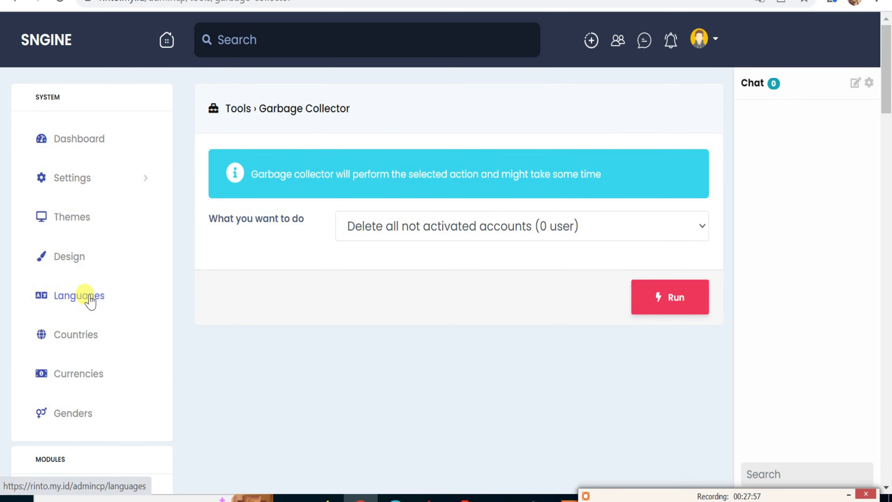
pyautogui.scroll(-20, 91, 302)
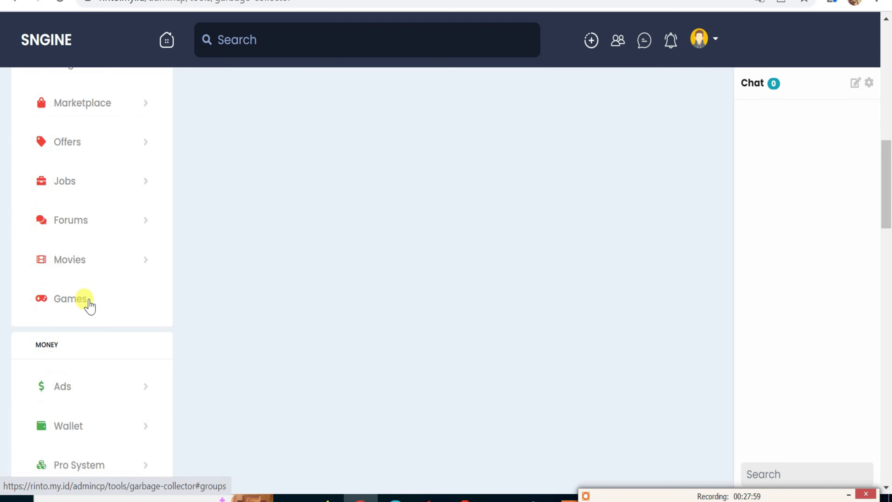
pyautogui.scroll(-15, 86, 304)
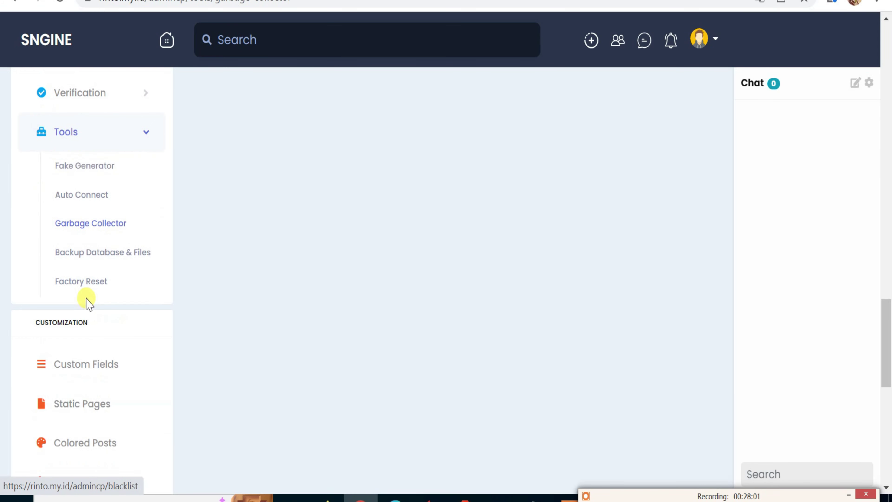
pyautogui.click(116, 259)
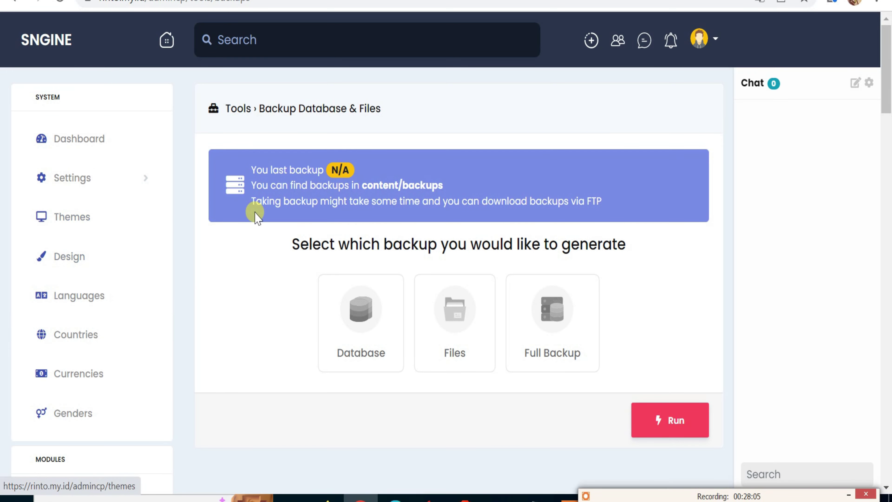
pyautogui.scroll(-8, 288, 232)
pyautogui.scroll(-20, 181, 255)
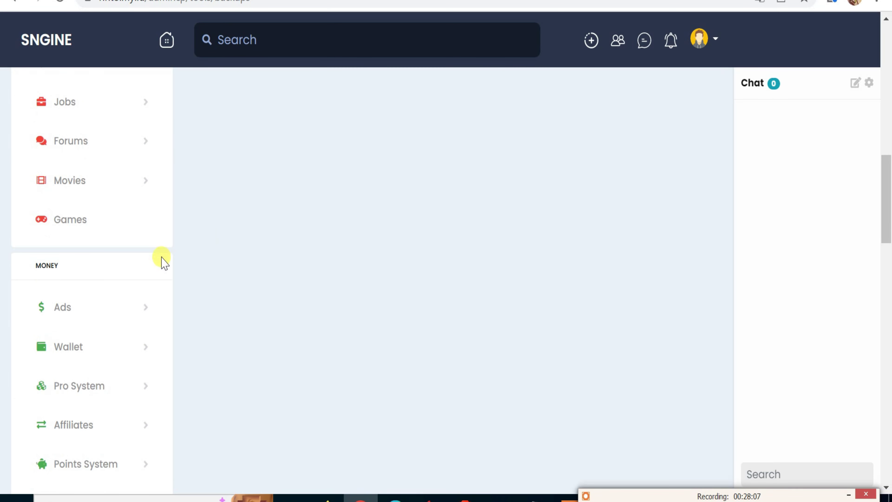
pyautogui.scroll(-3, 157, 266)
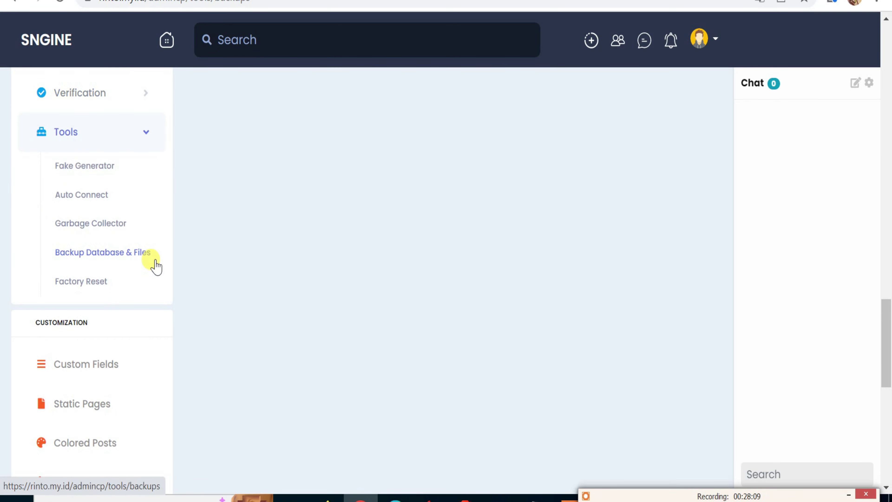
# Open Factory Reset and read its warning that all site data will be deleted.
pyautogui.click(95, 283)
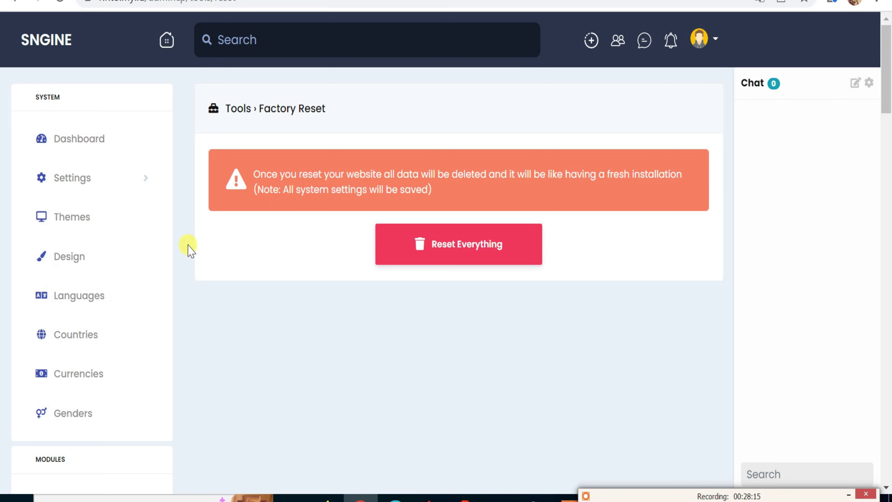
pyautogui.scroll(-12, 122, 252)
pyautogui.scroll(-10, 121, 253)
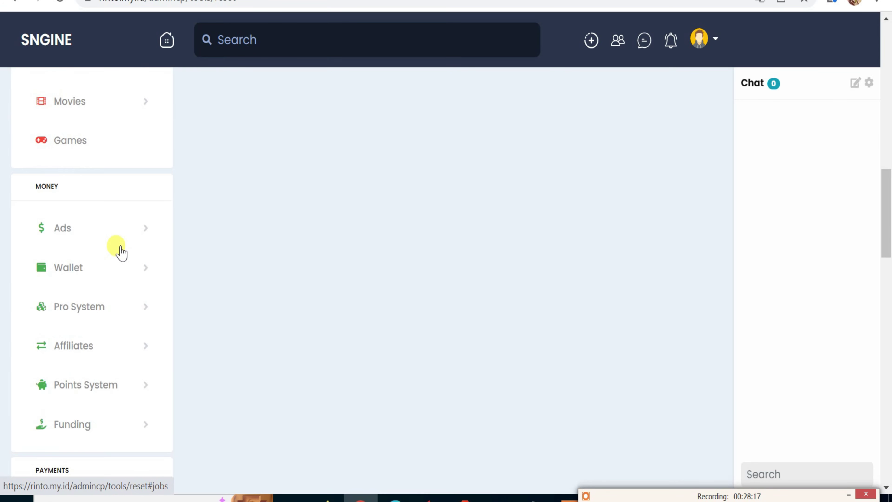
pyautogui.scroll(-6, 123, 251)
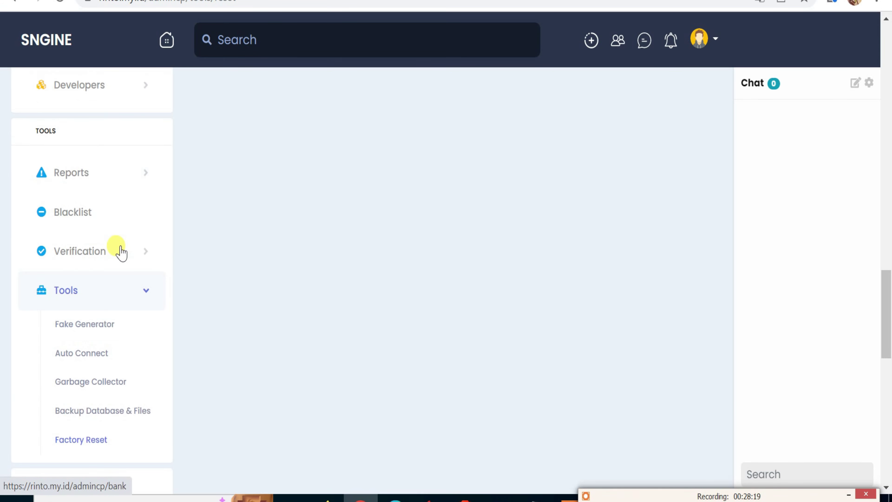
pyautogui.scroll(-4, 121, 251)
pyautogui.scroll(-2, 121, 251)
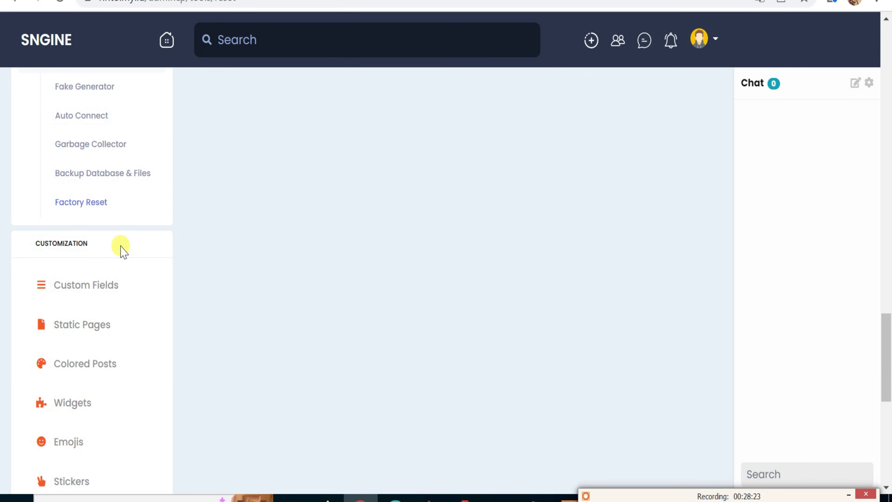
pyautogui.scroll(-2, 121, 252)
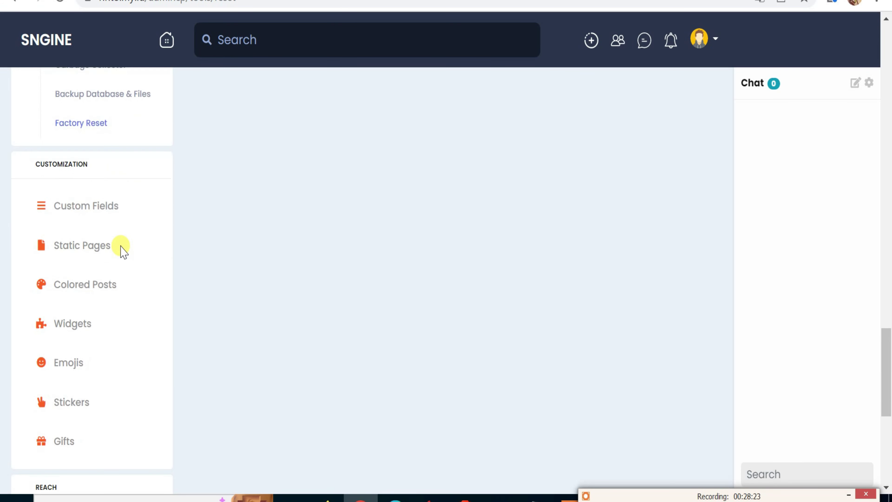
# Open the Custom Fields admin page and scroll through it.
pyautogui.click(111, 211)
pyautogui.scroll(-20, 86, 285)
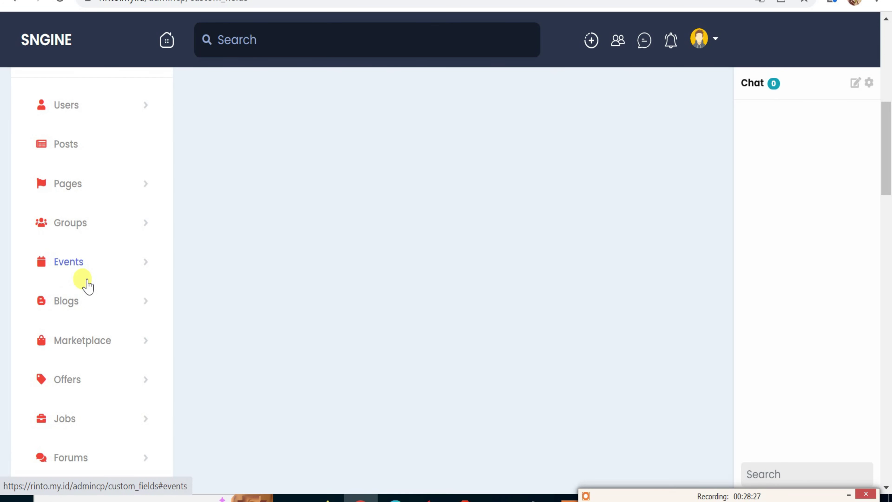
pyautogui.scroll(-15, 87, 285)
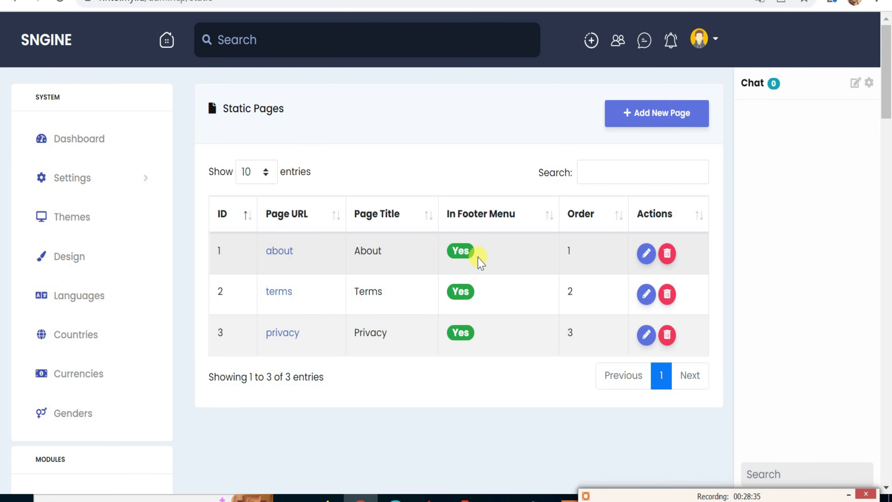
# Open the Add New static page form and look over its fields.
pyautogui.click(648, 118)
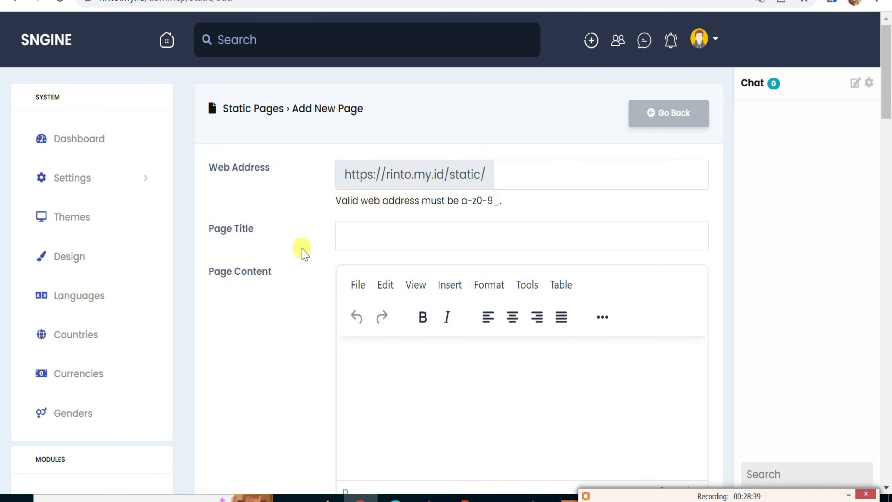
pyautogui.click(354, 236)
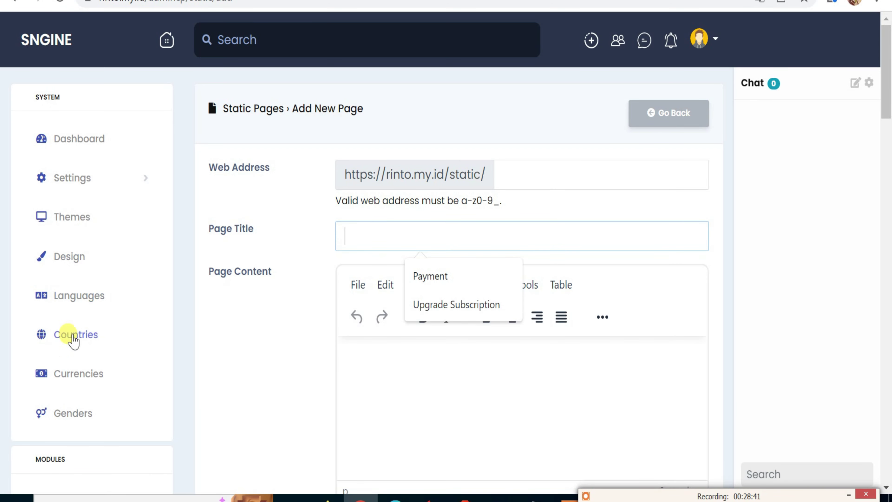
pyautogui.scroll(-20, 71, 338)
pyautogui.scroll(-18, 76, 346)
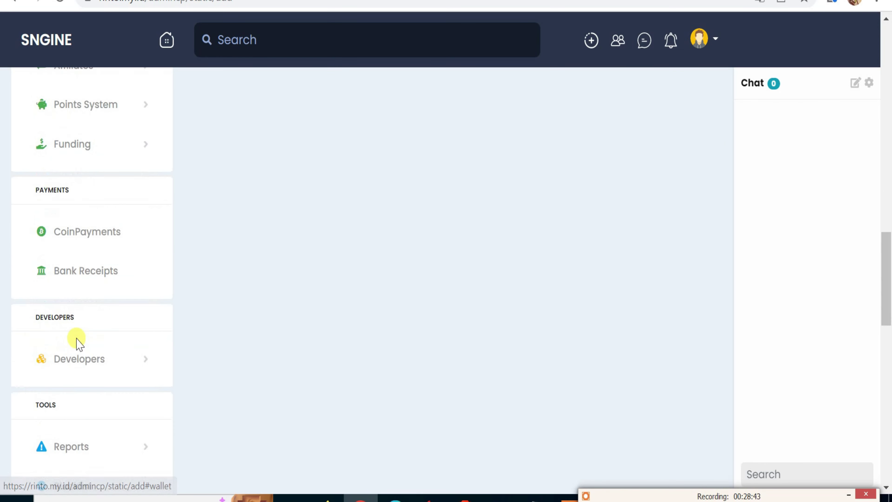
pyautogui.scroll(-8, 78, 346)
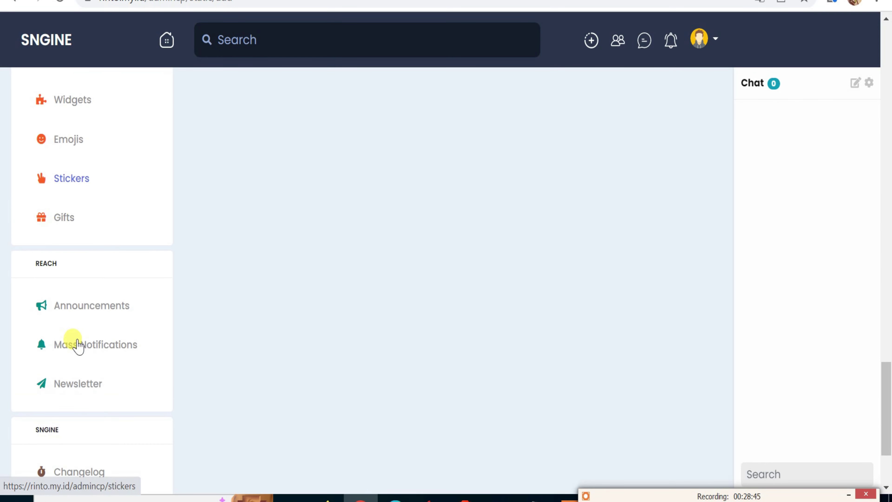
pyautogui.scroll(7, 78, 344)
pyautogui.scroll(2, 77, 340)
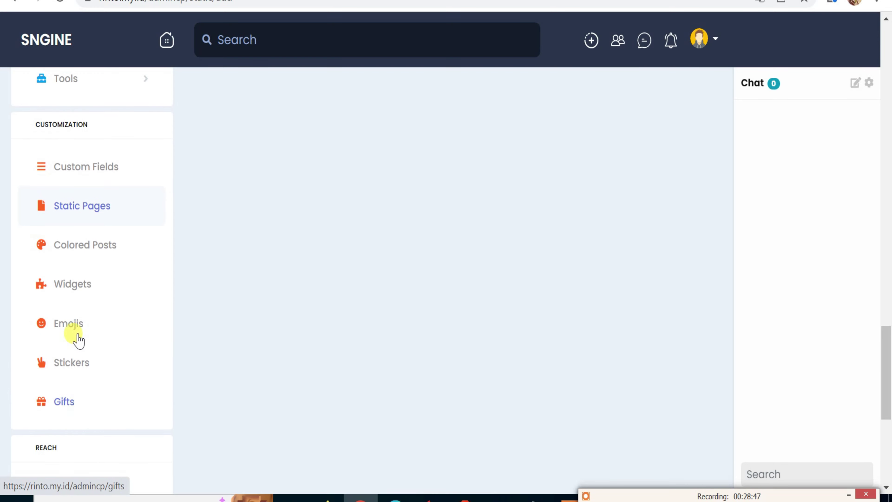
# Scroll through the 7 Colored Posts background patterns previewed with Hello World.
pyautogui.click(110, 247)
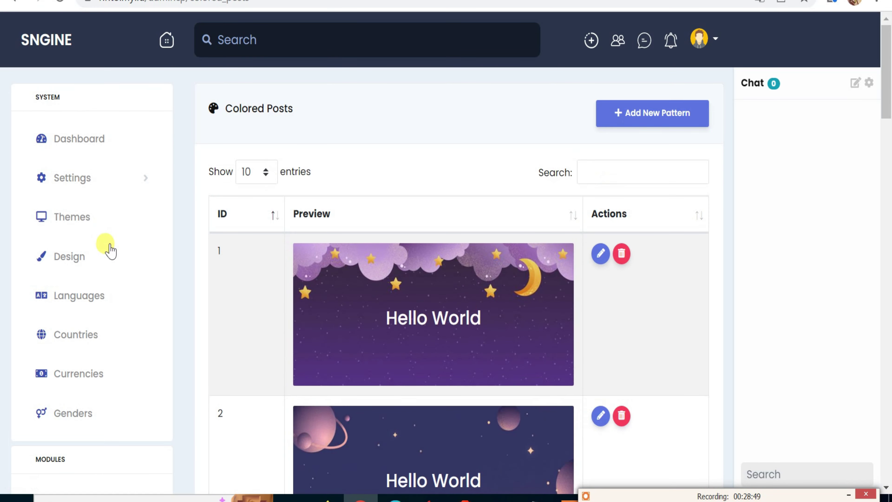
pyautogui.scroll(-6, 323, 297)
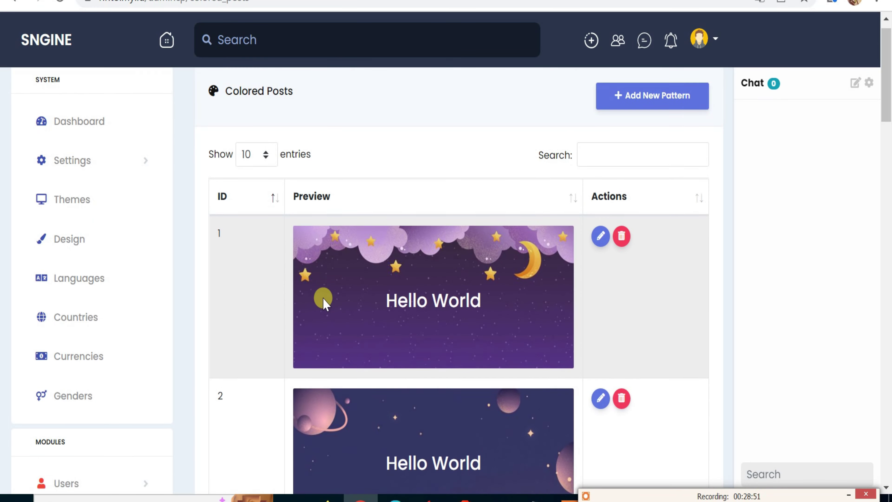
pyautogui.scroll(-5, 326, 303)
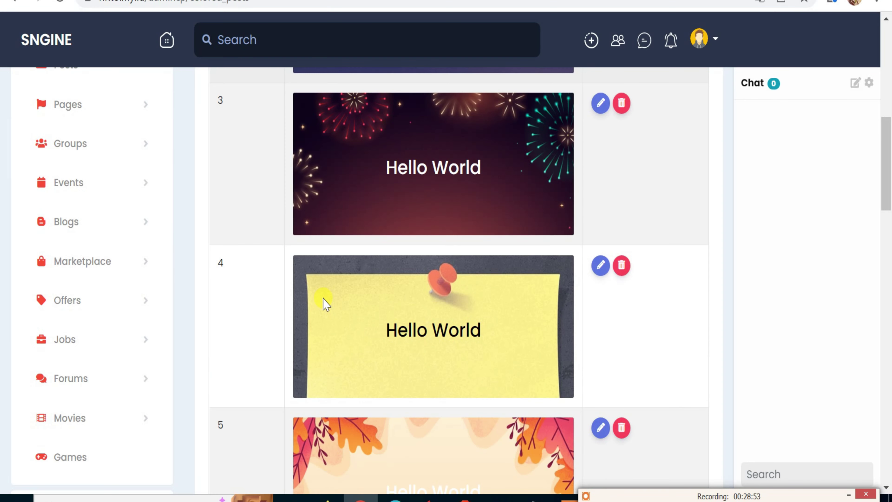
pyautogui.scroll(-2, 326, 302)
pyautogui.scroll(-6, 325, 302)
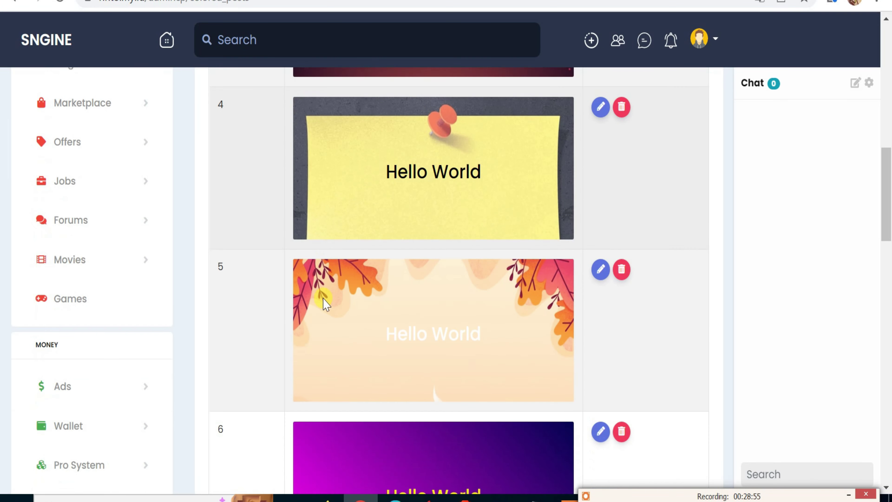
pyautogui.scroll(-3, 323, 299)
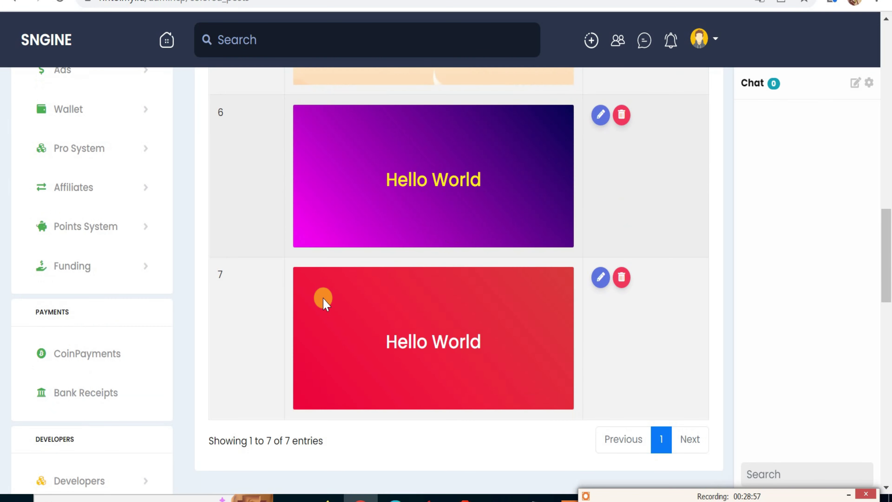
pyautogui.scroll(-4, 324, 300)
pyautogui.scroll(-9, 134, 316)
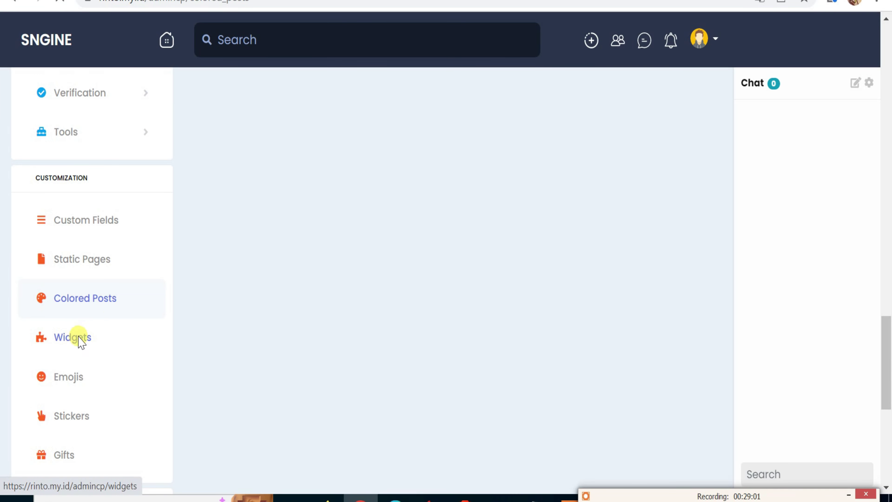
pyautogui.click(80, 338)
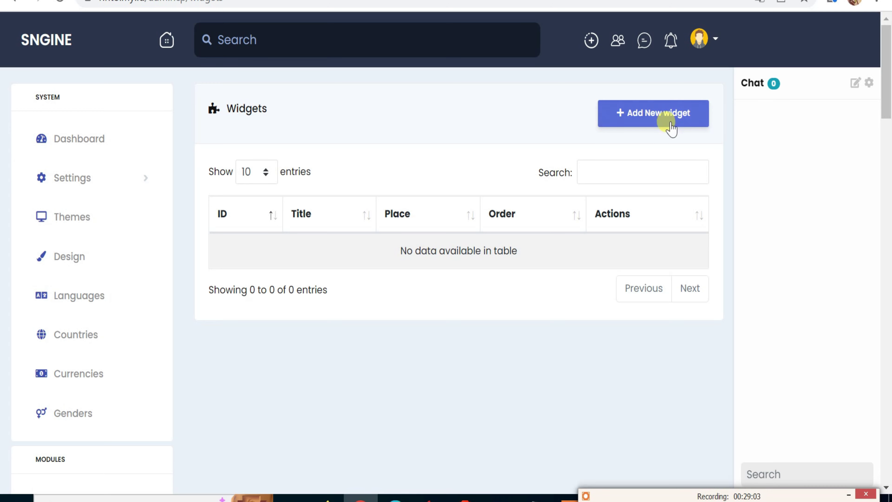
pyautogui.click(678, 116)
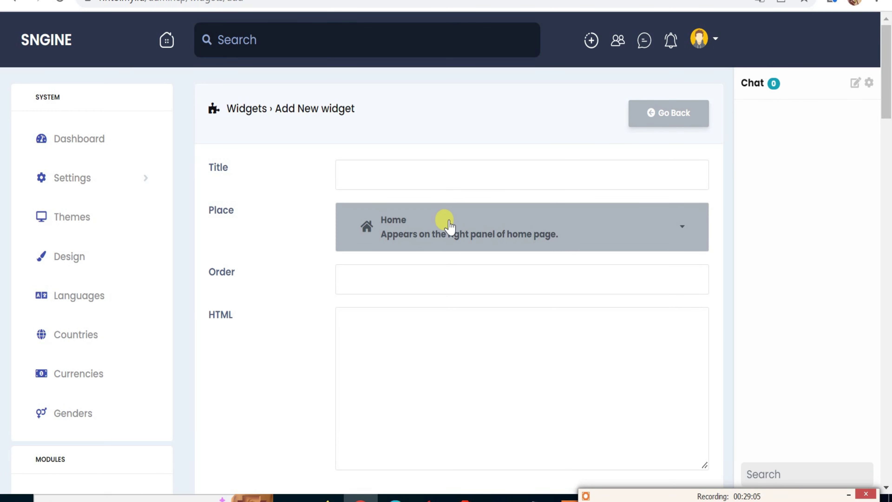
pyautogui.click(382, 179)
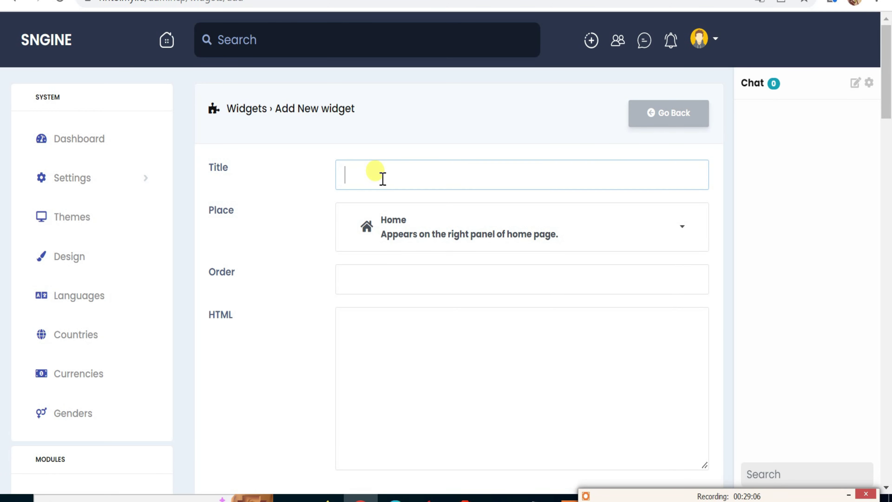
pyautogui.click(382, 235)
pyautogui.click(304, 262)
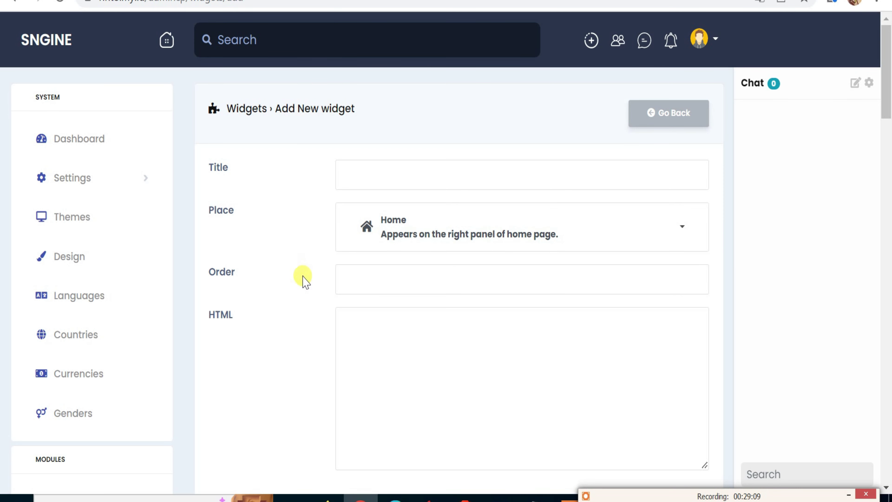
pyautogui.click(378, 279)
pyautogui.click(365, 320)
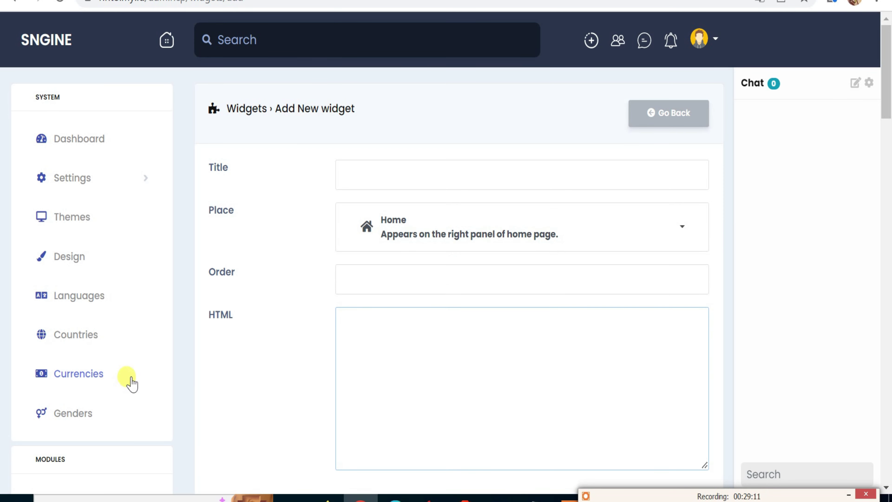
pyautogui.scroll(-10, 98, 357)
pyautogui.scroll(-20, 97, 357)
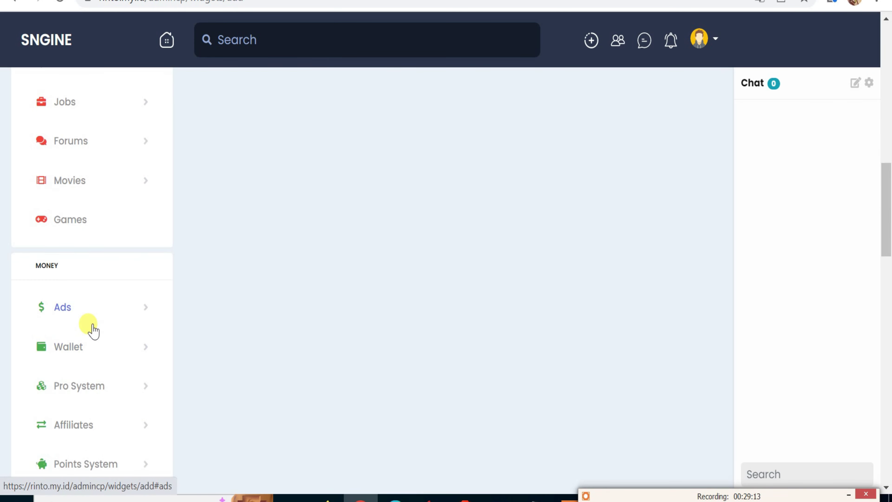
pyautogui.scroll(-15, 92, 318)
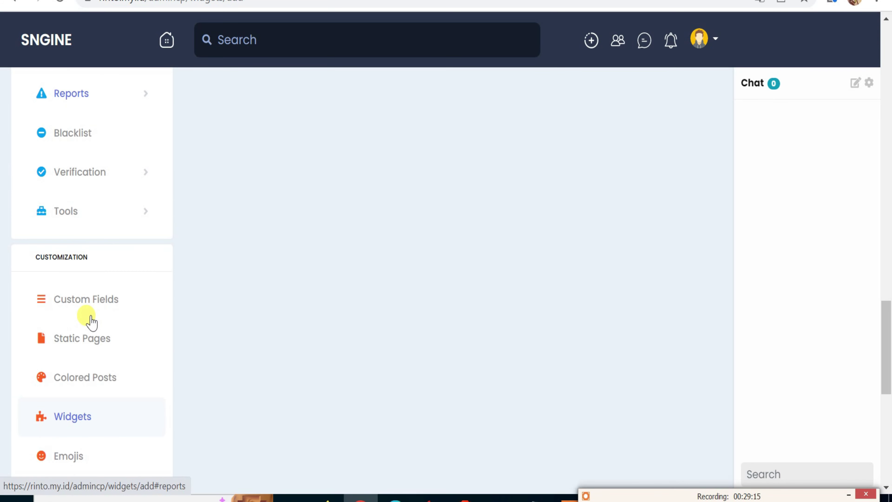
pyautogui.scroll(7, 87, 311)
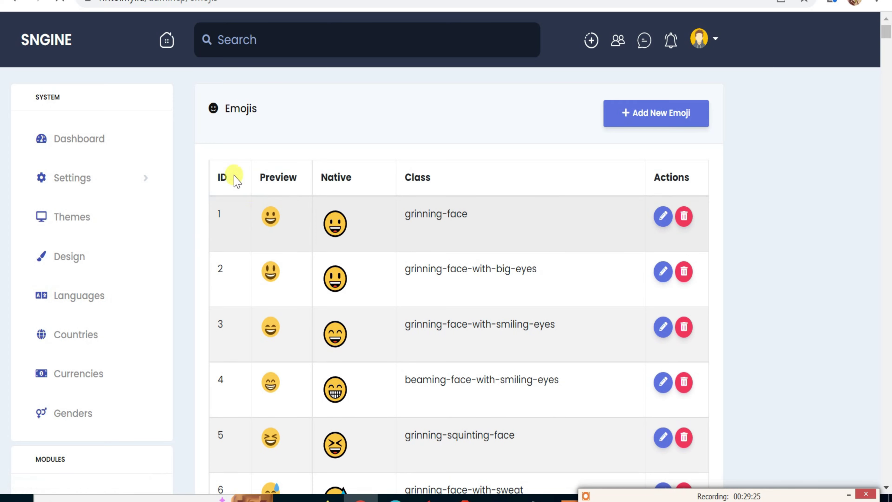
# Browse the emoji list through pages 2, 3, 4 and 5.
pyautogui.scroll(-20, 276, 192)
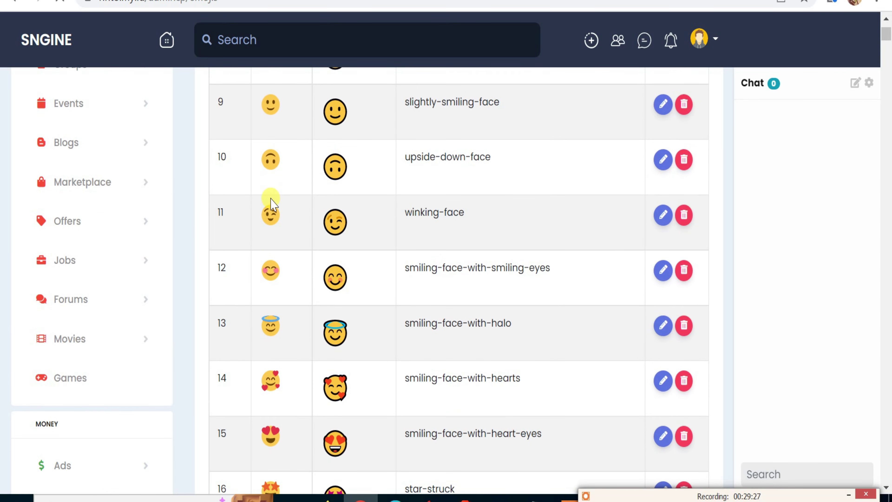
pyautogui.scroll(-12, 273, 204)
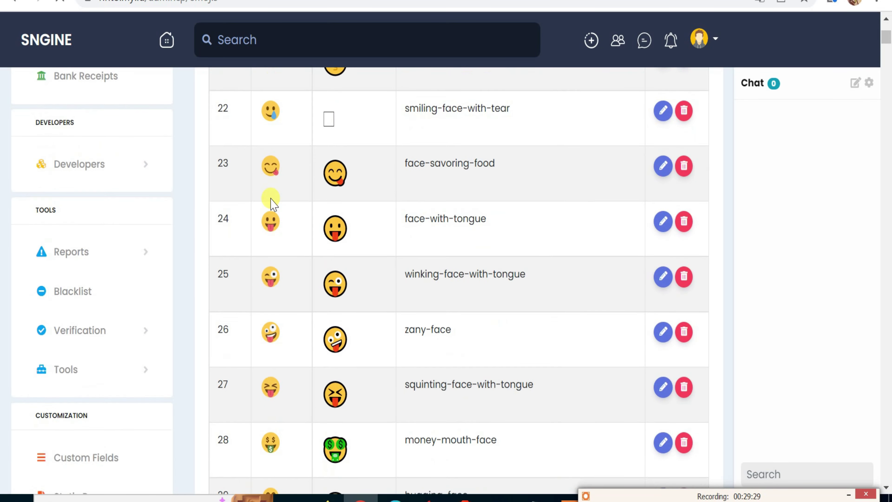
pyautogui.scroll(-20, 273, 205)
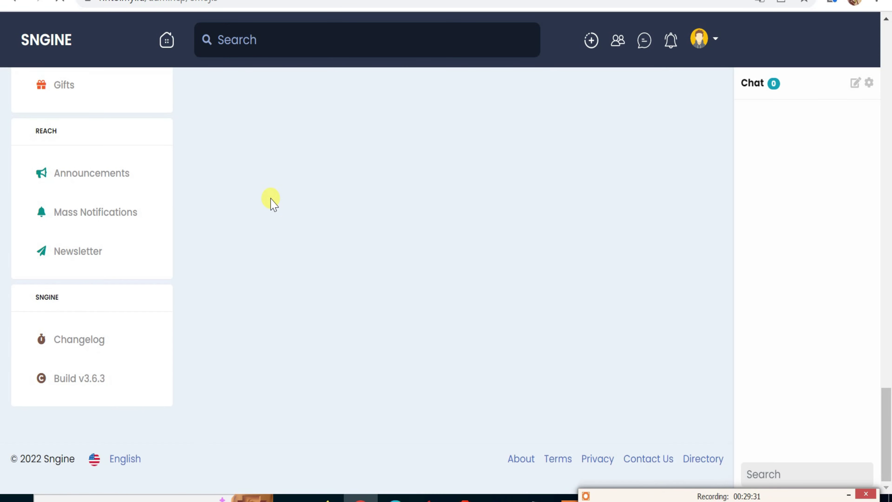
pyautogui.scroll(20, 270, 199)
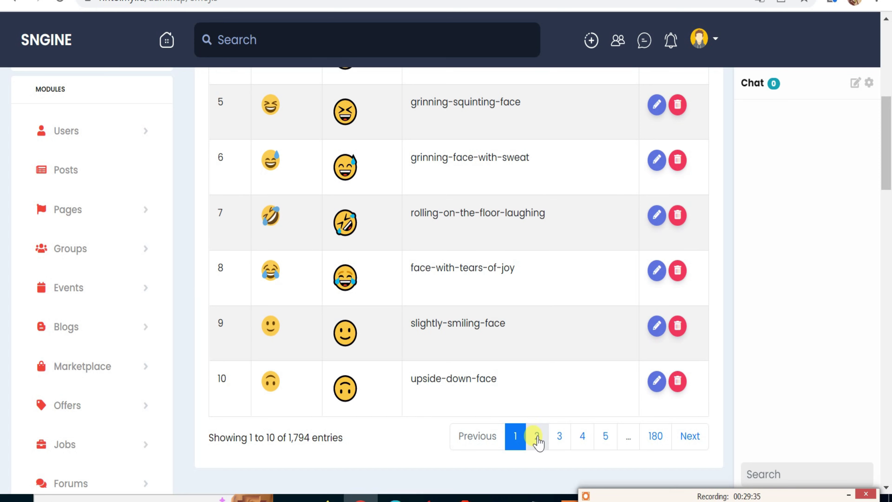
pyautogui.click(537, 439)
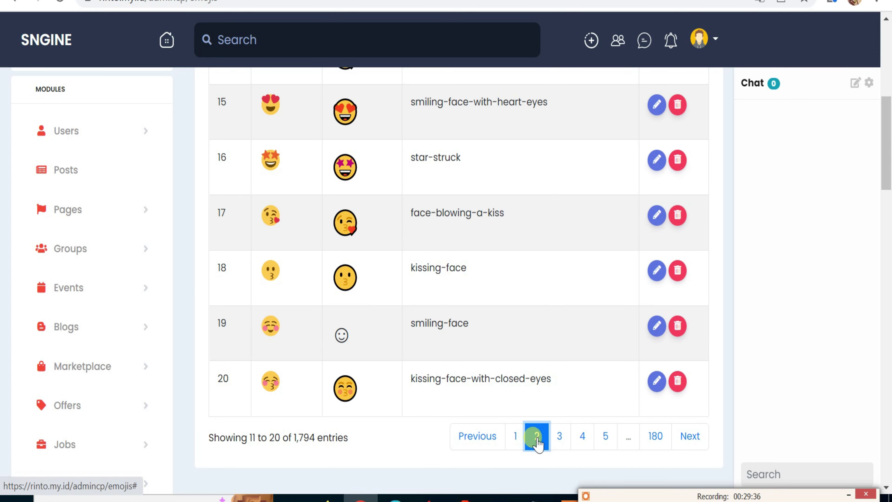
pyautogui.click(558, 442)
pyautogui.click(585, 441)
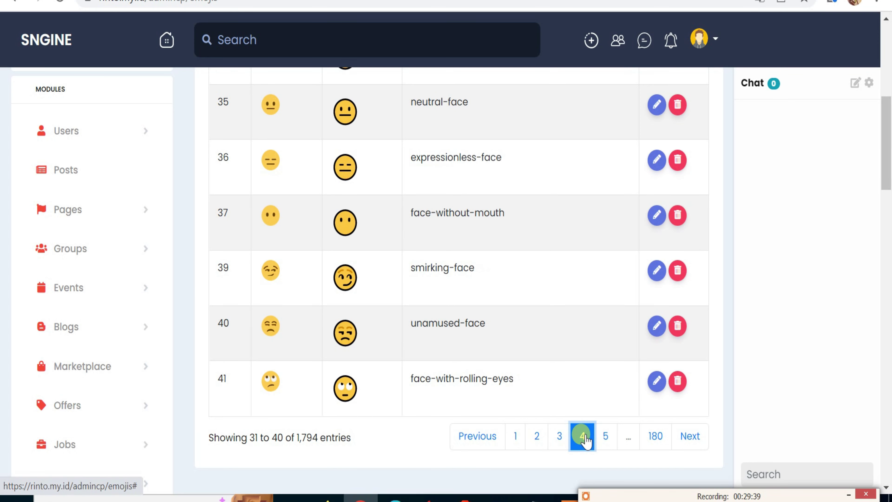
pyautogui.click(605, 443)
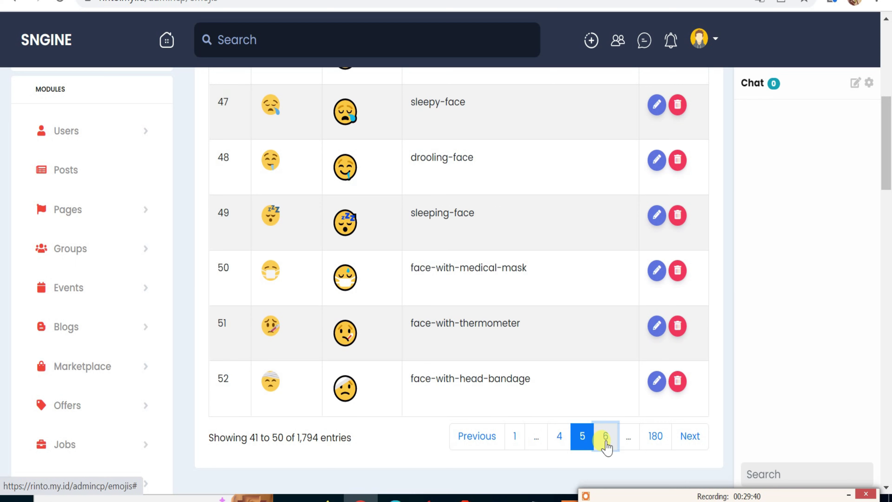
# View the last emoji pages (180, 178, 177, 176) with the country flags, then open Stickers.
pyautogui.click(655, 441)
pyautogui.scroll(5, 636, 422)
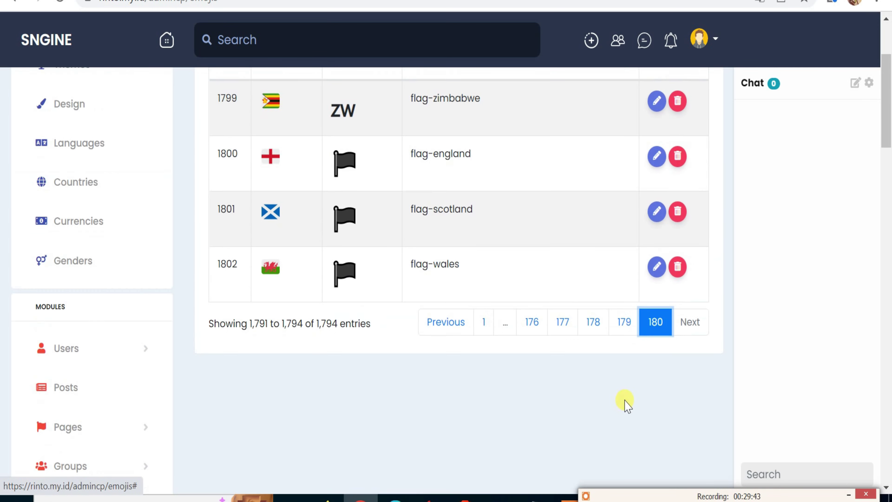
pyautogui.click(593, 423)
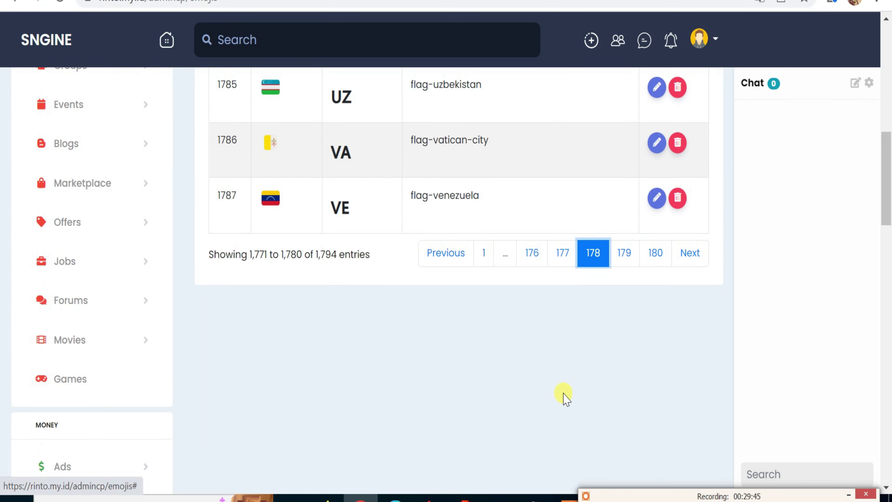
pyautogui.click(562, 255)
pyautogui.click(541, 255)
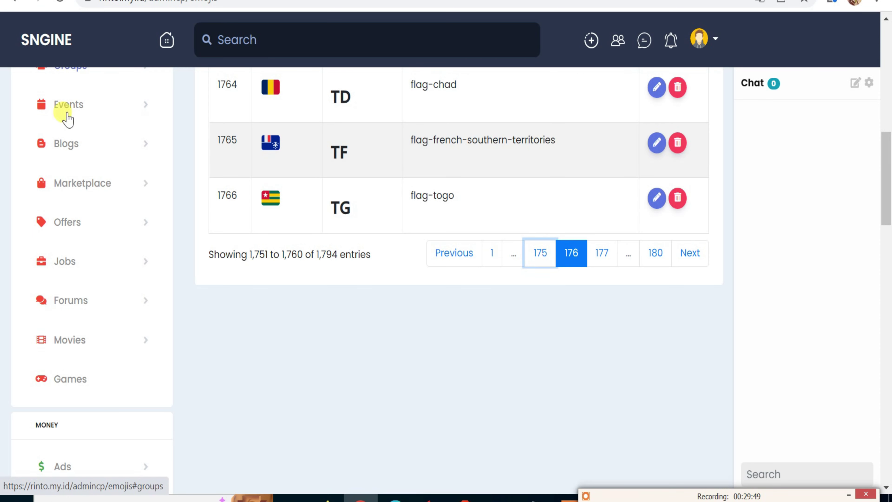
pyautogui.scroll(-12, 66, 116)
pyautogui.scroll(-10, 69, 310)
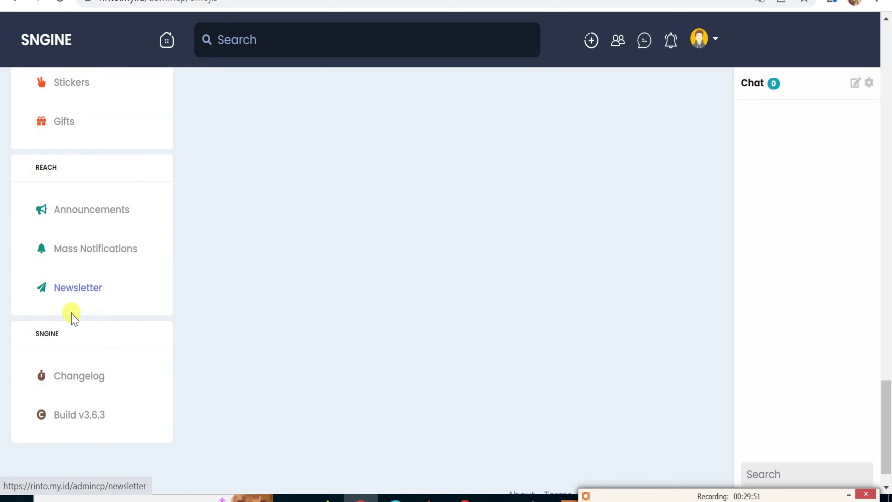
pyautogui.scroll(3, 93, 302)
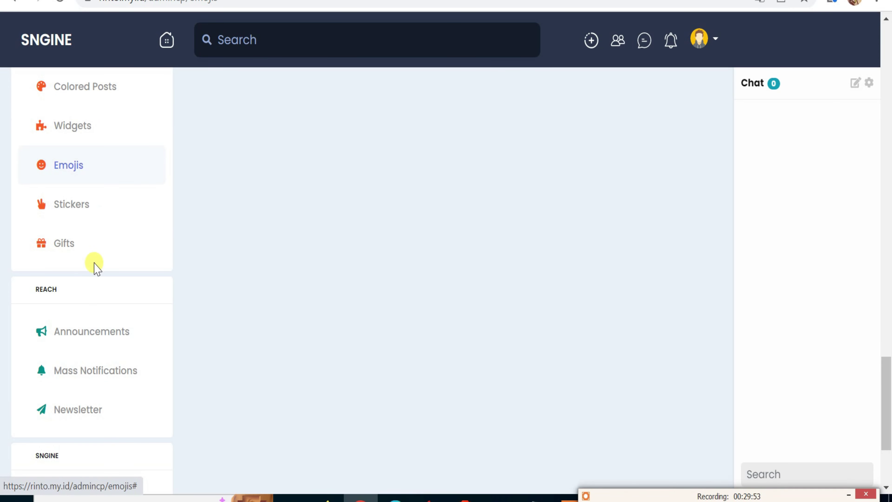
pyautogui.click(84, 204)
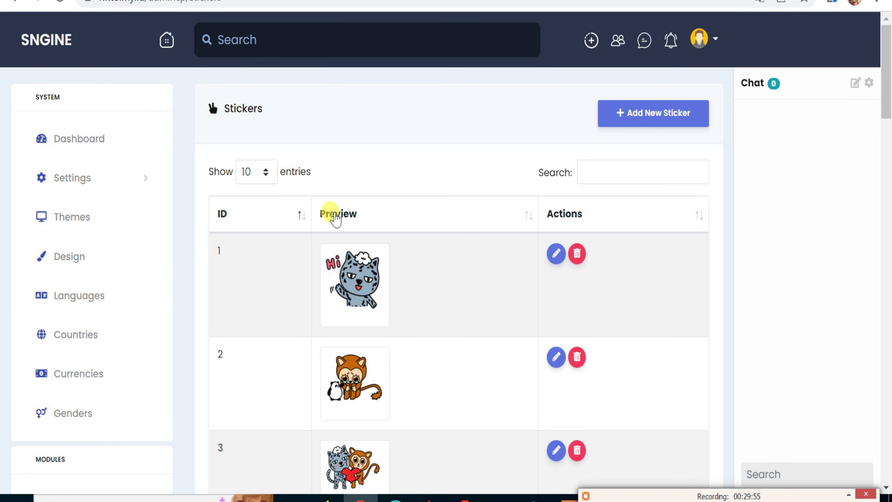
# Scroll through the 20 stickers, listed 10 per page, and the sidebar.
pyautogui.scroll(-10, 335, 223)
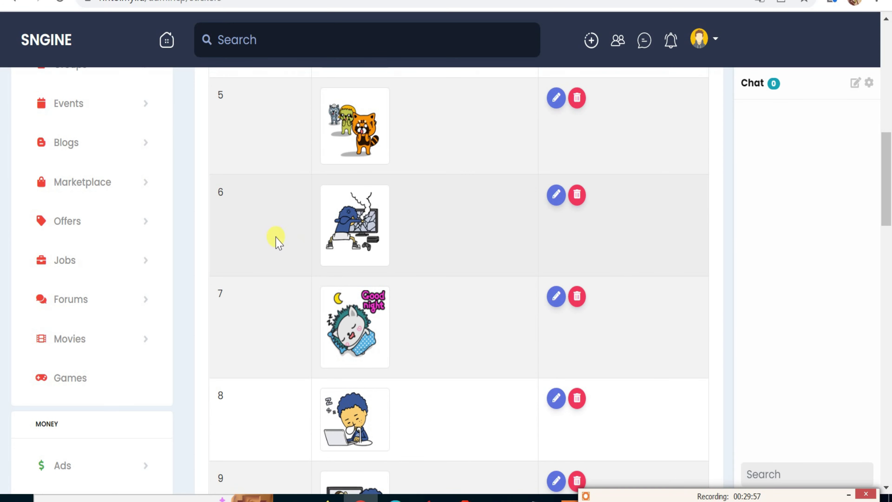
pyautogui.scroll(-8, 163, 296)
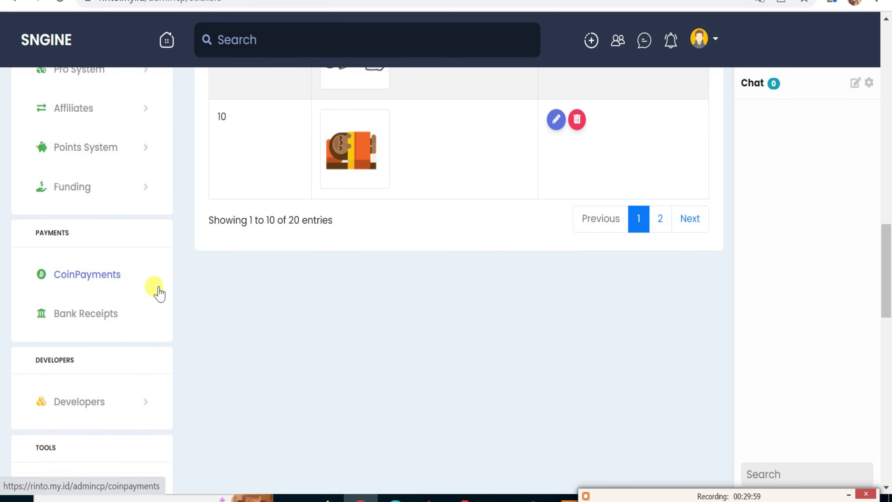
pyautogui.scroll(4, 159, 293)
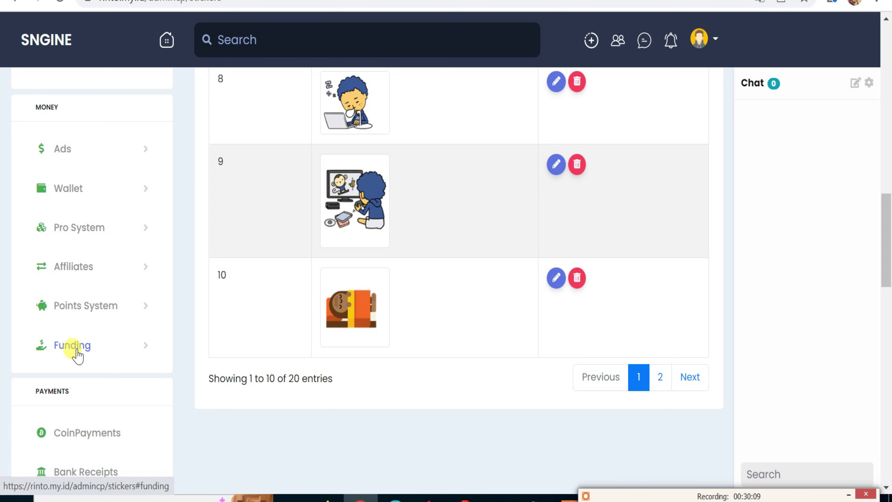
pyautogui.scroll(-10, 59, 349)
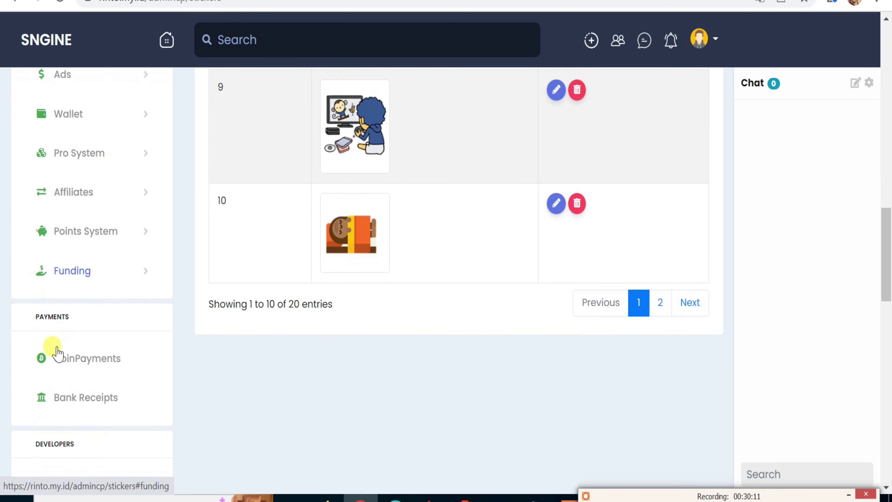
pyautogui.scroll(-12, 59, 348)
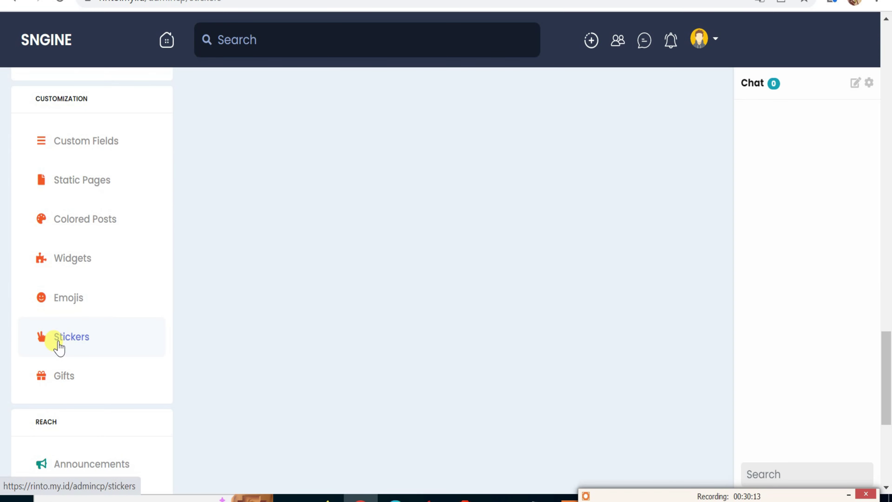
pyautogui.scroll(2, 76, 332)
pyautogui.scroll(3, 82, 309)
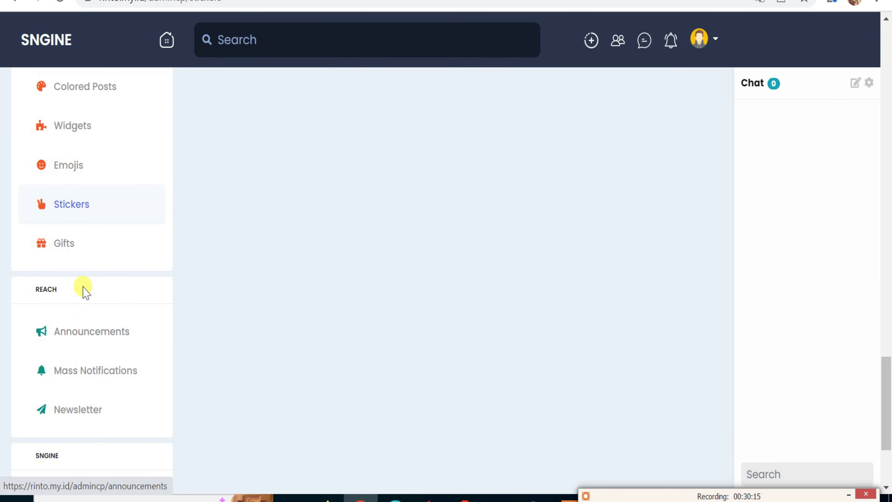
# Open the Gifts admin page and confirm its table lists 0 gifts.
pyautogui.click(82, 248)
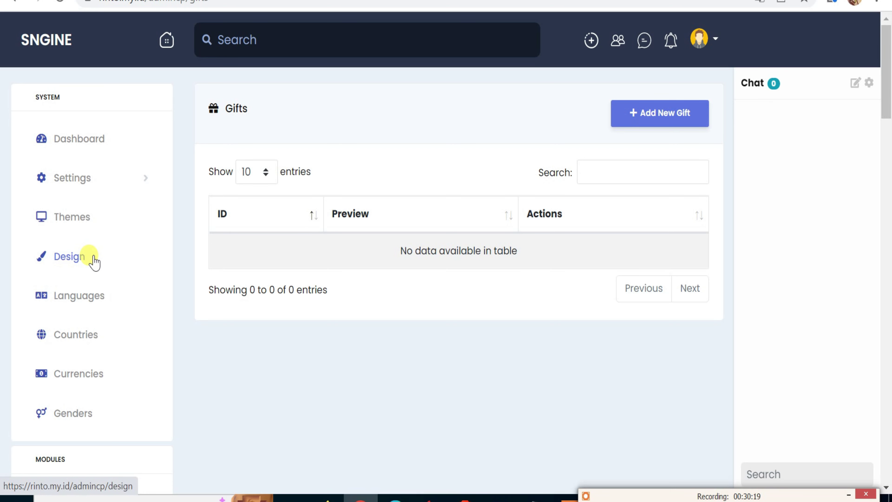
pyautogui.scroll(-7, 133, 352)
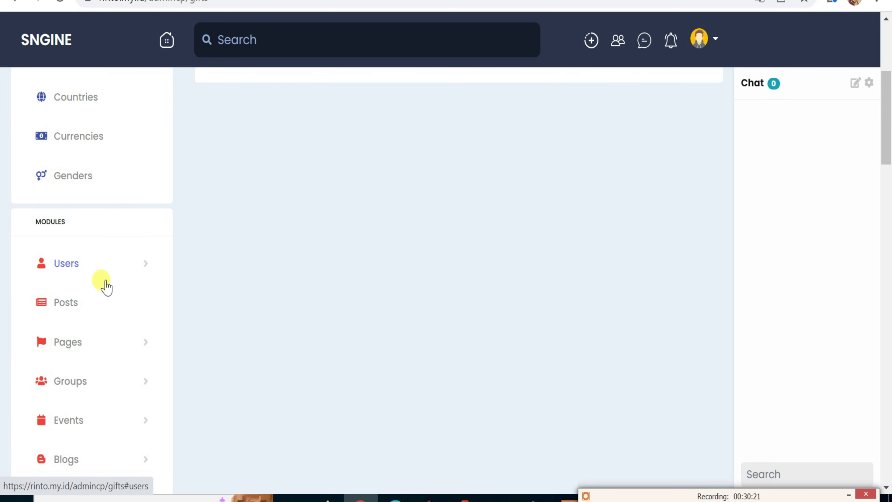
pyautogui.scroll(-20, 95, 318)
pyautogui.scroll(-15, 96, 330)
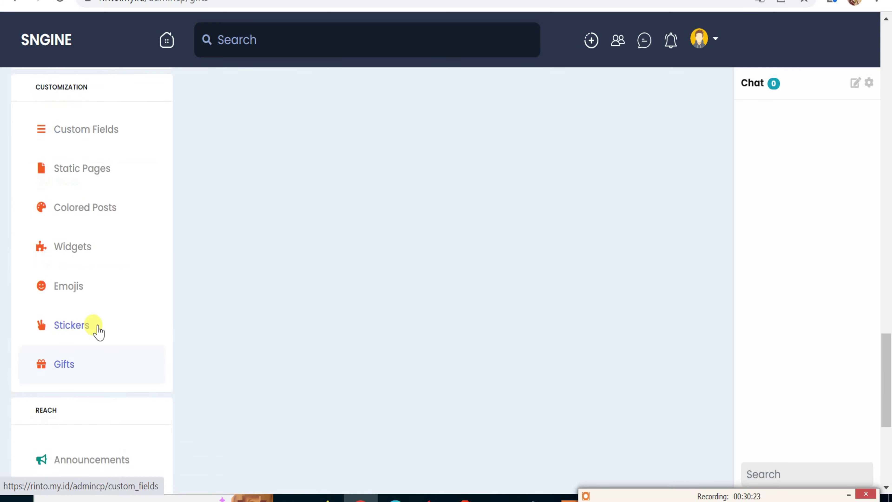
pyautogui.scroll(2, 110, 319)
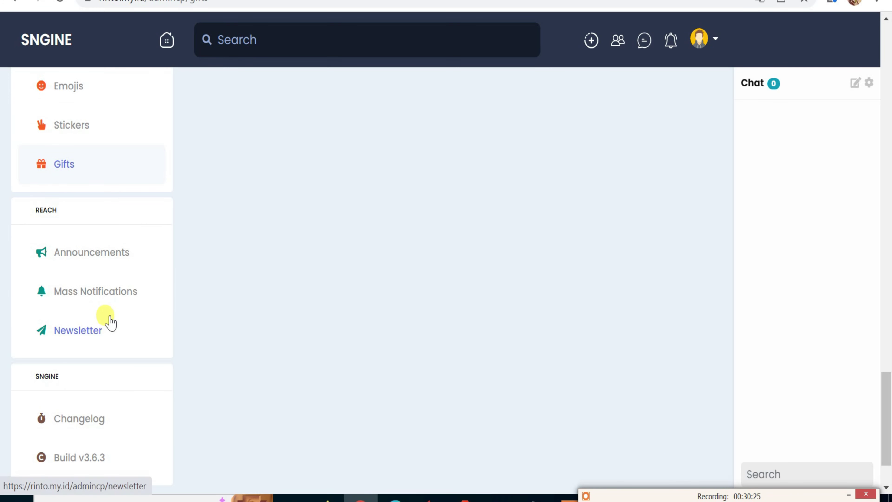
pyautogui.scroll(2, 116, 292)
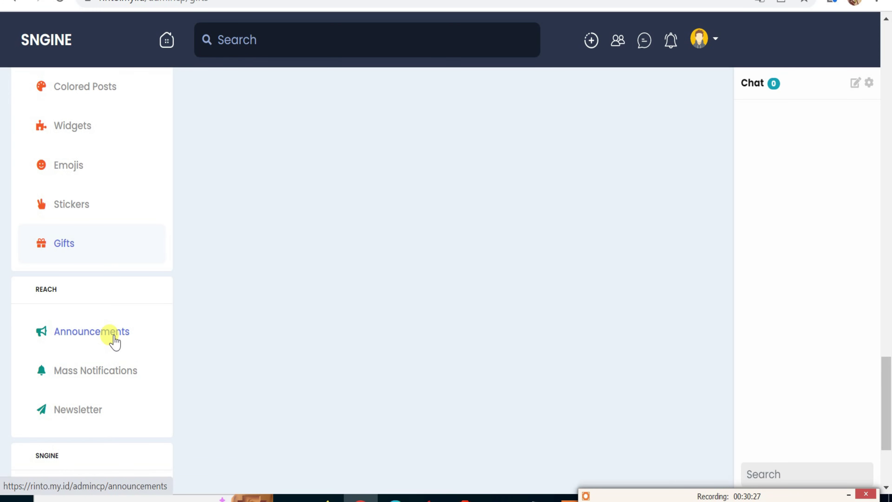
pyautogui.click(113, 330)
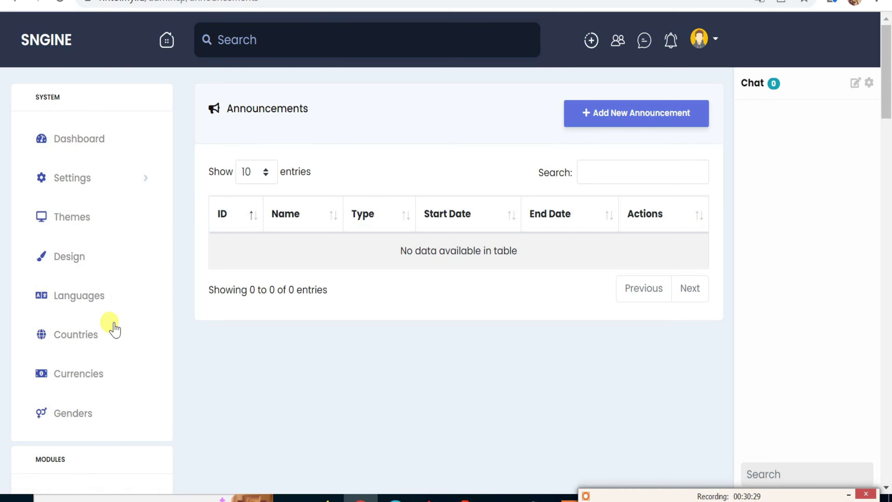
pyautogui.click(618, 119)
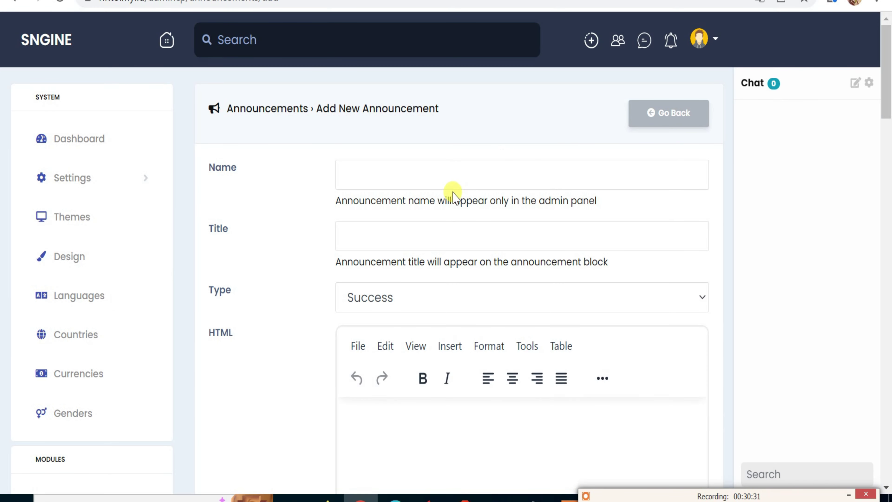
pyautogui.click(390, 188)
pyautogui.click(379, 206)
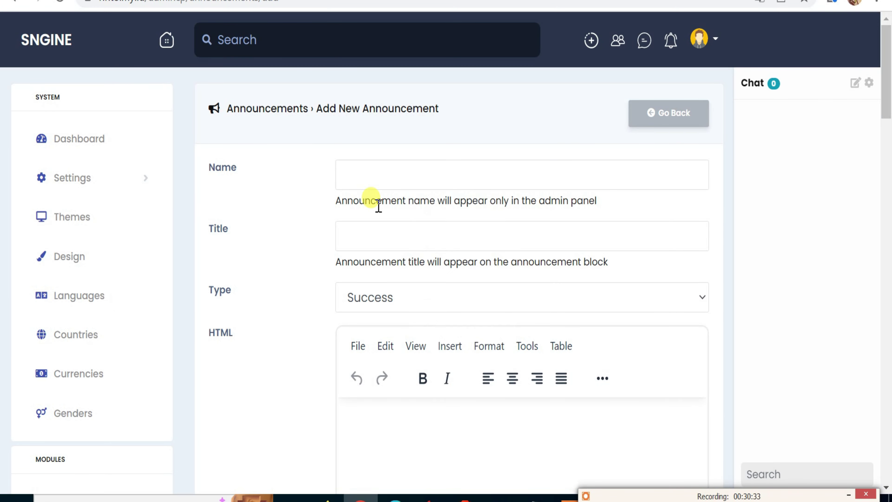
pyautogui.click(387, 170)
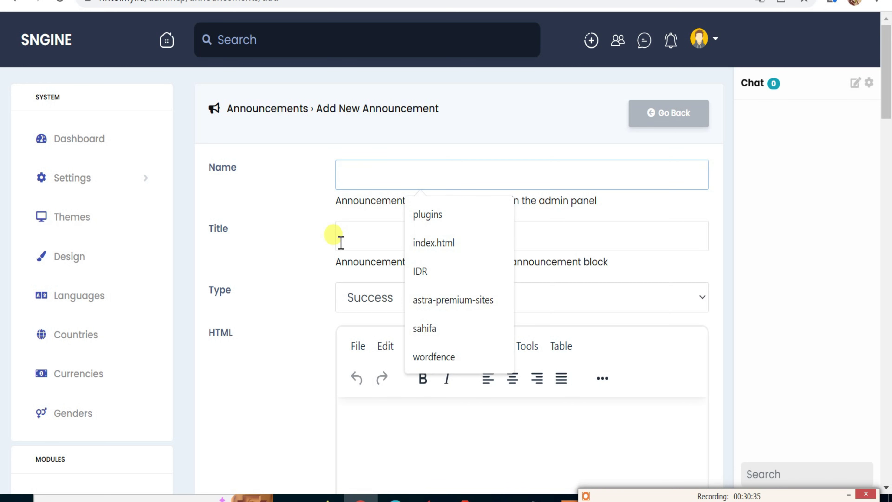
pyautogui.click(337, 236)
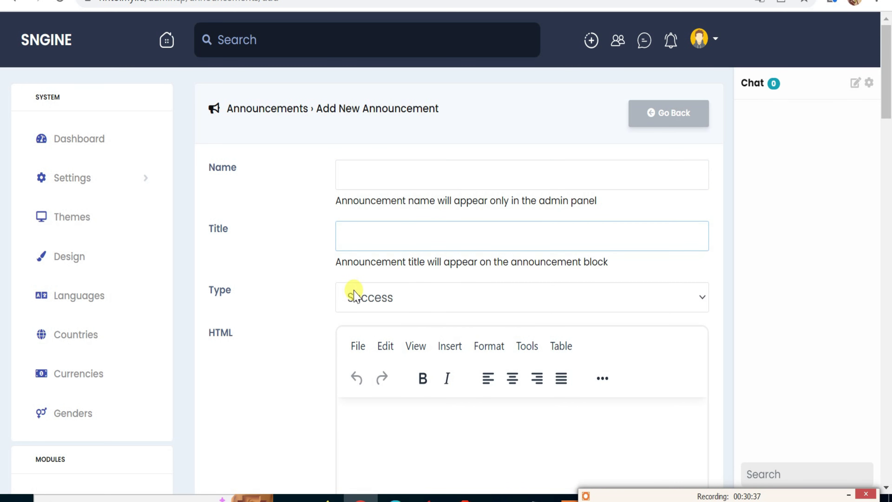
pyautogui.click(370, 308)
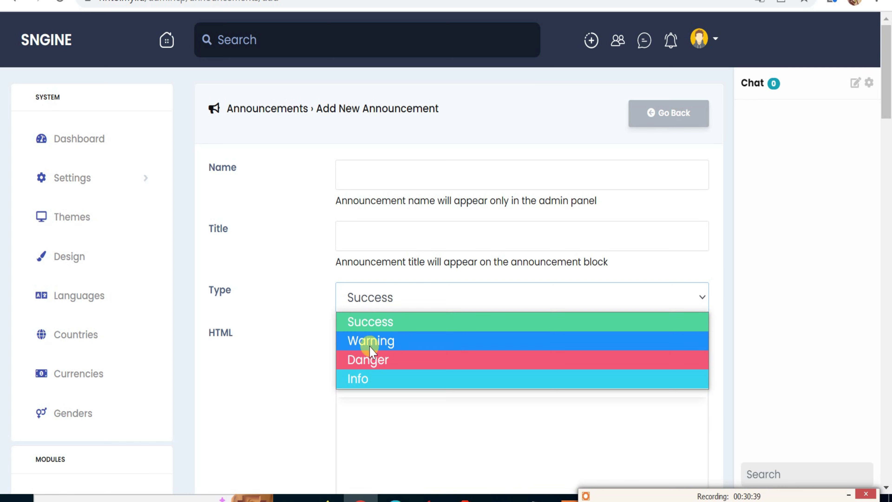
pyautogui.click(275, 386)
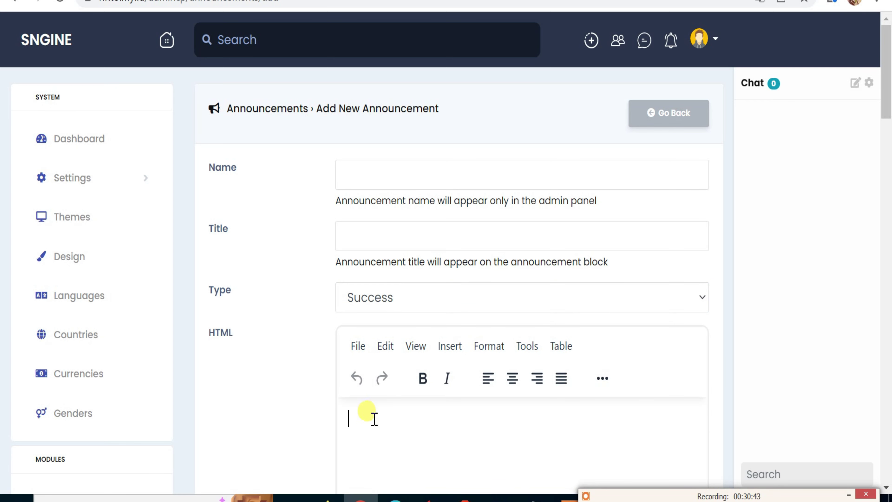
pyautogui.scroll(-20, 162, 415)
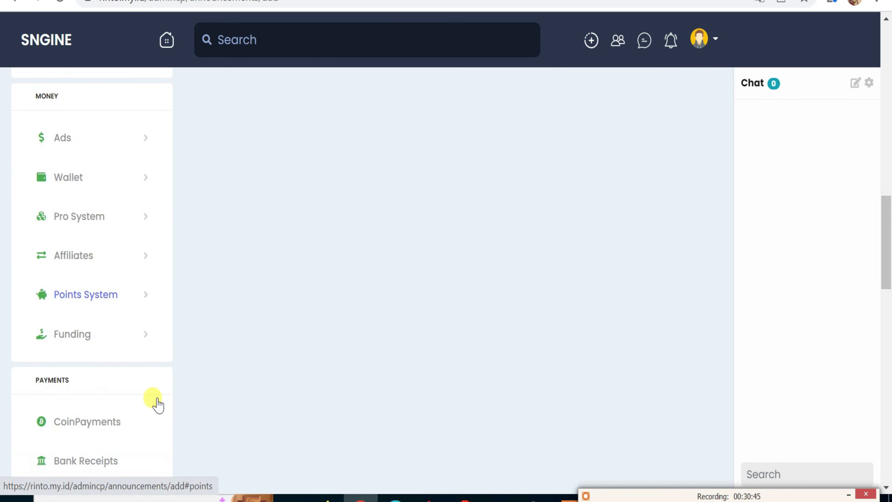
pyautogui.scroll(-15, 157, 404)
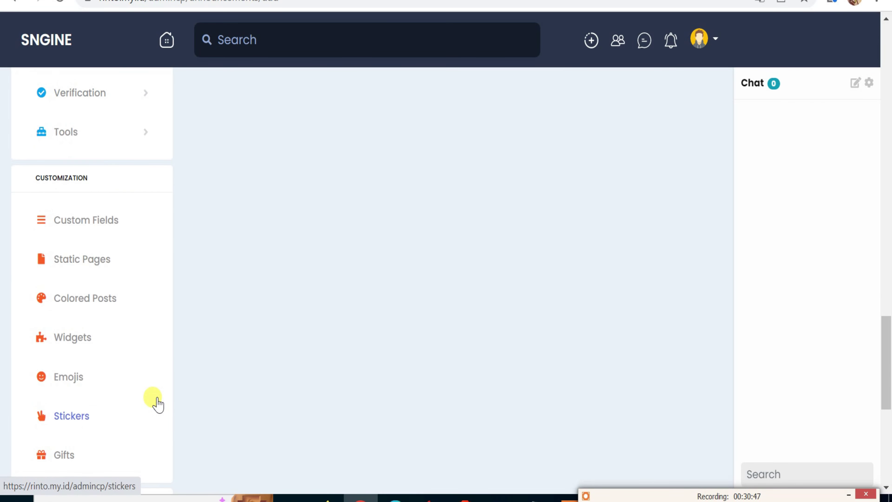
pyautogui.scroll(-6, 157, 404)
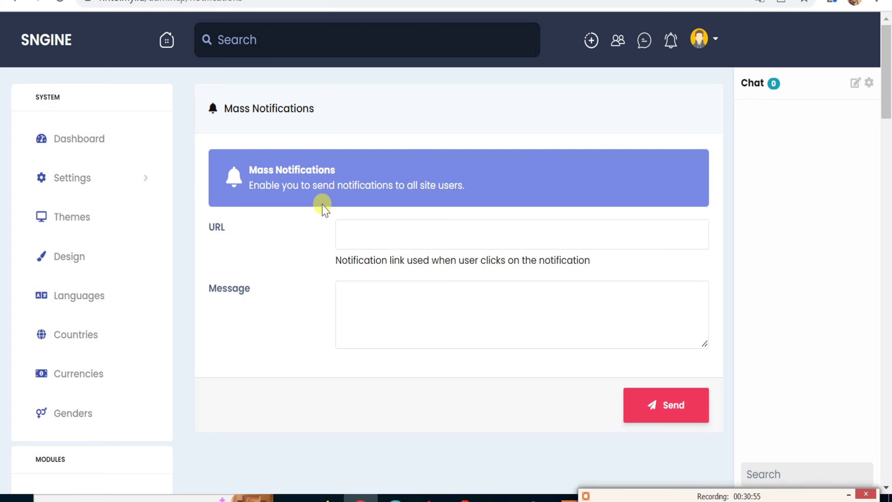
# Inspect the empty Mass Notifications Message and URL fields, dismissing the past-URL suggestions.
pyautogui.scroll(-4, 195, 356)
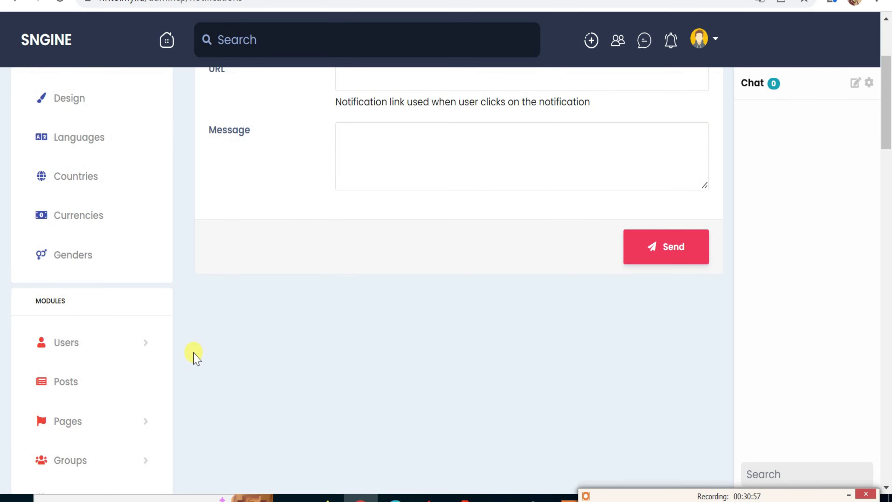
pyautogui.scroll(4, 437, 260)
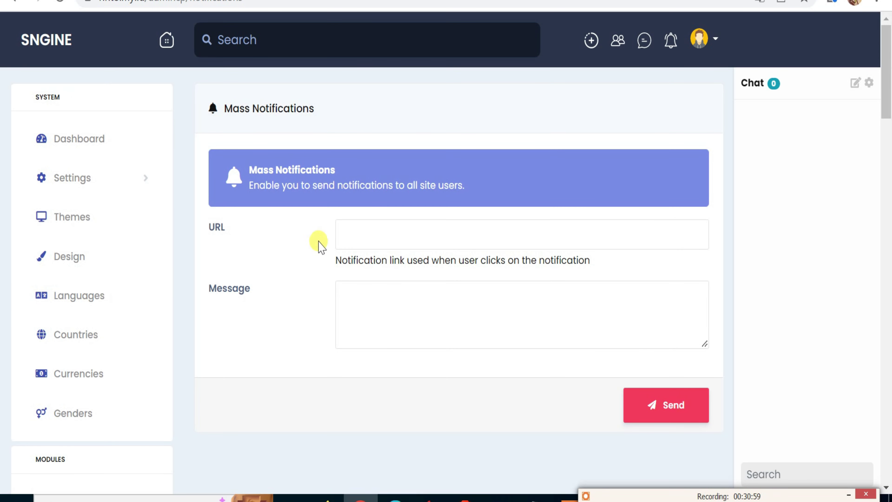
pyautogui.click(394, 319)
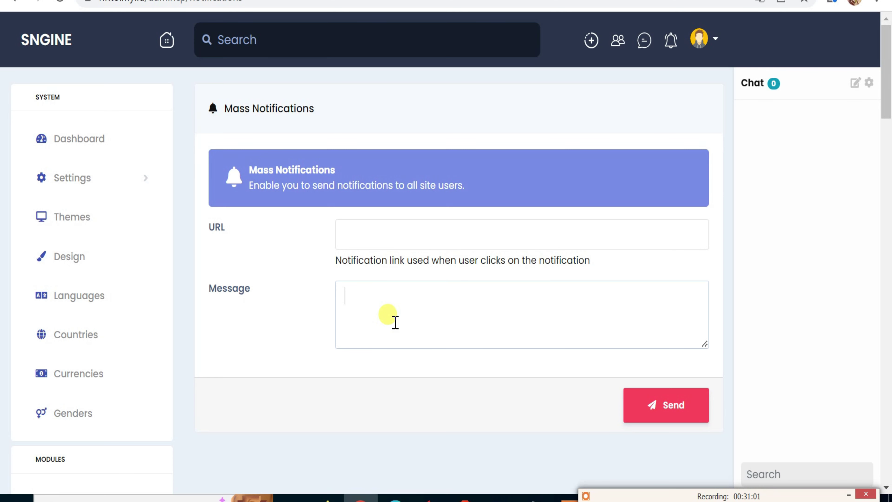
pyautogui.click(405, 234)
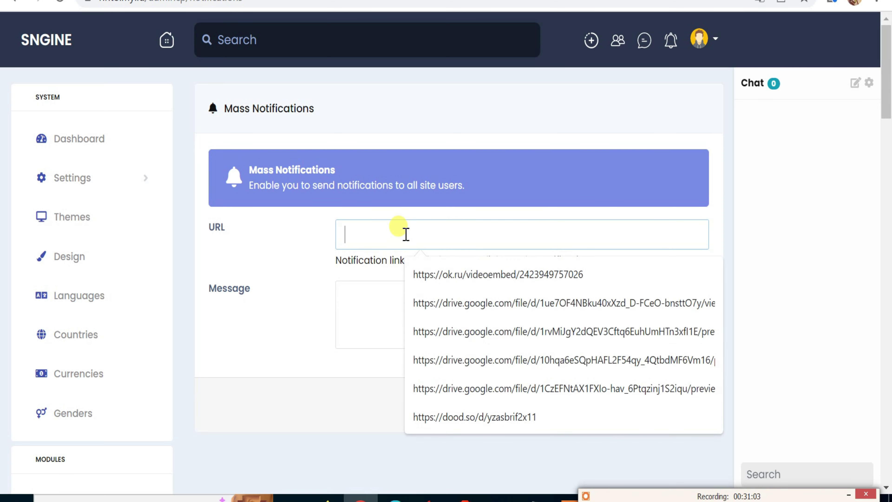
pyautogui.click(234, 412)
# Go to the Newsletter page under Reach in the admin sidebar.
pyautogui.scroll(-12, 140, 434)
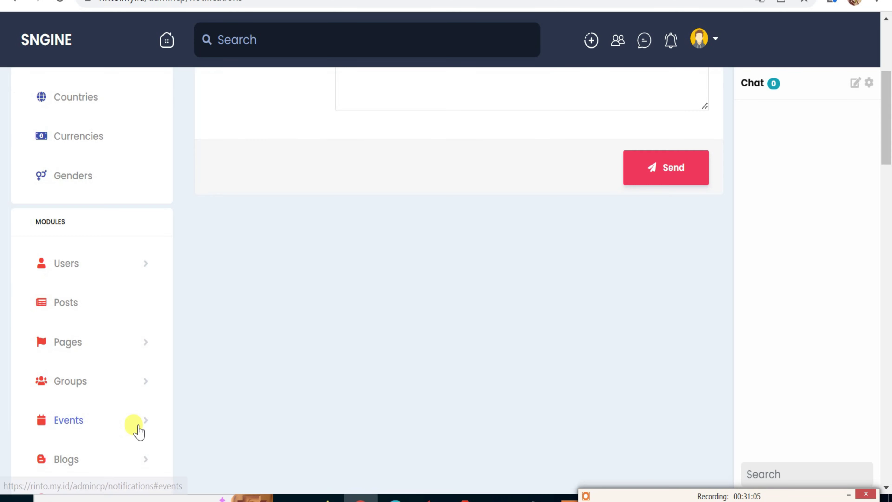
pyautogui.scroll(-20, 138, 427)
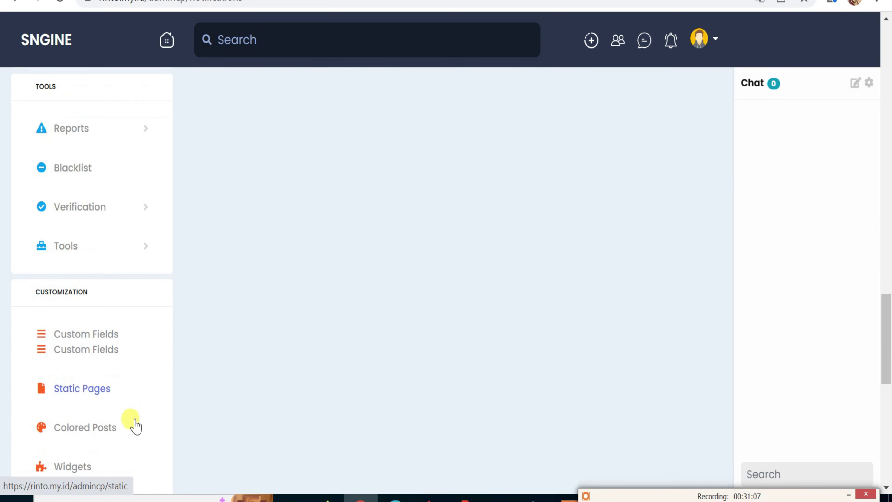
pyautogui.scroll(-7, 137, 423)
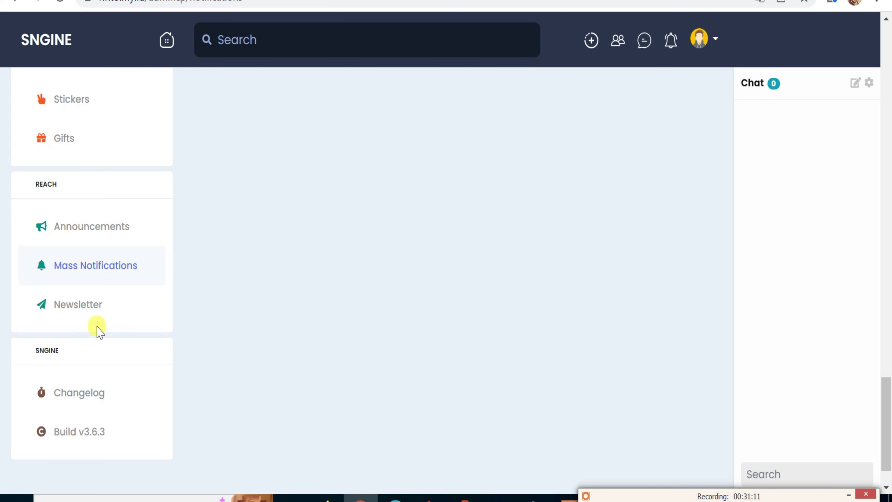
pyautogui.scroll(-1, 85, 281)
pyautogui.click(79, 252)
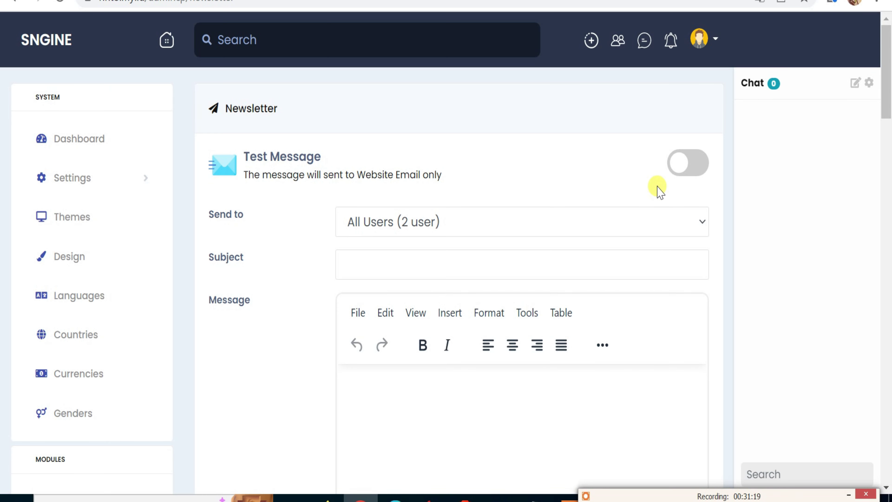
# Turn on Test Message, keep All Users as recipients, and check the Subject and Message fields.
pyautogui.click(688, 162)
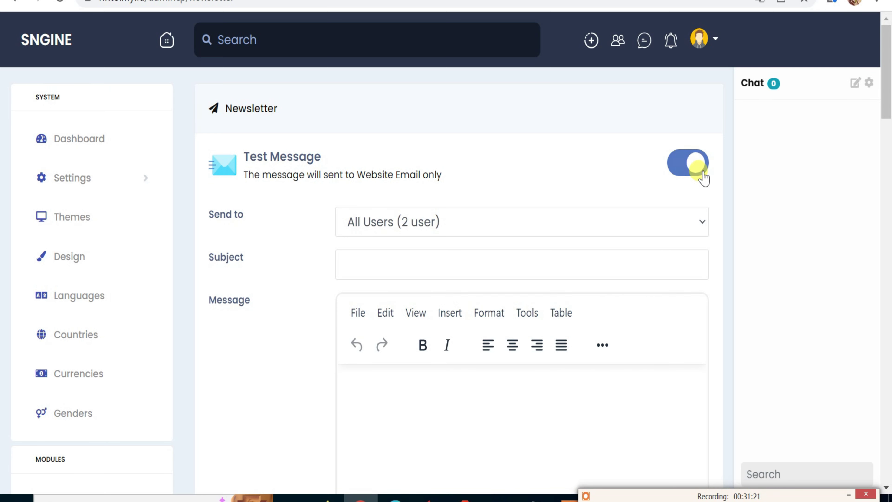
pyautogui.click(476, 228)
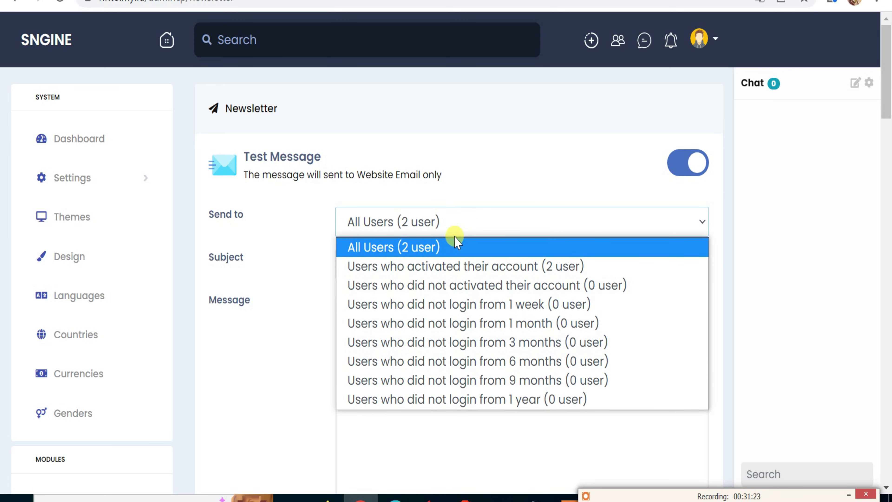
pyautogui.click(442, 250)
pyautogui.click(349, 259)
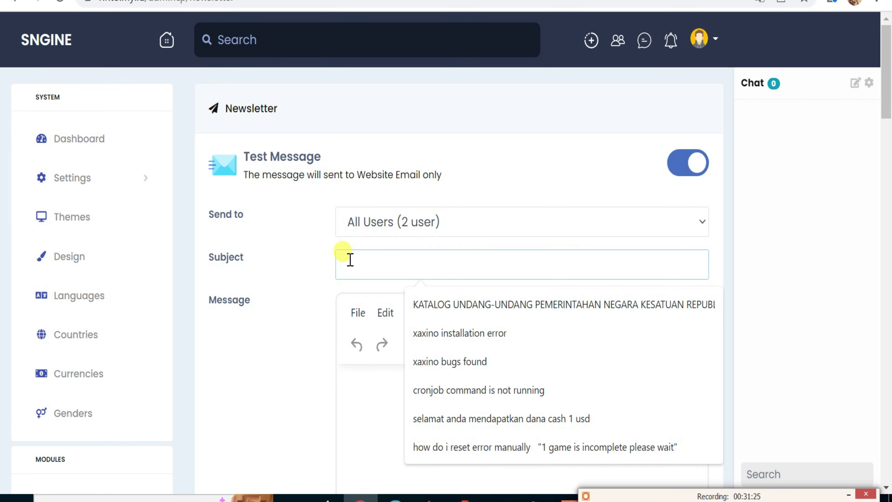
pyautogui.click(332, 393)
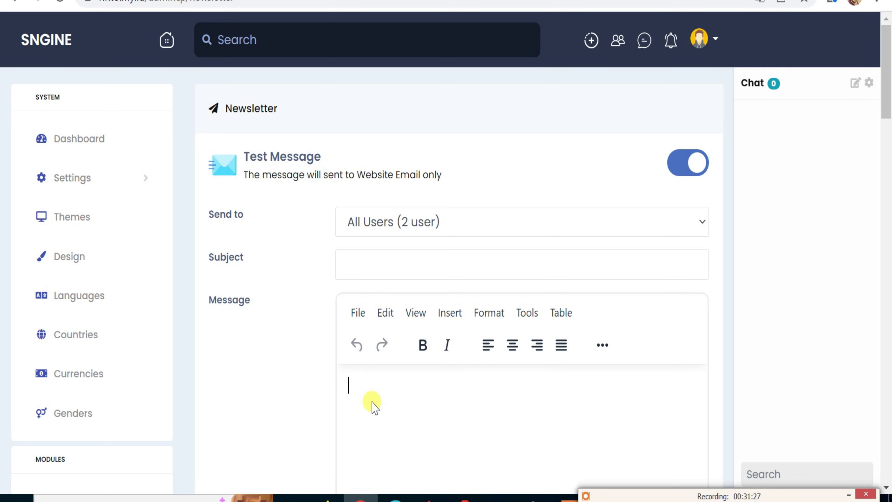
# Open the Changelog page, which lists Version 3.6.3 first.
pyautogui.scroll(-2, 140, 413)
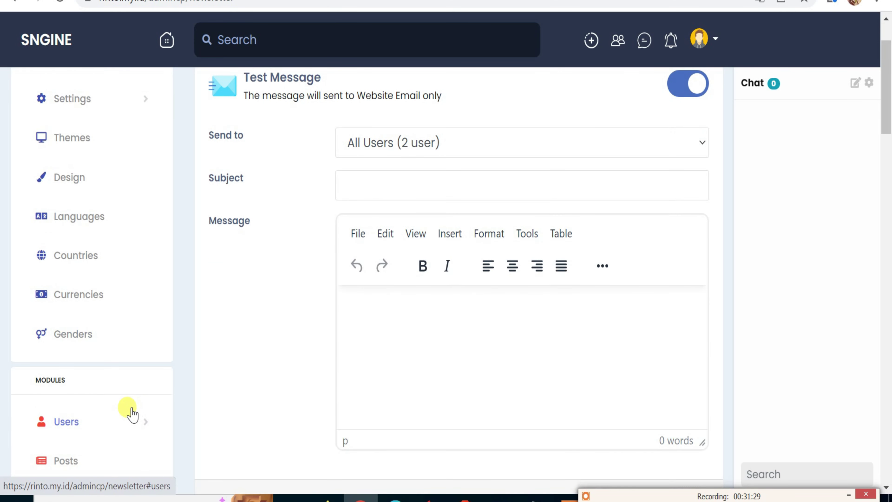
pyautogui.scroll(-12, 95, 374)
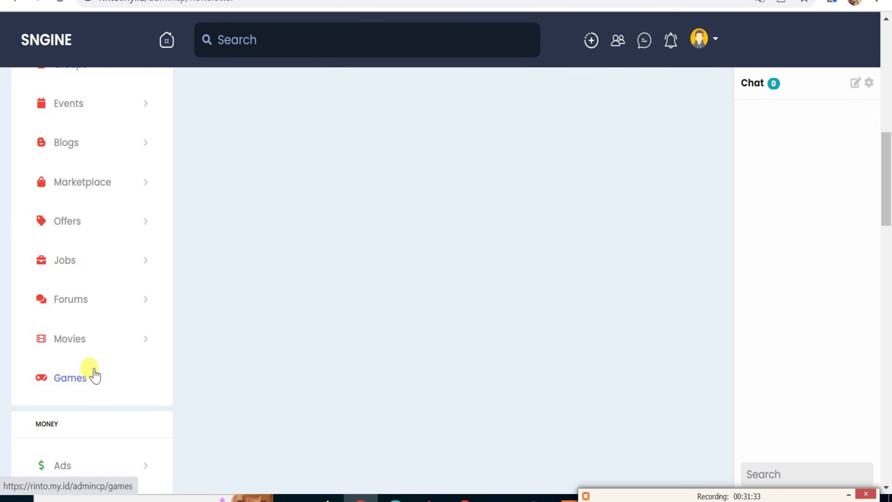
pyautogui.scroll(-15, 95, 375)
pyautogui.scroll(-2, 96, 375)
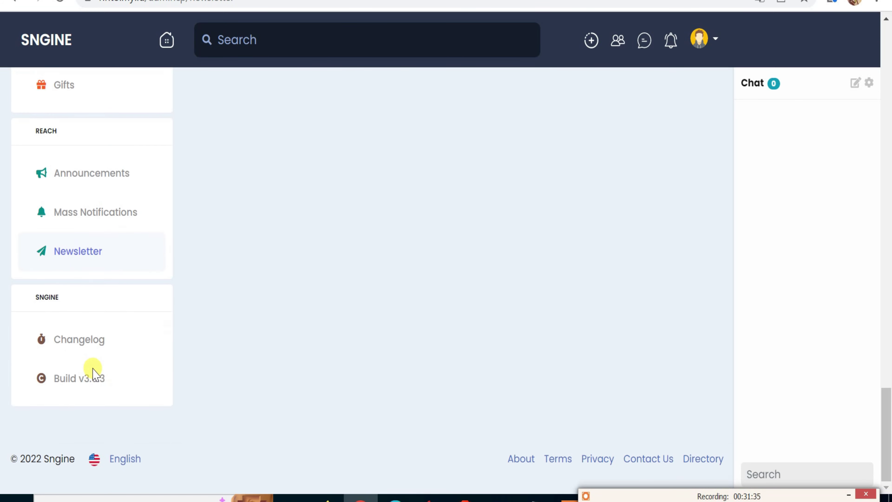
pyautogui.click(72, 344)
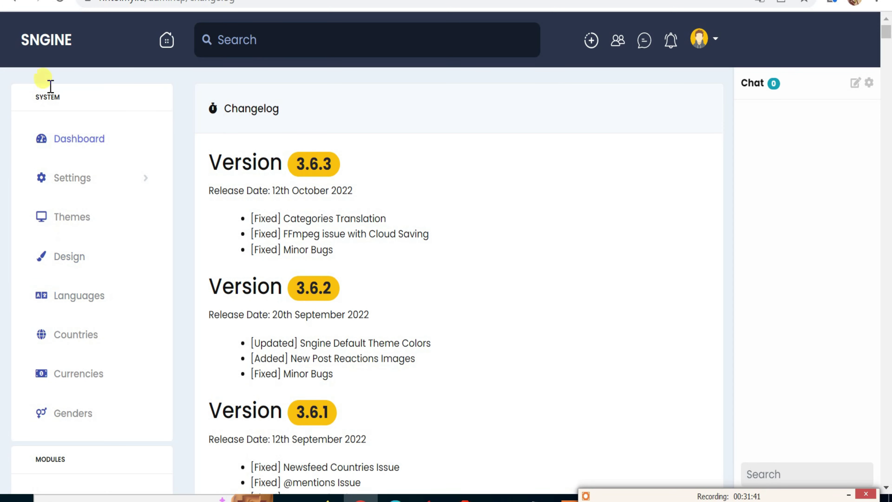
# Return to the News Feed home page via the SNGINE logo.
pyautogui.click(46, 48)
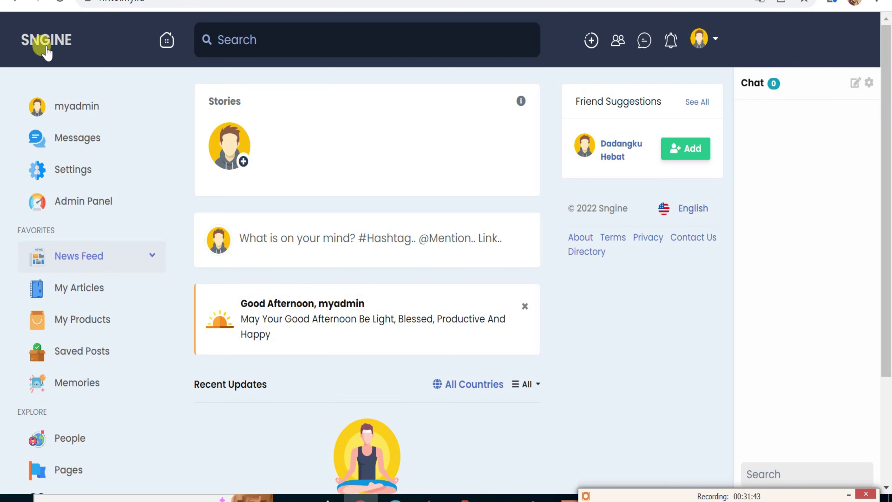
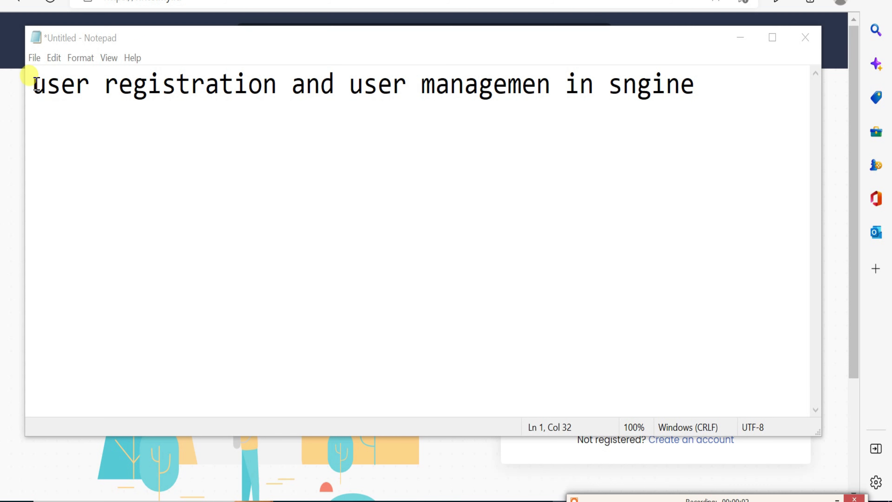
# Select the start of the Notepad note 'user registration and user managemen in sngine'.
pyautogui.moveTo(32, 84); pyautogui.dragTo(708, 95)
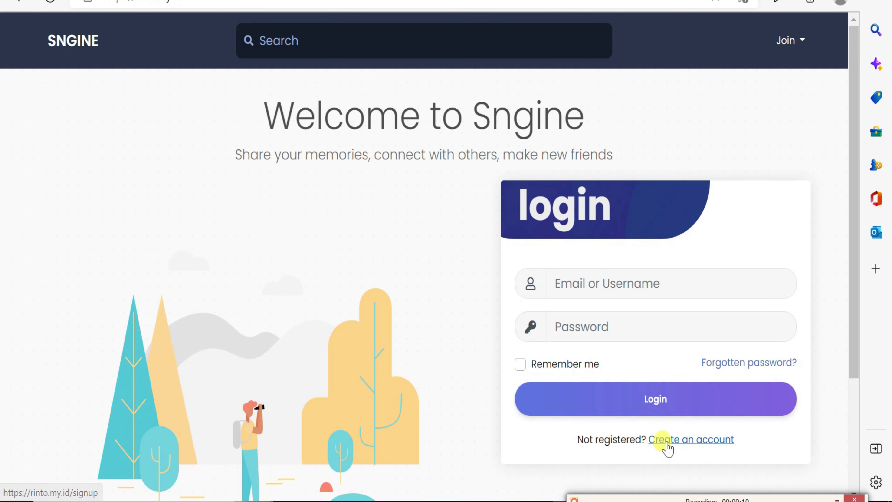
# Open the Create an account form and enter the first name, last name and username.
pyautogui.click(664, 440)
pyautogui.click(605, 284)
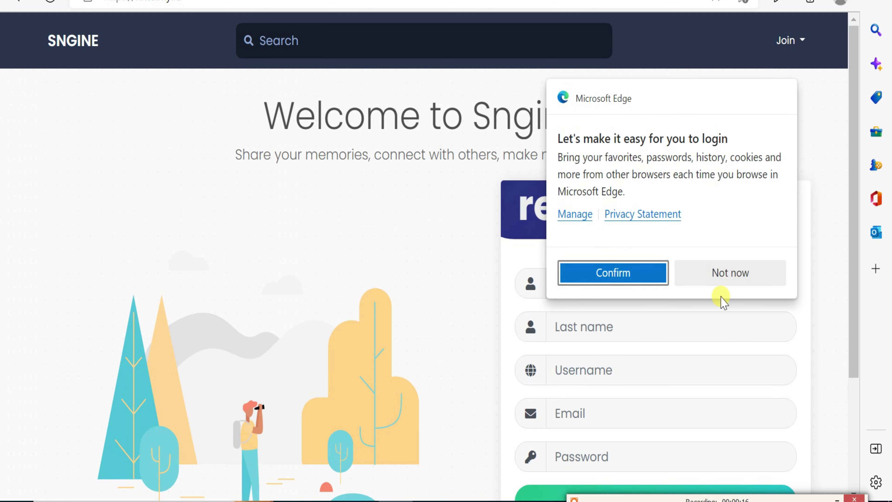
pyautogui.click(725, 278)
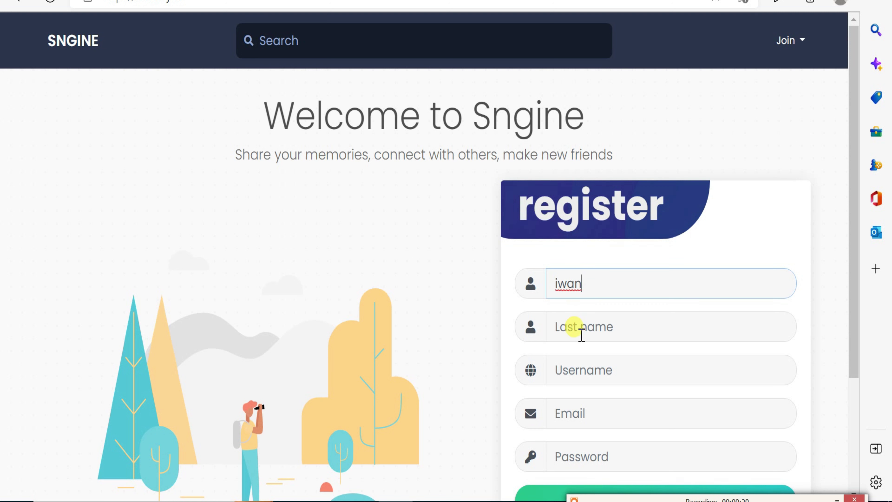
pyautogui.click(581, 332)
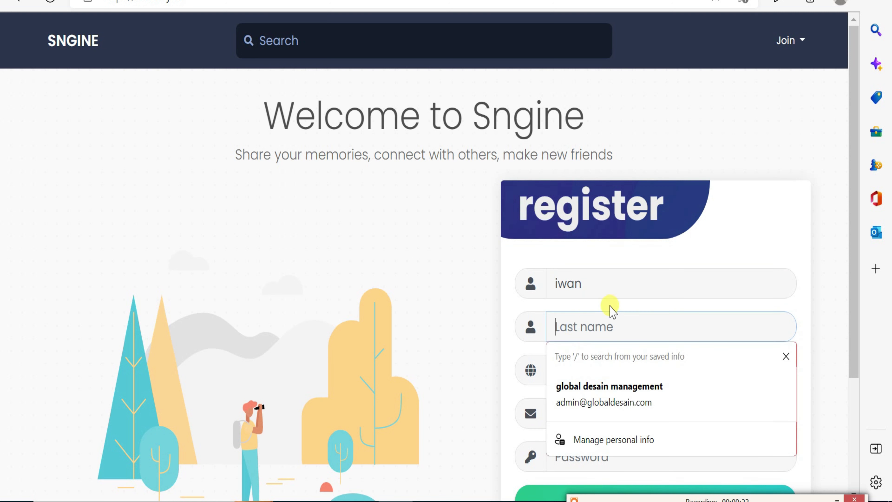
pyautogui.doubleClick(594, 285)
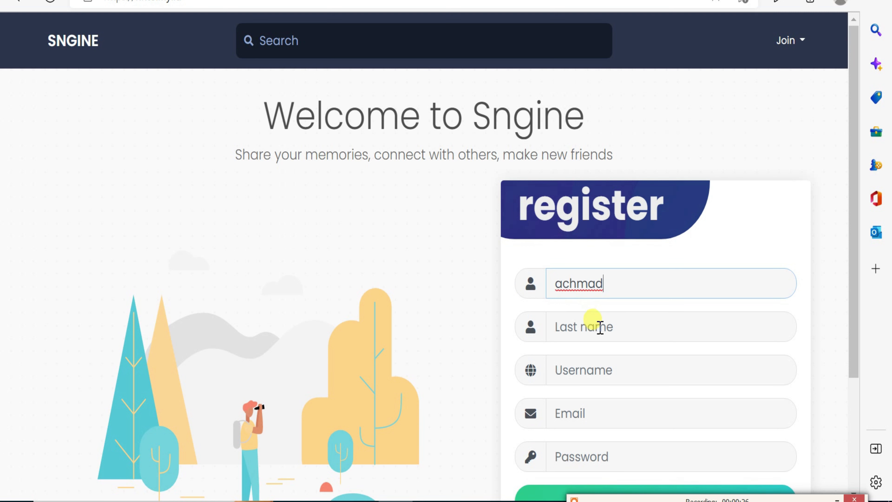
pyautogui.click(600, 327)
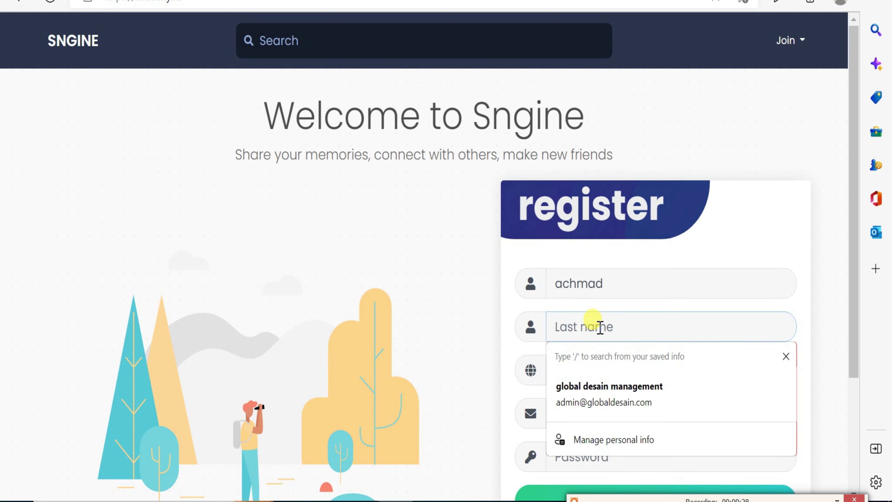
pyautogui.write('ganio')
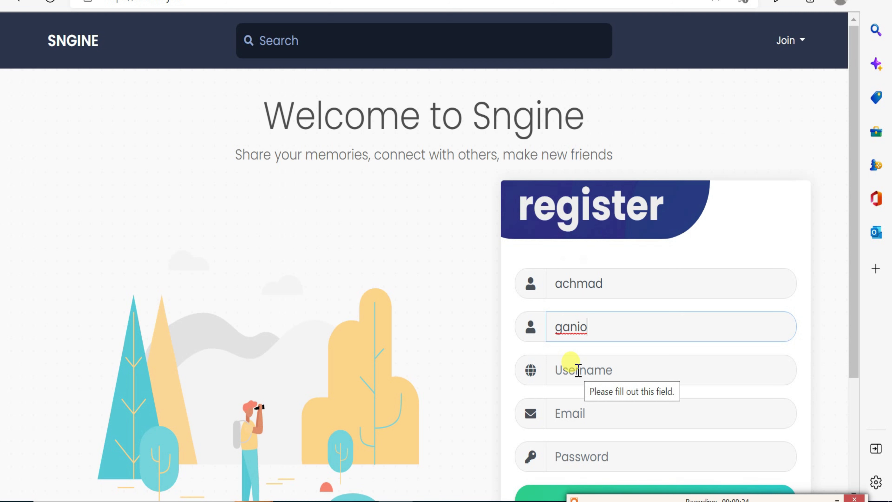
pyautogui.click(579, 371)
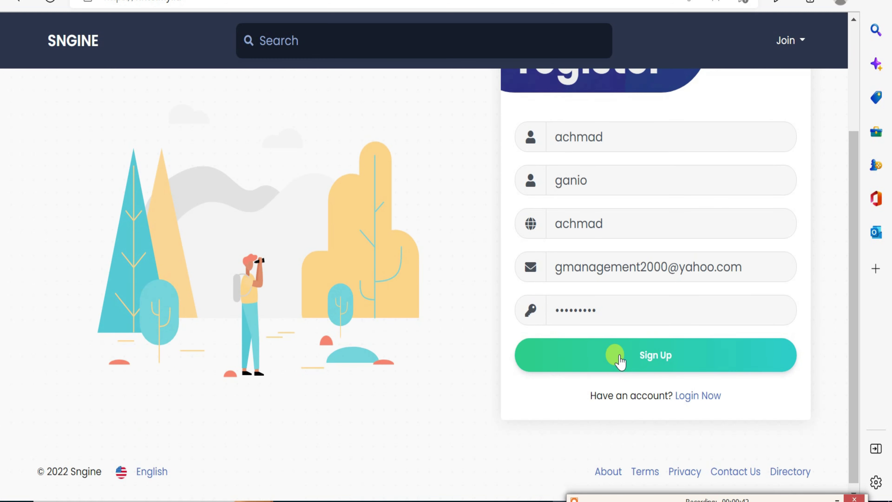
# Set sex to Male, tick the newsletter and Terms agreements, and sign up.
pyautogui.click(620, 361)
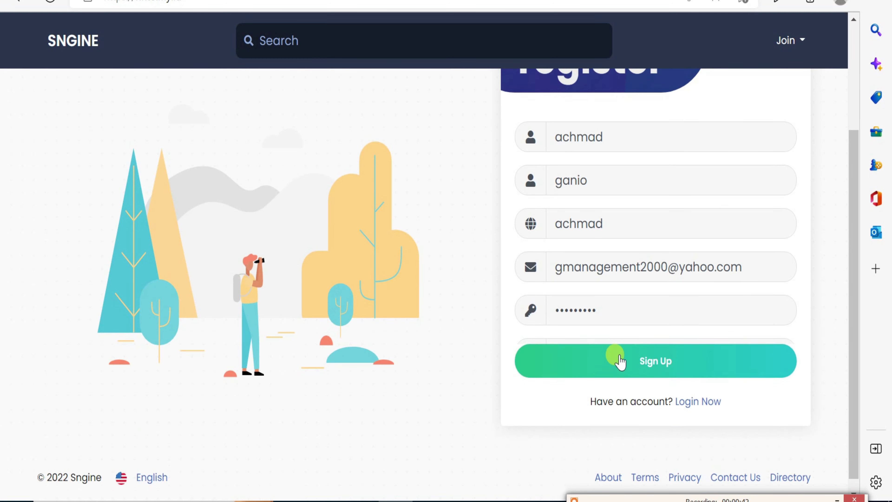
pyautogui.click(592, 353)
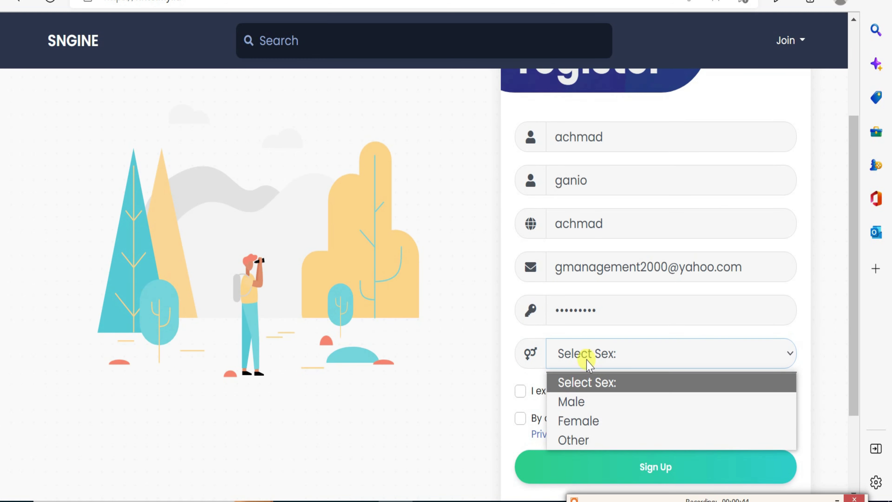
pyautogui.click(576, 401)
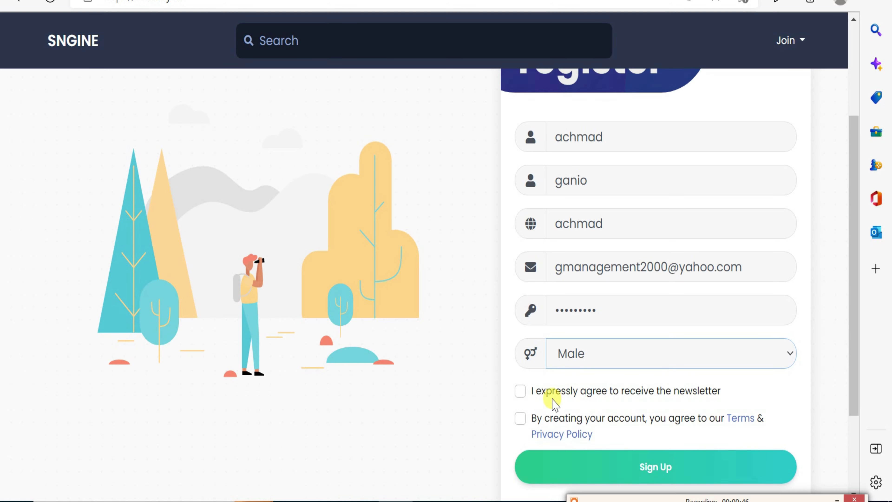
pyautogui.click(527, 393)
pyautogui.click(520, 418)
pyautogui.click(585, 465)
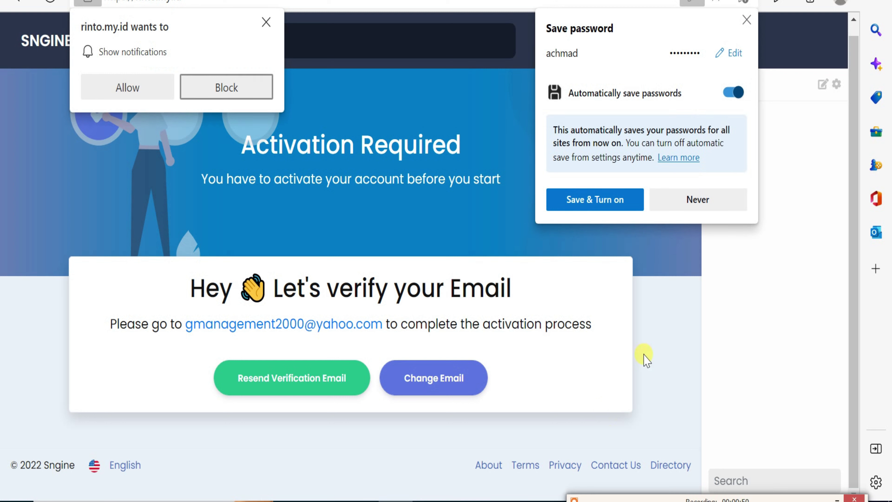
# Decline saving the password, allow site notifications, and select the activation instructions.
pyautogui.click(697, 204)
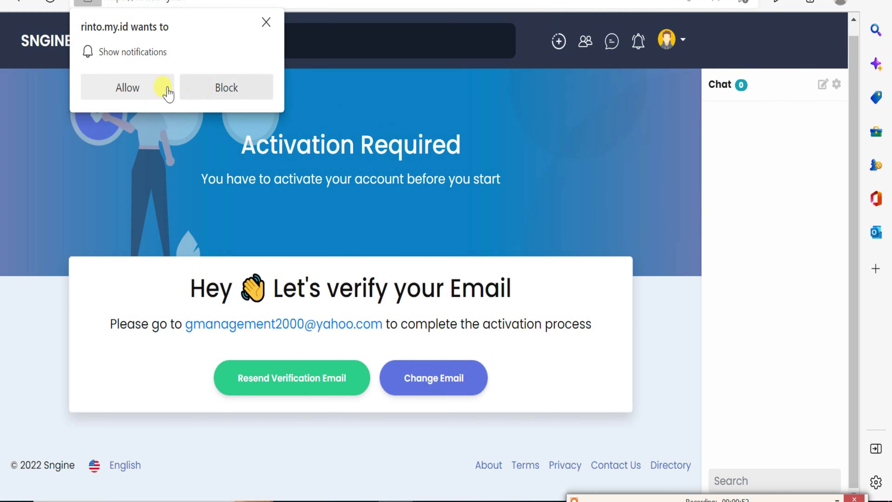
pyautogui.click(128, 88)
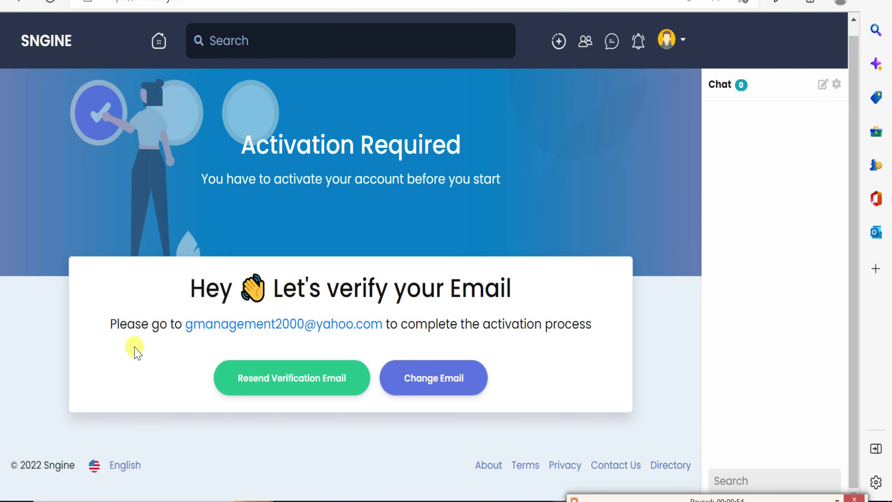
pyautogui.moveTo(107, 322); pyautogui.dragTo(590, 320)
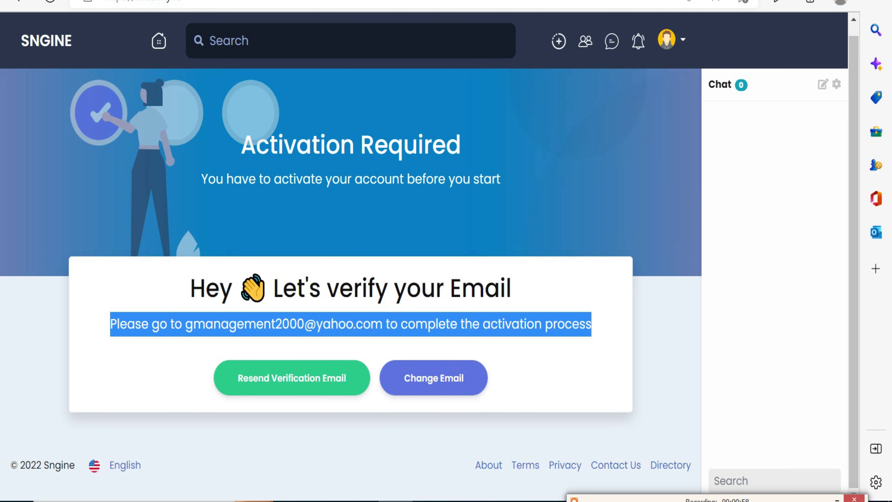
# Open the activation link in a new tab to reach the Getting Started welcome page.
pyautogui.hotkey('ctrl', 't')
pyautogui.rightClick(340, 5)
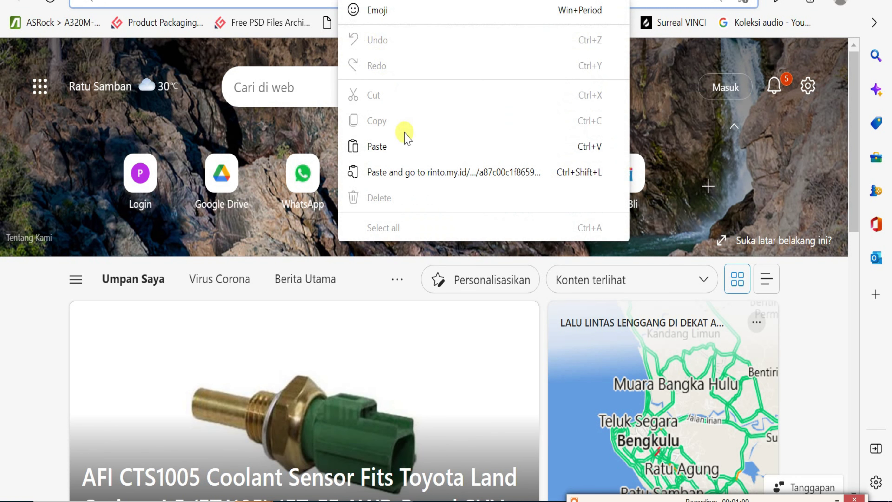
pyautogui.click(408, 173)
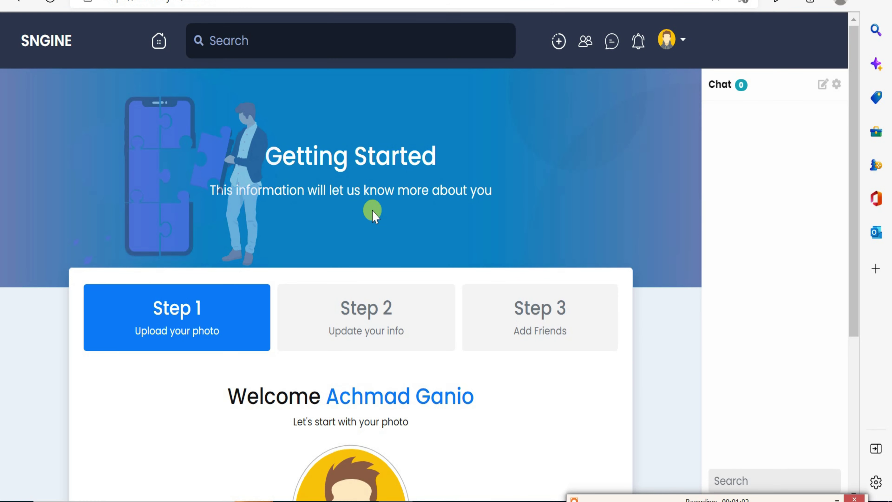
pyautogui.scroll(-2, 365, 240)
pyautogui.scroll(-2, 352, 290)
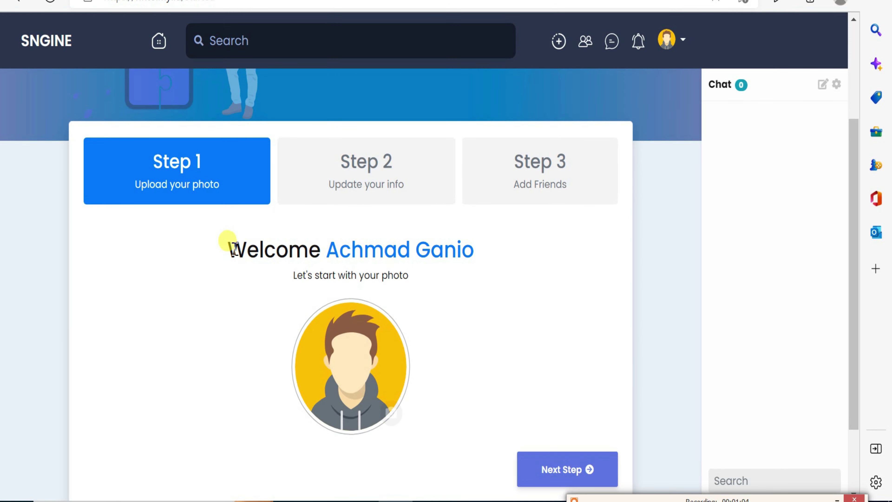
pyautogui.moveTo(232, 250); pyautogui.dragTo(440, 281)
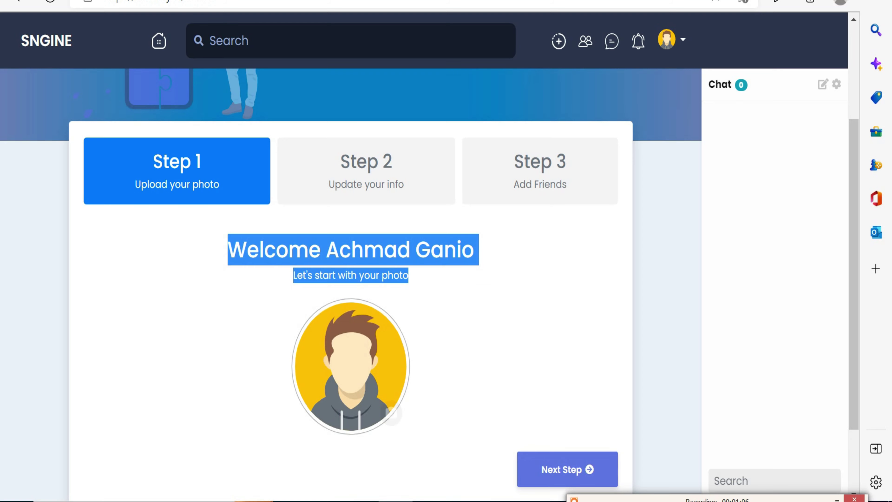
# Upload a profile photo, save the crop, and continue to Step 2, Update your info.
pyautogui.click(391, 414)
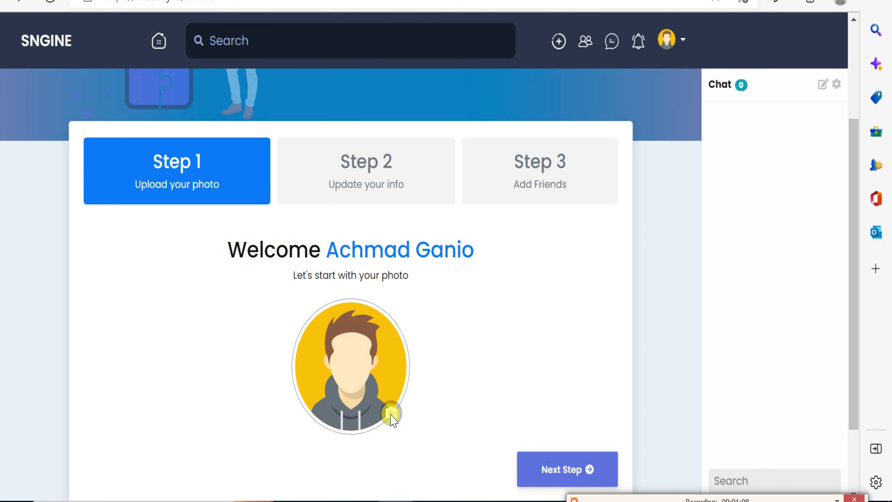
pyautogui.scroll(-5, 456, 260)
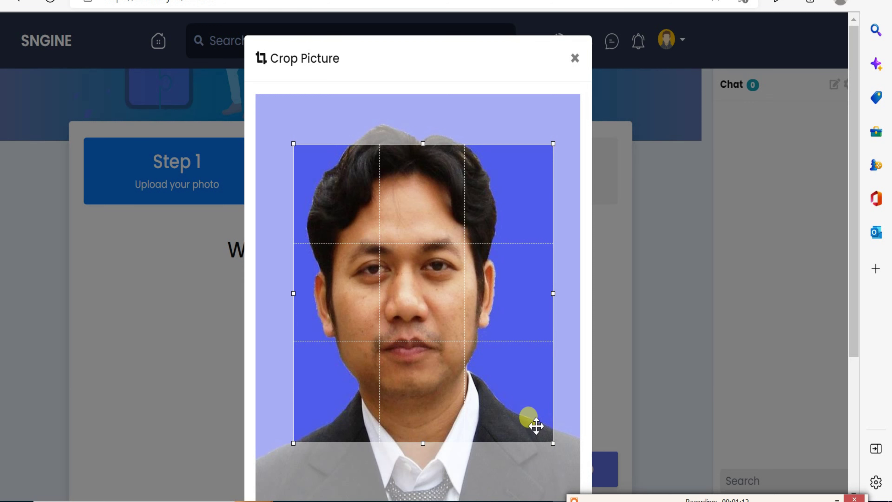
pyautogui.scroll(-4, 536, 425)
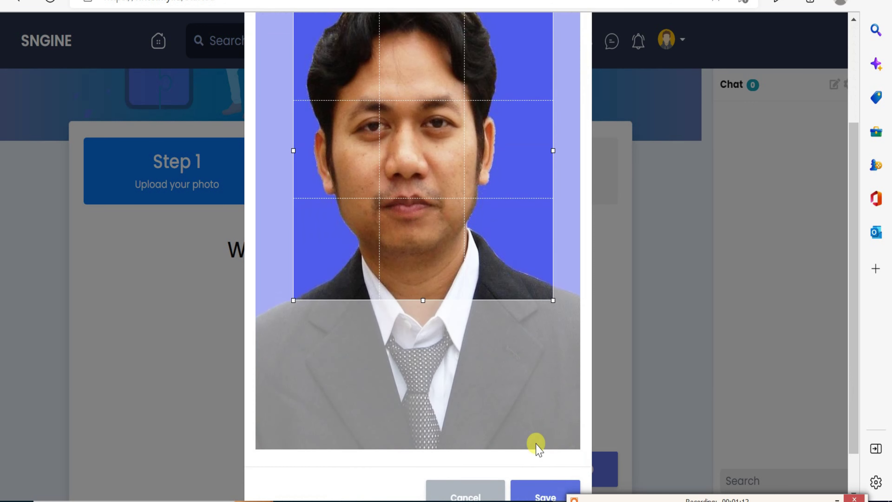
pyautogui.click(543, 493)
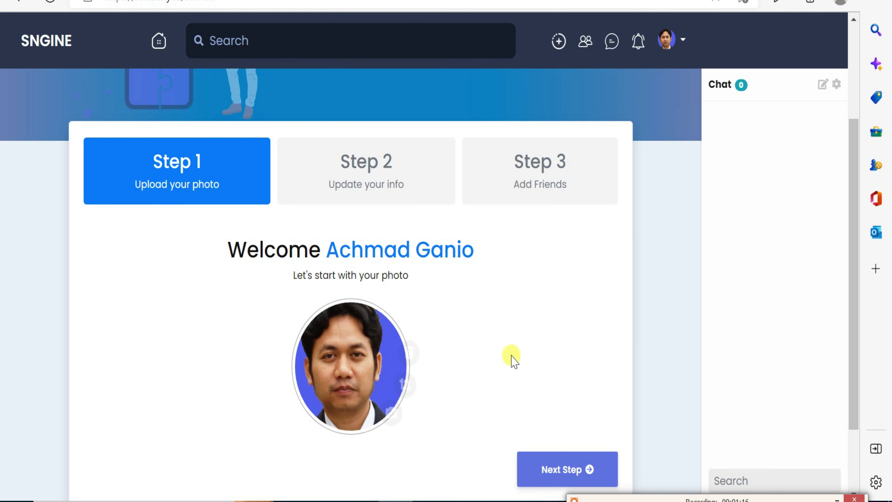
pyautogui.scroll(-2, 521, 365)
pyautogui.click(549, 395)
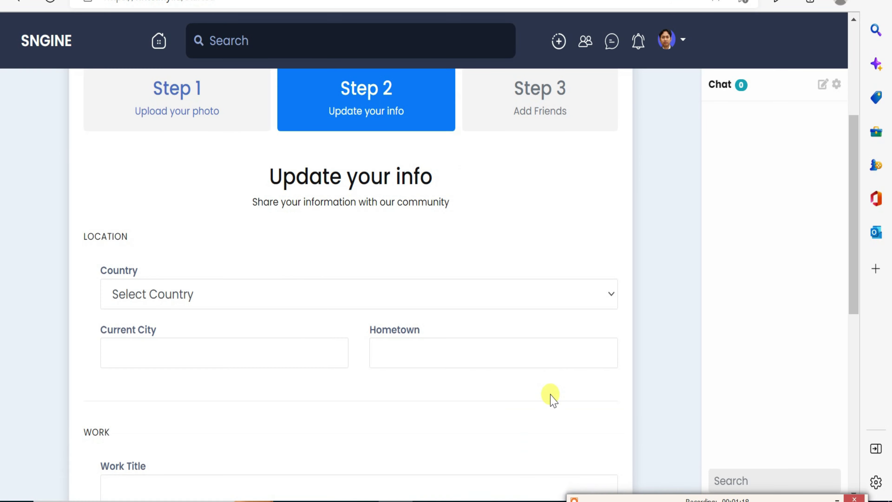
# Set the country to Indonesia.
pyautogui.click(217, 299)
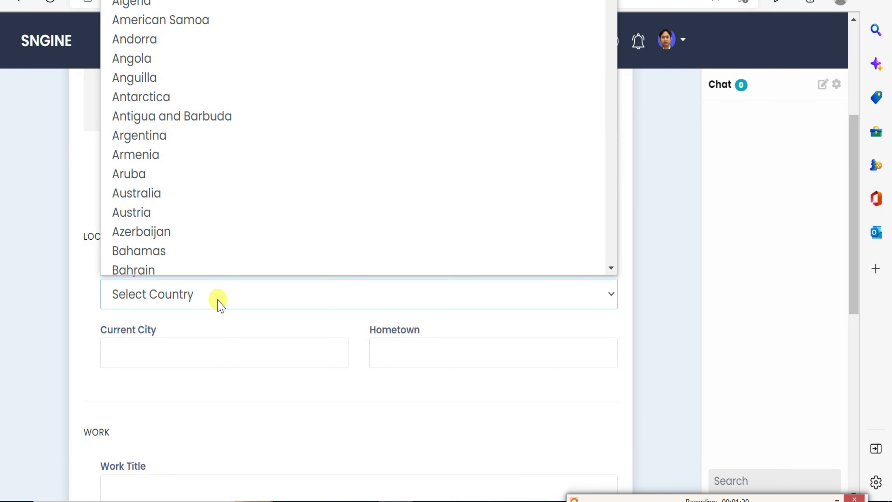
pyautogui.press('i')
pyautogui.scroll(-1, 235, 217)
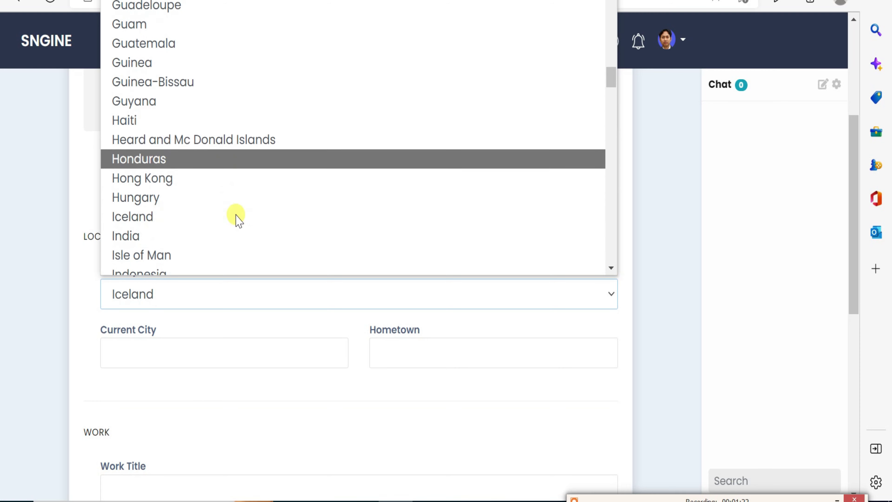
pyautogui.scroll(-1, 218, 227)
pyautogui.click(184, 229)
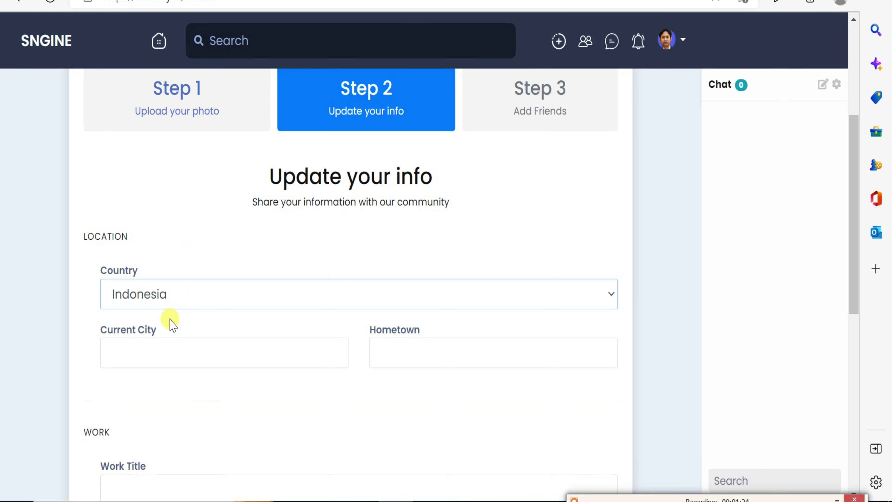
# Fill current city and hometown with 'yogya' and advance to Step 3, Add Friends.
pyautogui.click(164, 354)
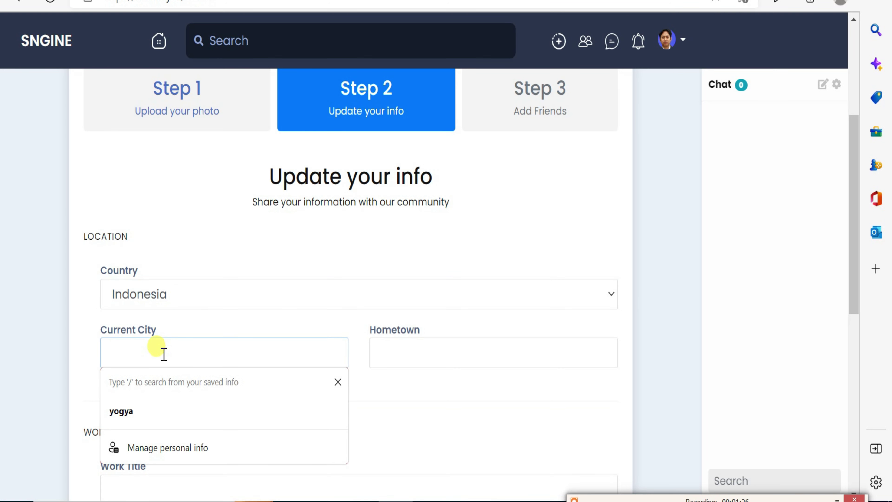
pyautogui.click(482, 415)
pyautogui.click(215, 359)
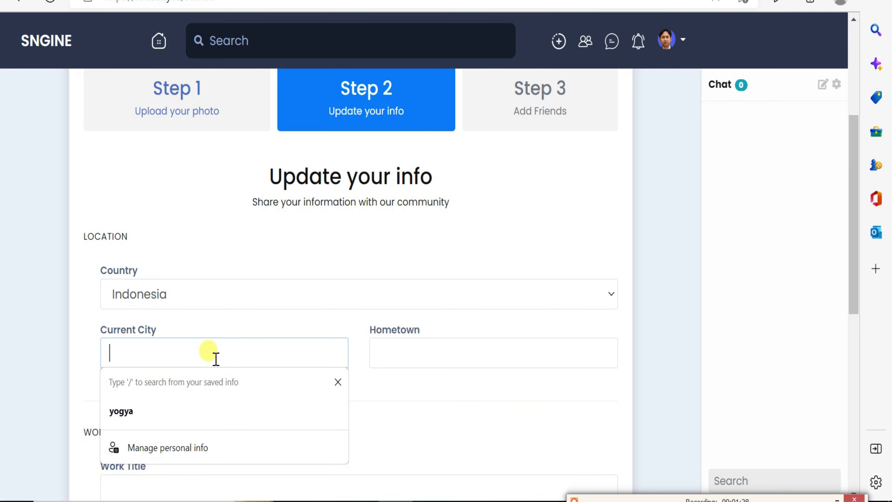
pyautogui.click(150, 408)
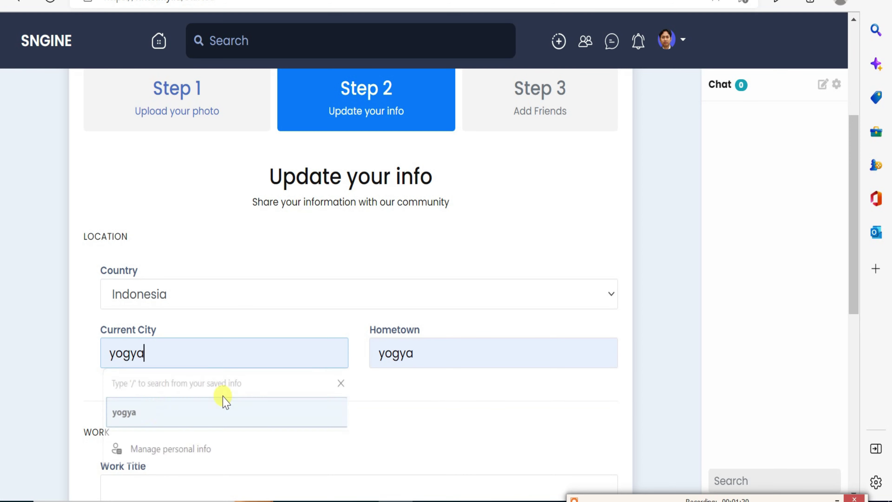
pyautogui.scroll(-2, 393, 405)
pyautogui.scroll(-10, 381, 419)
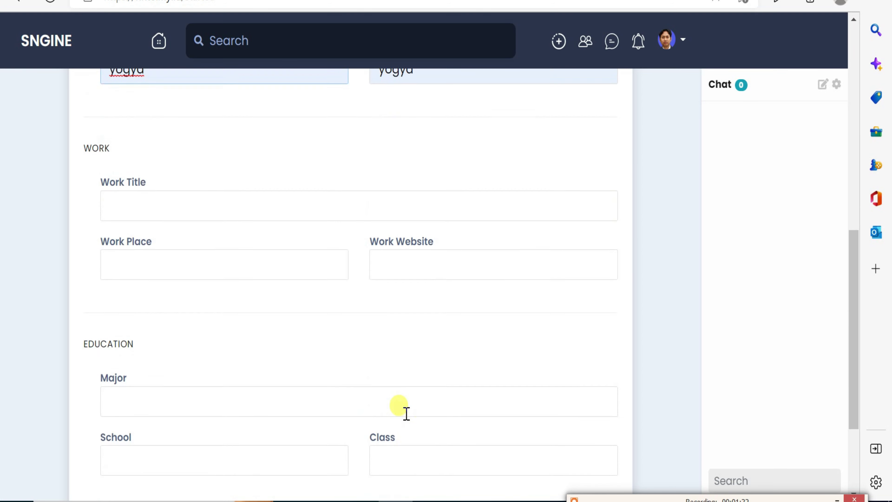
pyautogui.click(530, 378)
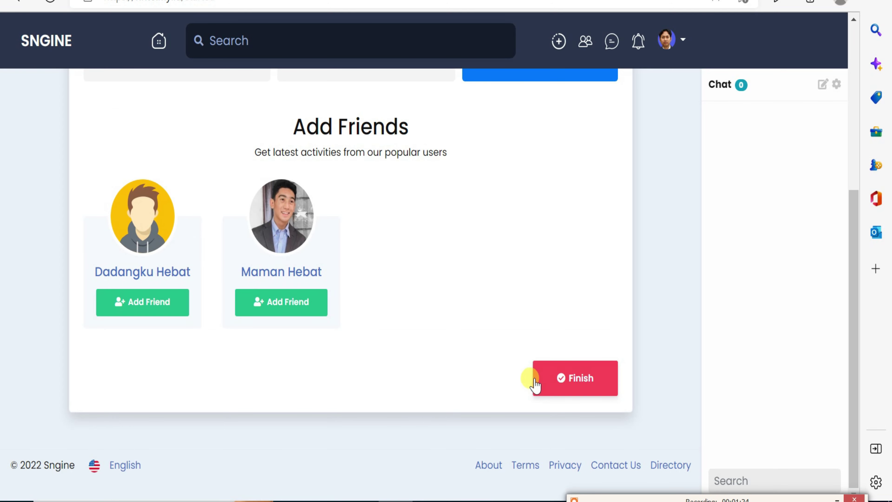
pyautogui.click(547, 388)
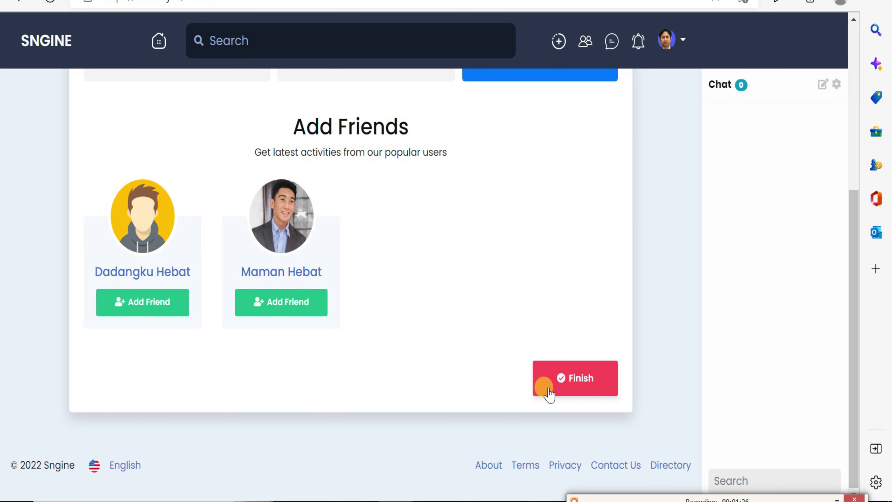
pyautogui.moveTo(338, 124); pyautogui.dragTo(403, 150)
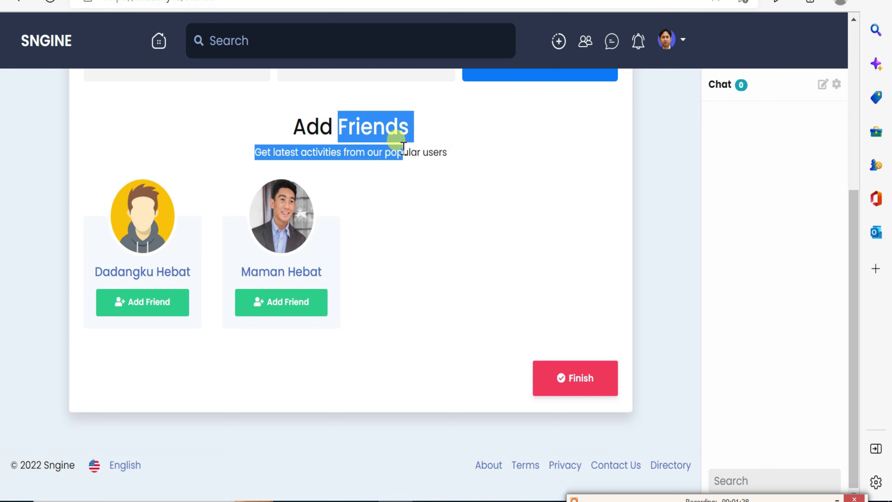
# Finish the setup wizard and send a friend request to the third suggested user.
pyautogui.click(576, 383)
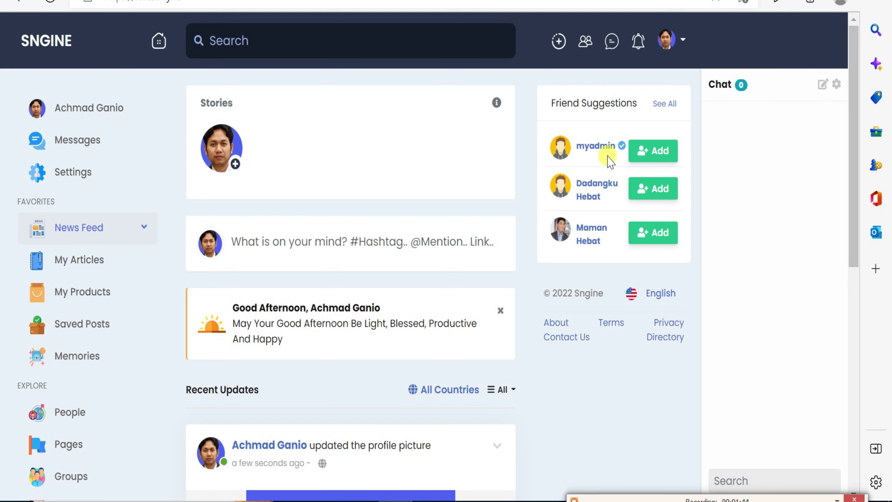
pyautogui.click(652, 234)
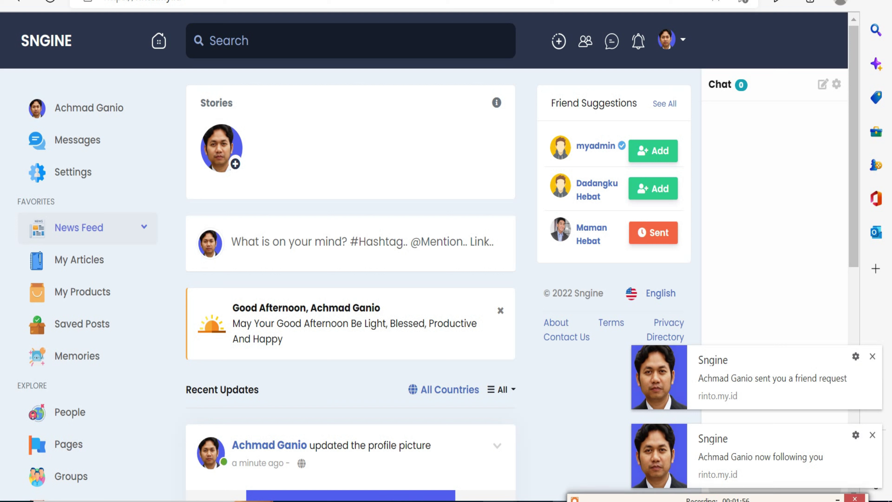
# In the second account's window, confirm the friend request from the requester's profile.
pyautogui.moveTo(465, 500)
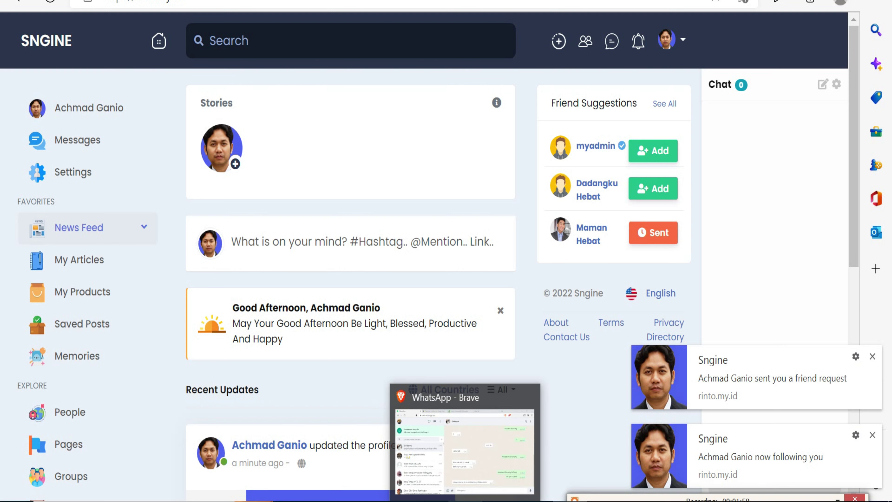
pyautogui.click(418, 501)
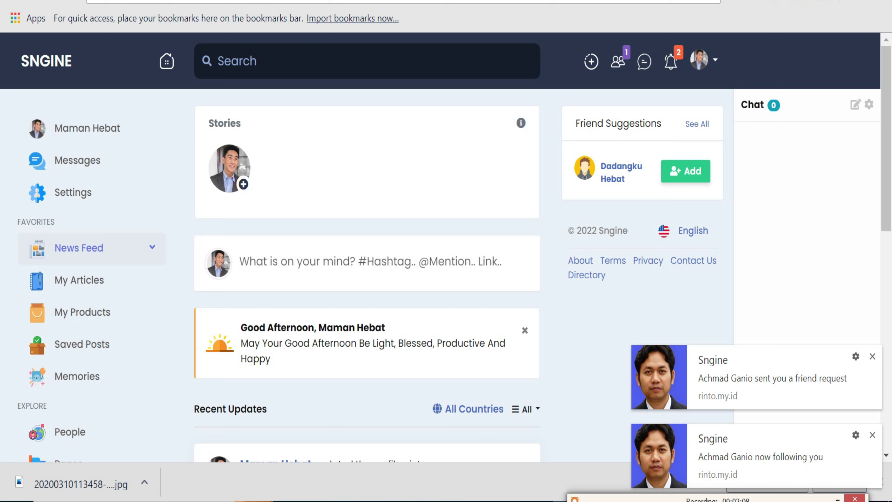
pyautogui.click(720, 371)
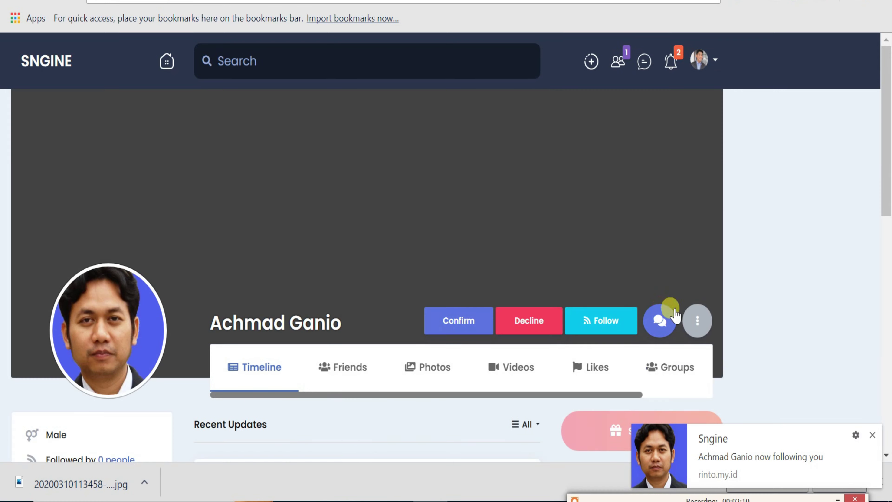
pyautogui.scroll(-2, 500, 285)
pyautogui.click(467, 240)
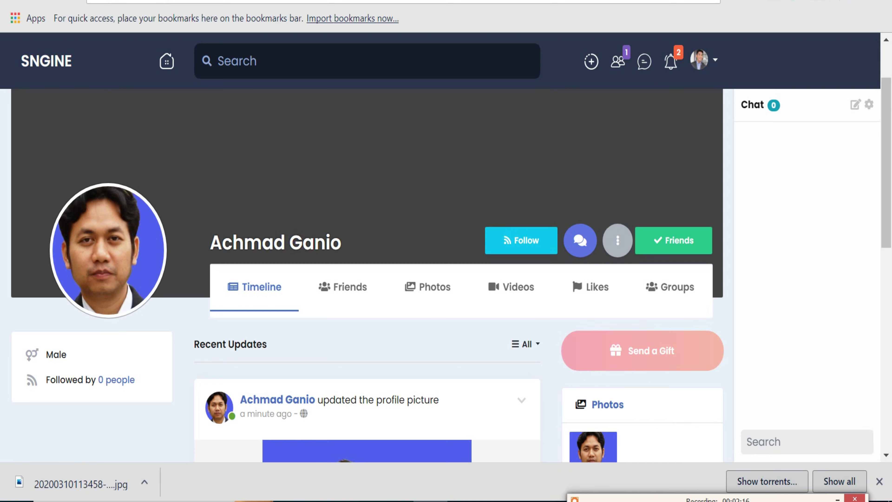
# Post the status 'hari ini panas sekali, pingin ngadem rasanya' with feeling Satisfied.
pyautogui.hotkey('alt', 'Tab')
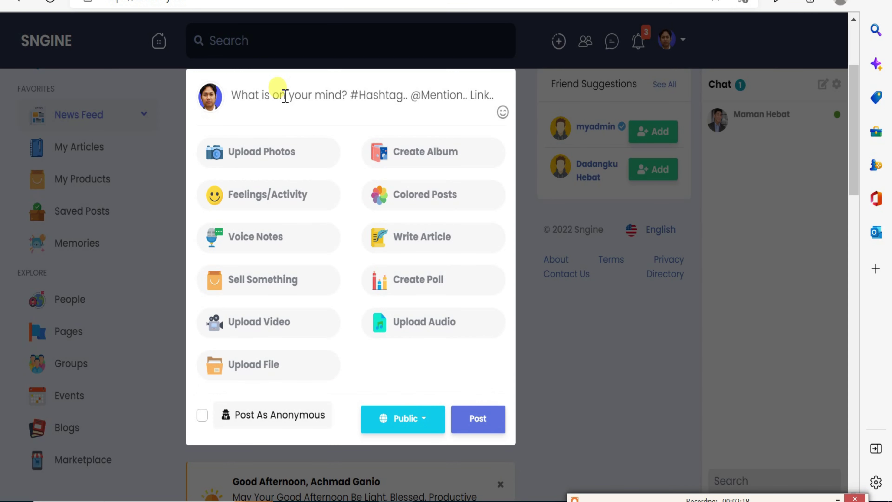
pyautogui.write('har')
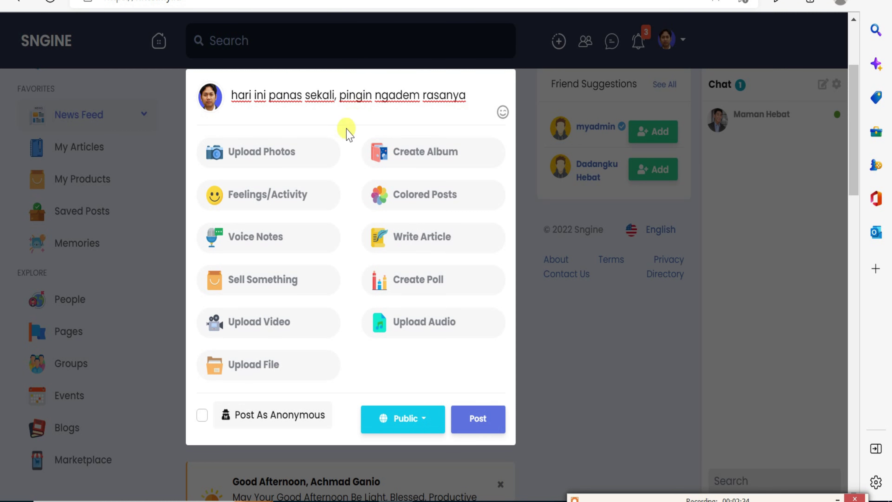
pyautogui.click(259, 201)
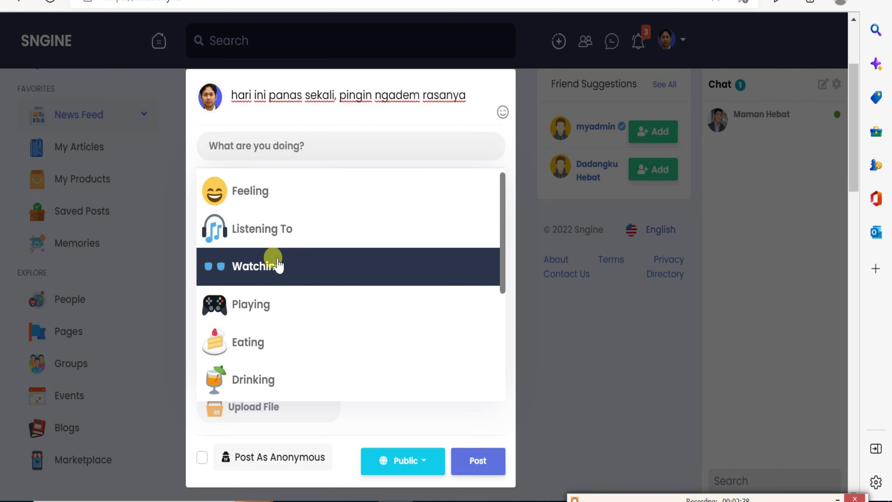
pyautogui.click(271, 198)
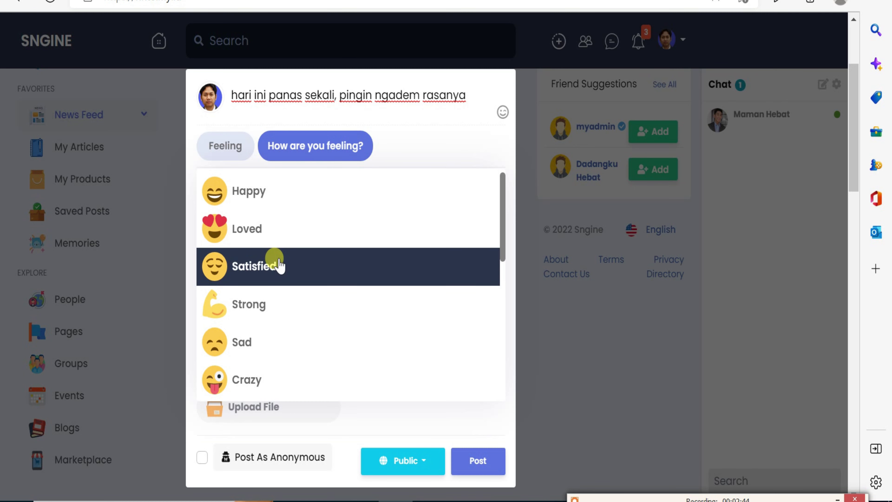
pyautogui.click(279, 266)
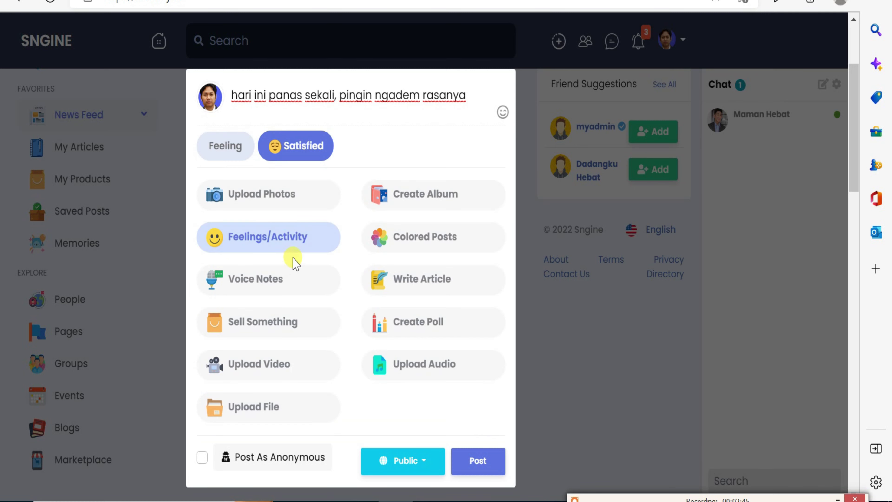
pyautogui.click(478, 460)
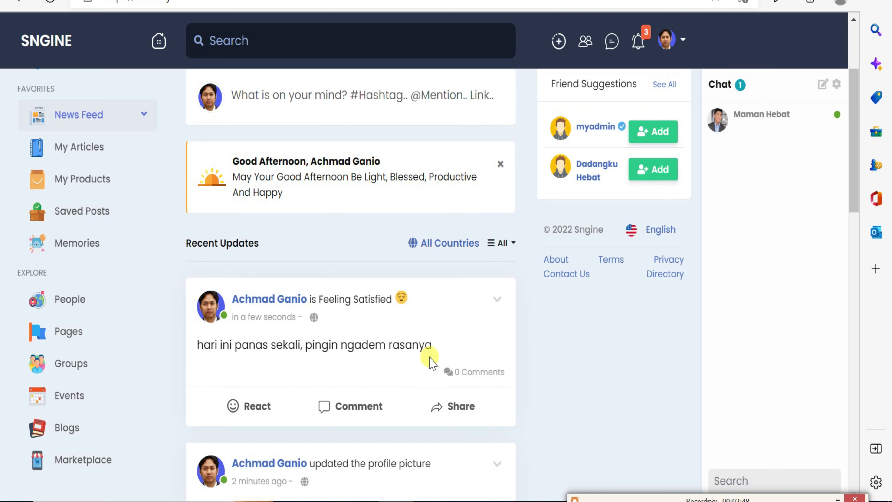
# Write 'hari ini hot panas ya' in the post box and publish it.
pyautogui.scroll(-2, 418, 342)
pyautogui.scroll(-6, 421, 342)
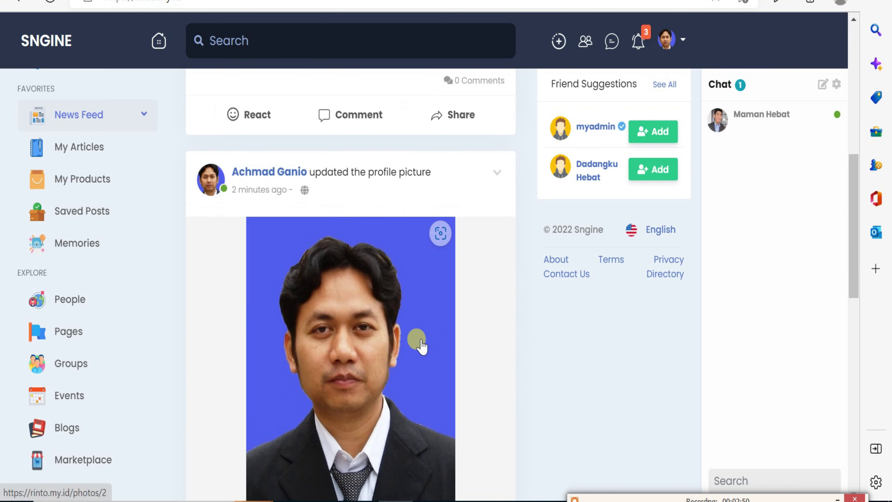
pyautogui.scroll(12, 420, 342)
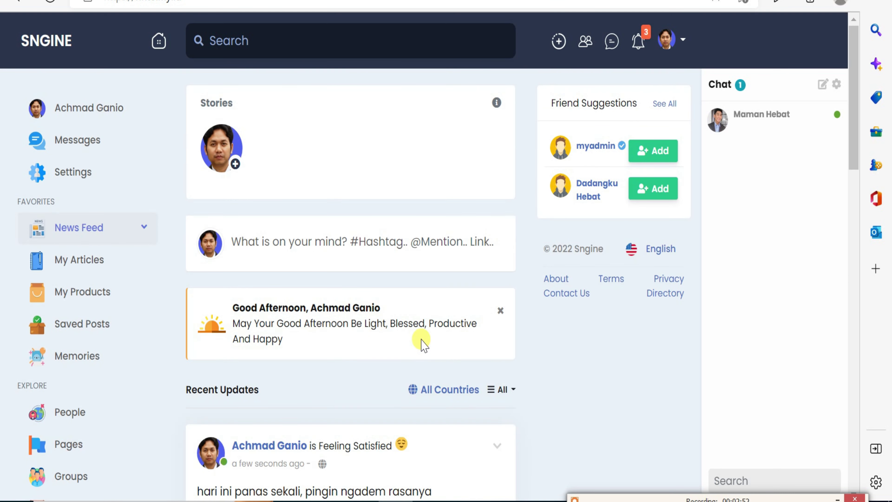
pyautogui.scroll(-20, 423, 345)
pyautogui.scroll(11, 425, 345)
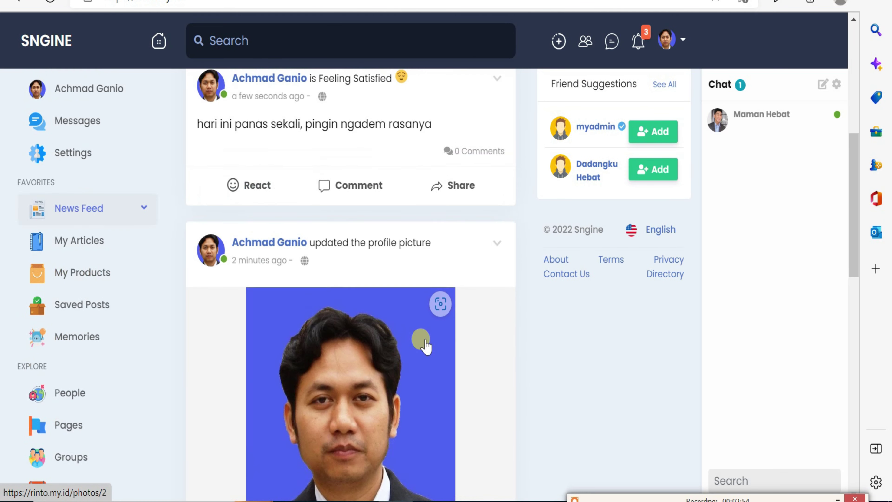
pyautogui.scroll(10, 424, 345)
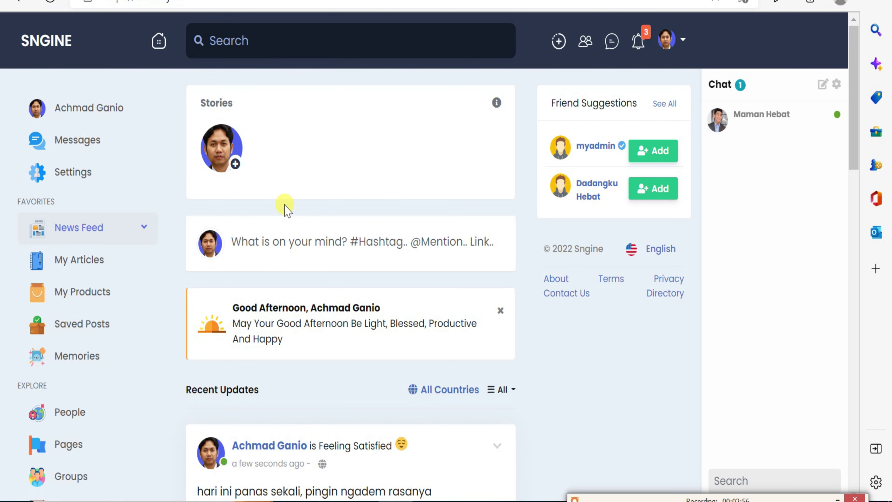
pyautogui.click(275, 242)
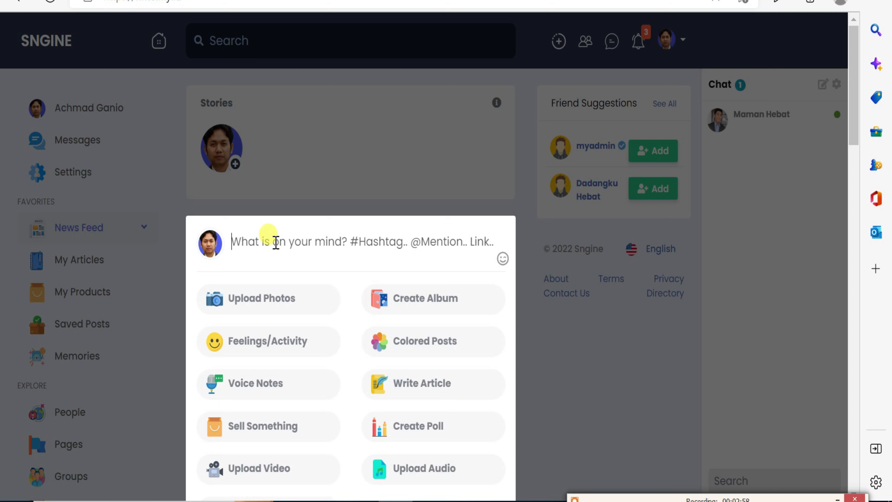
pyautogui.click(276, 243)
pyautogui.write('hari ini hot panas ya')
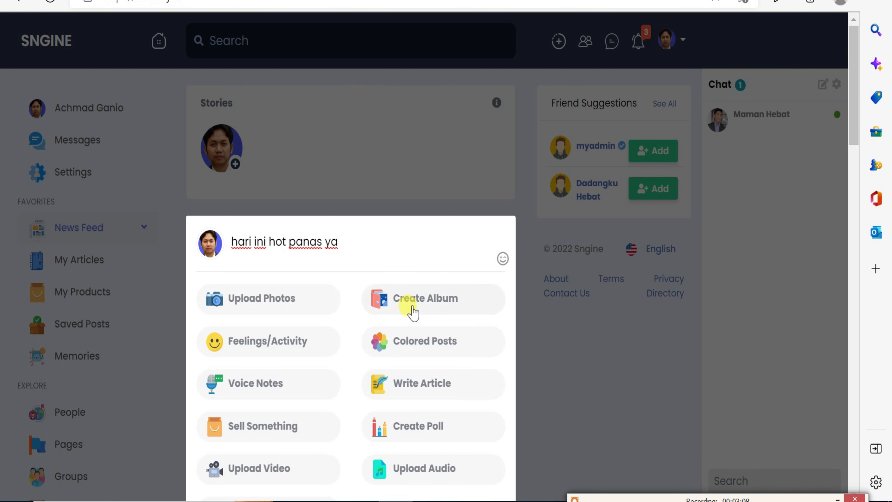
pyautogui.scroll(-5, 411, 311)
pyautogui.click(474, 350)
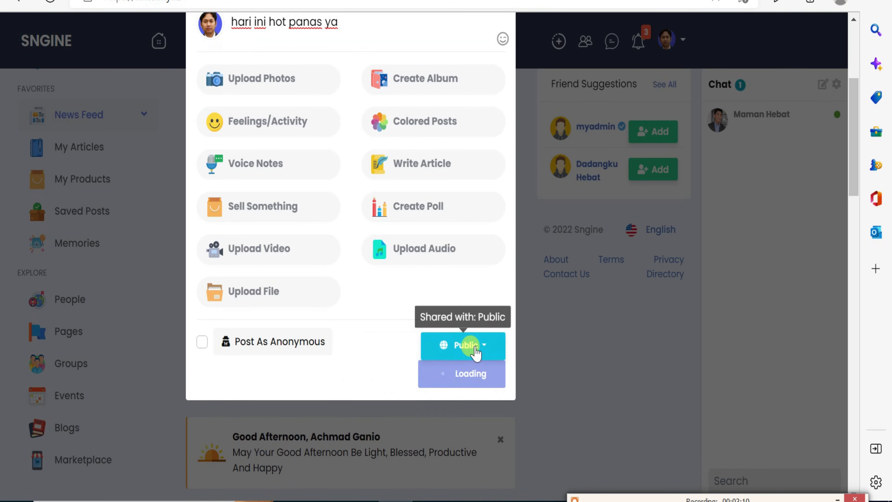
pyautogui.scroll(5, 626, 335)
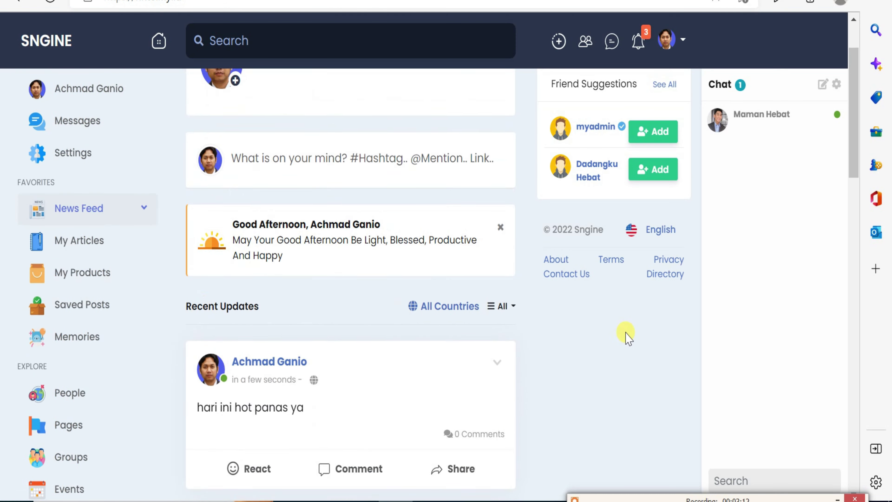
pyautogui.click(102, 109)
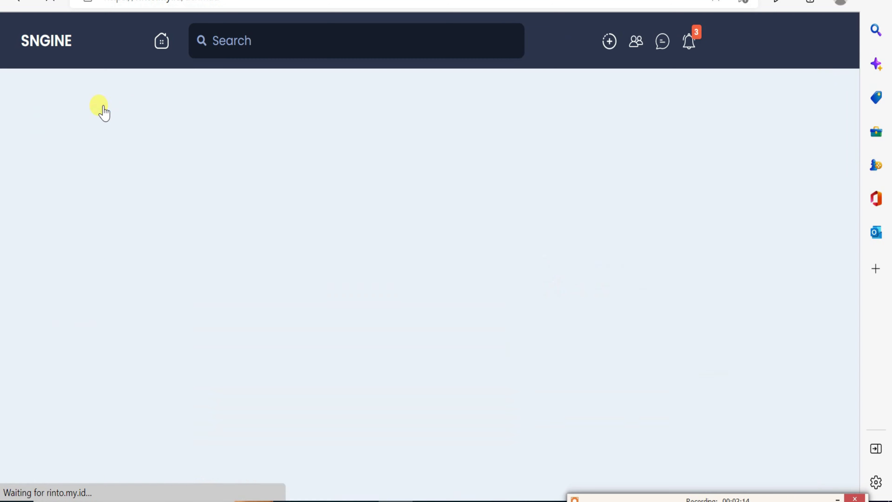
pyautogui.scroll(-5, 467, 246)
pyautogui.scroll(-3, 469, 256)
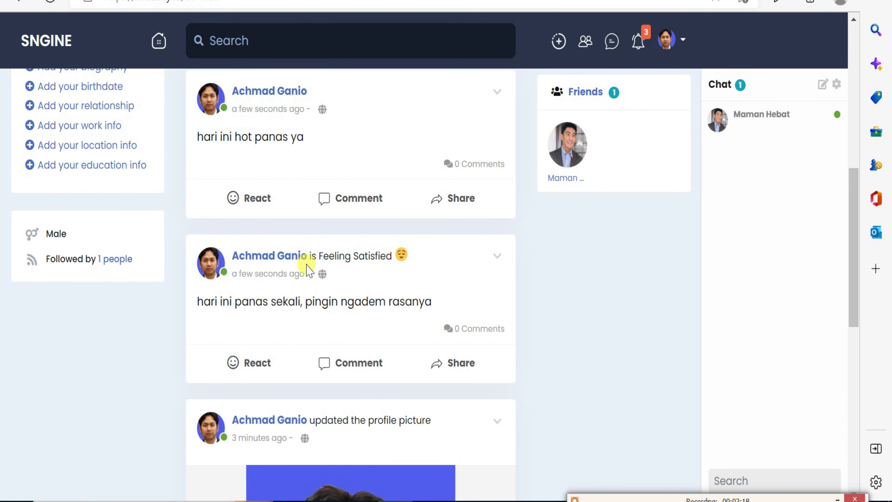
pyautogui.scroll(3, 302, 275)
pyautogui.scroll(-9, 292, 278)
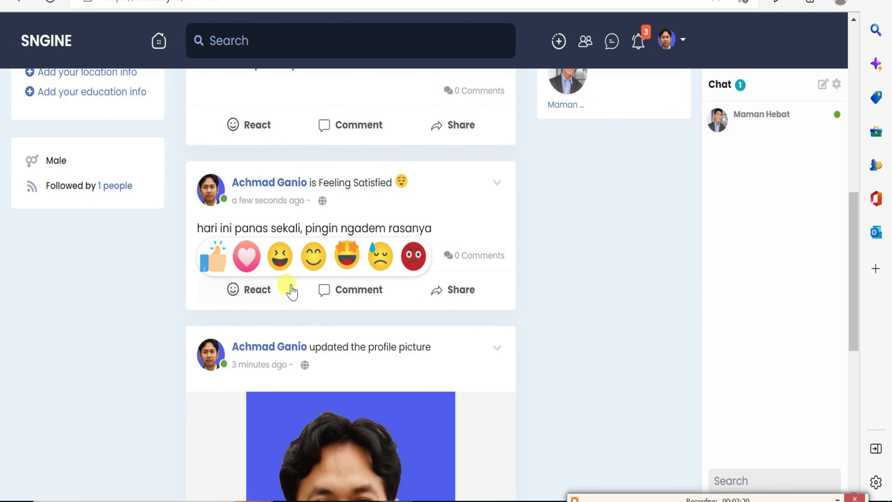
pyautogui.scroll(7, 292, 303)
pyautogui.scroll(5, 299, 299)
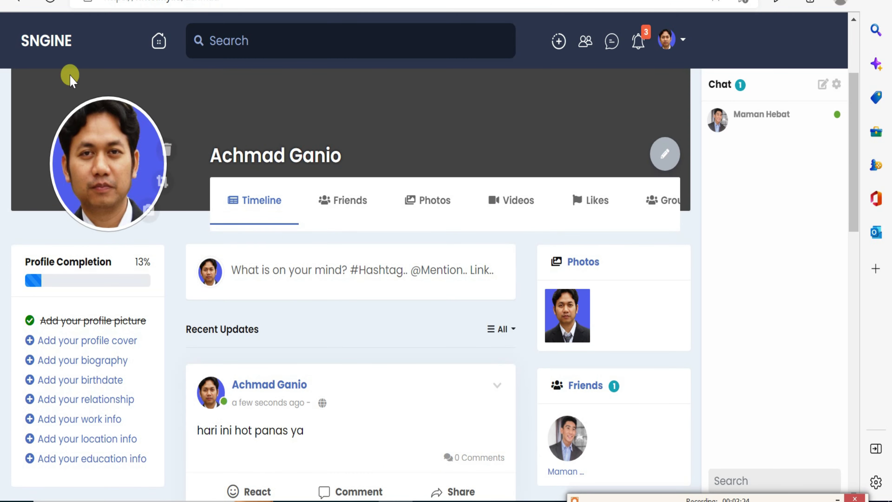
pyautogui.click(44, 35)
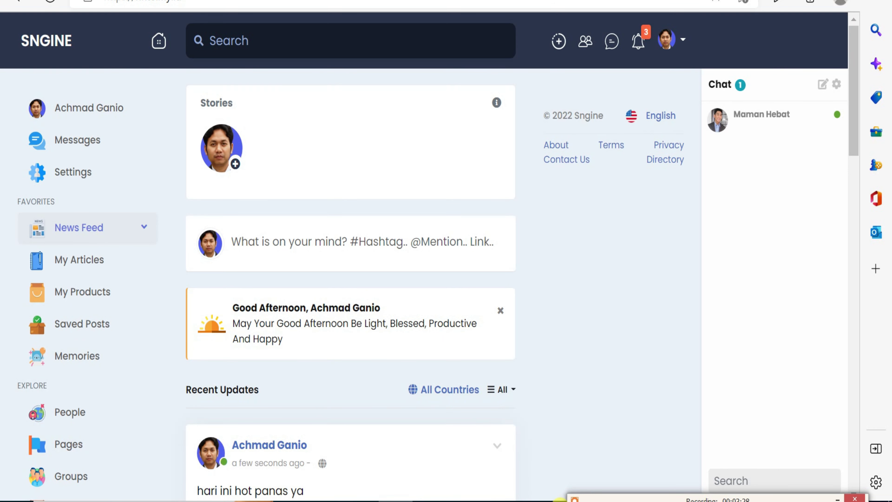
# From the other account, react Like to 'hari ini hot panas ya' and Sad to 'hari ini panas sekali'.
pyautogui.hotkey('alt', 'Tab')
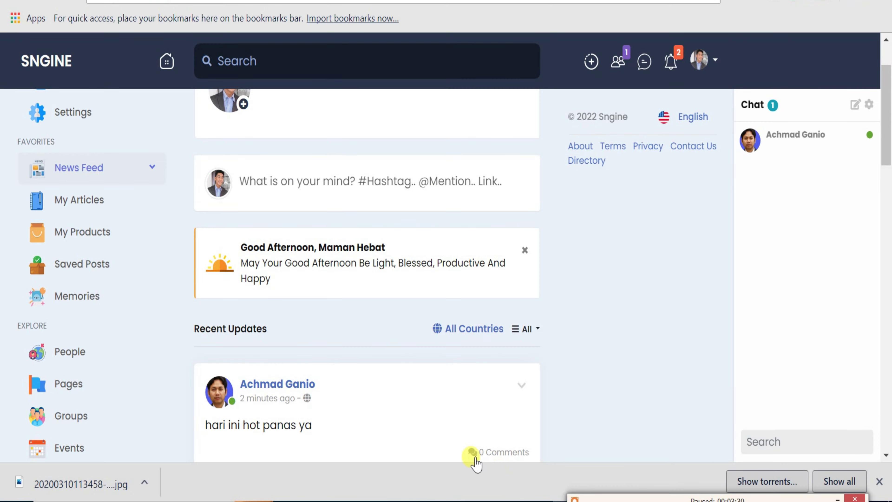
pyautogui.scroll(-2, 299, 413)
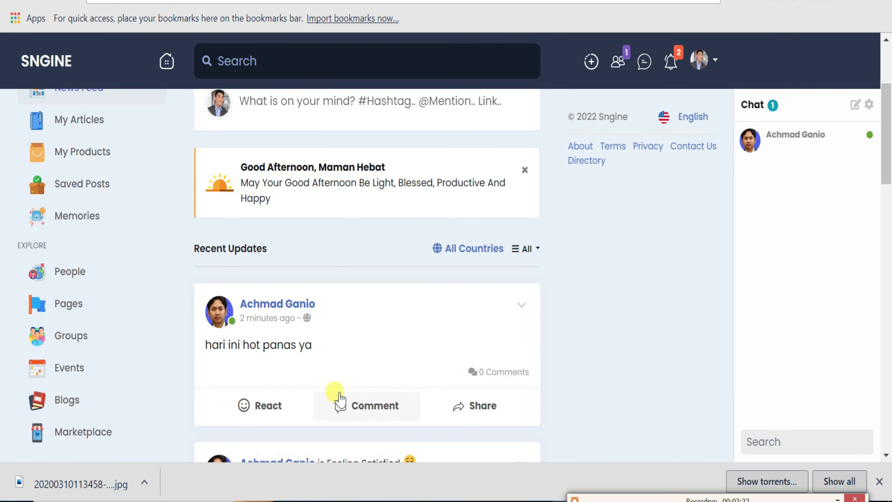
pyautogui.scroll(-2, 334, 398)
pyautogui.moveTo(273, 330)
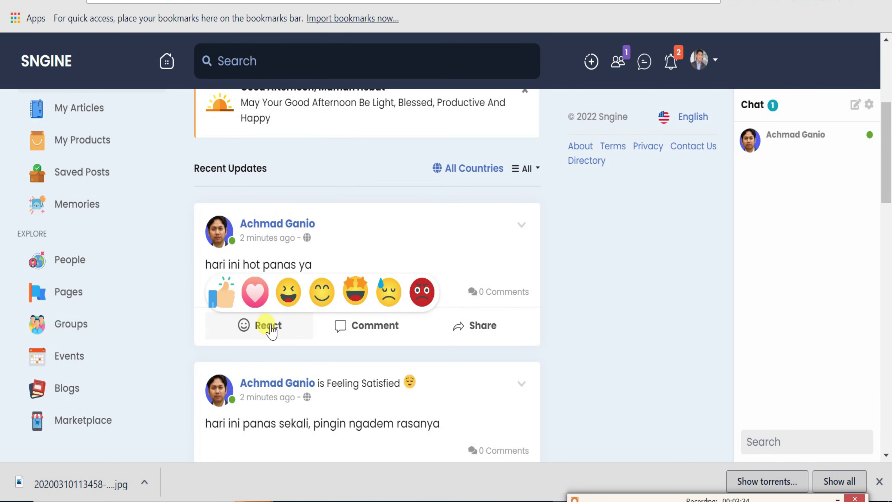
pyautogui.click(230, 294)
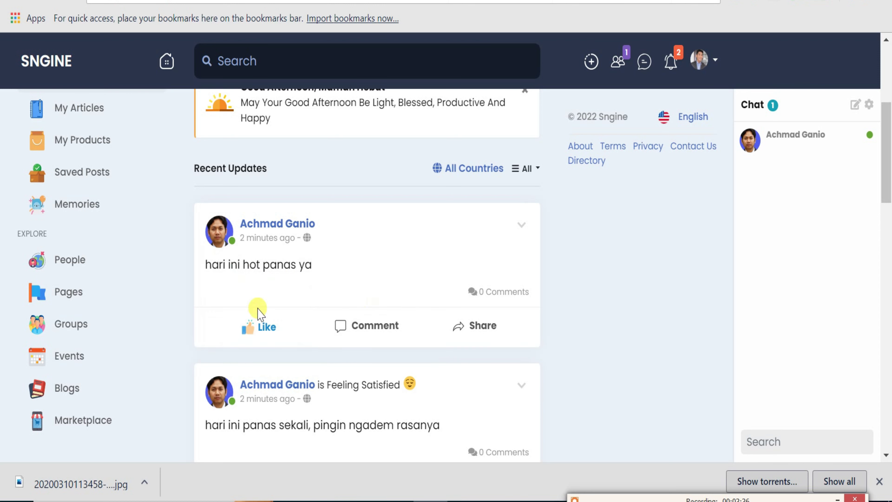
pyautogui.scroll(-2, 297, 401)
pyautogui.moveTo(296, 402)
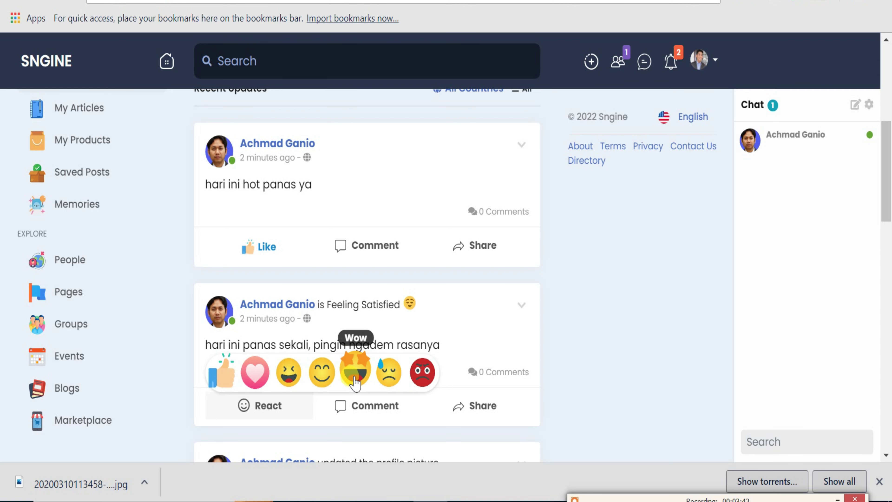
pyautogui.click(388, 372)
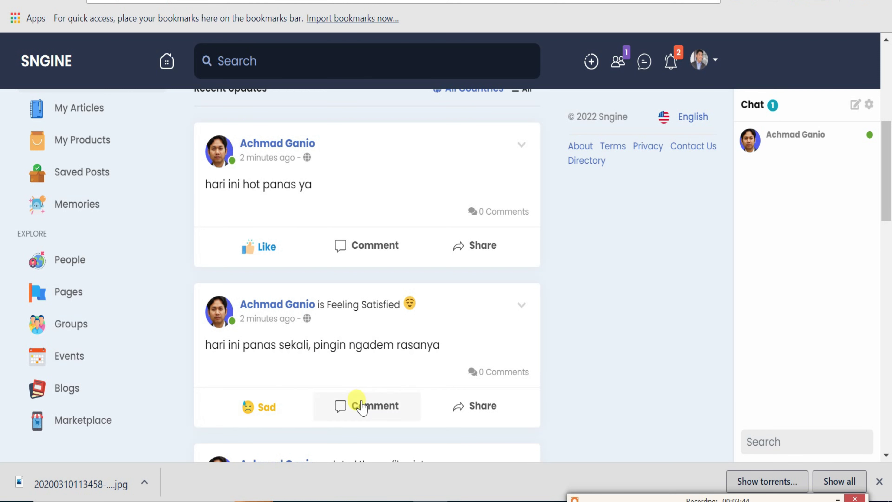
pyautogui.scroll(-2, 363, 379)
pyautogui.scroll(2, 363, 378)
pyautogui.scroll(2, 363, 379)
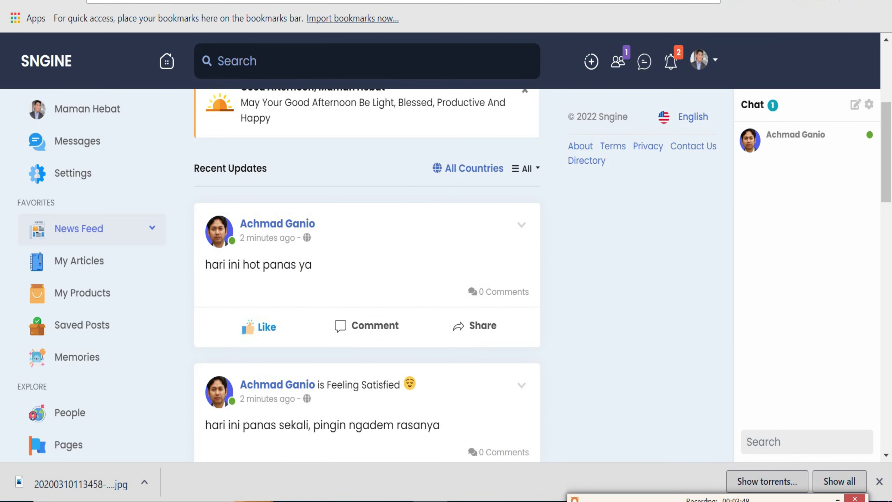
pyautogui.hotkey('alt', 'Tab')
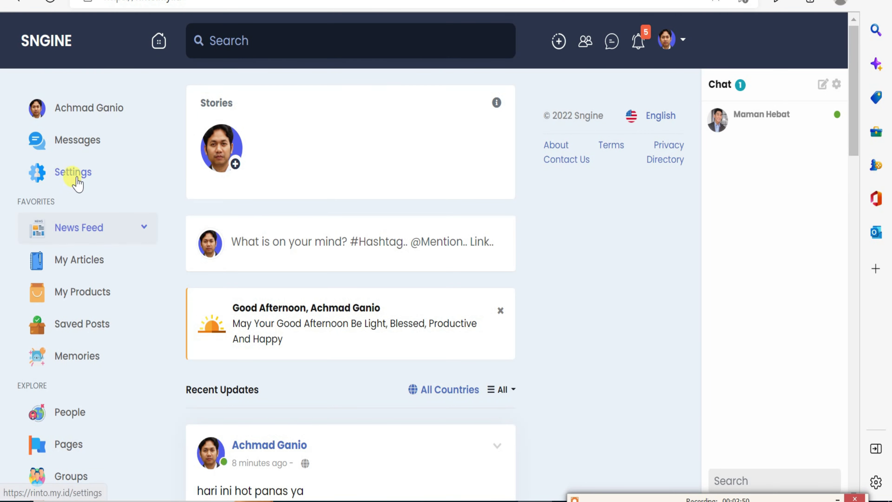
# Glance over the account settings, then open the still-empty My Articles list from the home feed.
pyautogui.click(78, 172)
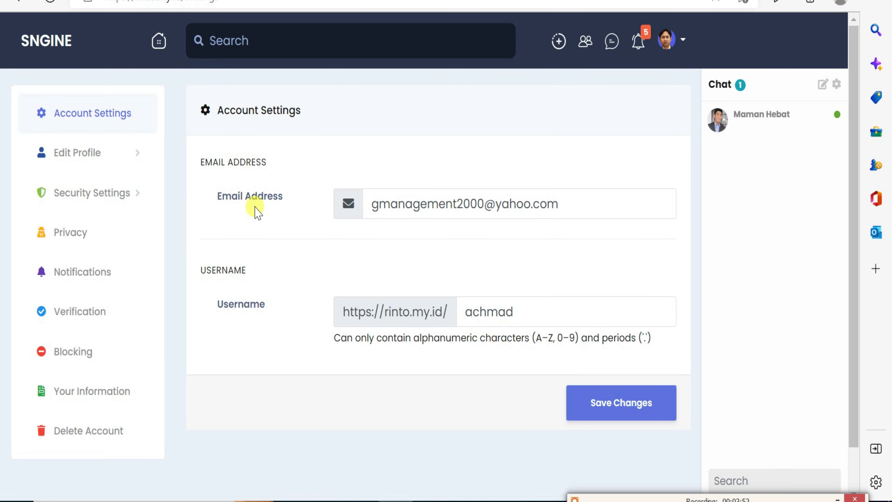
pyautogui.scroll(-1, 256, 208)
pyautogui.scroll(1, 256, 208)
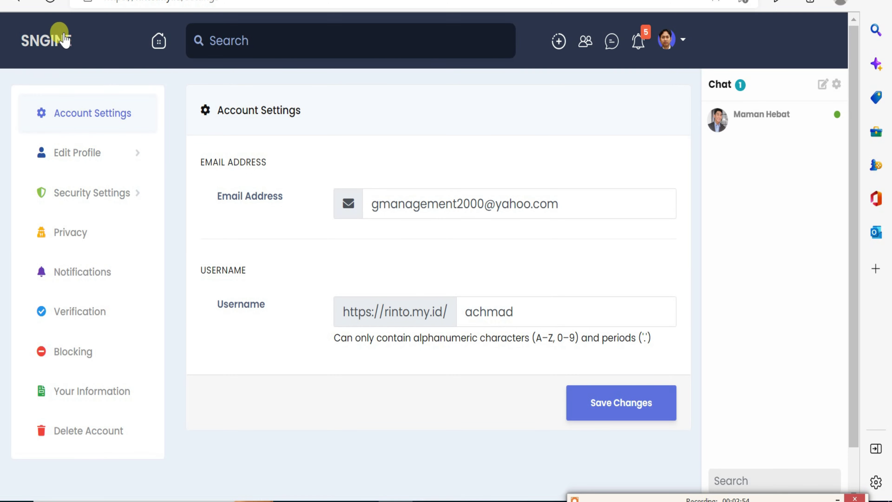
pyautogui.click(51, 67)
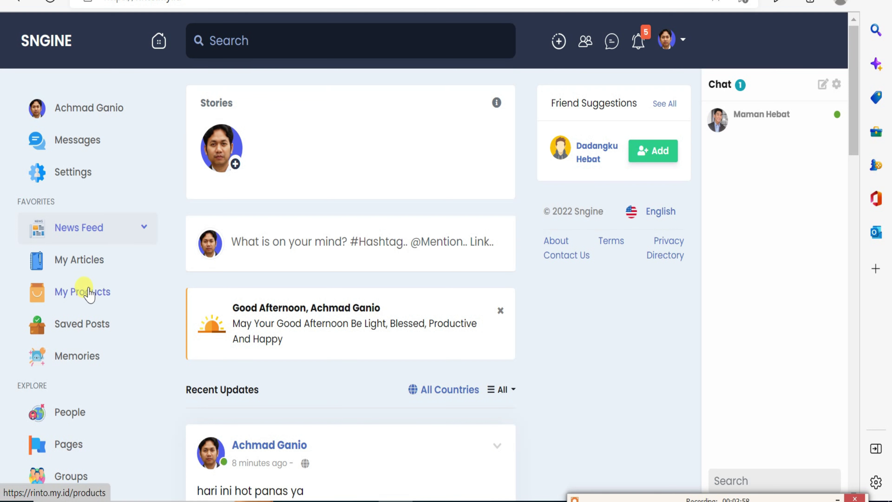
pyautogui.click(85, 260)
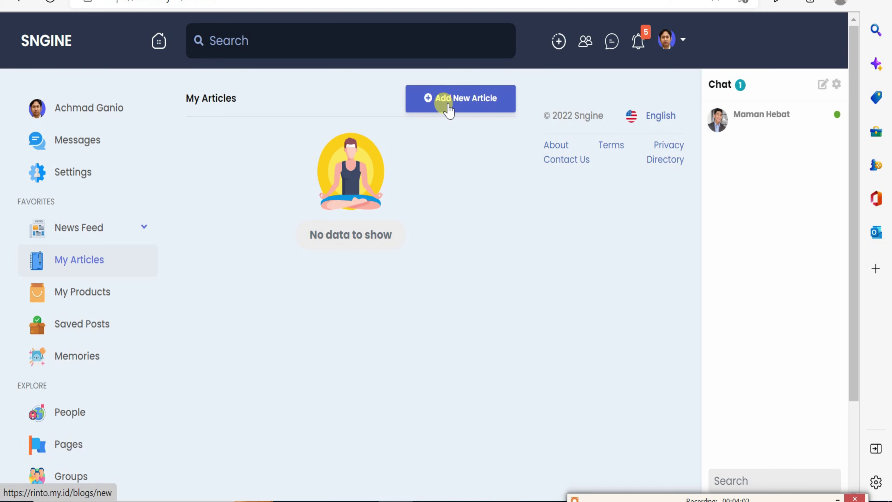
# Start a new article and paste in the double-sun headline and article body.
pyautogui.click(449, 105)
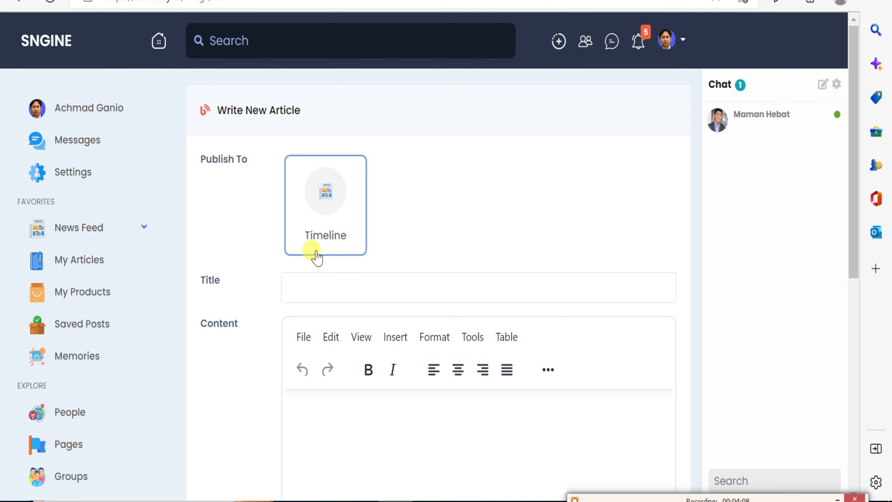
pyautogui.click(295, 288)
pyautogui.click(249, 243)
pyautogui.scroll(-10, 259, 293)
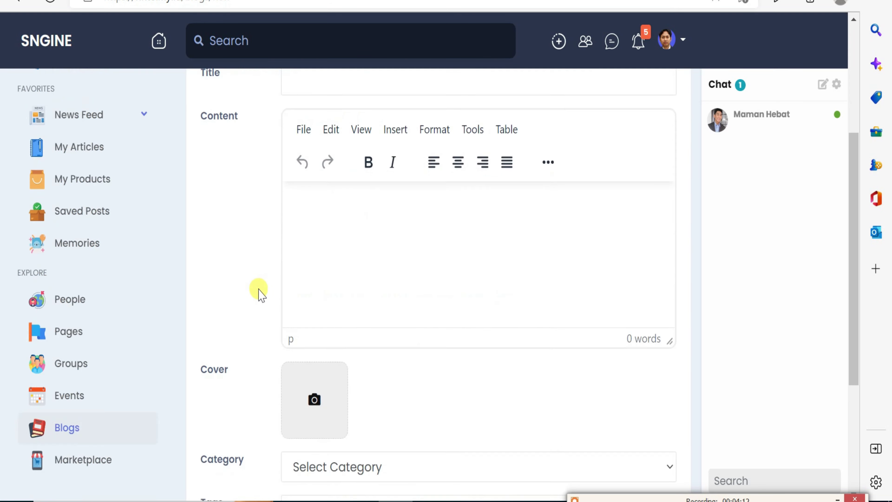
pyautogui.scroll(8, 257, 278)
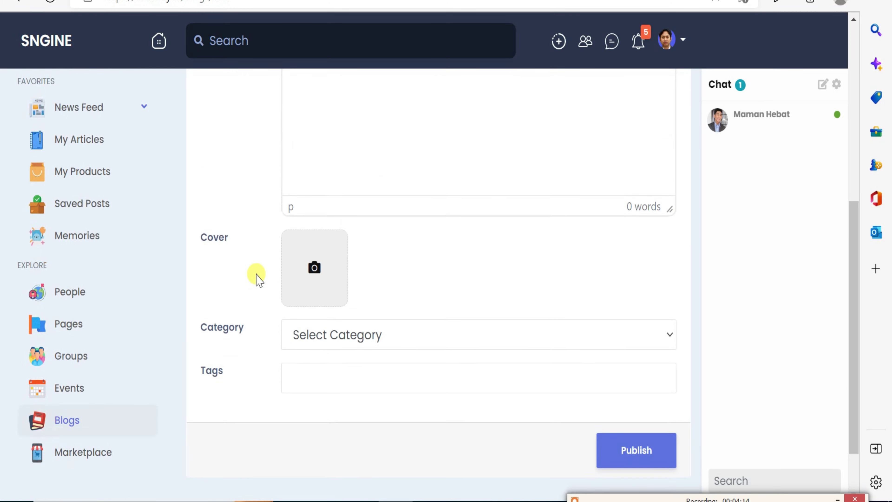
pyautogui.click(307, 305)
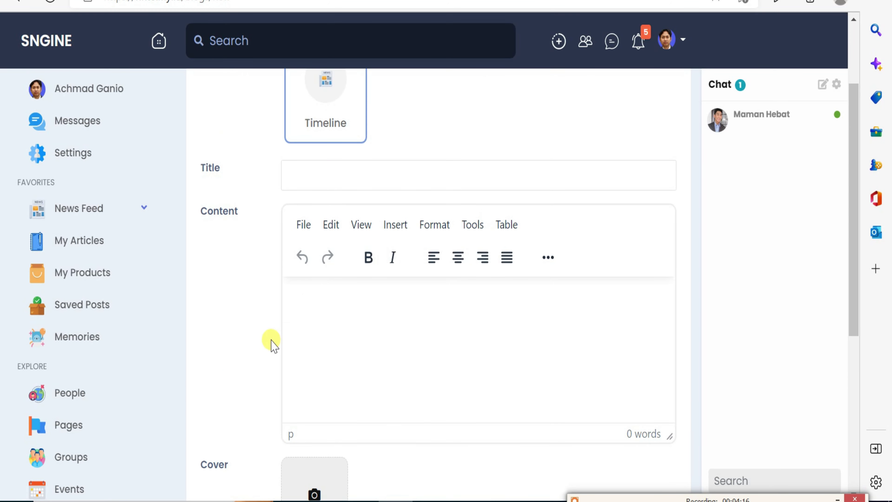
pyautogui.scroll(-4, 271, 343)
pyautogui.scroll(4, 299, 292)
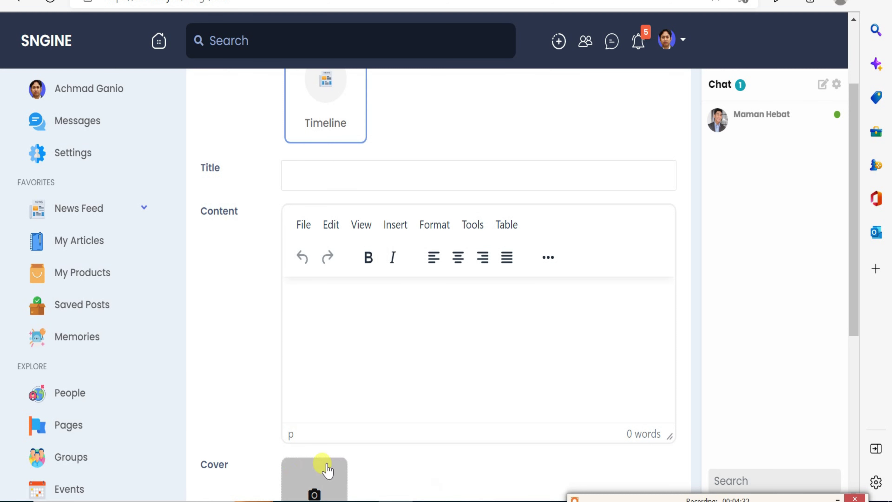
pyautogui.scroll(3, 420, 399)
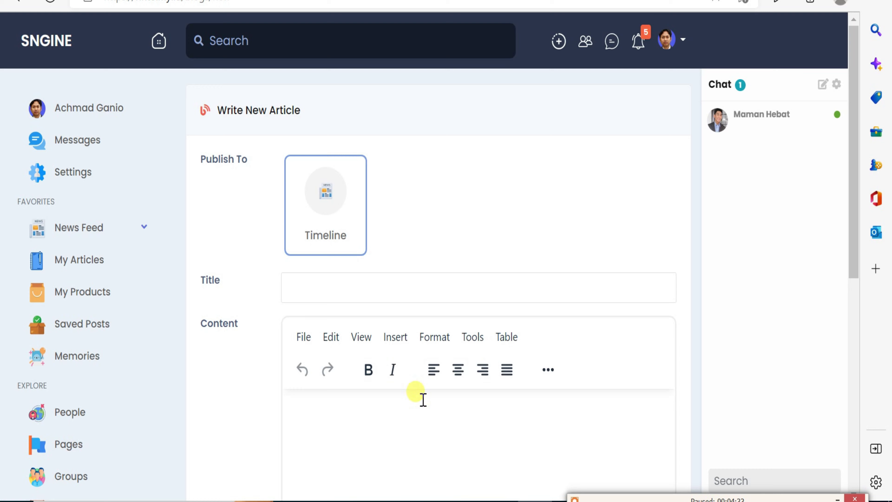
pyautogui.click(324, 285)
pyautogui.hotkey('ctrl', 'v')
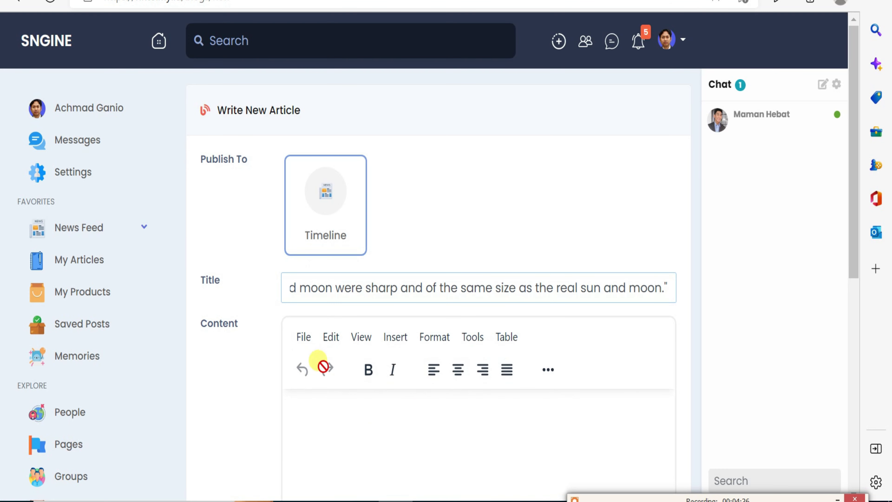
pyautogui.click(339, 425)
pyautogui.hotkey('ctrl', 'v')
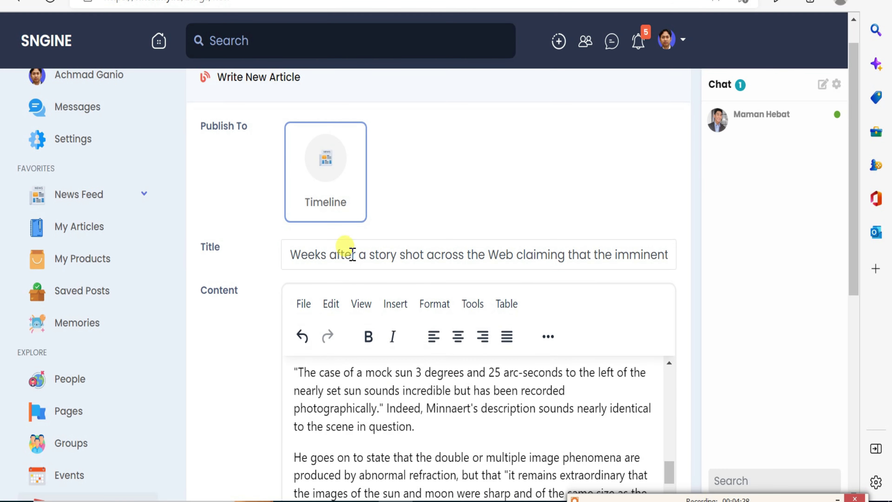
pyautogui.click(348, 255)
pyautogui.hotkey('ctrl', 'a')
pyautogui.press('BackSpace')
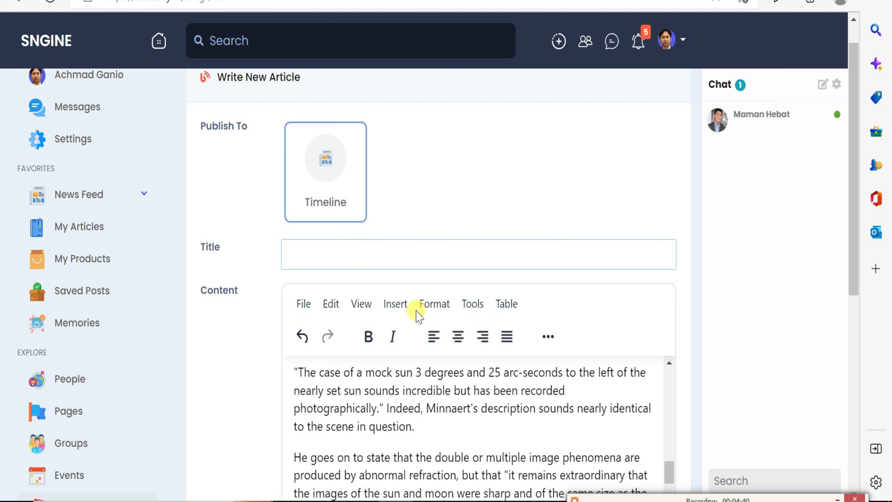
pyautogui.write('Two Suns Setting? Scientists Offer Explanations of Chinese Video')
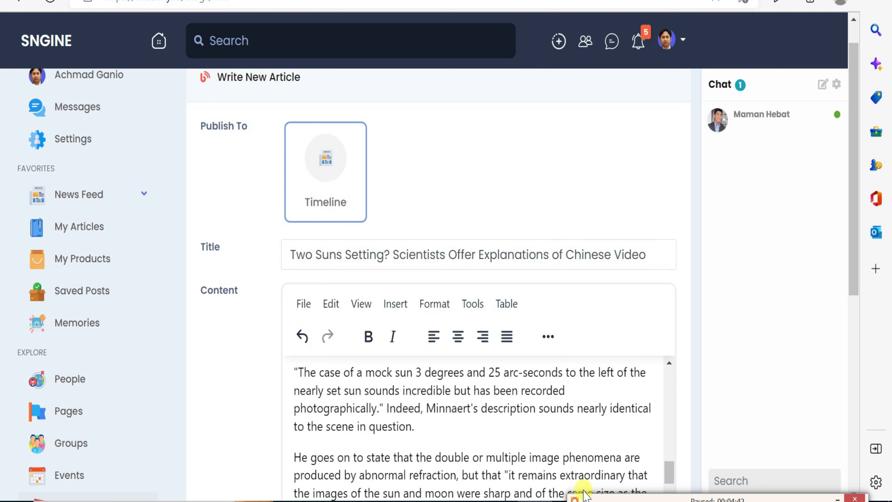
# File the article under category Other with tags sun and double sun, and publish it.
pyautogui.scroll(-1, 569, 396)
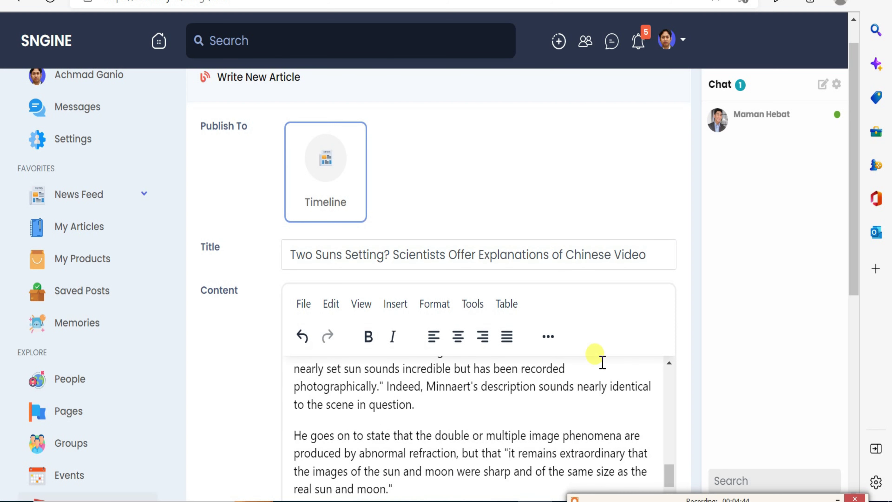
pyautogui.scroll(-1, 599, 361)
pyautogui.scroll(-5, 747, 309)
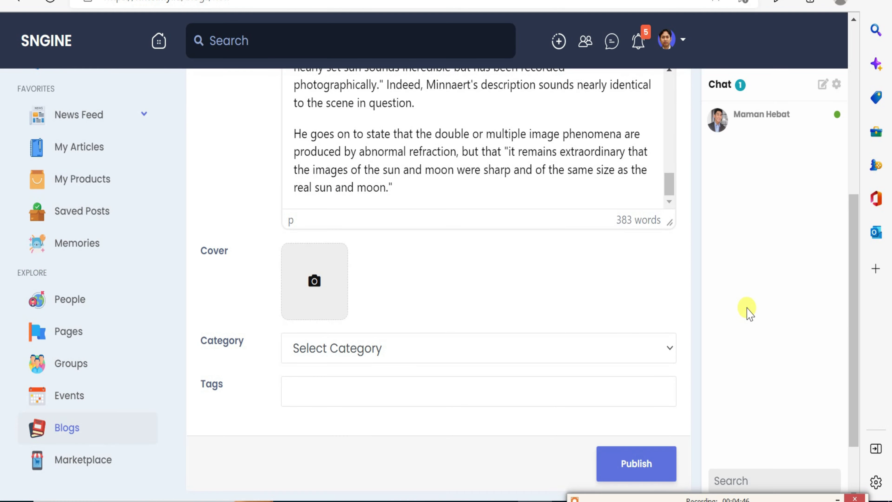
pyautogui.click(444, 353)
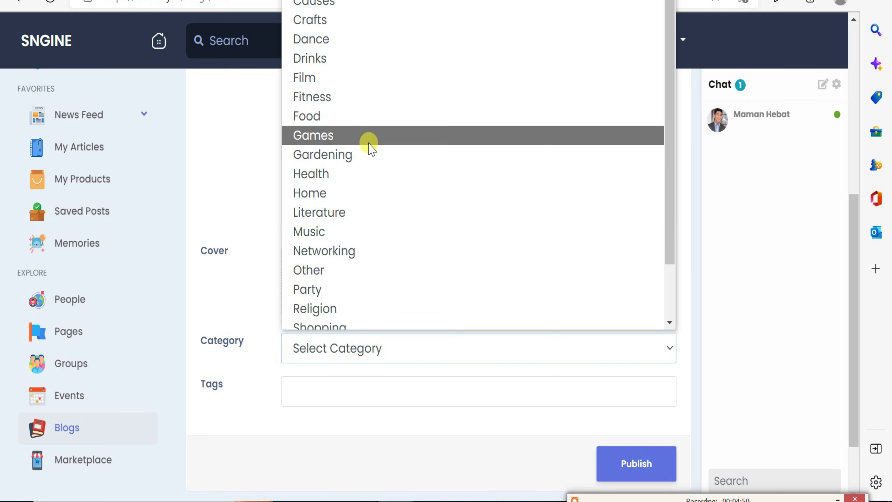
pyautogui.scroll(-2, 367, 151)
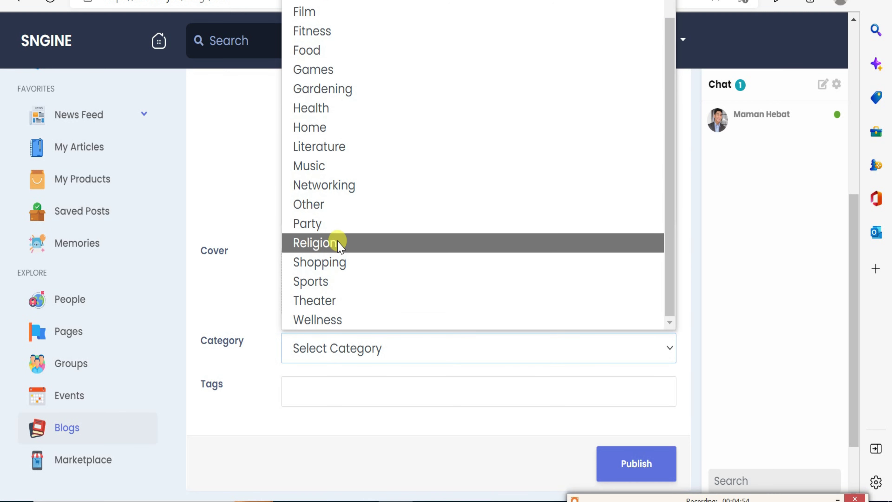
pyautogui.click(338, 204)
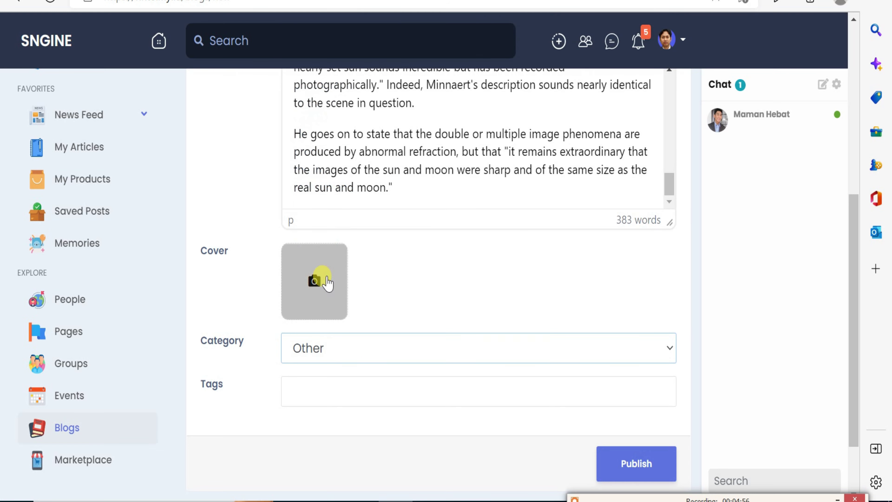
pyautogui.click(325, 348)
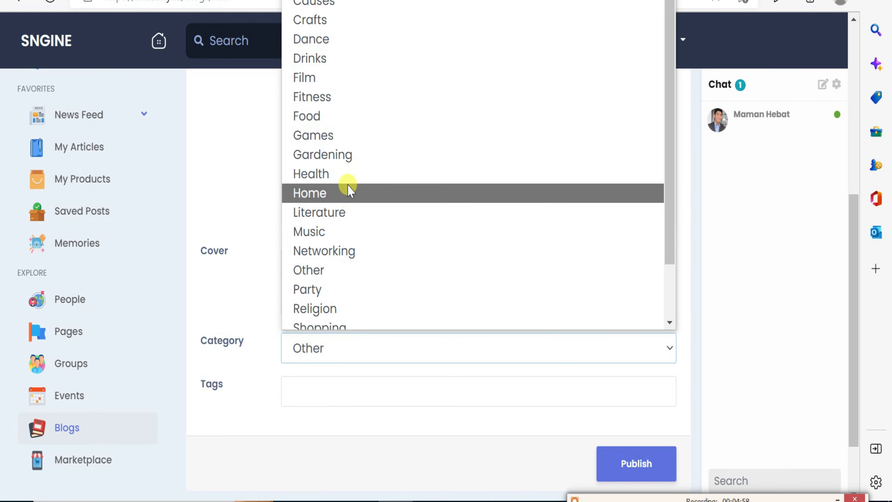
pyautogui.scroll(-2, 350, 189)
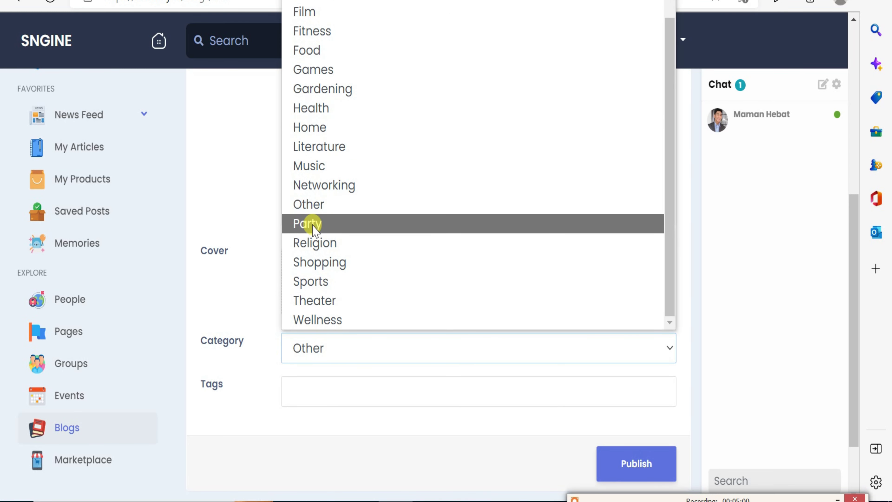
pyautogui.click(314, 211)
pyautogui.click(322, 392)
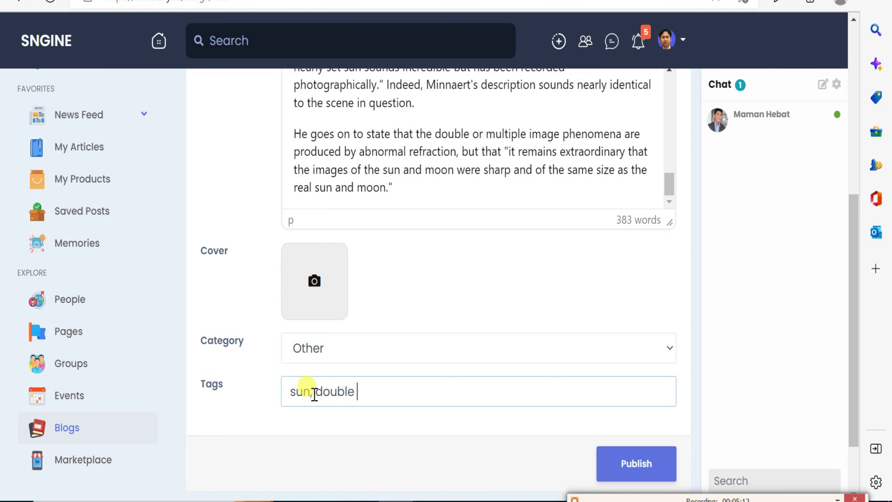
pyautogui.scroll(-2, 454, 383)
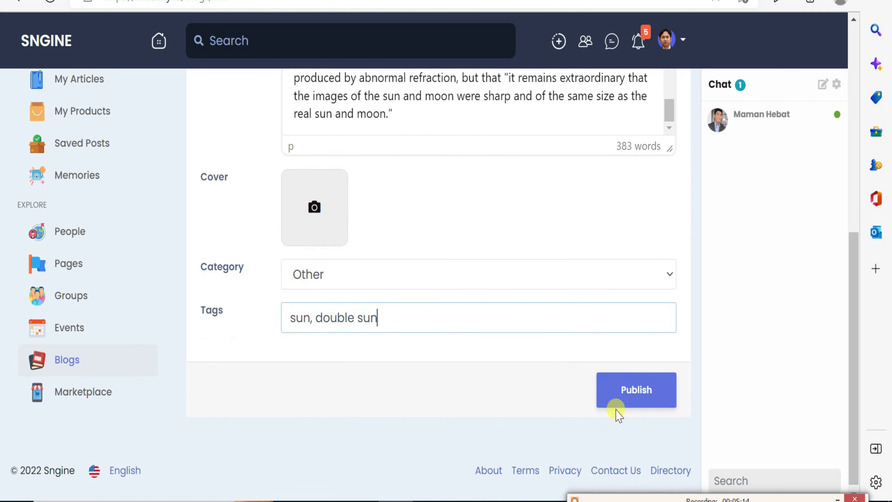
pyautogui.click(631, 404)
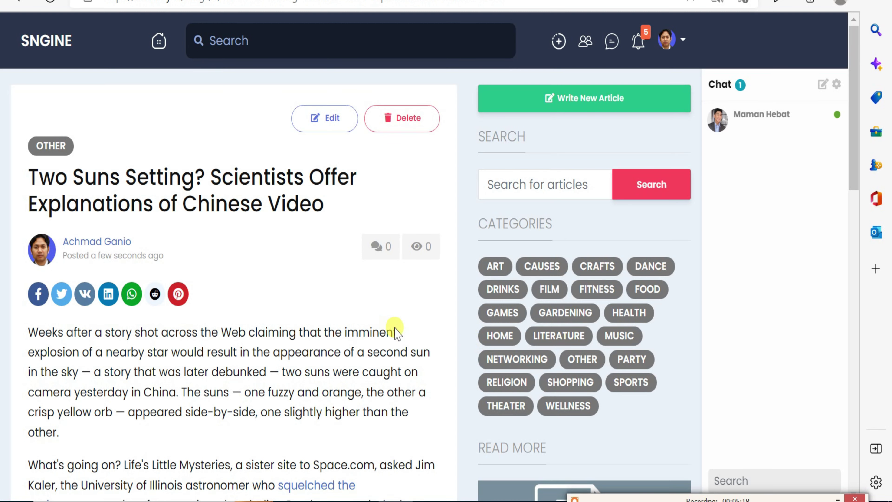
# Scroll through the published double-sun article to review it.
pyautogui.scroll(-5, 278, 305)
pyautogui.scroll(-5, 274, 302)
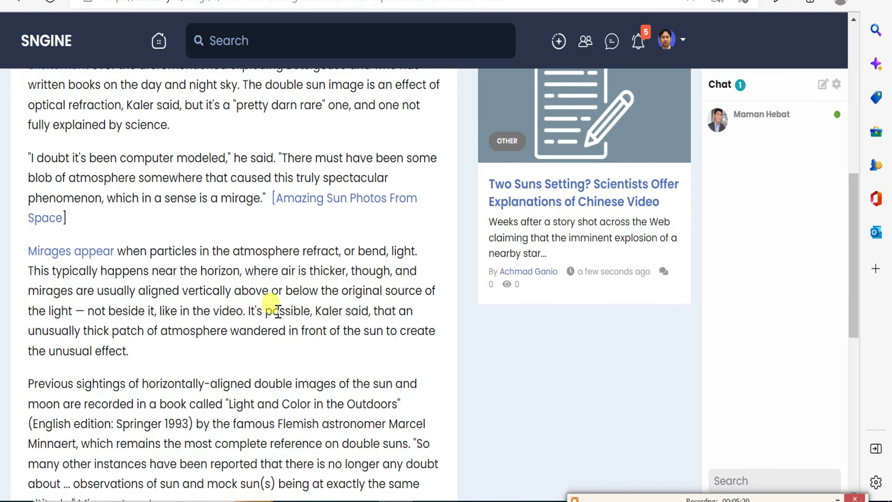
pyautogui.scroll(10, 275, 309)
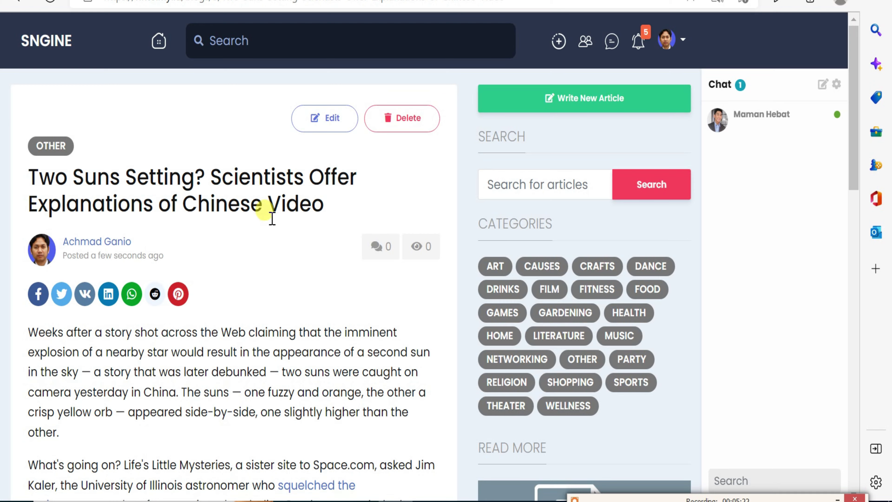
pyautogui.scroll(-8, 255, 239)
pyautogui.scroll(-10, 254, 257)
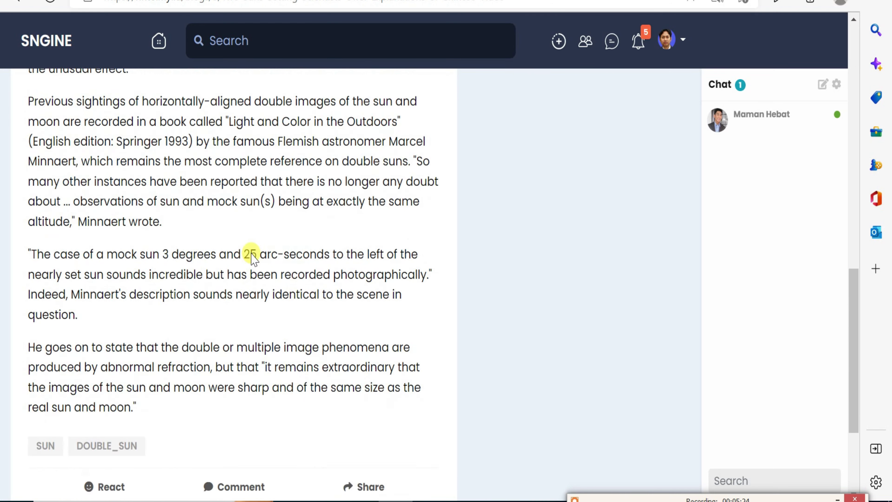
pyautogui.scroll(8, 249, 253)
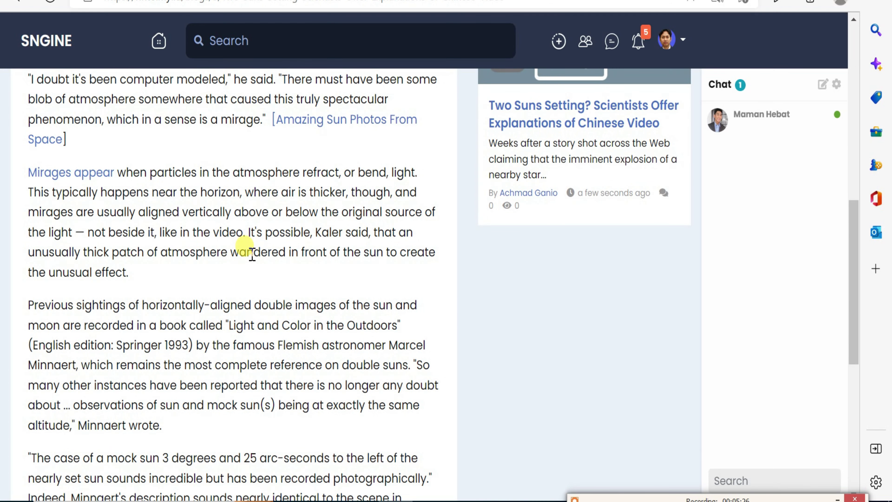
pyautogui.scroll(12, 252, 253)
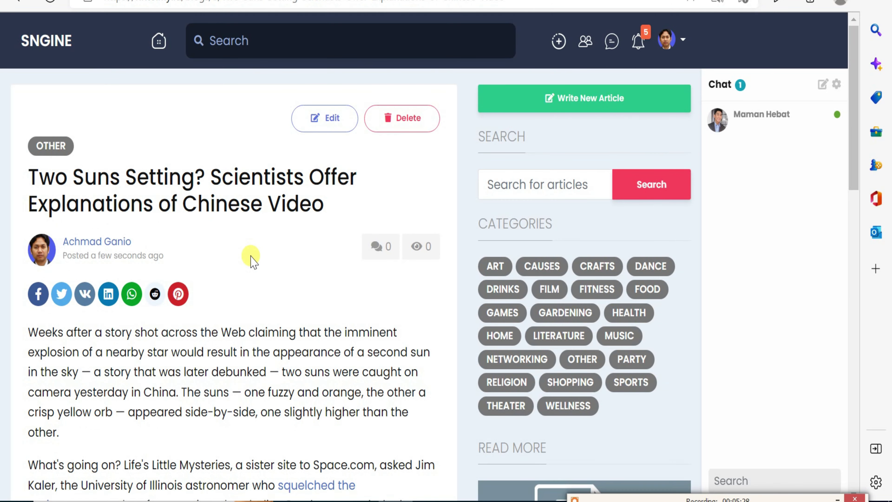
# Return to the news feed and reopen the Two Suns Setting article from Recent Updates.
pyautogui.click(58, 41)
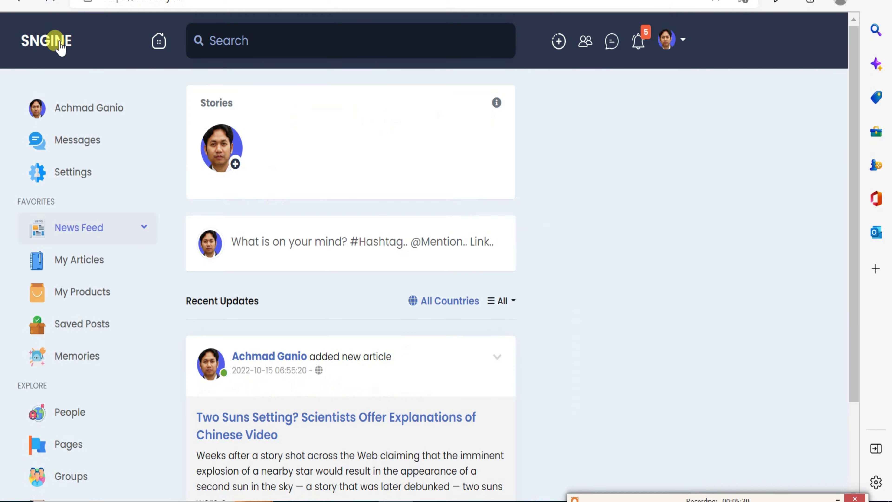
pyautogui.scroll(-3, 388, 388)
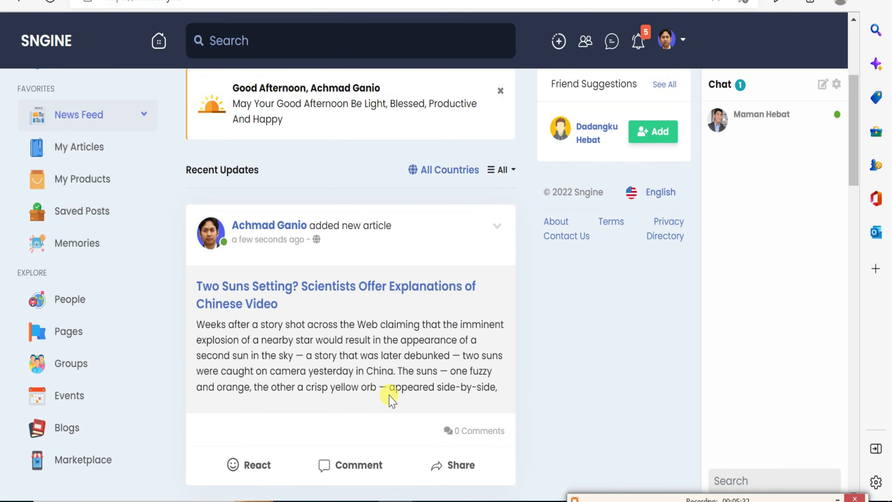
pyautogui.click(379, 296)
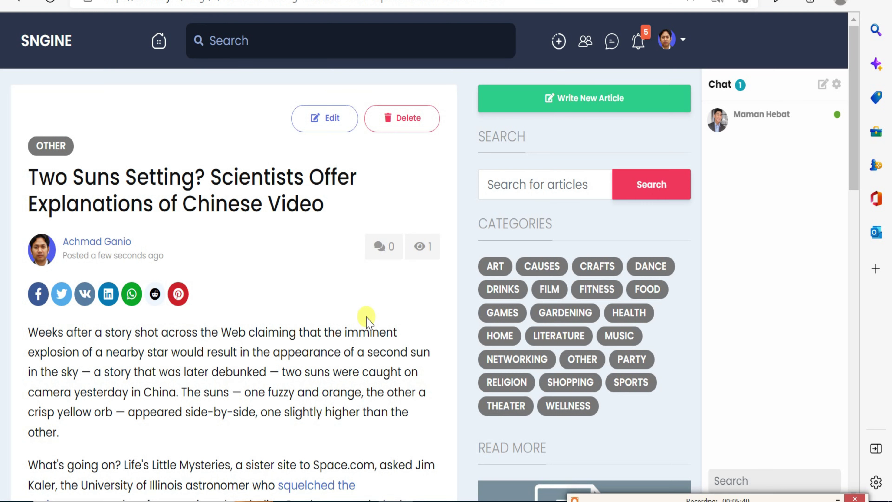
pyautogui.scroll(-8, 362, 327)
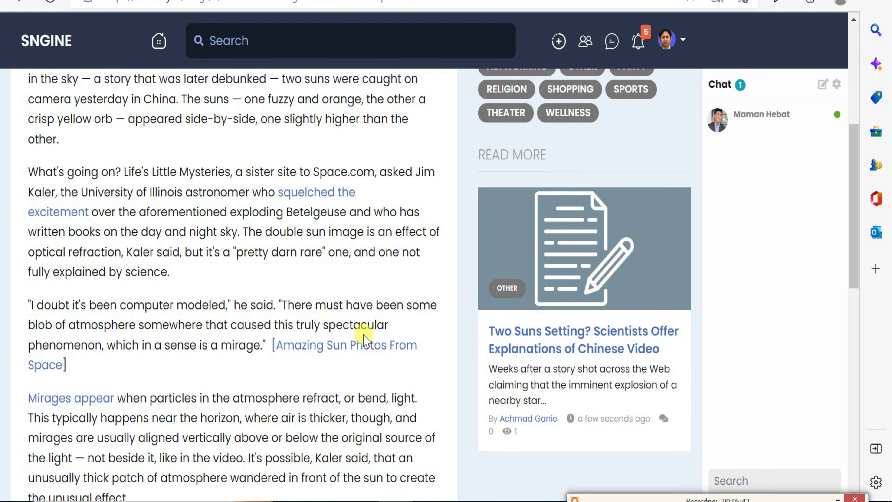
pyautogui.scroll(8, 365, 337)
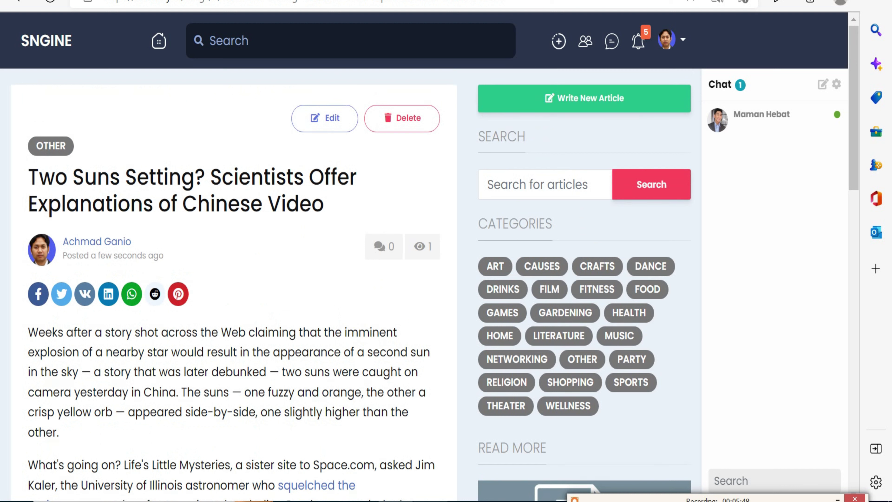
pyautogui.hotkey('alt', 'Tab')
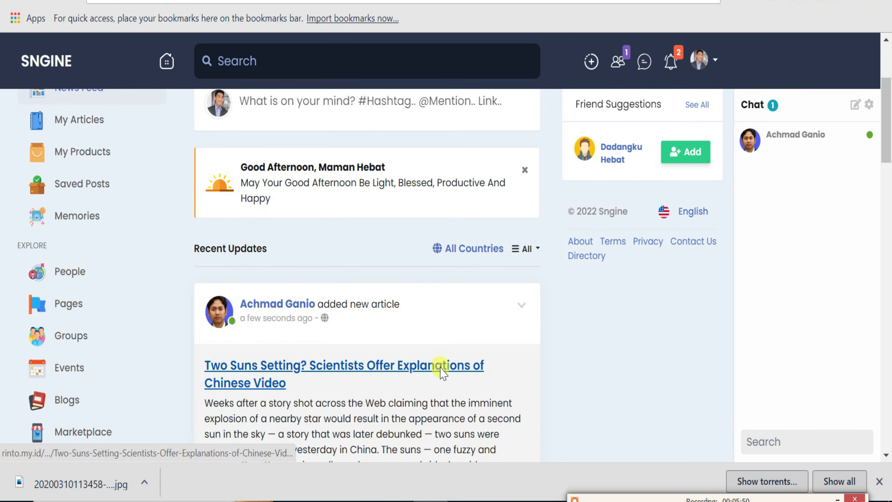
# Open the Two Suns Setting article from the feed and react to it with Like.
pyautogui.click(442, 371)
pyautogui.scroll(-20, 442, 373)
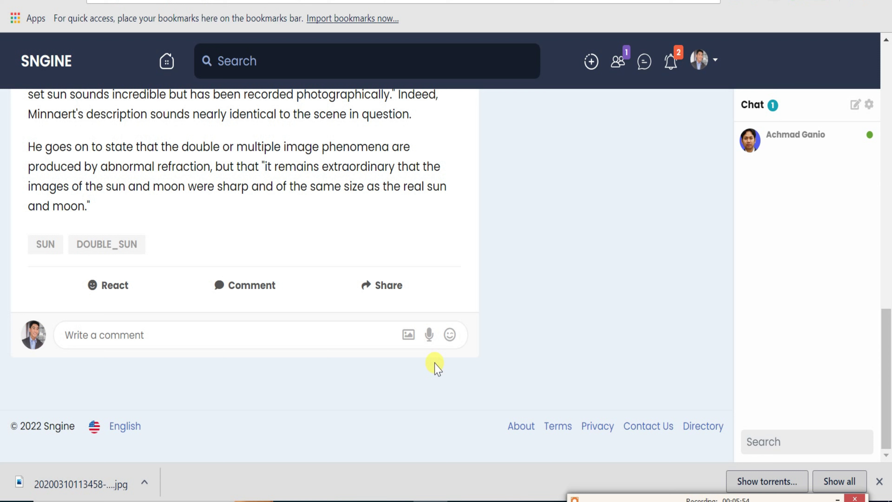
pyautogui.moveTo(135, 285)
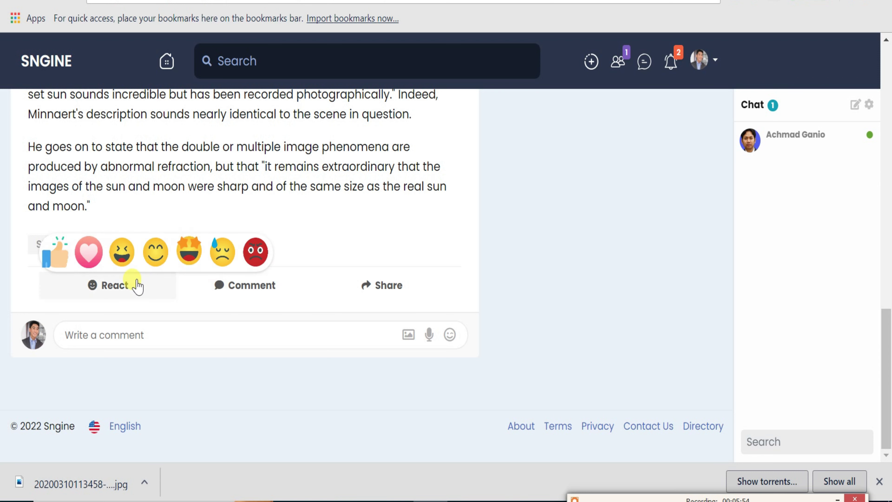
pyautogui.click(62, 256)
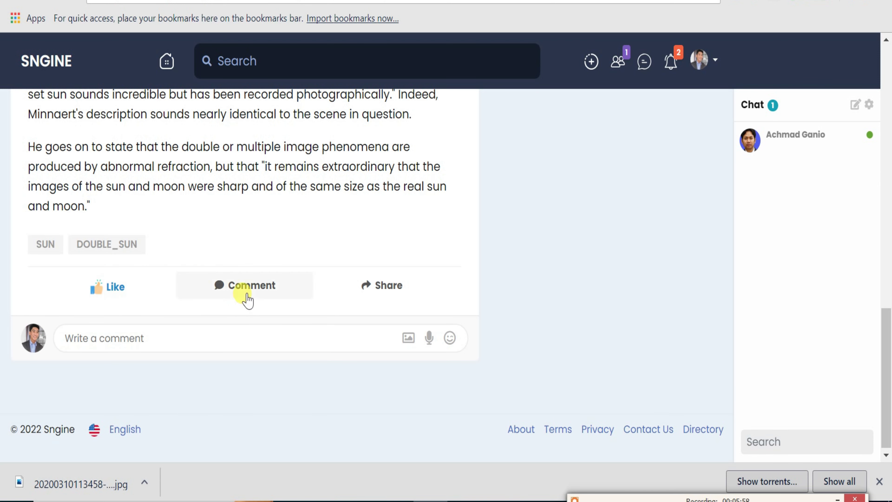
# Post the comment 'woww mantap' on the double-sun article.
pyautogui.click(220, 337)
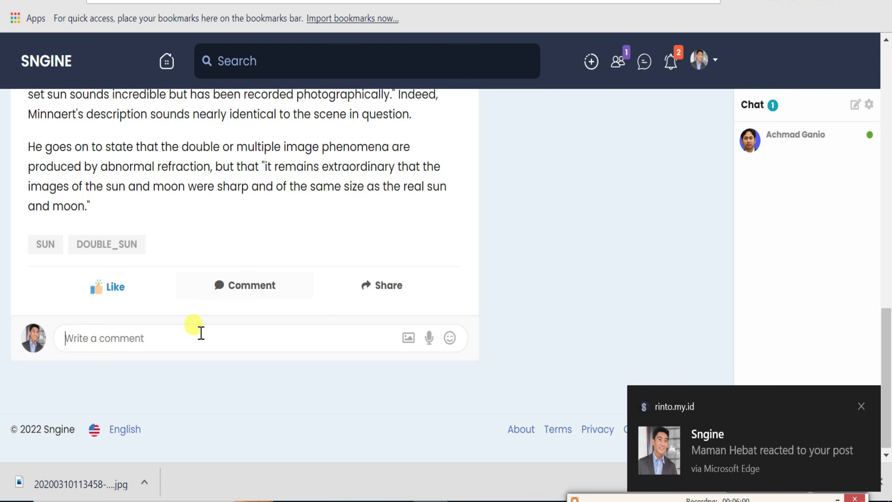
pyautogui.write('woww mantap')
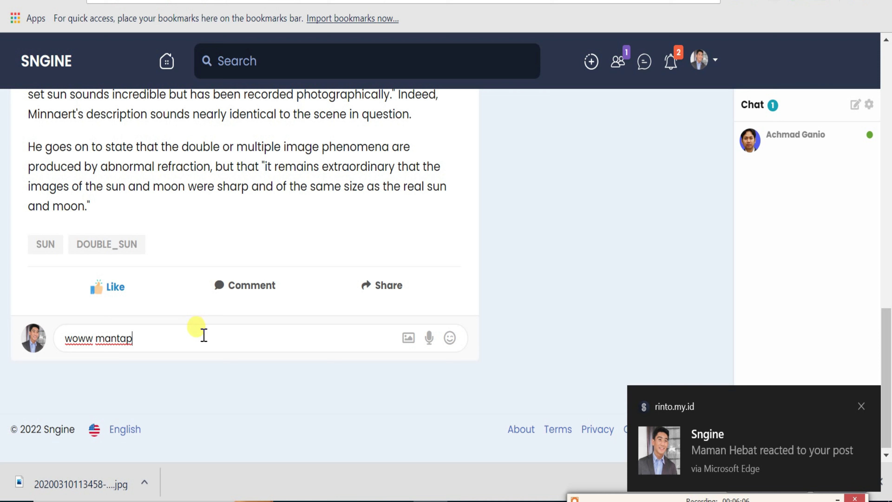
pyautogui.press('Return')
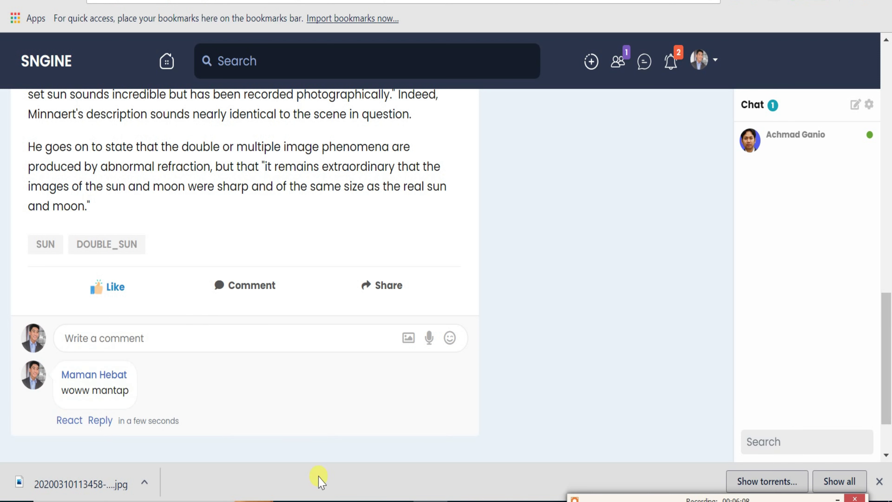
pyautogui.hotkey('alt', 'Tab')
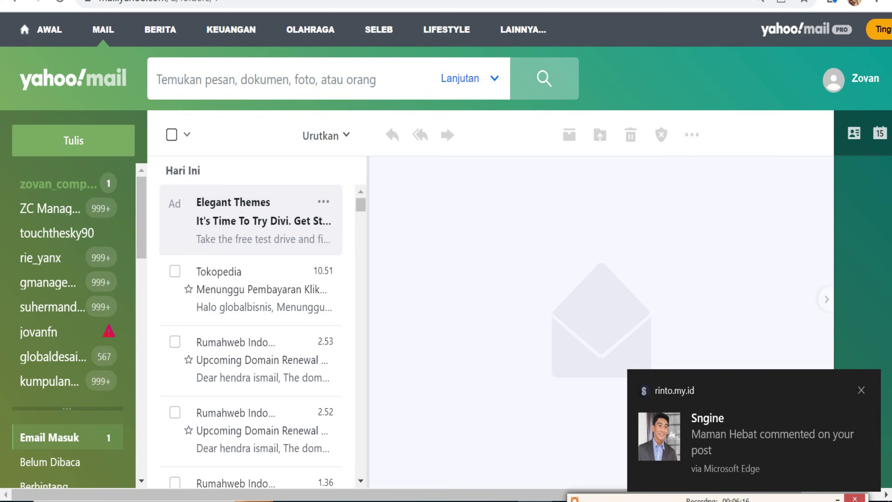
# Keep the sky cover image and publish 'UFO captured? Clancy man believes he proves they exist'.
pyautogui.hotkey('alt', 'Tab')
pyautogui.scroll(5, 427, 214)
pyautogui.scroll(-8, 326, 195)
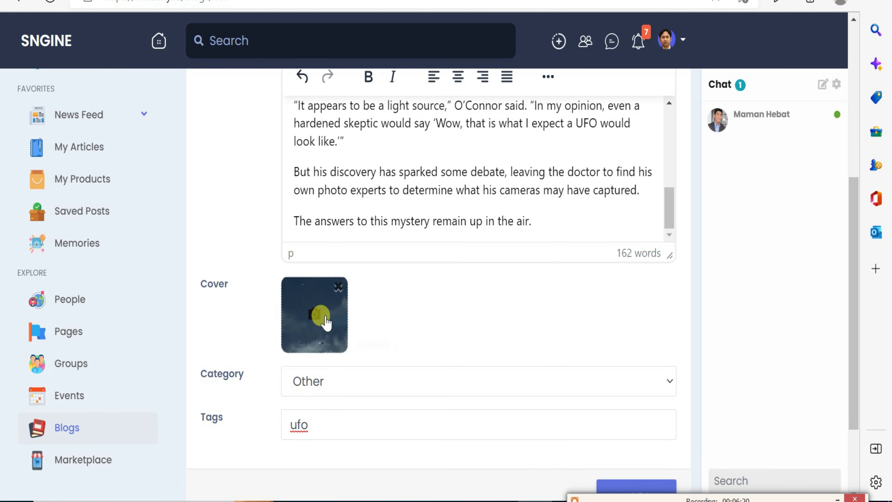
pyautogui.click(337, 289)
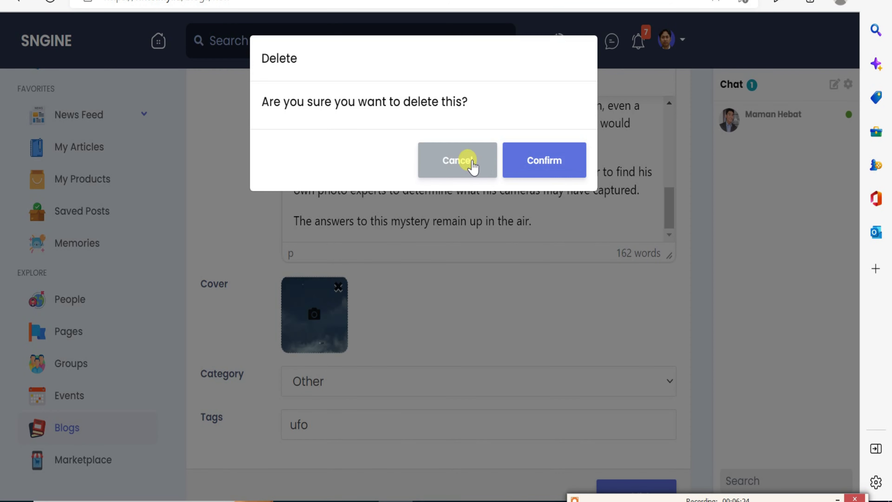
pyautogui.click(457, 160)
pyautogui.scroll(-3, 387, 347)
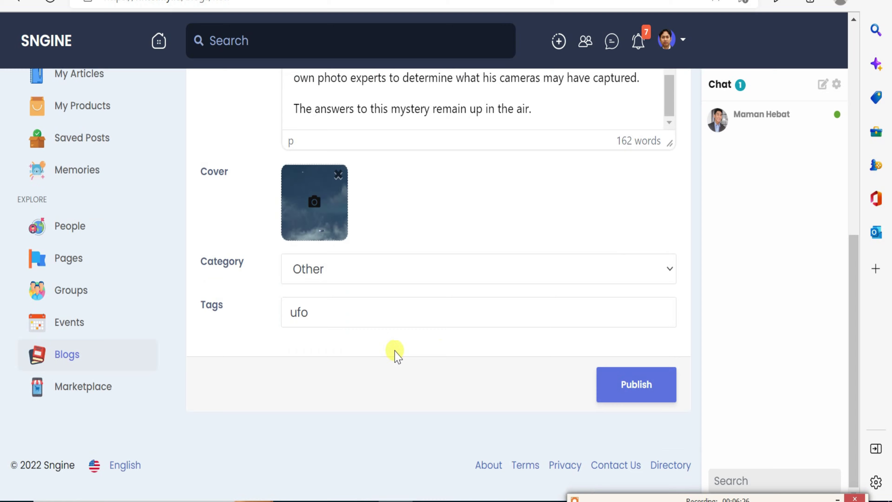
pyautogui.click(646, 404)
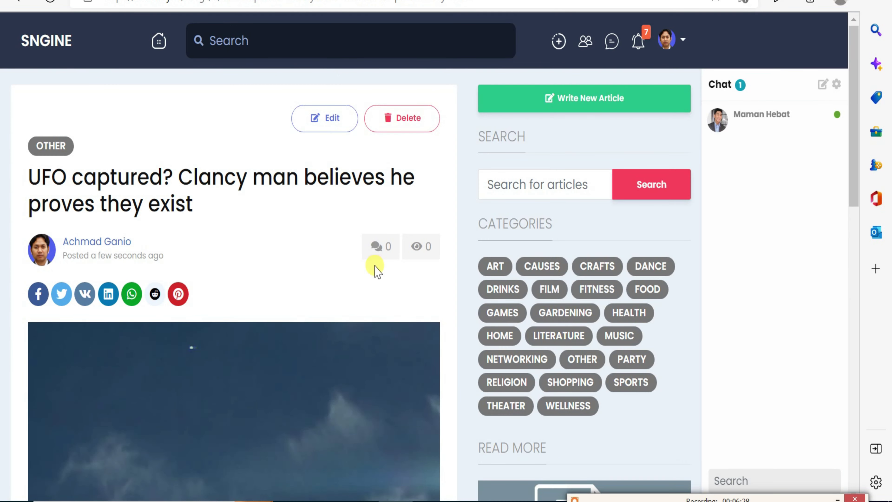
pyautogui.scroll(-11, 357, 258)
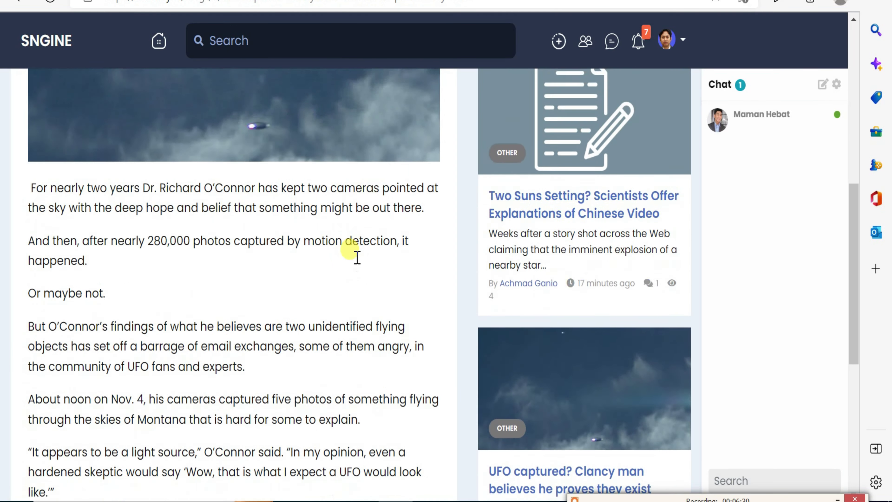
pyautogui.scroll(-9, 357, 258)
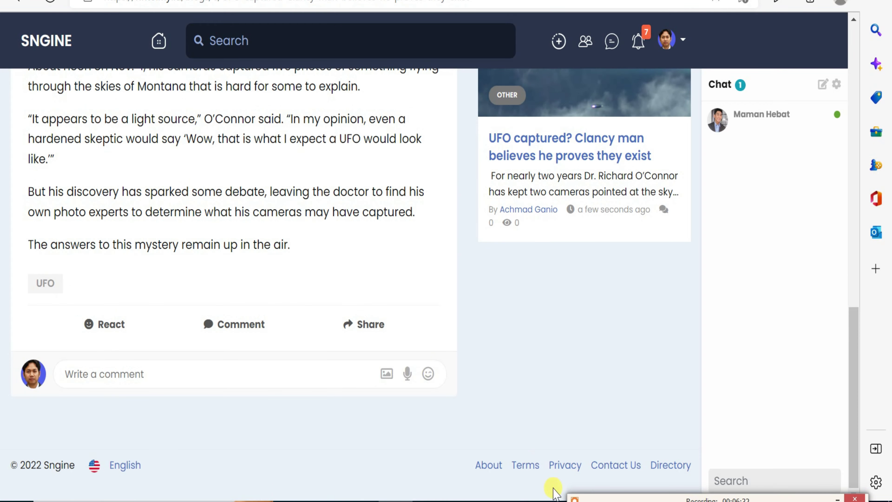
# Open the UFO article from the second account's feed and react to it with Wow.
pyautogui.hotkey('alt', 'Tab')
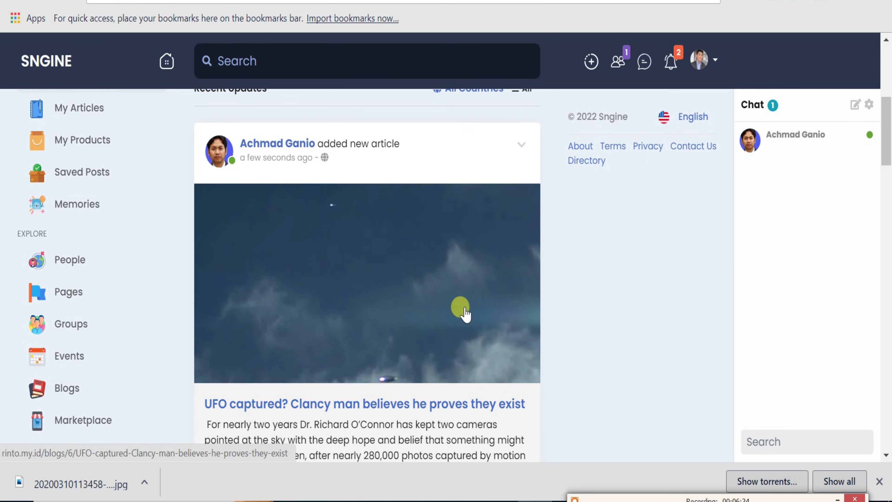
pyautogui.scroll(-2, 462, 309)
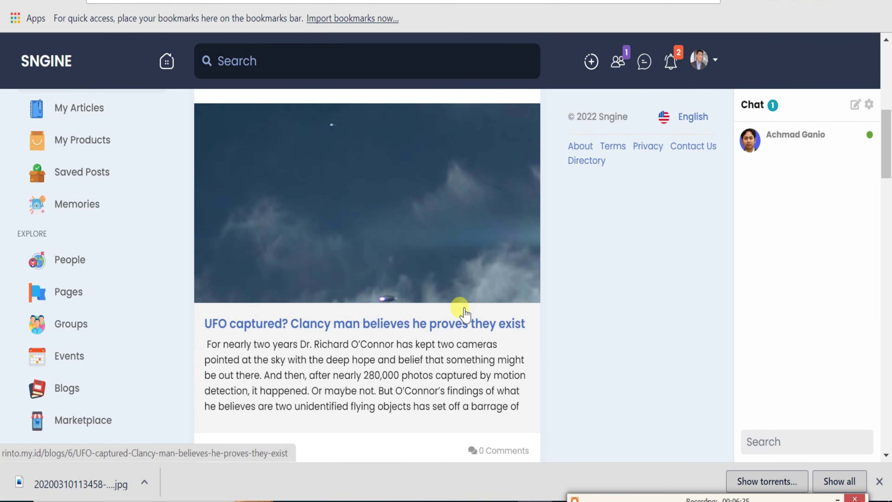
pyautogui.click(456, 329)
pyautogui.scroll(-9, 455, 336)
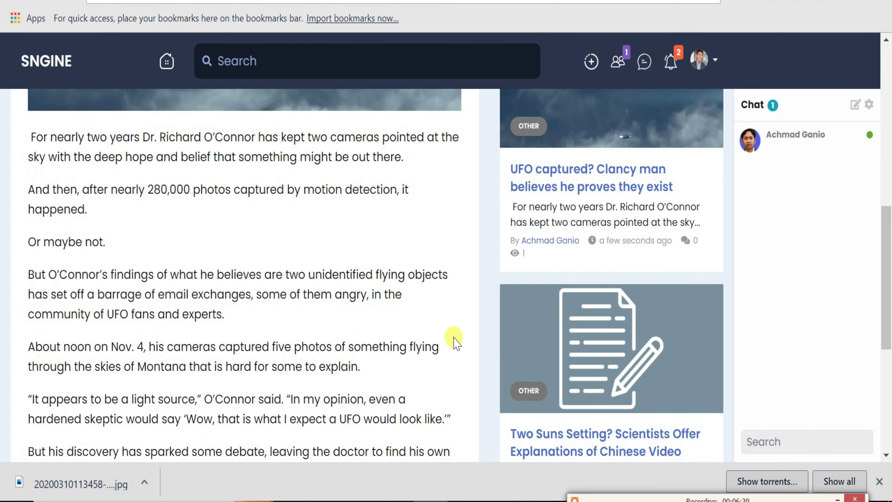
pyautogui.scroll(-4, 455, 341)
pyautogui.moveTo(116, 423)
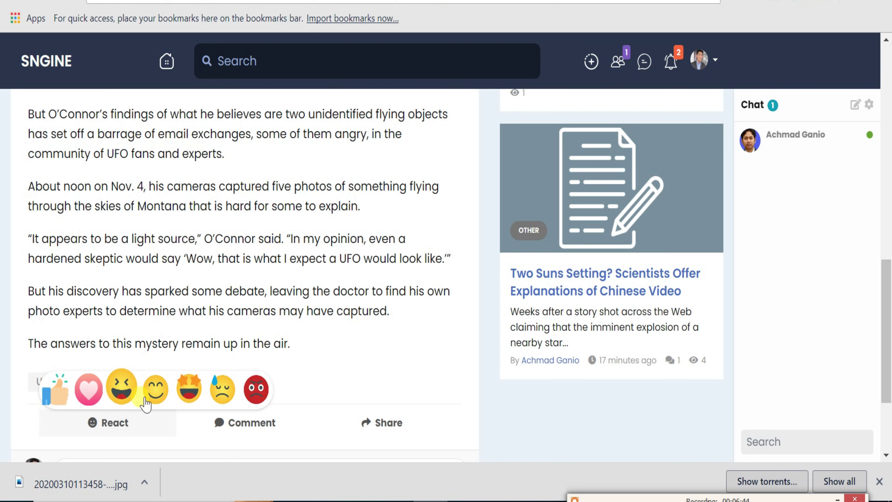
pyautogui.click(188, 404)
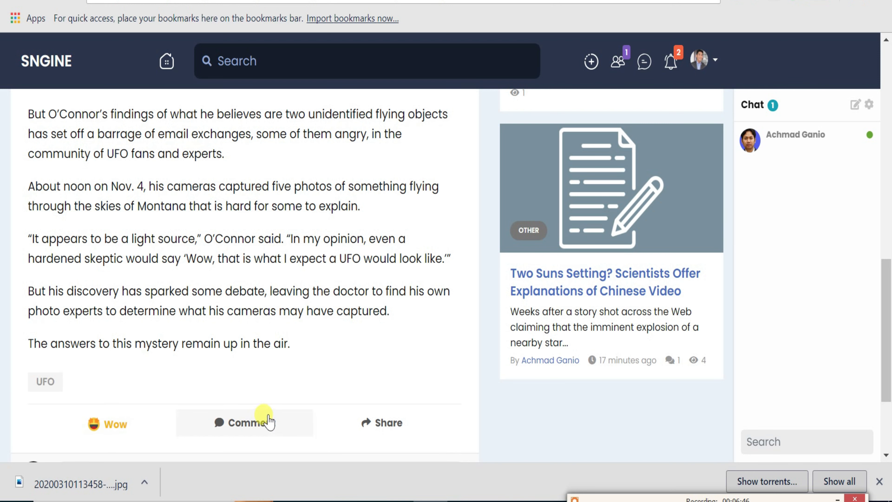
# Comment 'wah heboh' under the UFO article, then select its web address.
pyautogui.scroll(-3, 281, 405)
pyautogui.click(236, 334)
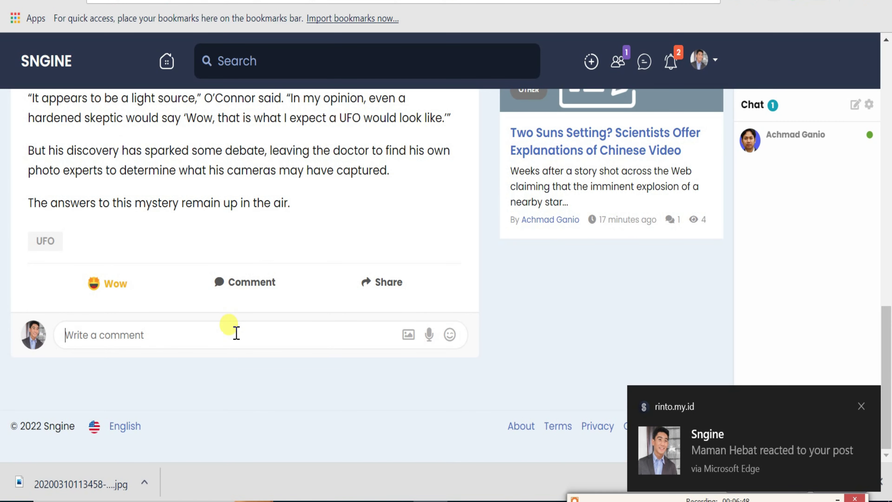
pyautogui.write('wah heboh')
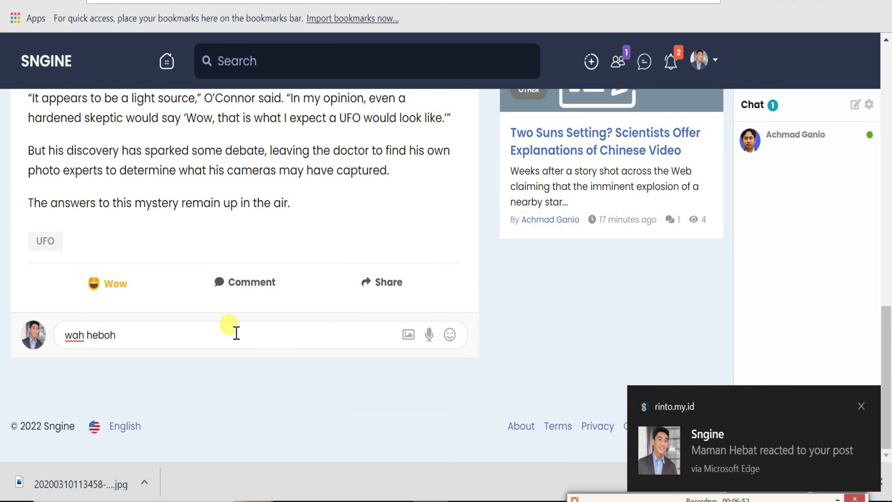
pyautogui.press('Return')
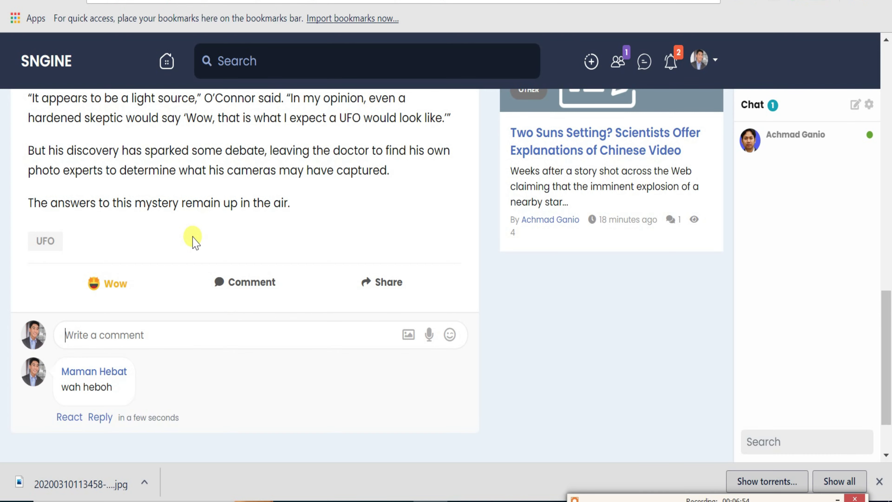
pyautogui.scroll(15, 249, 219)
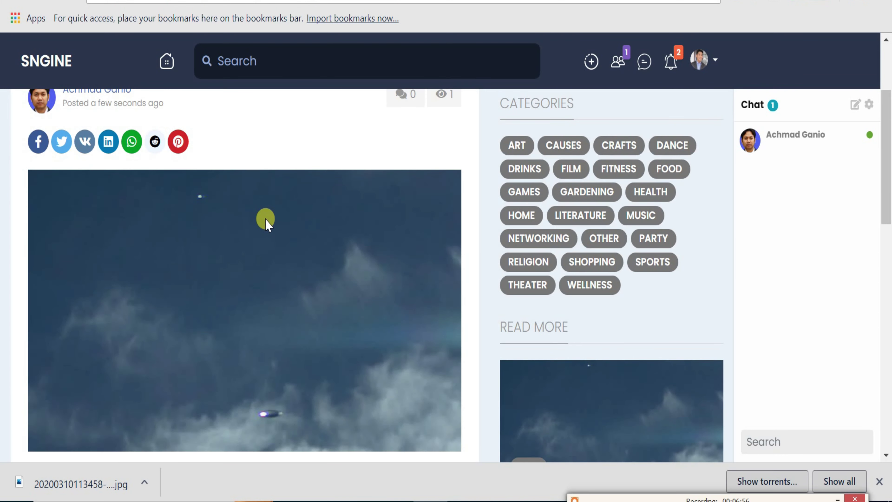
pyautogui.scroll(2, 266, 225)
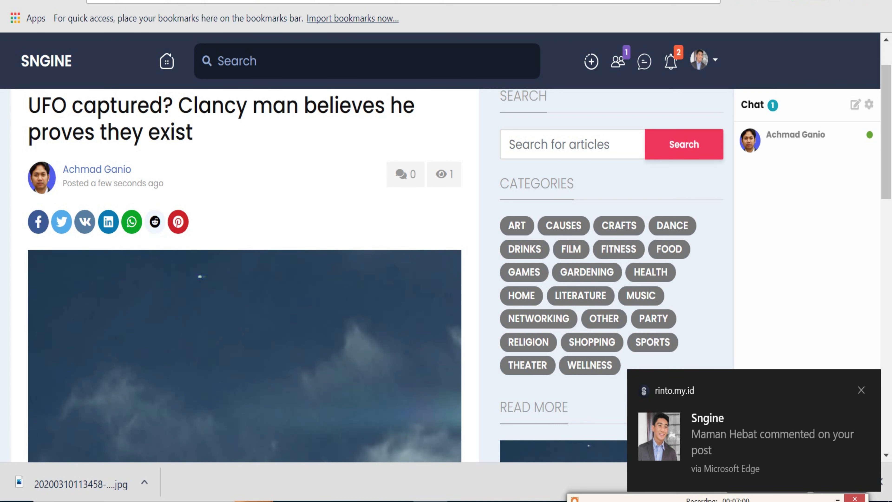
pyautogui.click(292, 1)
pyautogui.rightClick(292, 1)
# Copy the UFO article's address and return to the second account's news feed.
pyautogui.click(318, 53)
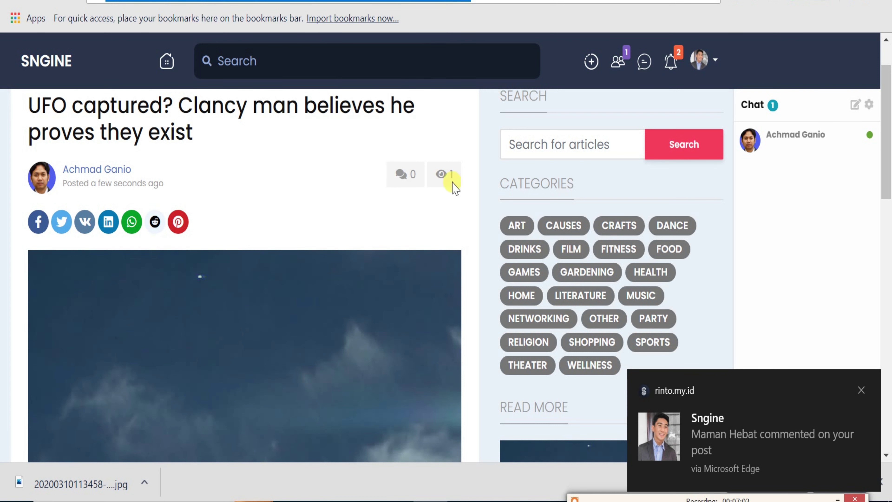
pyautogui.click(744, 436)
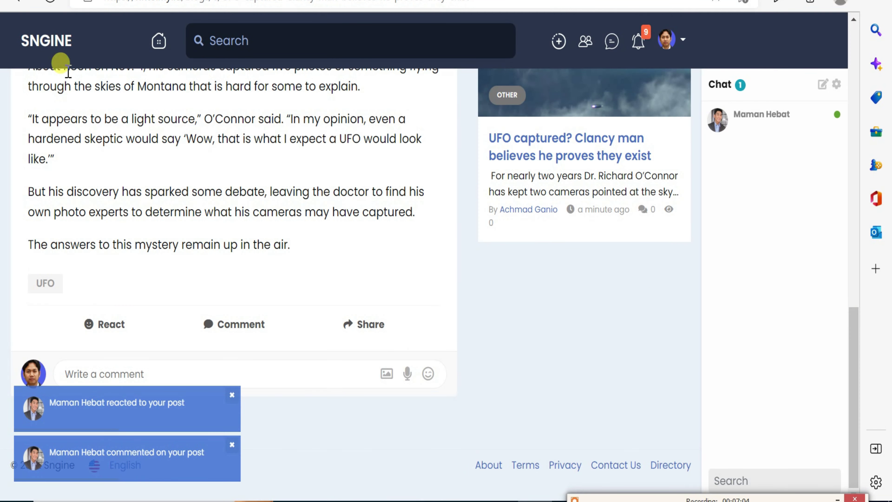
pyautogui.click(46, 62)
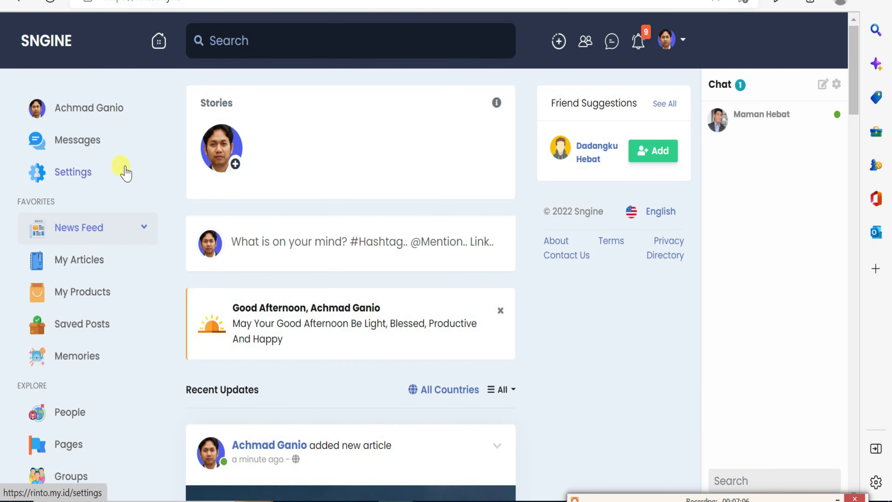
pyautogui.scroll(-2, 120, 171)
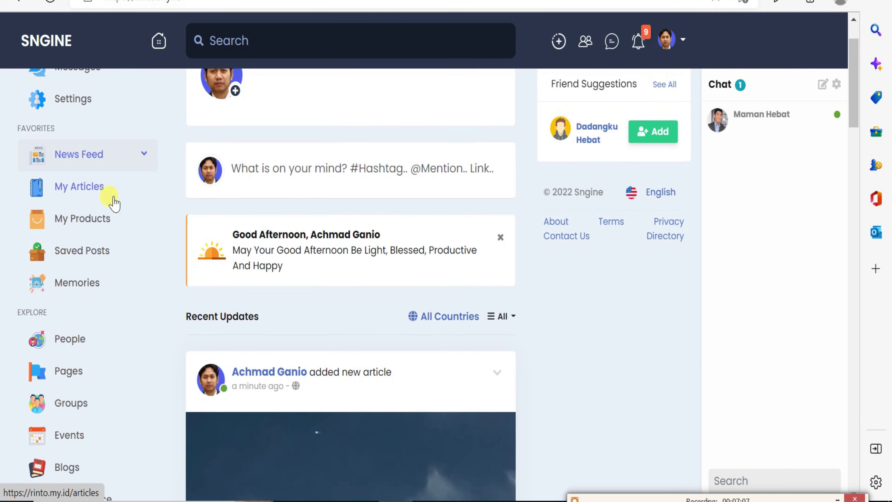
# Browse the empty My Products, Saved Posts and Memories pages, ending on Pages Discover.
pyautogui.click(98, 228)
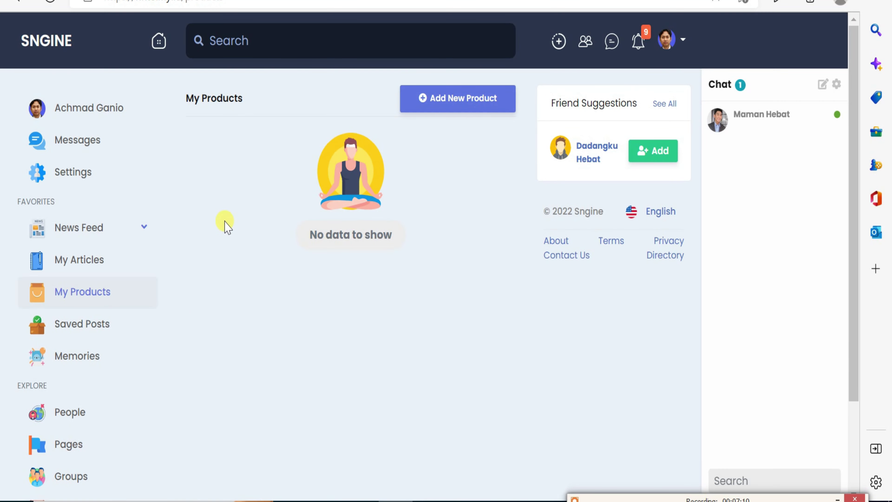
pyautogui.click(88, 330)
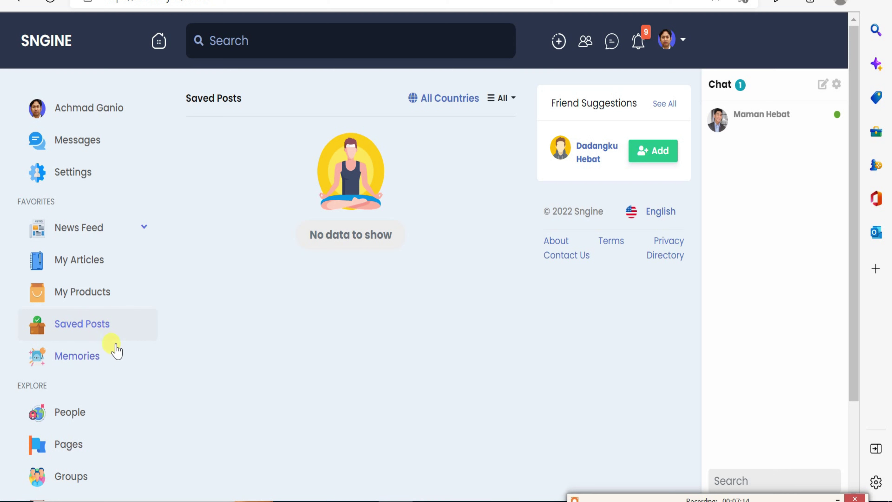
pyautogui.click(97, 366)
pyautogui.scroll(-3, 143, 364)
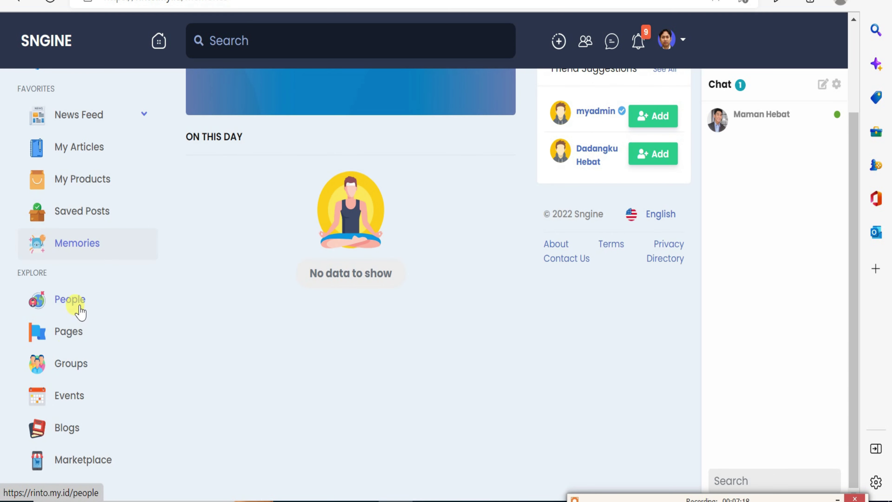
pyautogui.click(69, 340)
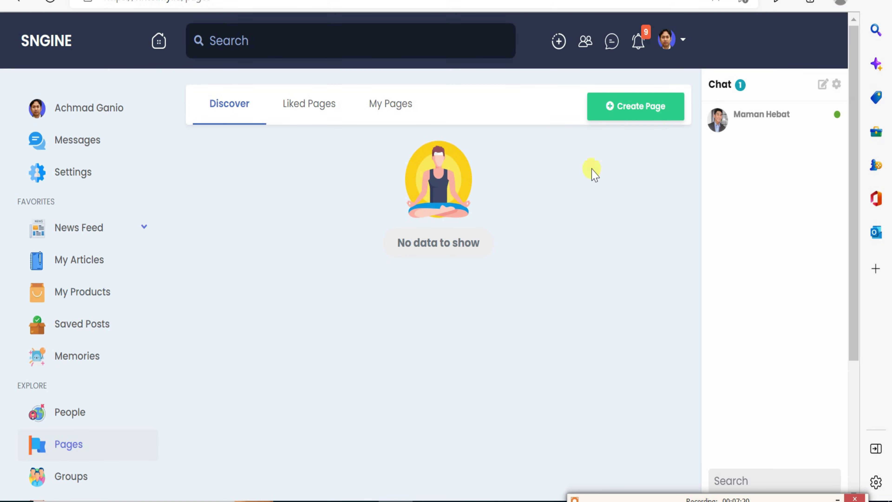
pyautogui.click(632, 111)
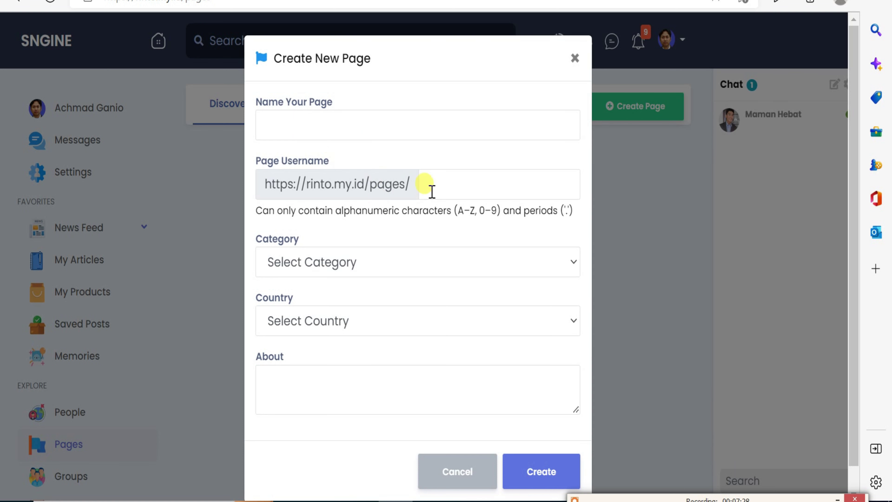
pyautogui.click(431, 189)
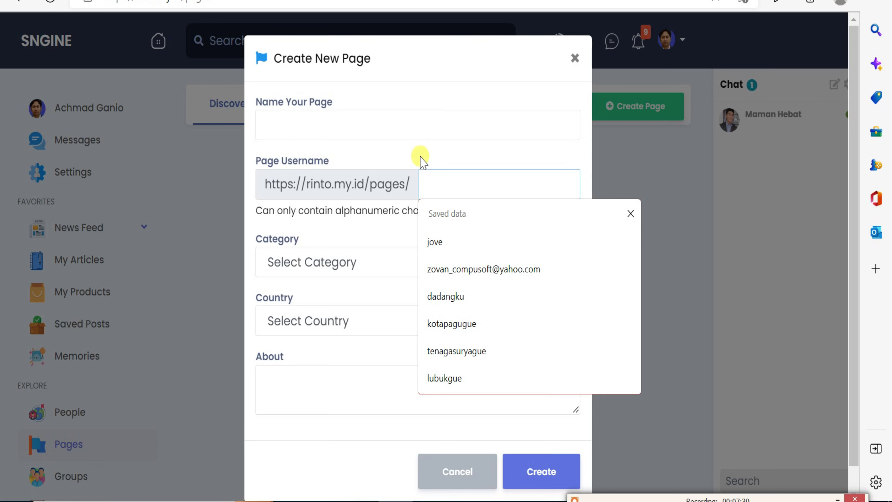
pyautogui.click(396, 120)
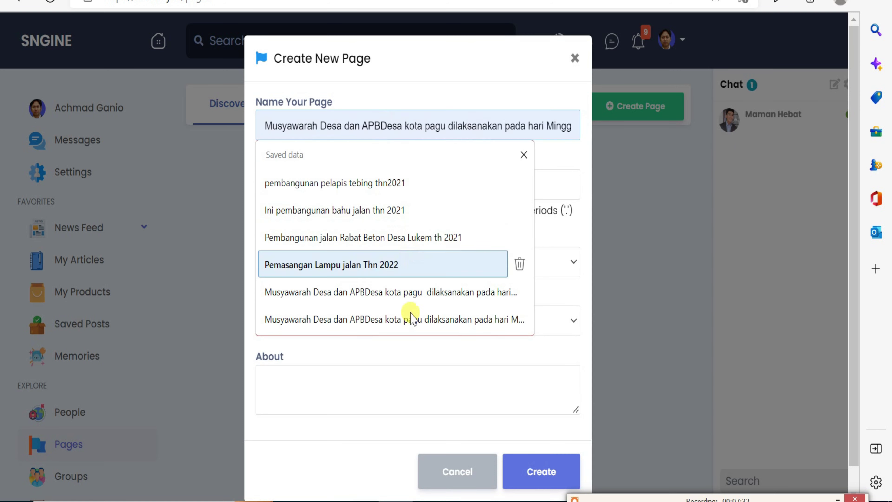
pyautogui.click(370, 420)
pyautogui.click(312, 263)
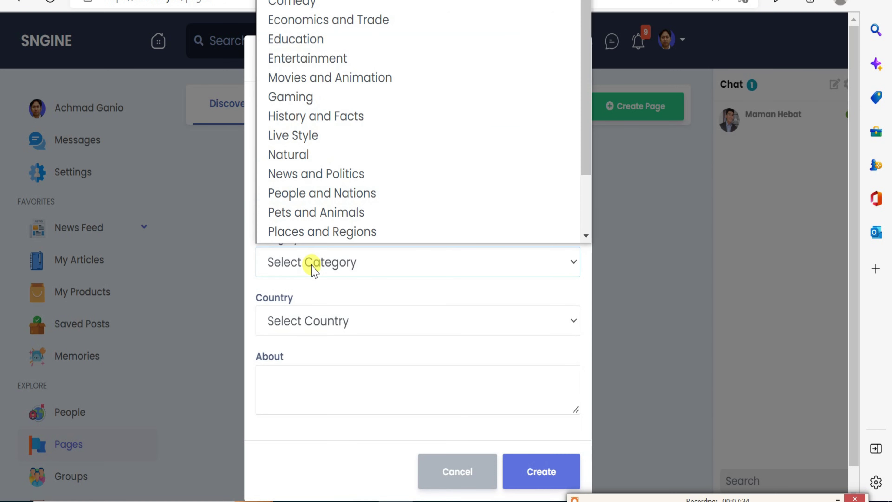
pyautogui.click(340, 378)
pyautogui.click(327, 324)
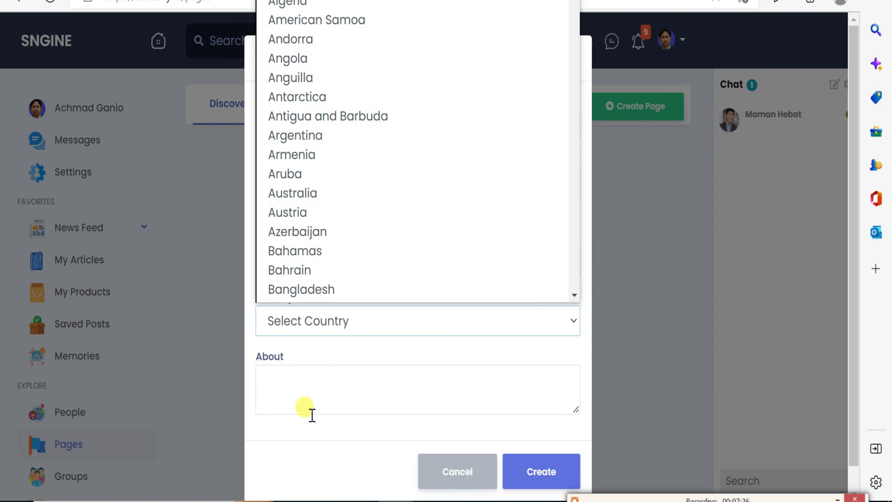
pyautogui.click(310, 420)
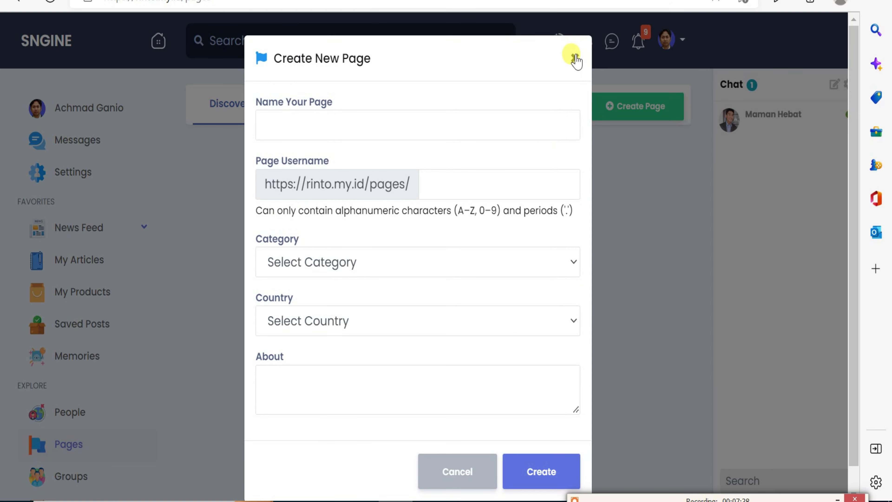
pyautogui.click(575, 58)
pyautogui.scroll(-2, 100, 348)
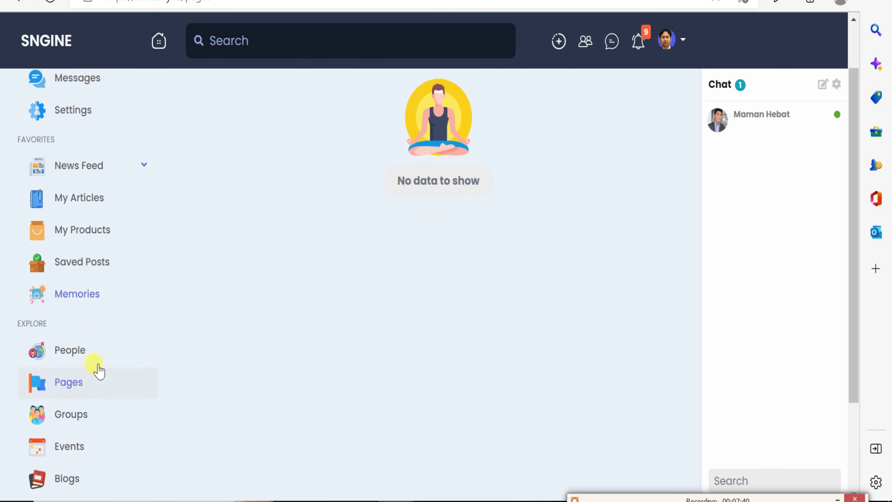
# Look through the Groups directory and Blogs page, then return to the news feed.
pyautogui.click(81, 412)
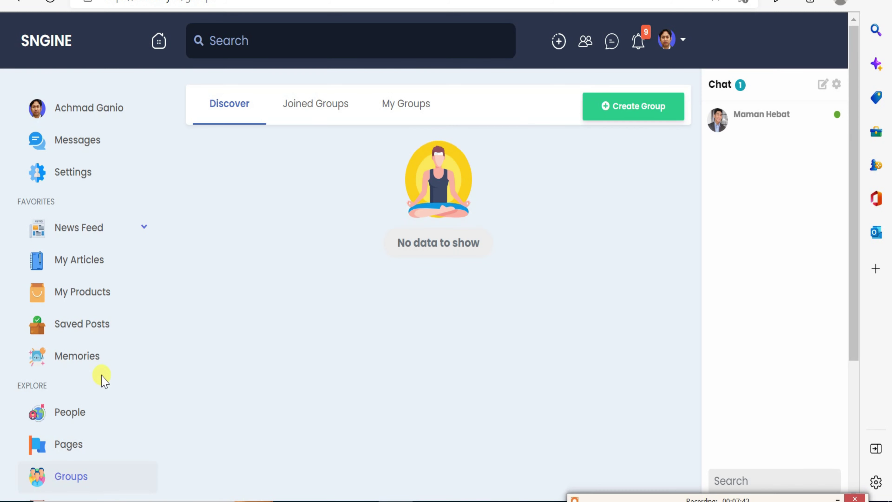
pyautogui.scroll(-2, 102, 382)
pyautogui.scroll(-2, 101, 379)
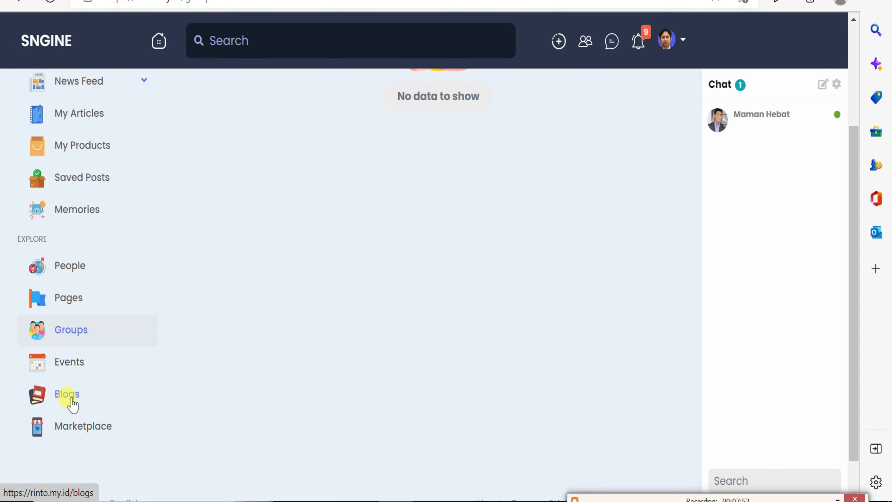
pyautogui.click(67, 394)
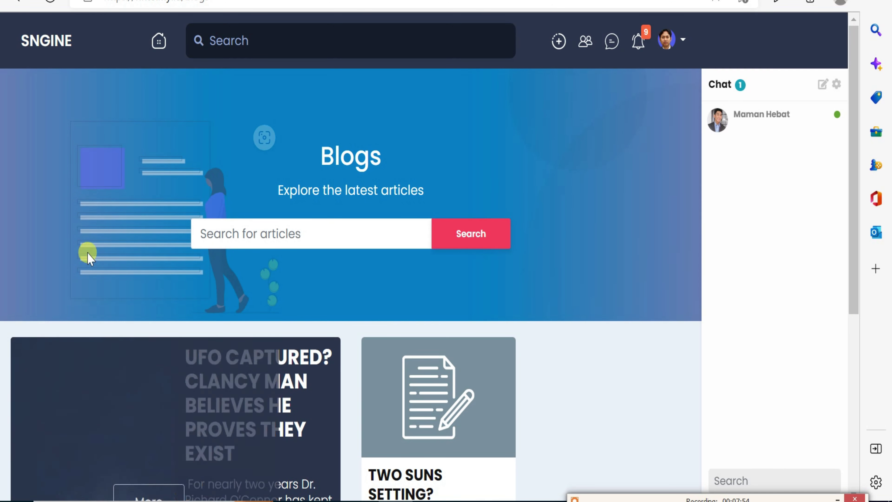
pyautogui.click(45, 37)
pyautogui.scroll(-8, 102, 232)
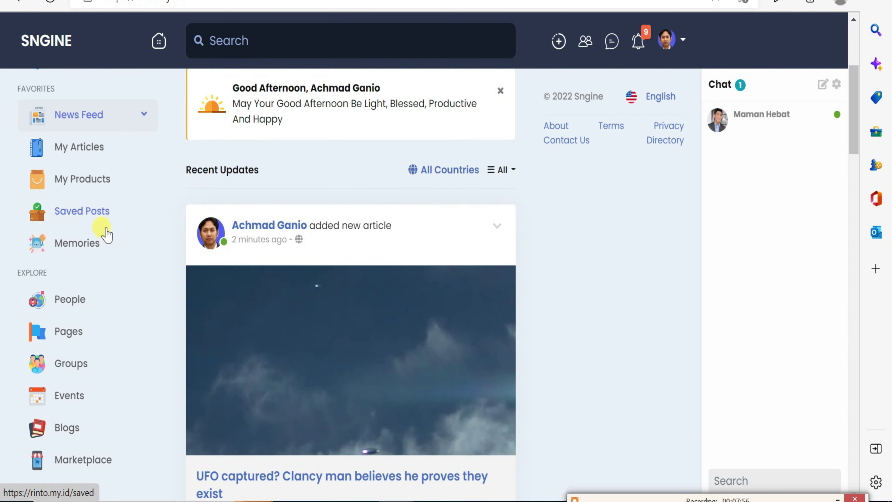
pyautogui.scroll(-2, 98, 404)
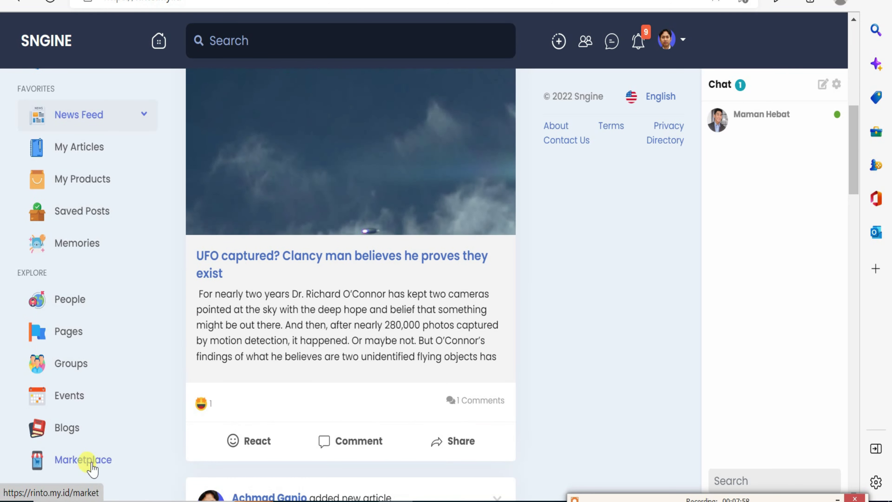
# Start a Marketplace product listing, view its categories, then cancel without listing.
pyautogui.click(92, 460)
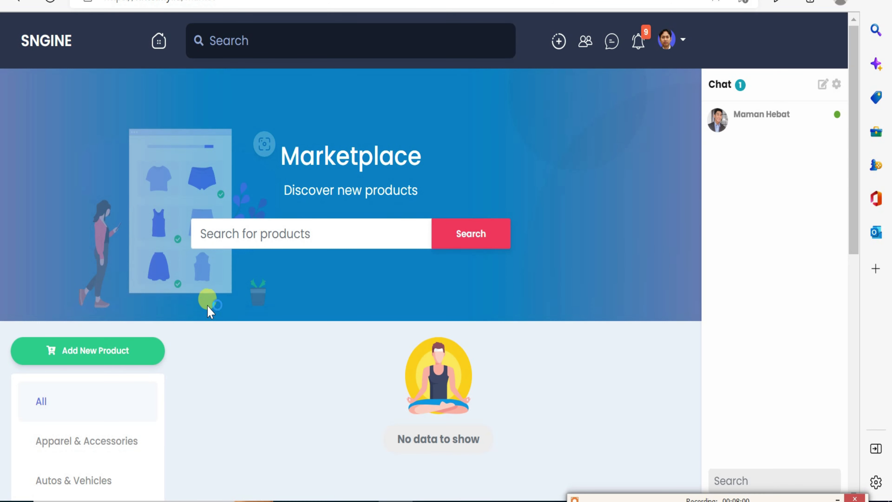
pyautogui.scroll(-4, 210, 312)
pyautogui.click(140, 211)
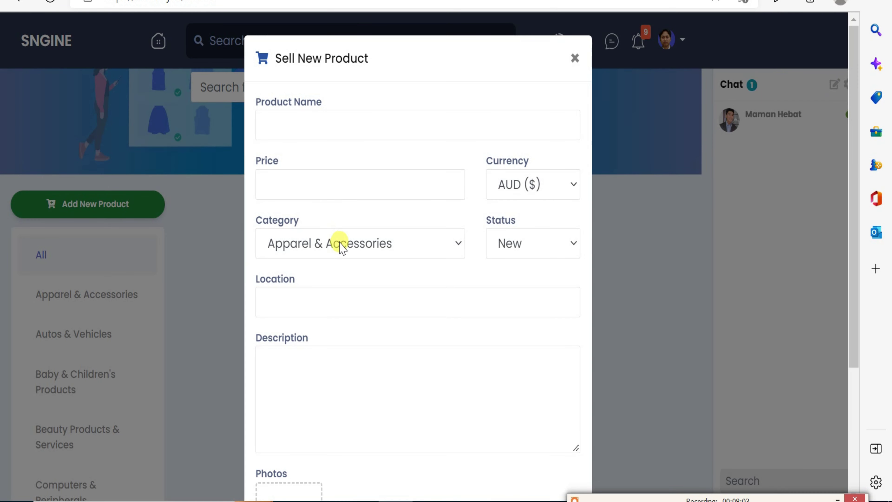
pyautogui.click(340, 242)
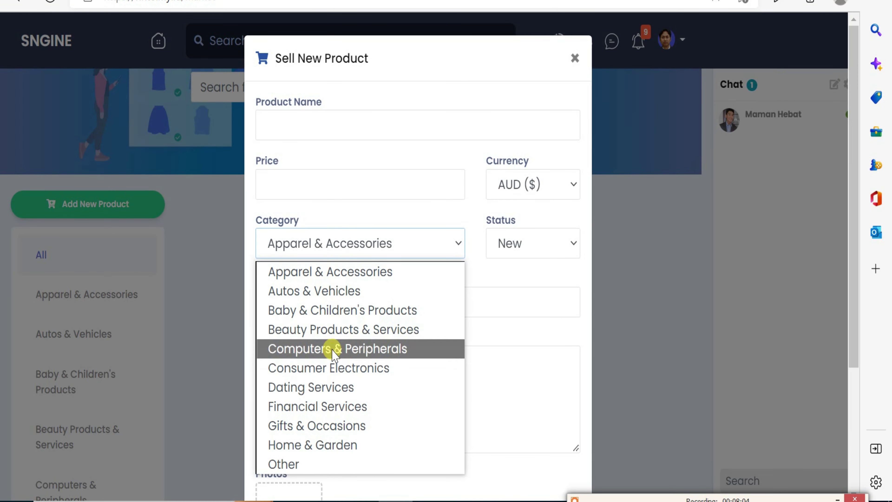
pyautogui.click(574, 58)
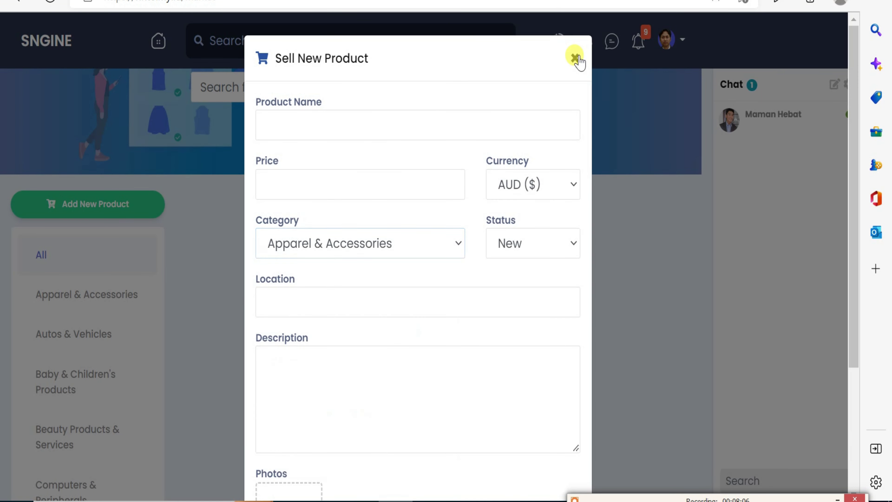
pyautogui.click(575, 58)
# Go back to the news feed home and scroll through its posts.
pyautogui.click(65, 52)
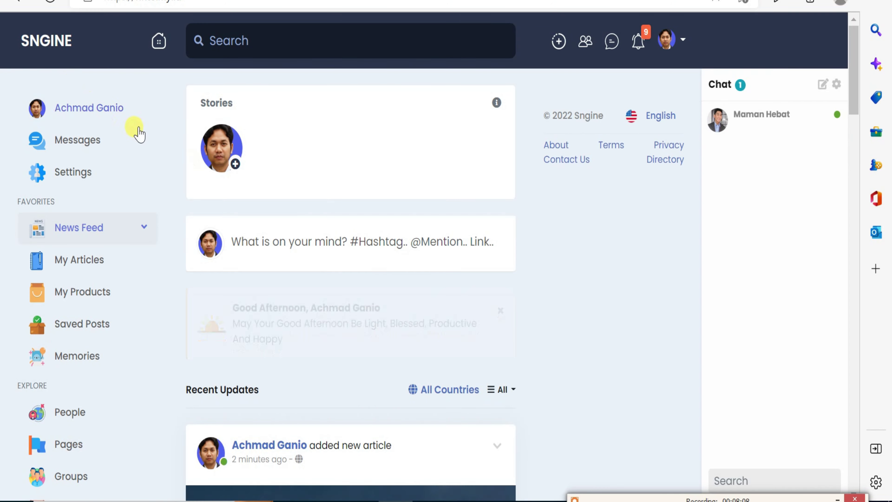
pyautogui.scroll(-3, 198, 155)
pyautogui.scroll(-3, 198, 162)
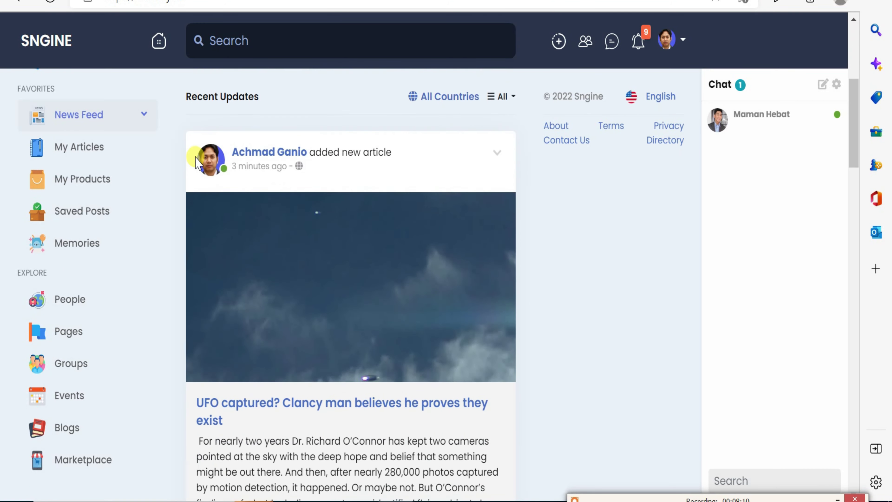
pyautogui.scroll(-3, 194, 159)
pyautogui.scroll(10, 150, 167)
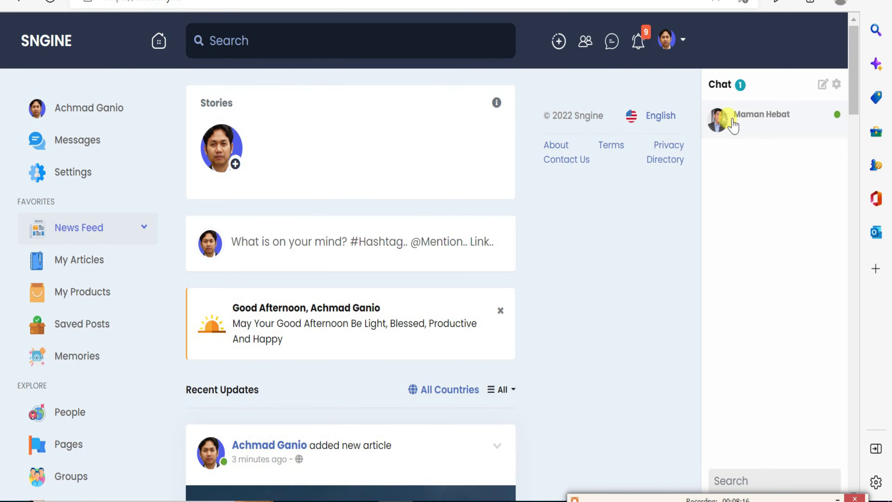
# Send a hello greeting to the online contact in chat and answer it from the second account.
pyautogui.click(742, 122)
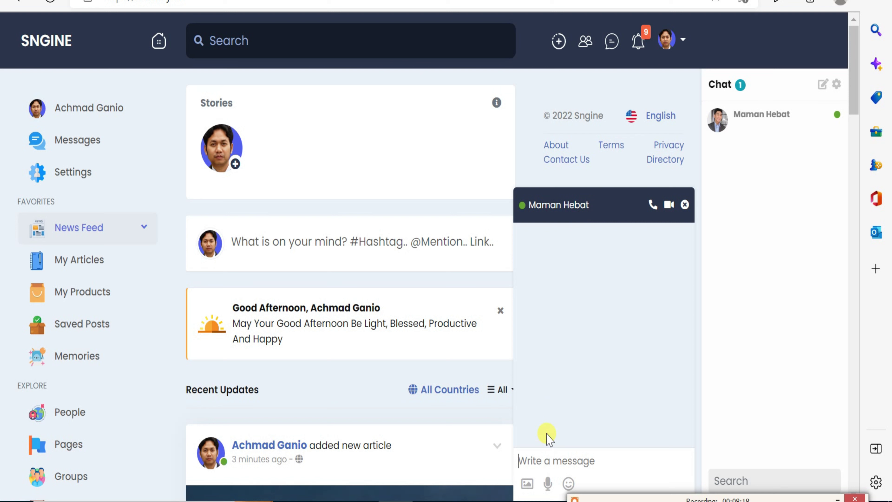
pyautogui.write('halooo maman')
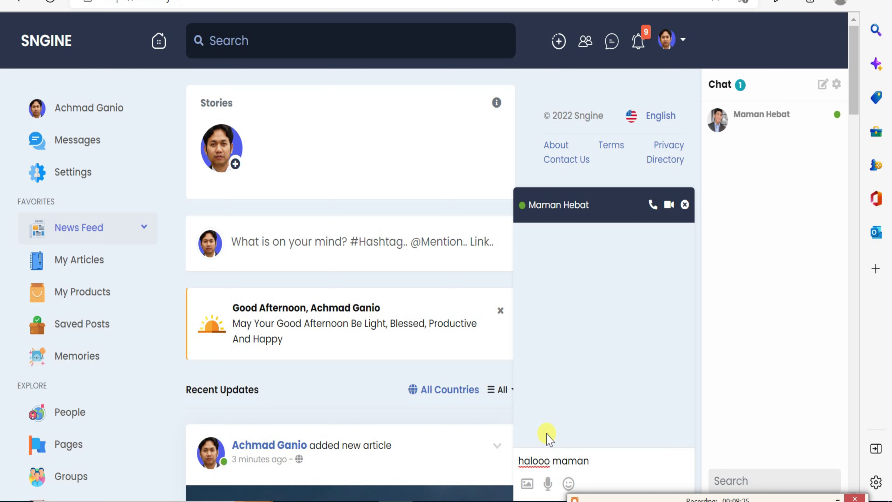
pyautogui.press('Return')
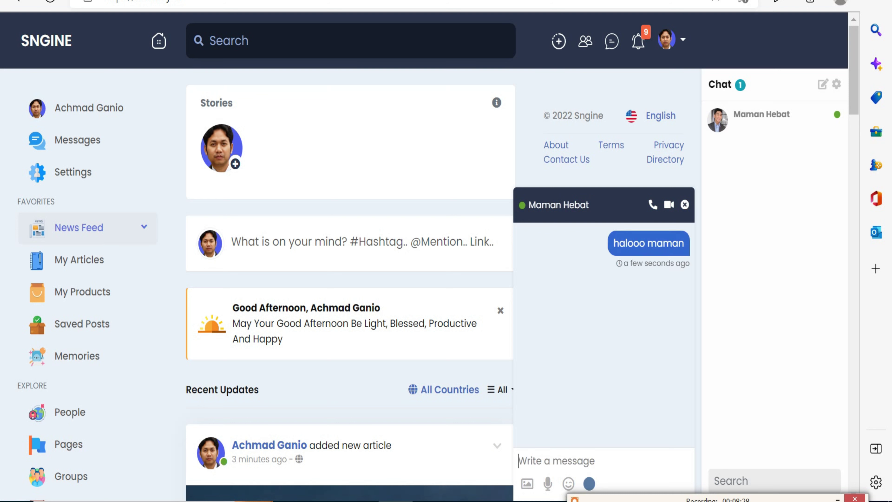
pyautogui.hotkey('alt', 'Tab')
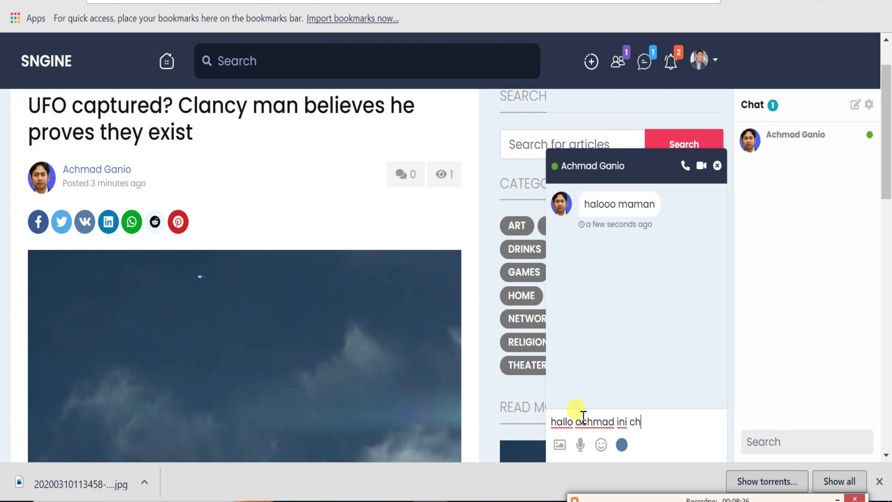
pyautogui.press('Return')
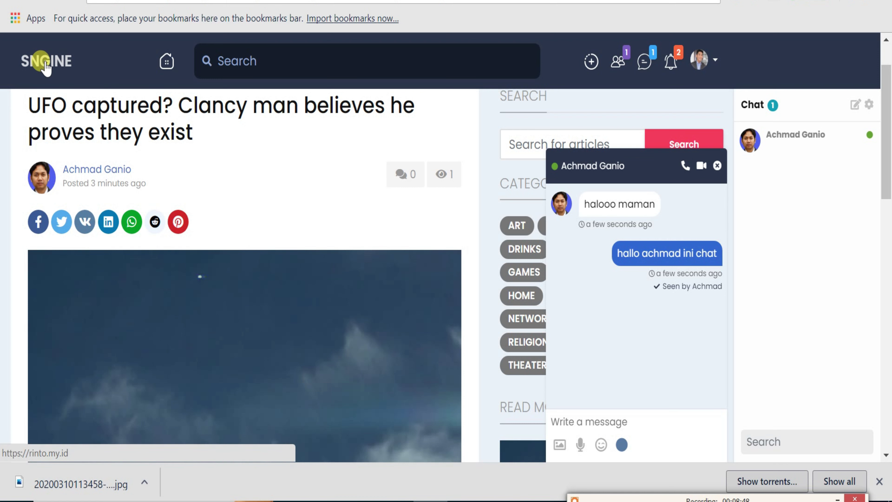
# Check the second account's messages, friend requests and notifications lists.
pyautogui.click(69, 84)
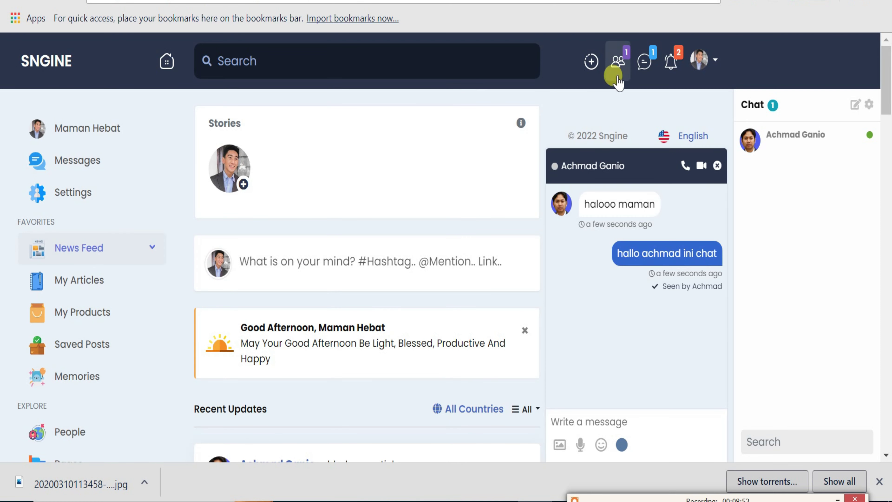
pyautogui.click(639, 70)
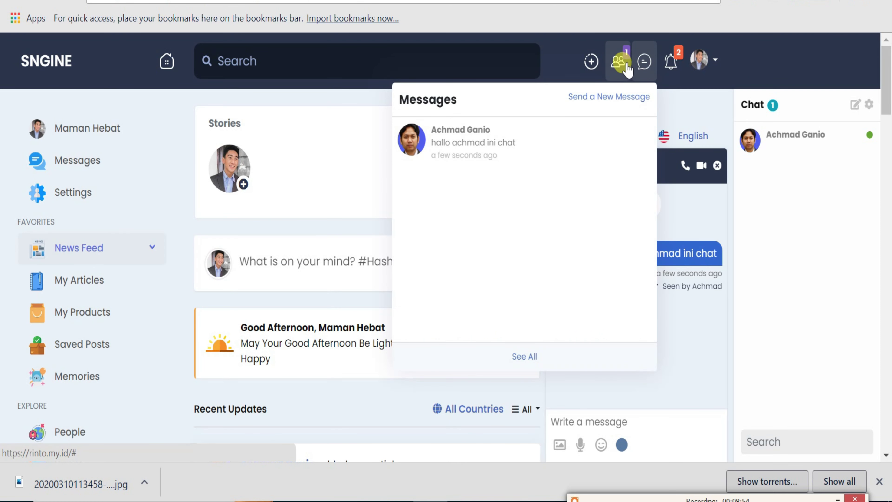
pyautogui.click(619, 63)
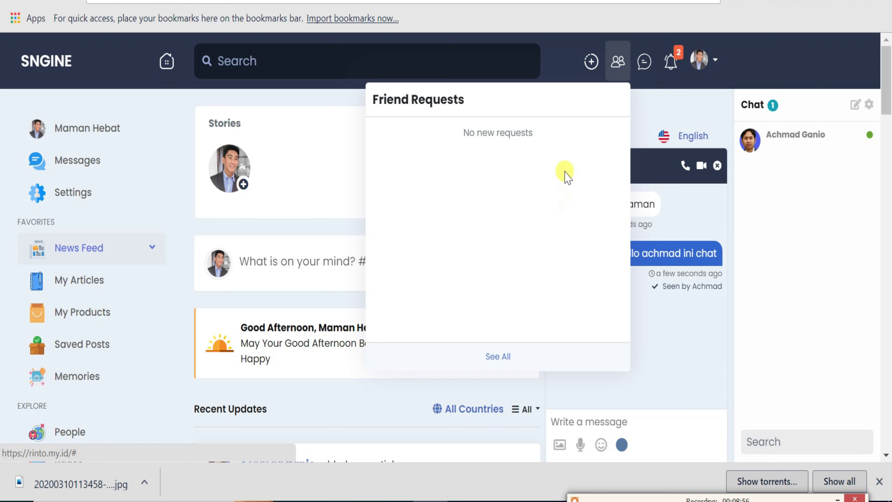
pyautogui.click(674, 67)
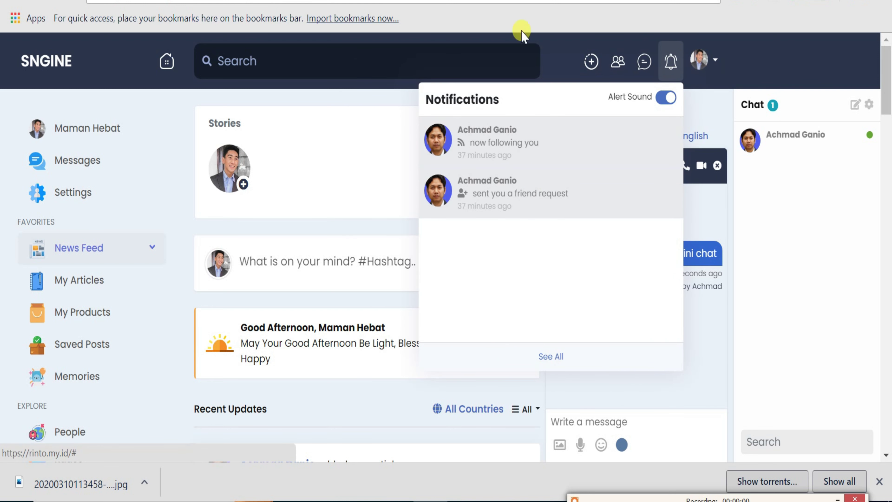
pyautogui.click(559, 57)
# Reload the first account's news feed and scroll down through its posts.
pyautogui.scroll(-5, 119, 184)
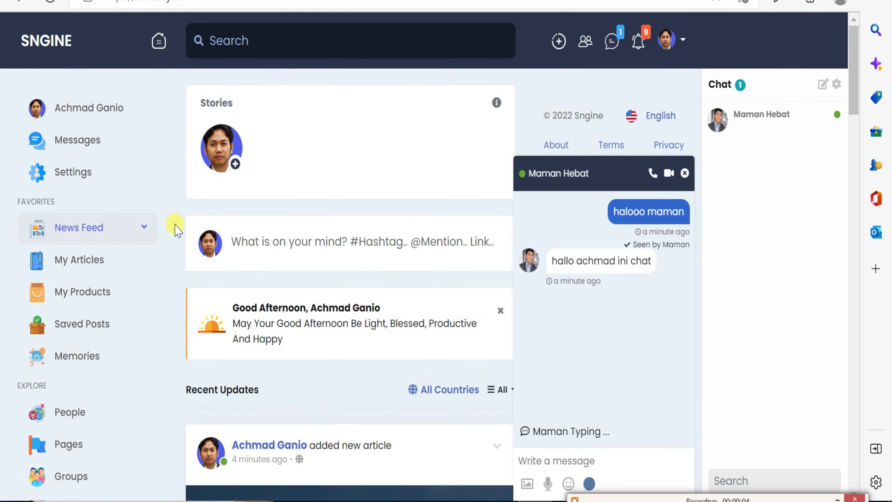
pyautogui.scroll(-10, 141, 144)
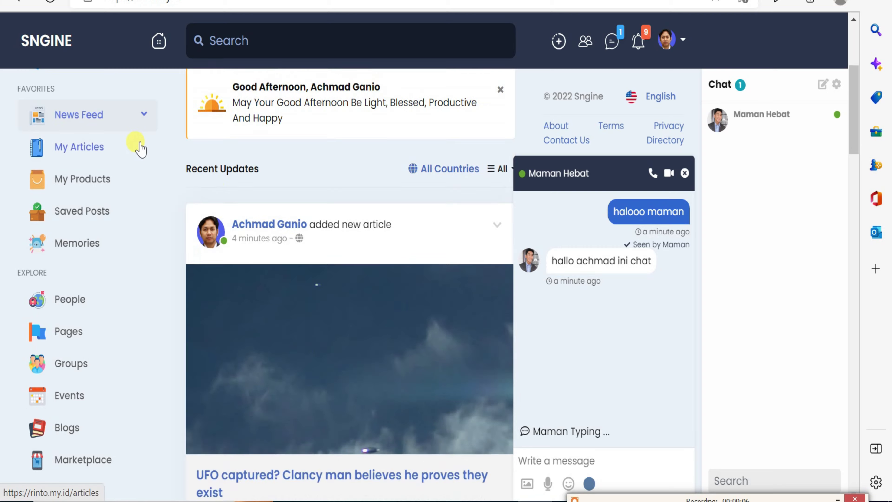
pyautogui.scroll(-4, 141, 148)
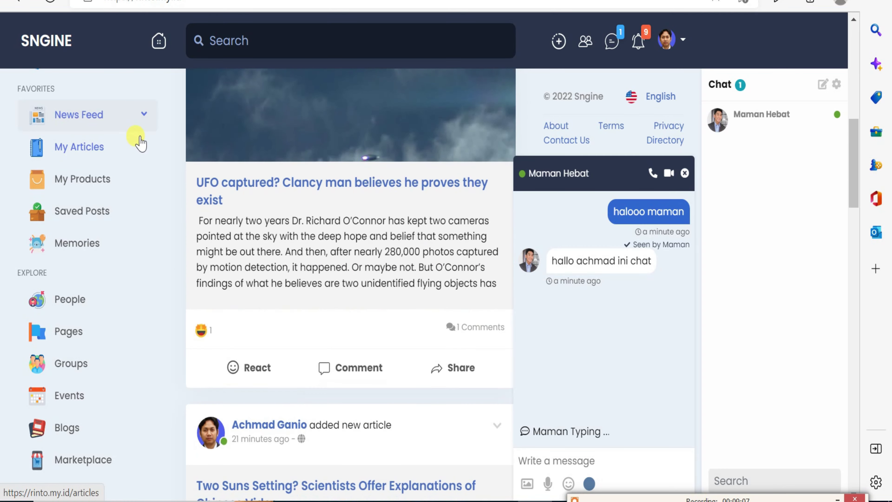
pyautogui.click(60, 33)
pyautogui.scroll(-13, 267, 167)
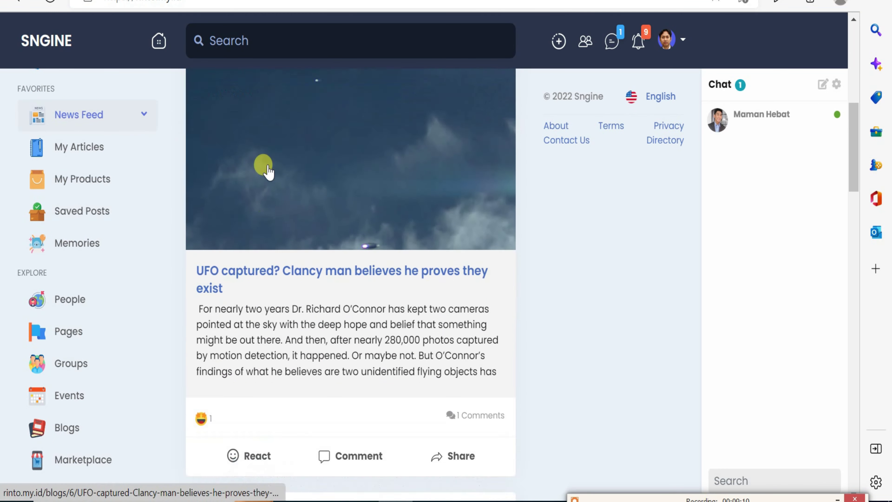
pyautogui.scroll(-20, 269, 168)
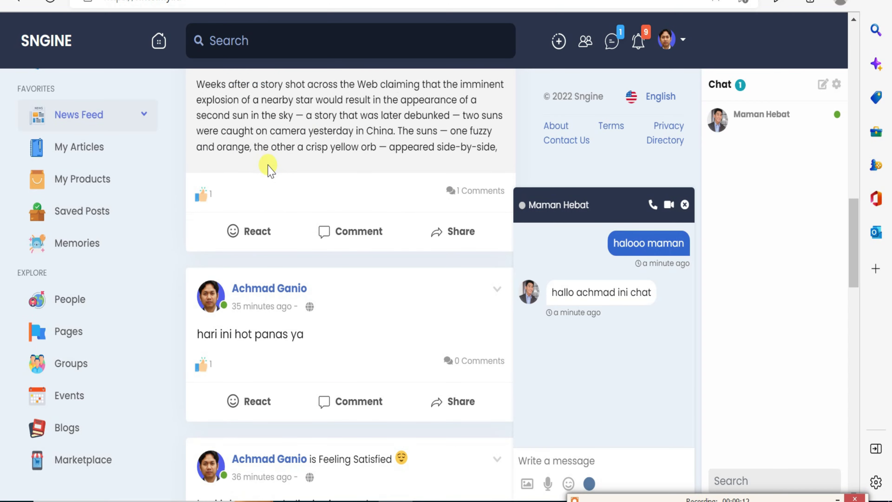
pyautogui.scroll(-10, 269, 168)
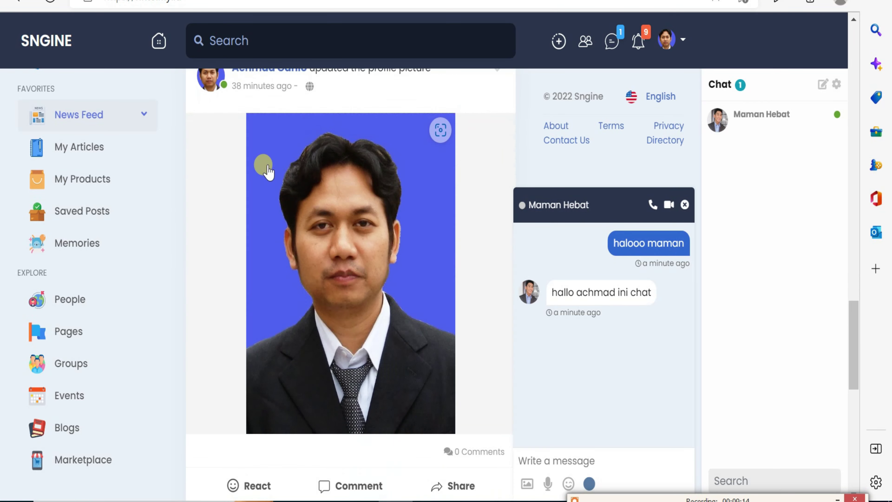
pyautogui.scroll(-14, 268, 169)
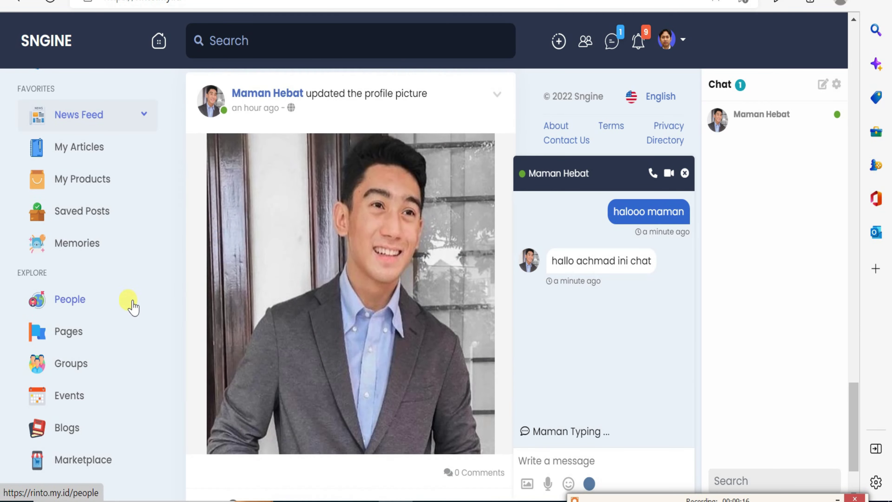
pyautogui.click(90, 433)
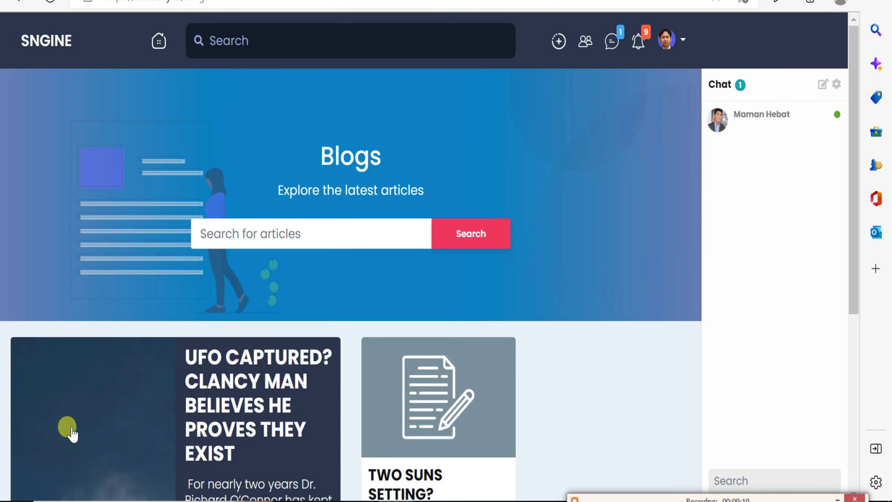
pyautogui.scroll(-4, 562, 362)
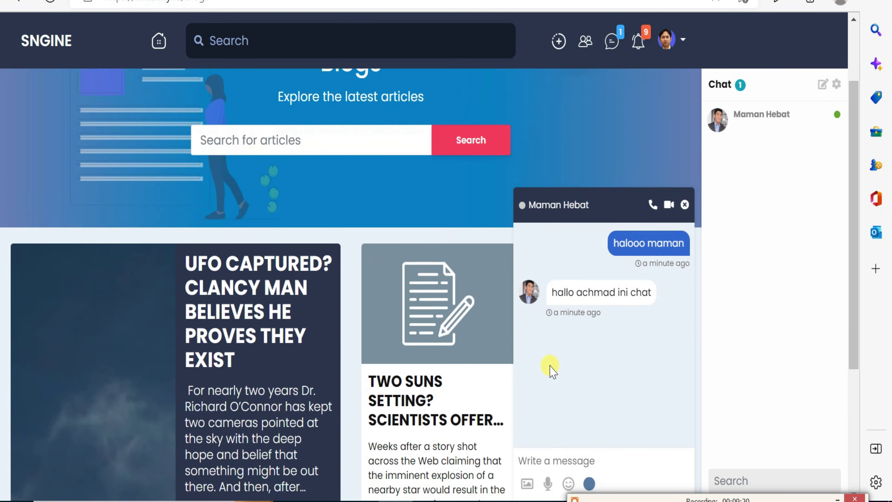
pyautogui.scroll(-4, 492, 371)
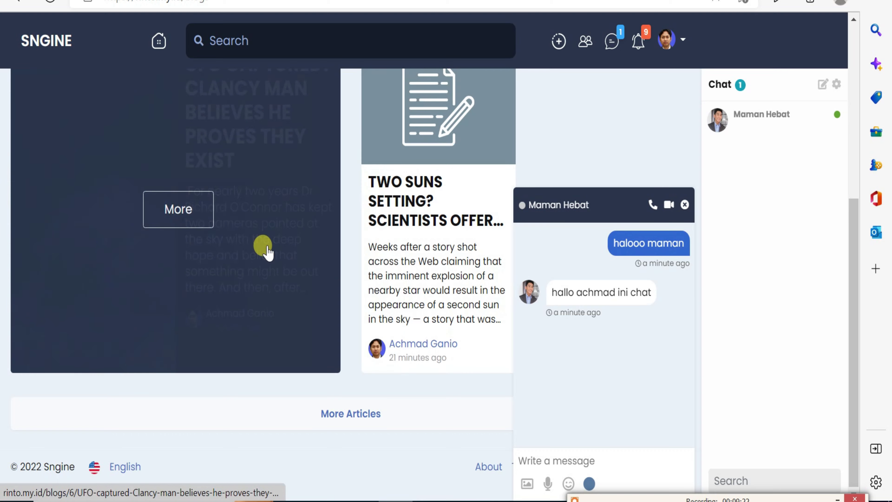
pyautogui.click(199, 220)
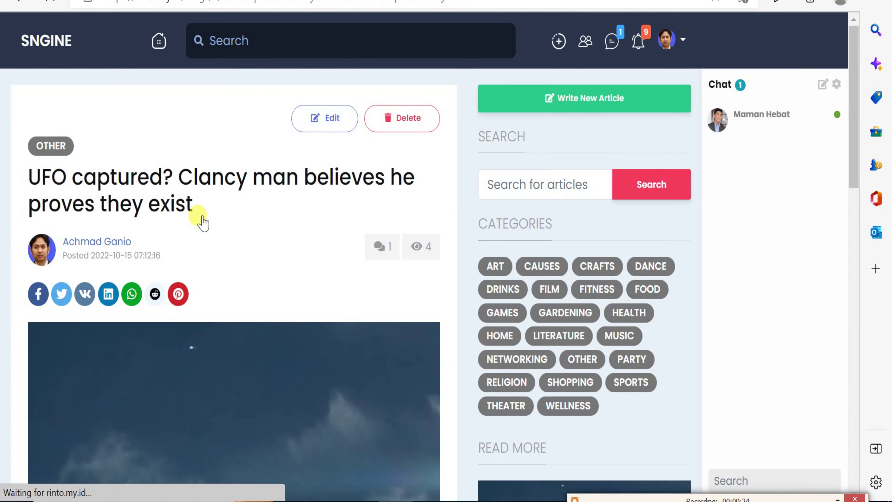
pyautogui.scroll(-15, 252, 228)
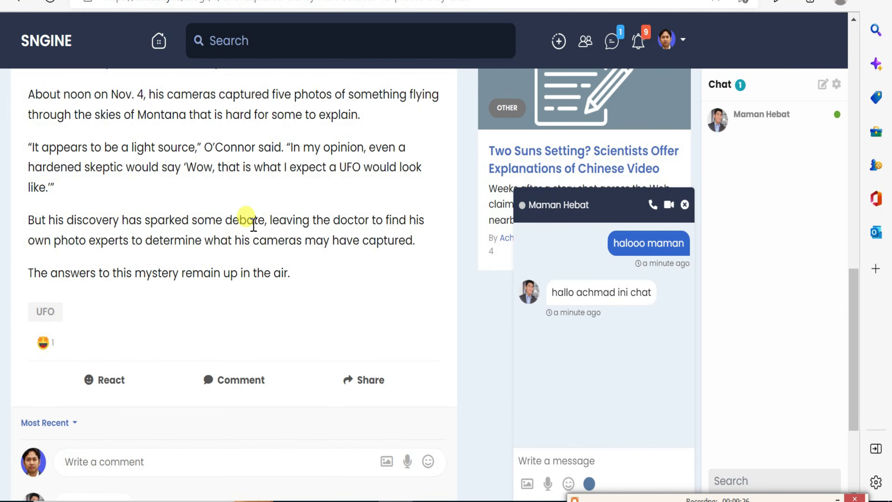
pyautogui.scroll(-5, 253, 225)
pyautogui.scroll(20, 252, 228)
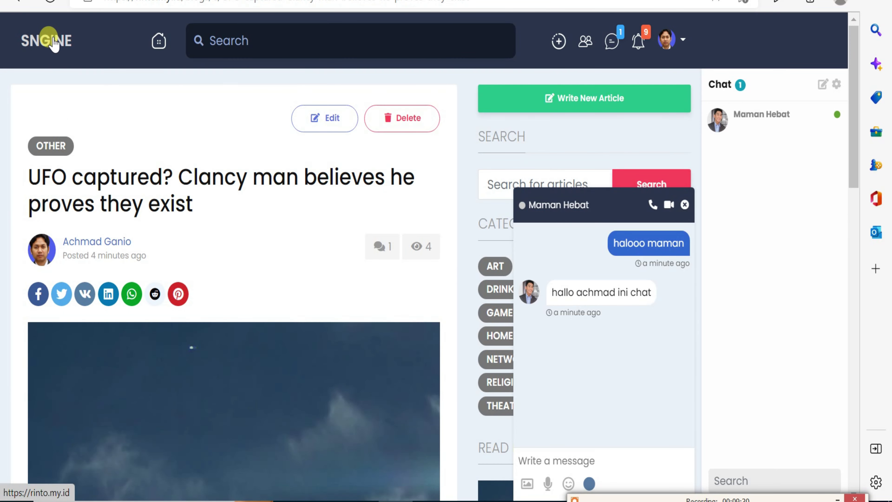
pyautogui.click(54, 43)
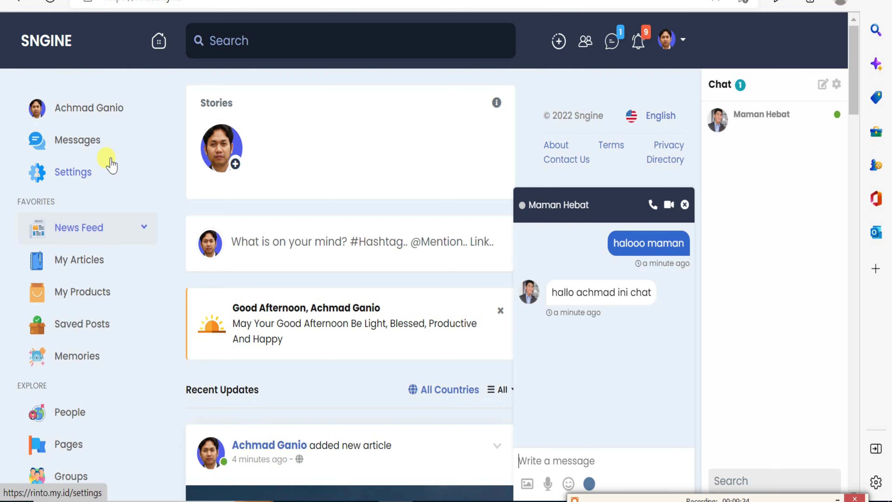
# Close the chat box and go to the Account Settings page with e-mail and username.
pyautogui.scroll(-2, 111, 166)
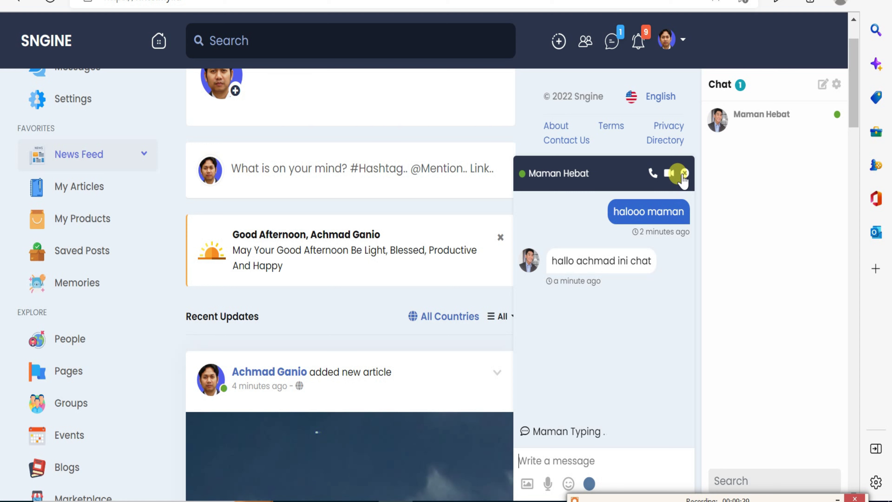
pyautogui.click(684, 174)
pyautogui.scroll(-2, 357, 232)
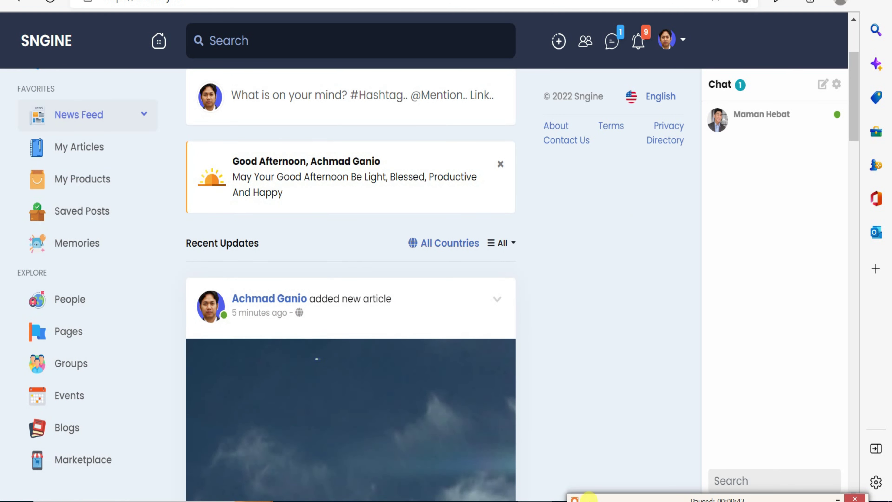
pyautogui.scroll(4, 611, 285)
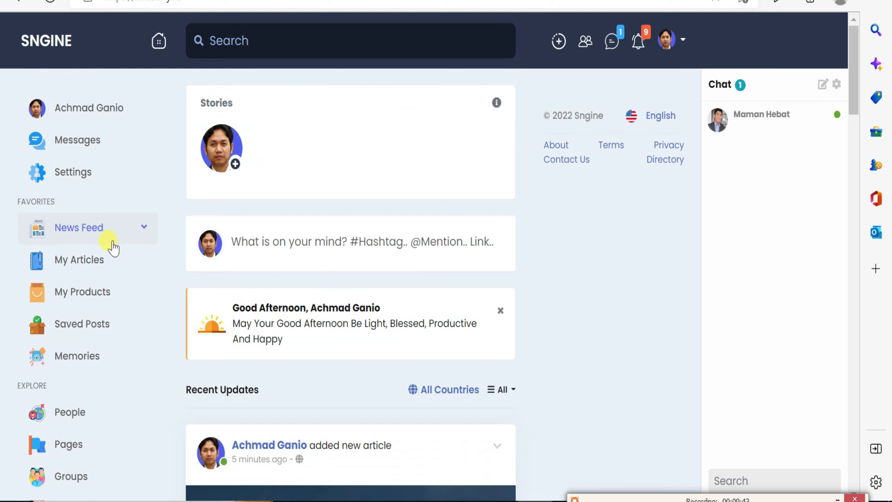
pyautogui.click(86, 181)
# Browse the Edit Profile forms: Basic, Work, Location, Education, Social Links and Design.
pyautogui.scroll(-1, 83, 198)
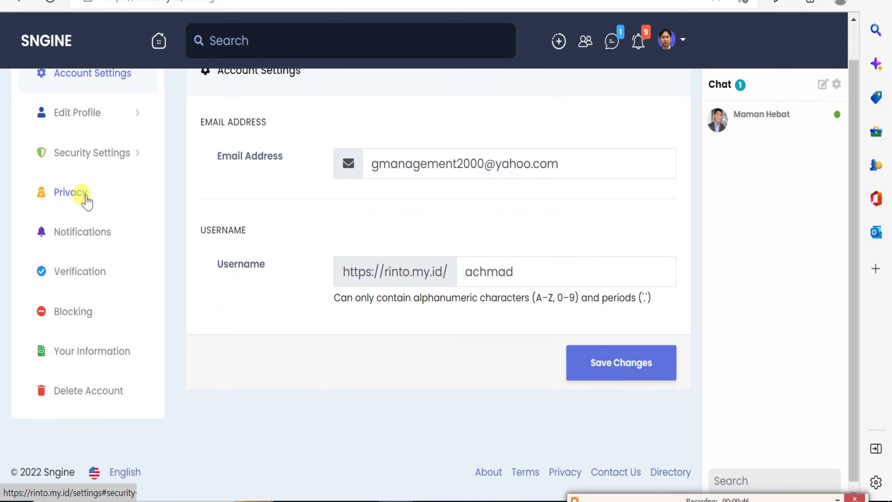
pyautogui.scroll(1, 81, 351)
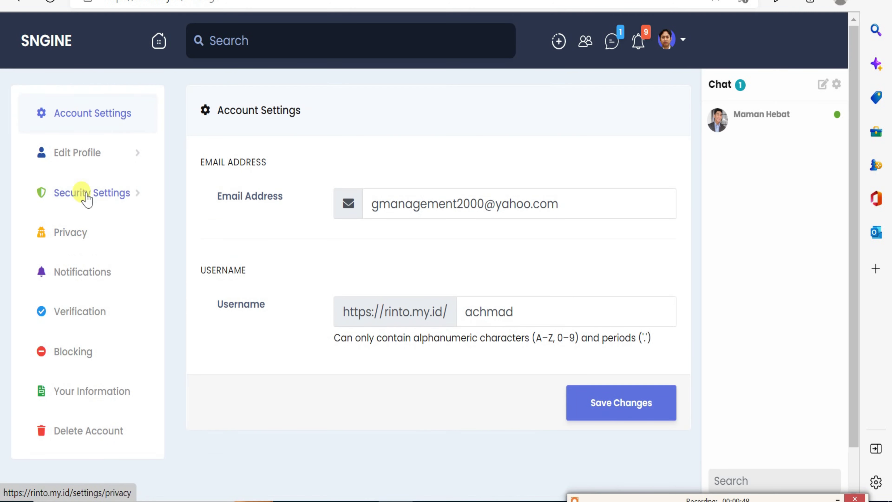
pyautogui.click(88, 164)
pyautogui.click(74, 187)
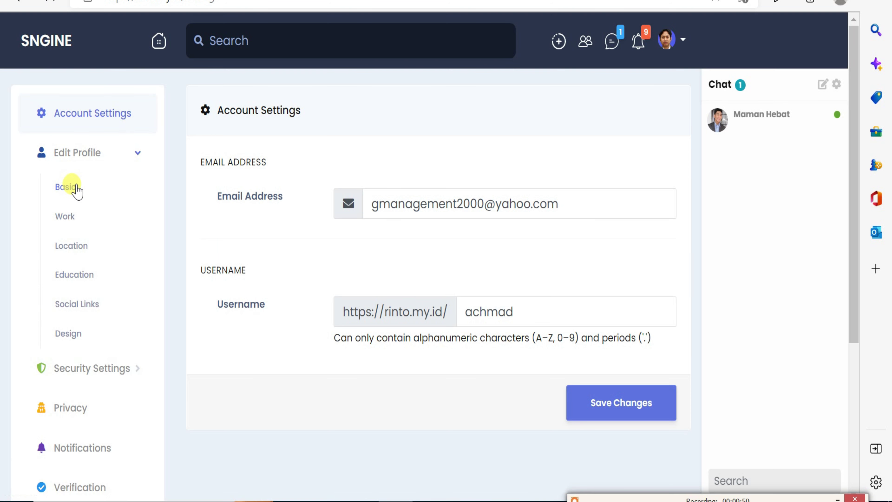
pyautogui.click(72, 217)
pyautogui.click(71, 246)
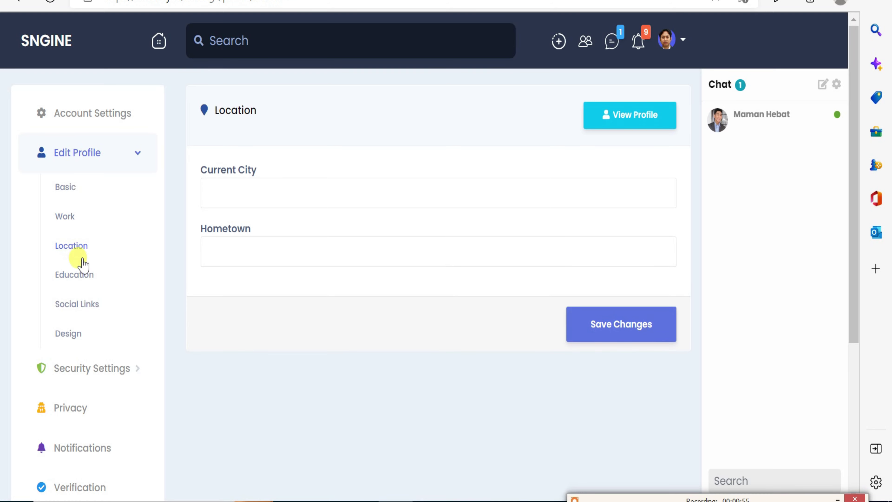
pyautogui.click(81, 276)
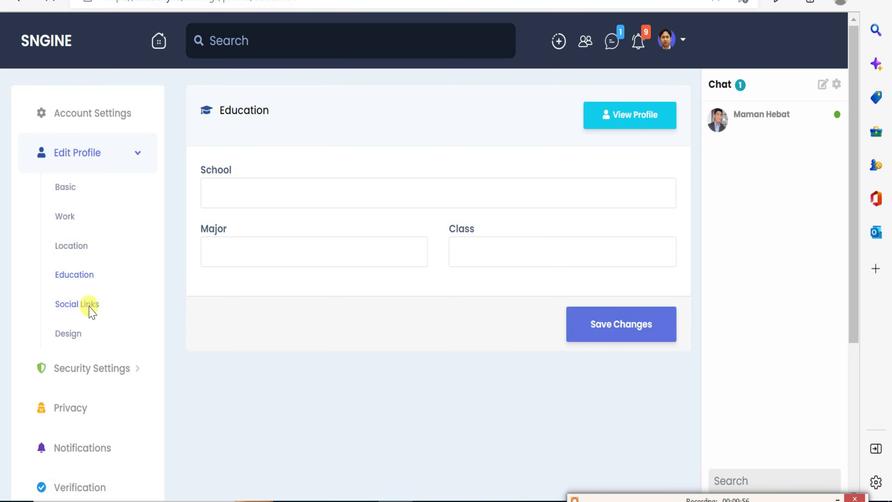
pyautogui.click(90, 306)
pyautogui.click(89, 344)
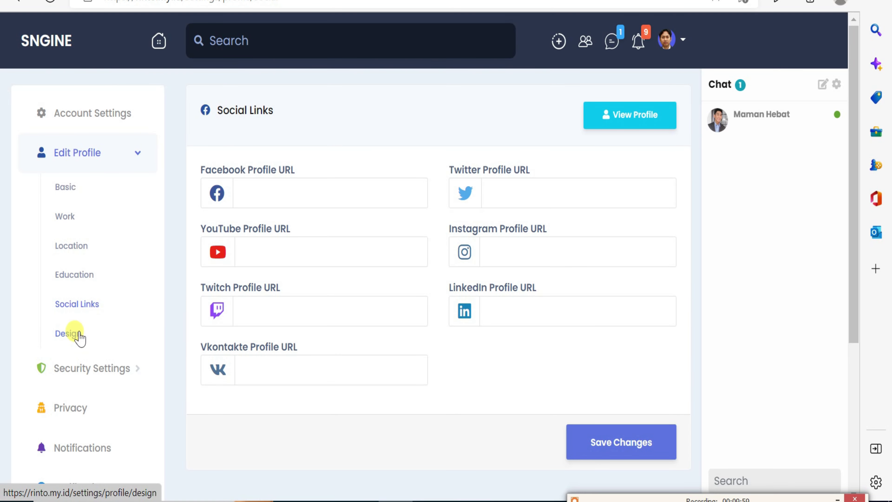
# Expand Security Settings and view the Privacy settings page.
pyautogui.click(99, 374)
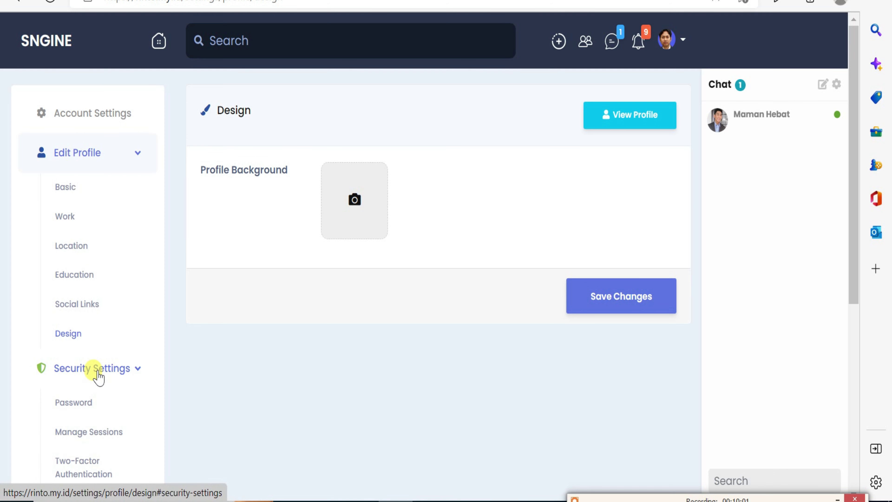
pyautogui.scroll(-2, 95, 418)
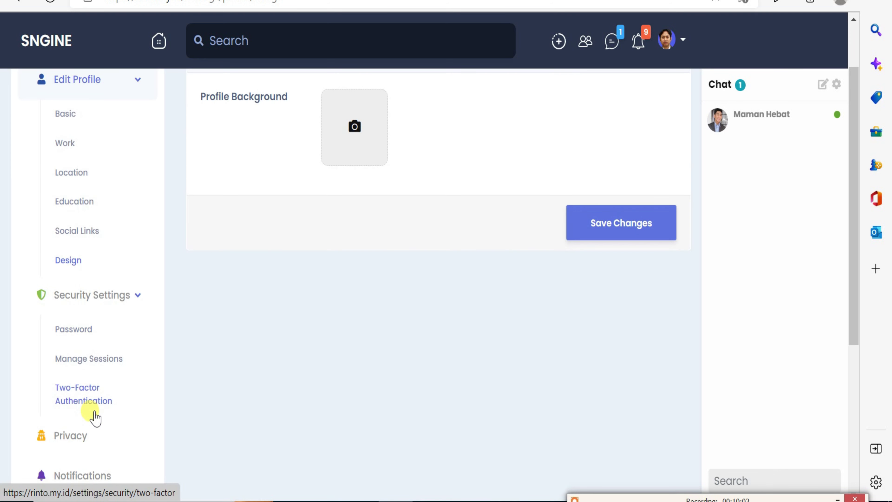
pyautogui.scroll(-4, 95, 417)
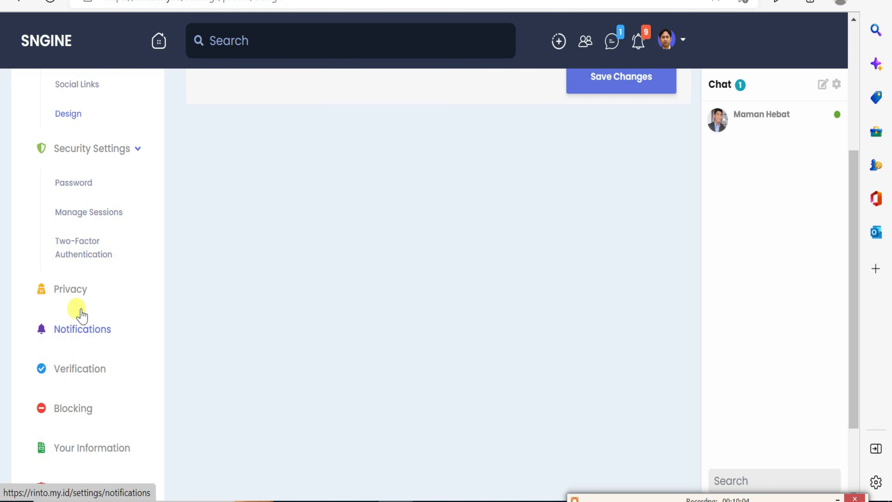
pyautogui.click(82, 299)
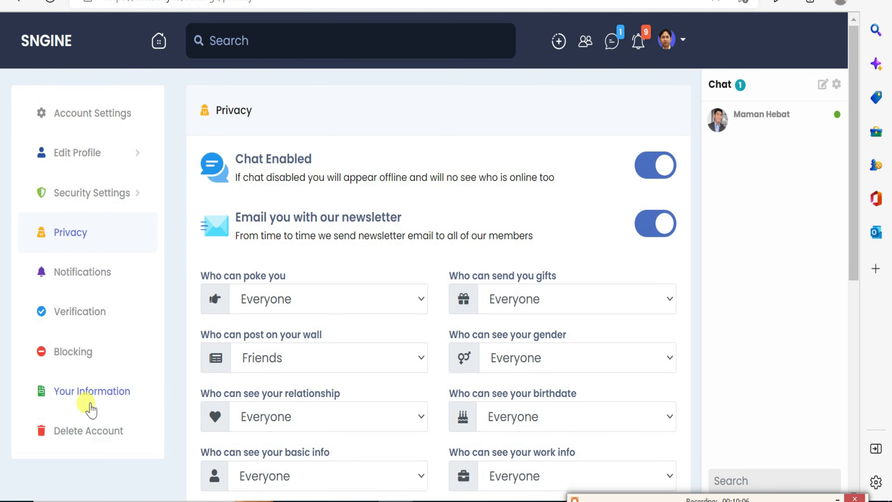
# Tick Friends on Download Your Information, then view the Blocking, Verification and Notifications pages.
pyautogui.click(88, 396)
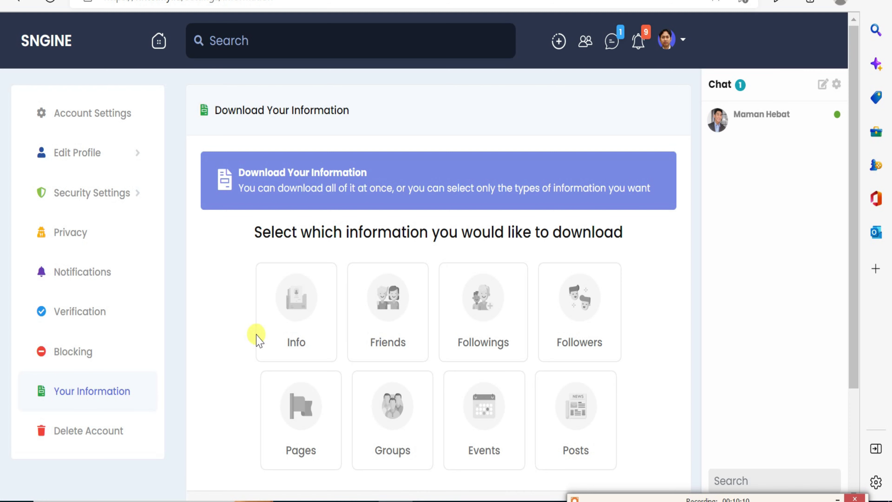
pyautogui.click(398, 339)
pyautogui.scroll(-2, 413, 342)
pyautogui.scroll(-2, 413, 343)
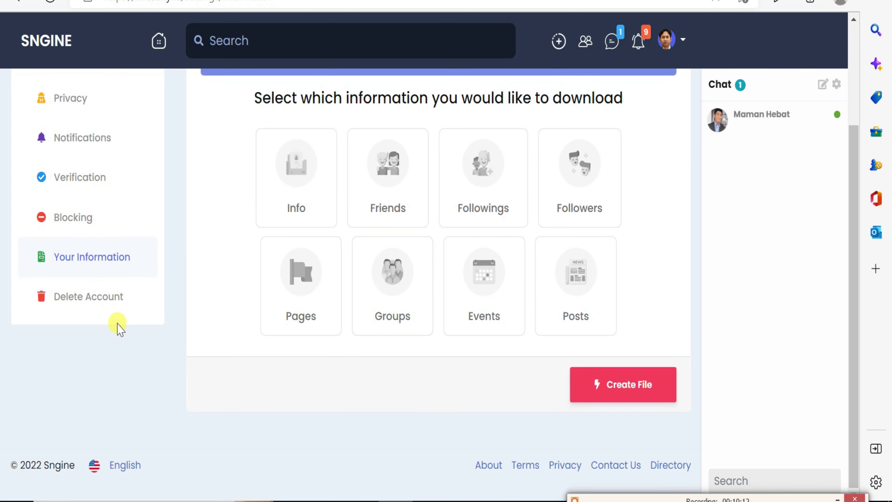
pyautogui.click(86, 228)
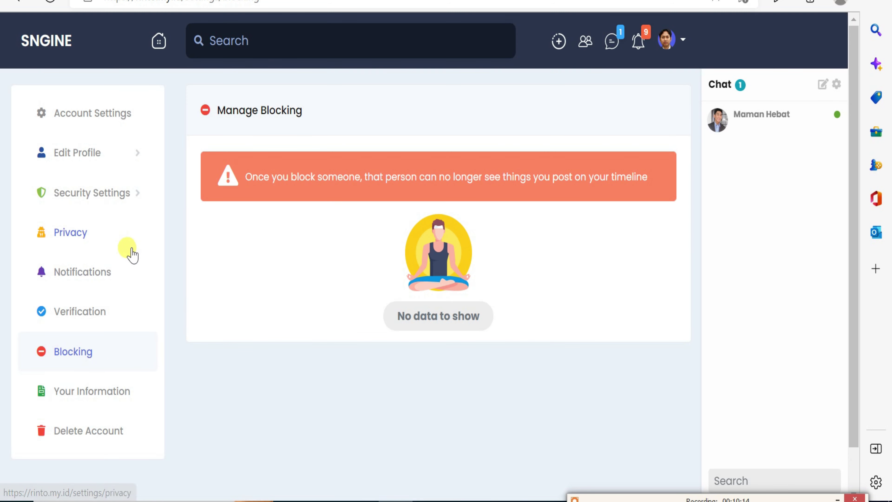
pyautogui.click(93, 313)
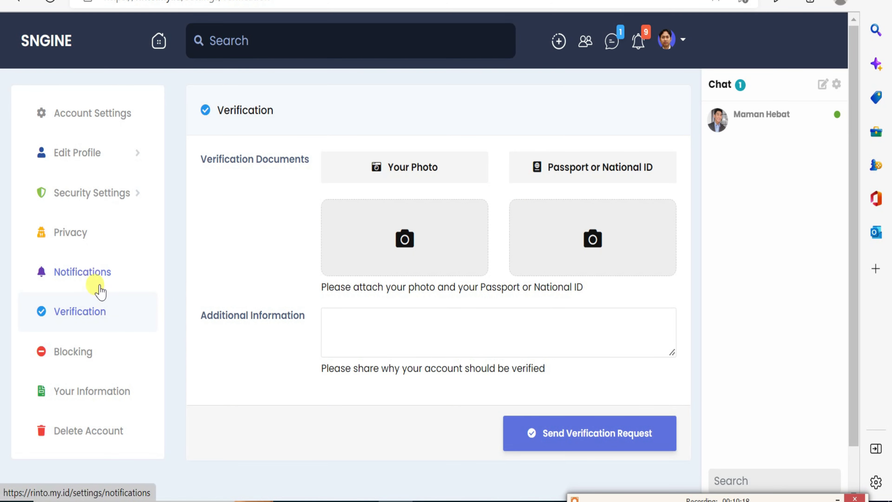
pyautogui.click(99, 277)
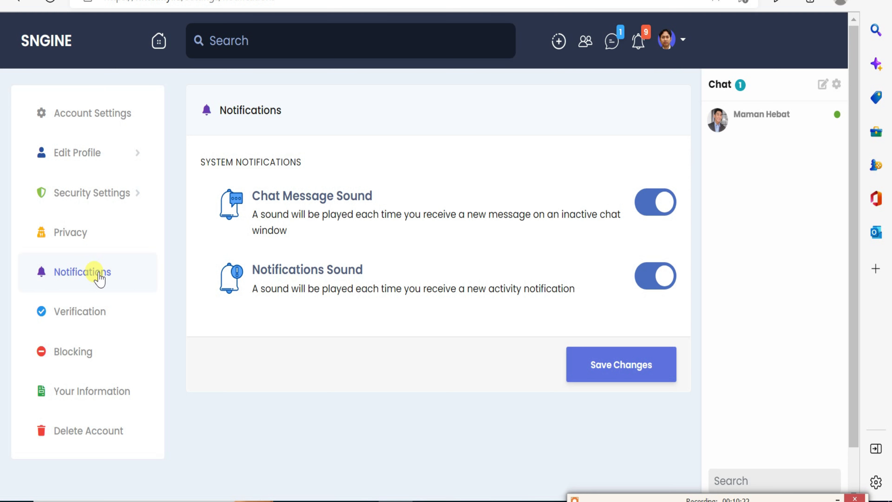
# Revisit Privacy, then view Account Settings, Download Your Information and Delete Account pages.
pyautogui.click(85, 240)
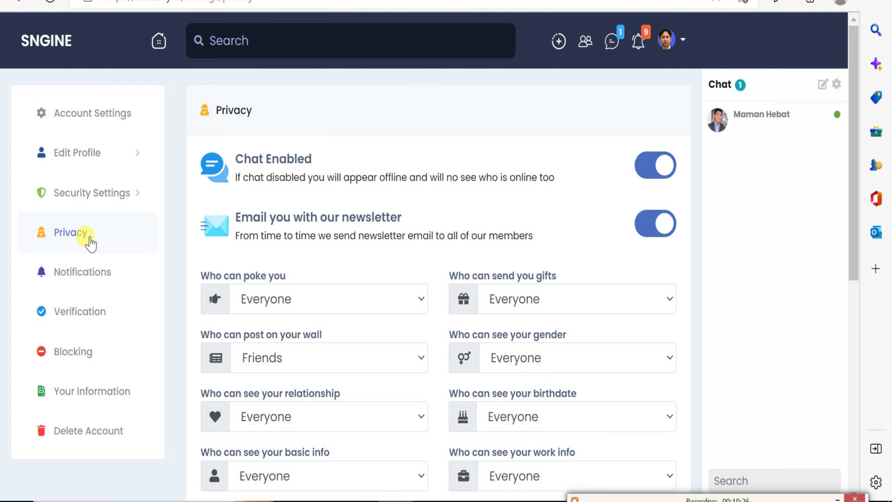
pyautogui.click(98, 203)
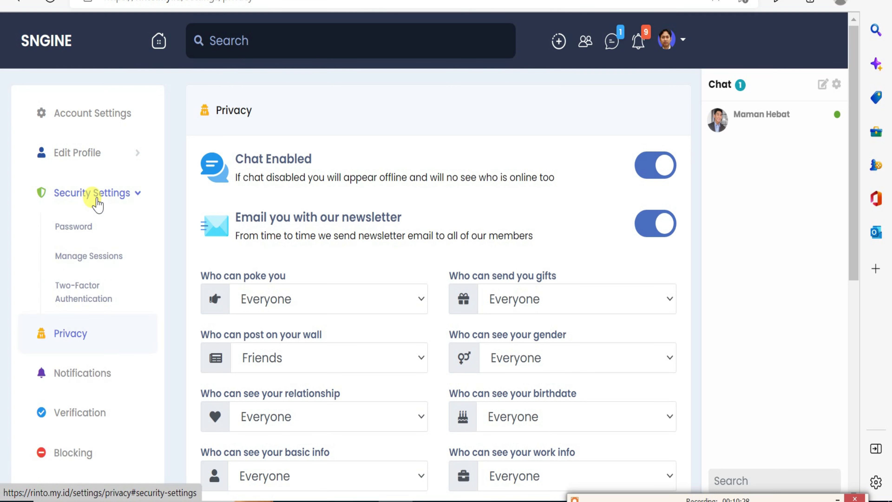
pyautogui.click(80, 156)
pyautogui.click(105, 119)
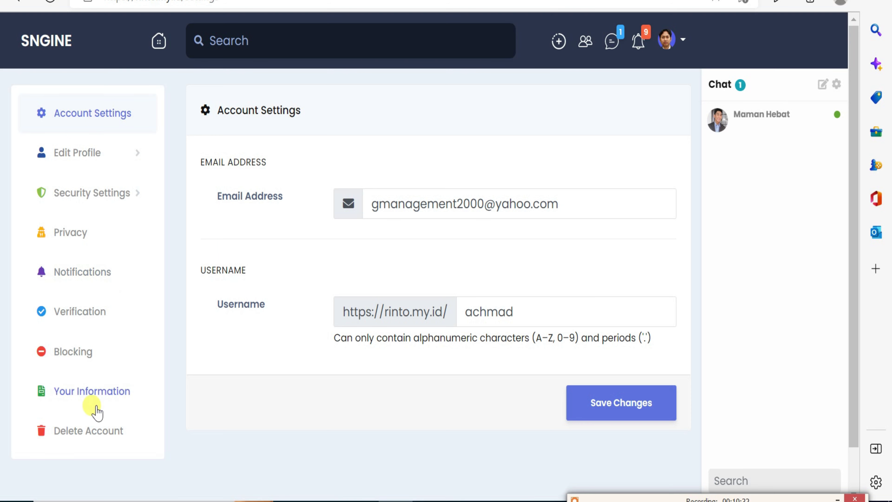
pyautogui.click(110, 399)
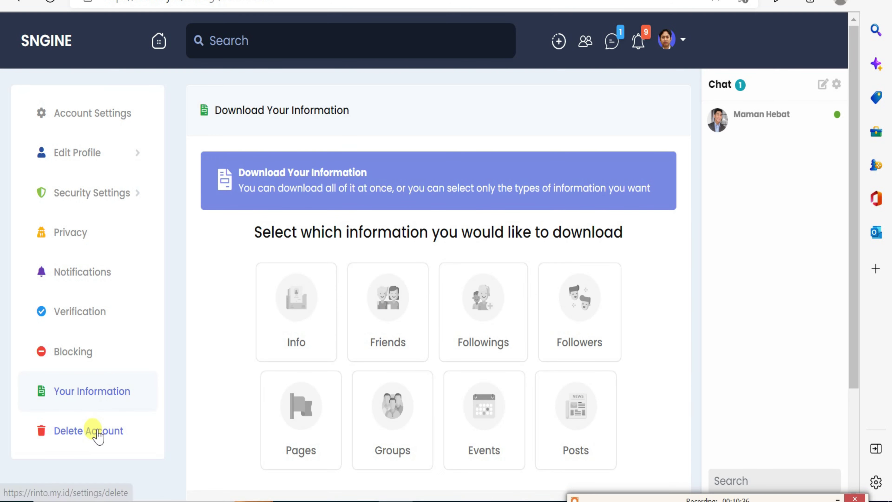
pyautogui.click(96, 434)
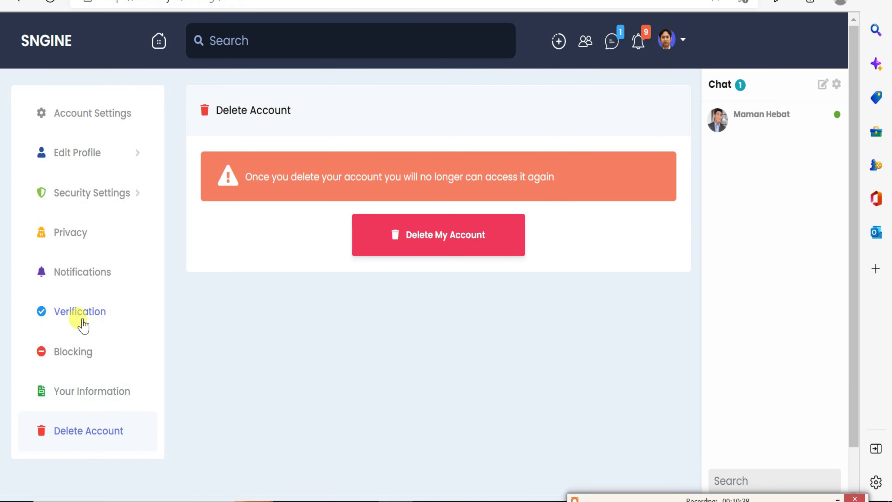
# Pass through Verification, Notifications and Privacy again, then return to the home news feed.
pyautogui.click(82, 314)
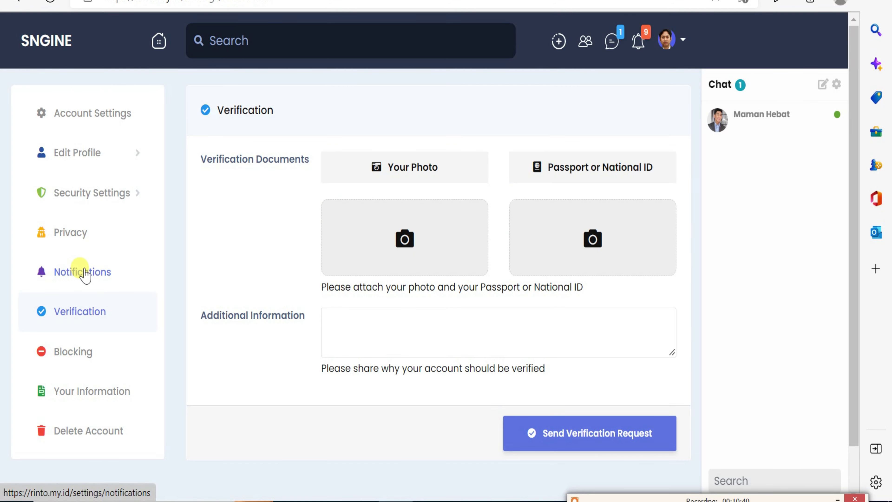
pyautogui.click(84, 273)
pyautogui.click(70, 232)
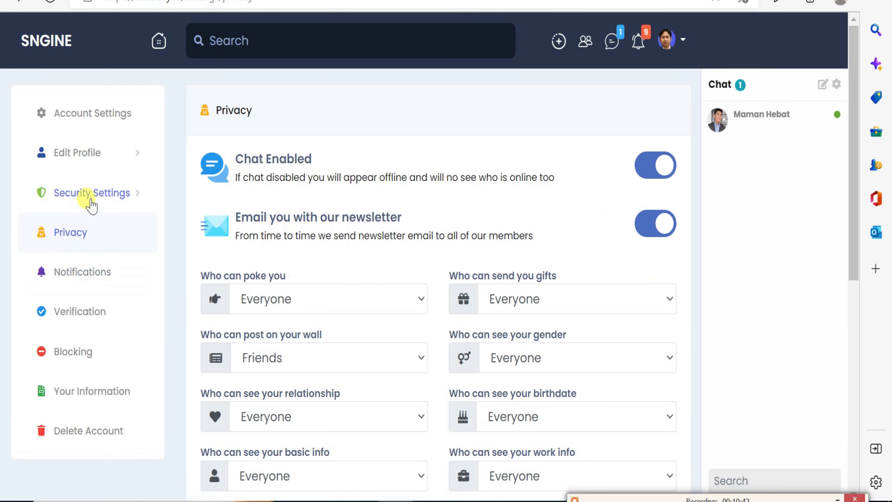
pyautogui.click(89, 196)
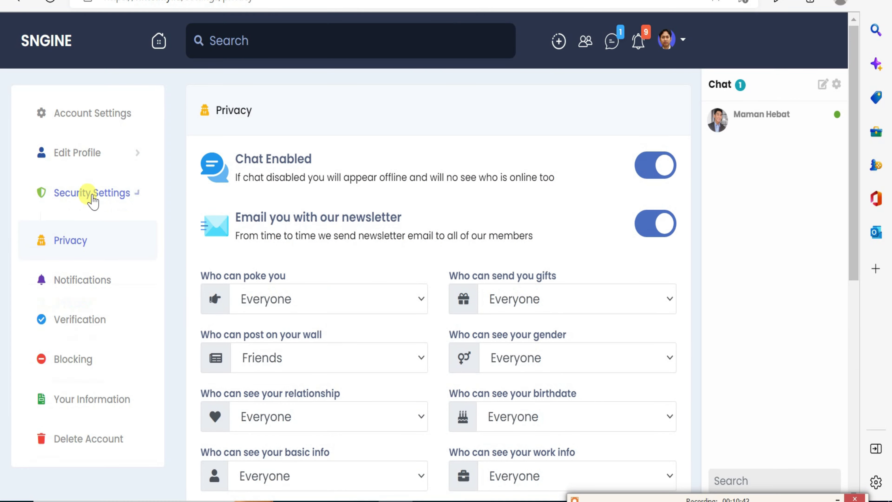
pyautogui.click(89, 164)
pyautogui.click(52, 58)
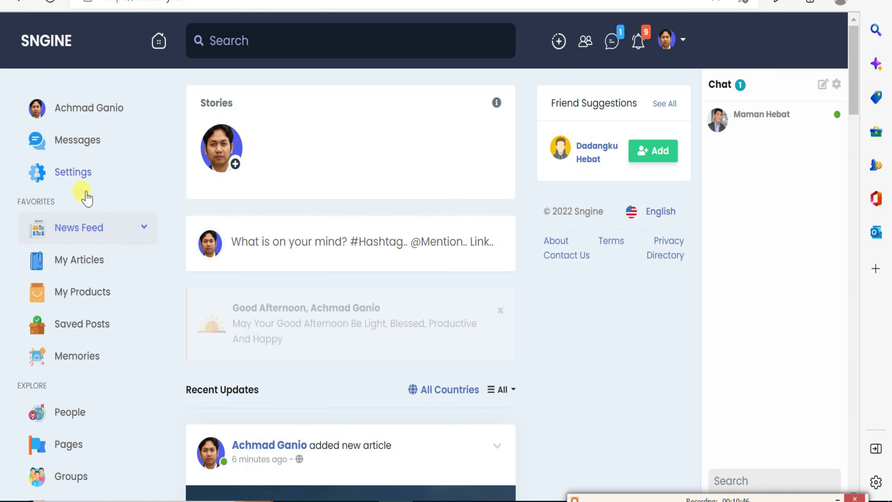
# Open My Articles and scroll through the UFO captured and Two Suns Setting articles.
pyautogui.click(97, 268)
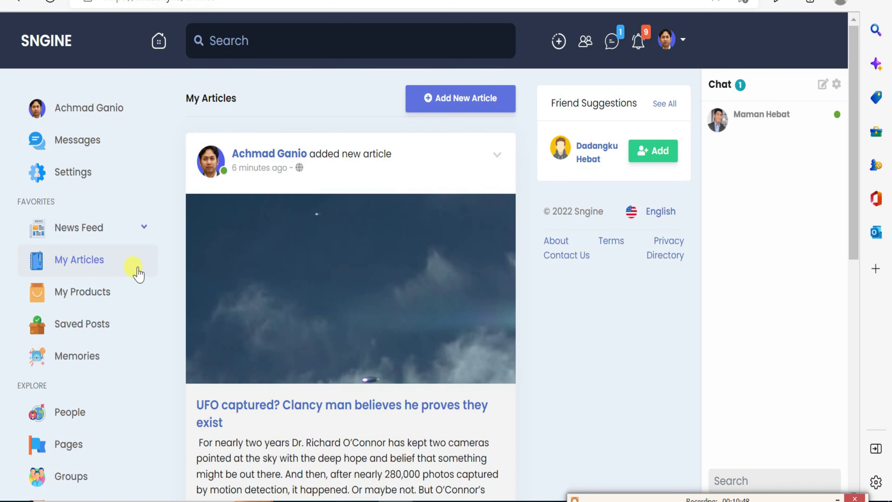
pyautogui.scroll(-10, 211, 276)
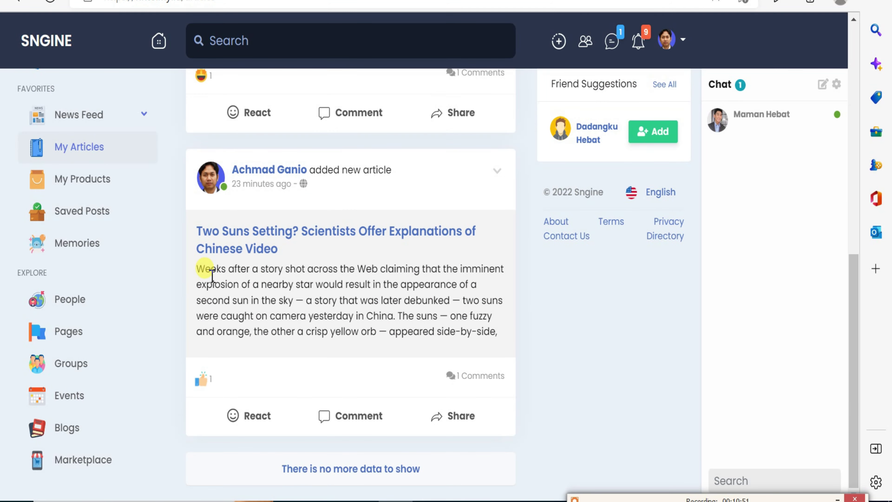
pyautogui.scroll(10, 212, 276)
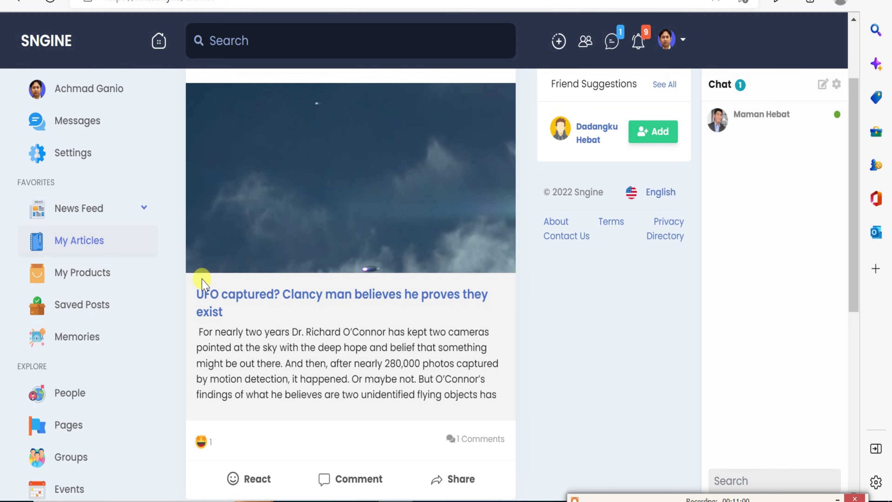
pyautogui.scroll(-2, 203, 281)
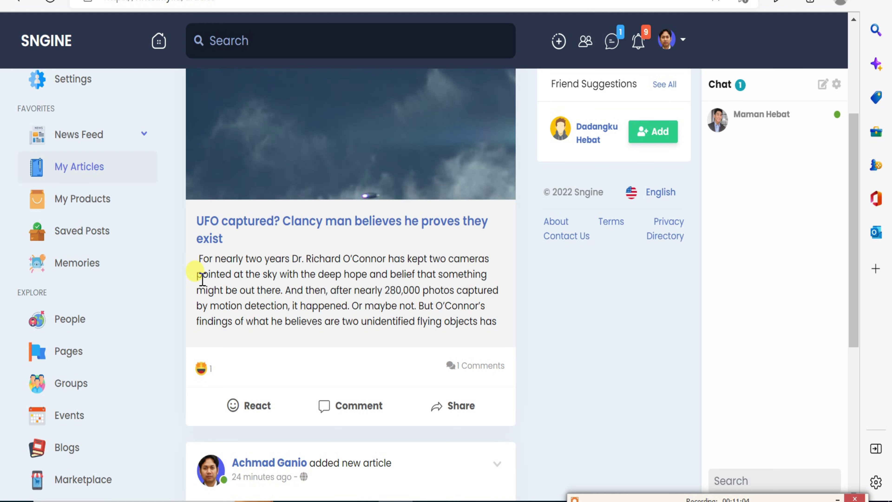
pyautogui.scroll(-4, 203, 281)
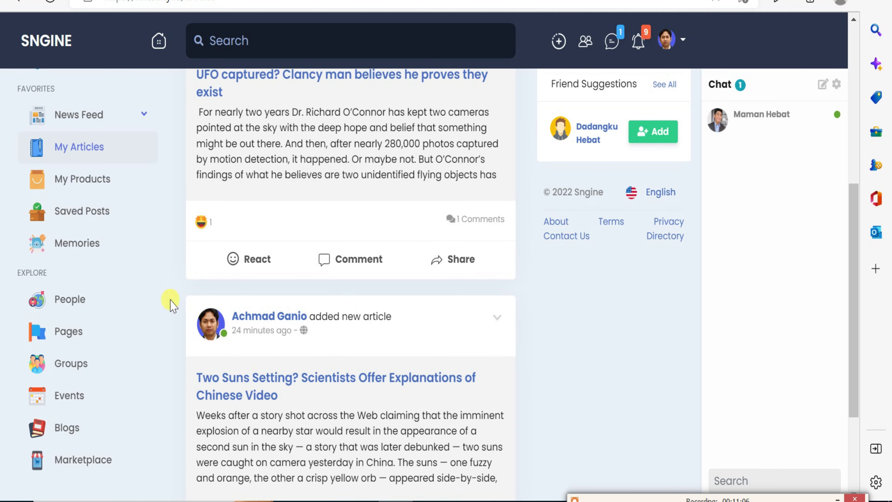
pyautogui.scroll(-2, 93, 469)
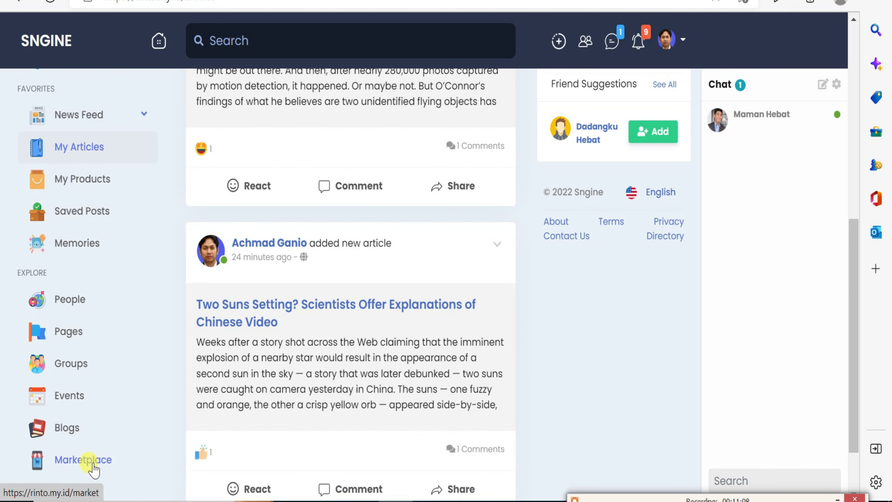